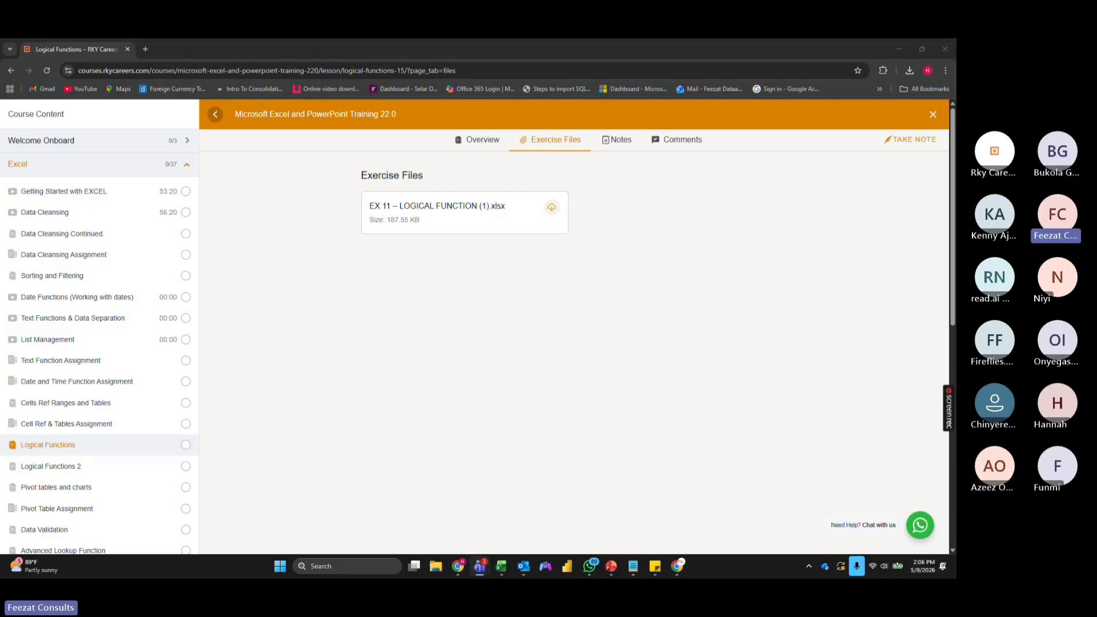
# Step: Review the Session 2 and Session 3 topics in the VOL 22 COHORTS sticky note and open the Cell Ref & Tables Assignment page
pyautogui.hotkey('alt', 'Tab')
pyautogui.moveTo(451, 268); pyautogui.dragTo(322, 259)
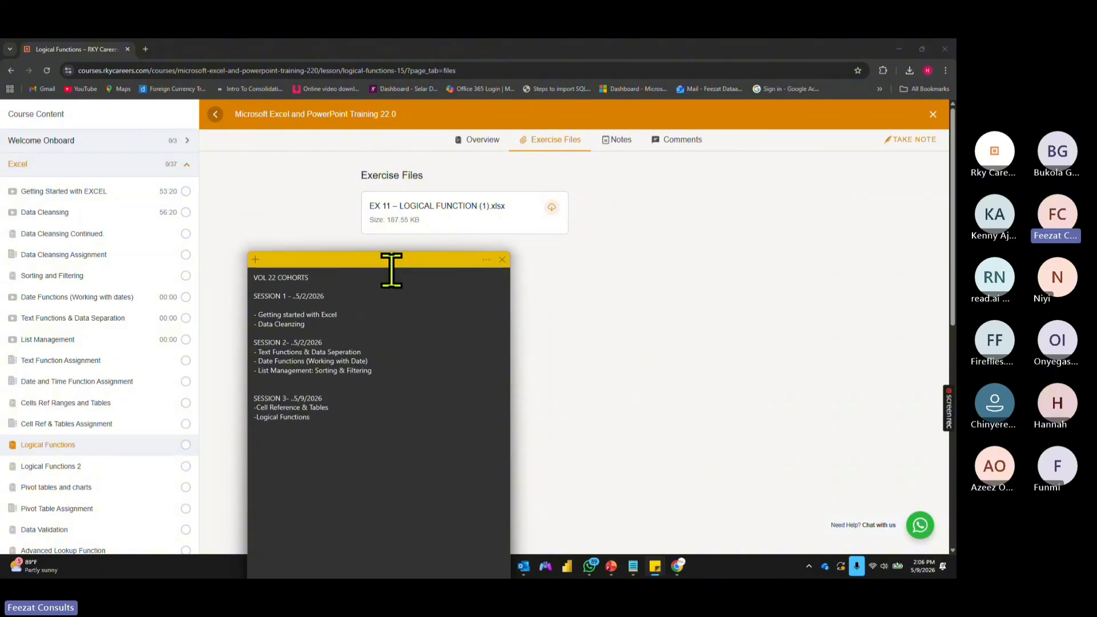
pyautogui.click(341, 428)
pyautogui.moveTo(260, 352); pyautogui.dragTo(397, 348)
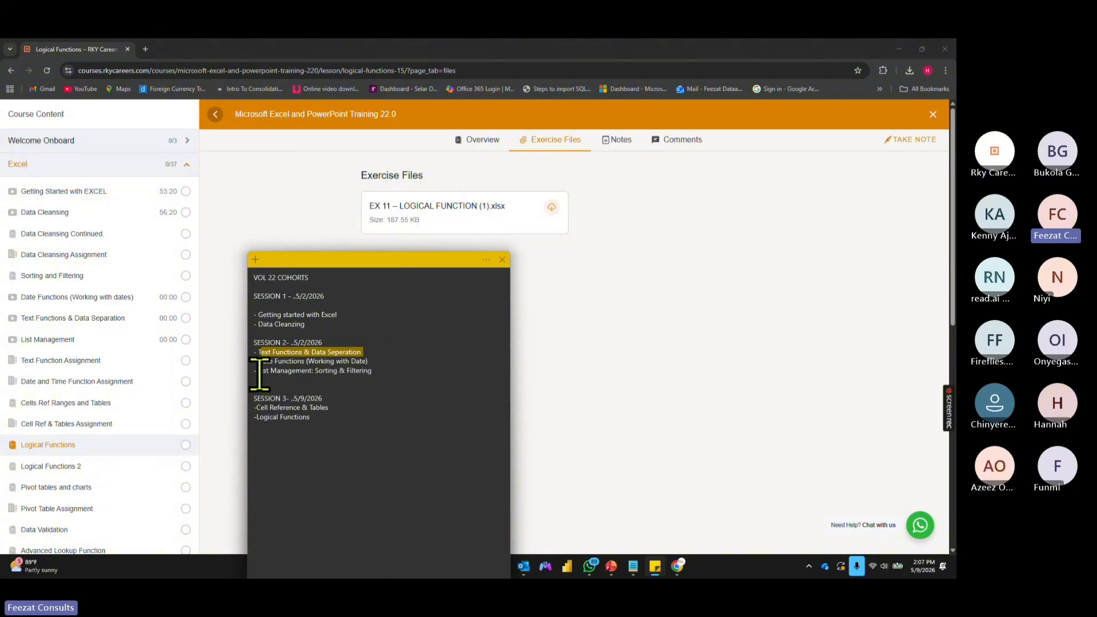
pyautogui.click(414, 424)
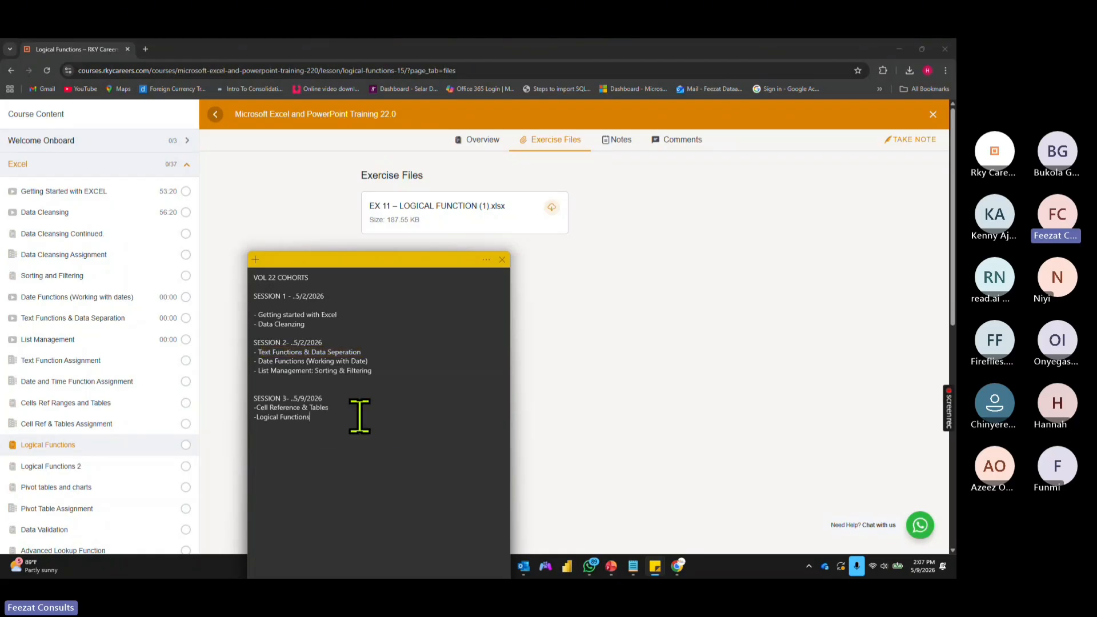
pyautogui.moveTo(308, 421); pyautogui.dragTo(258, 397)
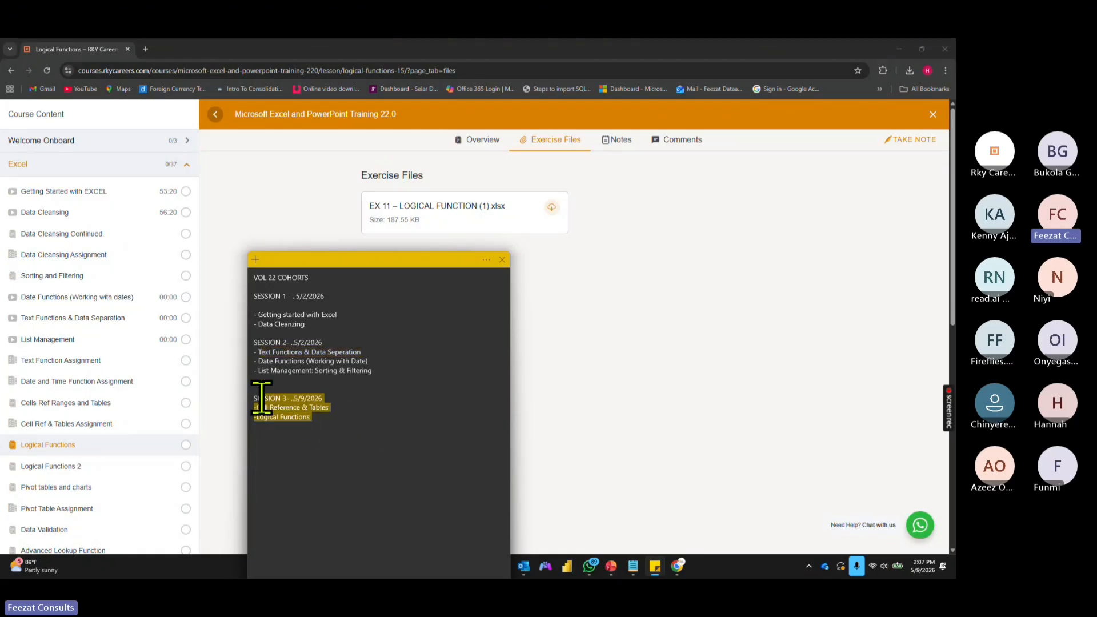
pyautogui.moveTo(355, 265); pyautogui.dragTo(0, 265)
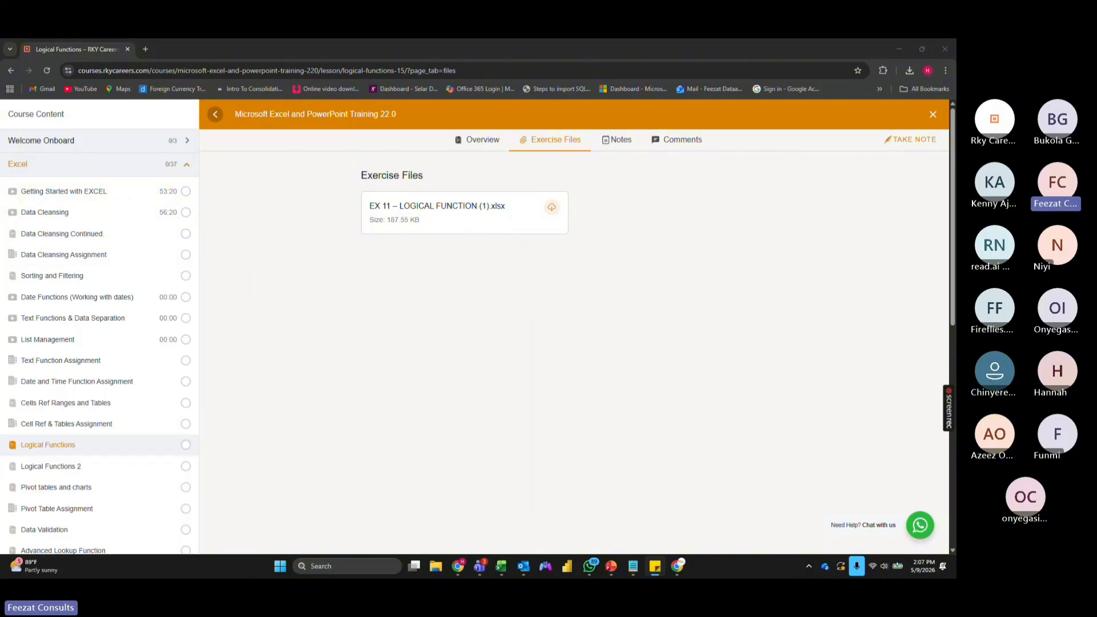
pyautogui.click(73, 446)
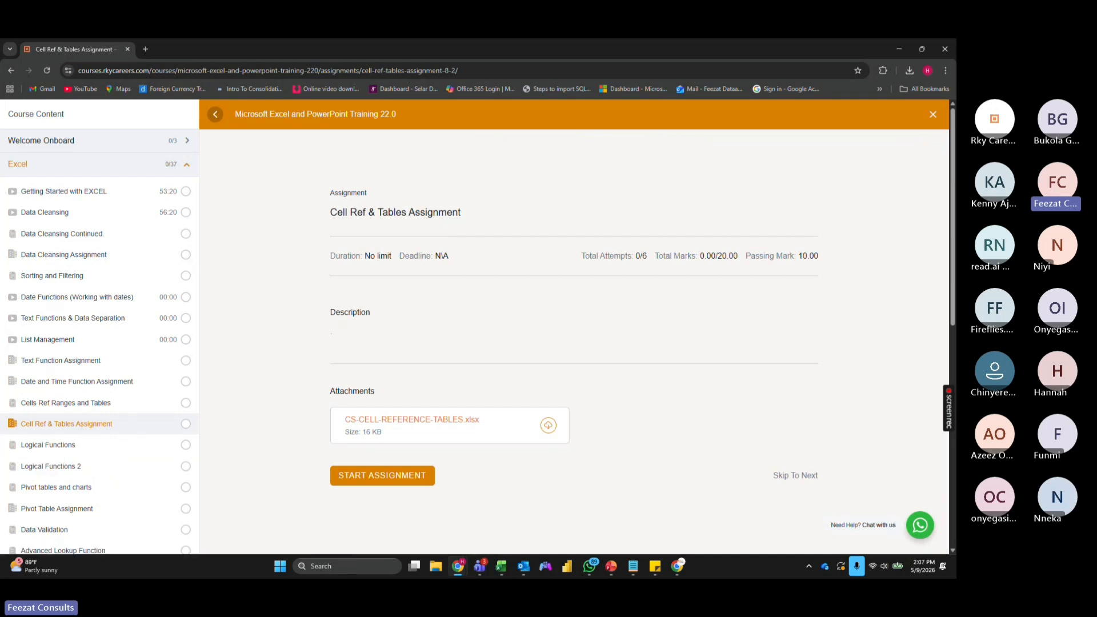
# Step: Switch to the Excel workbook EX-07-CELLS-REFRANGES-TABLES.xlsx and read through its Start and Learning Objectives sheets
pyautogui.hotkey('alt', 'Tab')
pyautogui.click(602, 393)
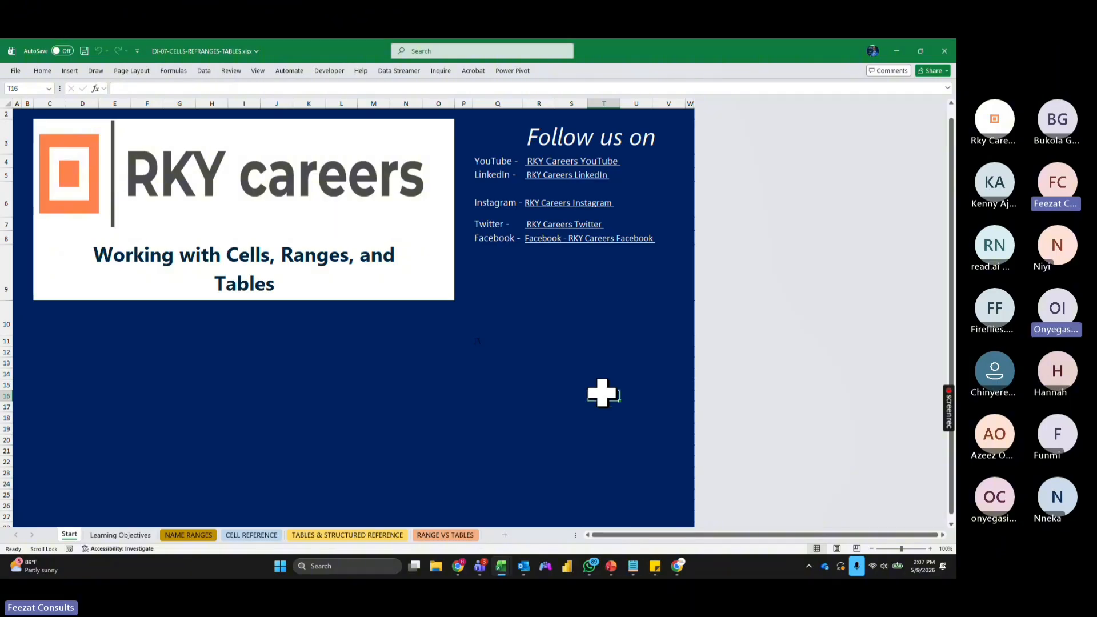
pyautogui.scroll(6, 602, 393)
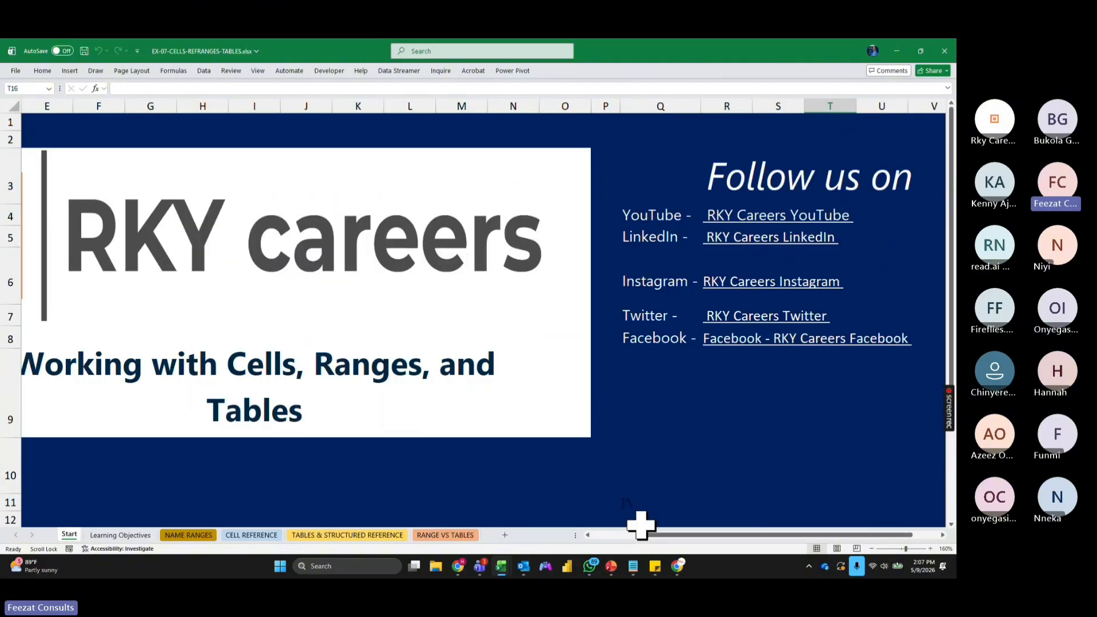
pyautogui.hscroll(-3, 640, 524)
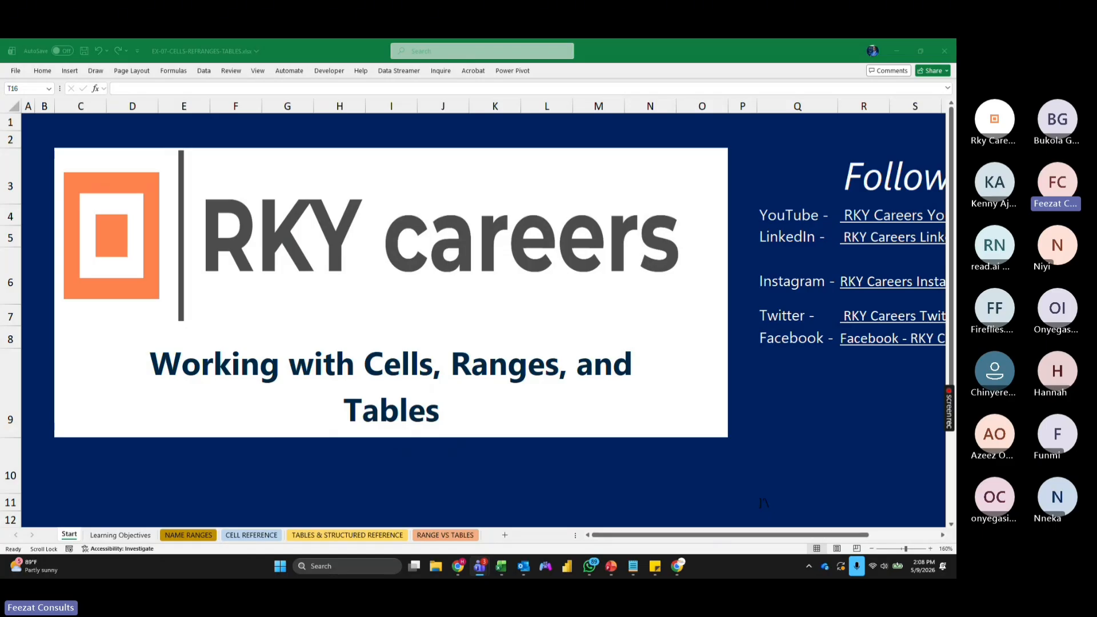
pyautogui.click(127, 540)
pyautogui.click(126, 537)
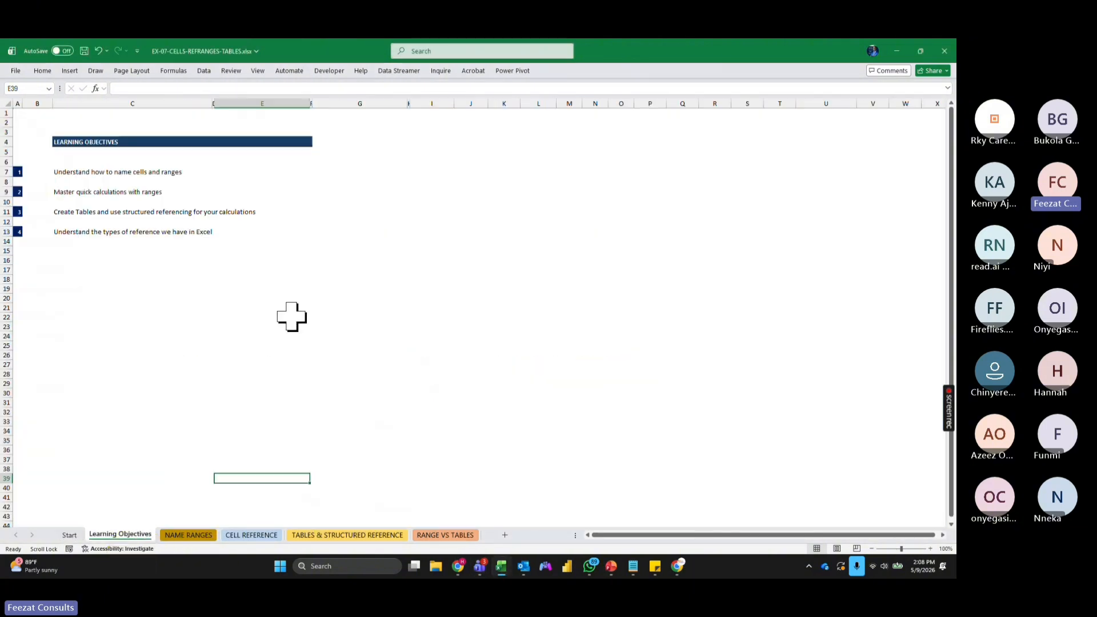
pyautogui.keyDown('ctrl'); pyautogui.scroll(3, 310, 296); pyautogui.keyUp('ctrl')
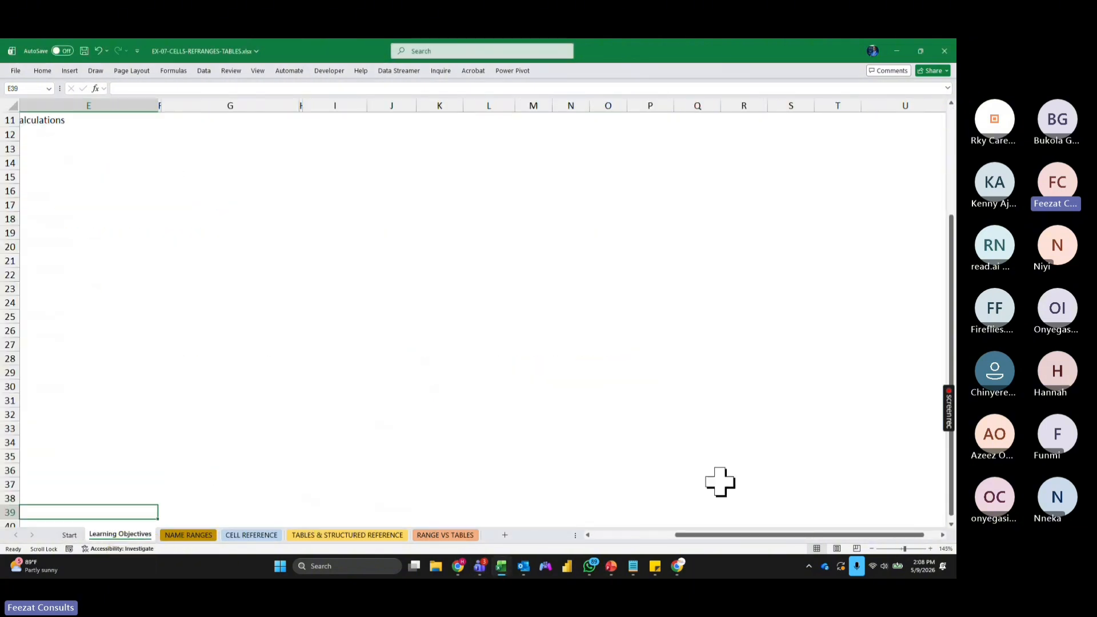
pyautogui.moveTo(692, 535); pyautogui.dragTo(610, 535)
pyautogui.scroll(3, 387, 386)
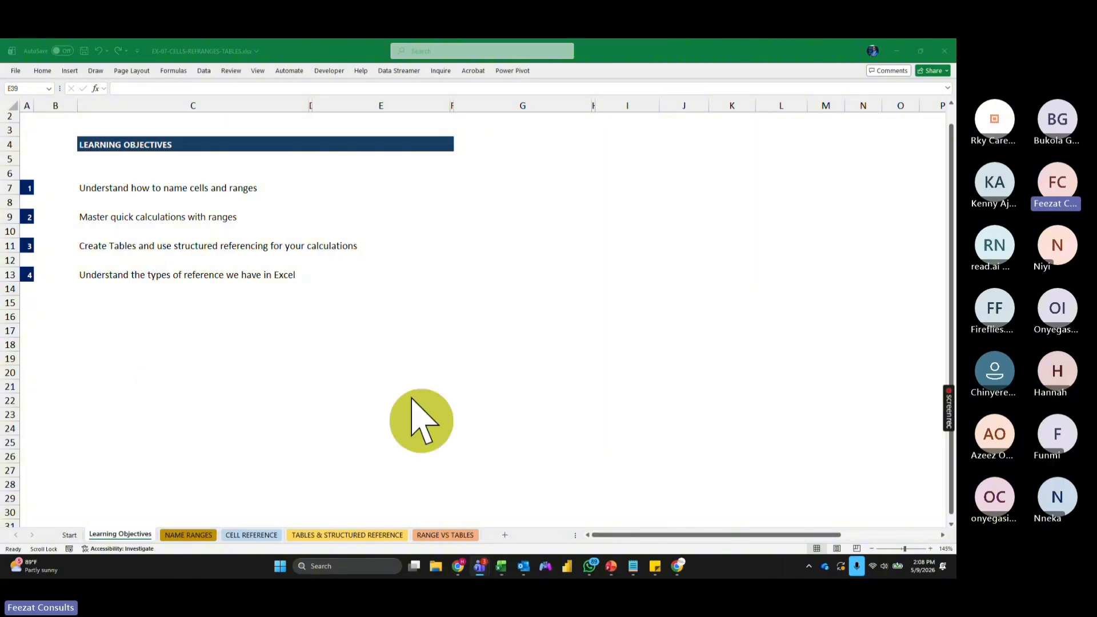
# Step: On the NAME RANGES sheet, reference the commission rate in cell F7 with the formula =C10
pyautogui.click(191, 541)
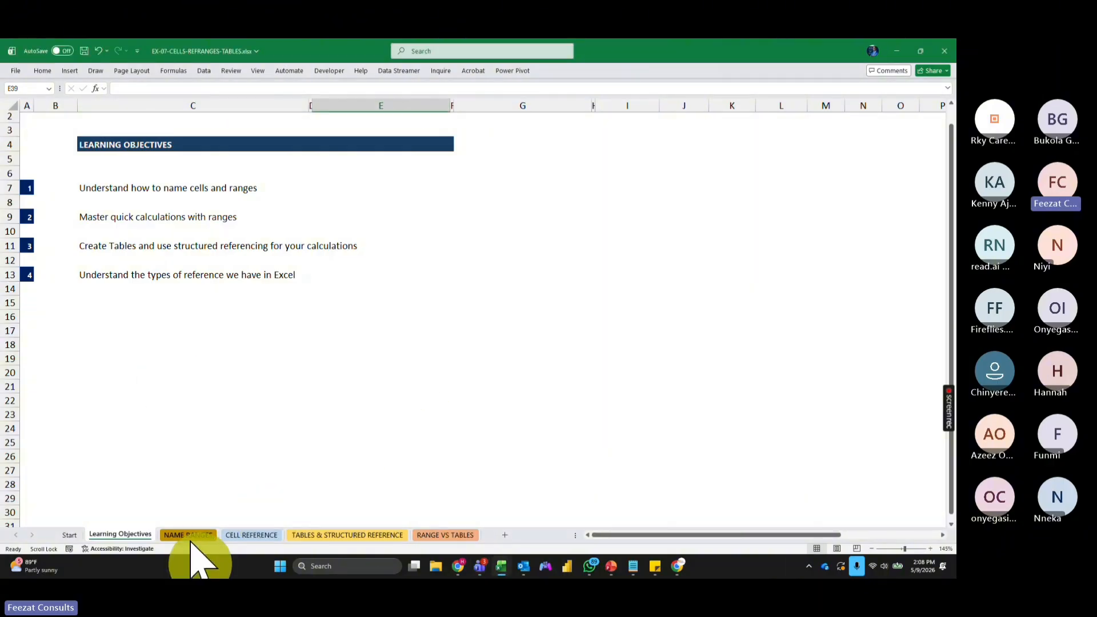
pyautogui.click(192, 540)
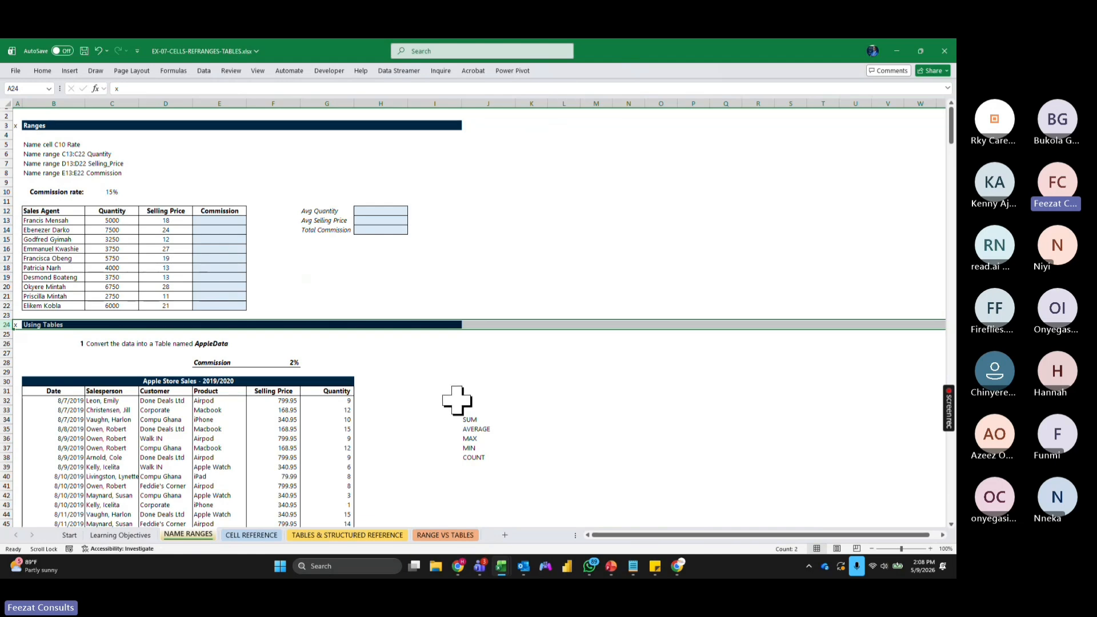
pyautogui.keyDown('ctrl'); pyautogui.scroll(6, 457, 400); pyautogui.keyUp('ctrl')
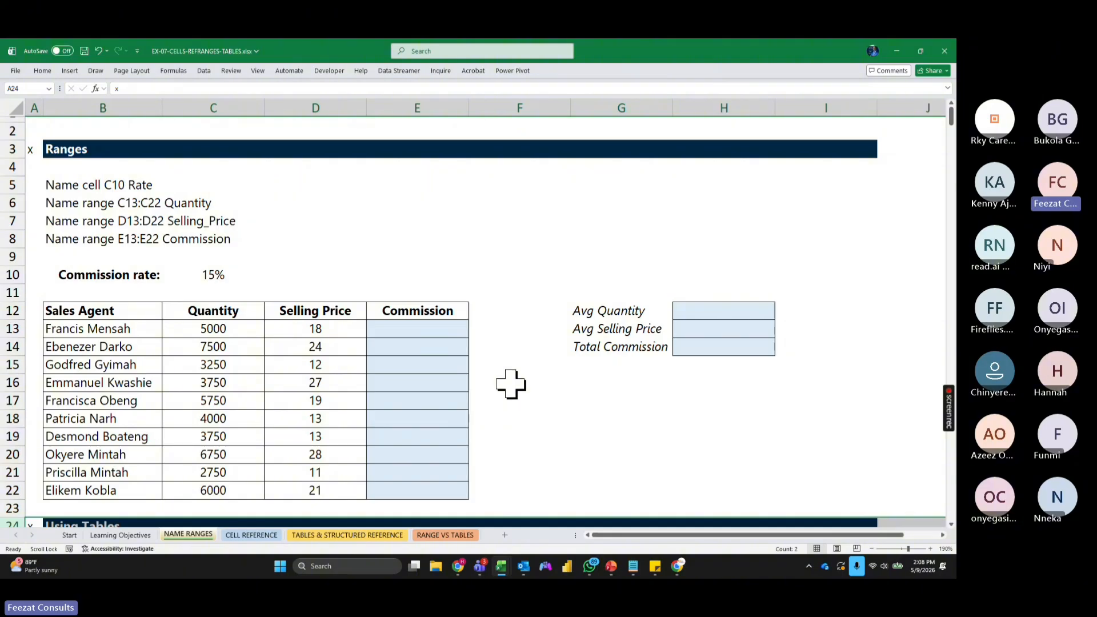
pyautogui.click(209, 274)
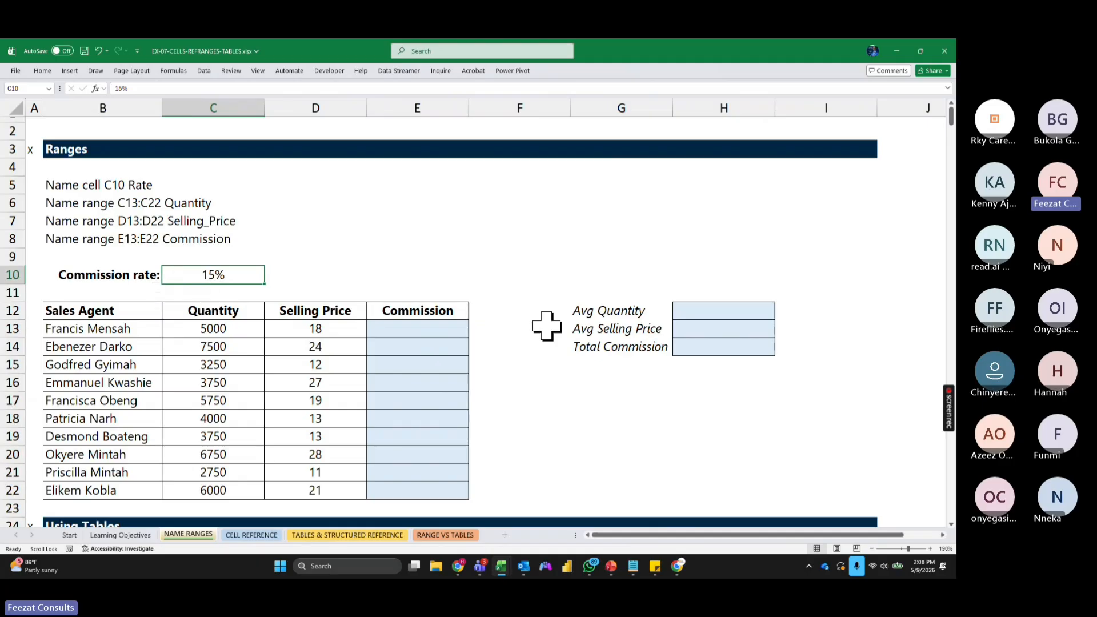
pyautogui.click(554, 217)
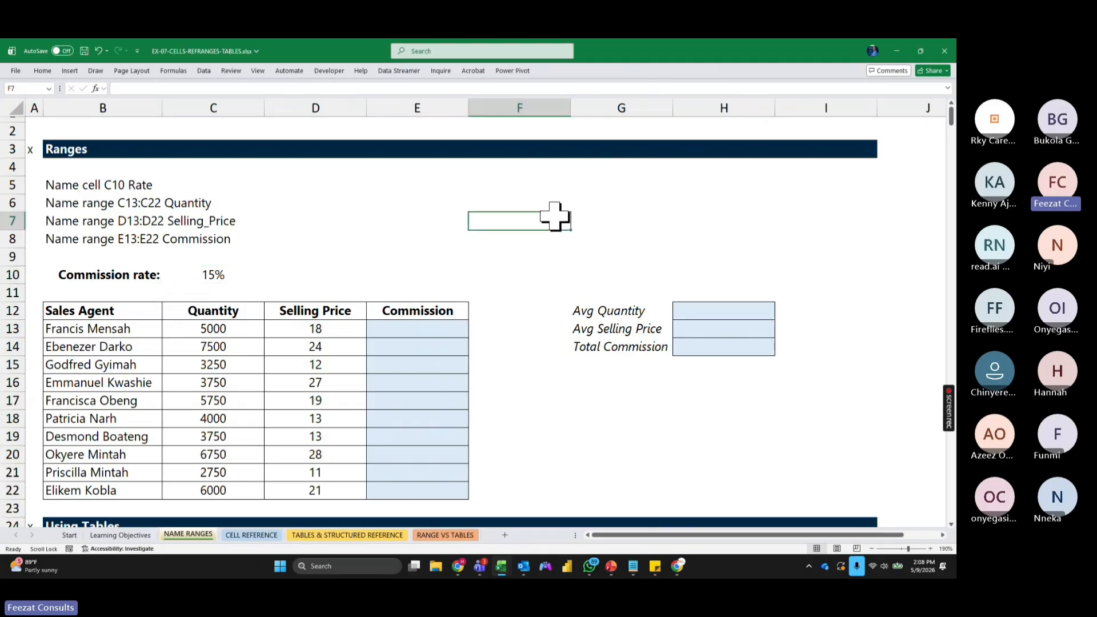
pyautogui.write('=')
pyautogui.click(203, 276)
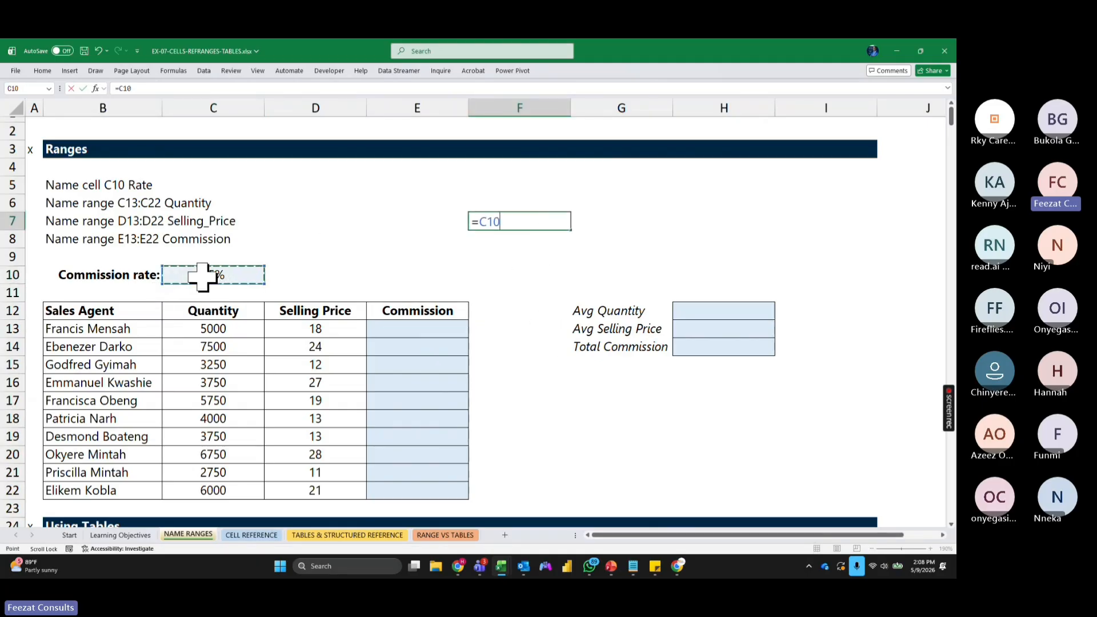
pyautogui.press('Return')
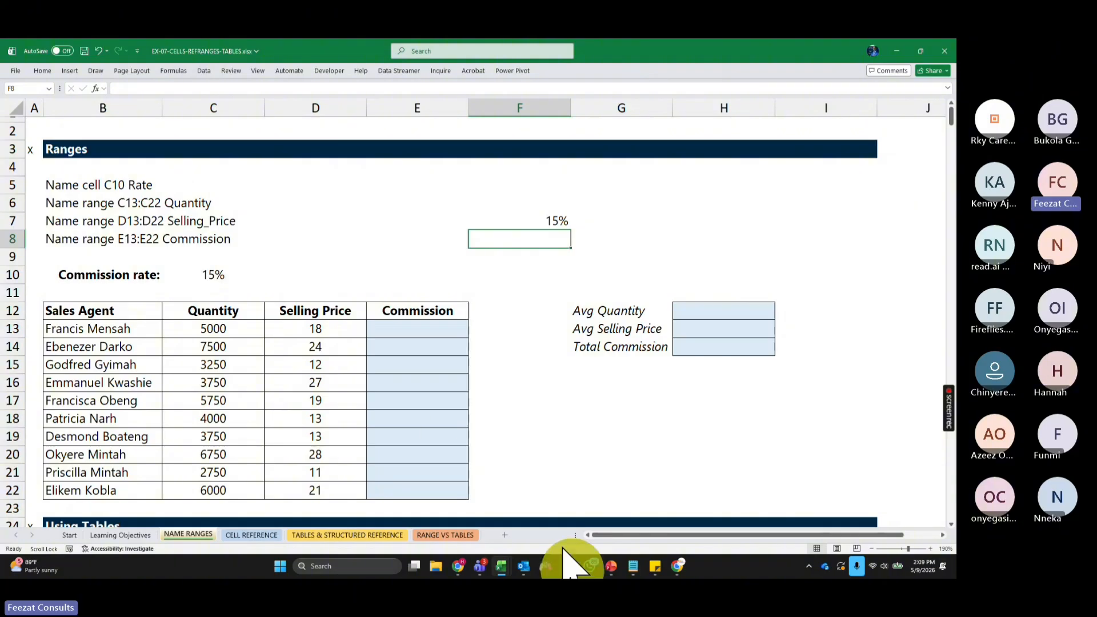
# Step: Copy the Sales Agent and Quantity data (B12:C22) to cell C3 of a new sheet and fit both column widths to their contents
pyautogui.moveTo(124, 310); pyautogui.dragTo(254, 485)
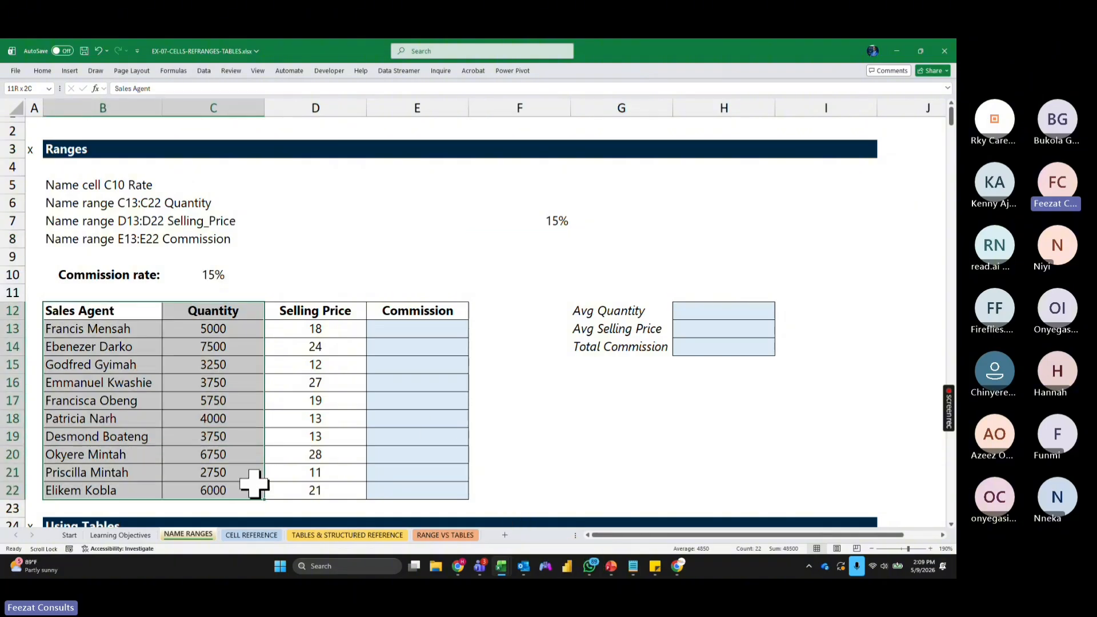
pyautogui.hotkey('ctrl', 'c')
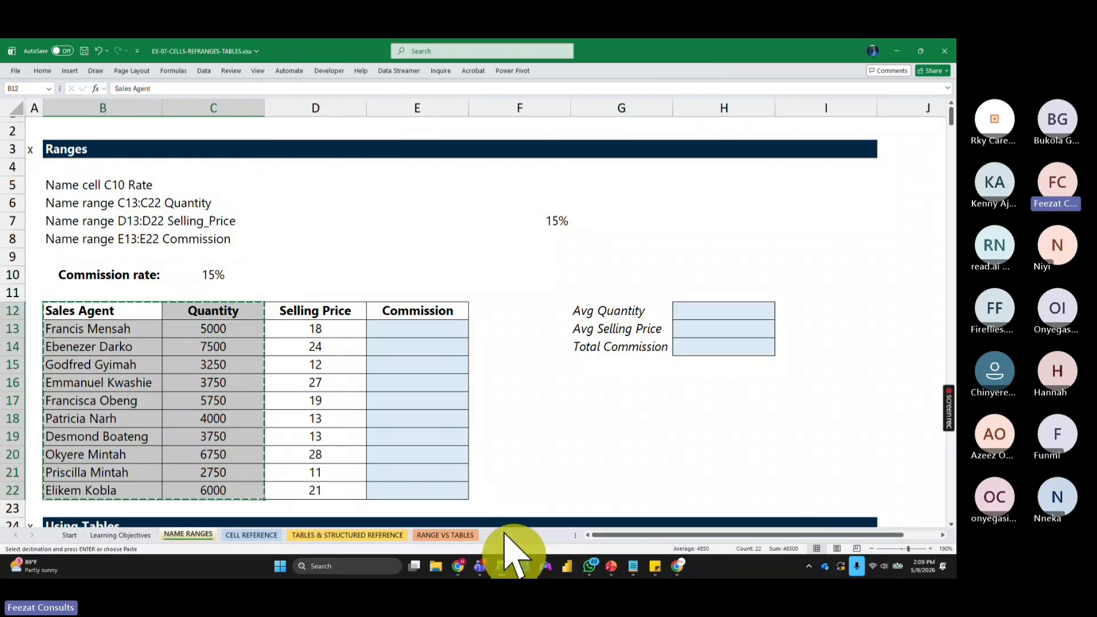
pyautogui.click(505, 535)
pyautogui.keyDown('ctrl'); pyautogui.scroll(12, 350, 255); pyautogui.keyUp('ctrl')
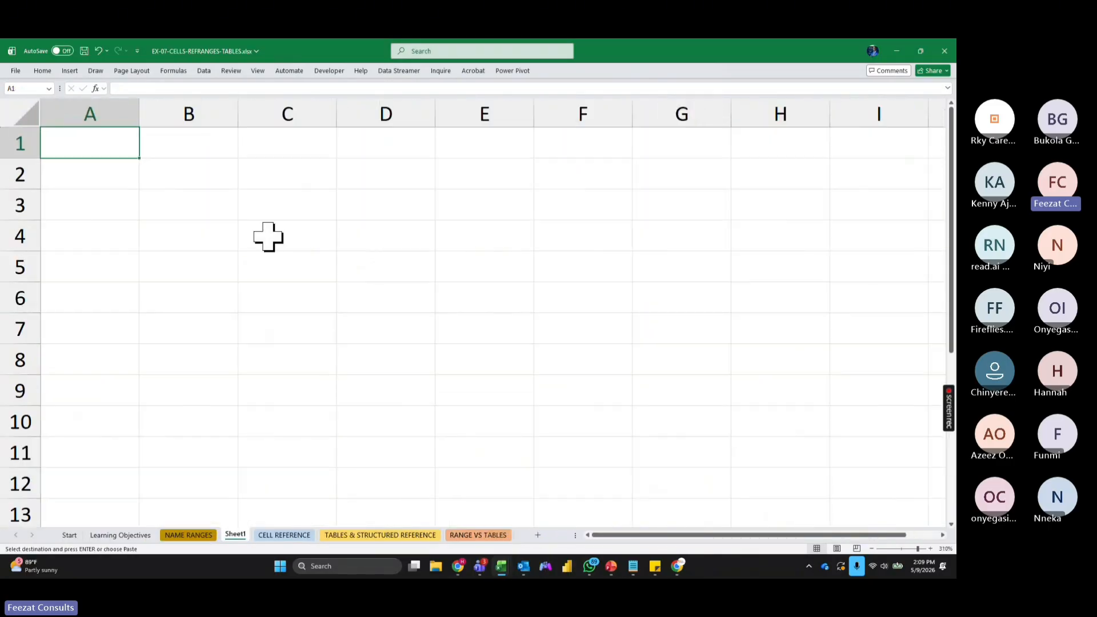
pyautogui.click(269, 213)
pyautogui.hotkey('ctrl', 'v')
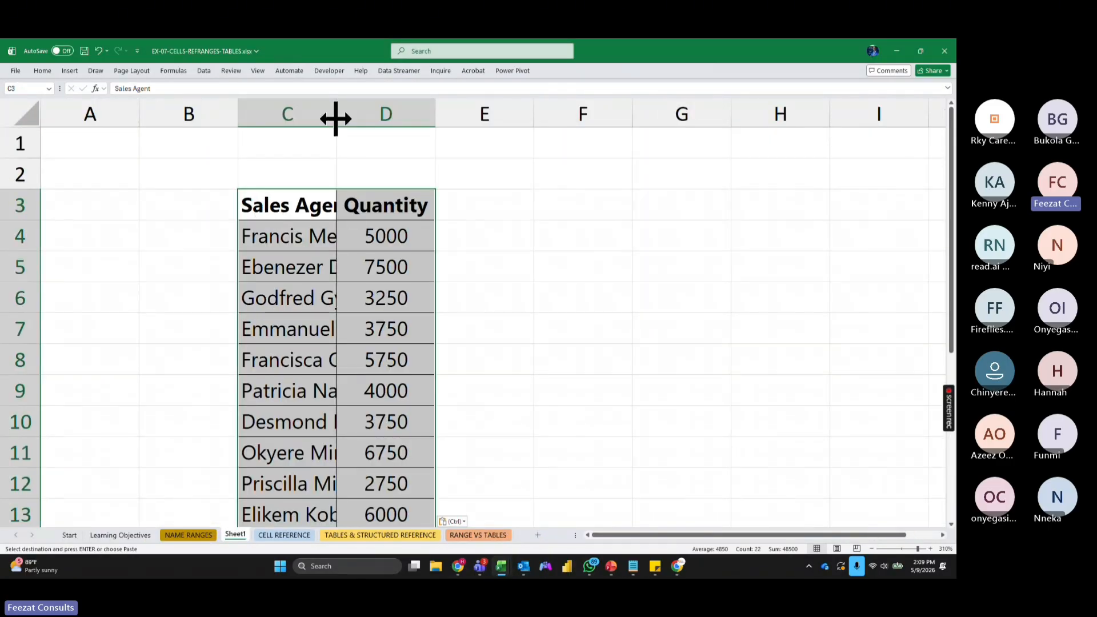
pyautogui.doubleClick(337, 114)
pyautogui.doubleClick(521, 110)
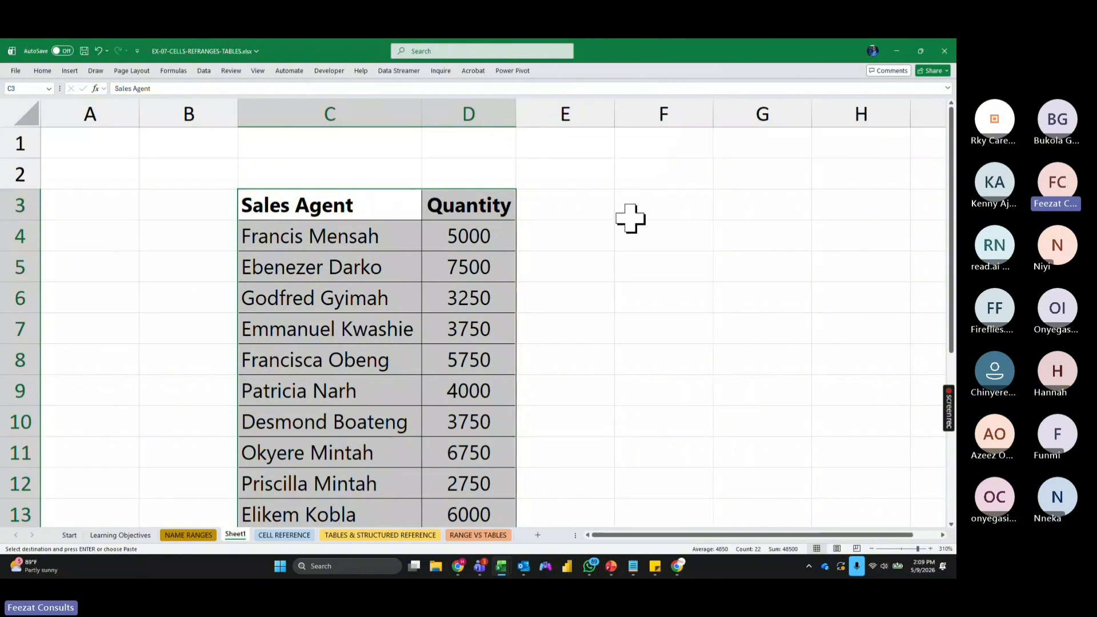
pyautogui.click(671, 238)
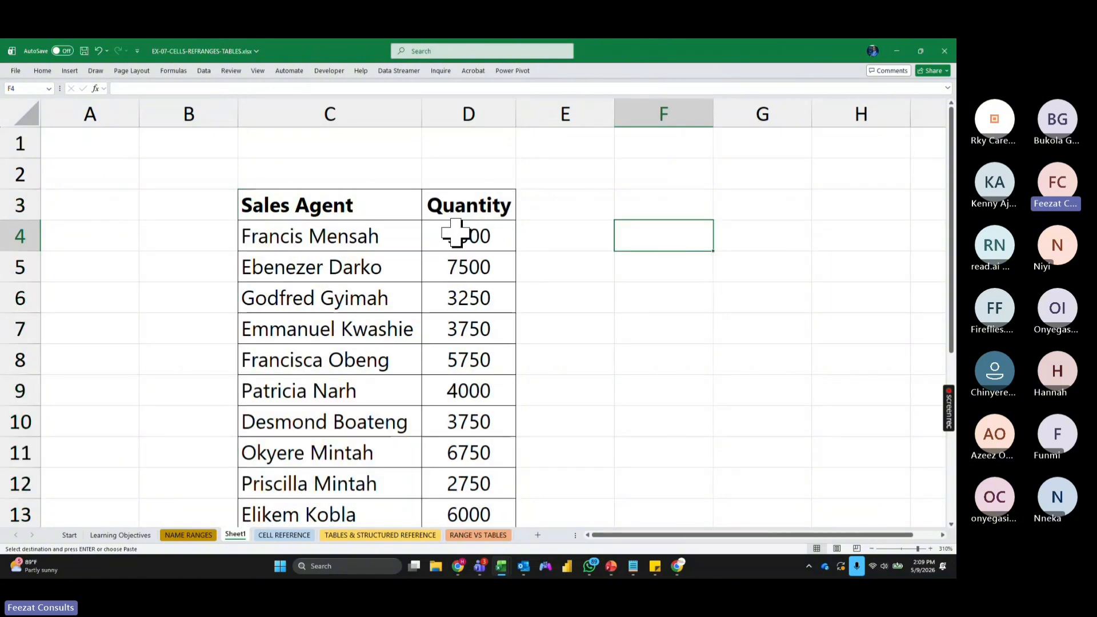
# Step: Replace the Quantity header in D3 with "sales"
pyautogui.click(471, 205)
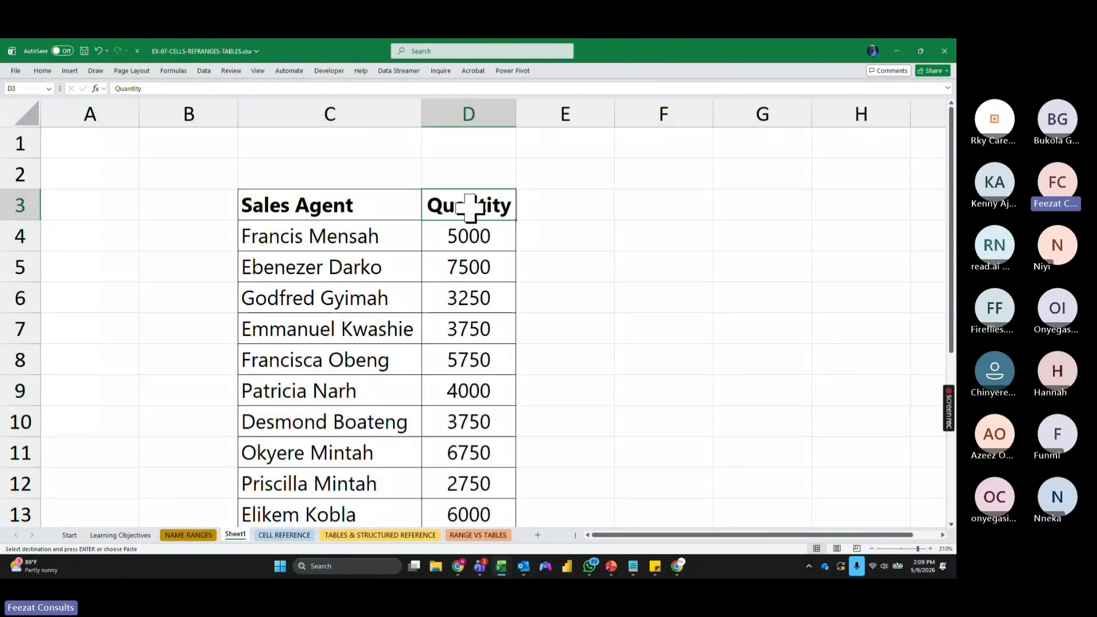
pyautogui.write('sales')
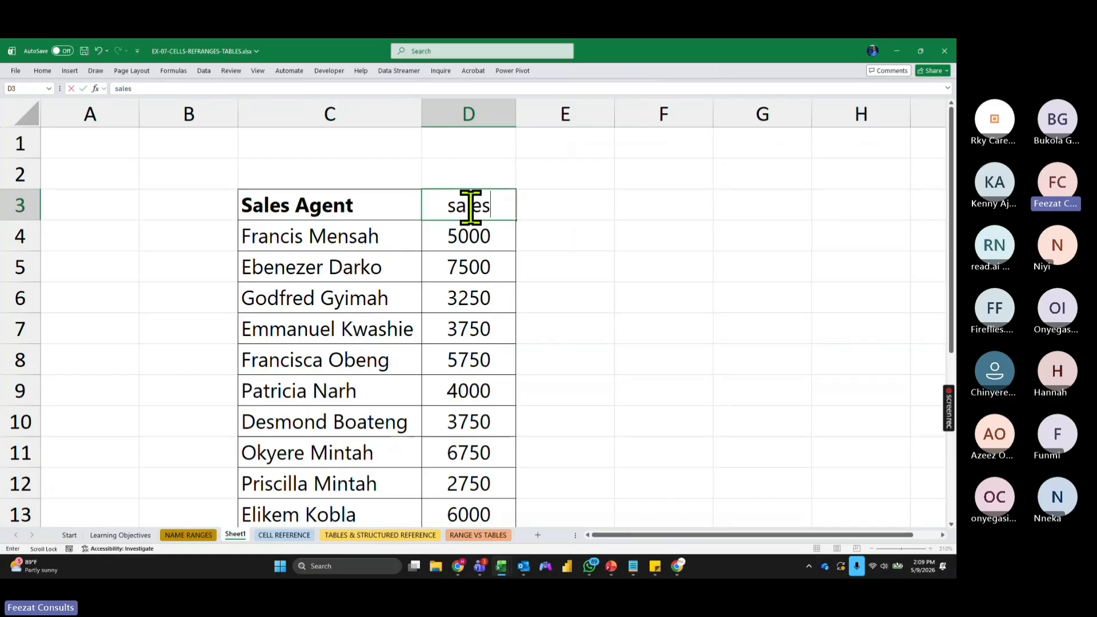
pyautogui.press('Return')
# Step: Format the sales values in D4:D13 as dollar accounting amounts with no decimal places
pyautogui.hotkey('ctrl', 'shift', 'Down')
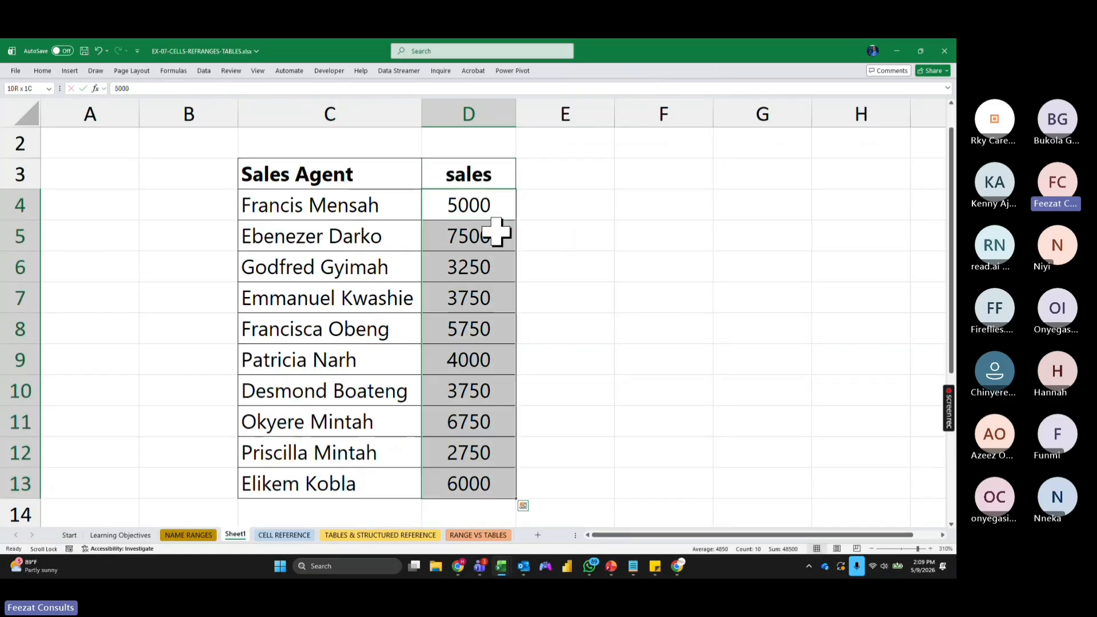
pyautogui.click(42, 70)
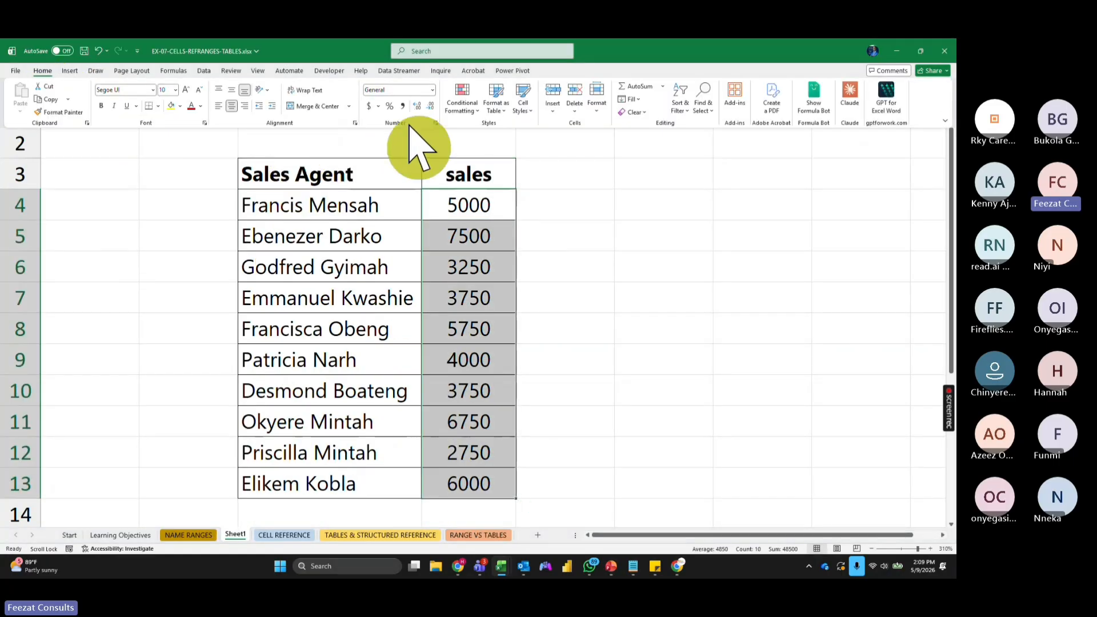
pyautogui.click(369, 106)
pyautogui.click(431, 106)
pyautogui.click(430, 106)
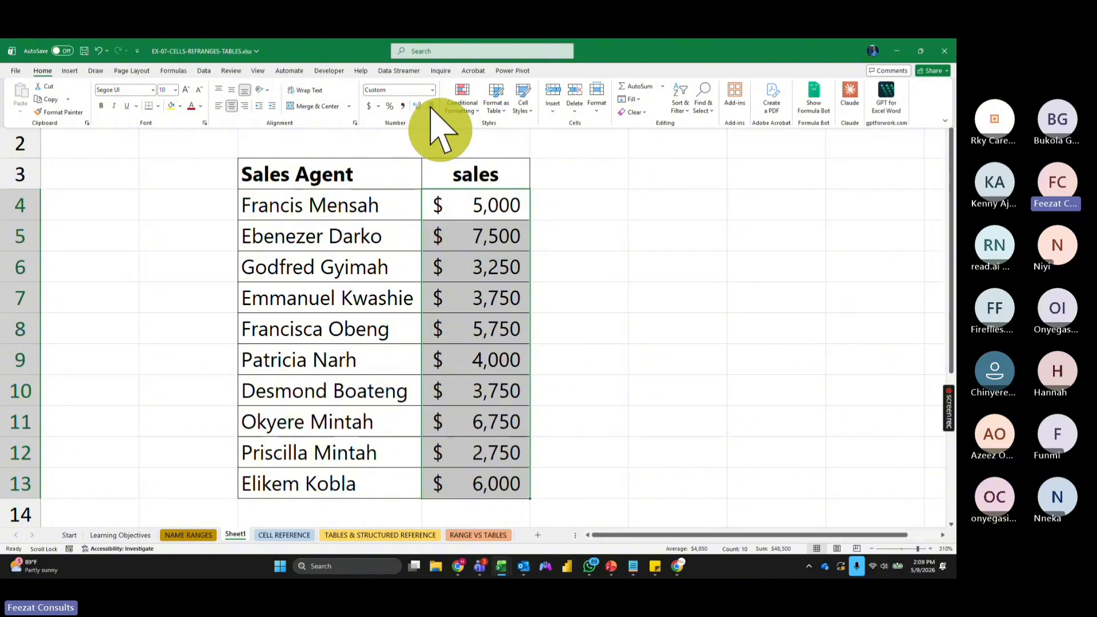
# Step: In E4, calculate the first agent's commission with =D4*'NAME RANGES'!C10, using the rate from the NAME RANGES sheet
pyautogui.click(590, 214)
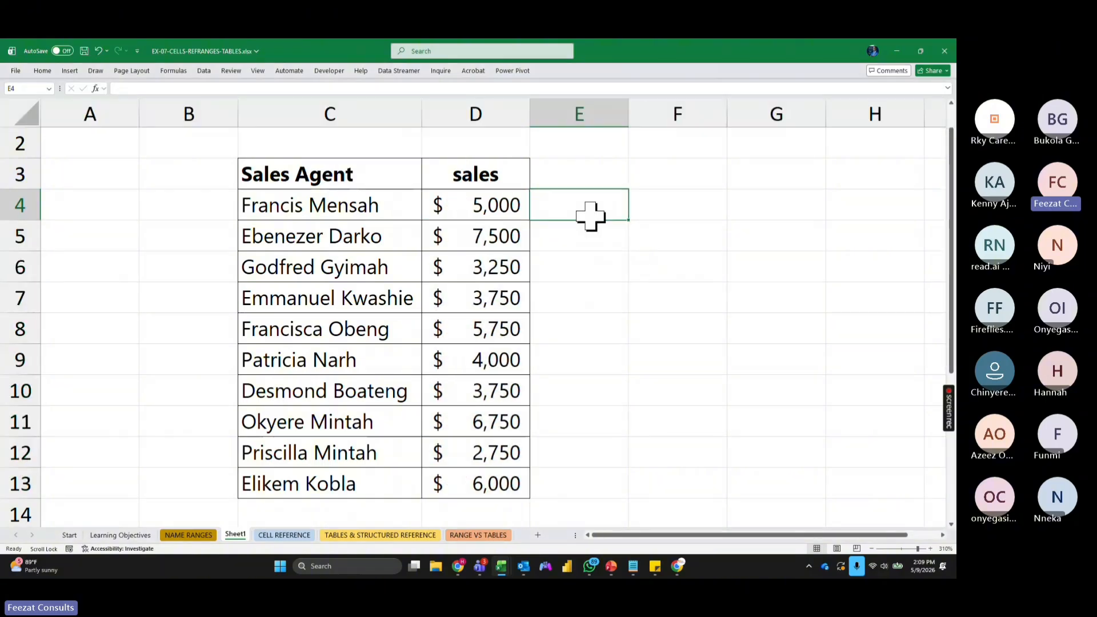
pyautogui.write('=')
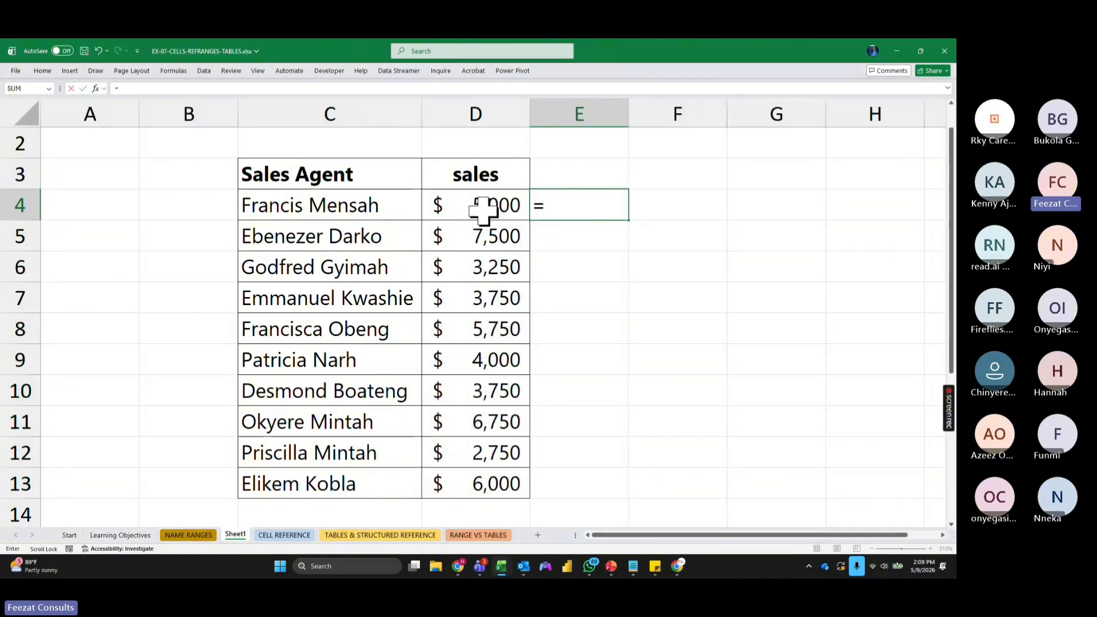
pyautogui.click(483, 211)
pyautogui.write('*')
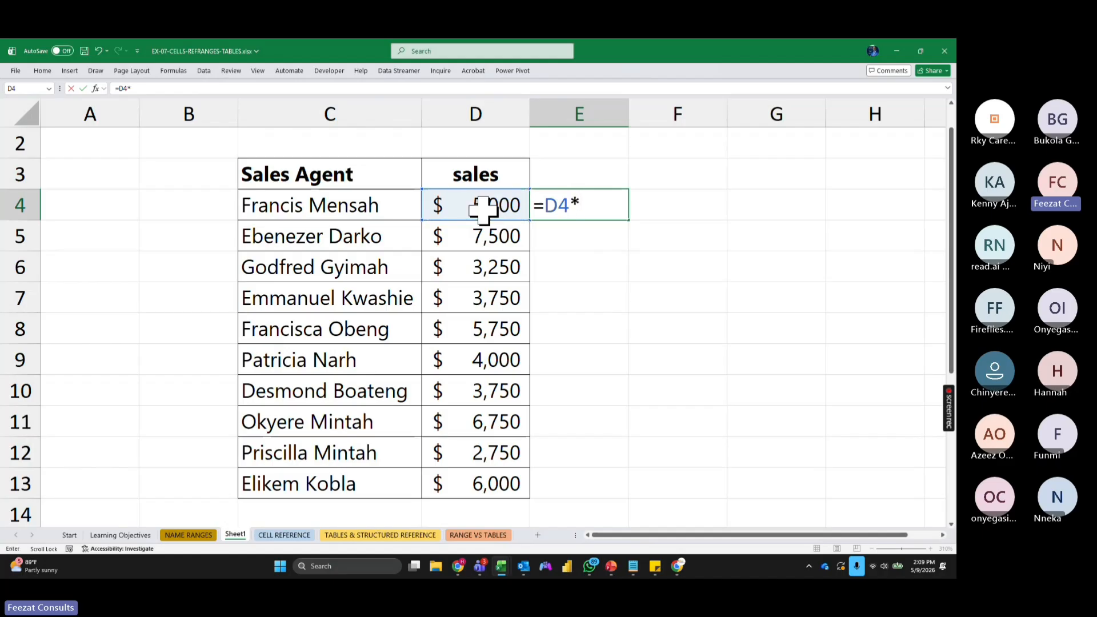
pyautogui.click(190, 535)
pyautogui.click(221, 274)
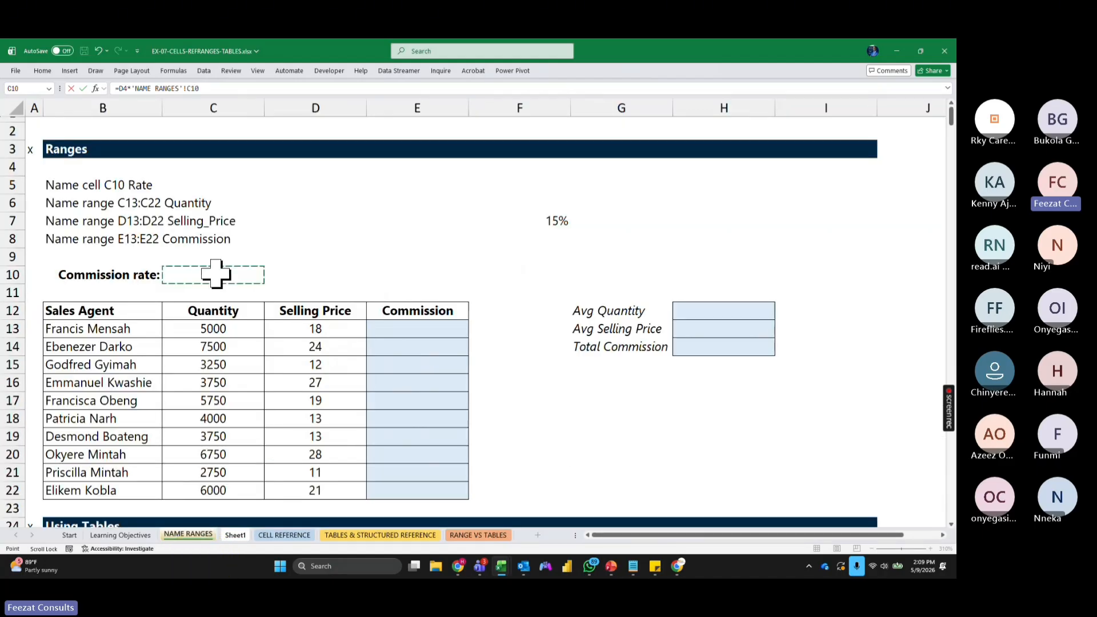
pyautogui.press('Return')
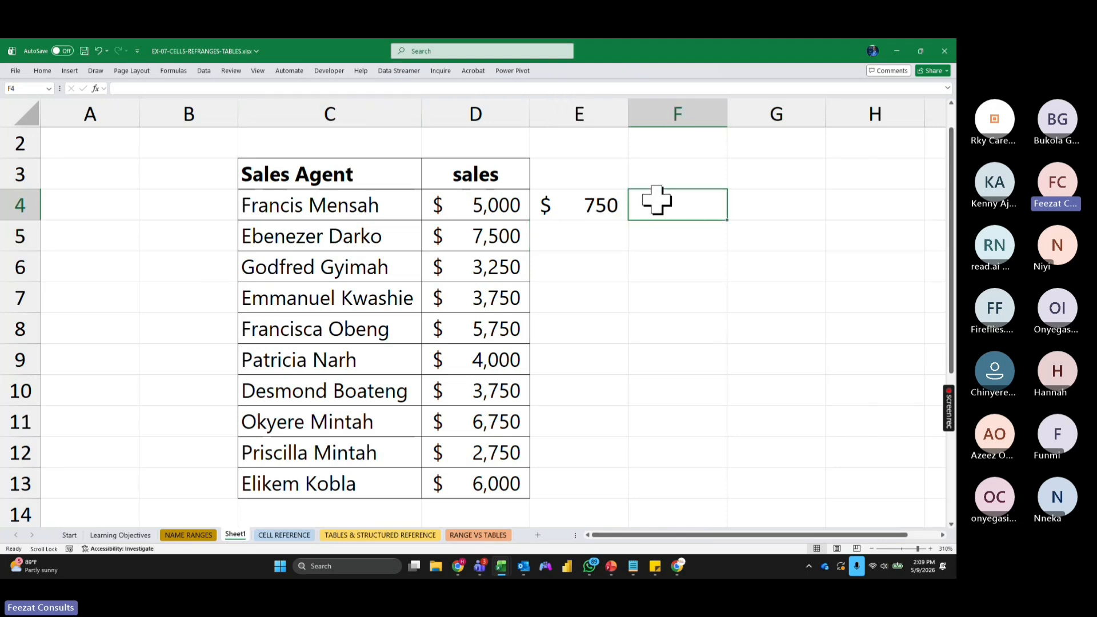
# Step: In F4, calculate the first agent's commission again with =D4*'NAME RANGES'!C10, taking the rate from the NAME RANGES sheet
pyautogui.write('=')
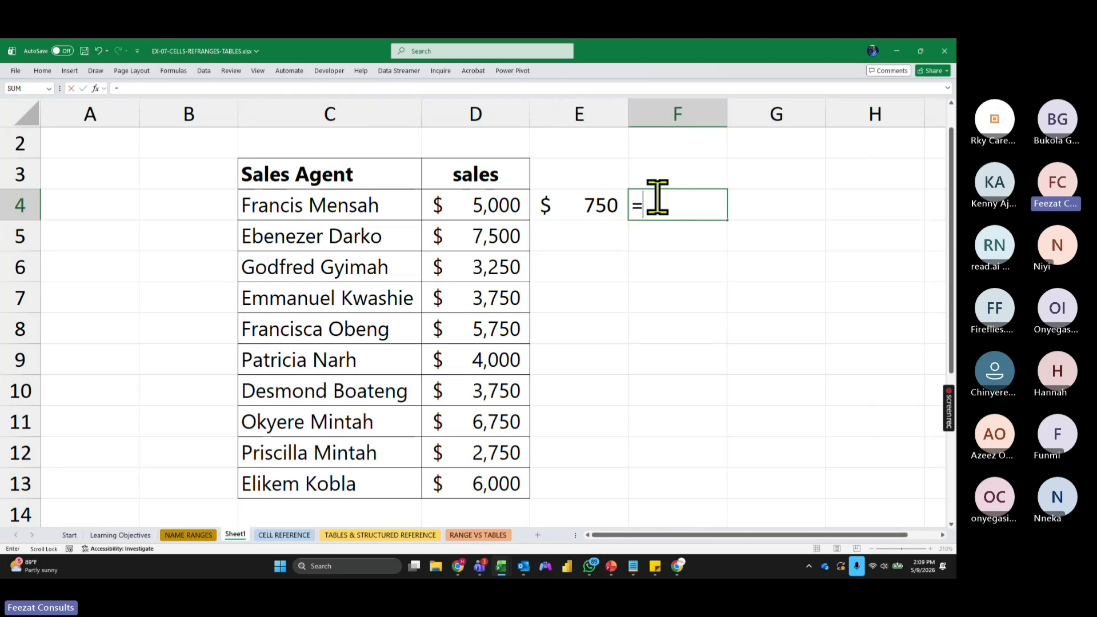
pyautogui.click(494, 204)
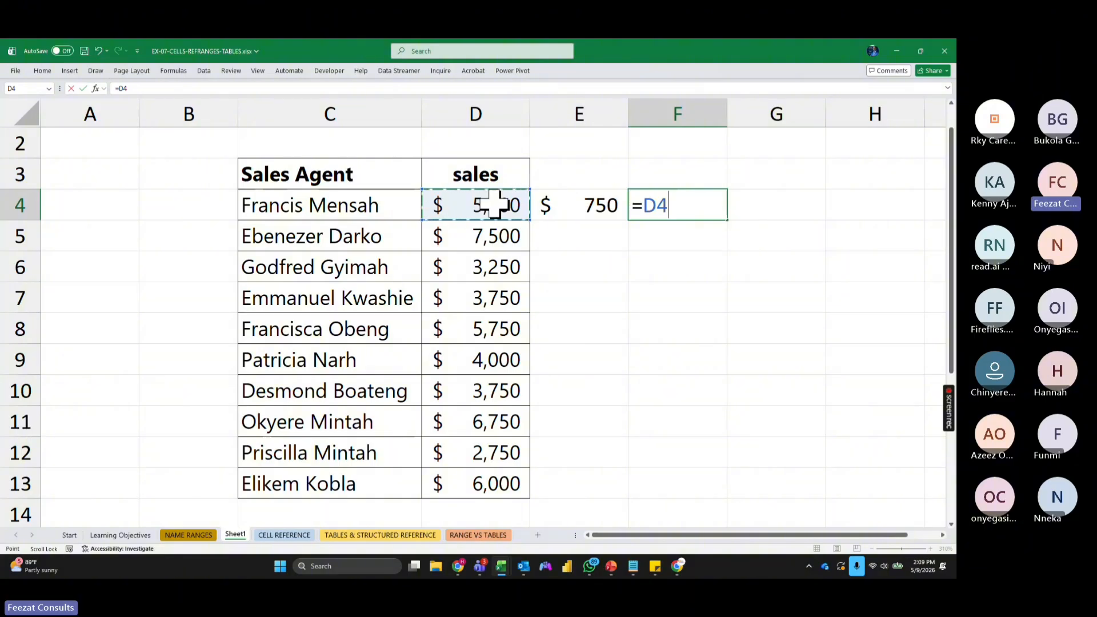
pyautogui.write('*')
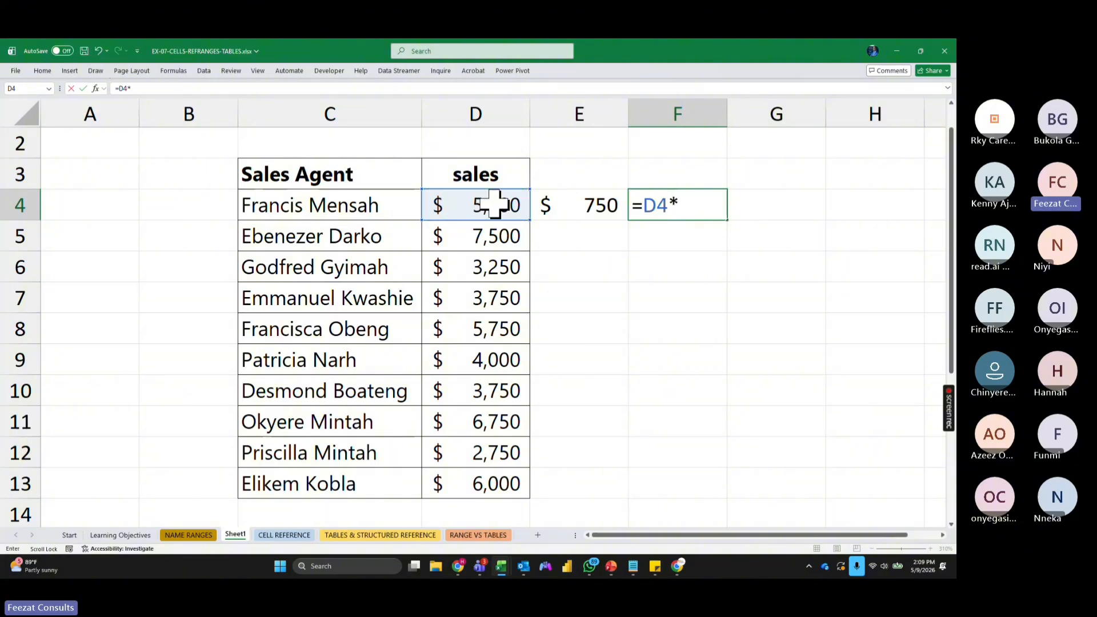
pyautogui.click(177, 535)
pyautogui.click(212, 275)
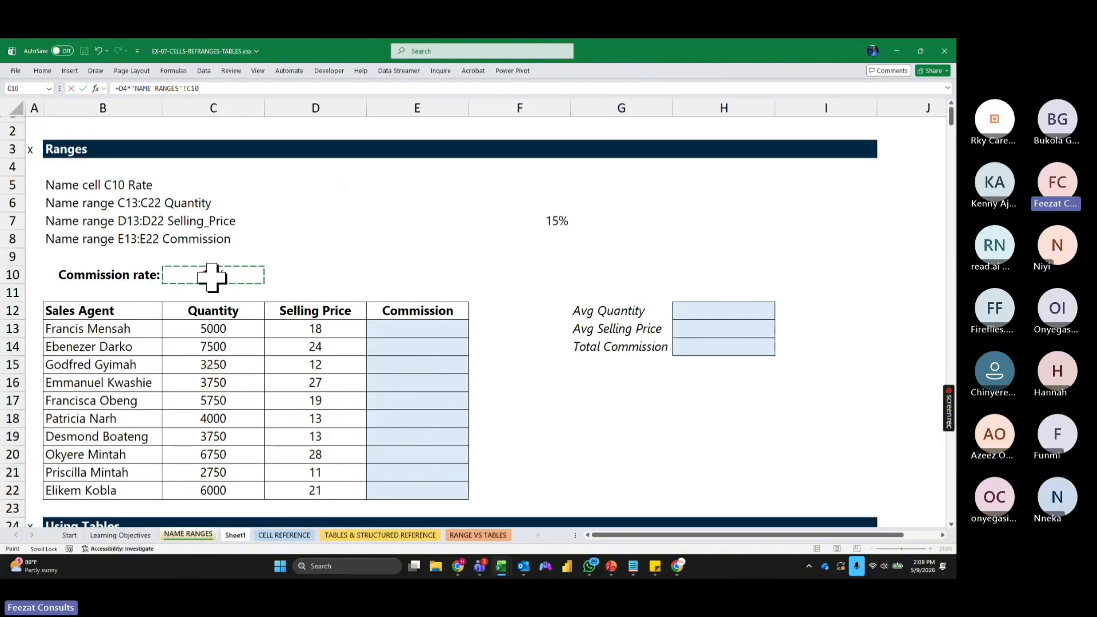
pyautogui.press('Return')
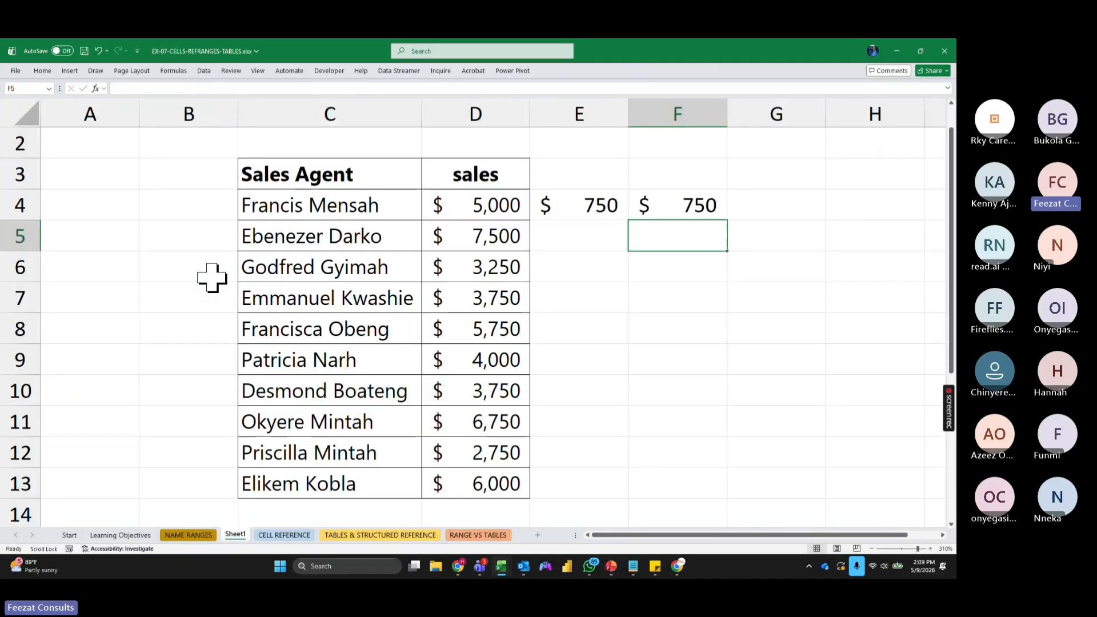
# Step: Fill the commission formula from E4 down to E13 and inspect the copied formula in E5
pyautogui.click(597, 214)
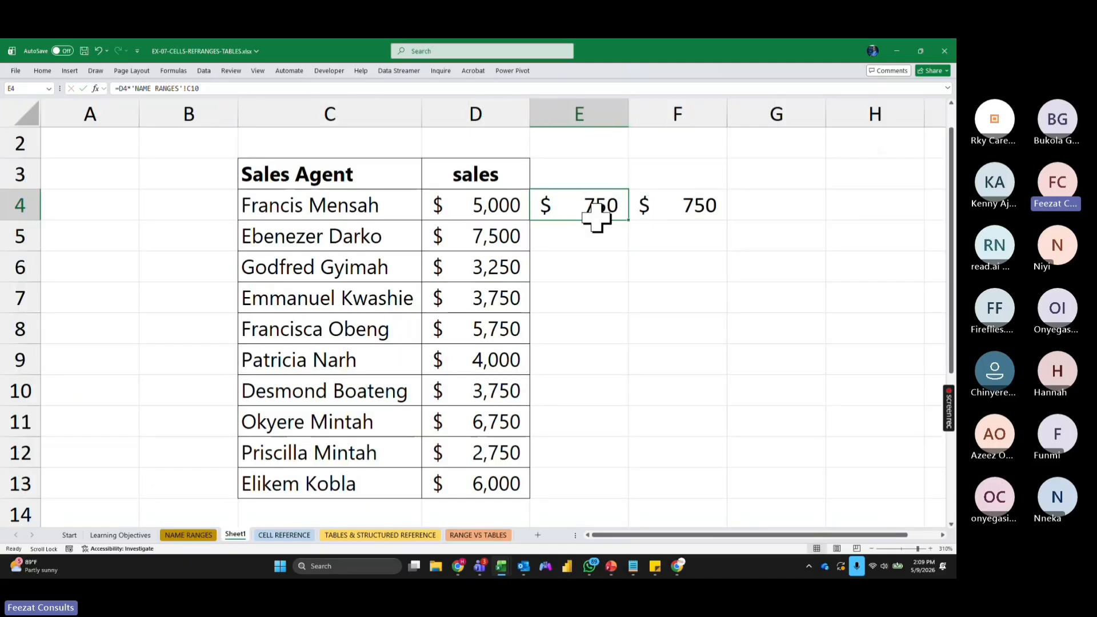
pyautogui.doubleClick(629, 220)
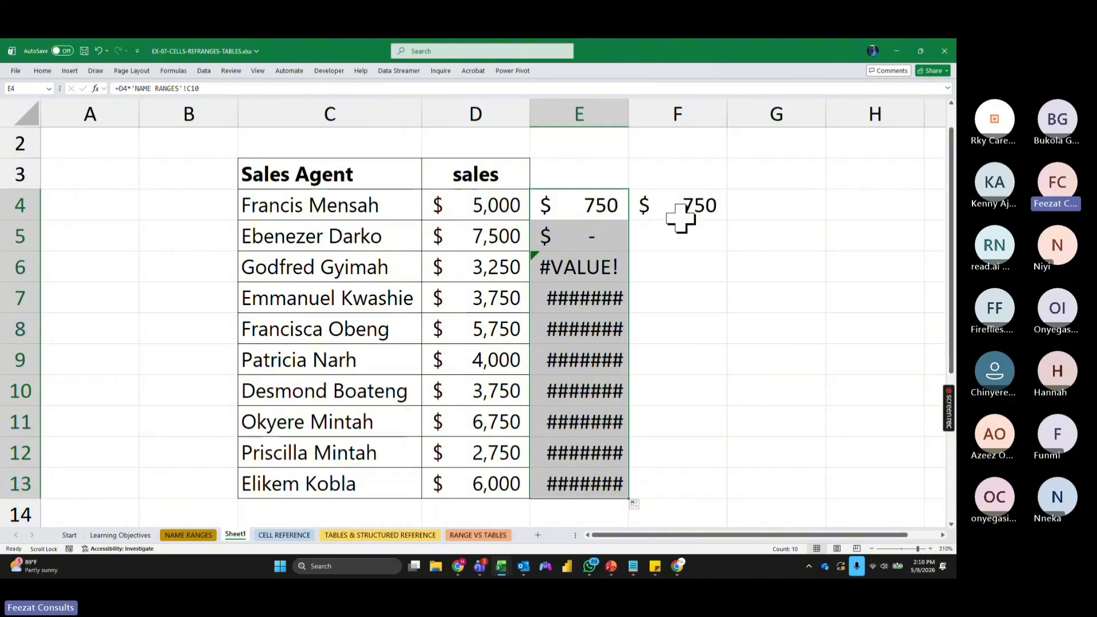
pyautogui.doubleClick(600, 236)
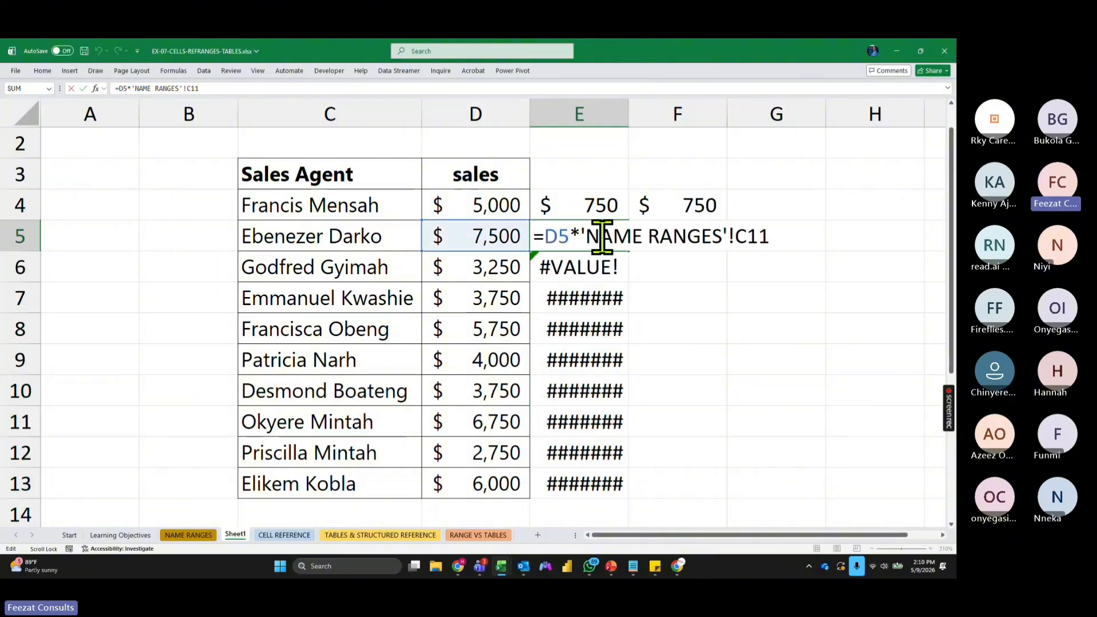
pyautogui.press('Escape')
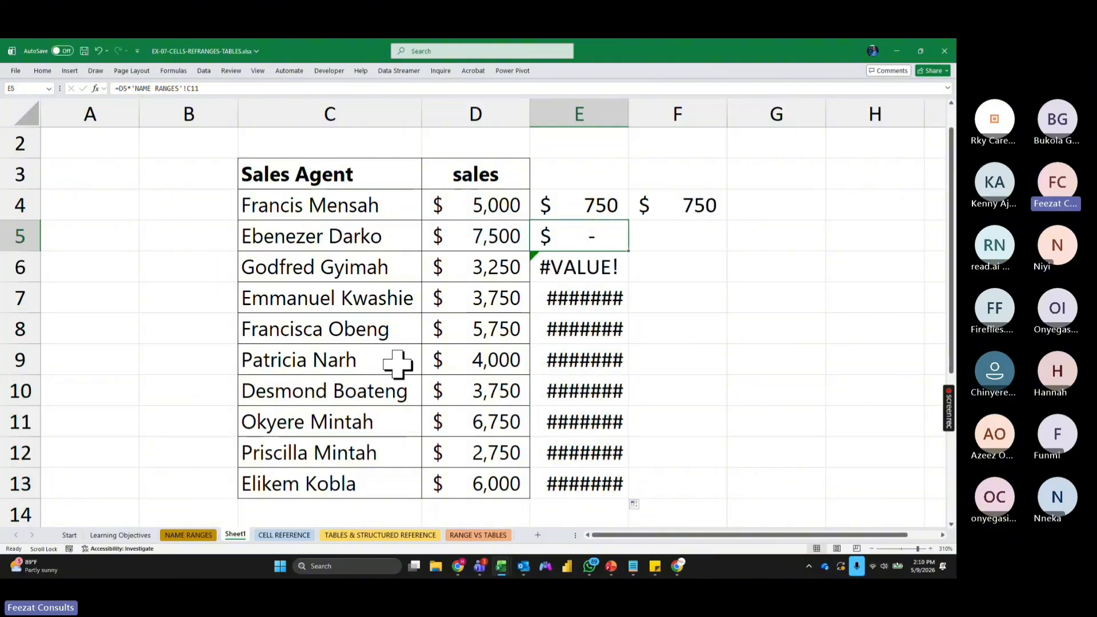
# Step: Check commission rate cell C10 on the NAME RANGES sheet against the copied commission formulas in column E of Sheet1
pyautogui.click(188, 535)
pyautogui.click(210, 274)
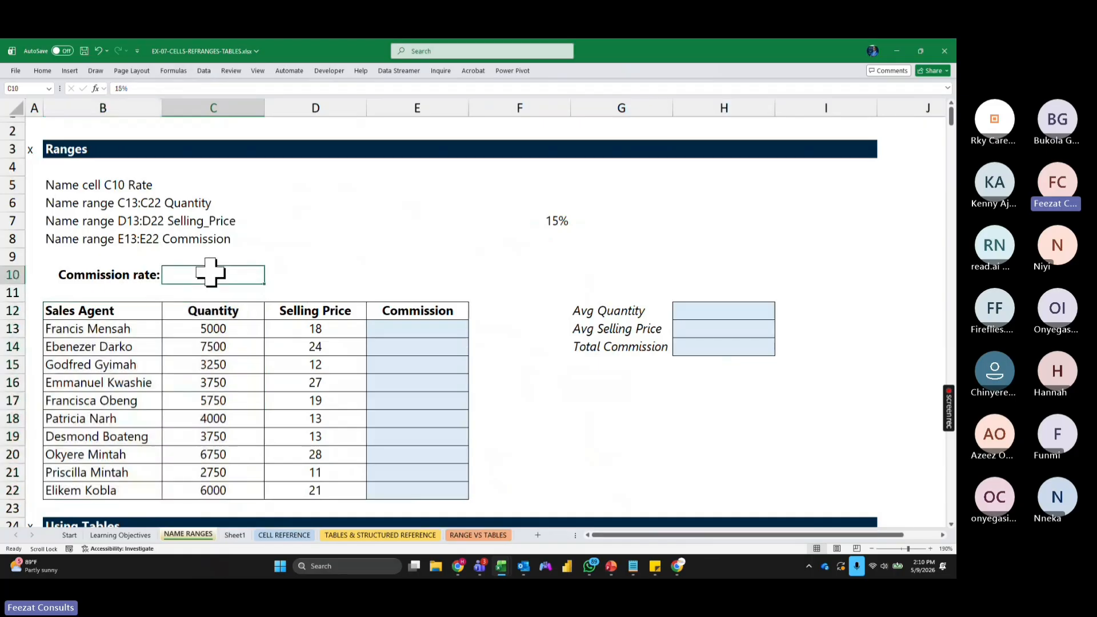
pyautogui.click(246, 534)
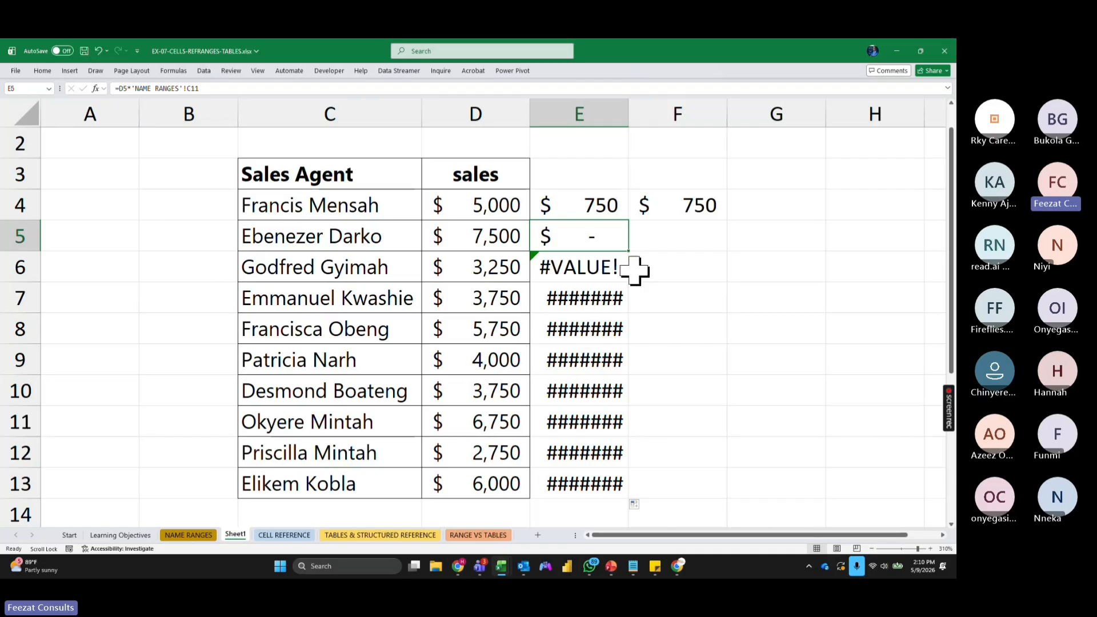
pyautogui.click(622, 114)
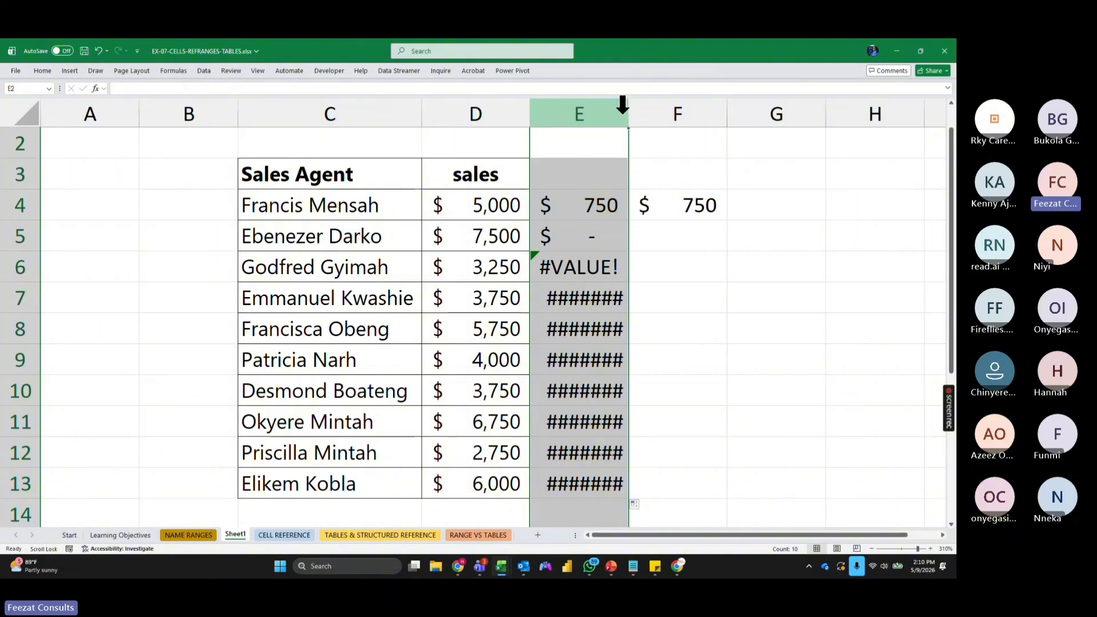
pyautogui.click(578, 206)
# Step: On the NAME RANGES sheet, name the commission rate cell C10 RATE
pyautogui.click(177, 535)
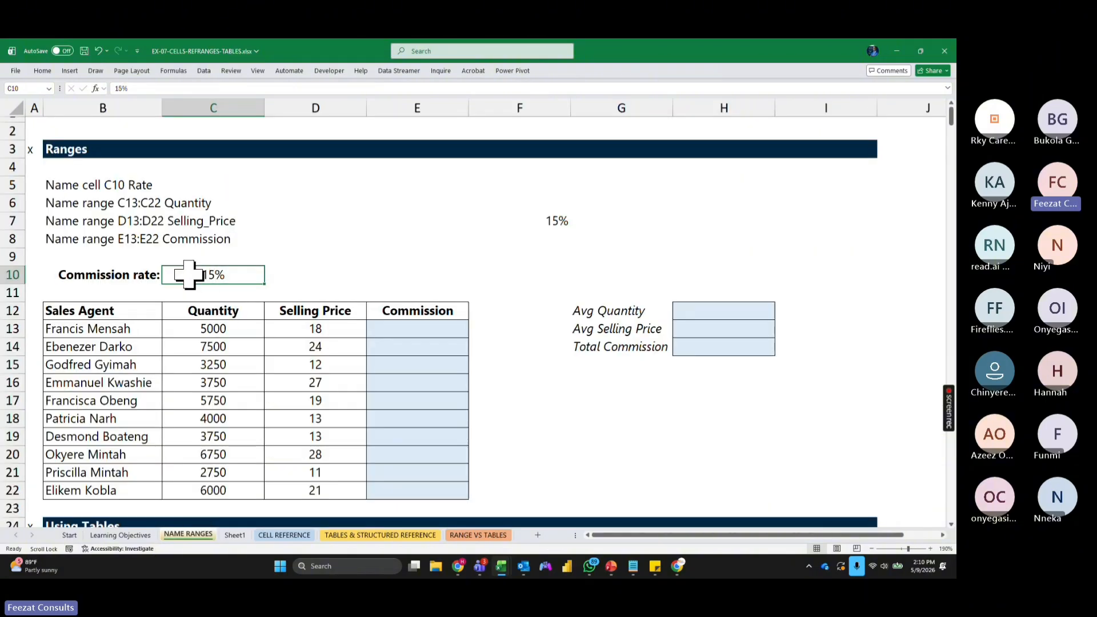
pyautogui.click(350, 245)
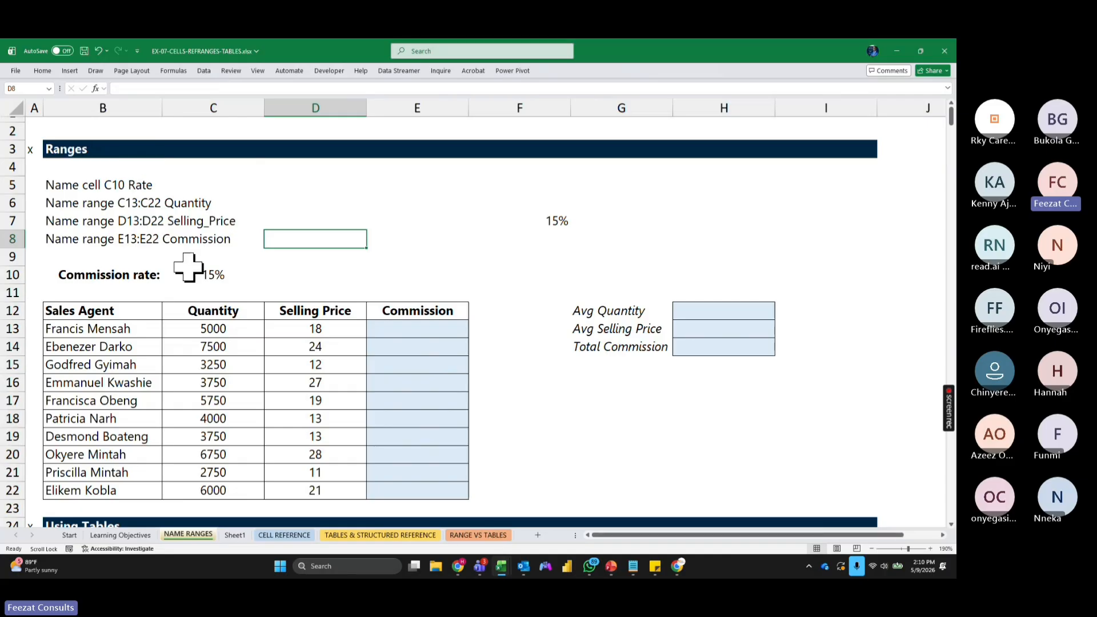
pyautogui.click(207, 287)
pyautogui.scroll(10, 306, 283)
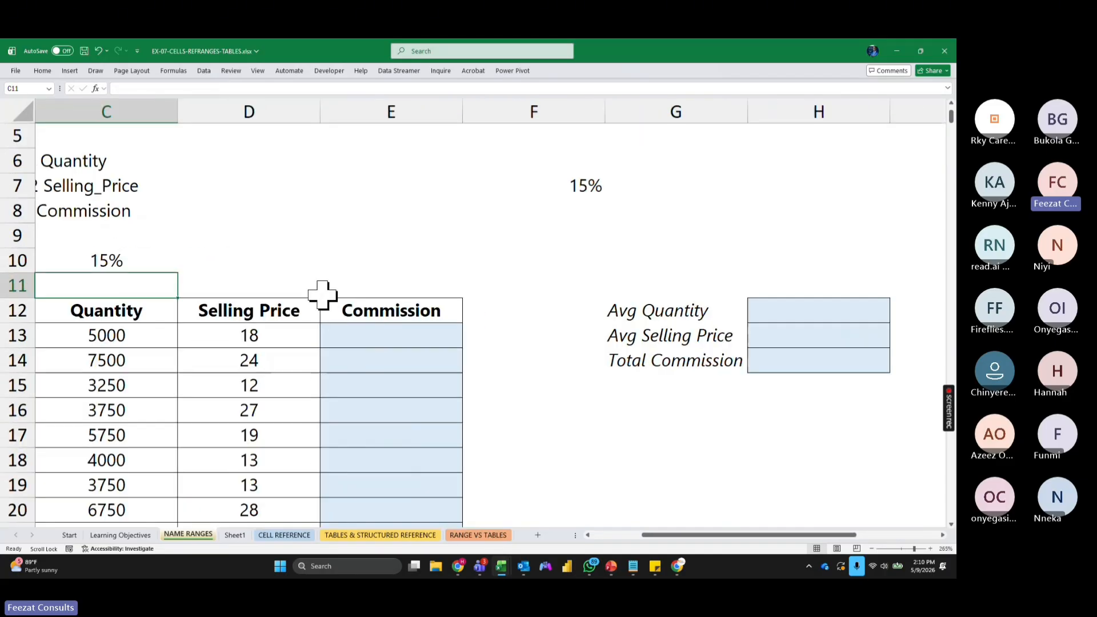
pyautogui.moveTo(671, 535); pyautogui.dragTo(621, 535)
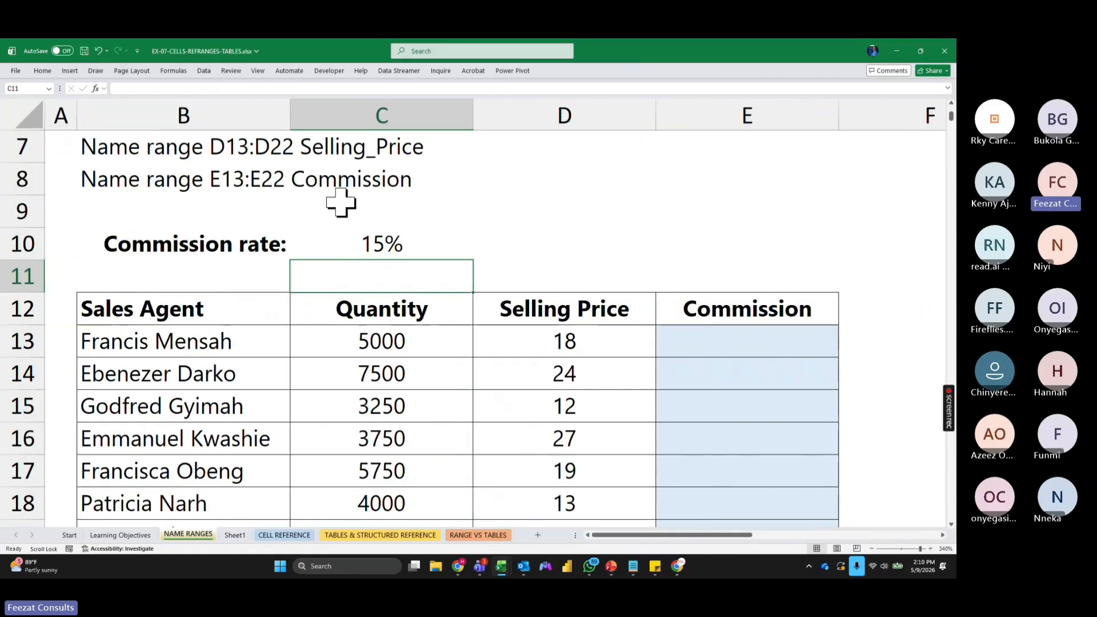
pyautogui.click(375, 231)
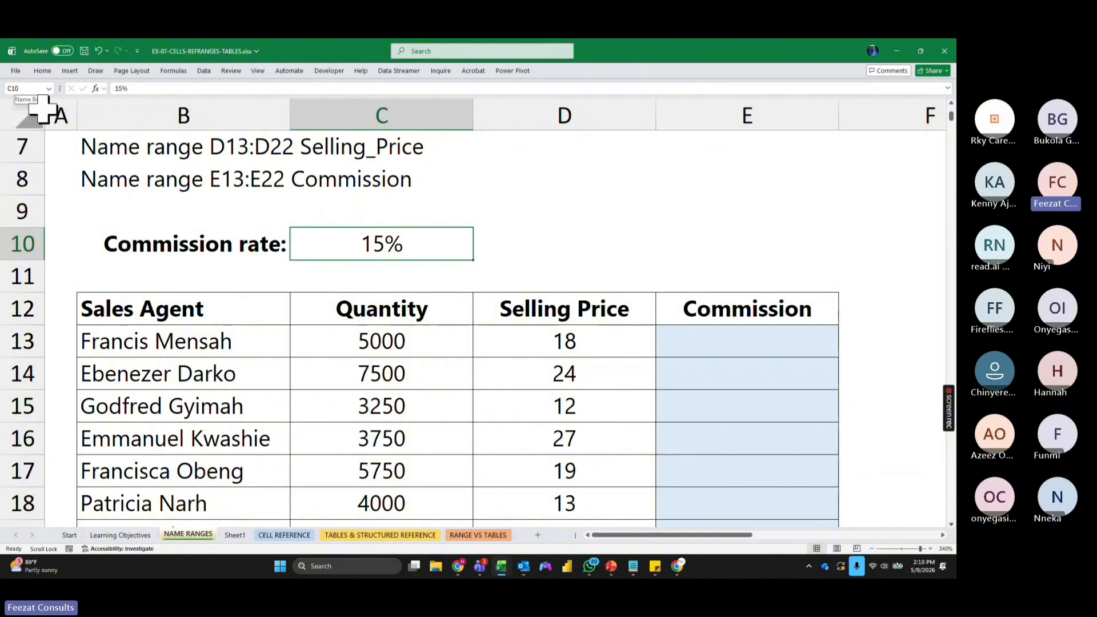
pyautogui.click(23, 88)
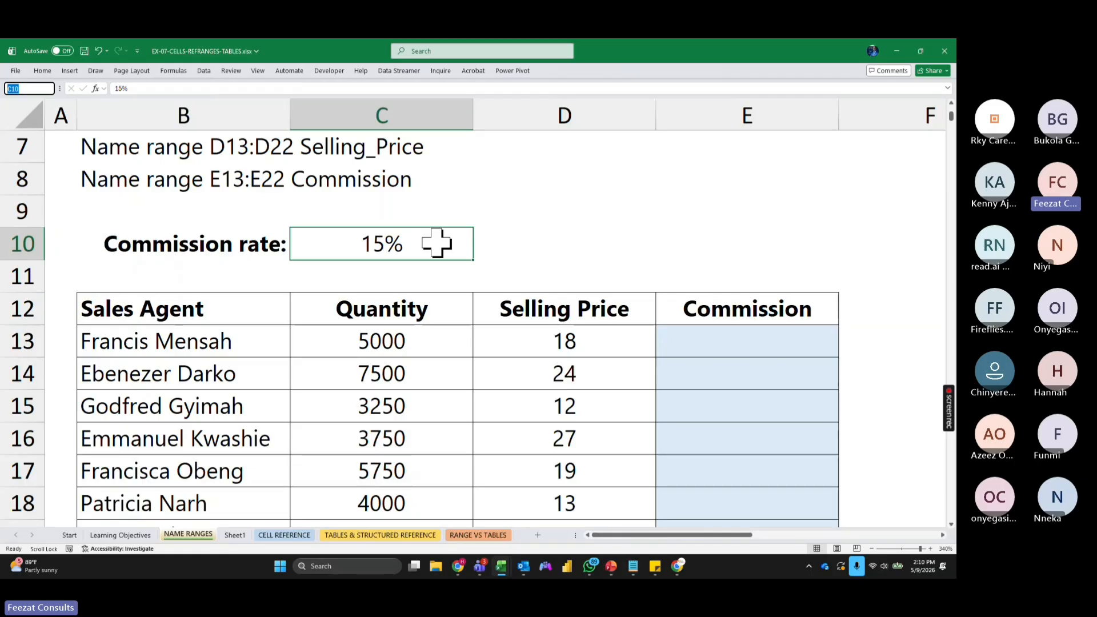
pyautogui.write('RATE')
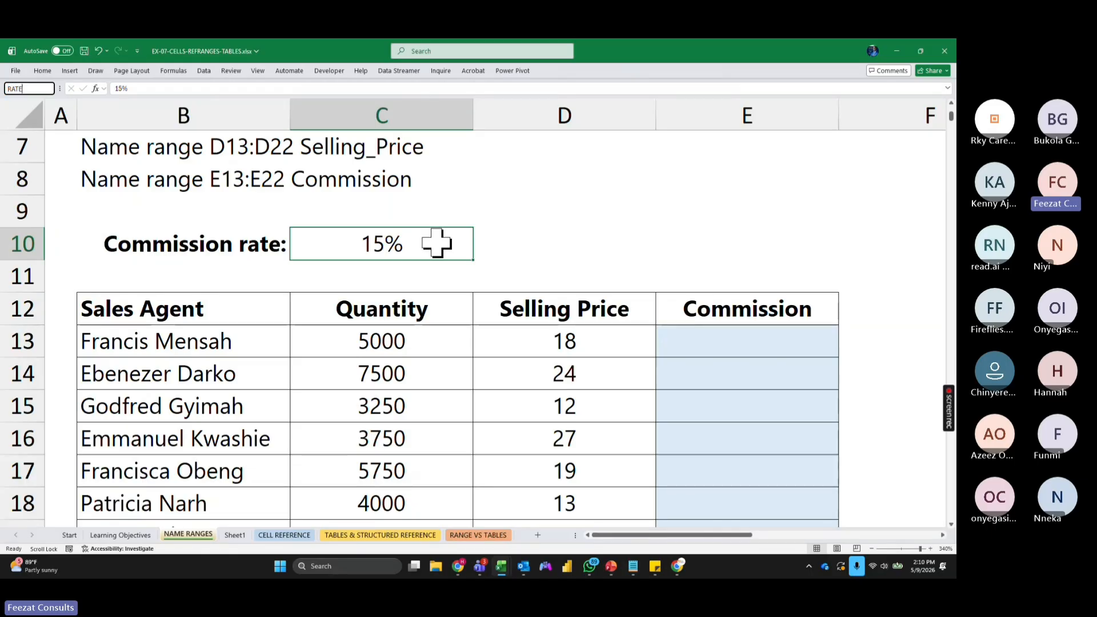
pyautogui.press('Return')
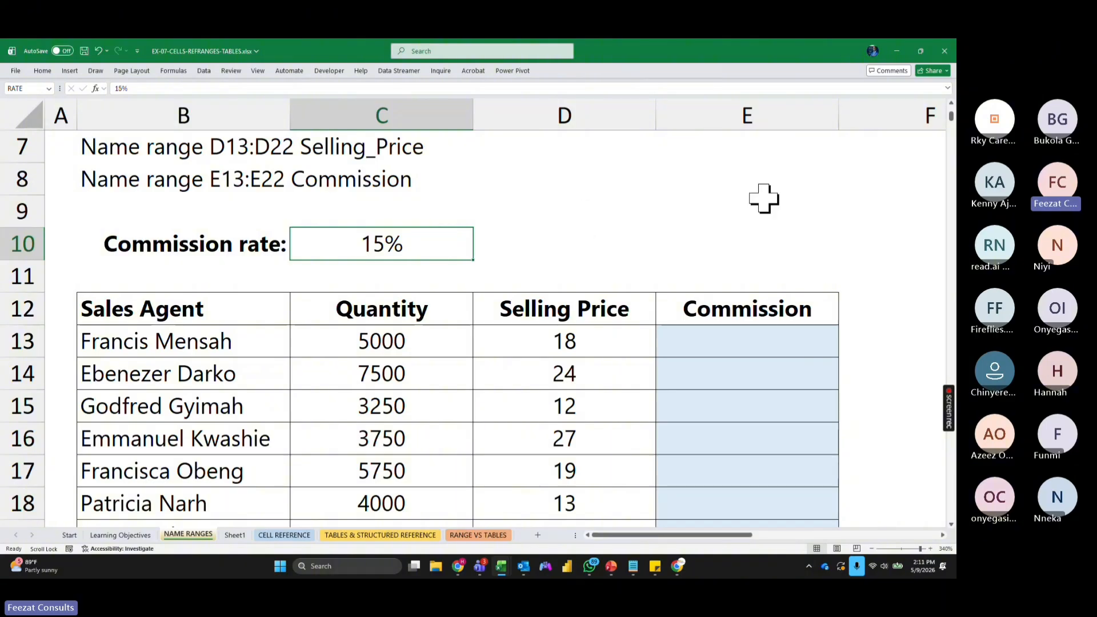
# Step: Test the named cell by entering =RATE in E8 of the NAME RANGES sheet
pyautogui.click(749, 181)
pyautogui.write('=RATE')
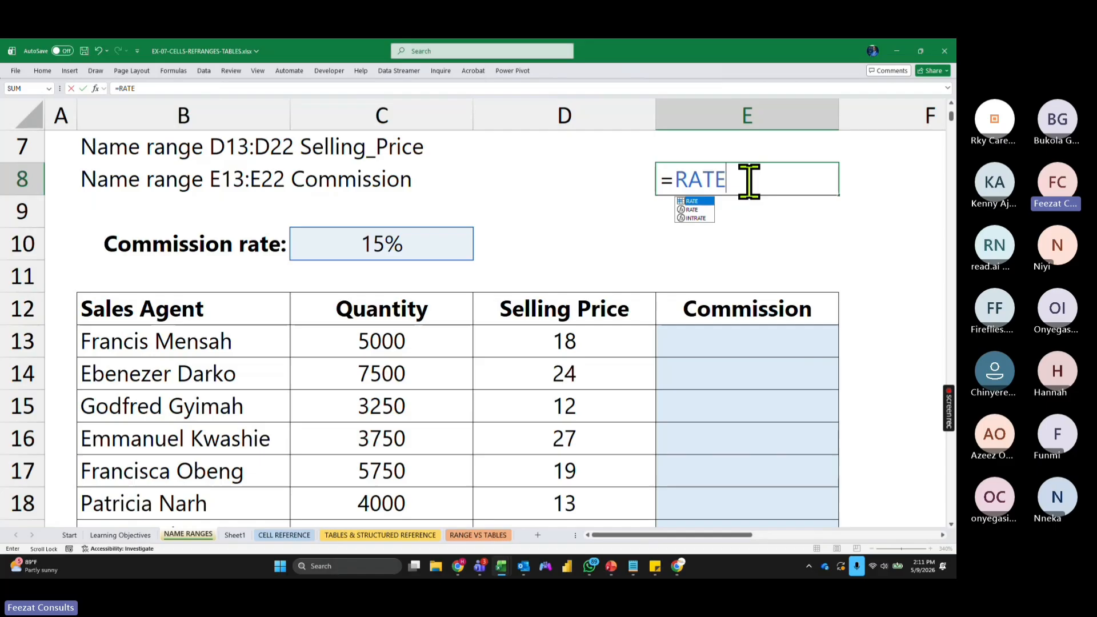
pyautogui.press('Return')
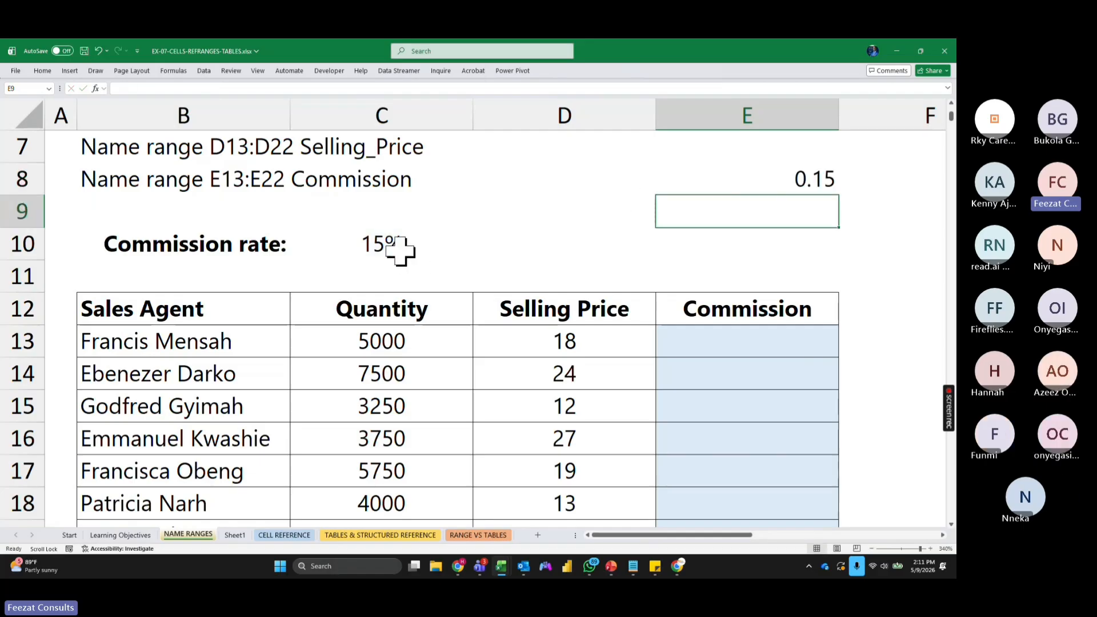
# Step: In G4 of Sheet1, calculate the first agent's commission with =D4*RATE and fill the formula down to G13
pyautogui.click(234, 535)
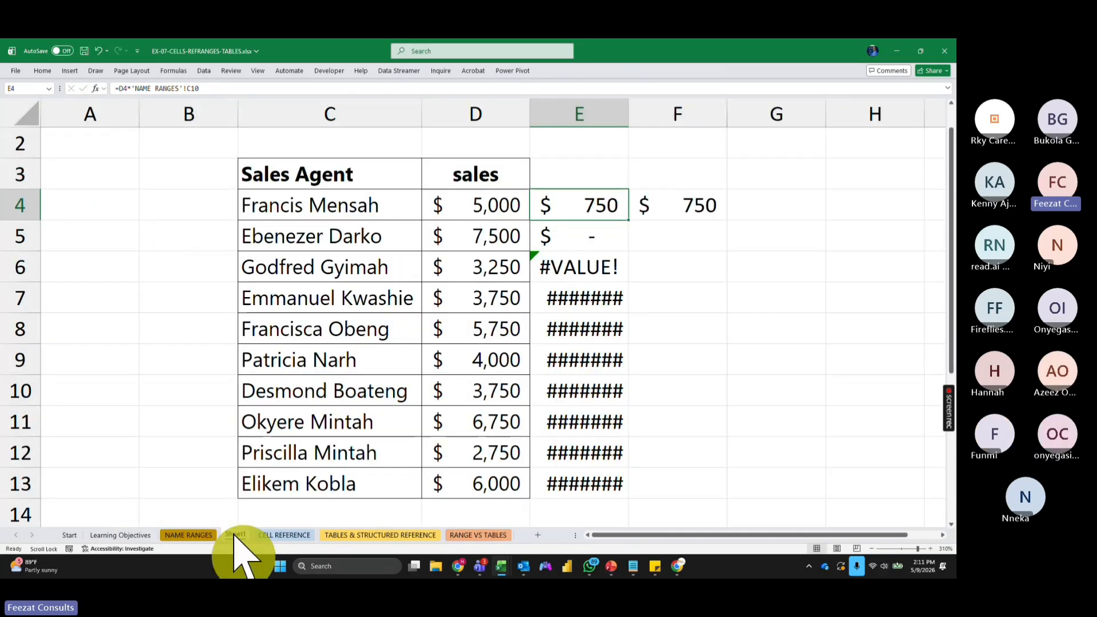
pyautogui.click(755, 207)
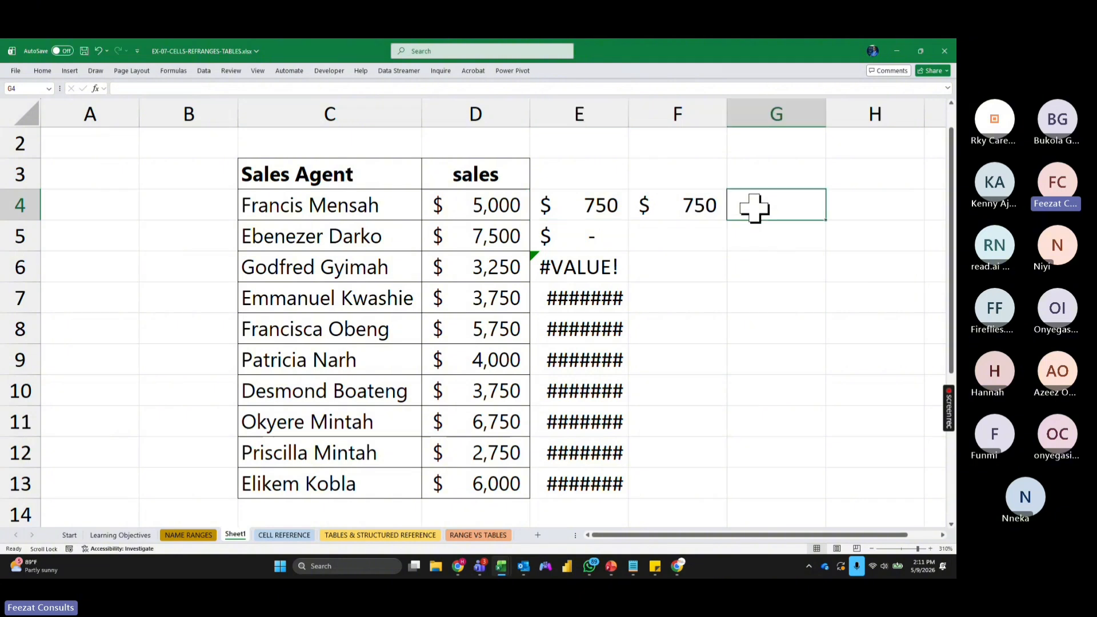
pyautogui.write('=')
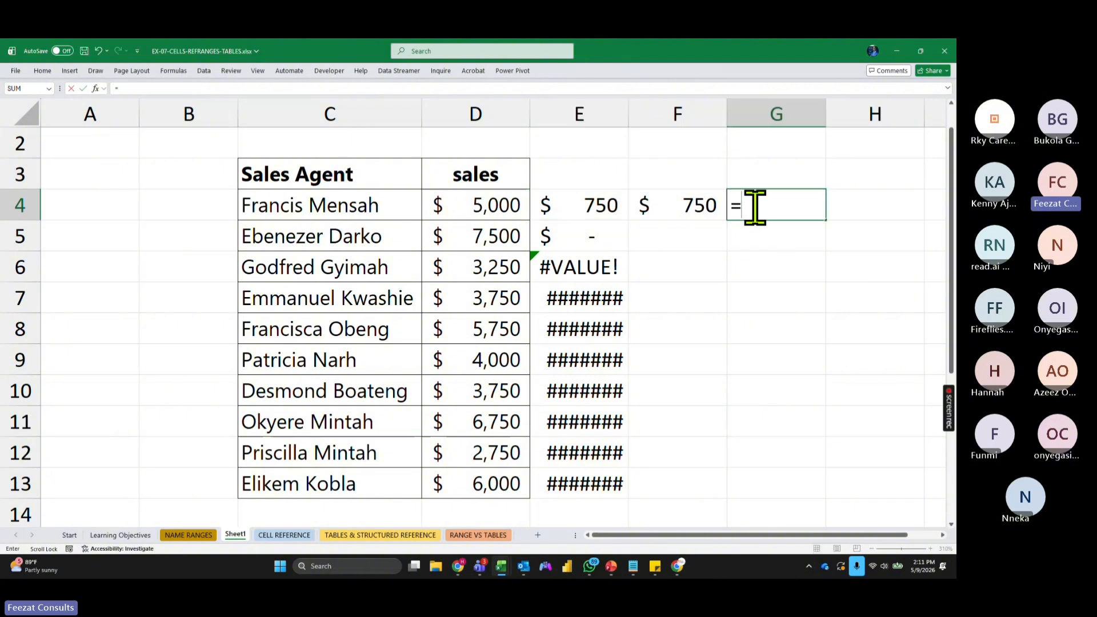
pyautogui.click(491, 204)
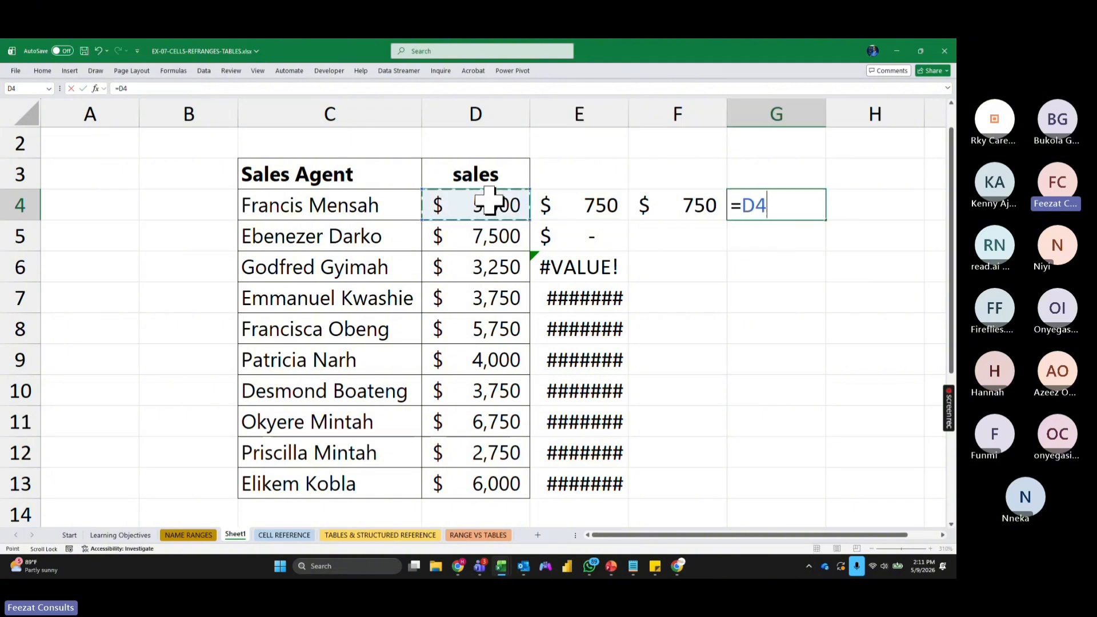
pyautogui.write('*RATE')
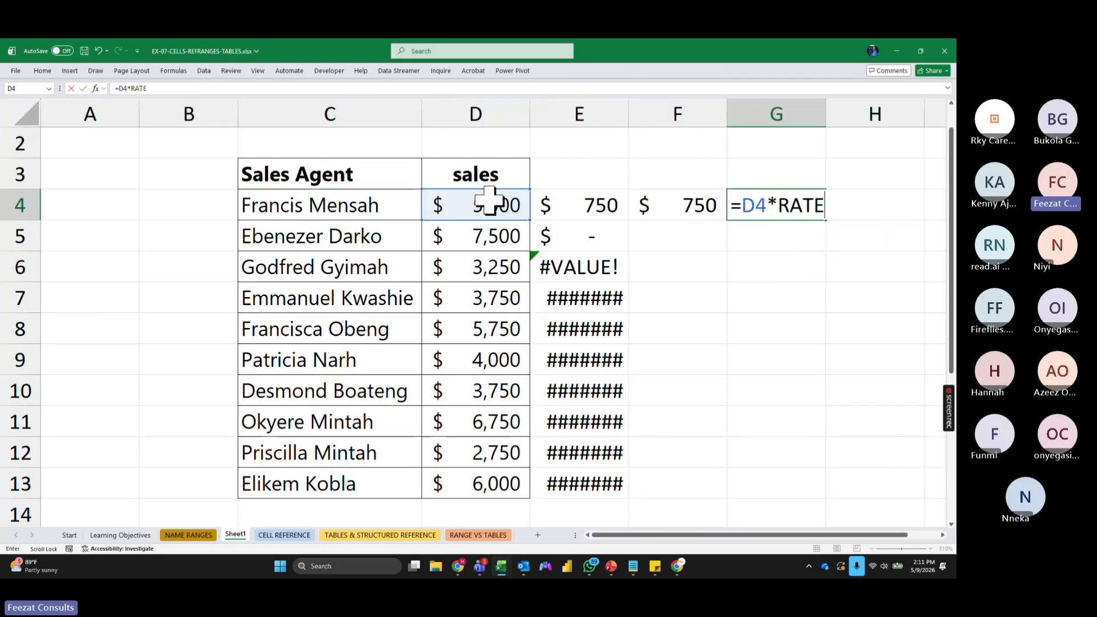
pyautogui.press('Return')
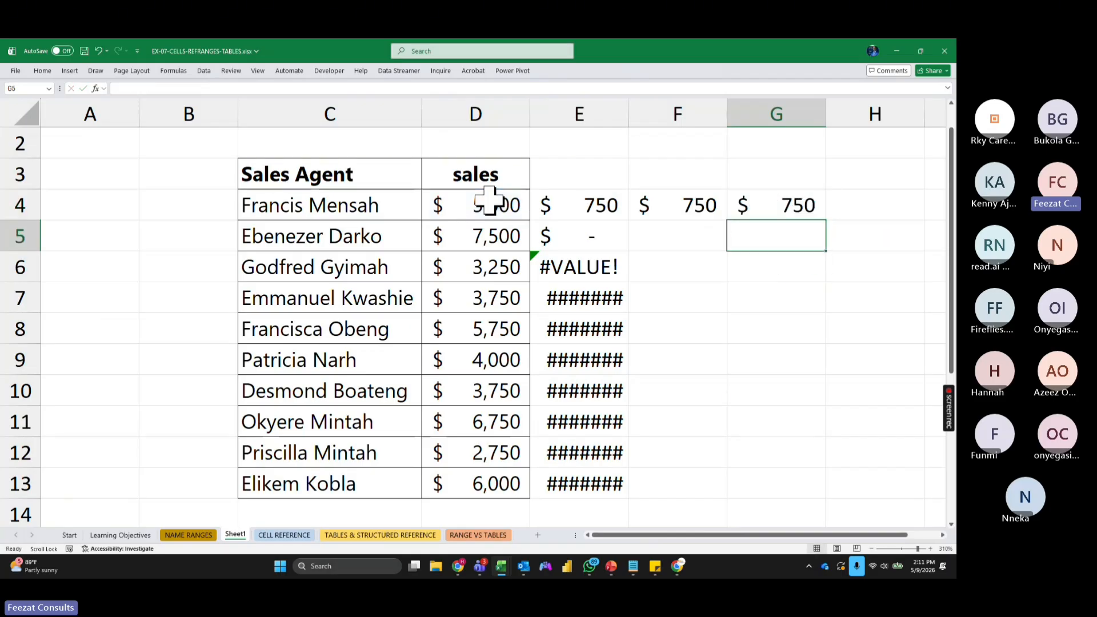
pyautogui.click(782, 206)
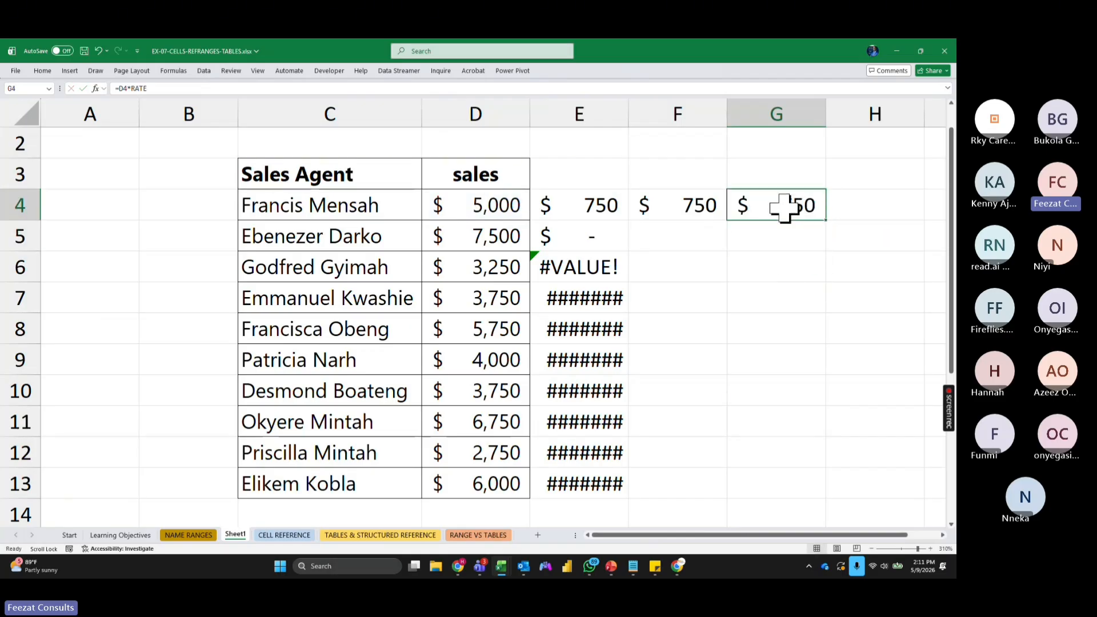
pyautogui.doubleClick(826, 220)
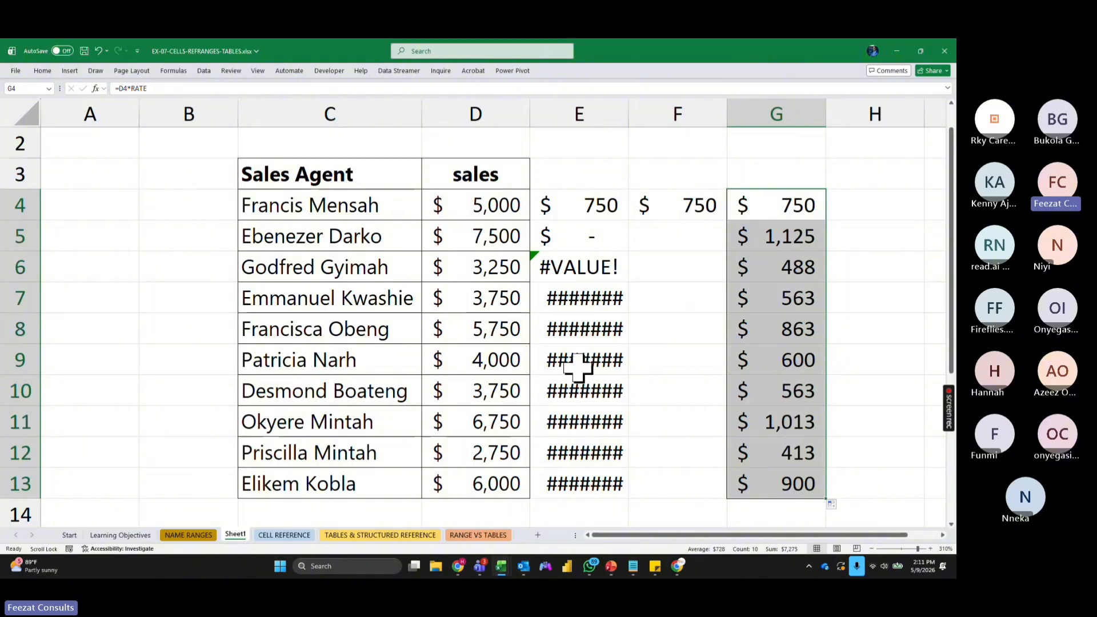
# Step: Compare the copied results in E5:E9 with the commissions in column G and examine the named-range formula in G4
pyautogui.moveTo(562, 234); pyautogui.dragTo(574, 350)
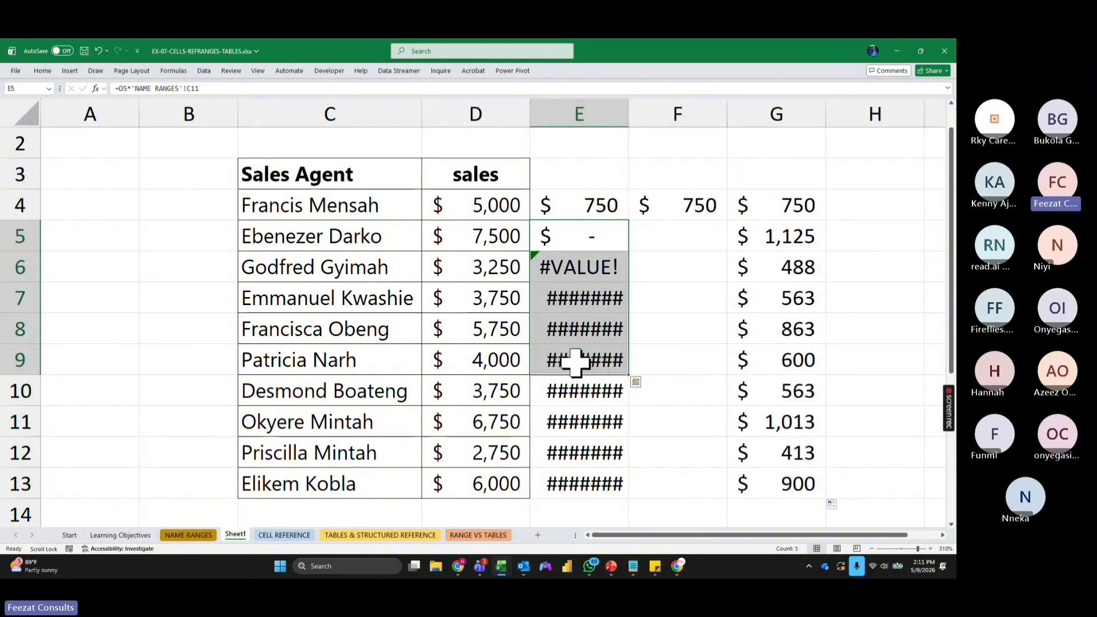
pyautogui.doubleClick(764, 212)
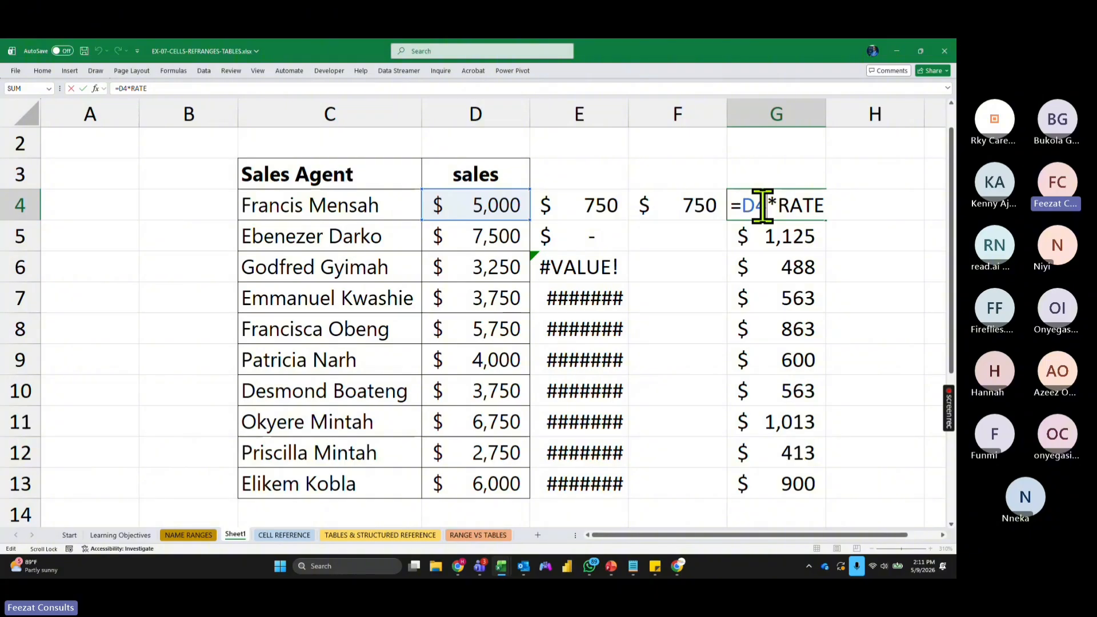
pyautogui.hotkey('ctrl', 'Return')
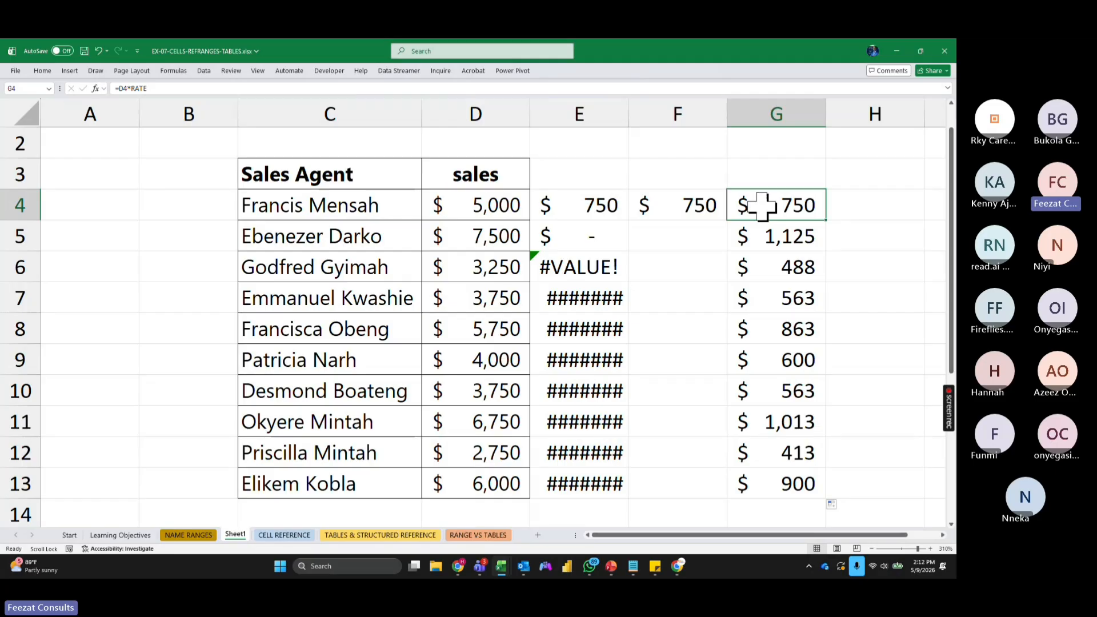
pyautogui.doubleClick(803, 209)
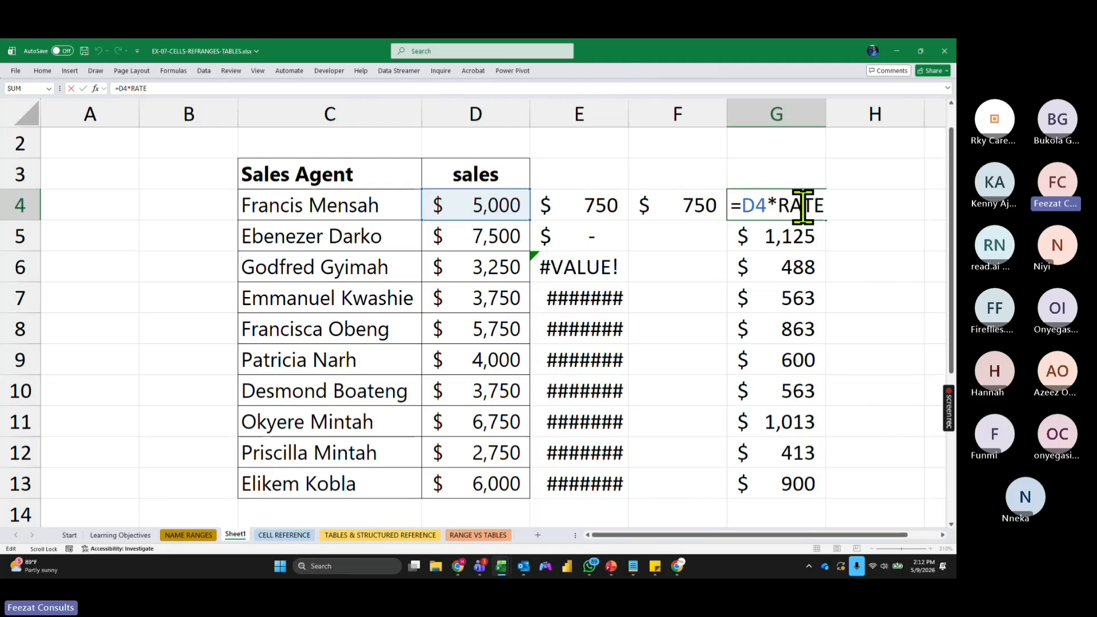
pyautogui.hotkey('ctrl', 'Return')
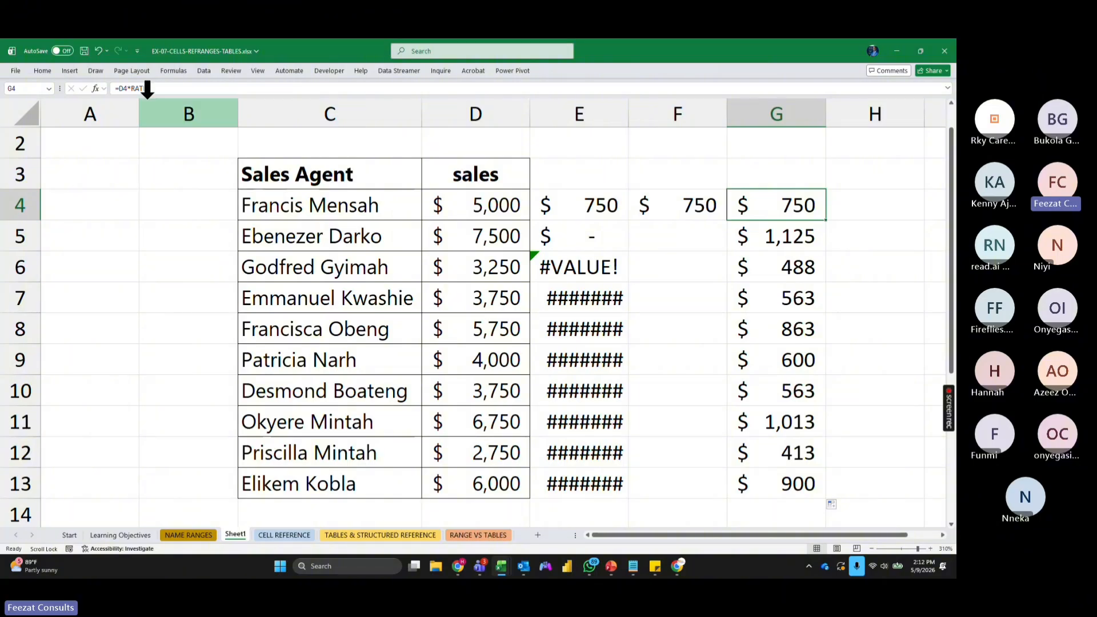
# Step: In the Name Manager, rename the existing RATE name as Commission_Rate
pyautogui.click(174, 71)
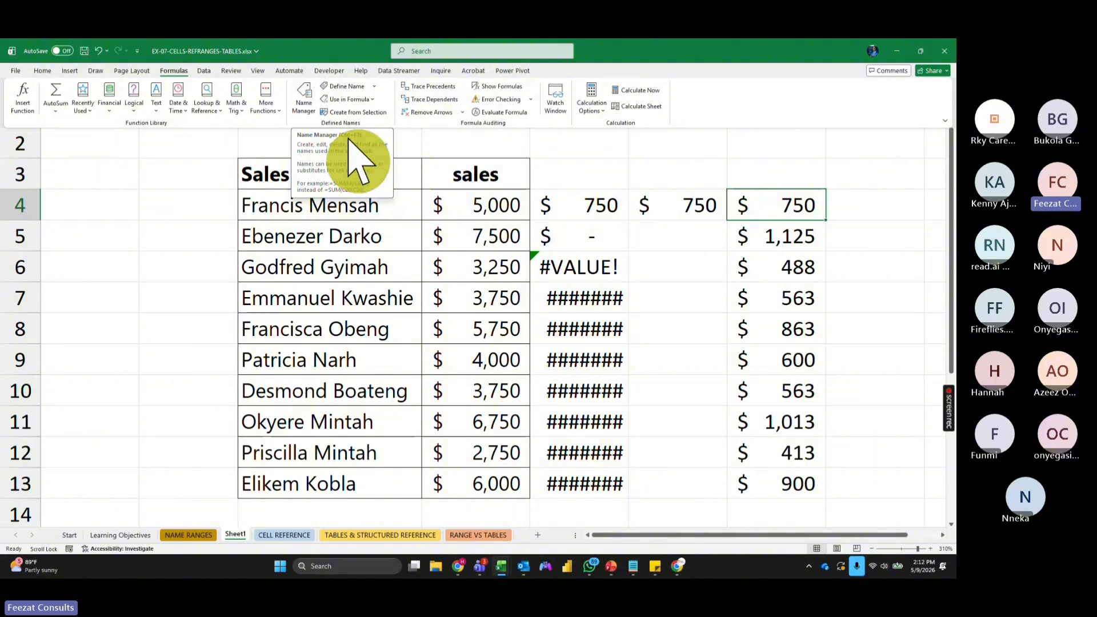
pyautogui.click(307, 97)
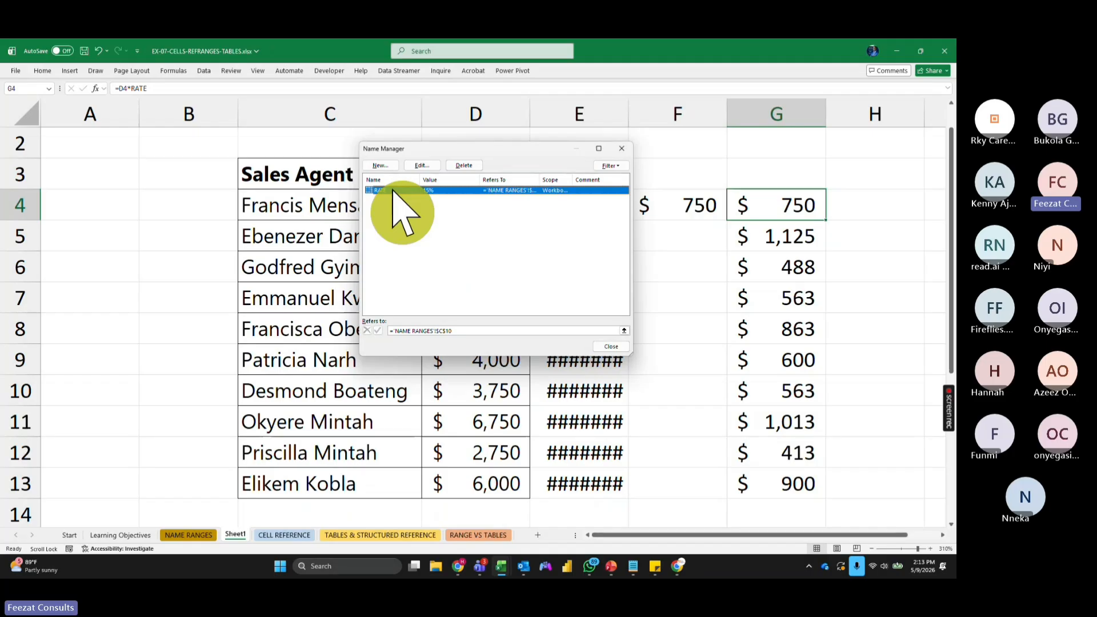
pyautogui.click(420, 330)
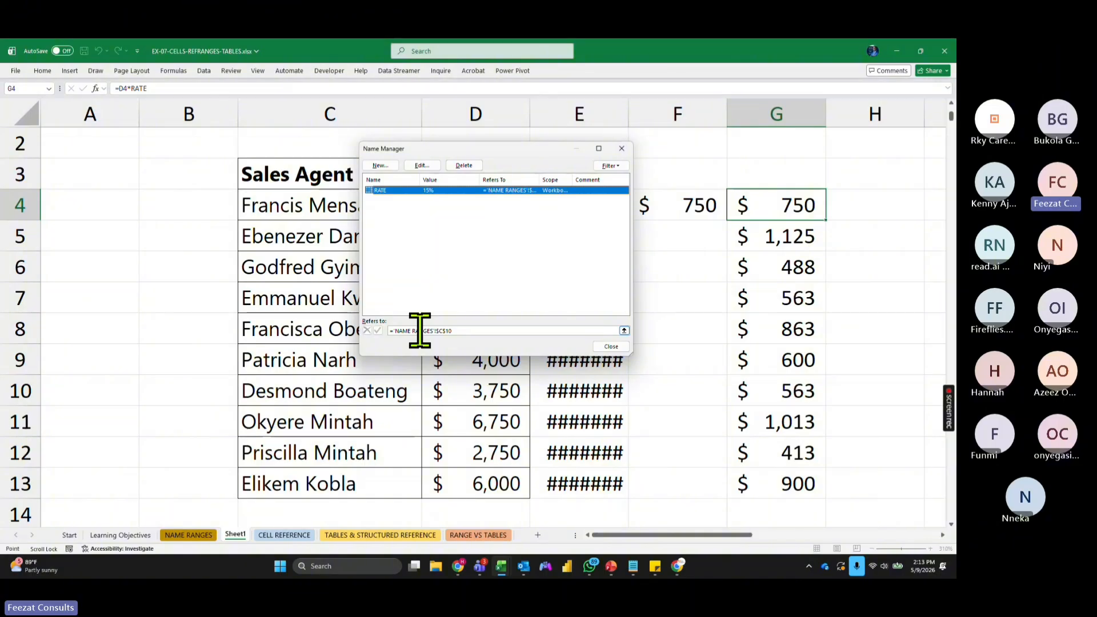
pyautogui.moveTo(465, 150); pyautogui.dragTo(575, 149)
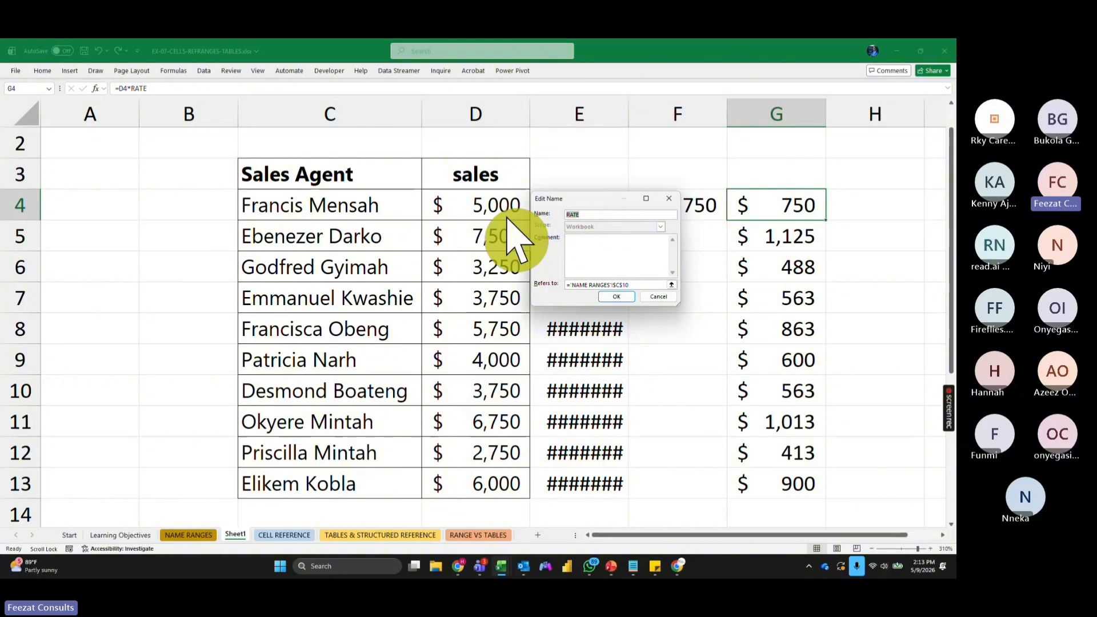
pyautogui.write('Commission_ra')
pyautogui.press('BackSpace')
pyautogui.press('BackSpace')
pyautogui.press('BackSpace')
pyautogui.write('Rate')
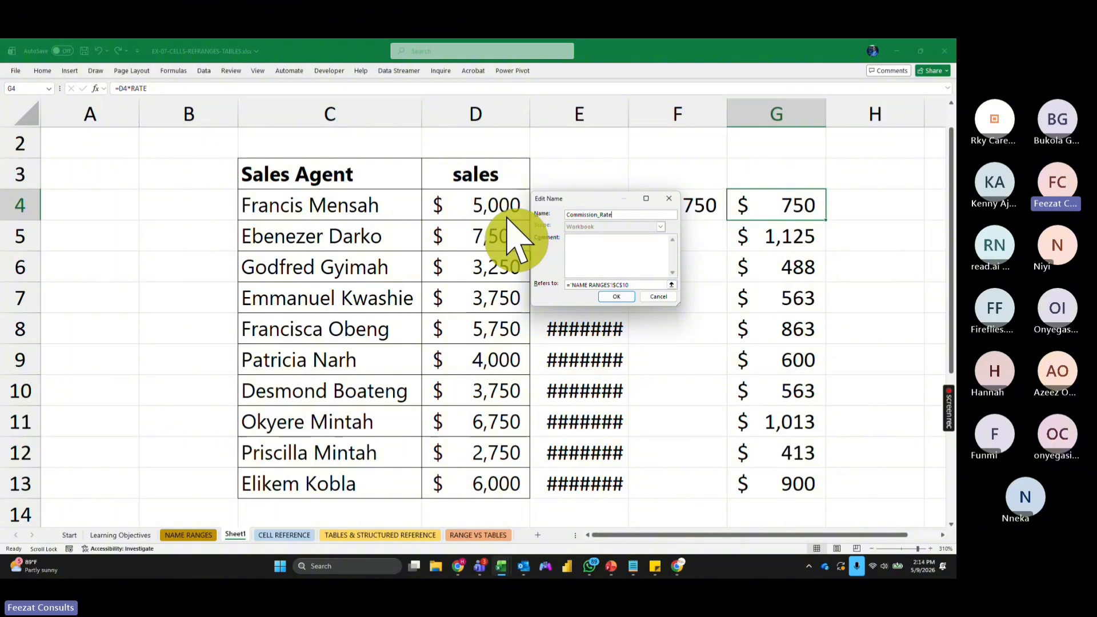
pyautogui.click(617, 296)
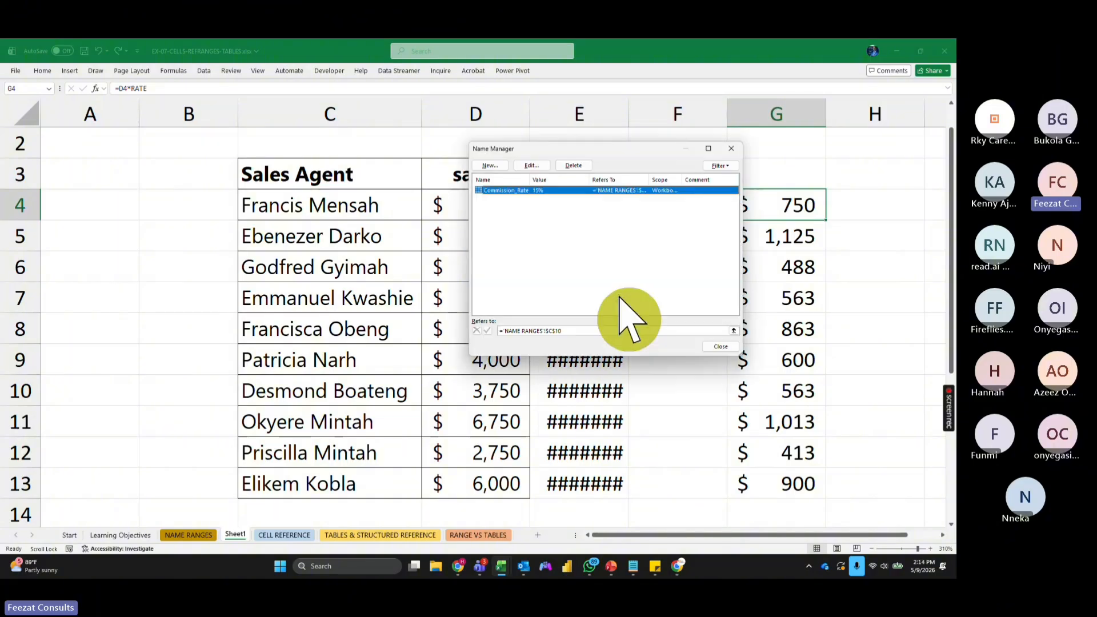
pyautogui.click(722, 347)
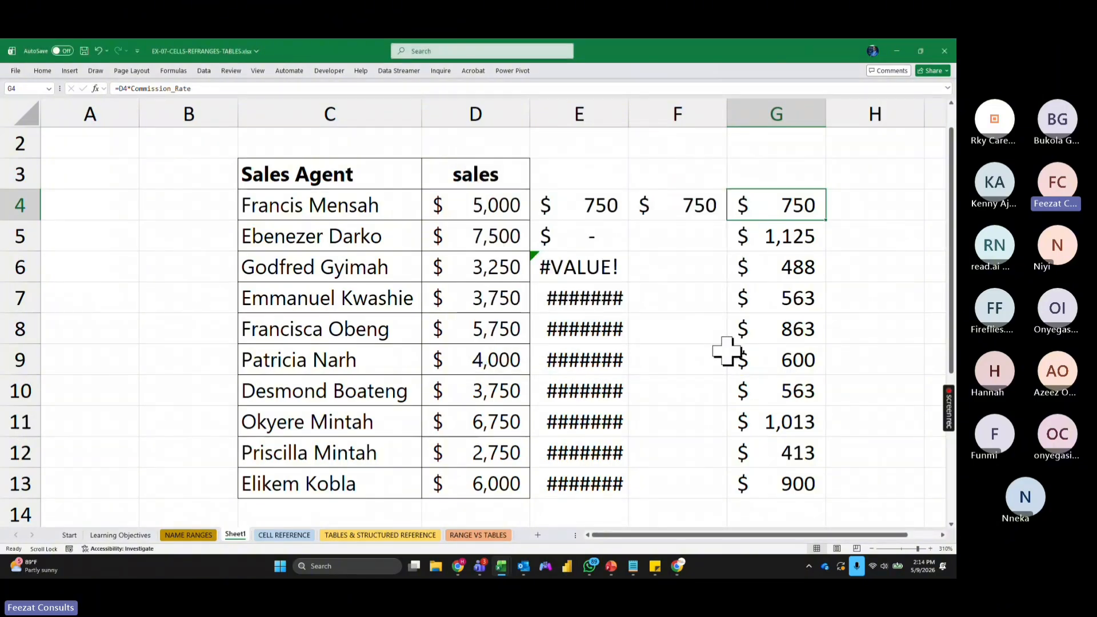
# Step: Try entering =rate in H4 of Sheet1 to view the formula suggestions matching that word
pyautogui.click(882, 207)
pyautogui.write('=rat')
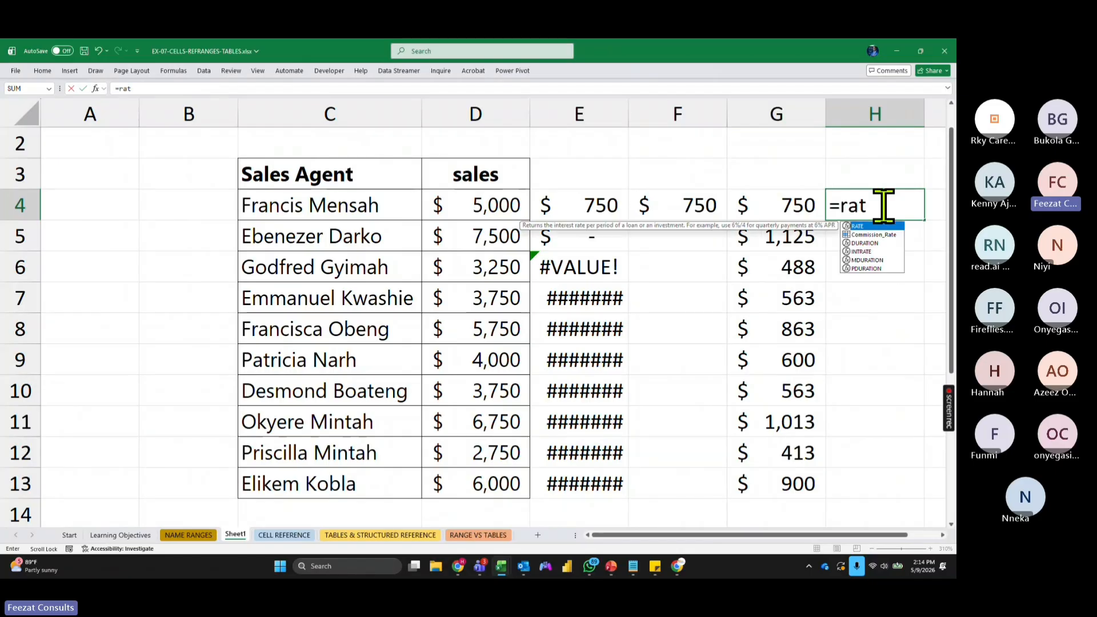
pyautogui.press('Tab')
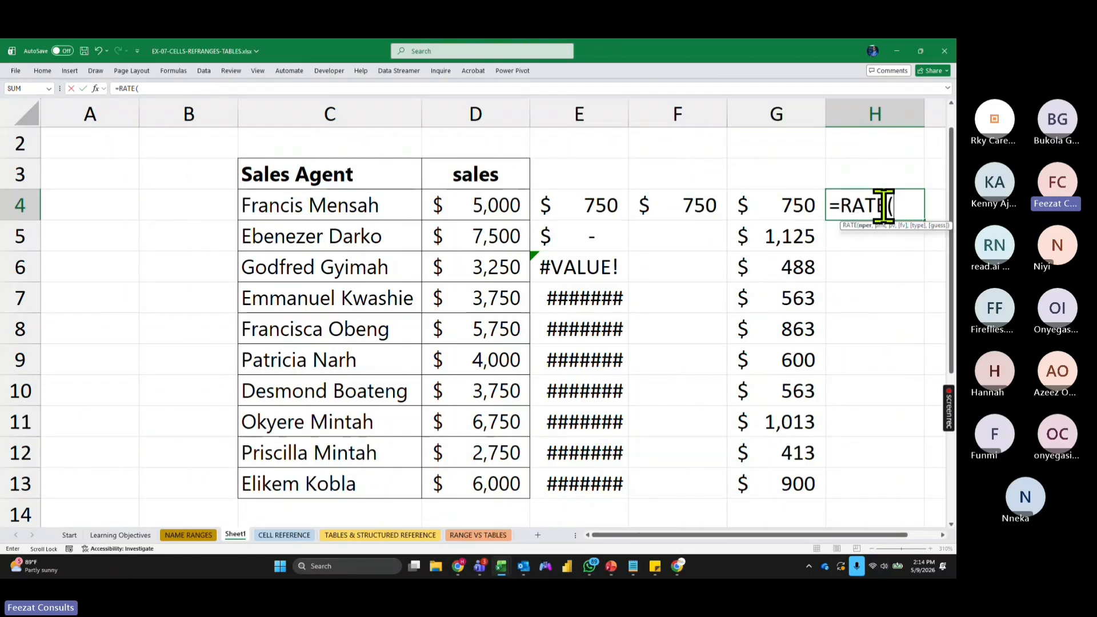
pyautogui.press('Escape')
pyautogui.write('=rate')
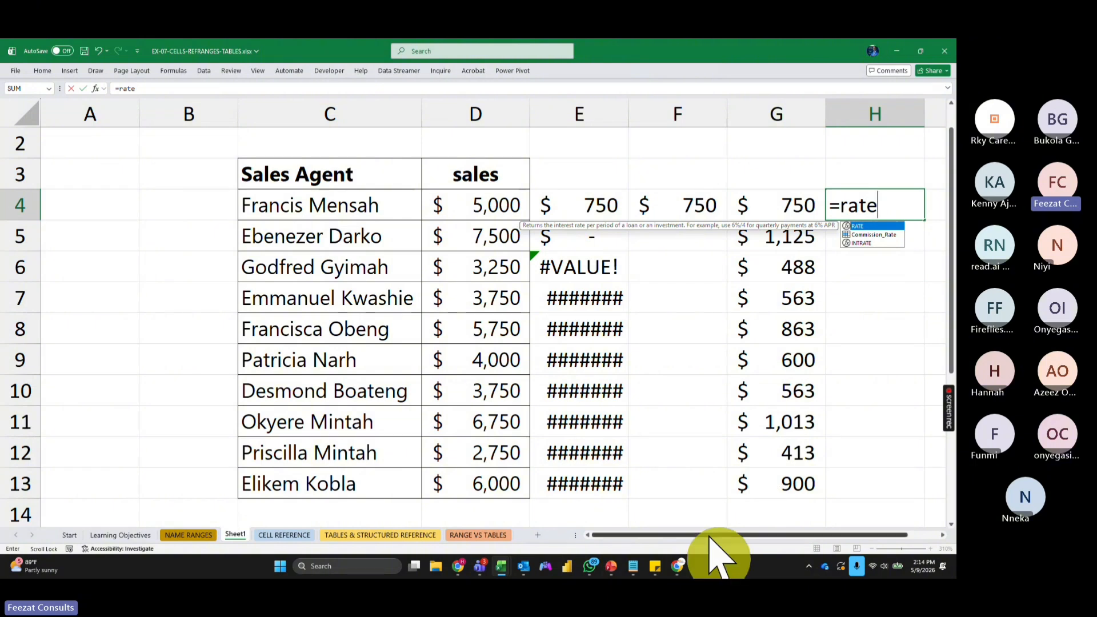
pyautogui.moveTo(686, 535); pyautogui.dragTo(717, 537)
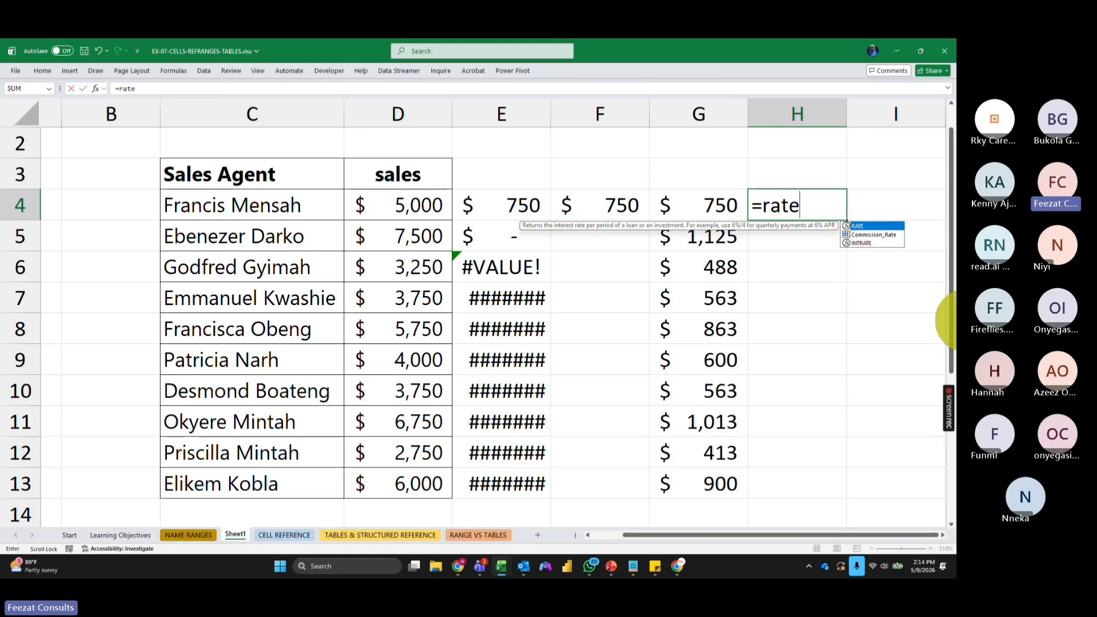
# Step: Capture the formula suggestion list as a screenshot, paste it onto Sheet1 for an enlarged look, and delete the picture
pyautogui.press('super+shift+s')
pyautogui.moveTo(706, 133); pyautogui.dragTo(947, 430)
pyautogui.click(617, 400)
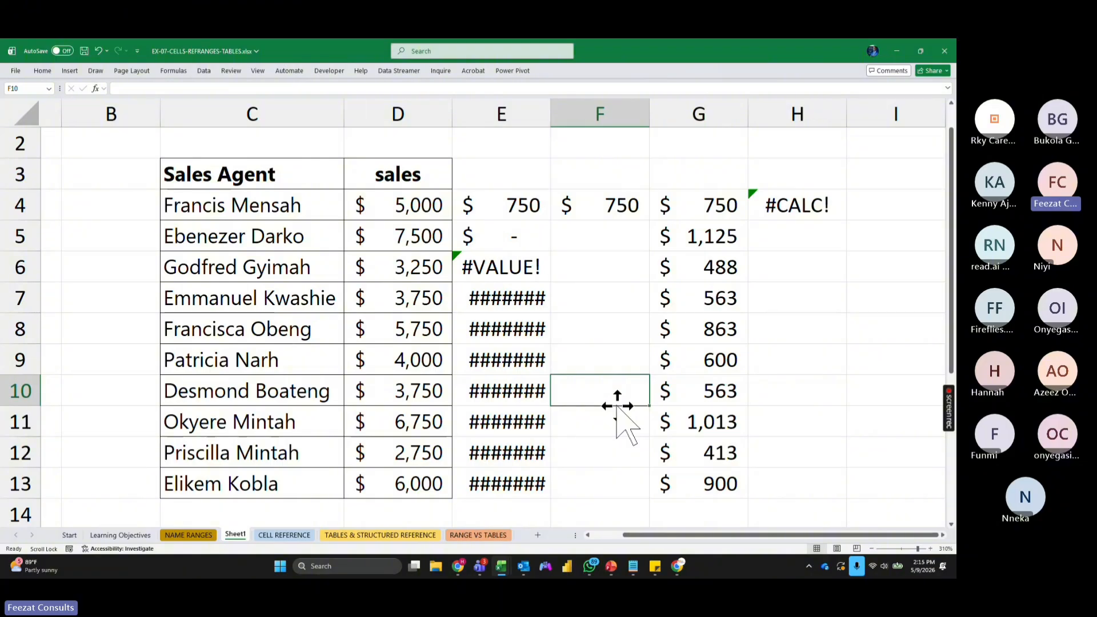
pyautogui.click(630, 350)
pyautogui.hotkey('ctrl', 'v')
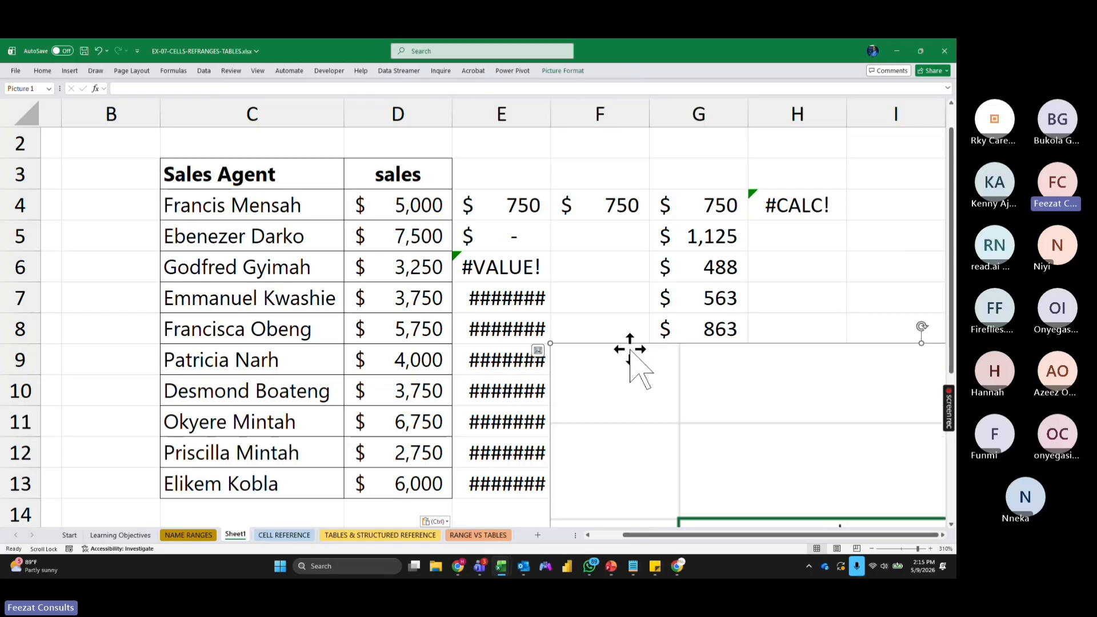
pyautogui.moveTo(630, 350); pyautogui.dragTo(177, 212)
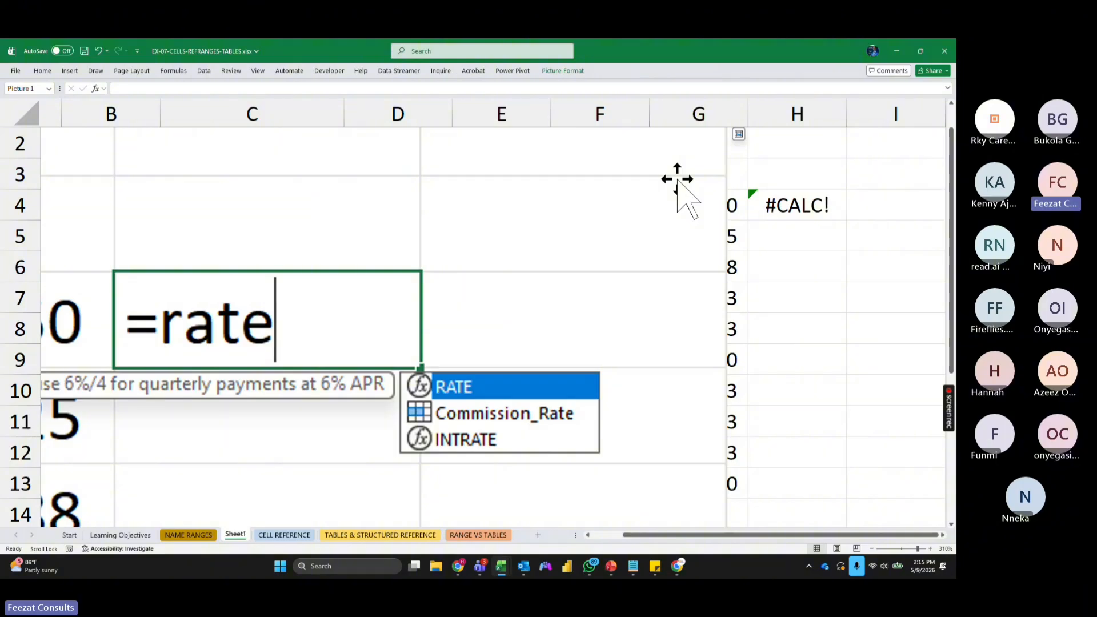
pyautogui.press('Delete')
# Step: In H4 of Sheet1, calculate the first agent's commission with =Commission_Rate*D4 and fill the formula down to H13
pyautogui.click(798, 199)
pyautogui.write('=co')
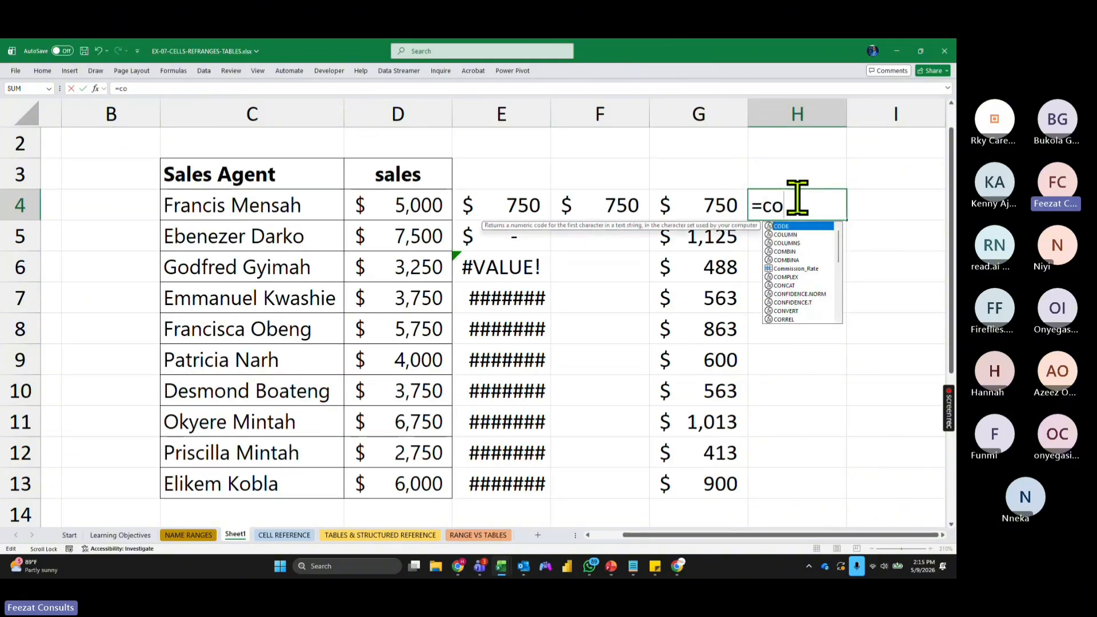
pyautogui.doubleClick(796, 269)
pyautogui.write('*')
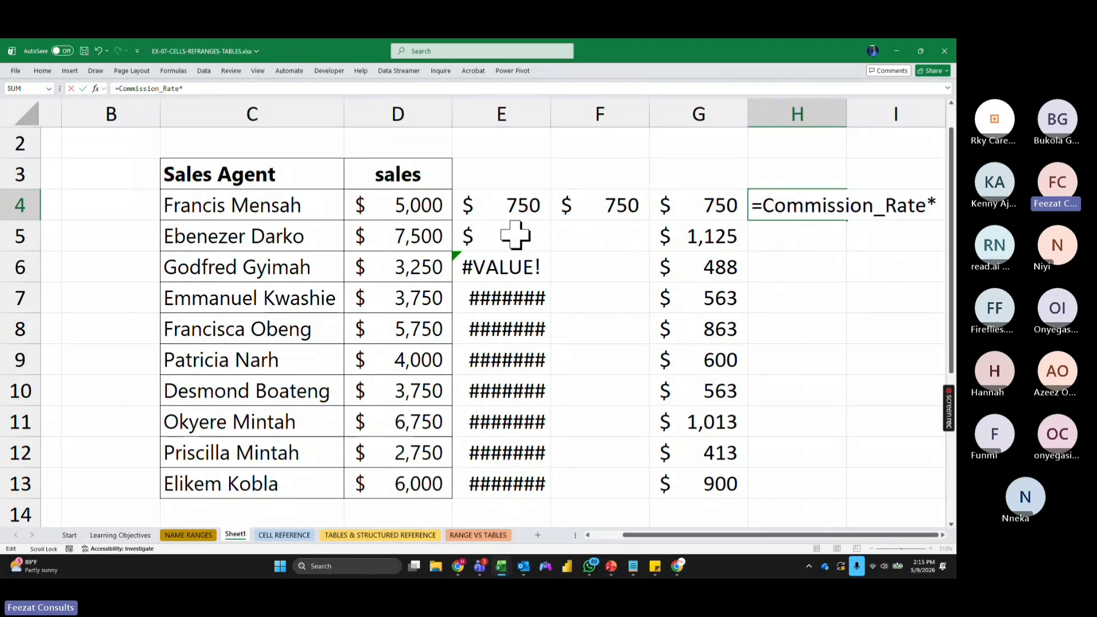
pyautogui.click(411, 205)
pyautogui.press('Return')
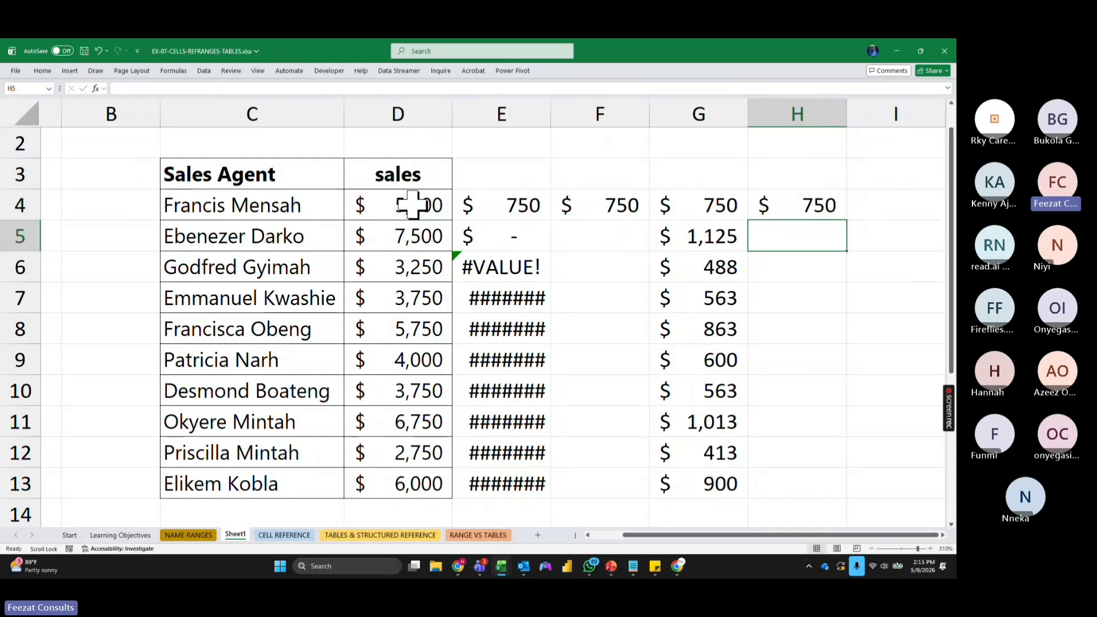
pyautogui.click(800, 207)
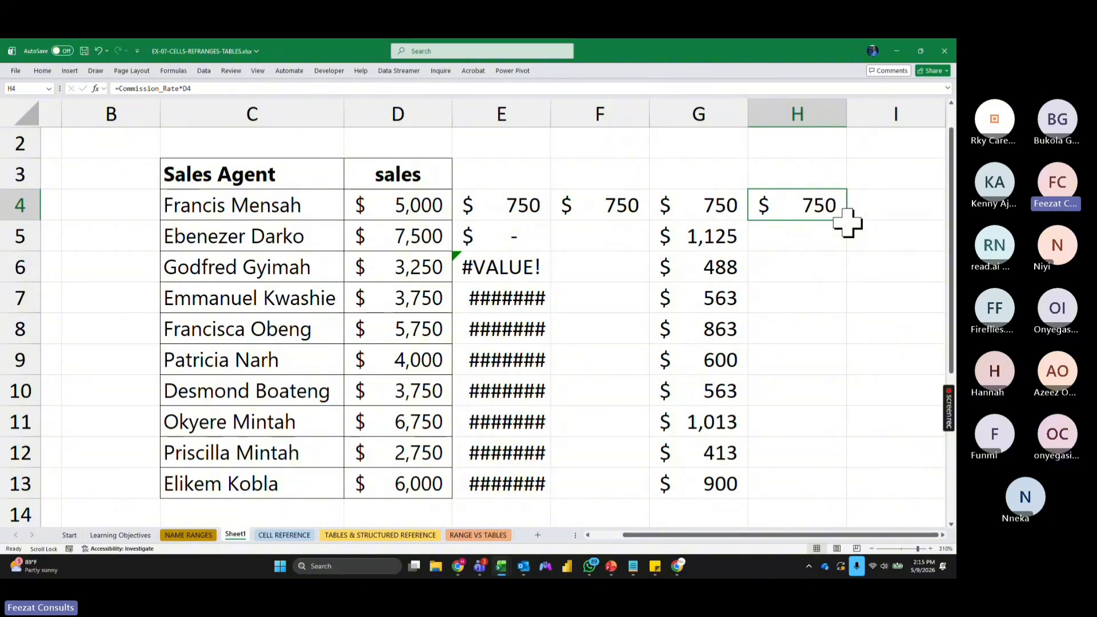
pyautogui.doubleClick(847, 220)
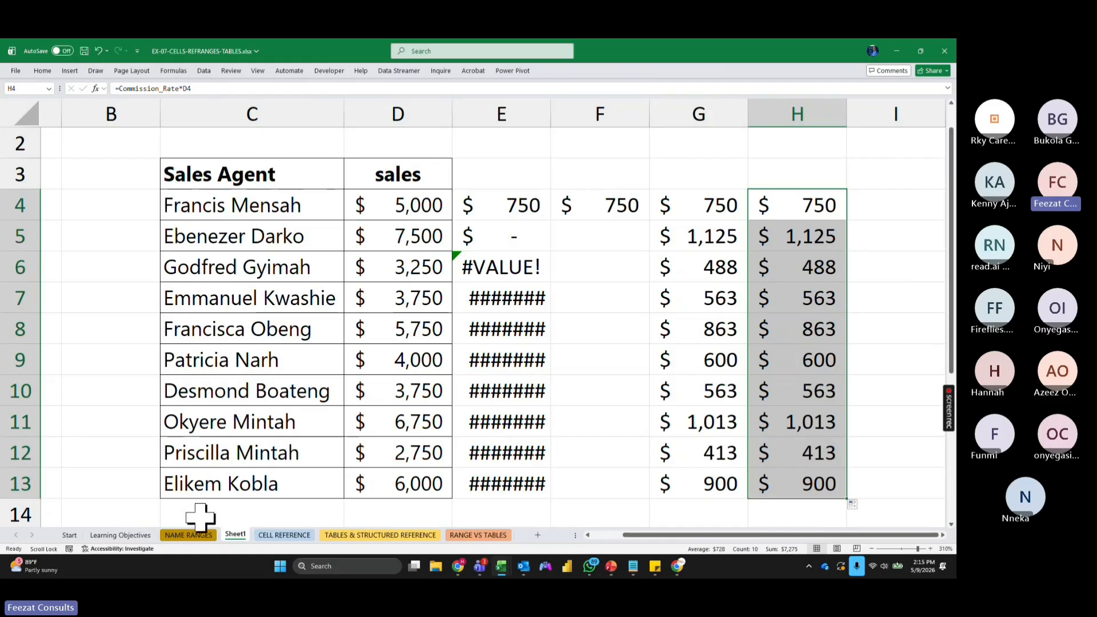
# Step: On the NAME RANGES sheet, set the commission rate in C10 to 25%
pyautogui.click(183, 537)
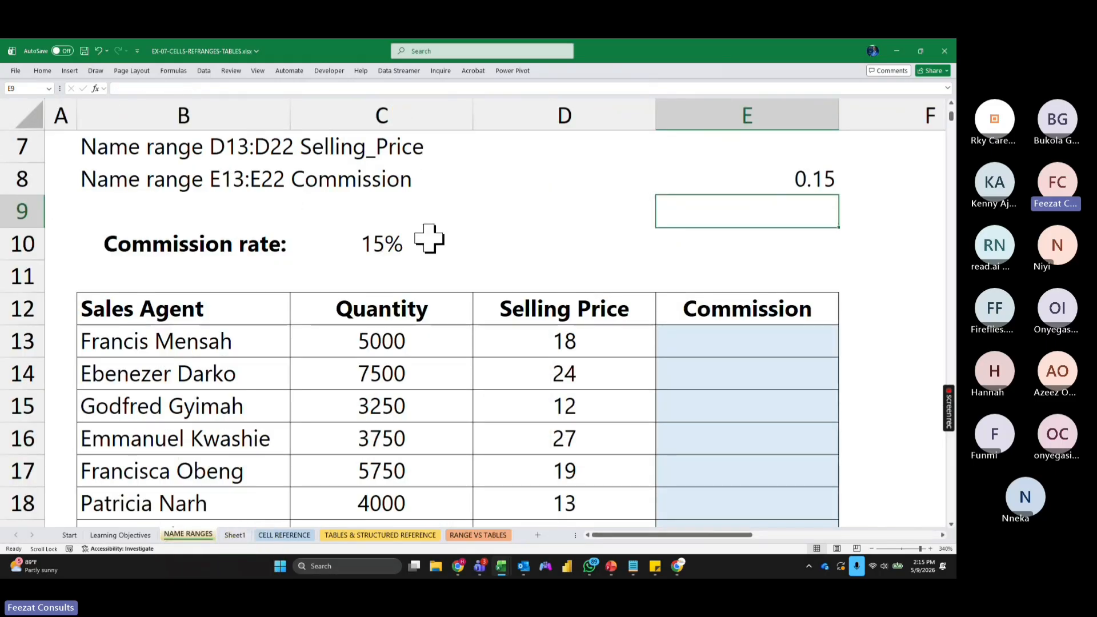
pyautogui.click(379, 246)
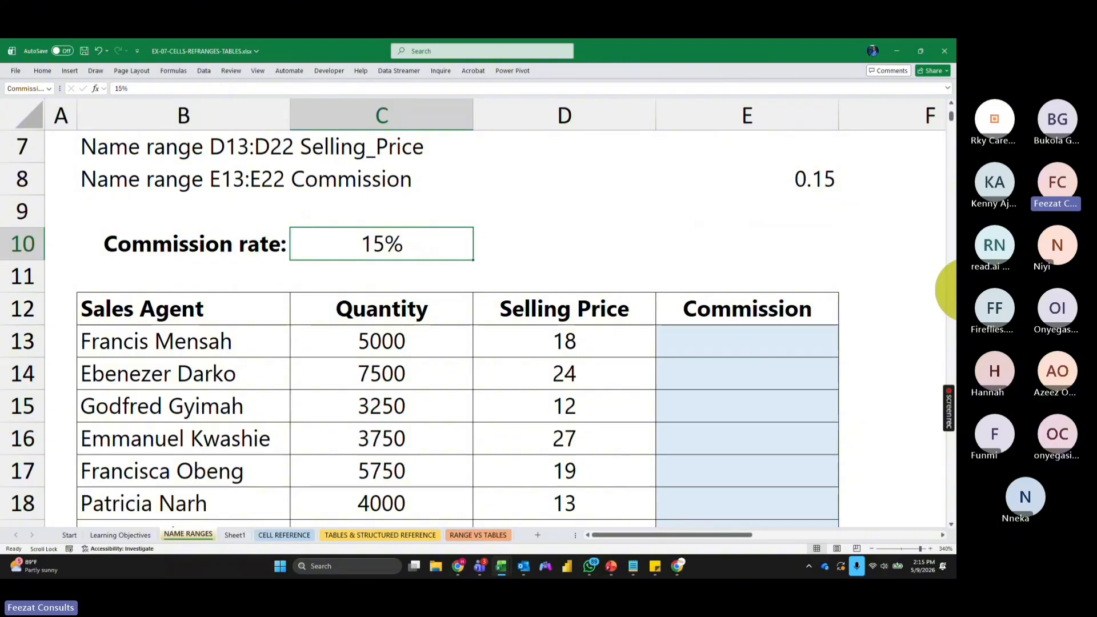
pyautogui.write('2')
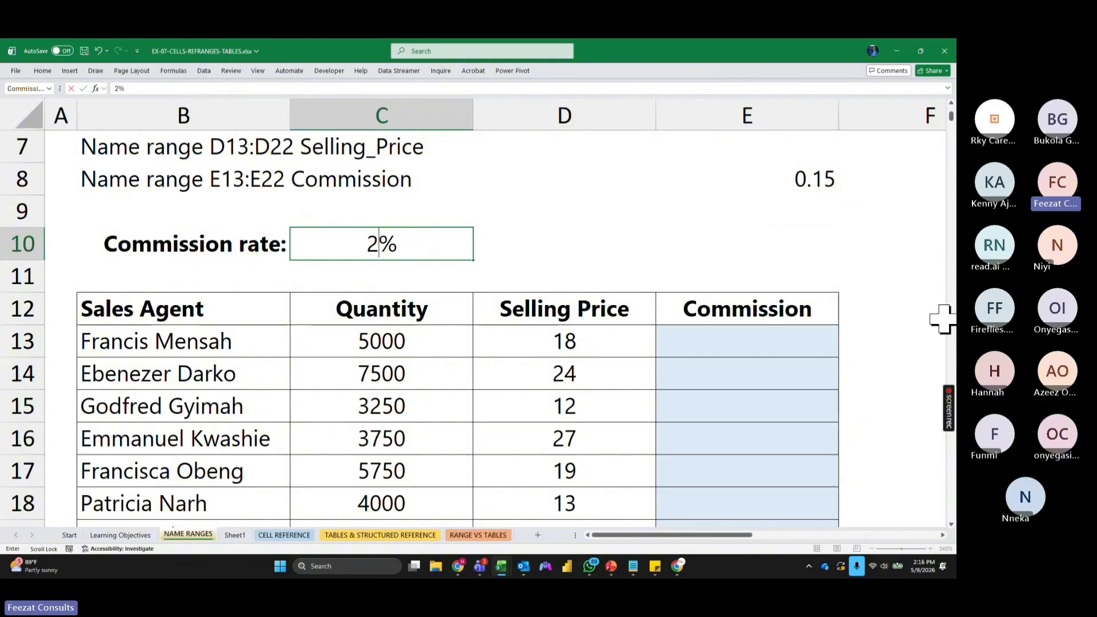
pyautogui.write('5')
pyautogui.press('Return')
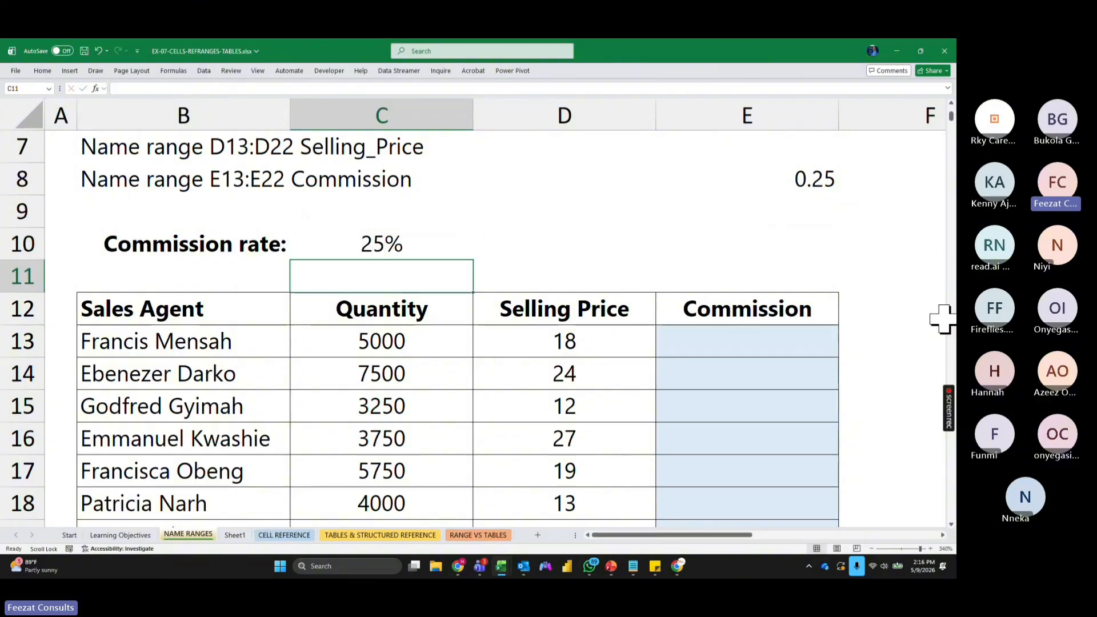
# Step: Compare the recalculated commissions on Sheet1 with the commission rate in C10 of the NAME RANGES sheet
pyautogui.click(234, 536)
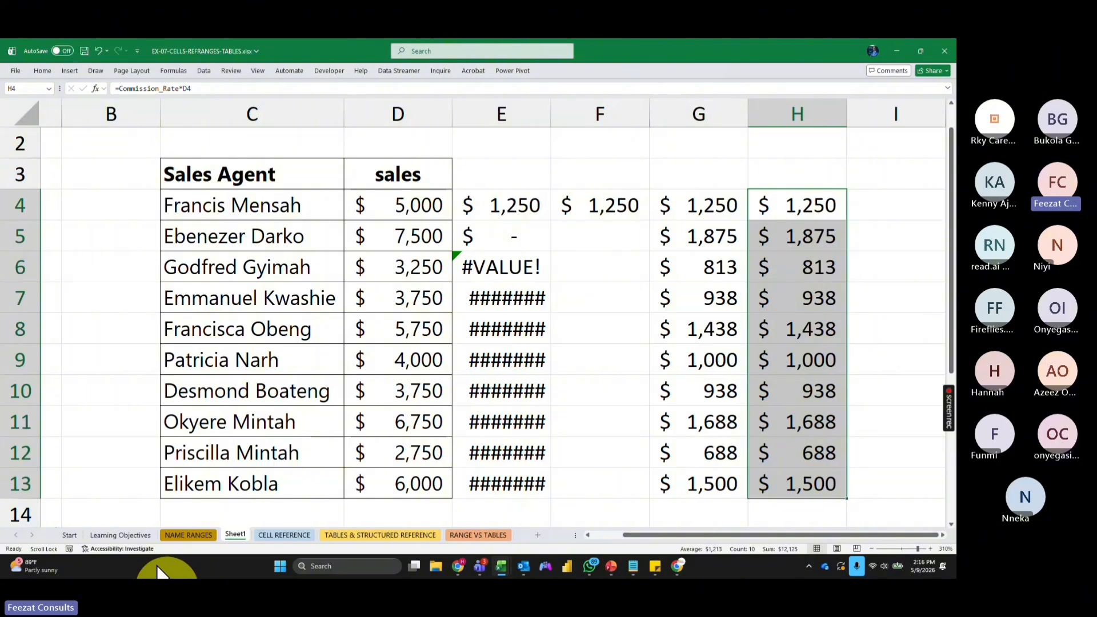
pyautogui.click(188, 535)
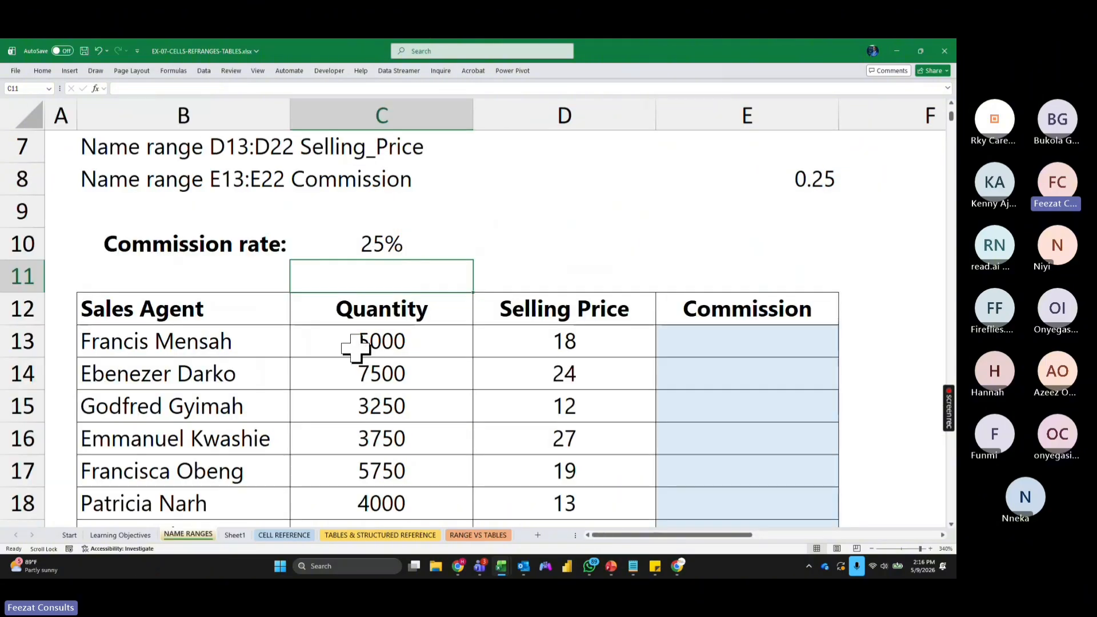
pyautogui.click(238, 537)
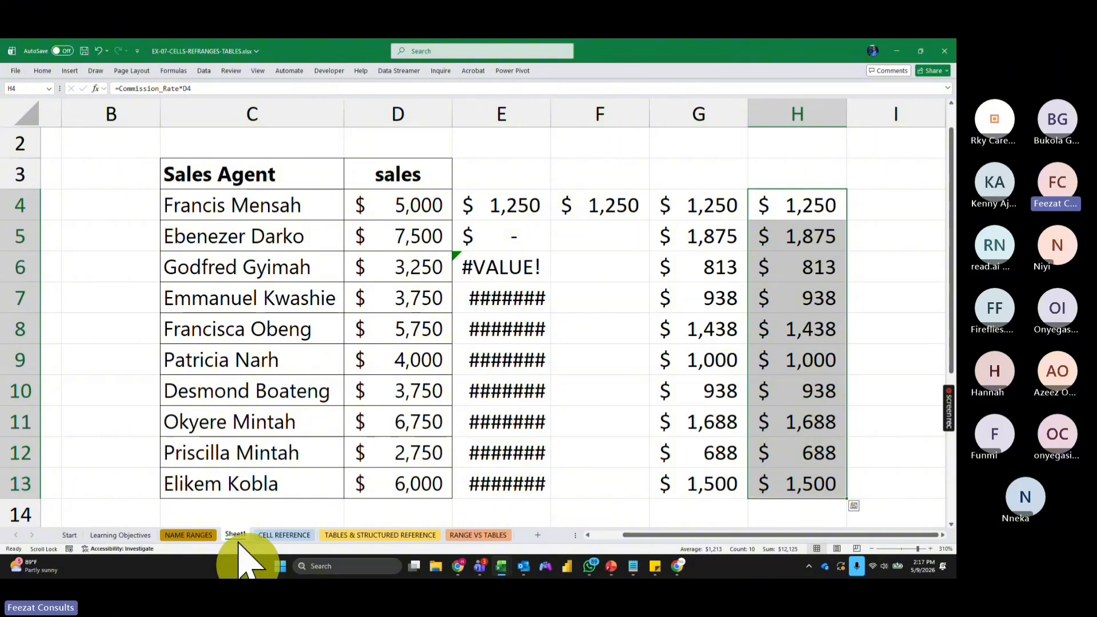
pyautogui.click(203, 535)
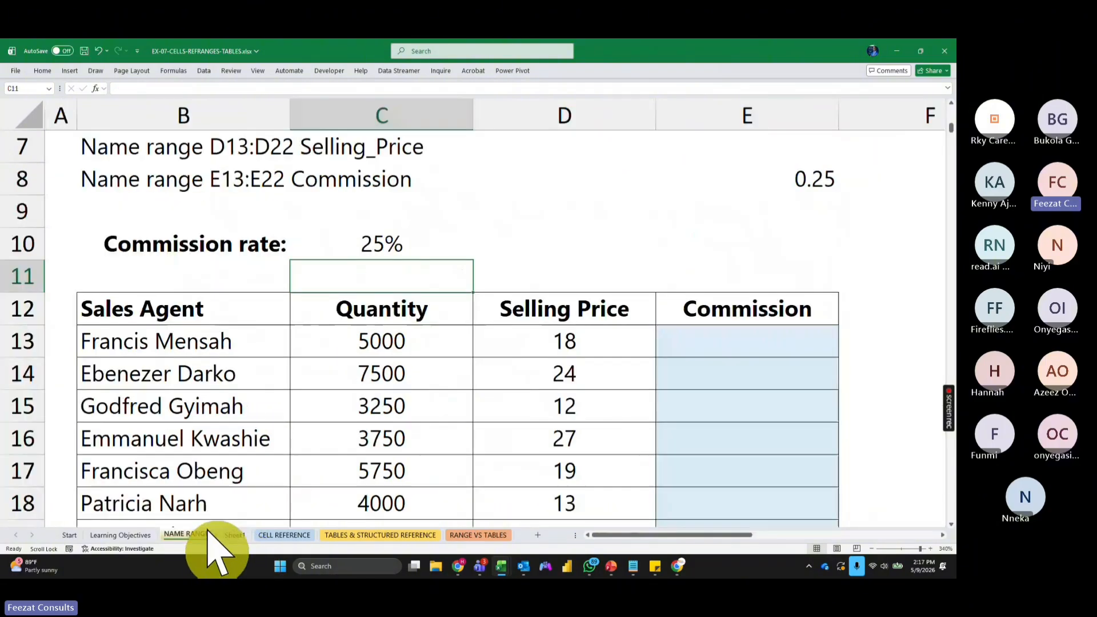
pyautogui.click(343, 251)
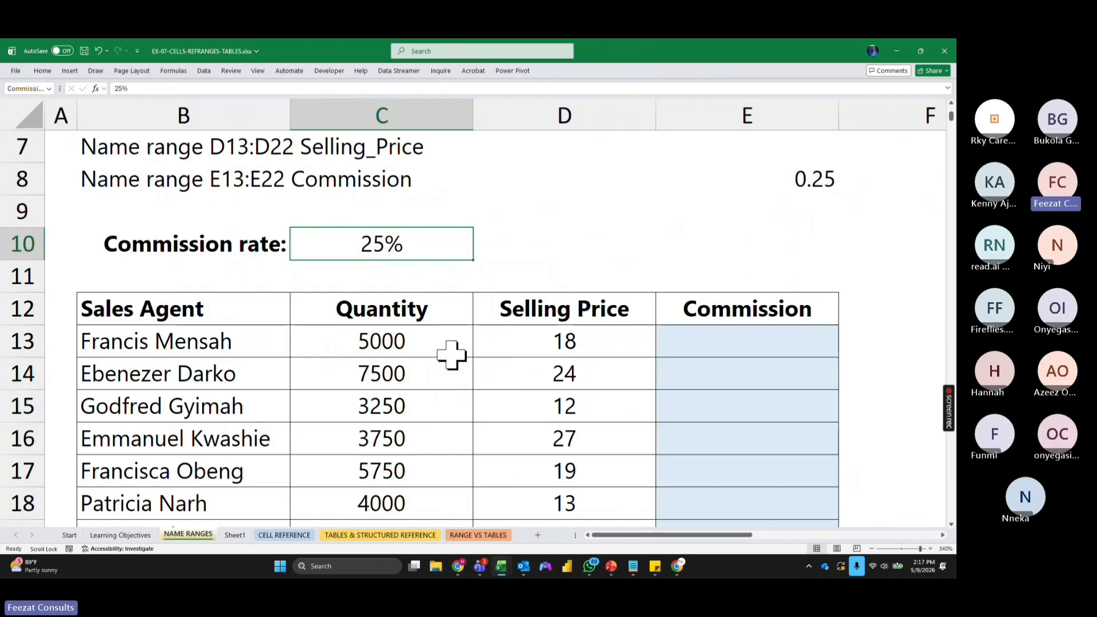
# Step: On the NAME RANGES sheet, name the Quantity values in C13:C22 qty
pyautogui.scroll(-1, 451, 355)
pyautogui.moveTo(400, 245); pyautogui.dragTo(396, 517)
pyautogui.moveTo(372, 245); pyautogui.dragTo(369, 462)
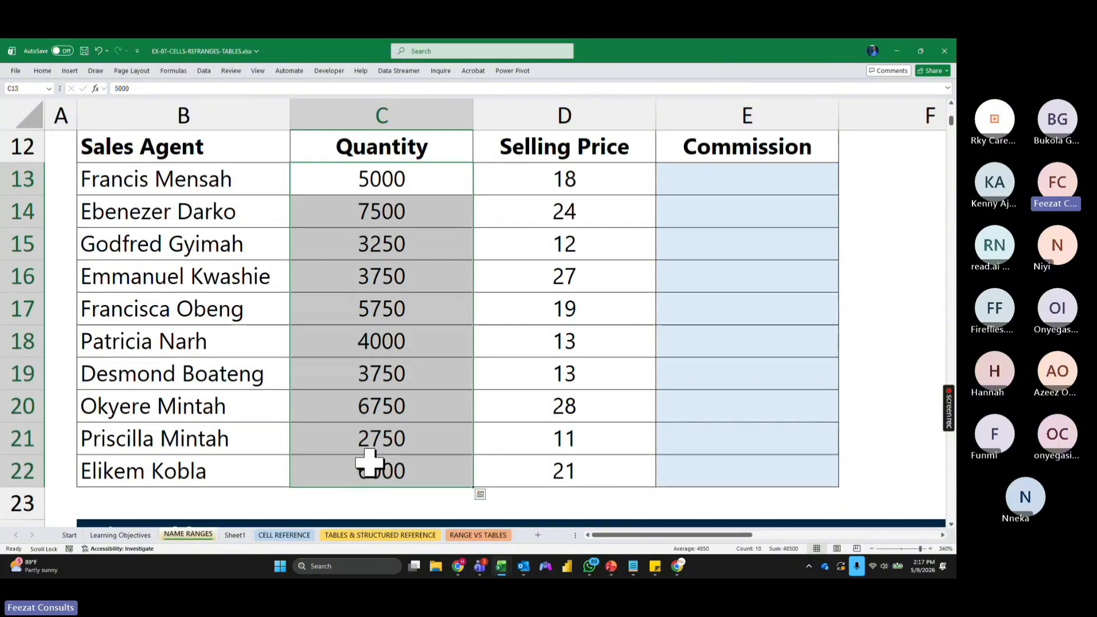
pyautogui.click(26, 89)
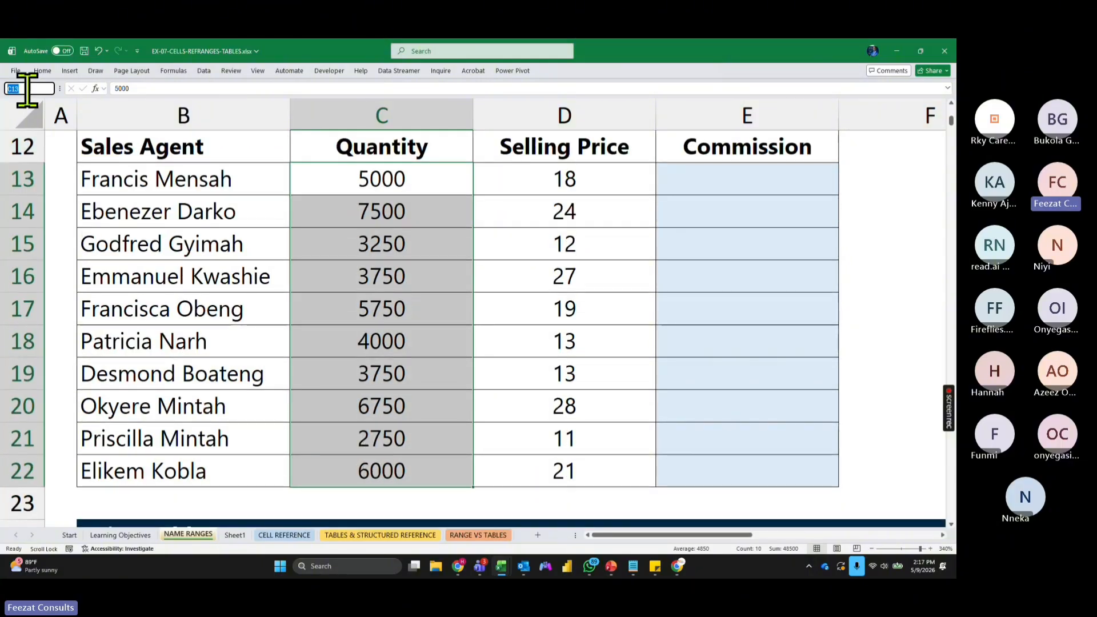
pyautogui.write('qty')
pyautogui.press('Return')
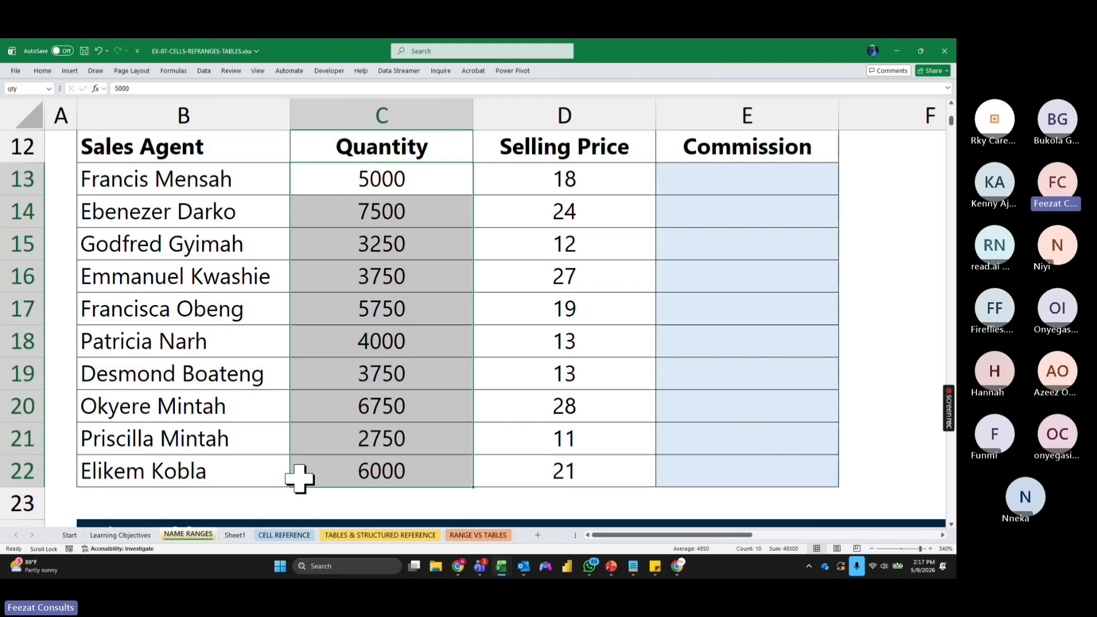
# Step: In B4 of Sheet1, enter =qty to list the named quantities and select the resulting range B4:B13
pyautogui.click(233, 539)
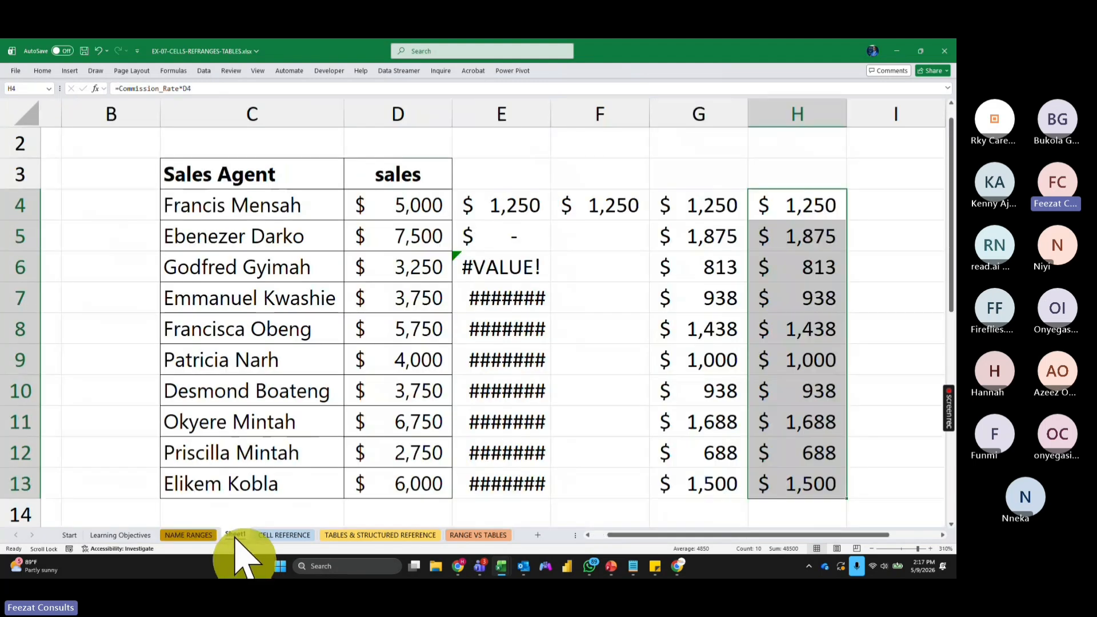
pyautogui.click(93, 204)
pyautogui.write('=q')
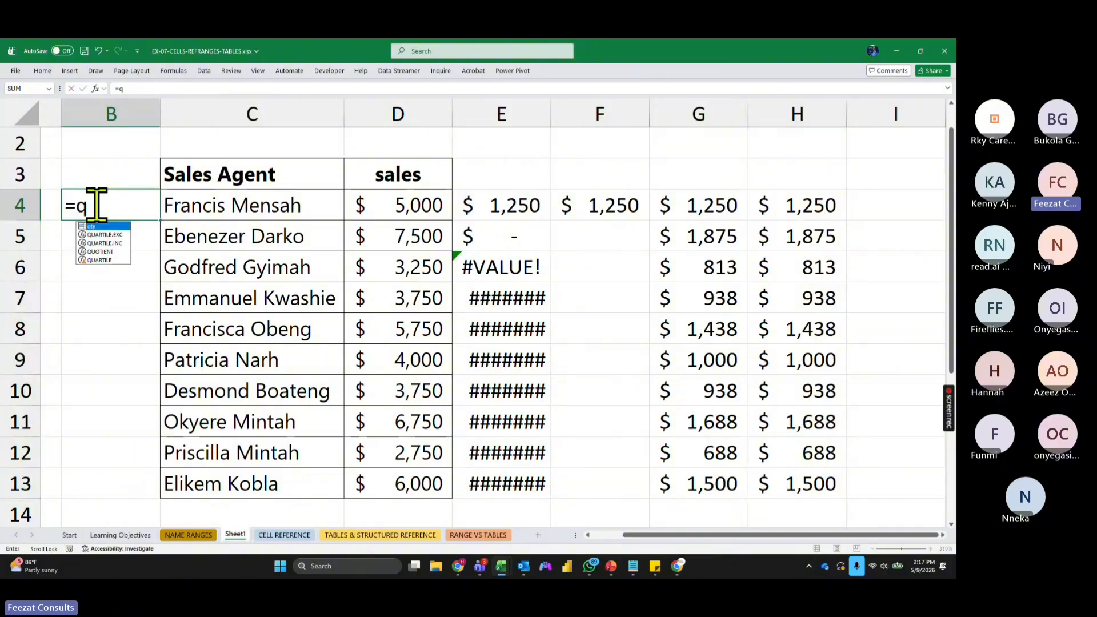
pyautogui.write('ty')
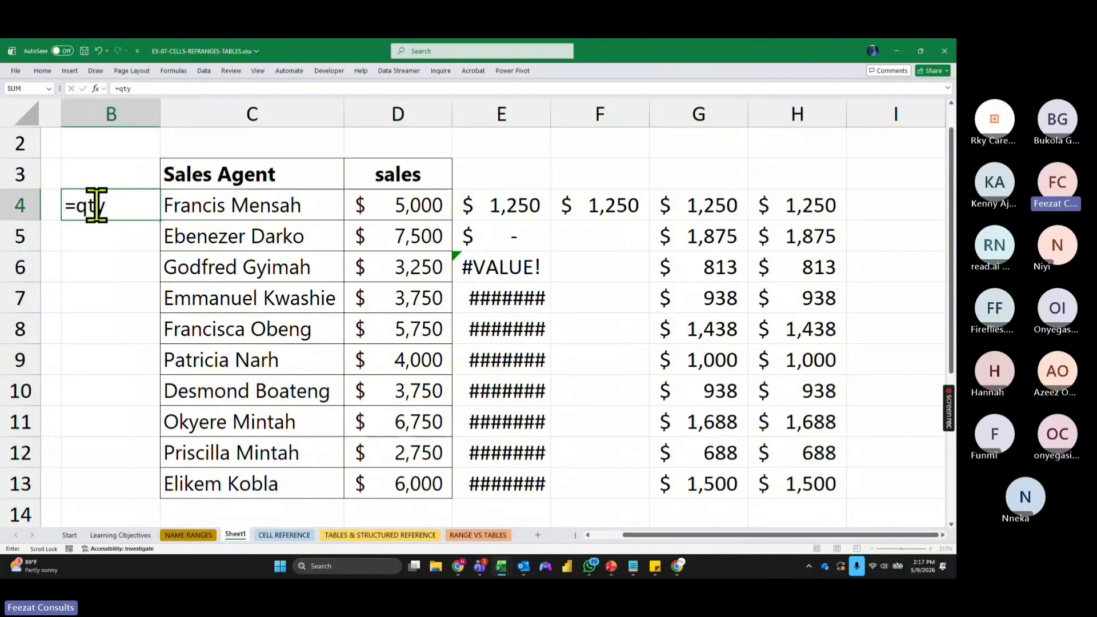
pyautogui.press('Return')
pyautogui.moveTo(93, 206); pyautogui.dragTo(121, 485)
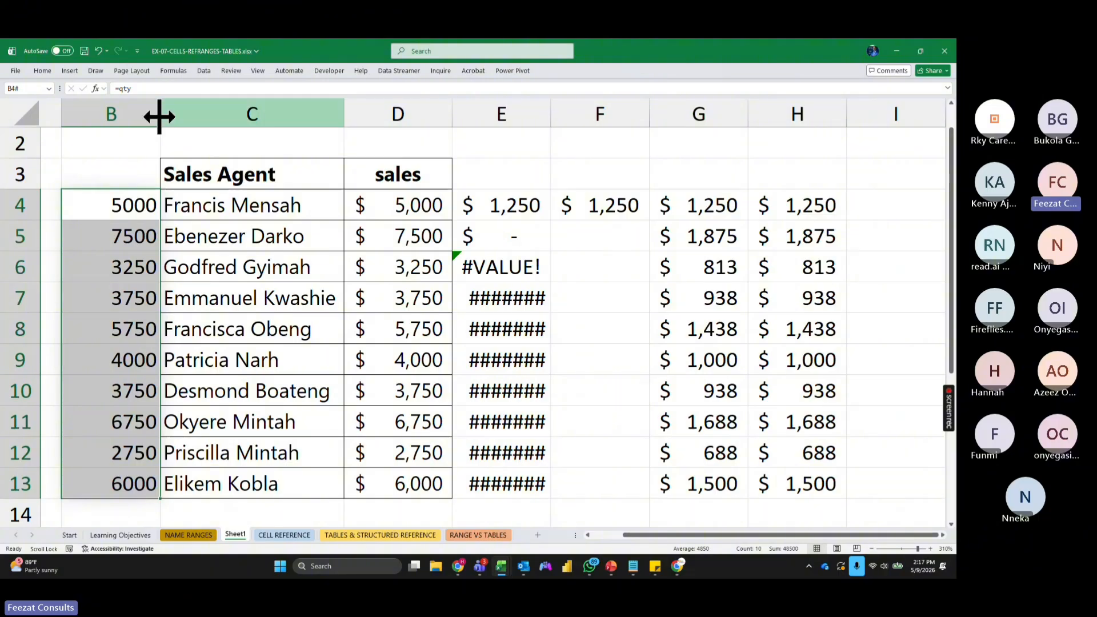
# Step: Review the workbook's defined names, Commission_Rate and qty, in the Name Manager
pyautogui.click(173, 70)
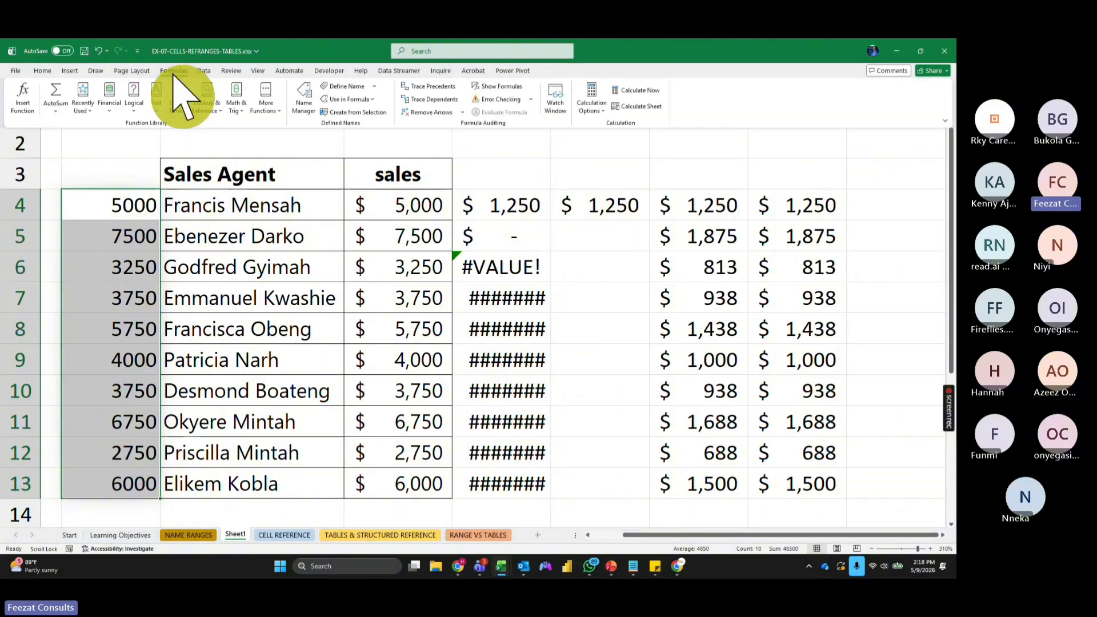
pyautogui.click(305, 96)
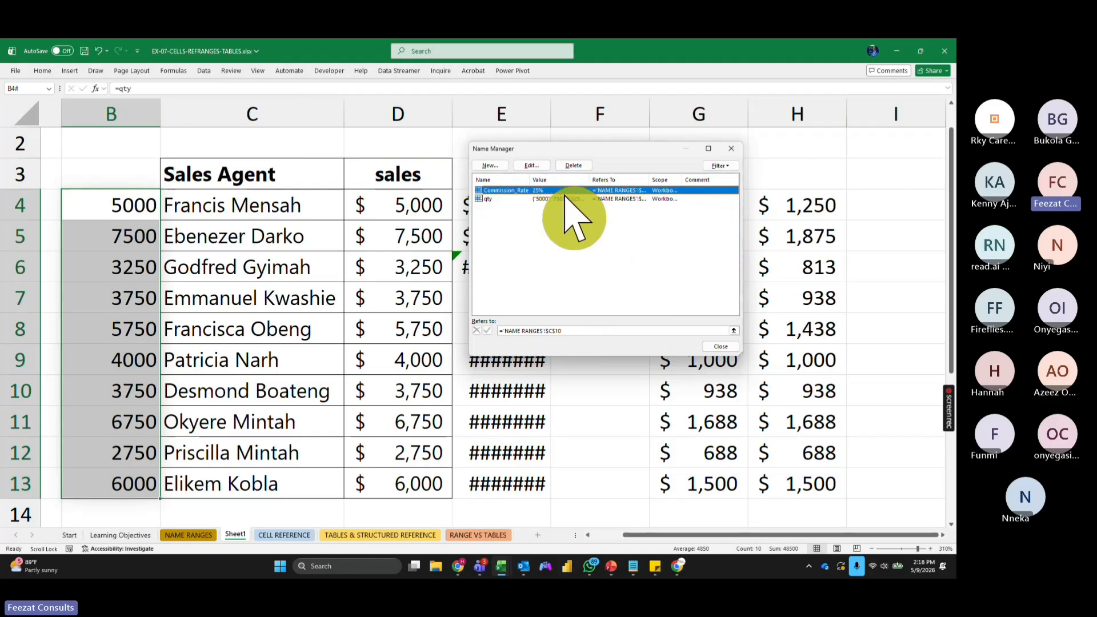
pyautogui.click(719, 346)
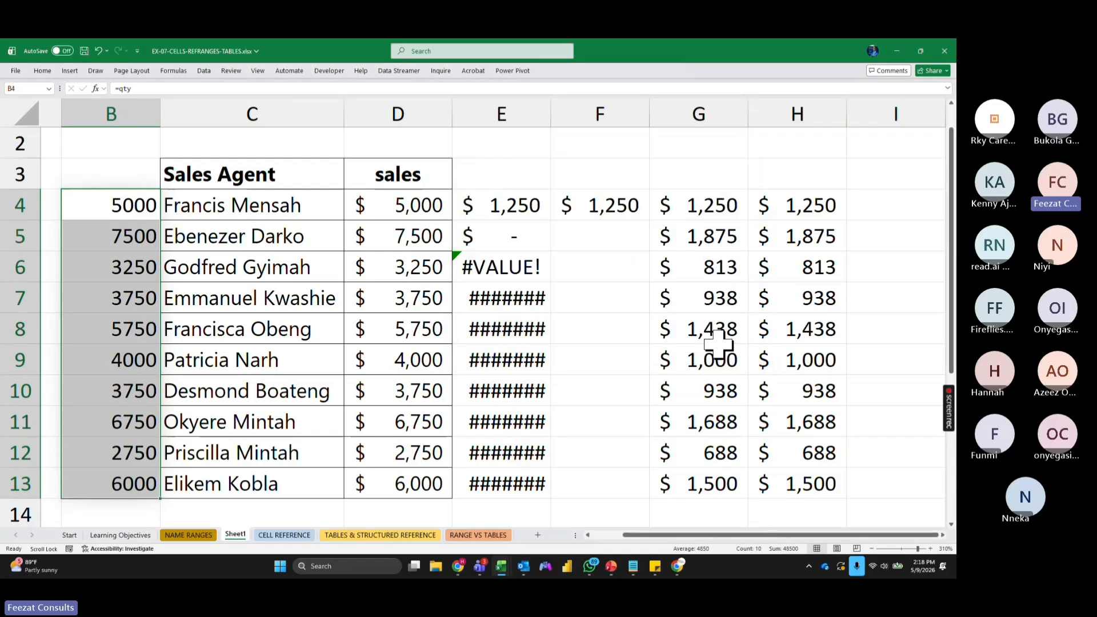
# Step: On the CELL REFERENCE sheet, enter the heading CELL REFERENCE in N5 and make it bold
pyautogui.click(283, 535)
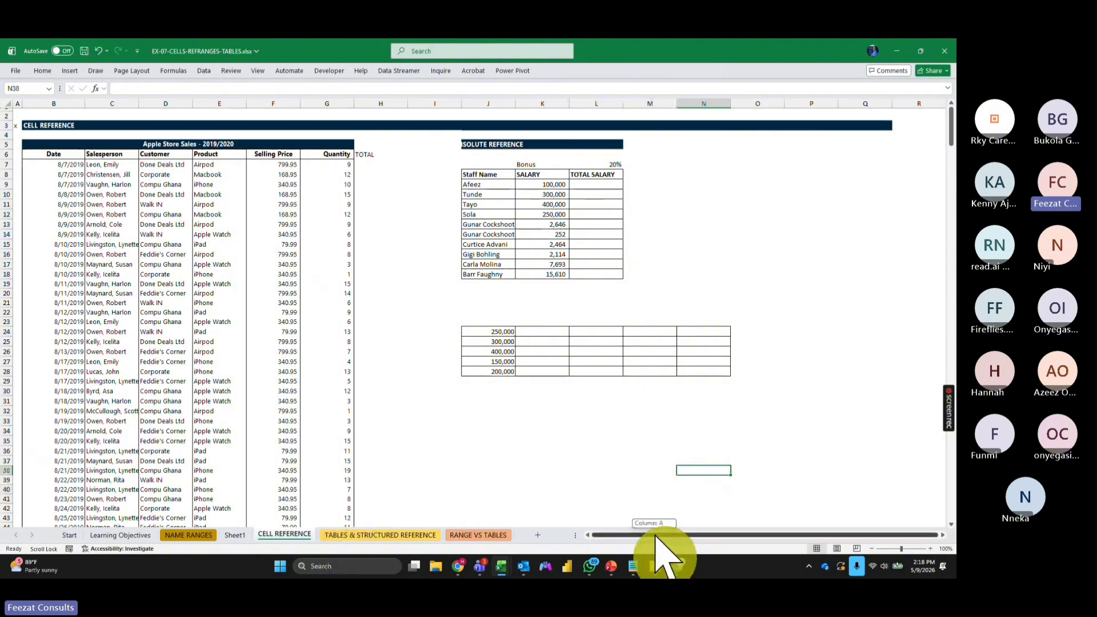
pyautogui.click(943, 534)
pyautogui.click(943, 535)
pyautogui.click(943, 535)
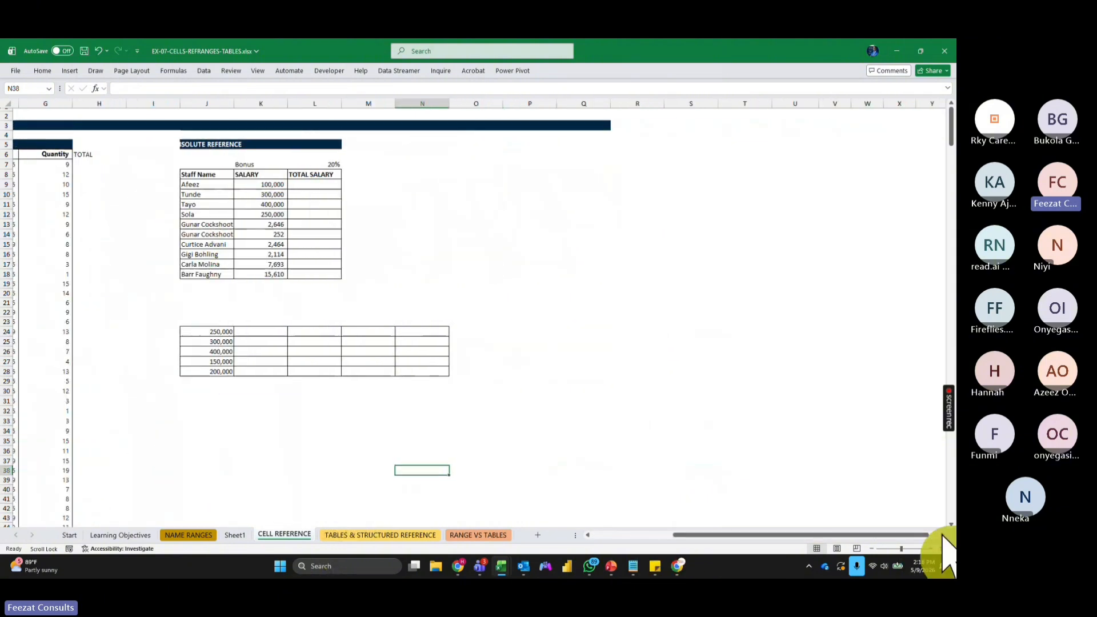
pyautogui.click(942, 535)
pyautogui.click(943, 535)
pyautogui.scroll(2, 474, 370)
pyautogui.scroll(10, 474, 370)
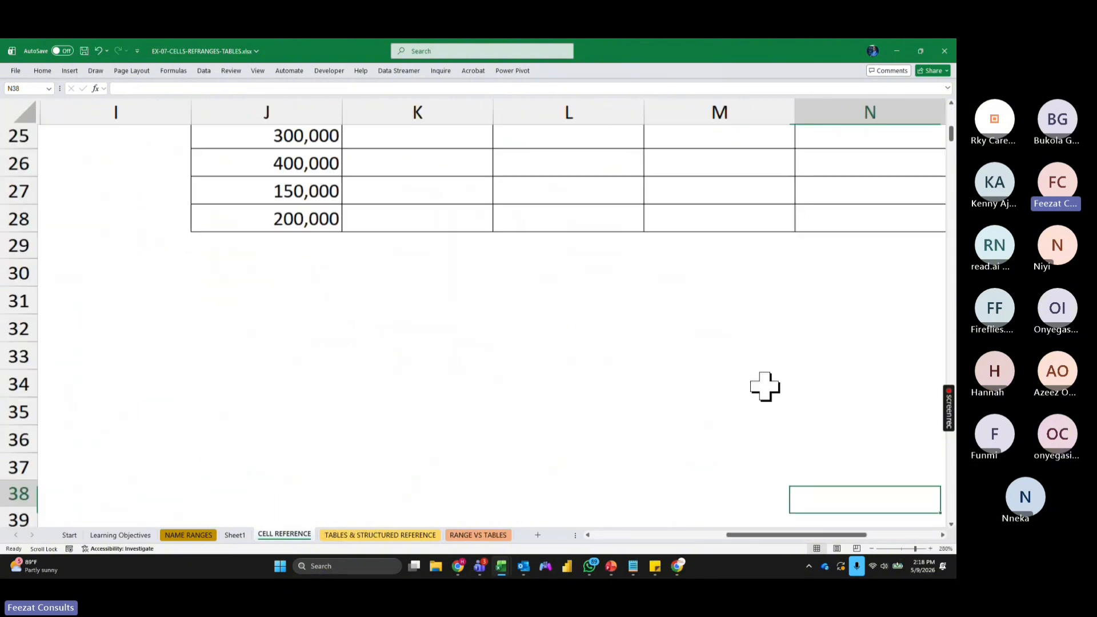
pyautogui.scroll(8, 764, 384)
pyautogui.moveTo(798, 535); pyautogui.dragTo(830, 535)
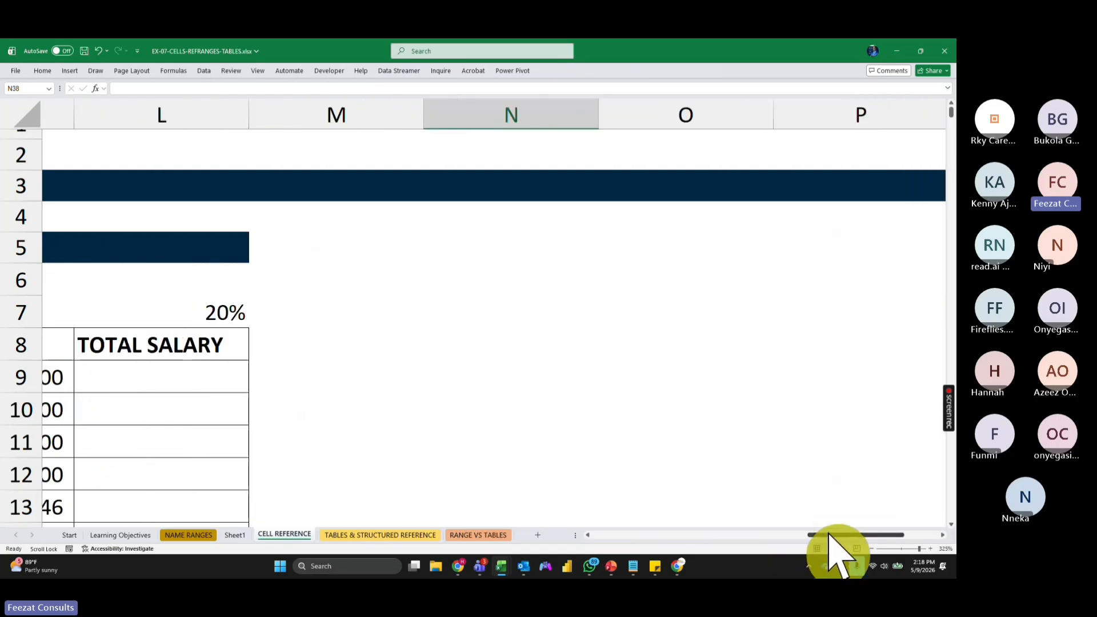
pyautogui.click(439, 255)
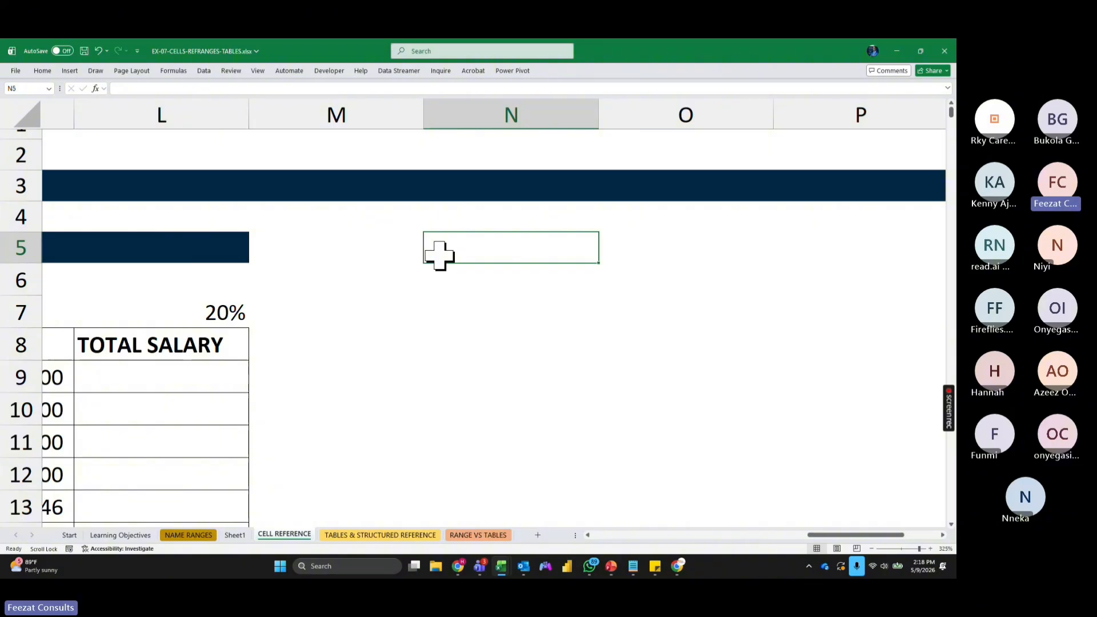
pyautogui.write('CELL')
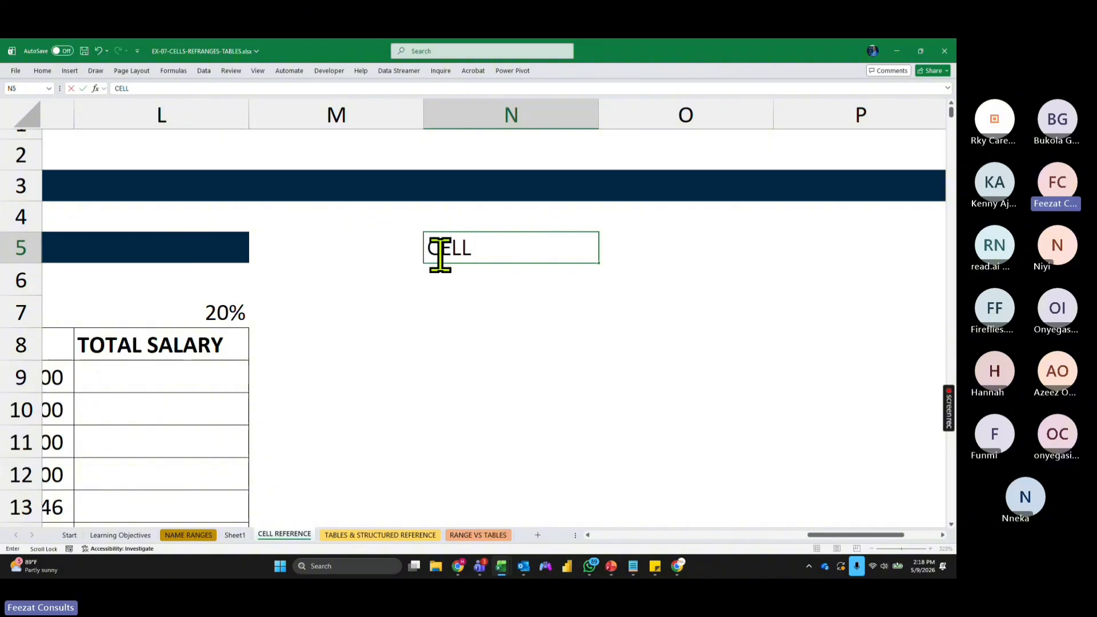
pyautogui.write(' REFERENCE')
pyautogui.press('Return')
pyautogui.click(439, 255)
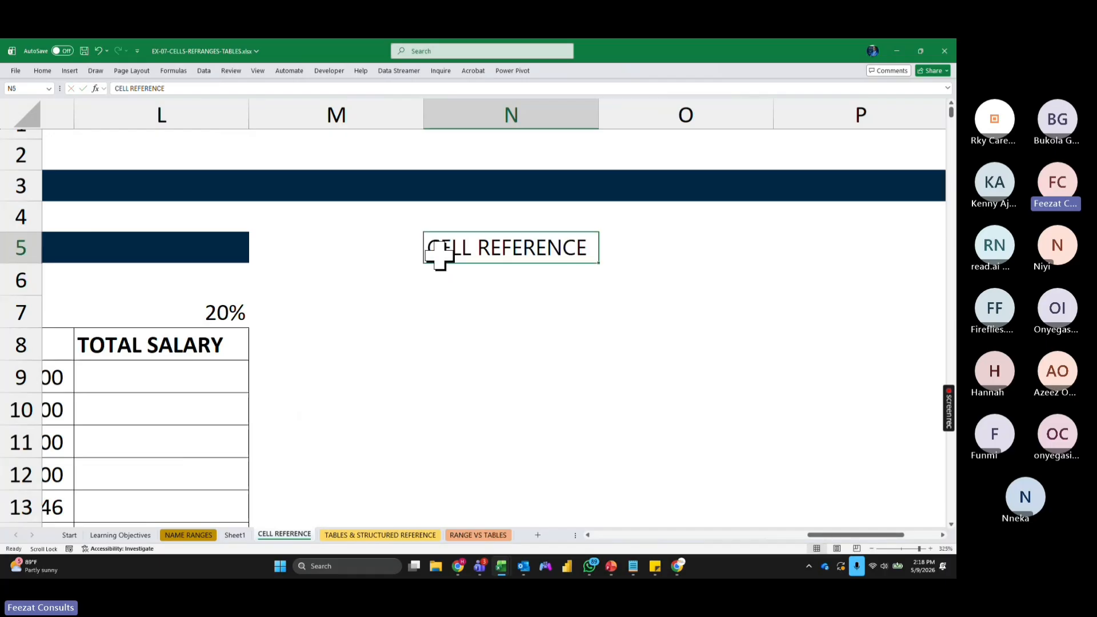
pyautogui.hotkey('ctrl', 'b')
# Step: Enter RELATIVE in N6 below the heading and number it 1 in M6
pyautogui.click(453, 294)
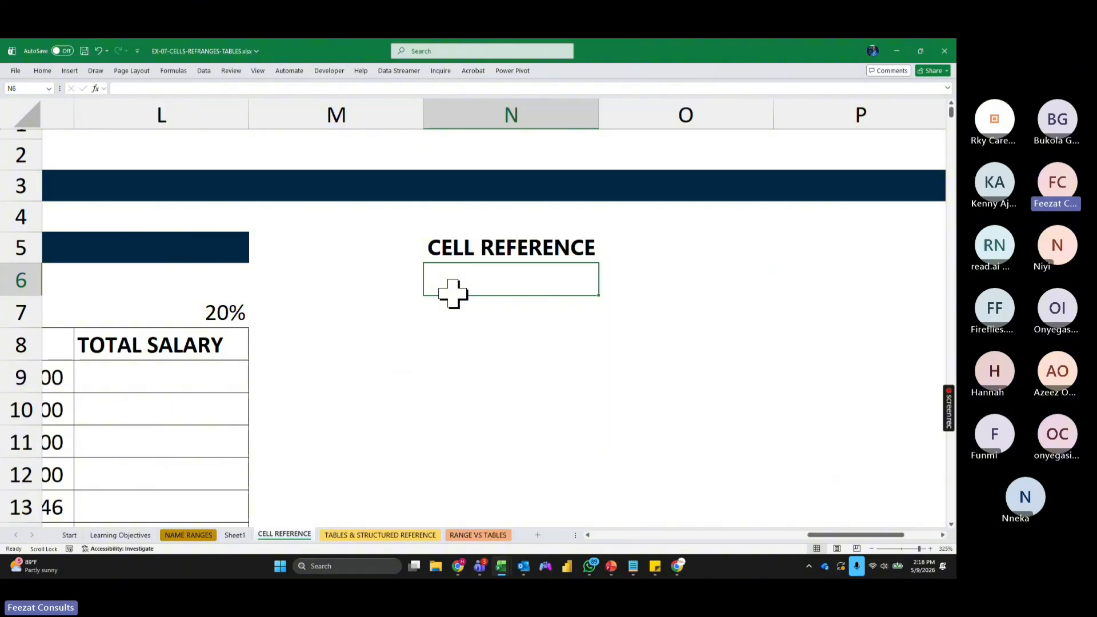
pyautogui.write('RELAT')
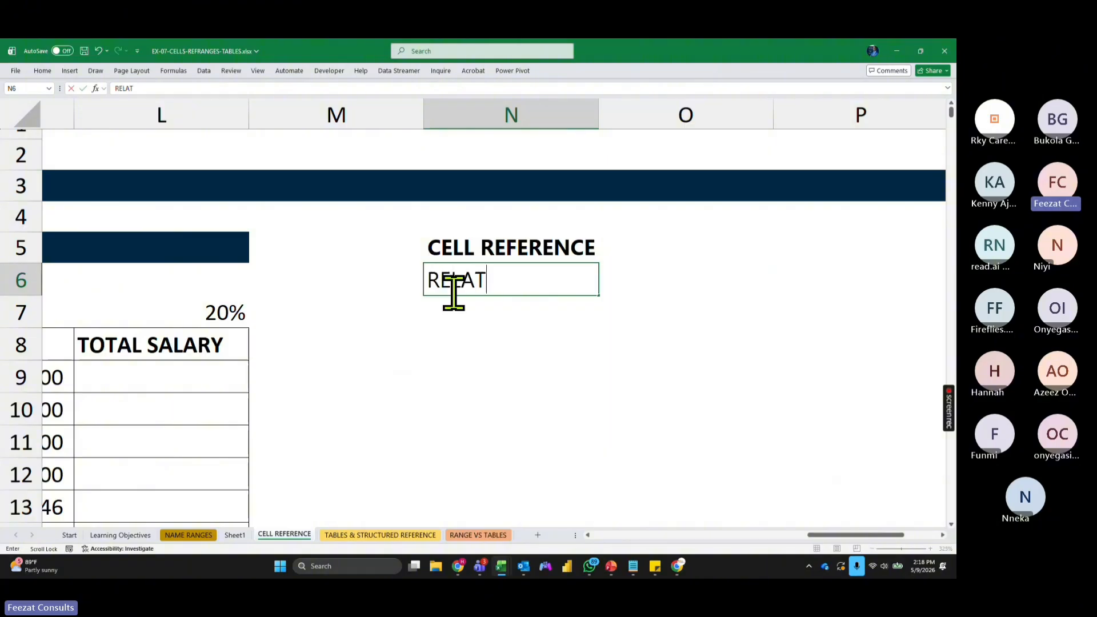
pyautogui.write('IVE')
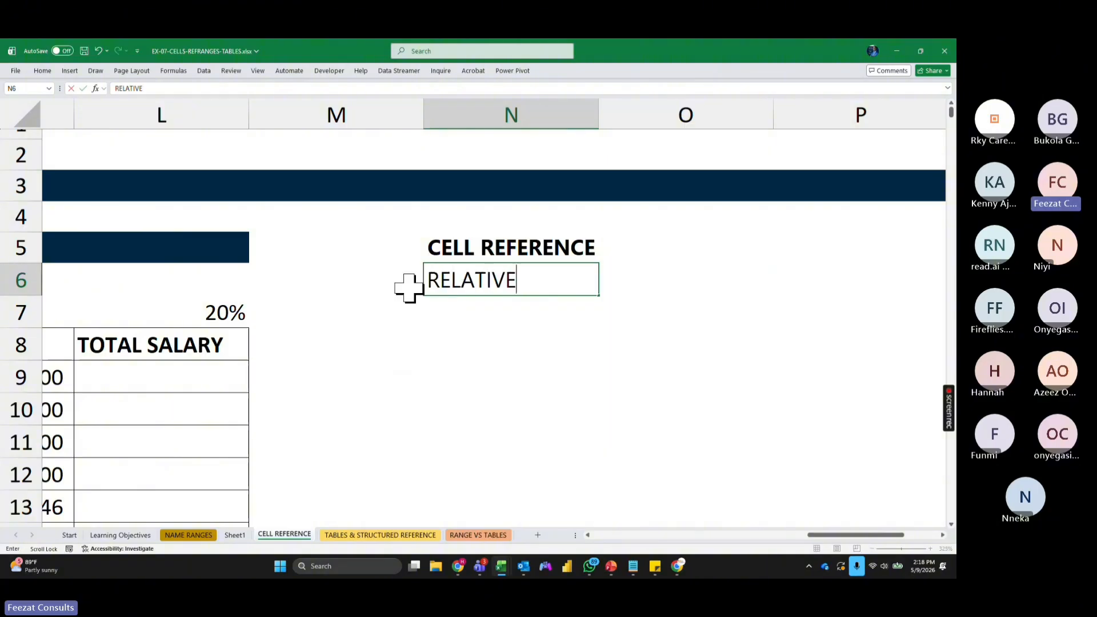
pyautogui.click(405, 280)
pyautogui.write('1.')
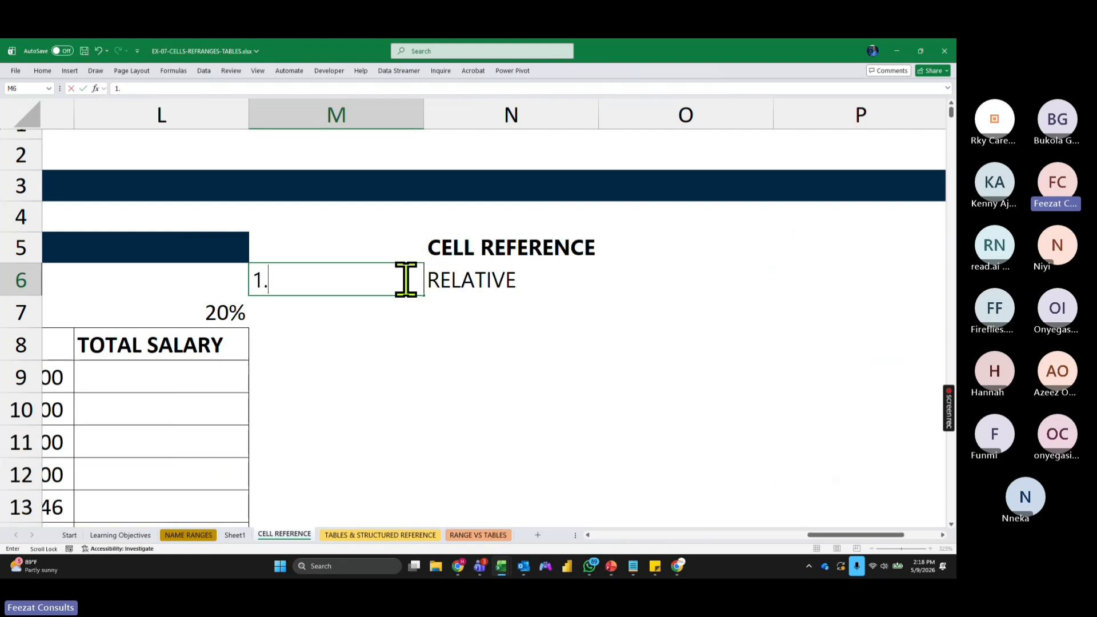
pyautogui.press('Return')
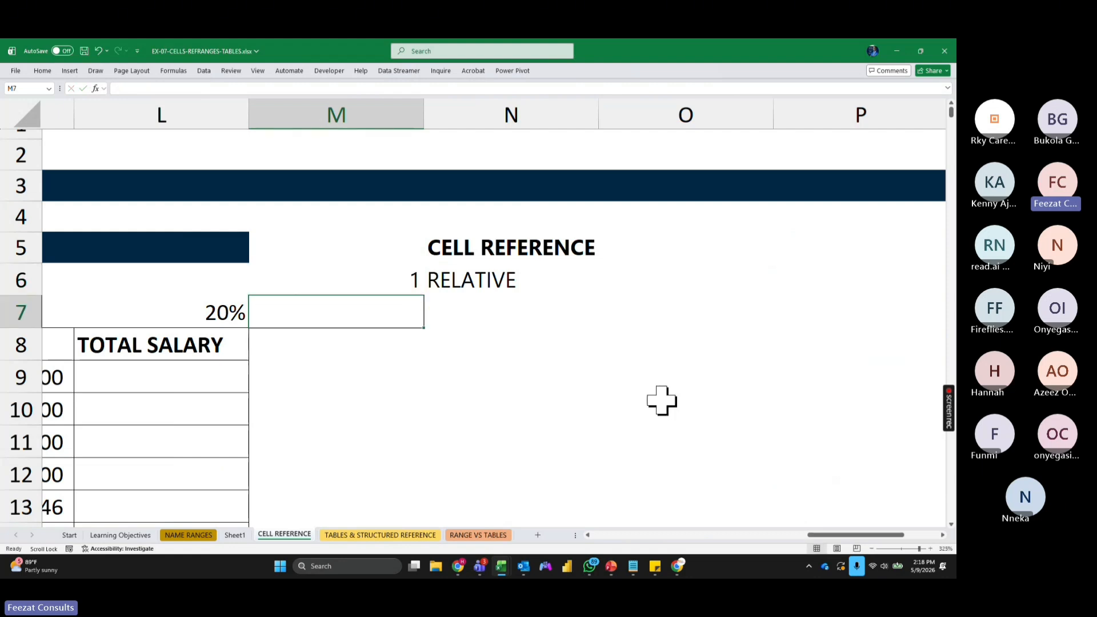
# Step: Add ABSOLUTE numbered 2 in row 7 and MIXED numbered 3 in row 8, using columns M and N
pyautogui.write('2')
pyautogui.press('Tab')
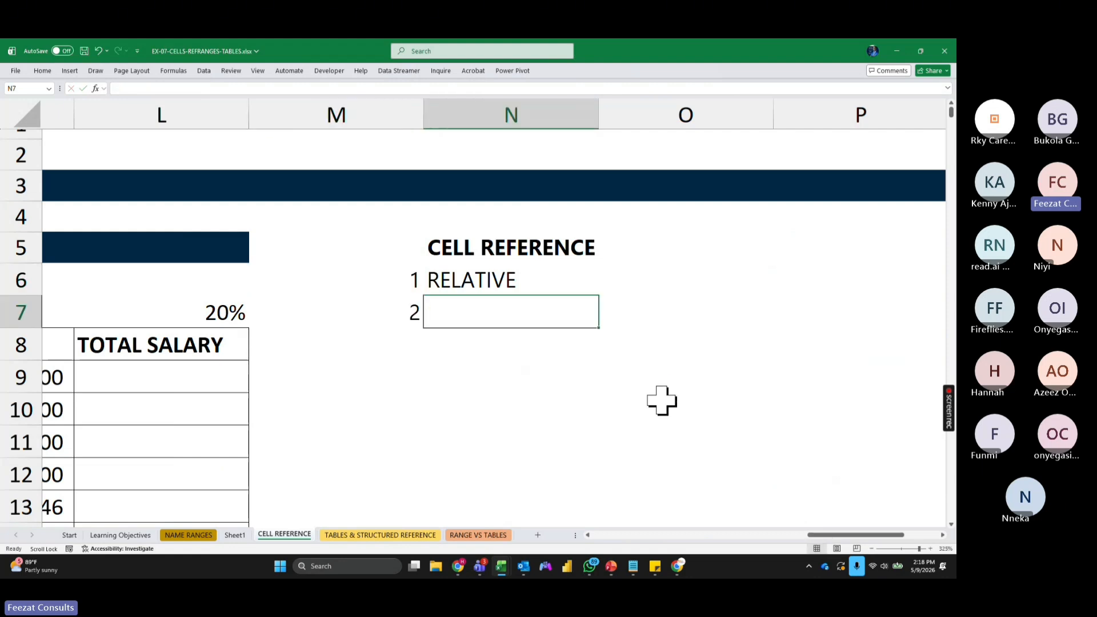
pyautogui.write('ABSOL')
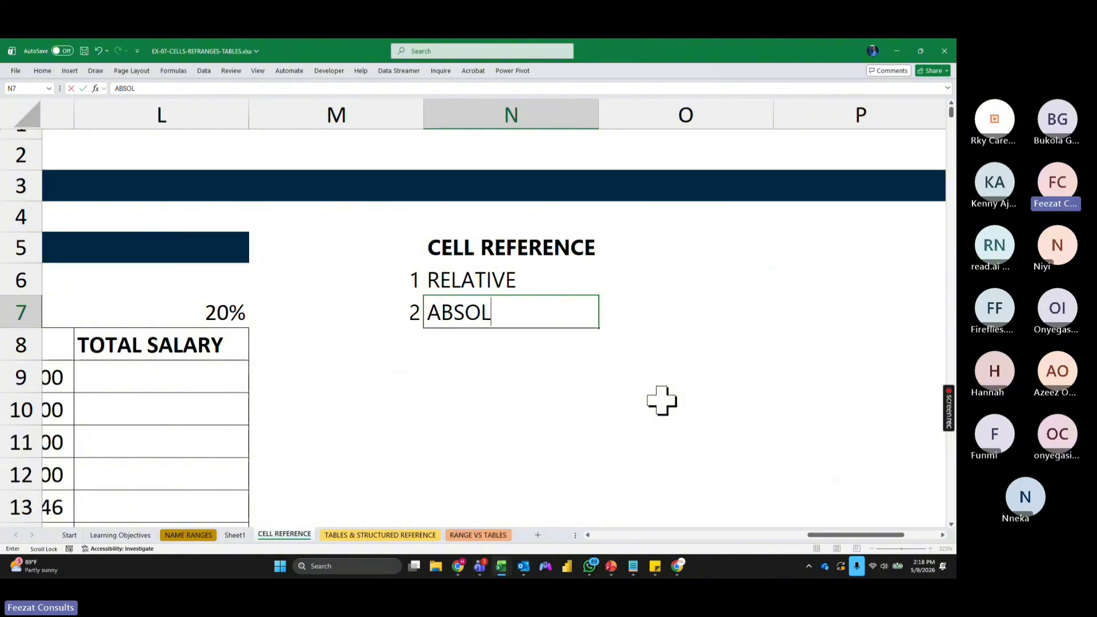
pyautogui.write('UTE')
pyautogui.press('Return')
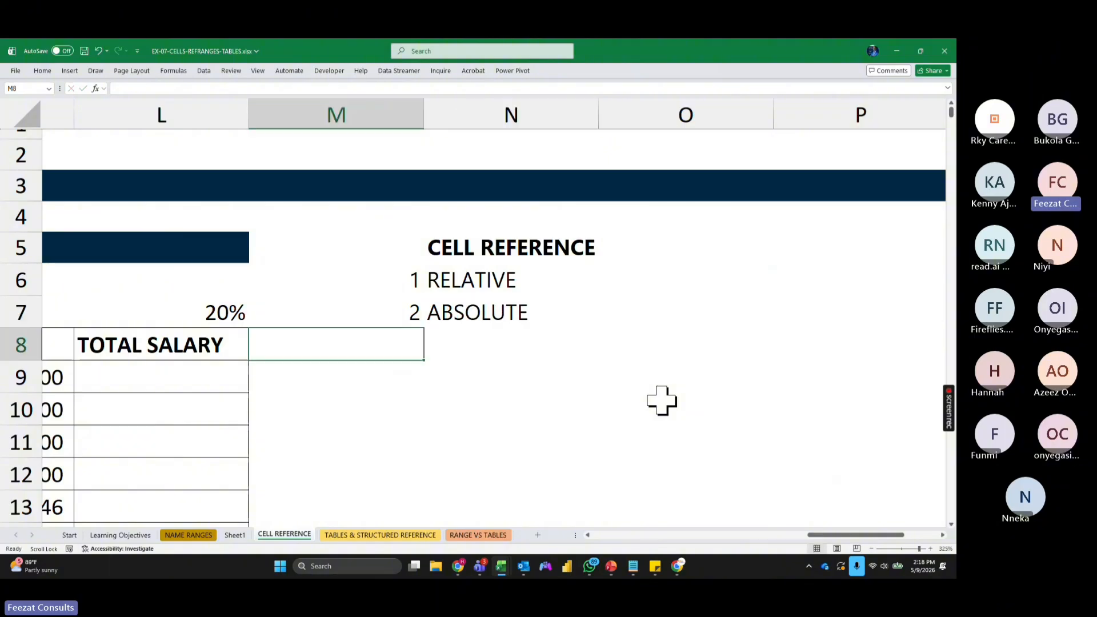
pyautogui.write('3')
pyautogui.press('Tab')
pyautogui.write('M')
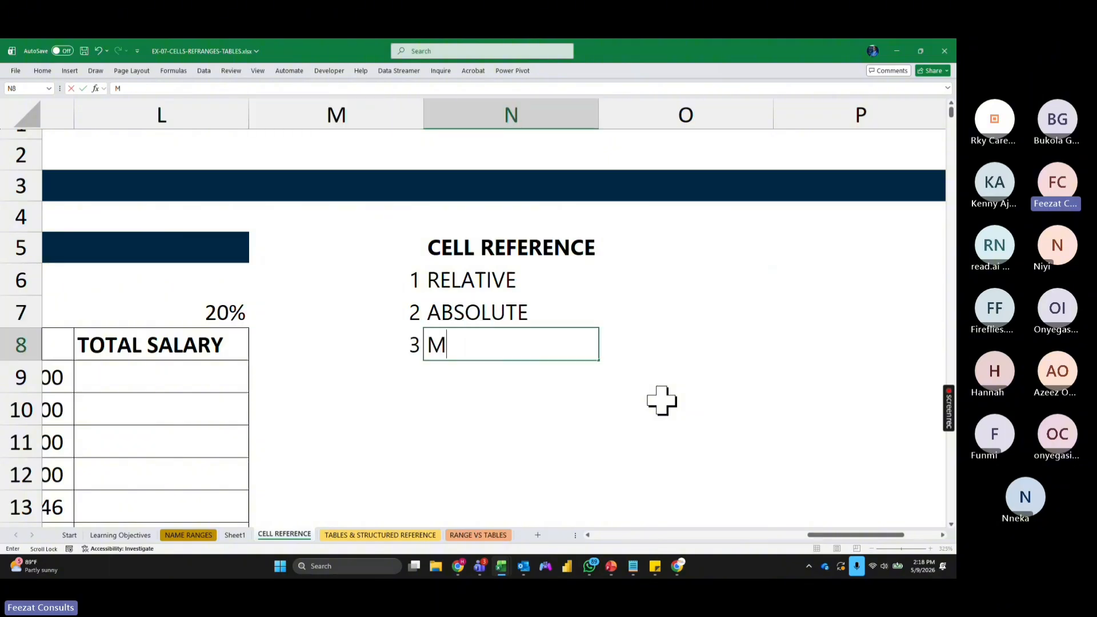
pyautogui.write('IXED')
pyautogui.press('Return')
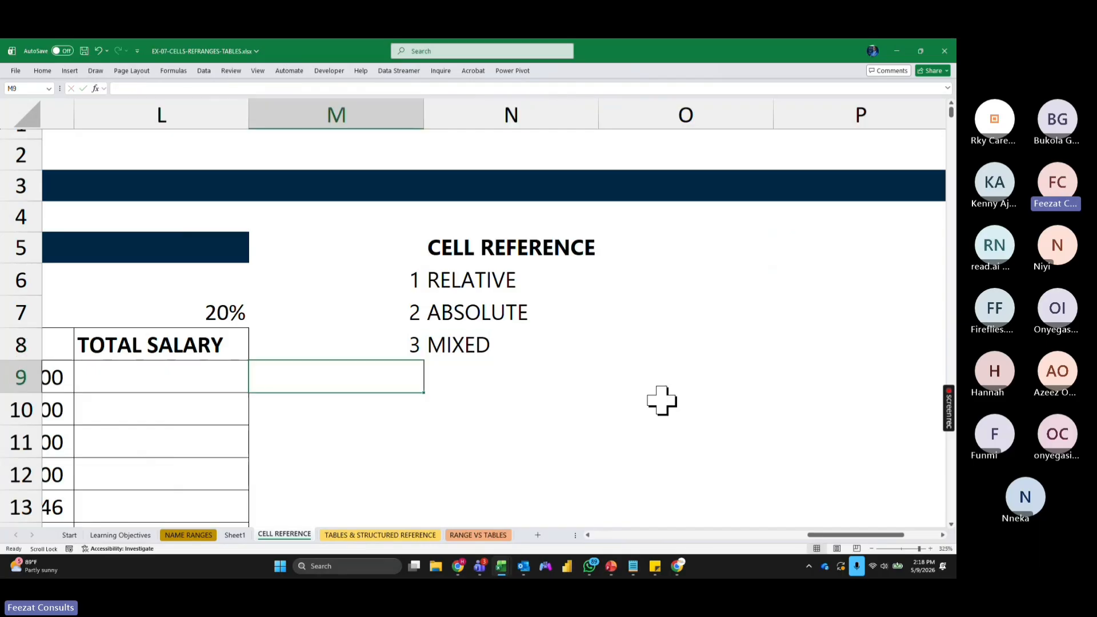
# Step: Enter the list labels A. in M10 and B. in M11, each ending with a period
pyautogui.press('Return')
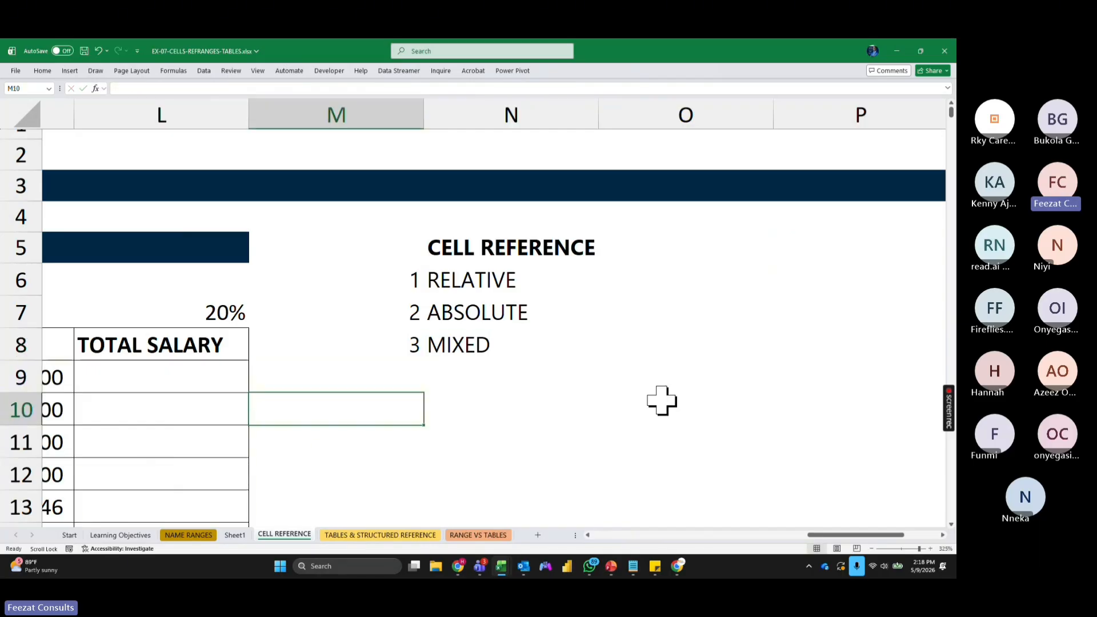
pyautogui.write('3')
pyautogui.press('BackSpace')
pyautogui.write('A')
pyautogui.press('Return')
pyautogui.write('B')
pyautogui.click(657, 401)
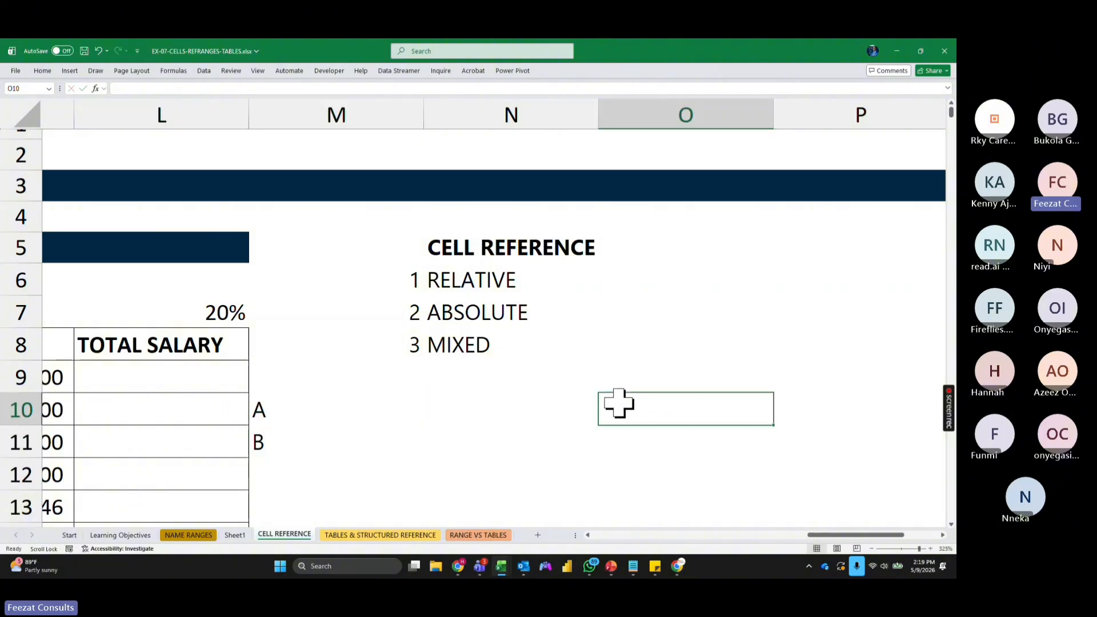
pyautogui.doubleClick(397, 399)
pyautogui.write('.')
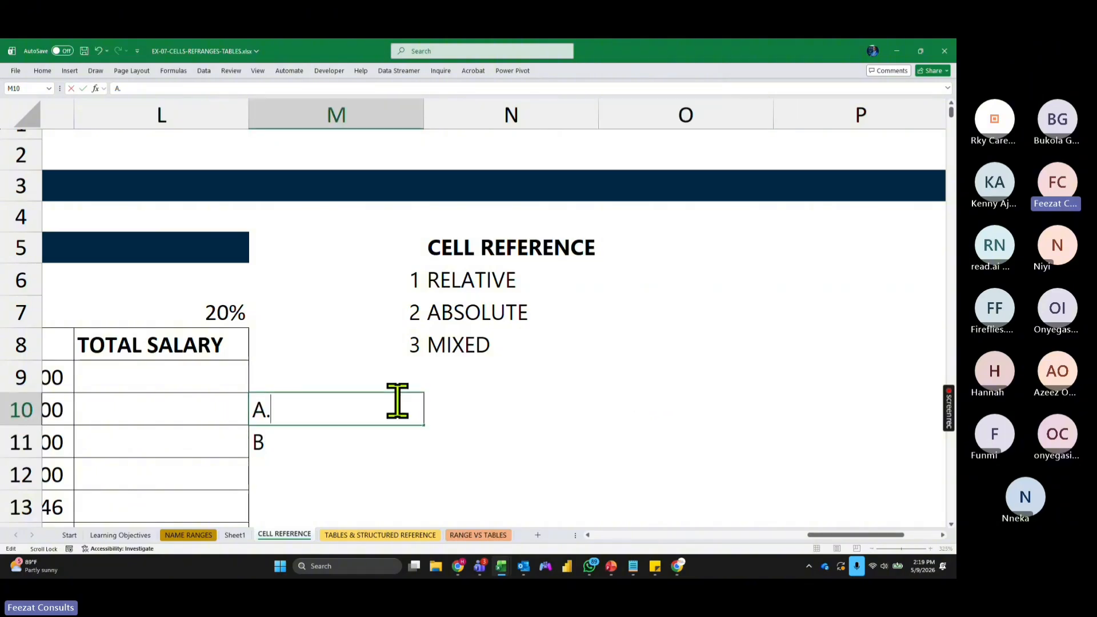
pyautogui.press('Return')
pyautogui.doubleClick(387, 433)
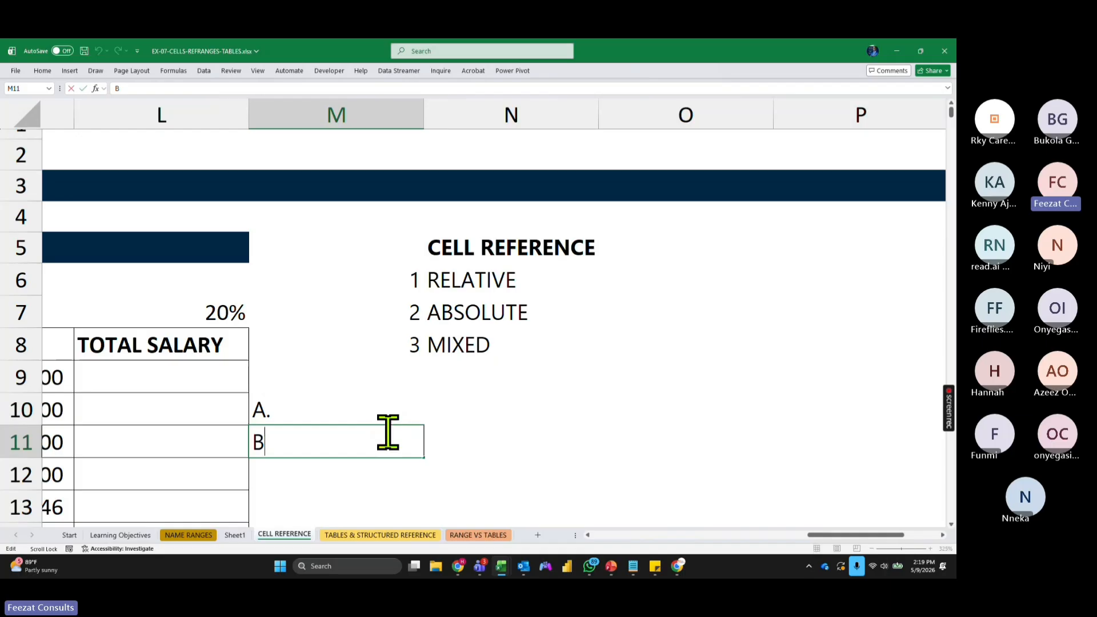
pyautogui.write('.')
pyautogui.press('Return')
# Step: Enter TABLES in N10 and STRUCTURED REFERENCE in N11 beside the letter labels
pyautogui.click(456, 398)
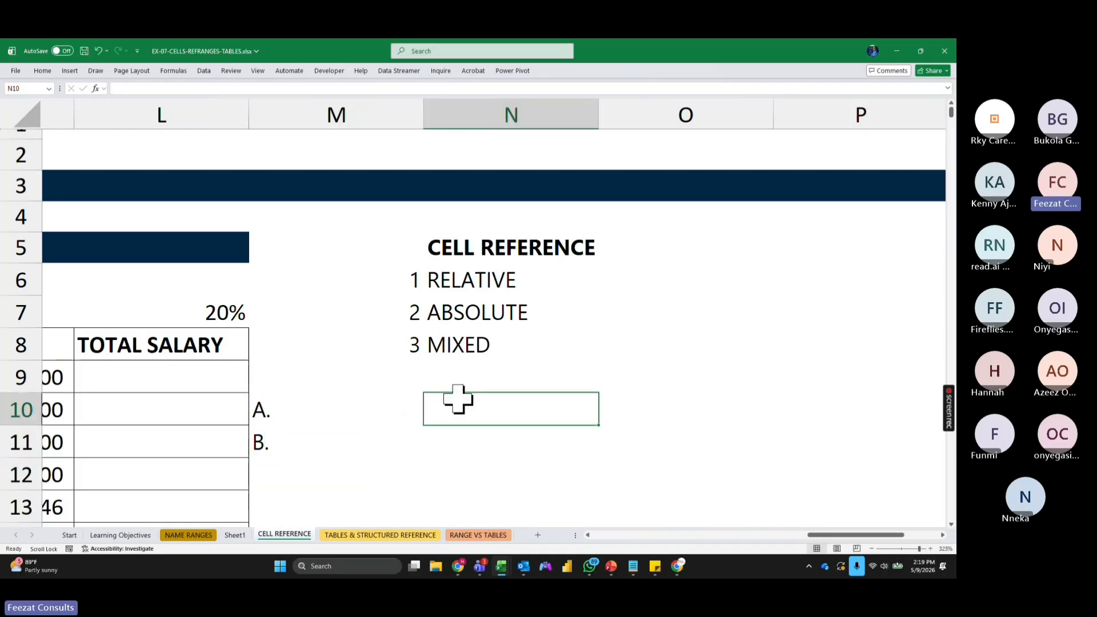
pyautogui.write('TABLES')
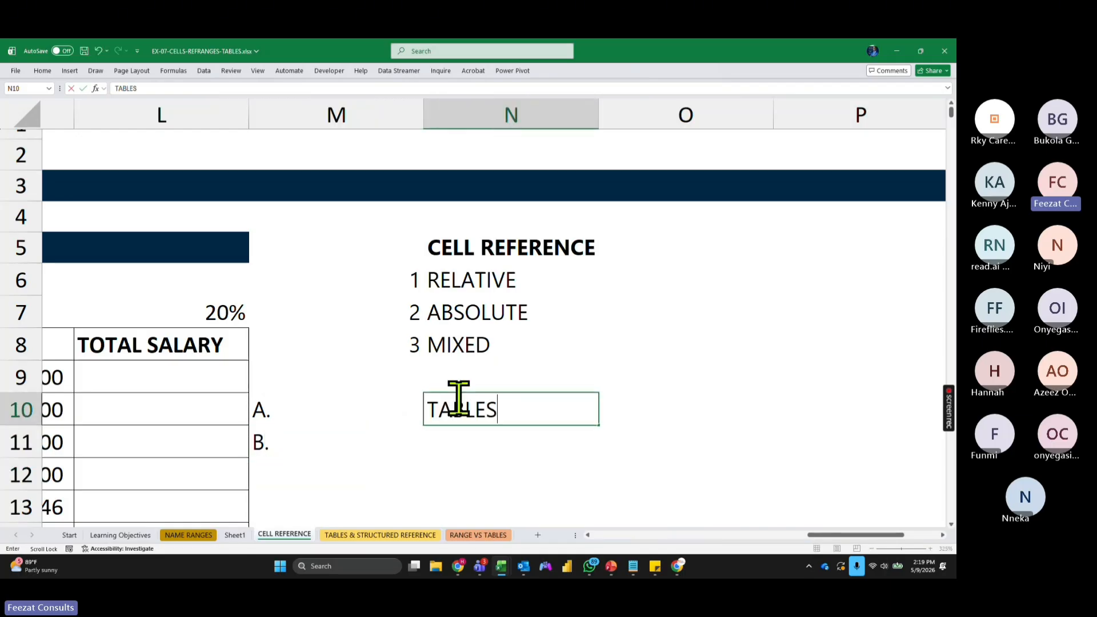
pyautogui.press('Return')
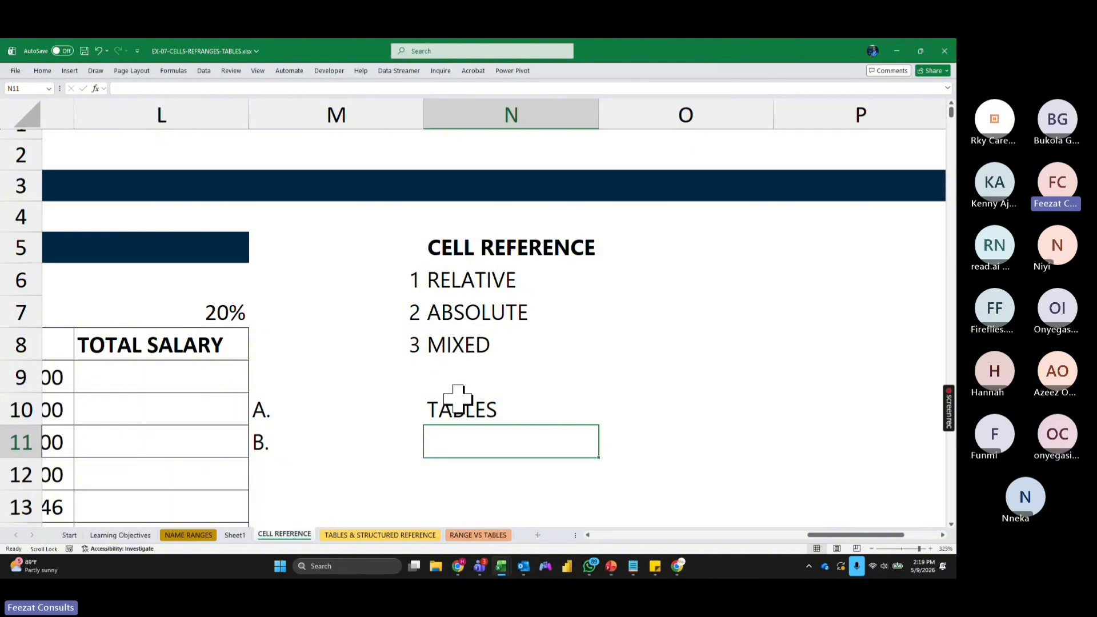
pyautogui.write('STRUCT')
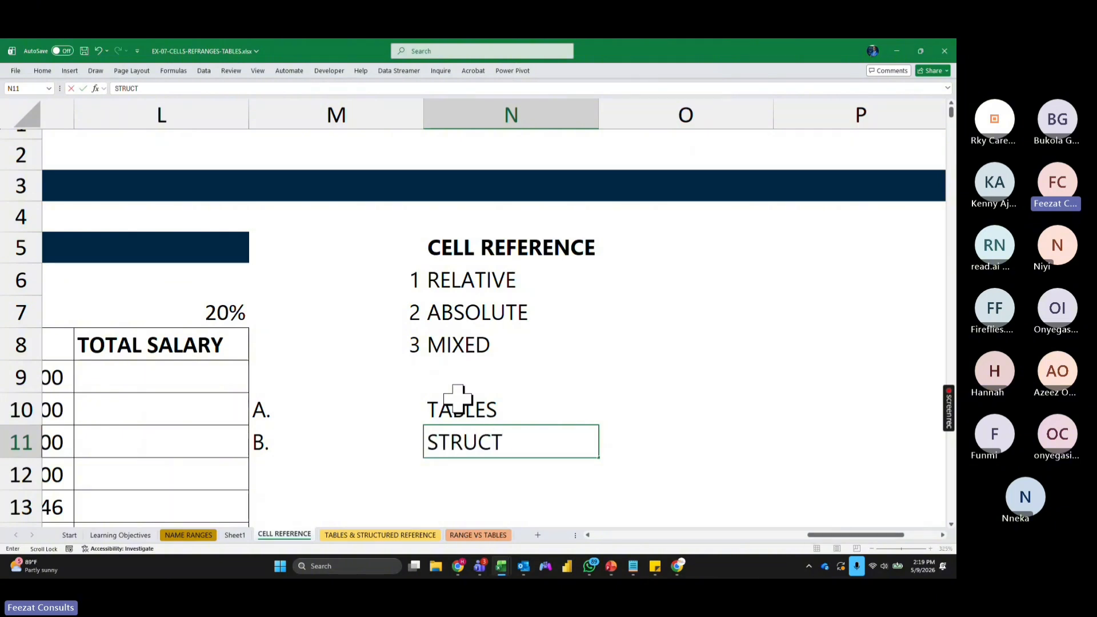
pyautogui.write('URED REF')
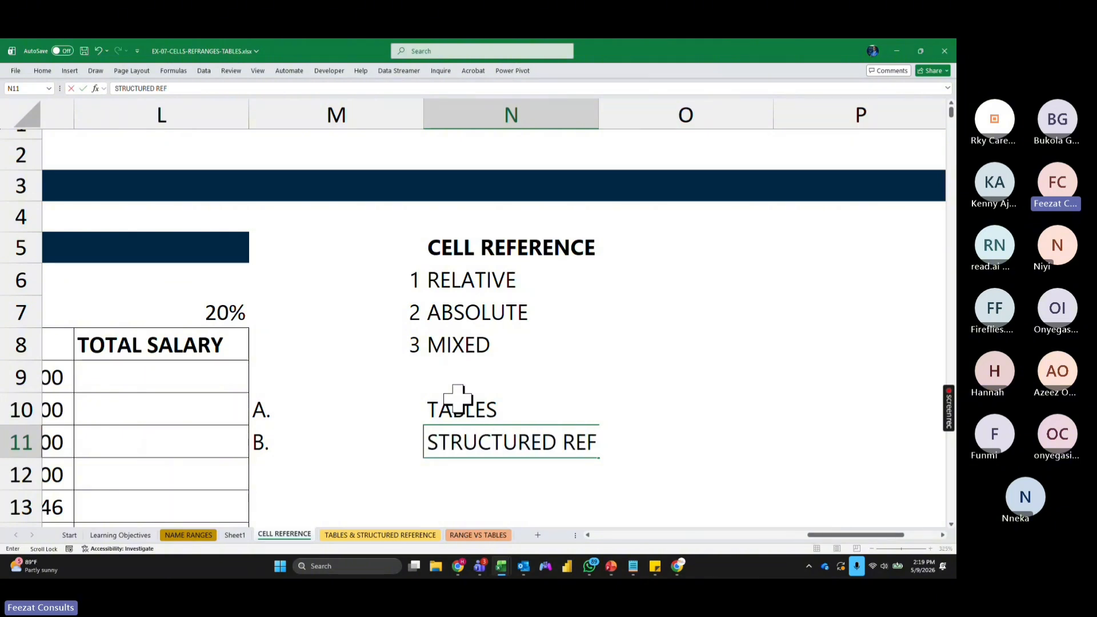
pyautogui.write('ERENCE')
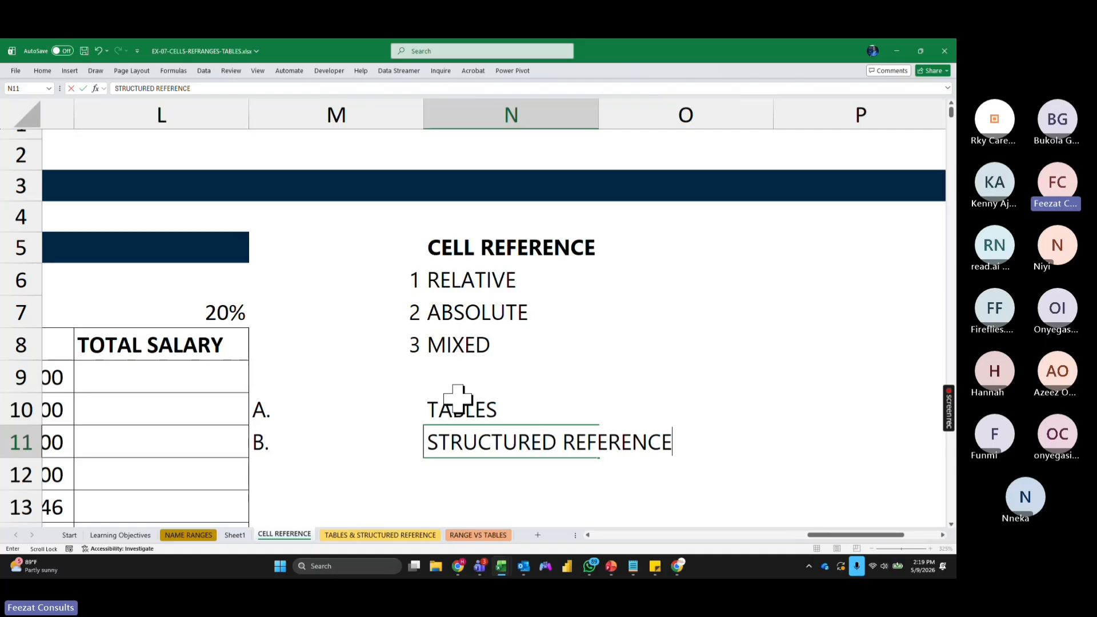
pyautogui.press('Return')
# Step: Right-align the A. and B. labels in M10:M11 with an increased indent
pyautogui.moveTo(346, 418); pyautogui.dragTo(338, 444)
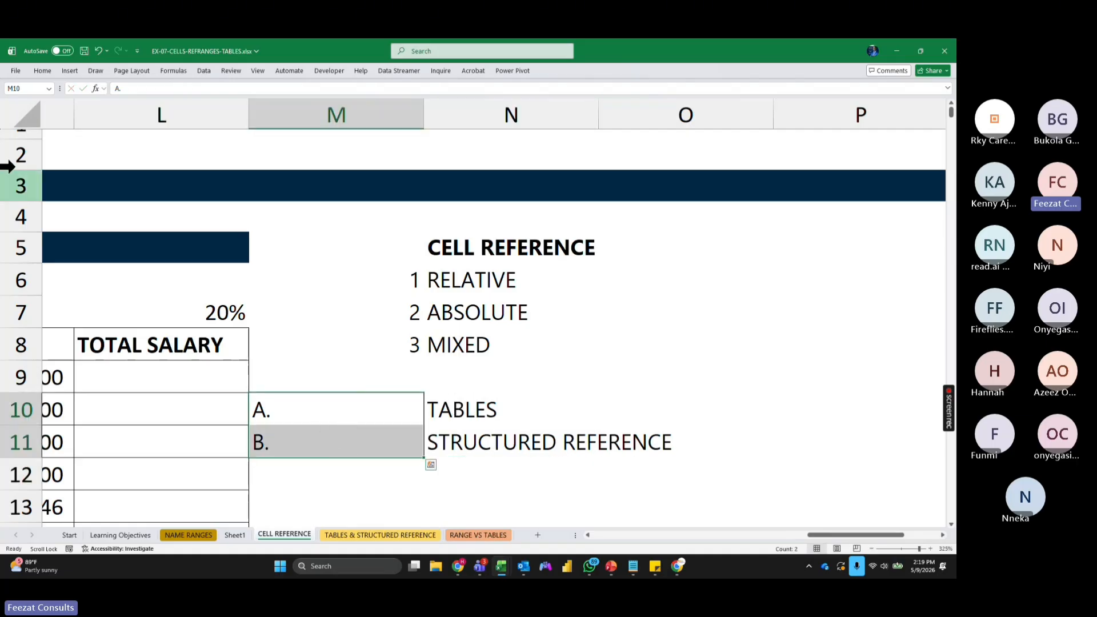
pyautogui.click(44, 72)
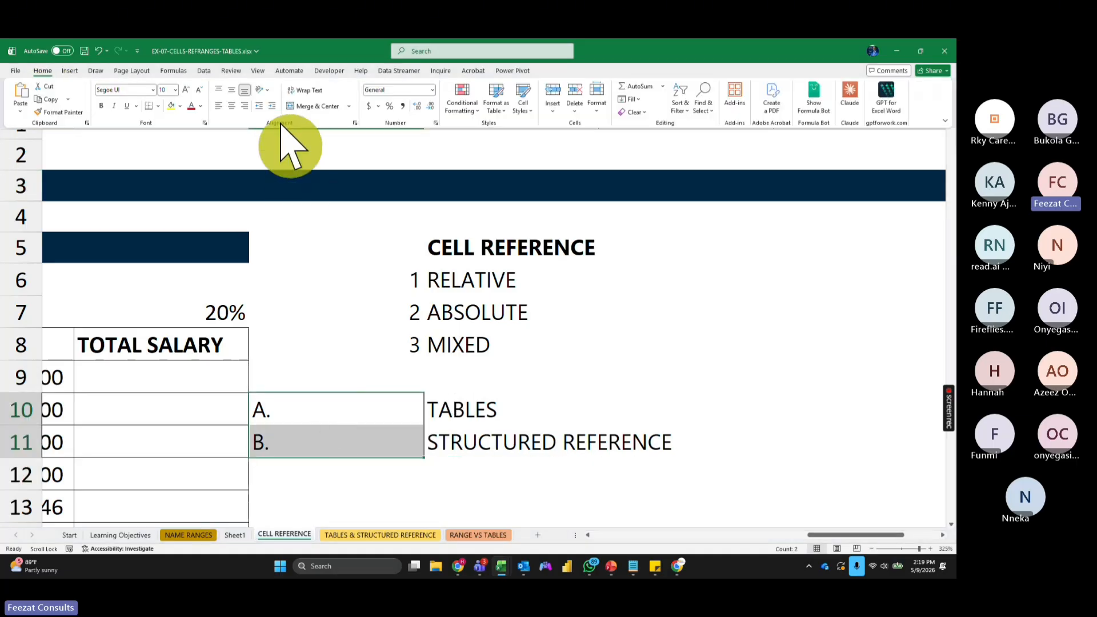
pyautogui.click(272, 106)
pyautogui.click(244, 106)
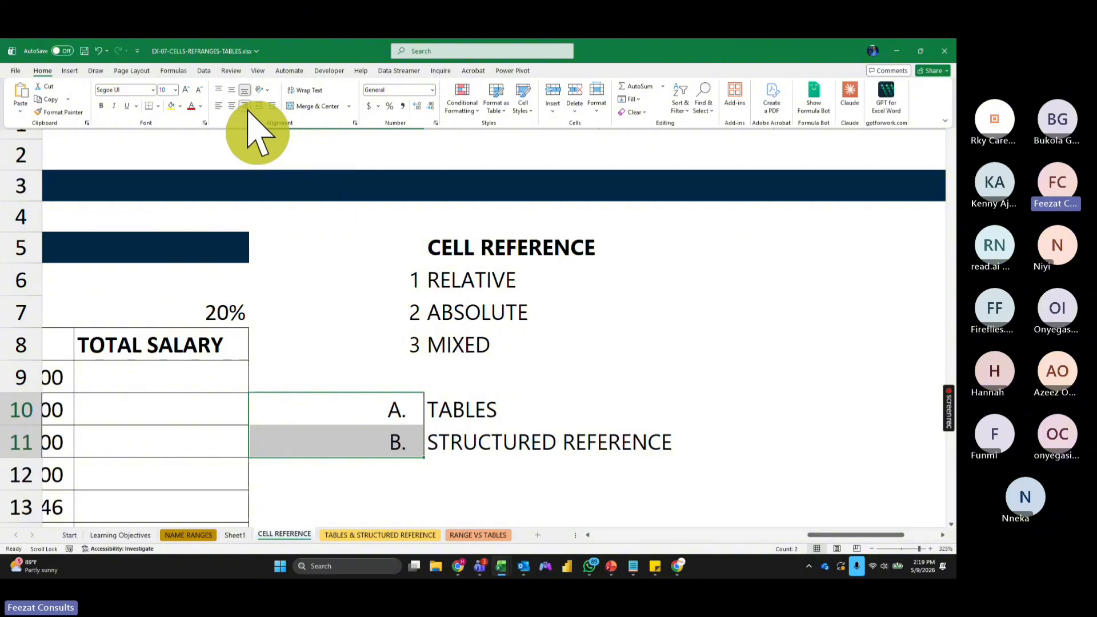
pyautogui.click(785, 372)
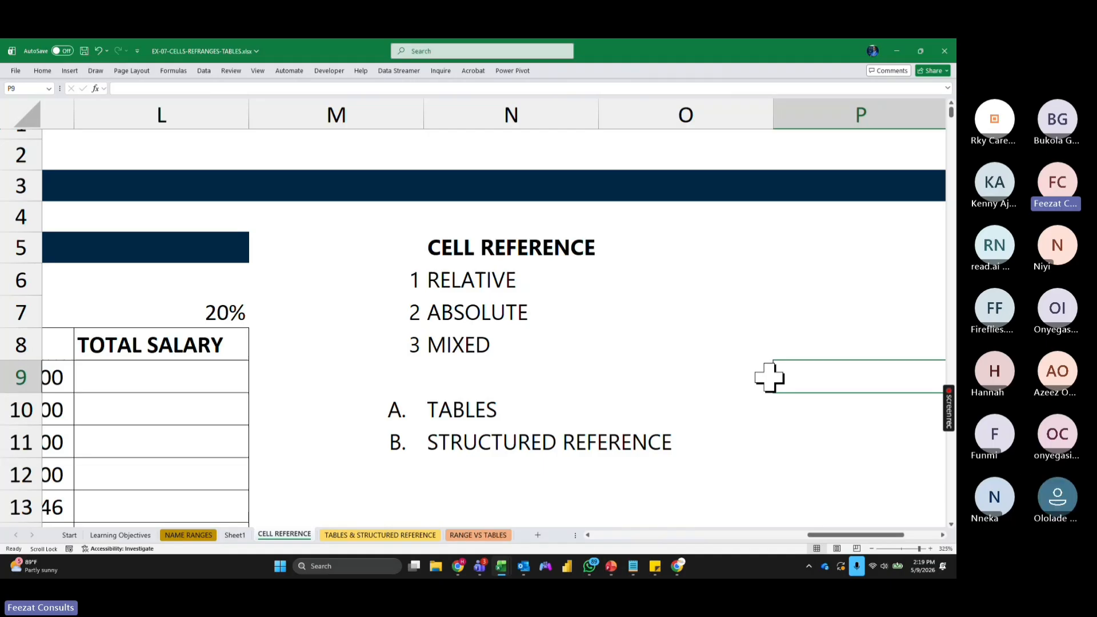
# Step: Calculate the first sale's total in H7 with =F7*G7 and fill the formula down the TOTAL column
pyautogui.moveTo(824, 535); pyautogui.dragTo(654, 543)
pyautogui.click(485, 312)
pyautogui.click(767, 313)
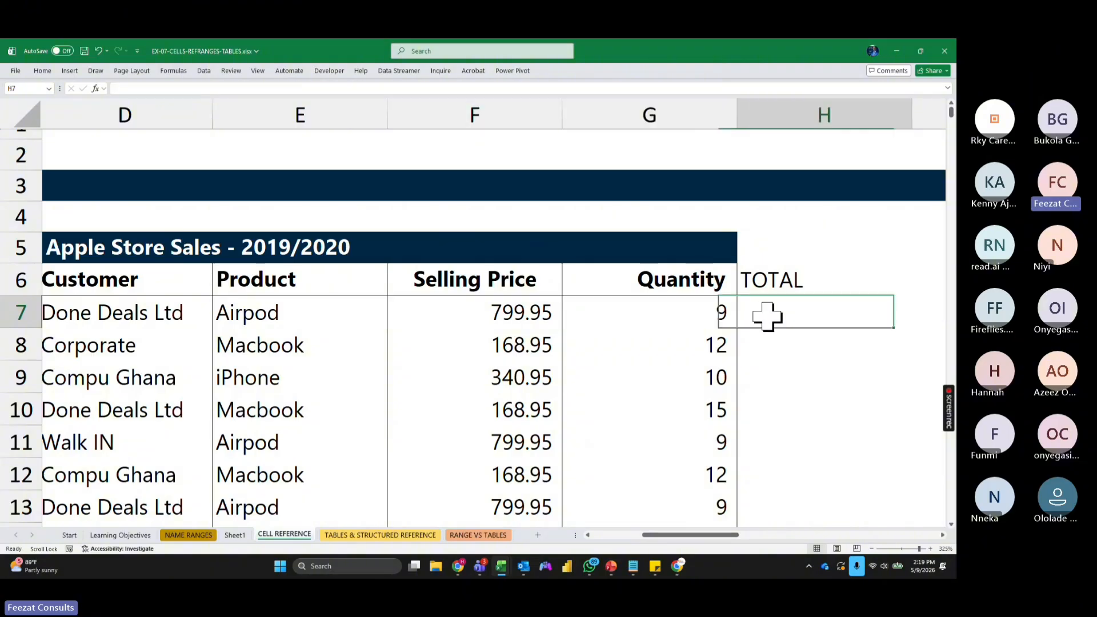
pyautogui.write('=')
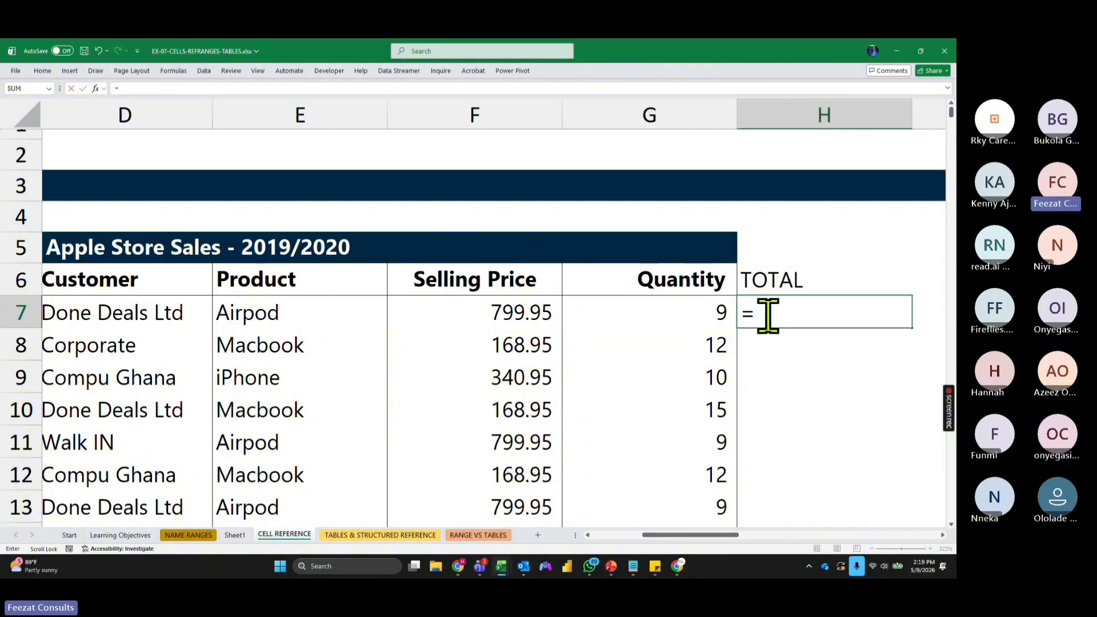
pyautogui.click(517, 312)
pyautogui.write('*')
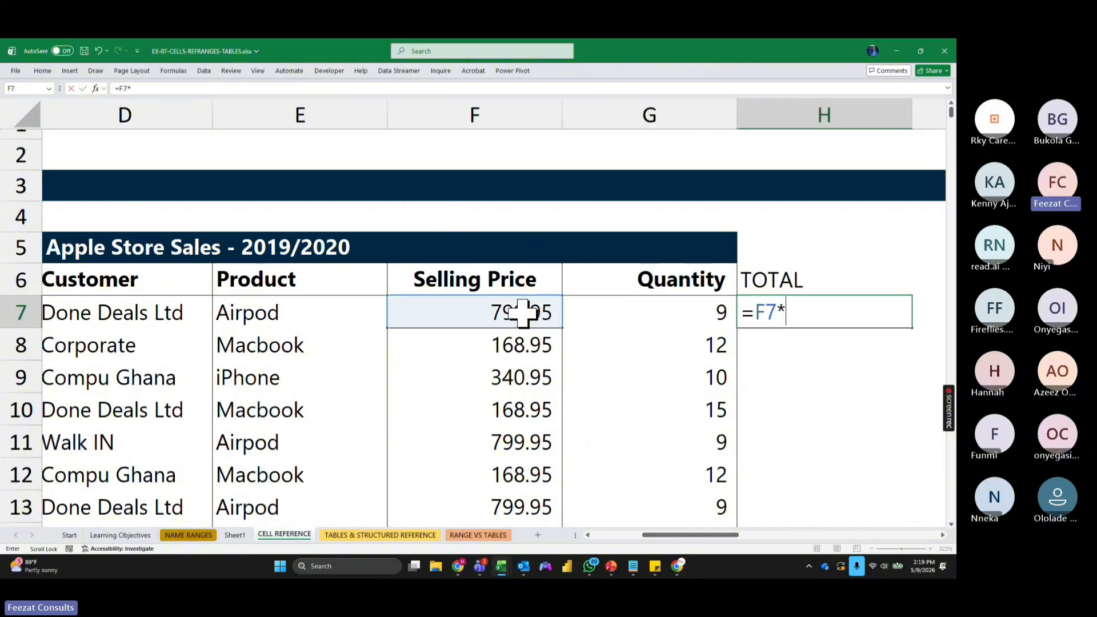
pyautogui.click(630, 310)
pyautogui.press('Return')
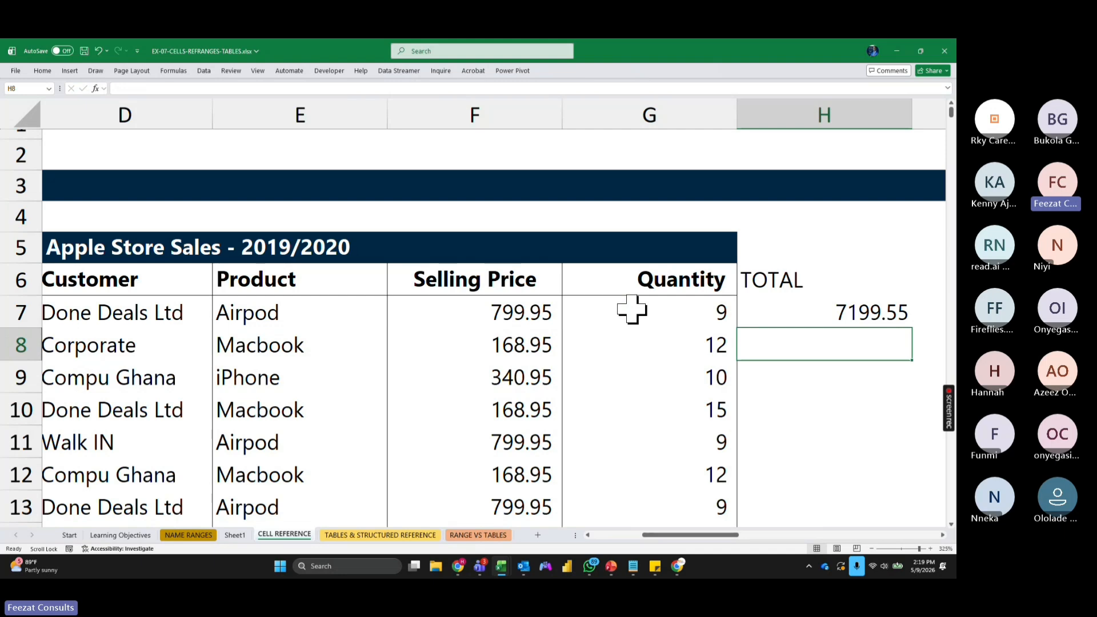
pyautogui.click(803, 307)
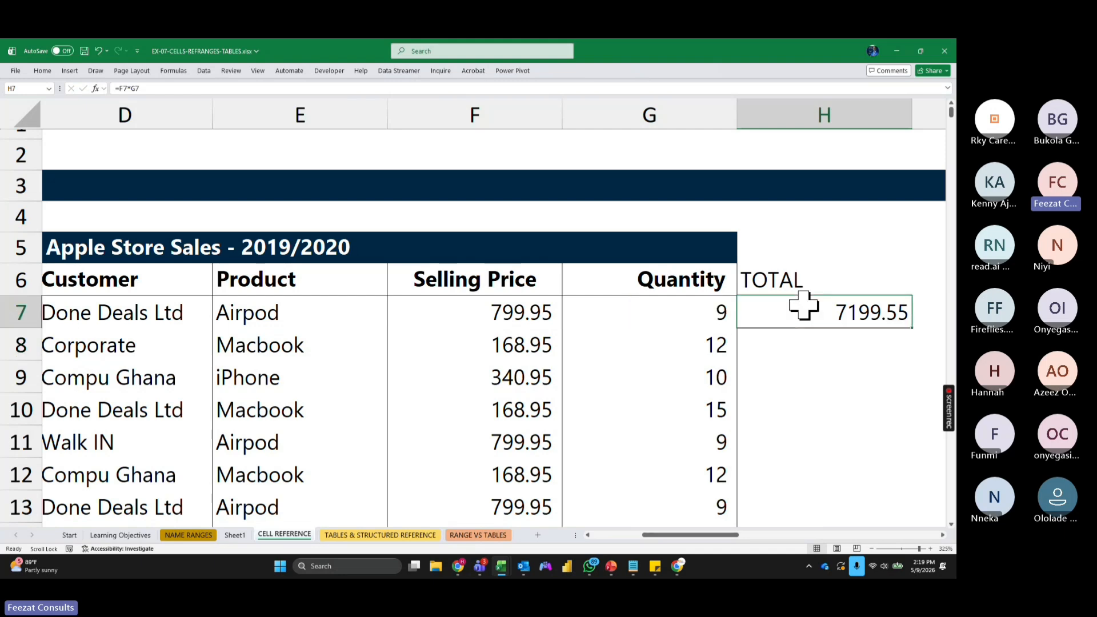
pyautogui.doubleClick(912, 328)
# Step: Examine how the cell references in the TOTAL formulas differ from row to row, starting from H7
pyautogui.click(869, 354)
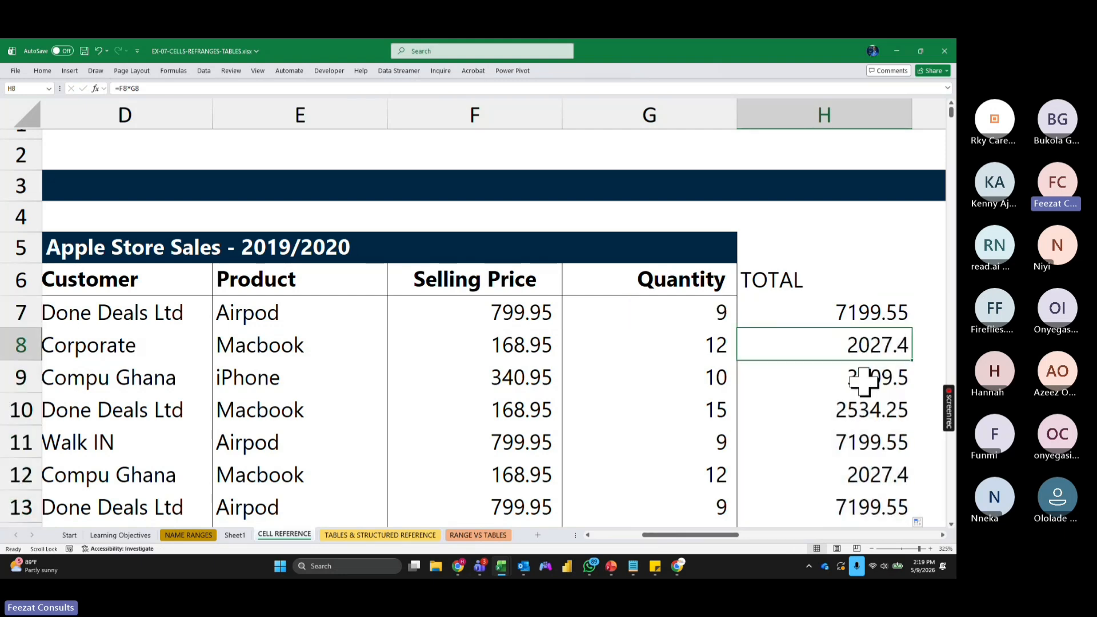
pyautogui.click(865, 448)
pyautogui.click(844, 396)
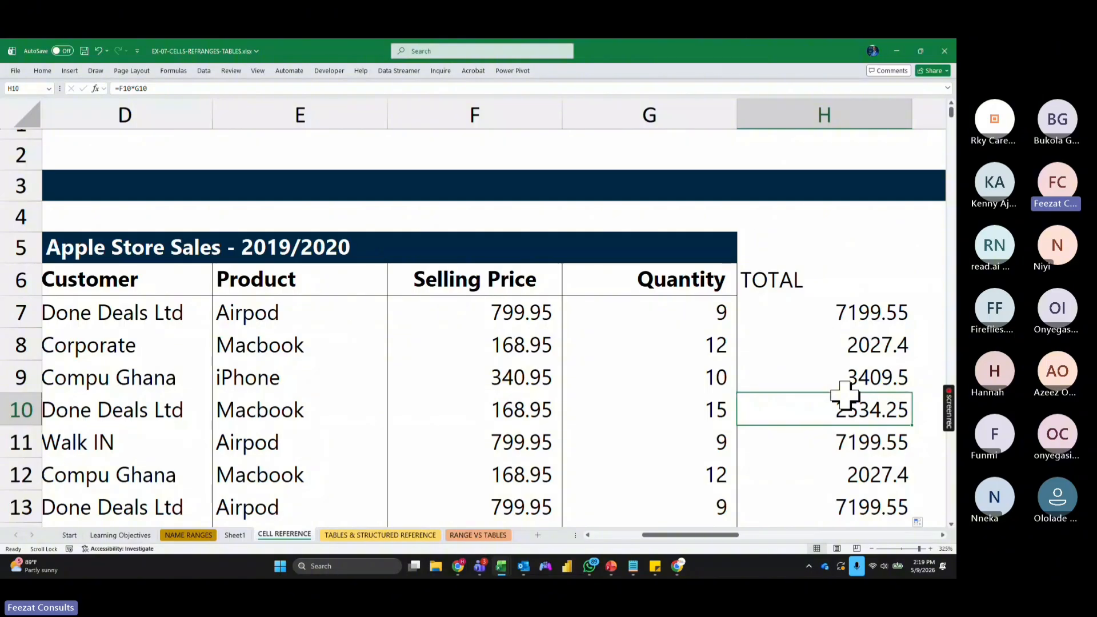
pyautogui.doubleClick(840, 311)
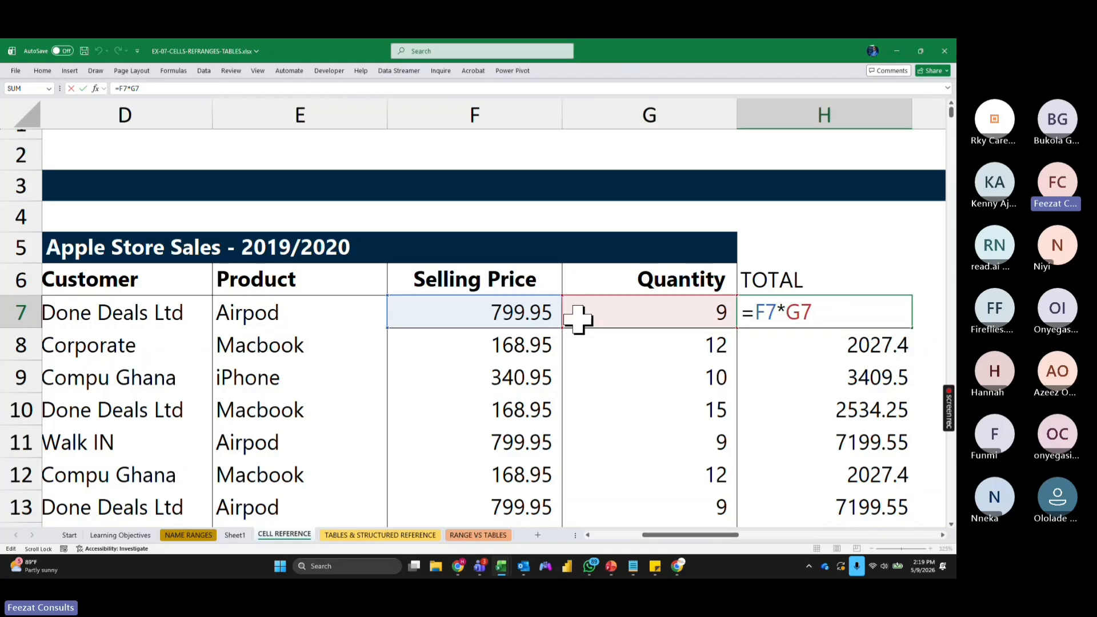
pyautogui.press('Escape')
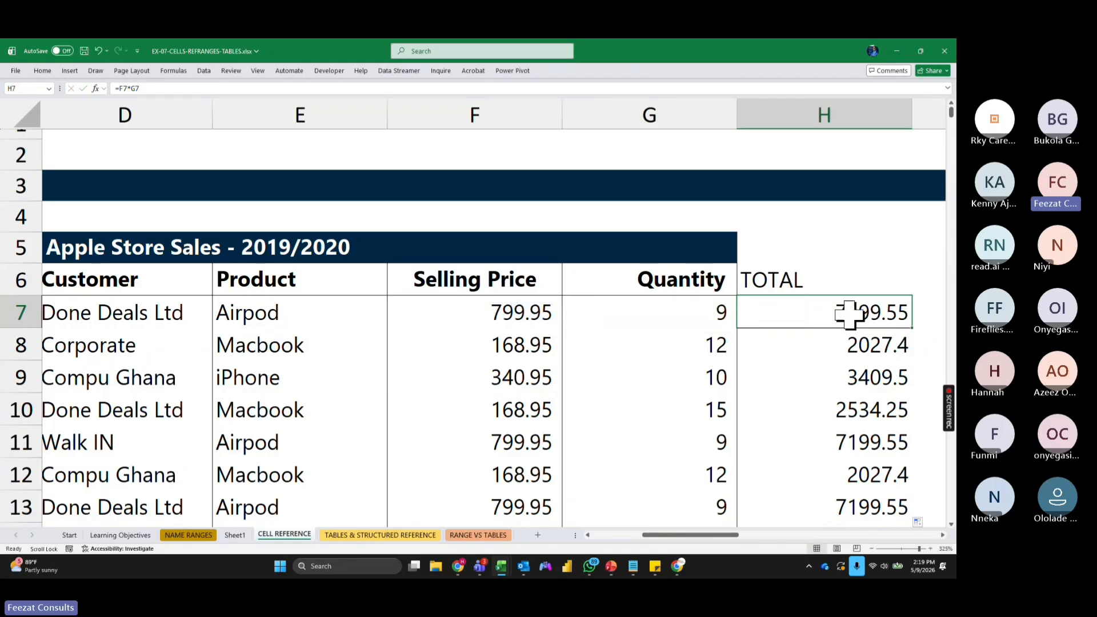
pyautogui.click(855, 344)
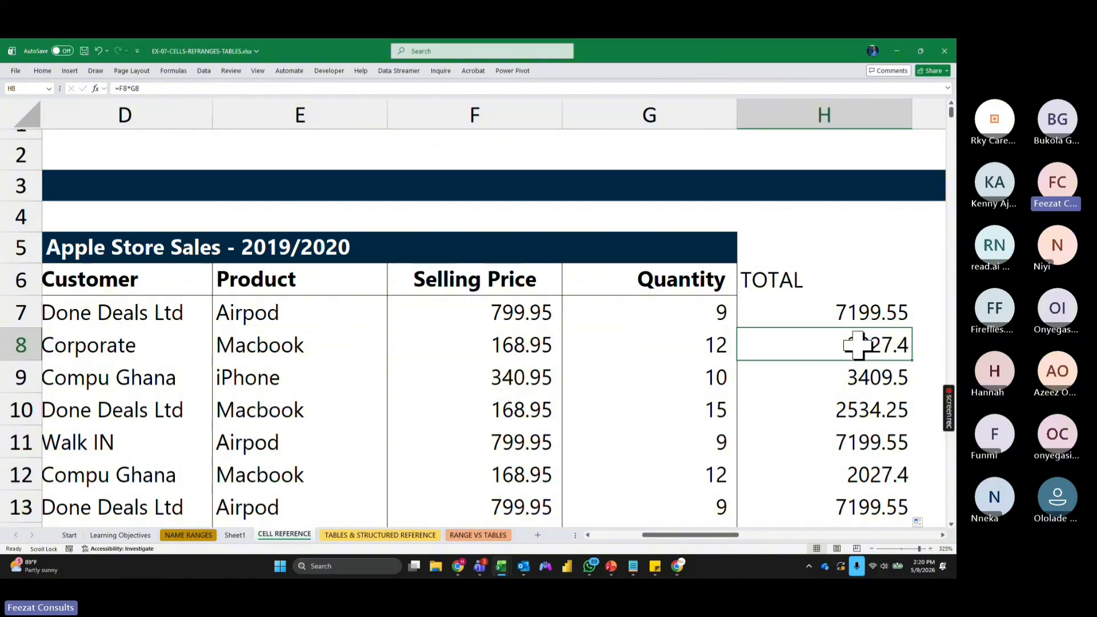
pyautogui.click(863, 375)
pyautogui.click(863, 411)
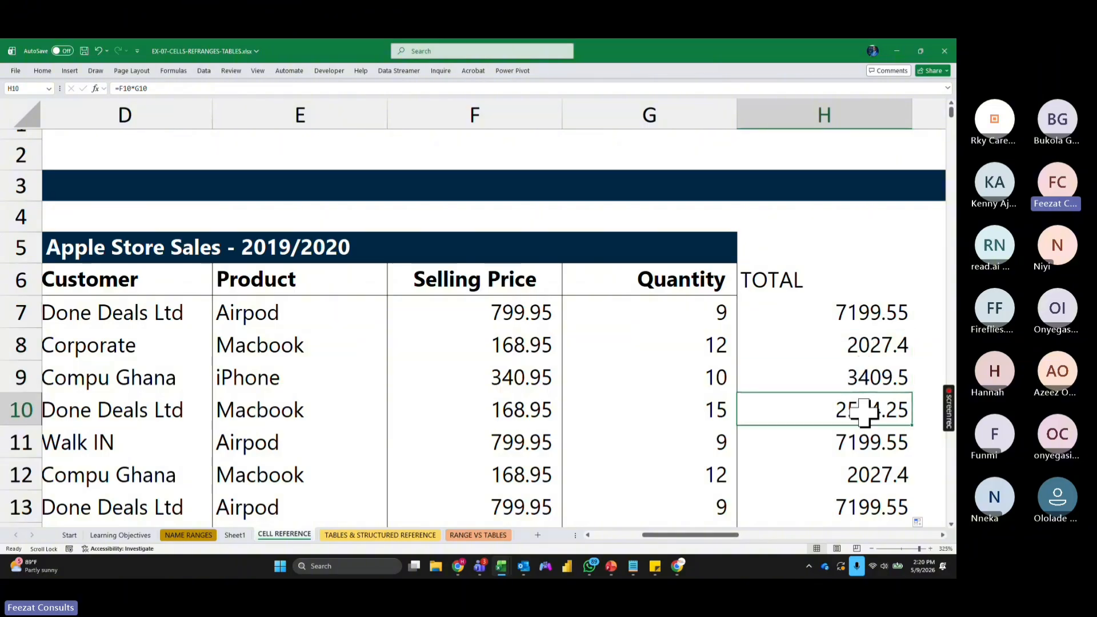
# Step: Enter the note "Default - Change" in O6 beside RELATIVE in the cell reference list
pyautogui.moveTo(674, 535); pyautogui.dragTo(836, 536)
pyautogui.click(537, 284)
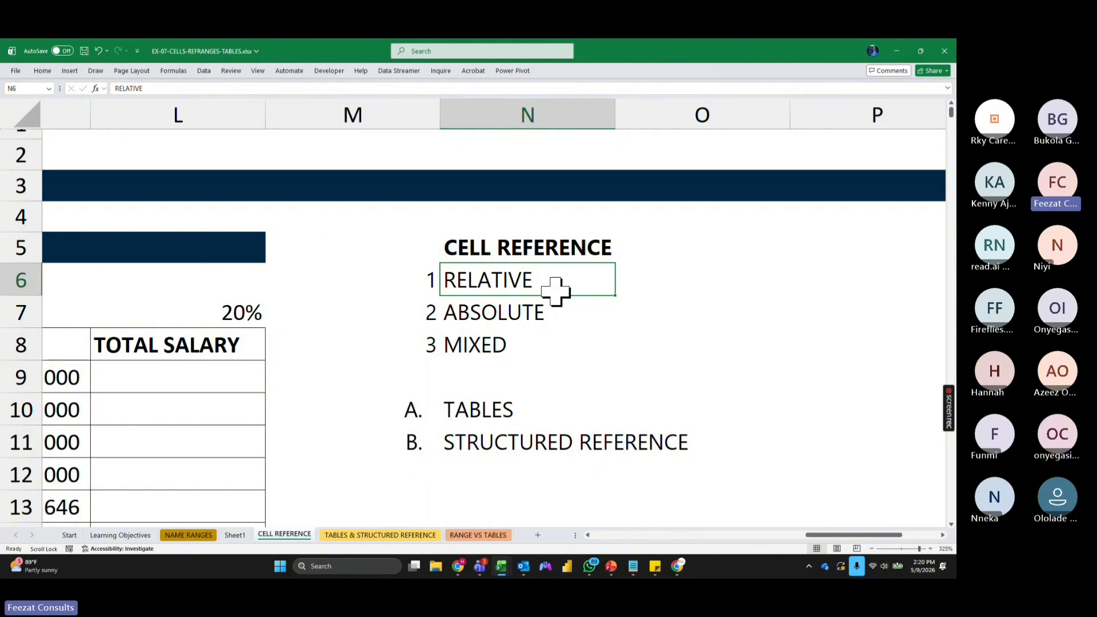
pyautogui.click(645, 280)
pyautogui.write('DEAF')
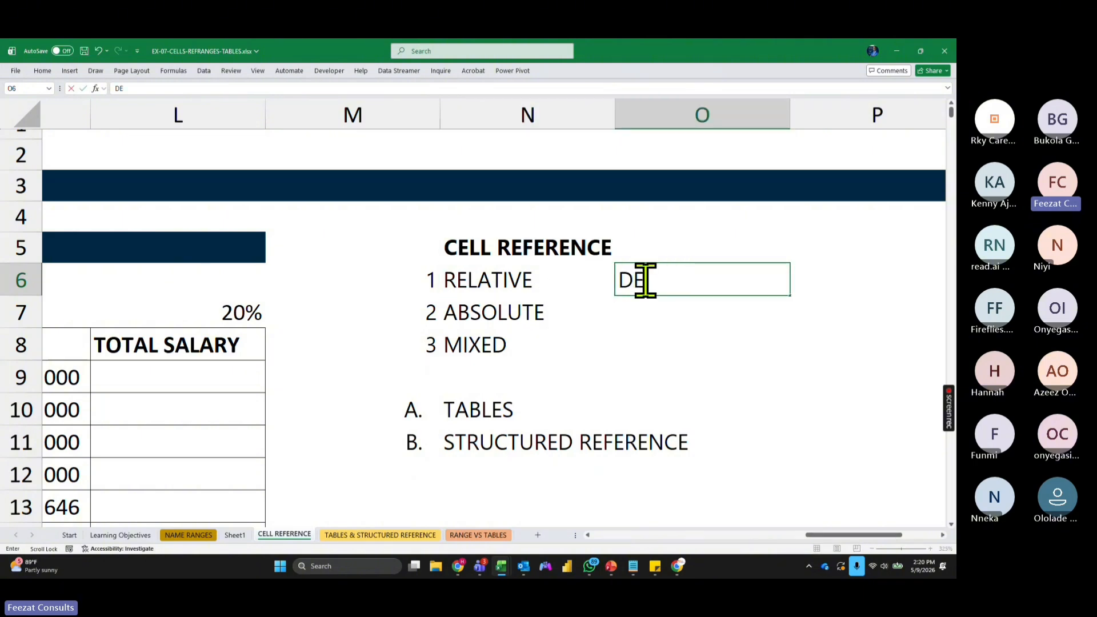
pyautogui.press('BackSpace')
pyautogui.press('BackSpace')
pyautogui.press('BackSpace')
pyautogui.write('efault ')
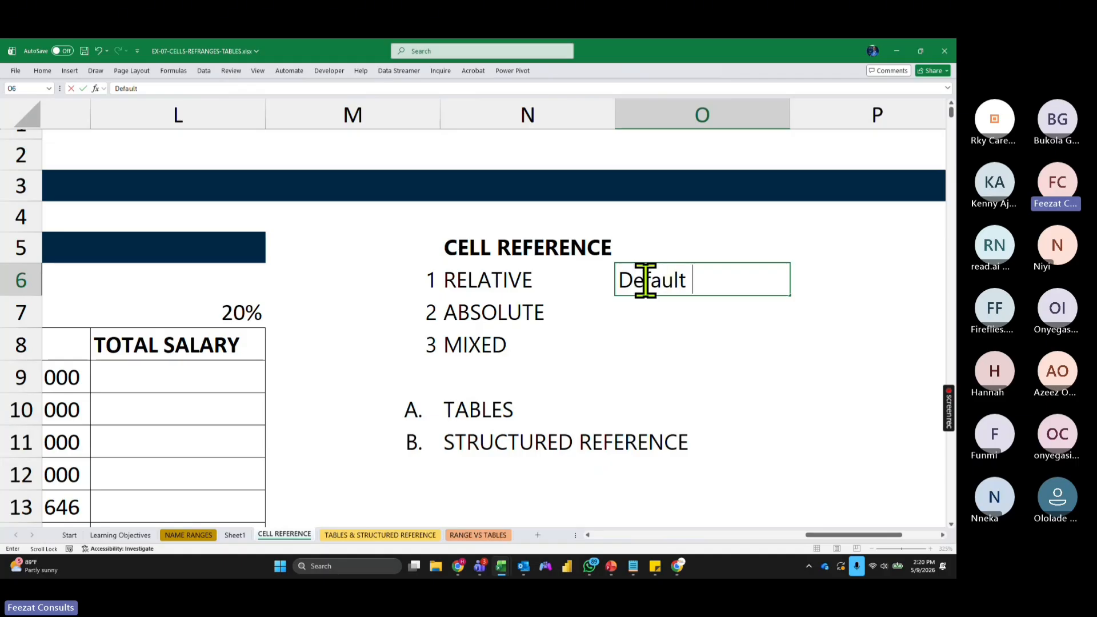
pyautogui.write('- Change')
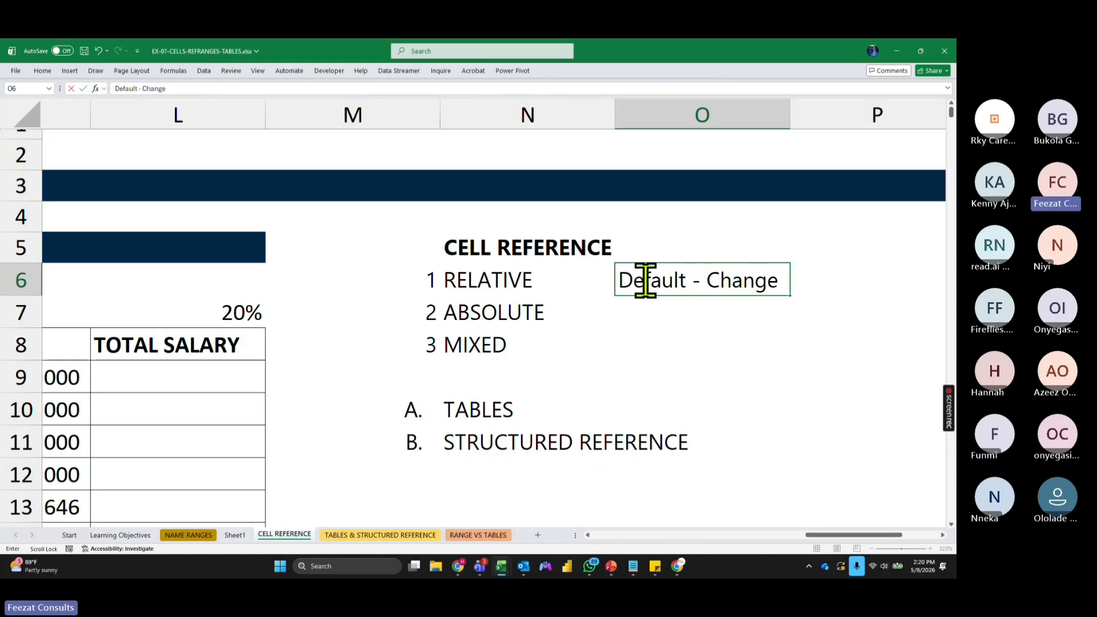
pyautogui.press('Return')
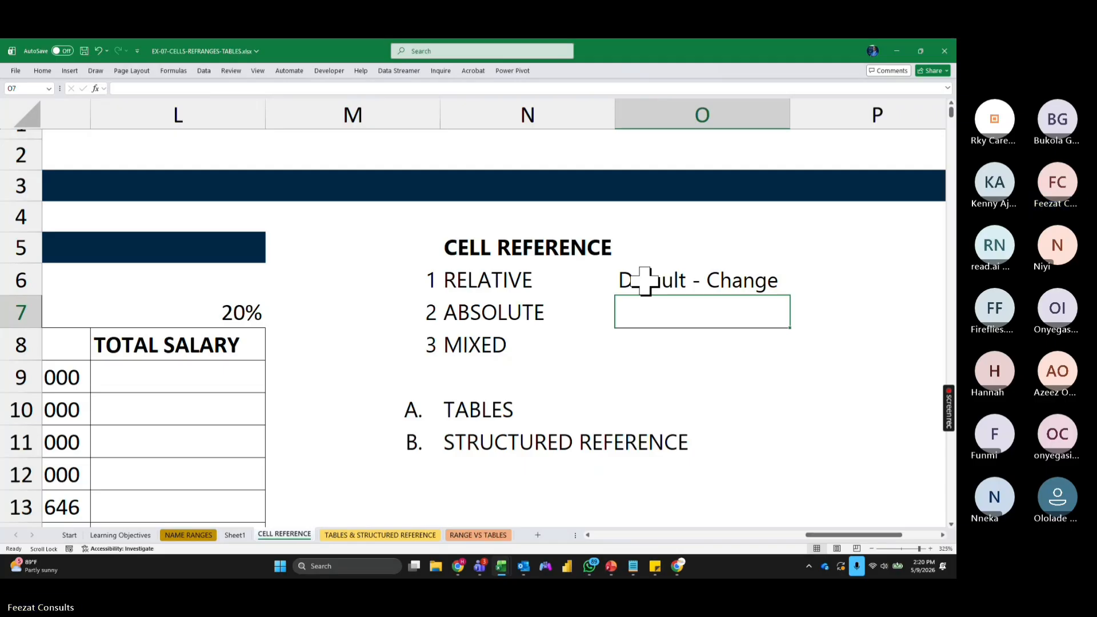
# Step: Clear all formulas from the TOTAL column of the Apple Store Sales data, from H7 downward
pyautogui.click(722, 535)
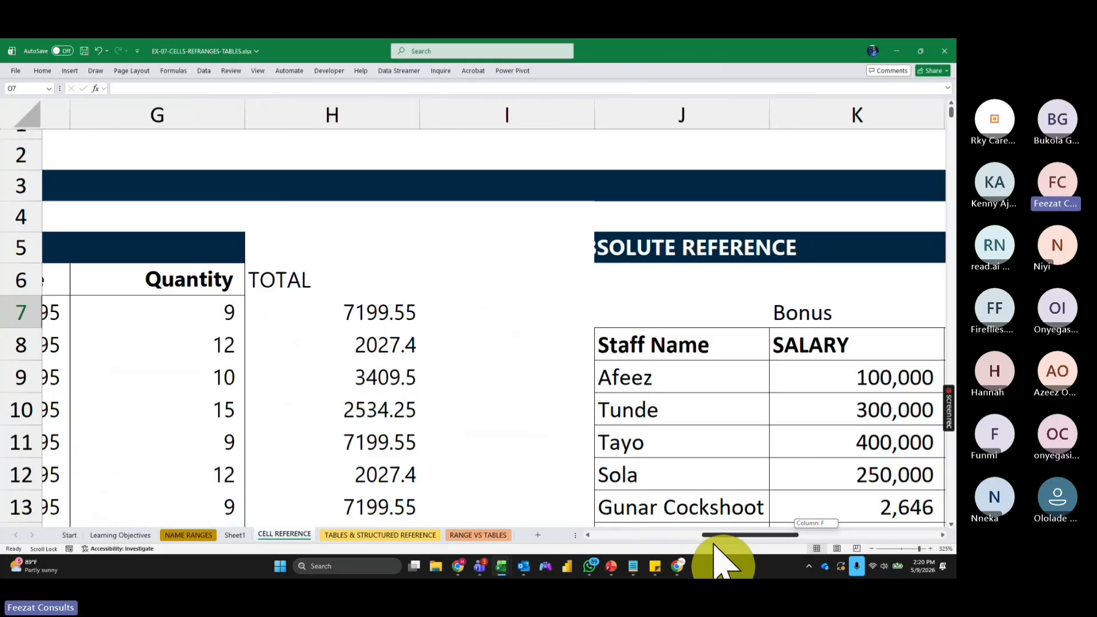
pyautogui.click(390, 350)
pyautogui.hotkey('ctrl', 'shift', 'Down')
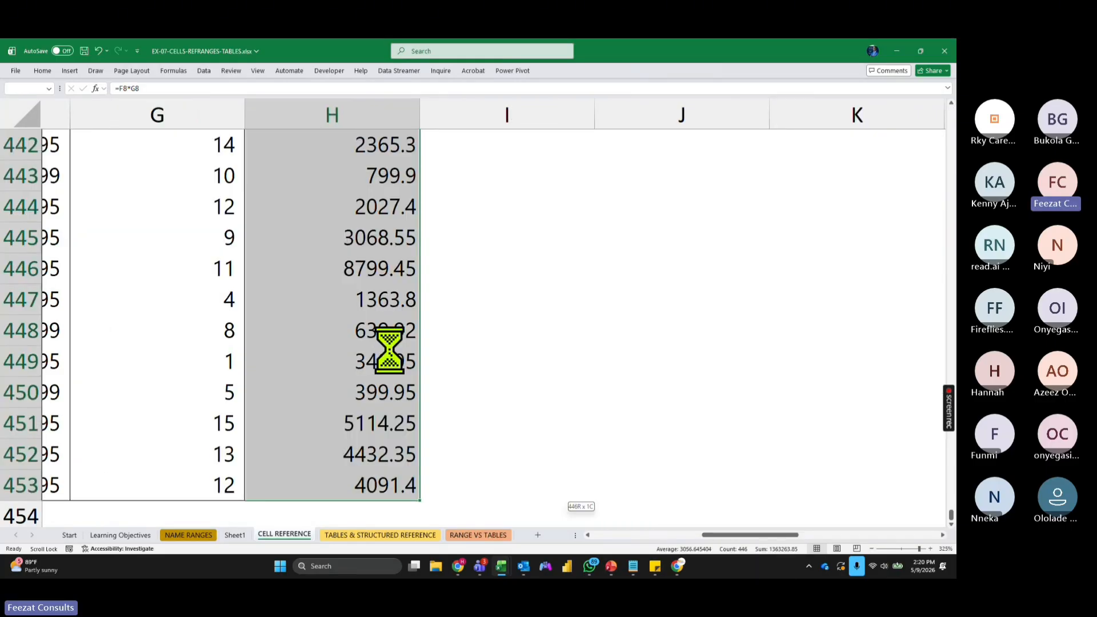
pyautogui.press('Delete')
pyautogui.click(384, 314)
pyautogui.press('Delete')
pyautogui.press('Down')
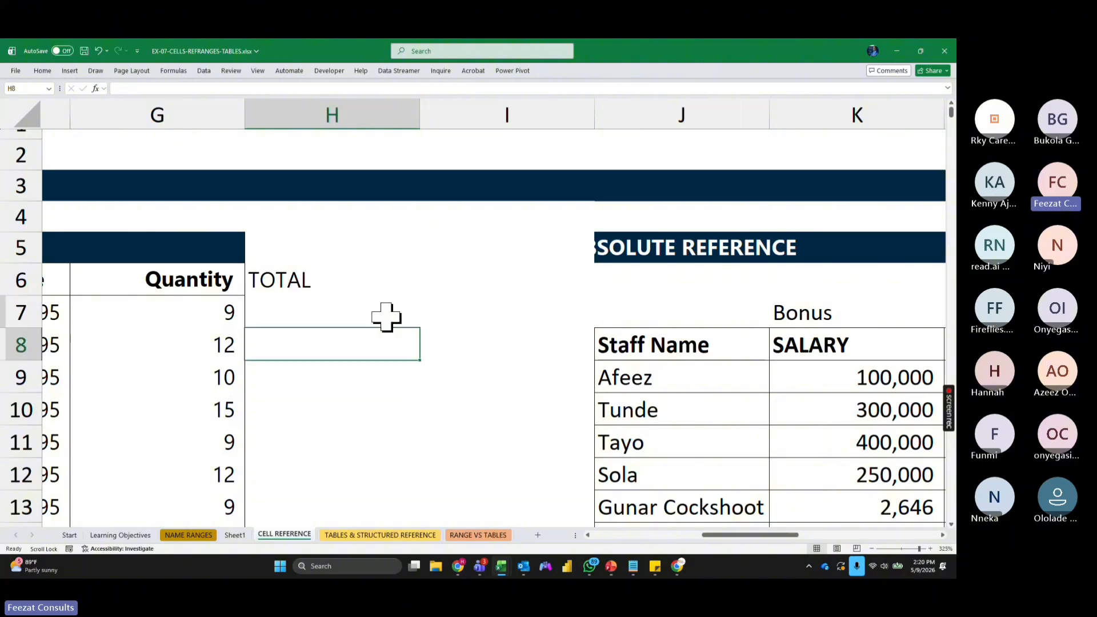
# Step: Replace the TOTAL header in H6 with revenue in bold and narrow the Quantity column
pyautogui.moveTo(719, 535); pyautogui.dragTo(688, 535)
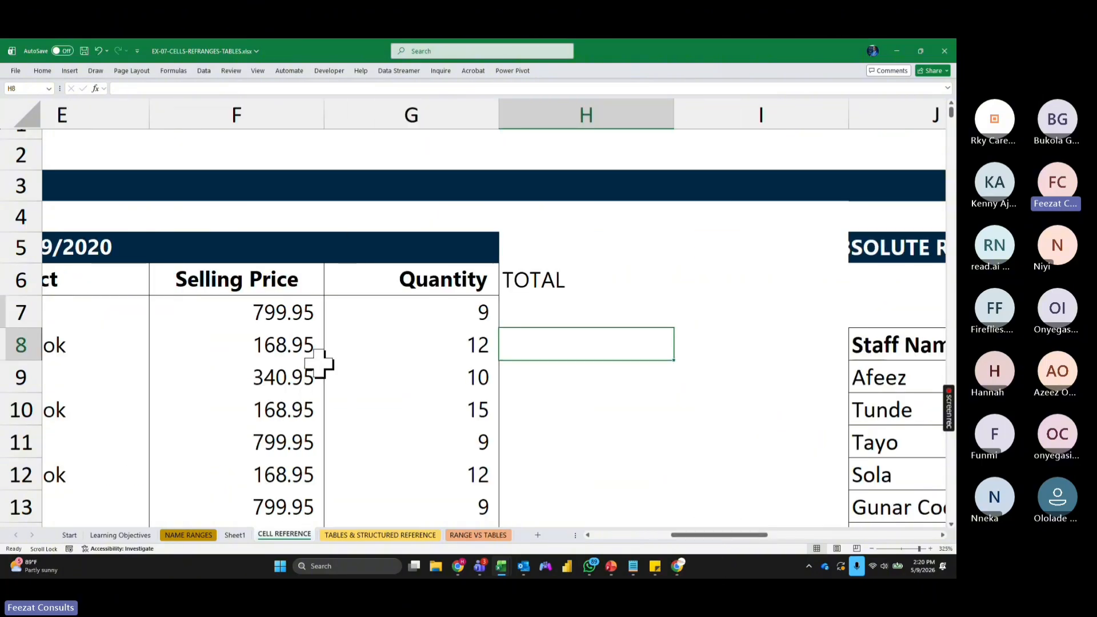
pyautogui.click(305, 316)
pyautogui.click(440, 314)
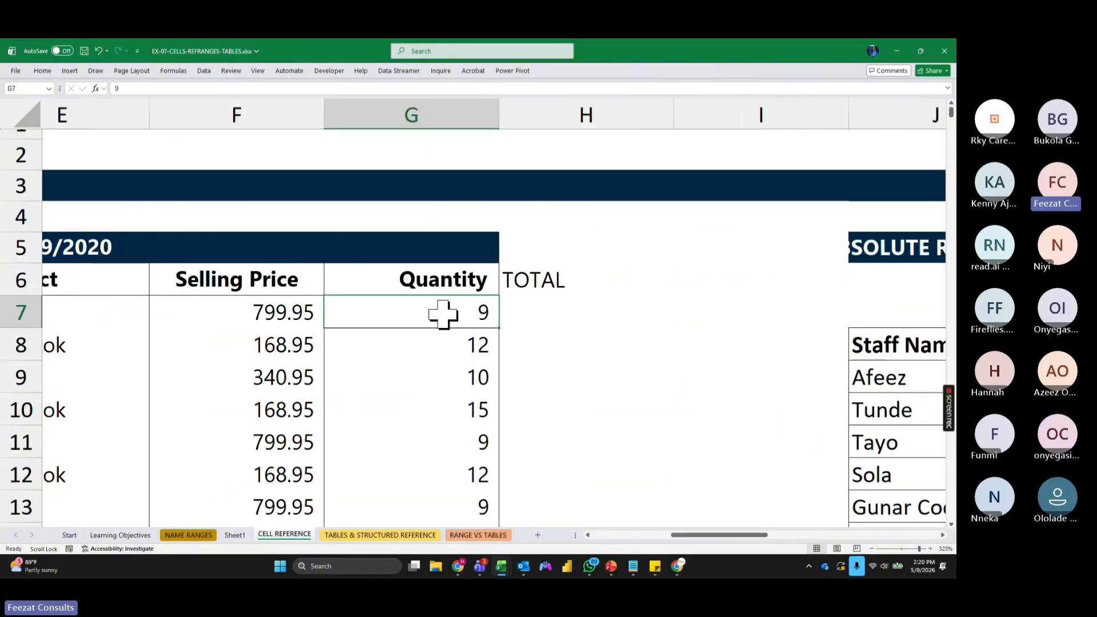
pyautogui.keyDown('ctrl'); pyautogui.scroll(3, 449, 314); pyautogui.keyUp('ctrl')
pyautogui.keyDown('ctrl'); pyautogui.scroll(1, 450, 321); pyautogui.keyUp('ctrl')
pyautogui.click(651, 254)
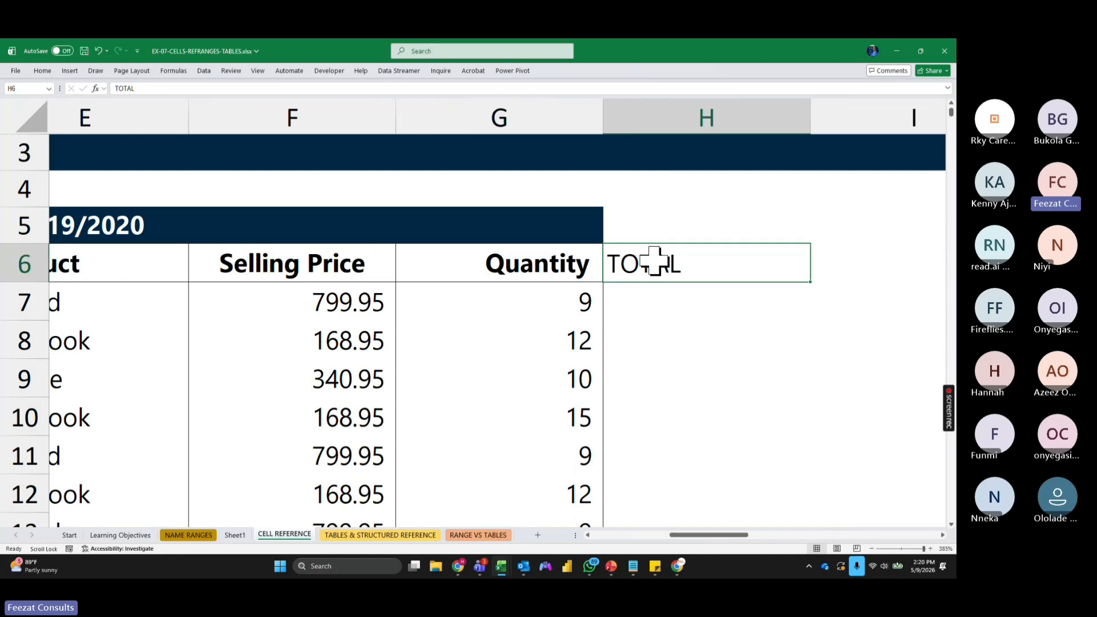
pyautogui.write('revenue')
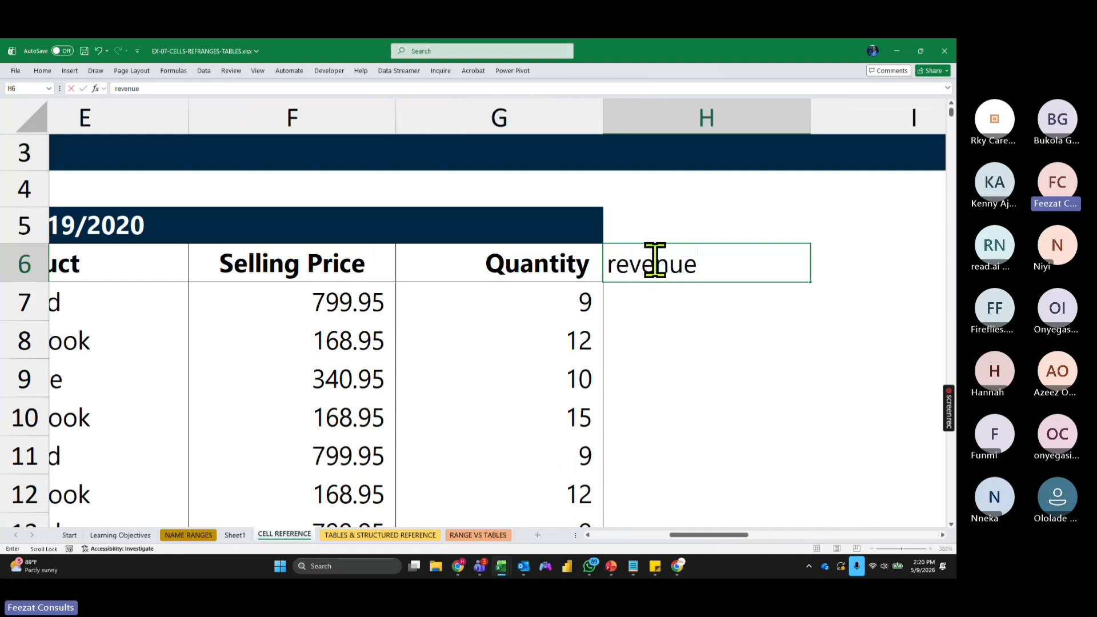
pyautogui.press('Return')
pyautogui.click(654, 261)
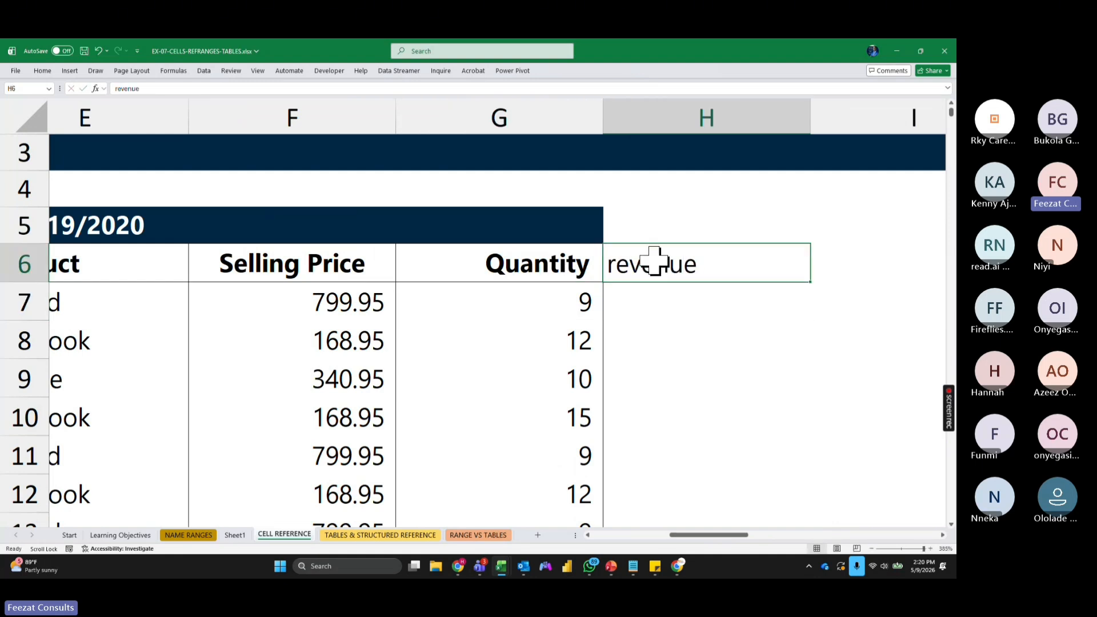
pyautogui.hotkey('ctrl', 'b')
pyautogui.scroll(1, 723, 374)
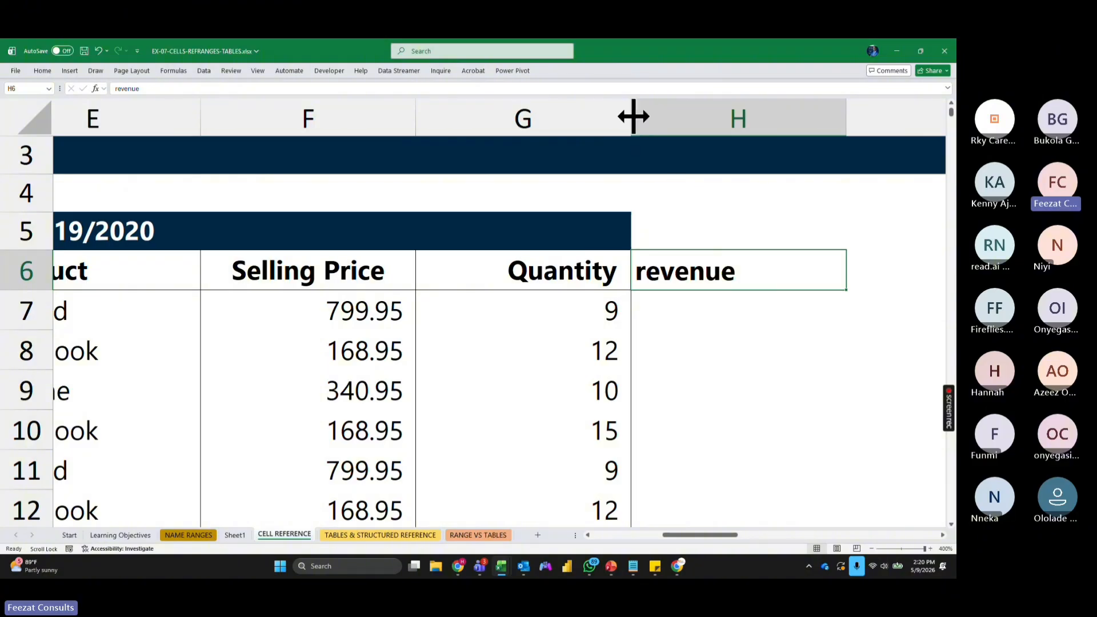
pyautogui.moveTo(633, 116); pyautogui.dragTo(507, 113)
# Step: Calculate the first sale's revenue in H7 by multiplying selling price by quantity with =F7*G7
pyautogui.click(549, 309)
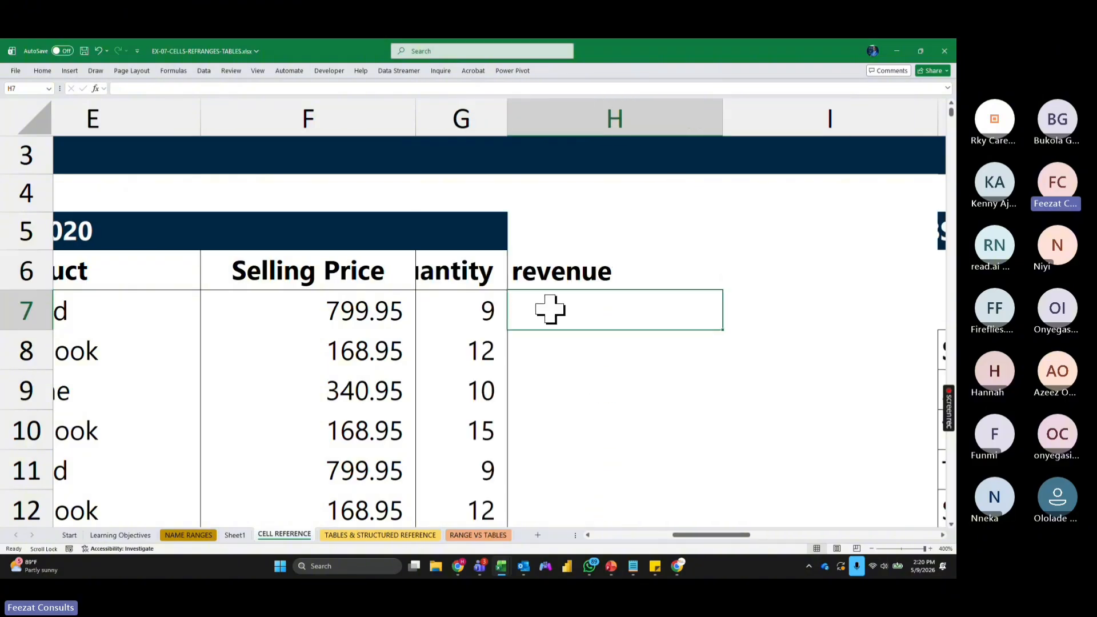
pyautogui.write('=')
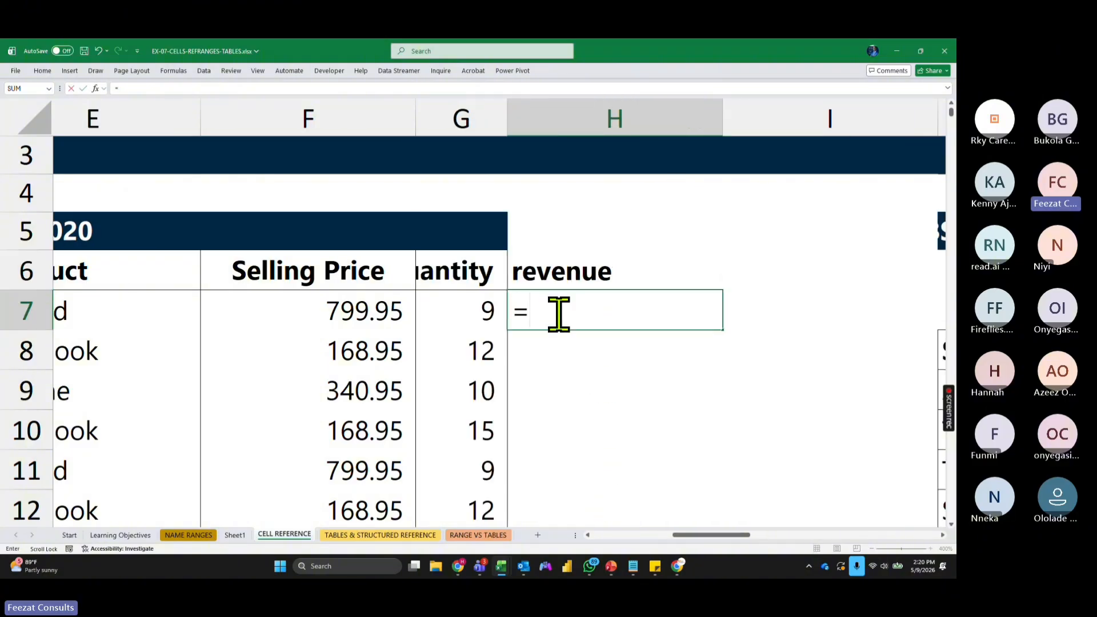
pyautogui.click(365, 310)
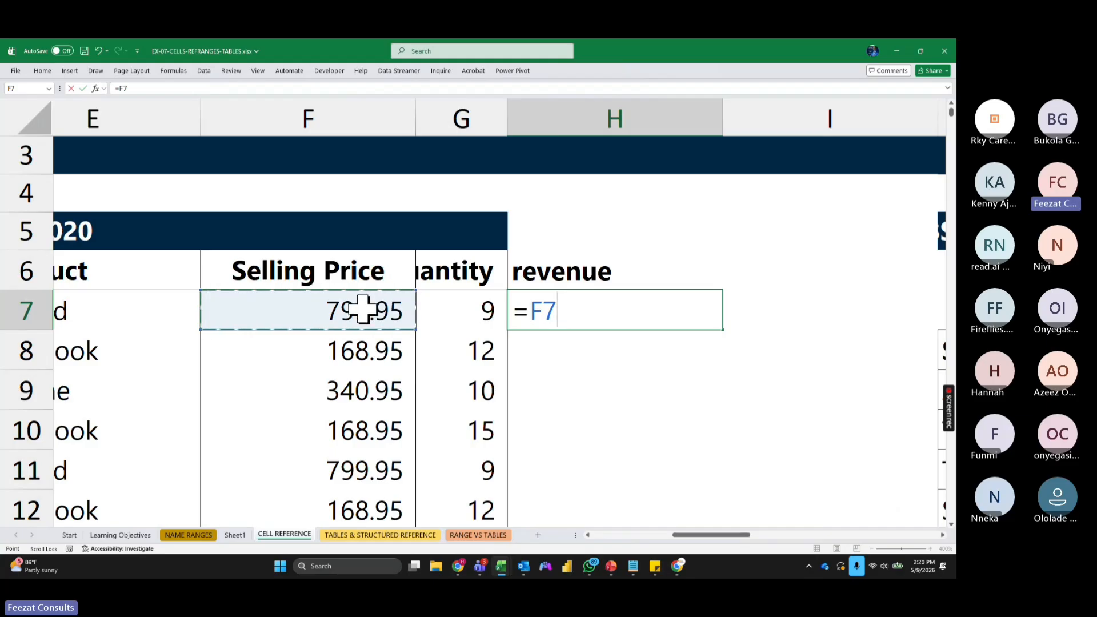
pyautogui.write('*')
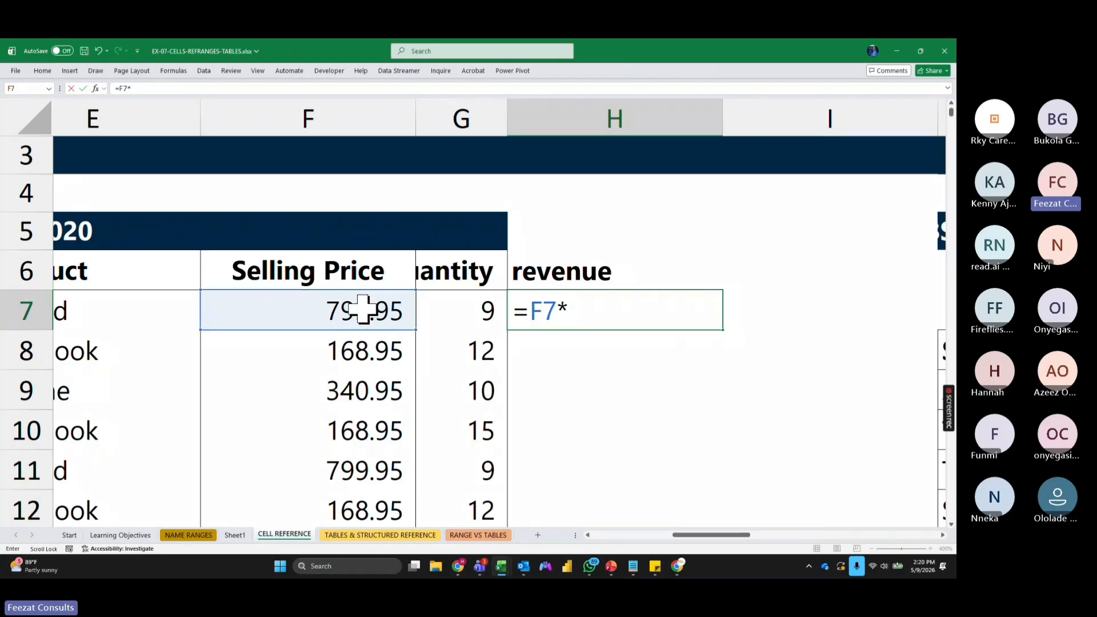
pyautogui.click(469, 313)
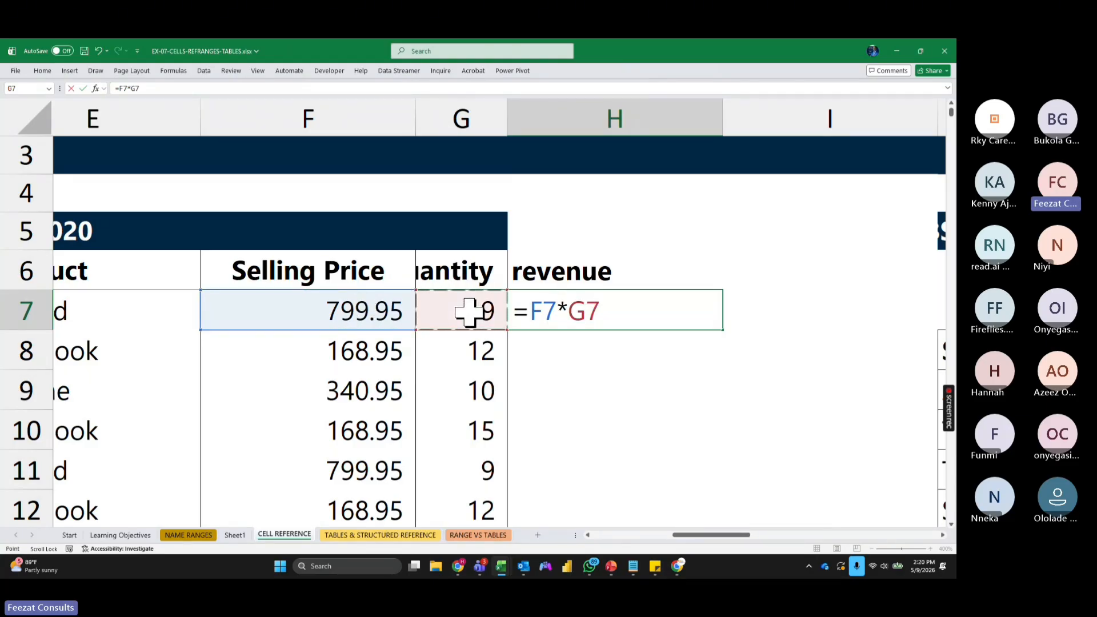
pyautogui.press('Return')
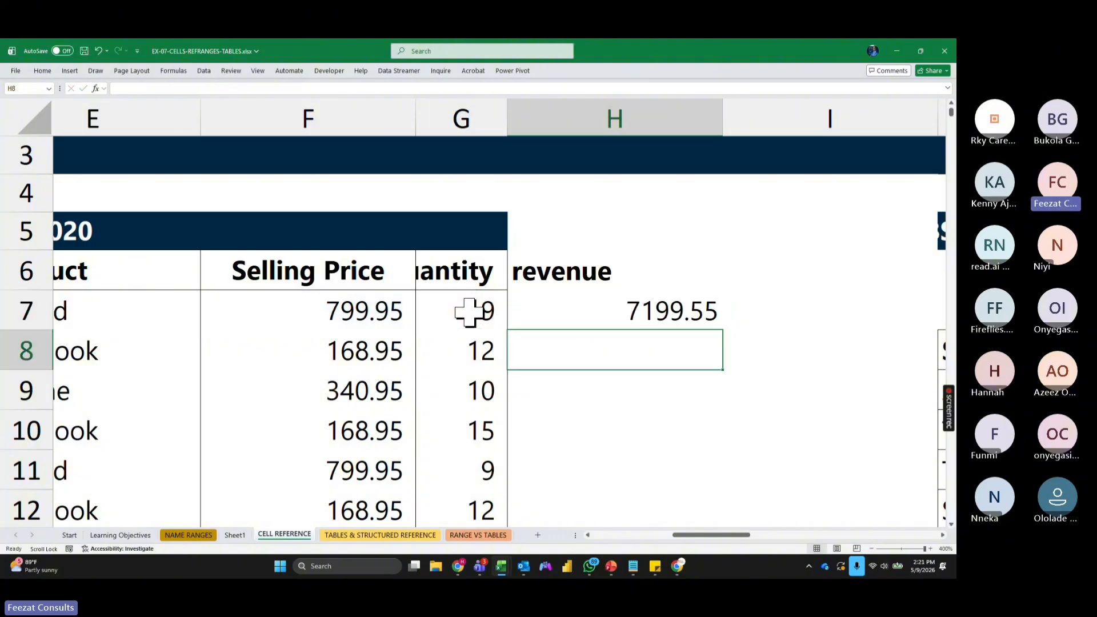
# Step: Fill the H7 formula down the revenue column and check the copied formulas in H8 to H10
pyautogui.click(524, 312)
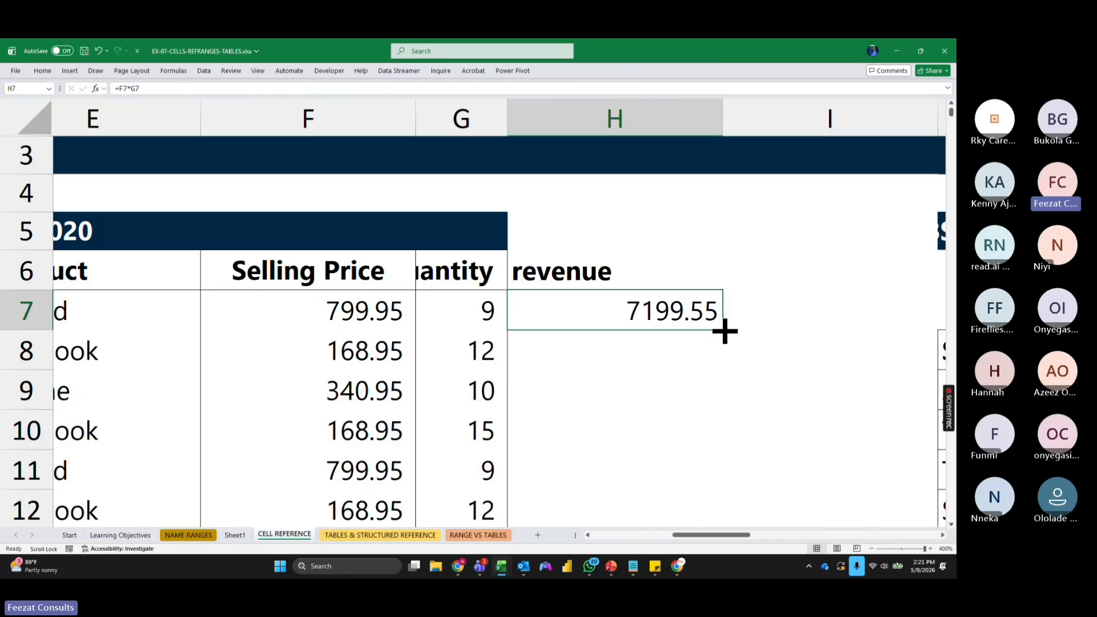
pyautogui.moveTo(725, 331); pyautogui.dragTo(725, 331)
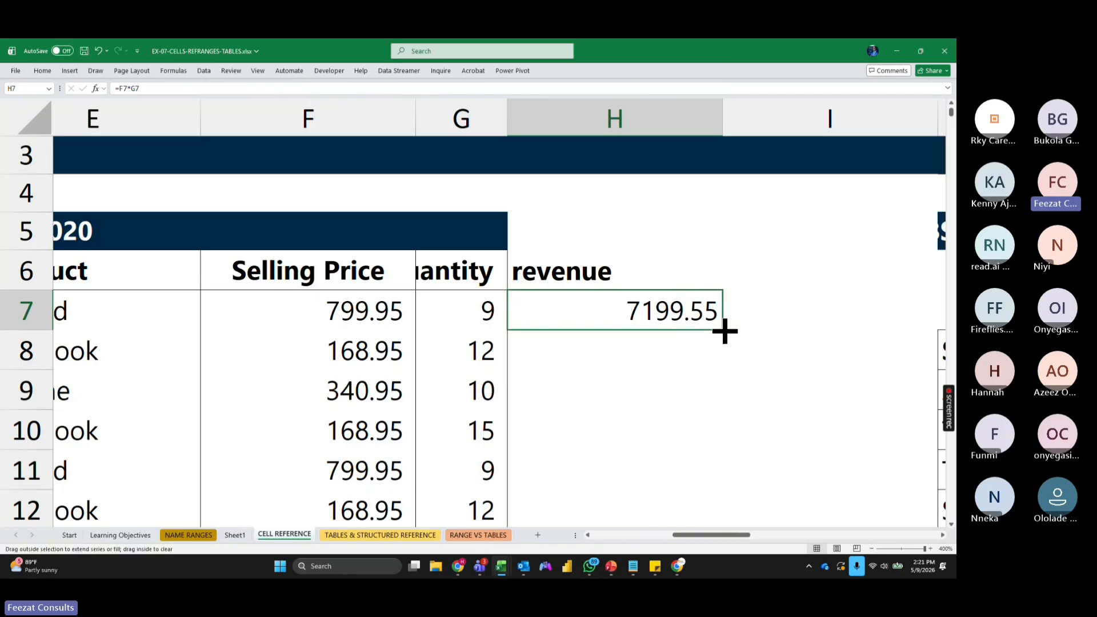
pyautogui.doubleClick(724, 331)
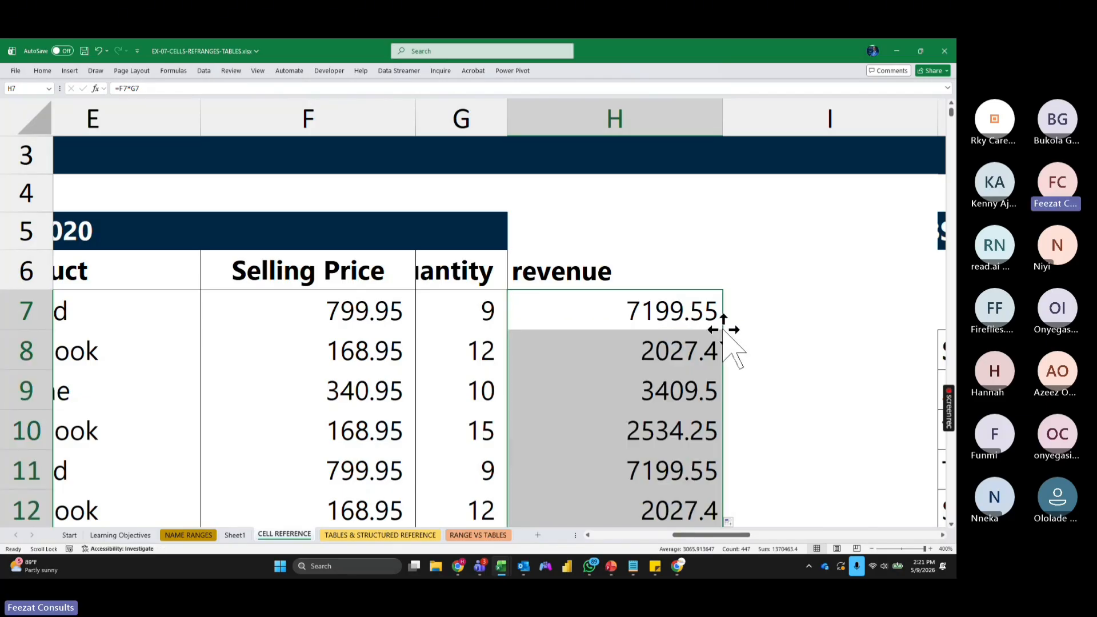
pyautogui.click(626, 359)
pyautogui.click(638, 394)
pyautogui.click(644, 434)
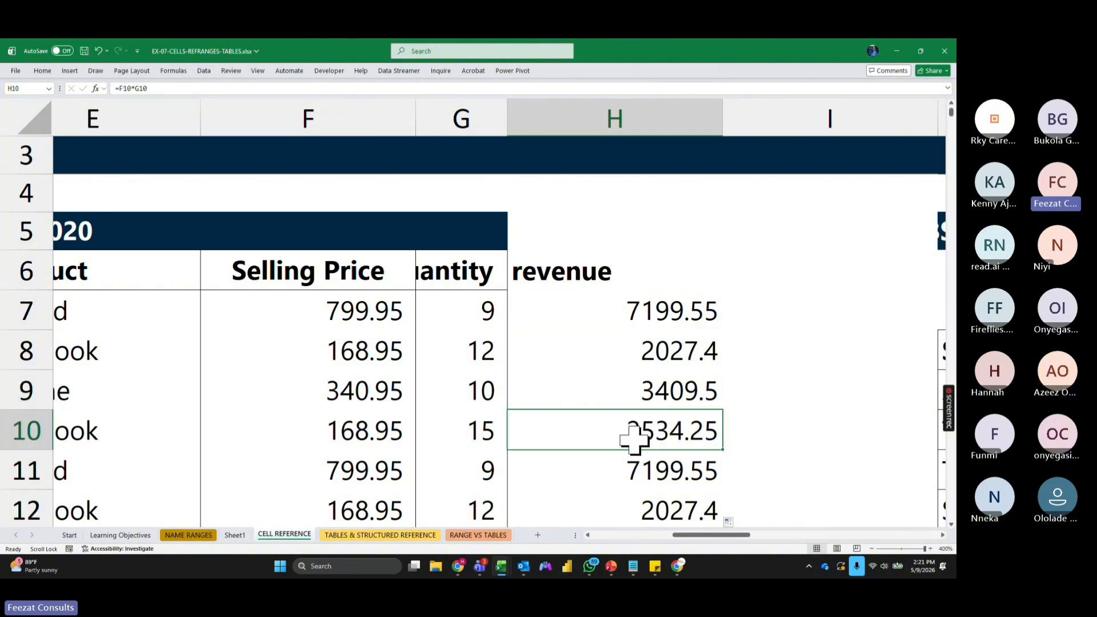
# Step: Inspect the revenue formulas in H8 to H11 to see how their price and quantity references follow each row
pyautogui.doubleClick(632, 350)
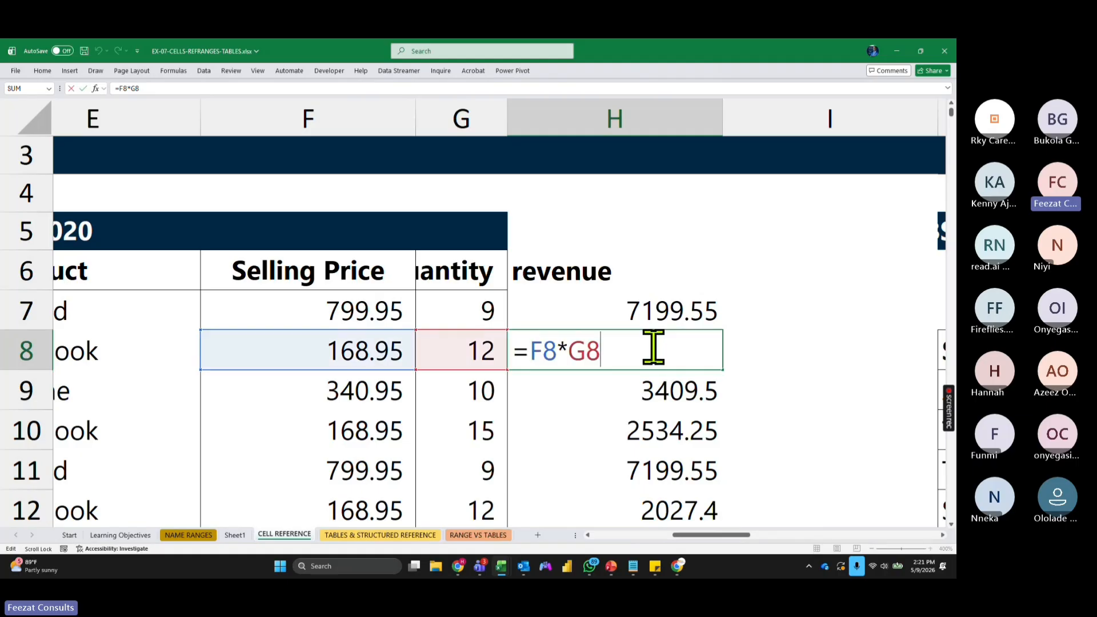
pyautogui.press('Escape')
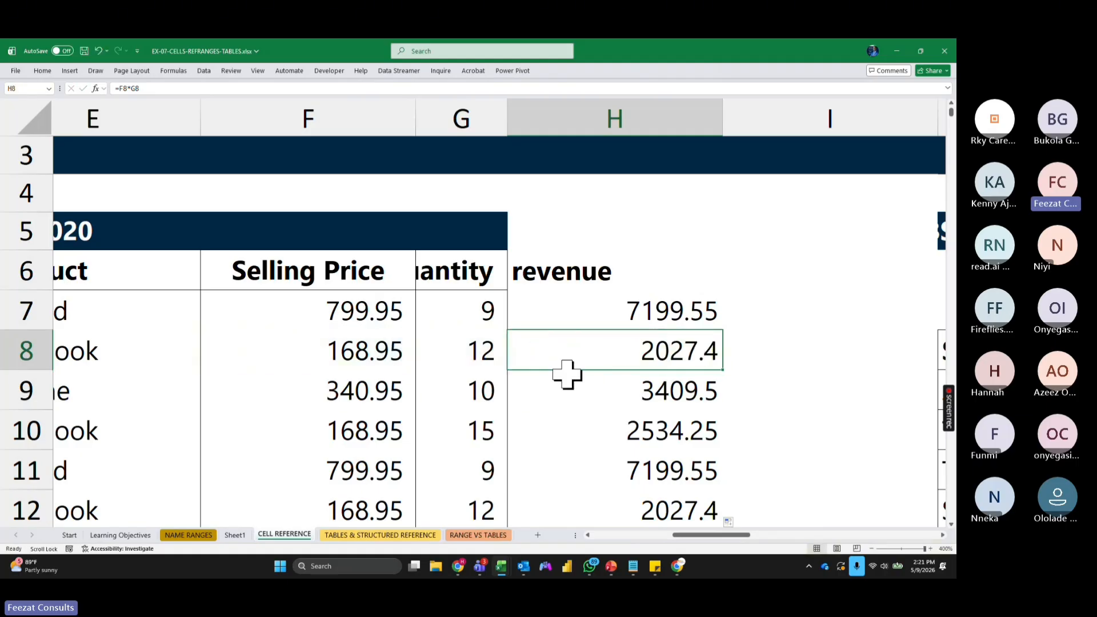
pyautogui.doubleClick(591, 387)
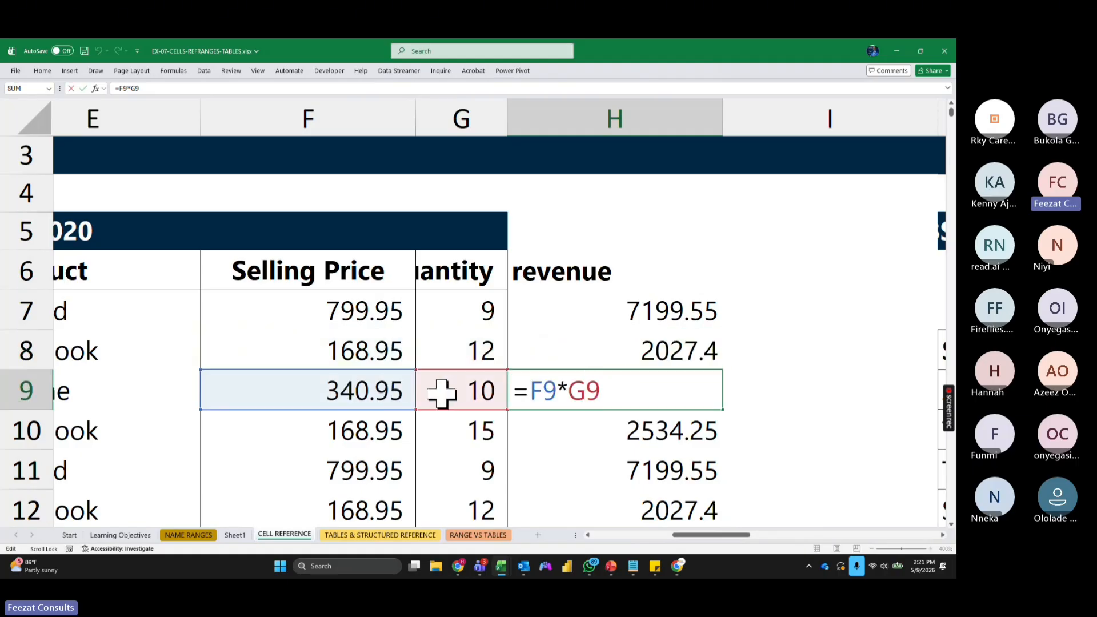
pyautogui.press('Escape')
pyautogui.doubleClick(680, 429)
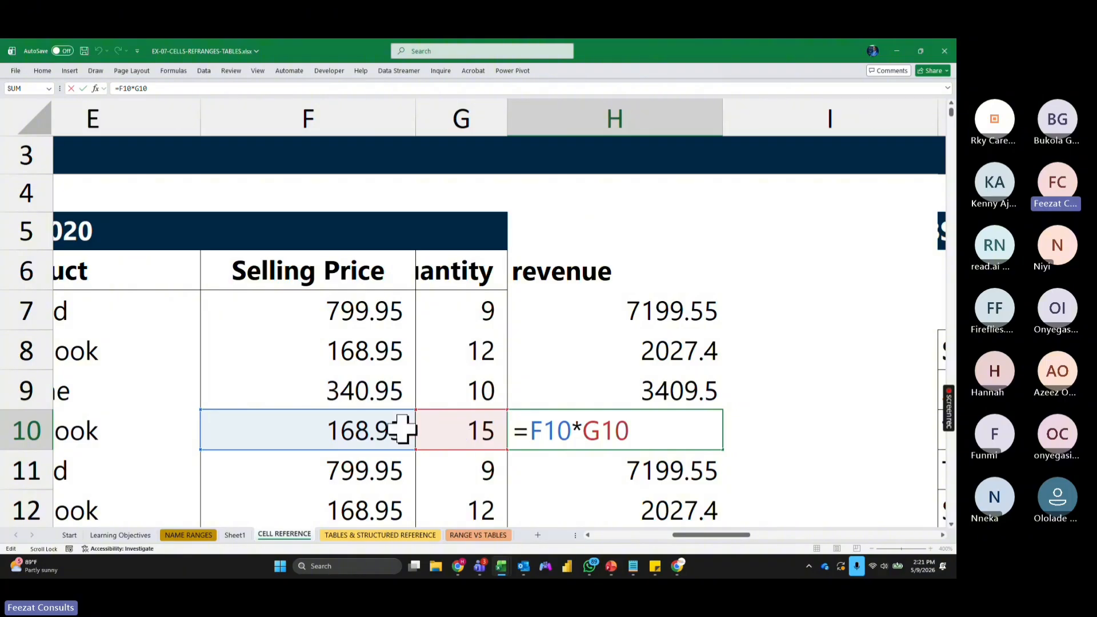
pyautogui.press('Escape')
pyautogui.doubleClick(632, 459)
pyautogui.press('Escape')
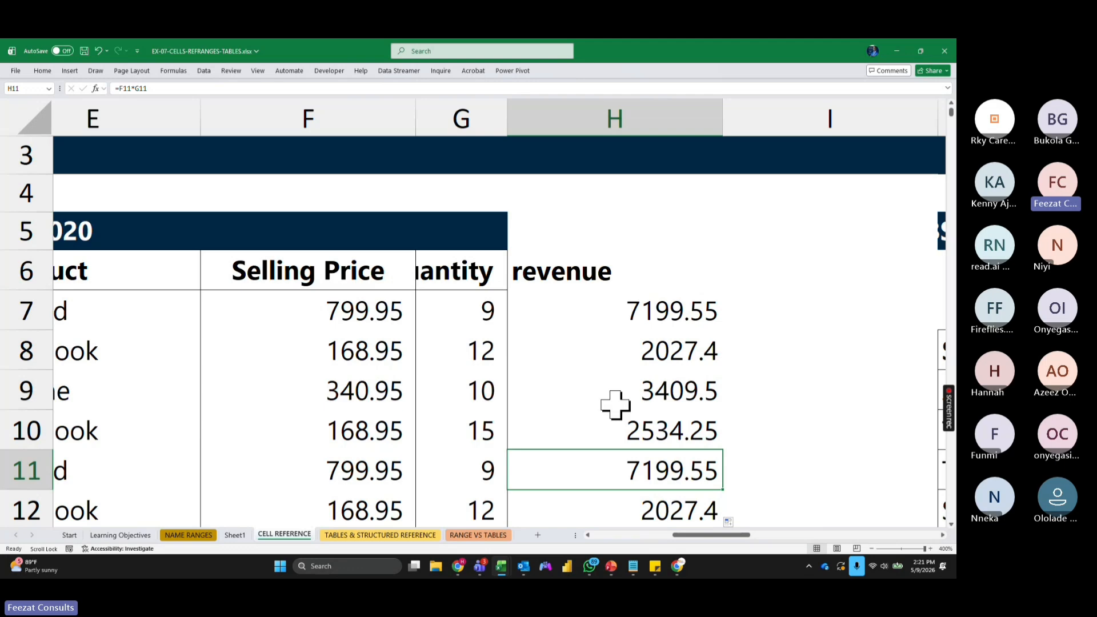
# Step: Enter the note "Does not change - Lock" in O7 beside ABSOLUTE in the cell reference list
pyautogui.scroll(1, 615, 405)
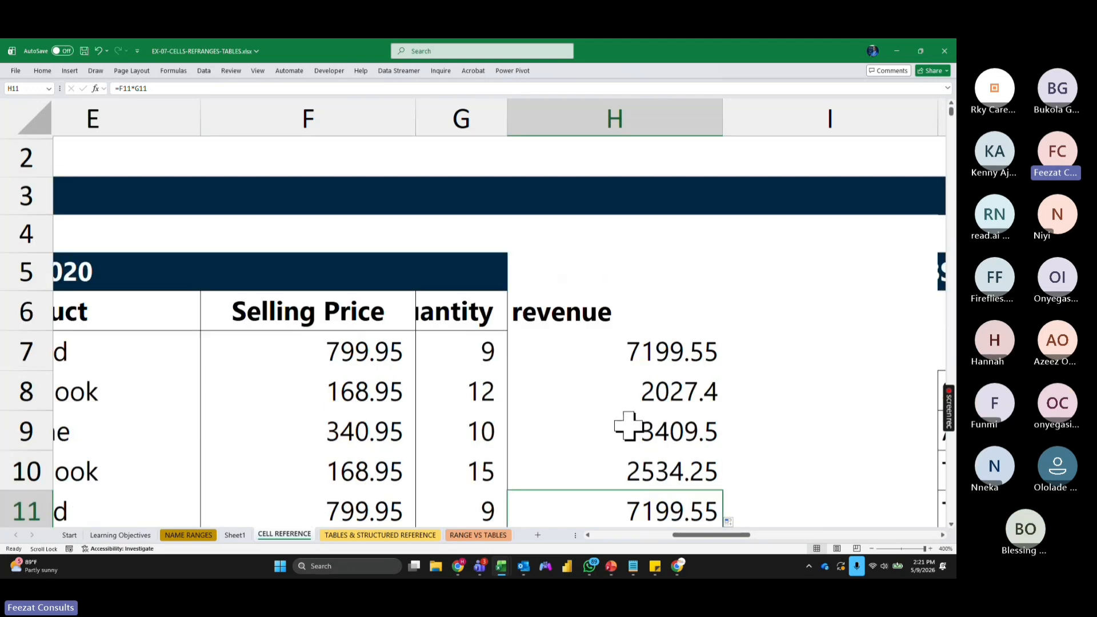
pyautogui.moveTo(702, 535); pyautogui.dragTo(840, 537)
pyautogui.click(573, 352)
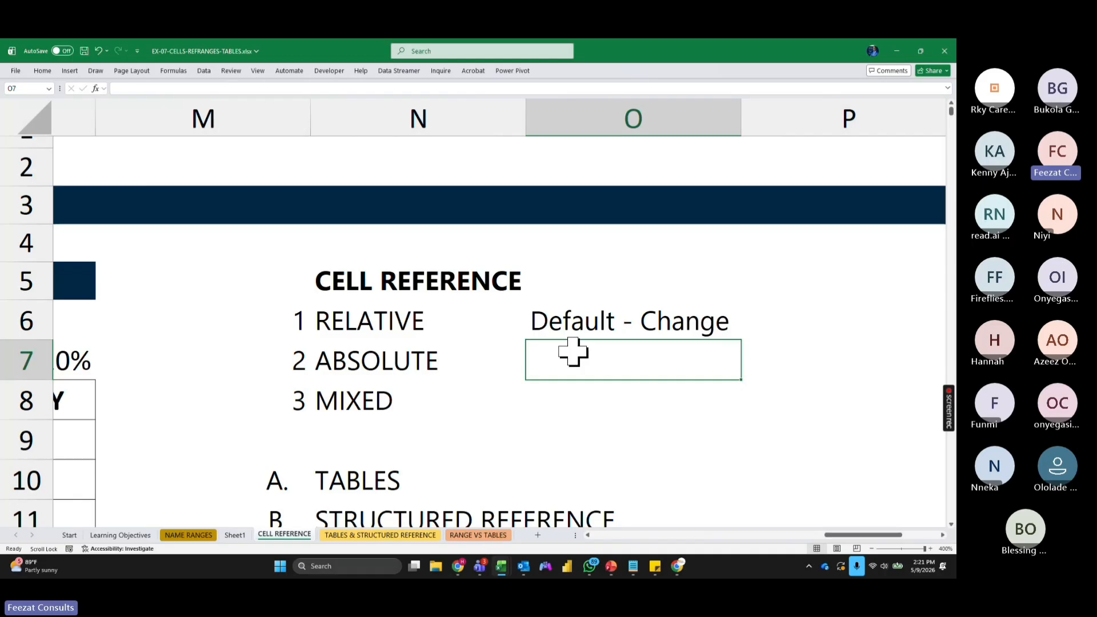
pyautogui.write('Does ')
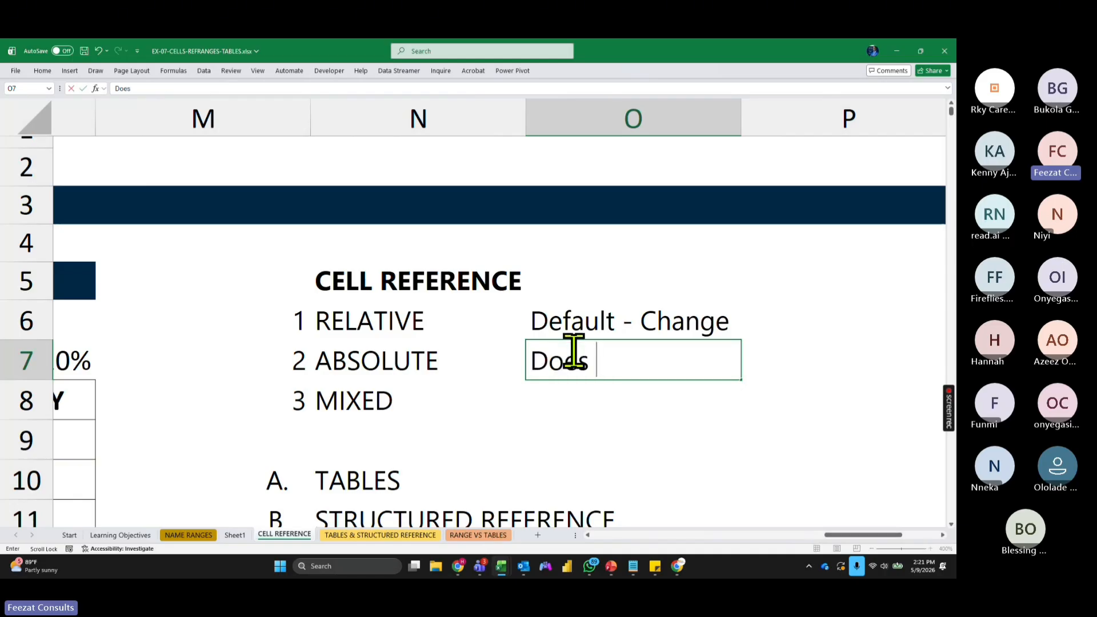
pyautogui.write('not chan')
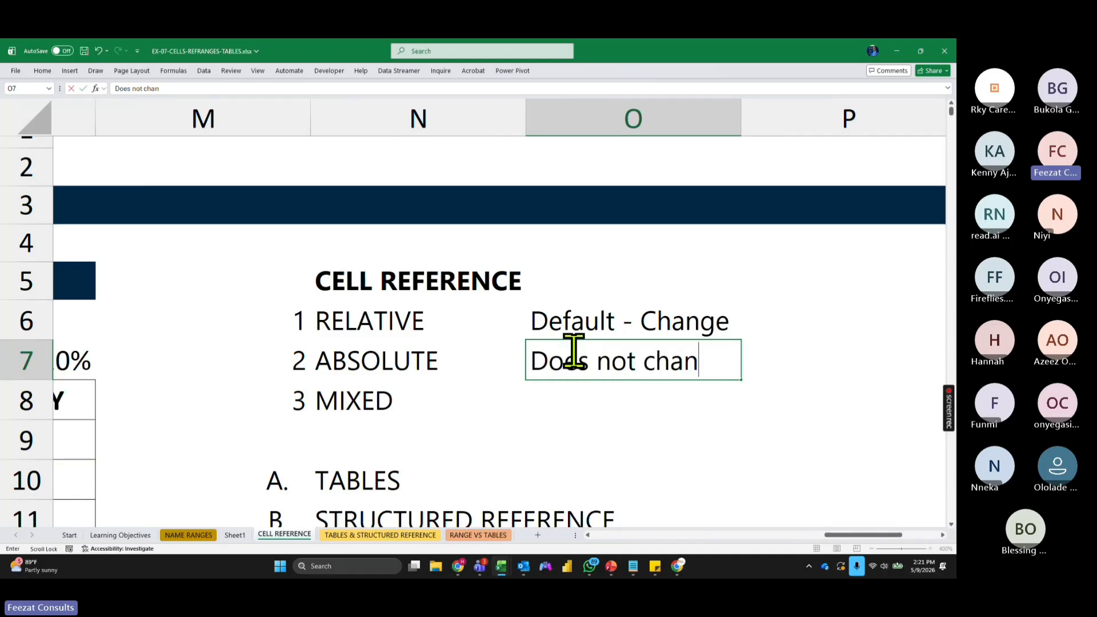
pyautogui.write('ge - Lock')
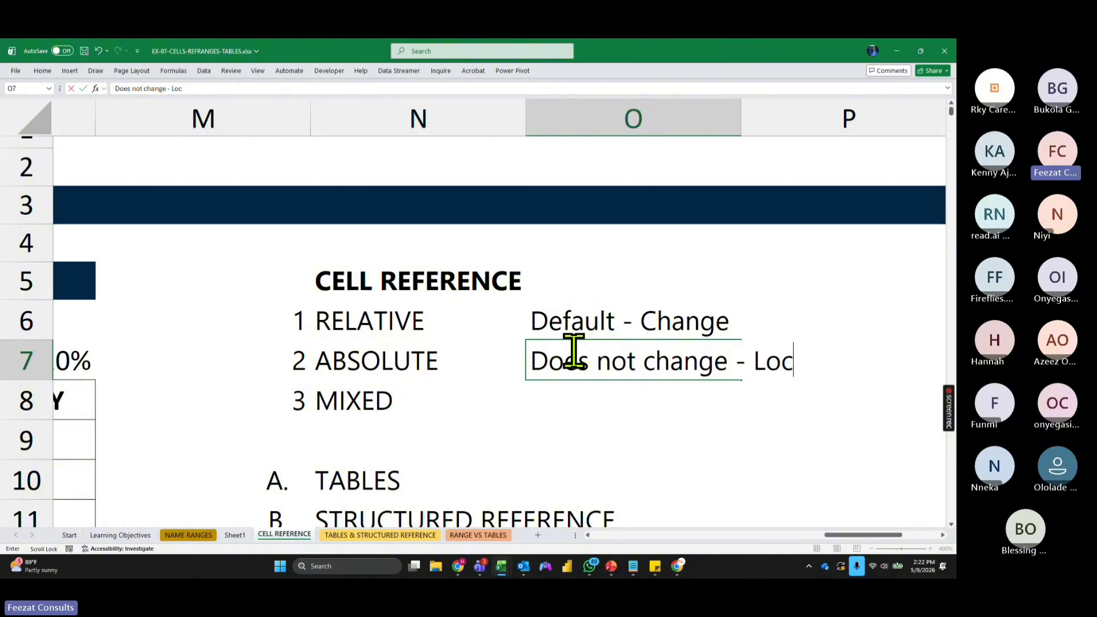
pyautogui.press('Tab')
pyautogui.press('Tab')
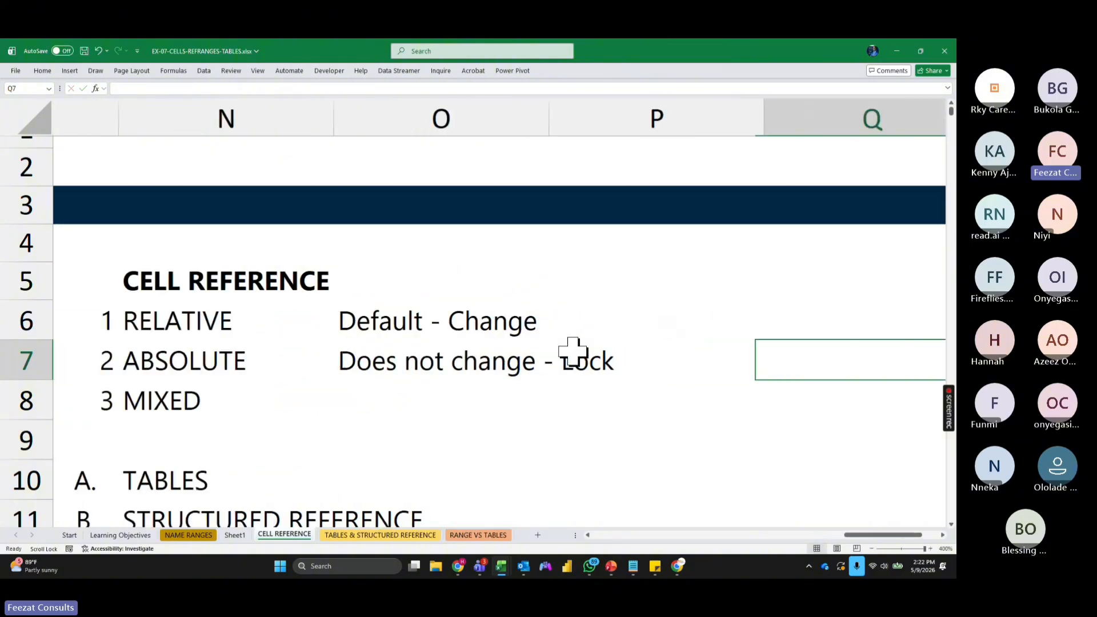
# Step: Enter the absolute reference example $A$1 in P7, in the ABSOLUTE row
pyautogui.click(640, 361)
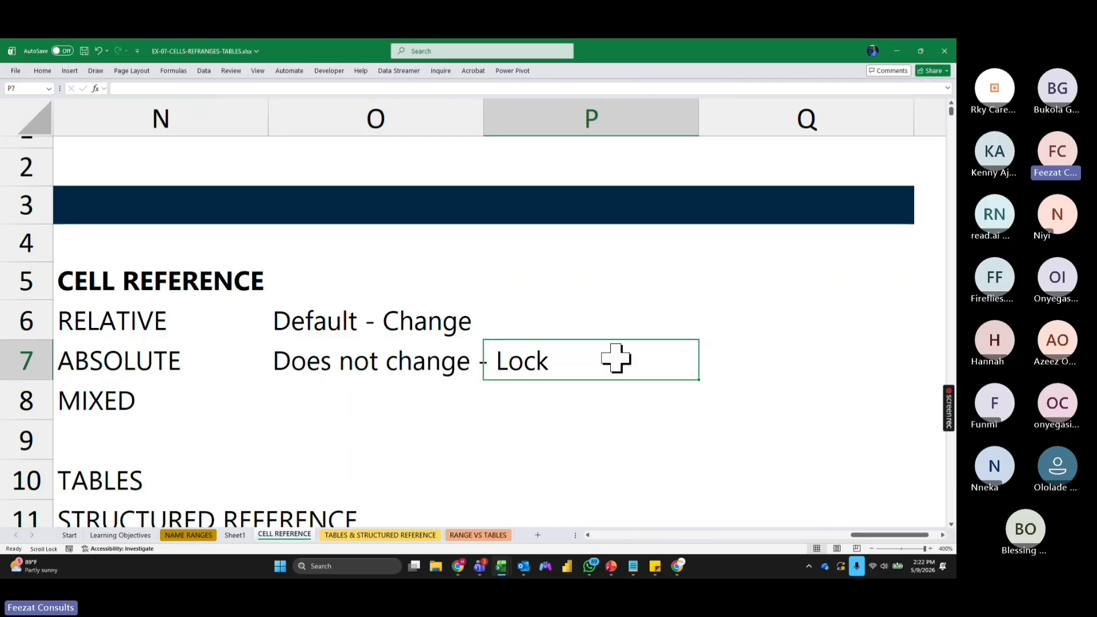
pyautogui.write('$a1$')
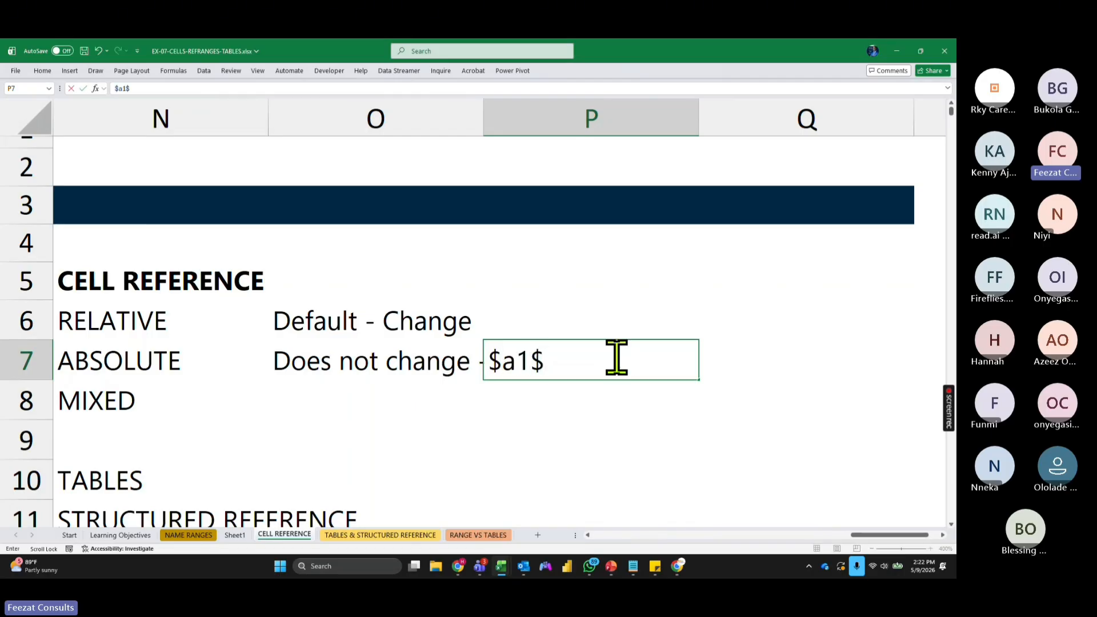
pyautogui.press('BackSpace')
pyautogui.press('BackSpace')
pyautogui.press('BackSpace')
pyautogui.write('A!')
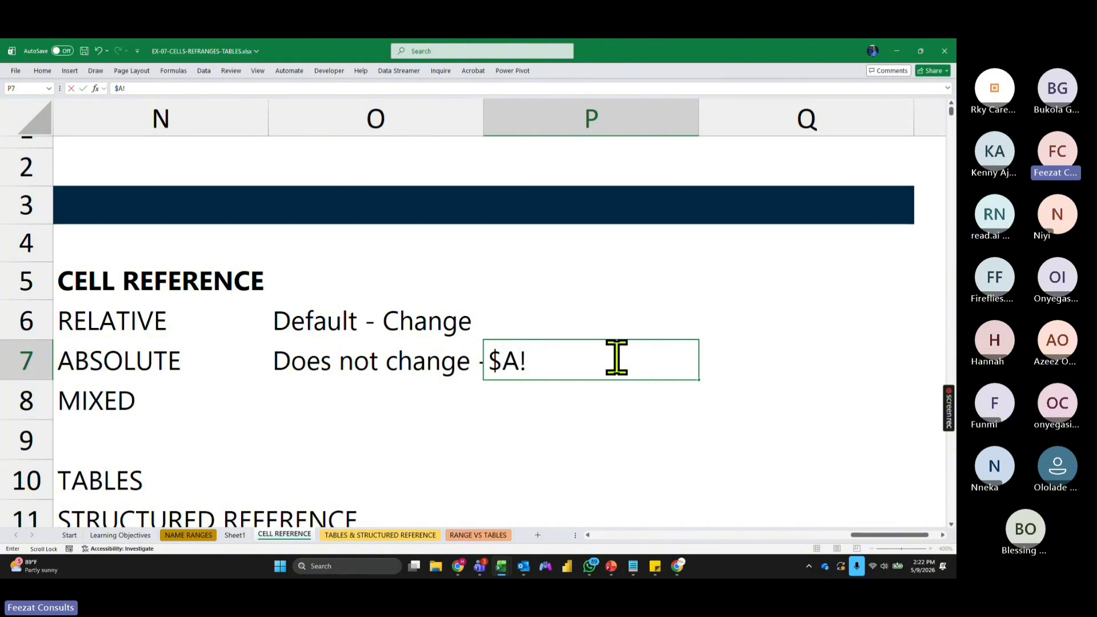
pyautogui.press('BackSpace')
pyautogui.write('1')
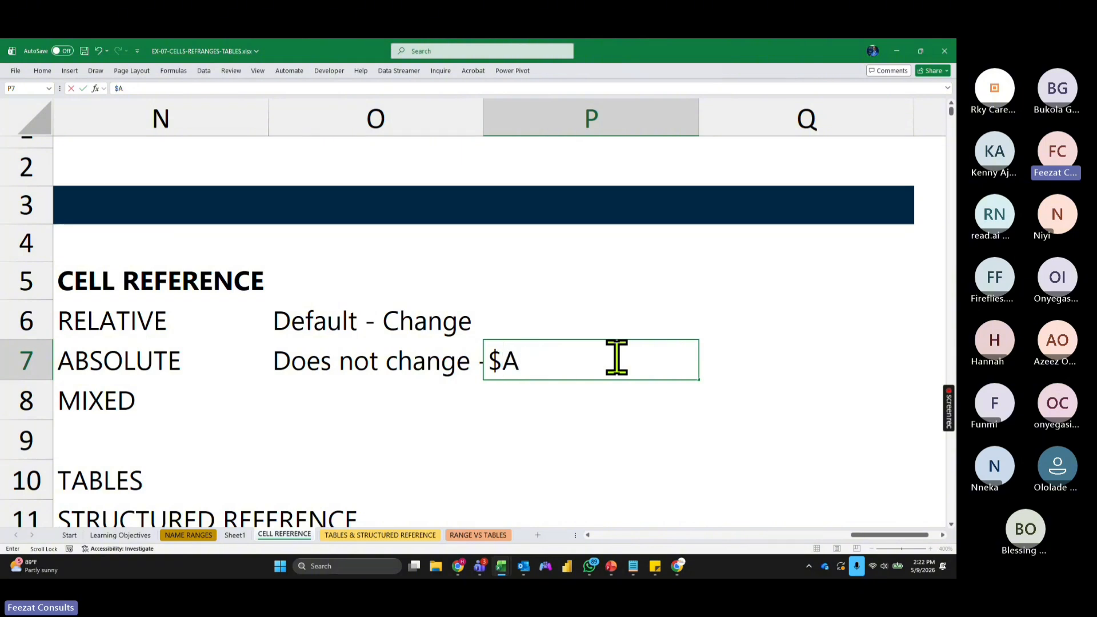
pyautogui.write('$')
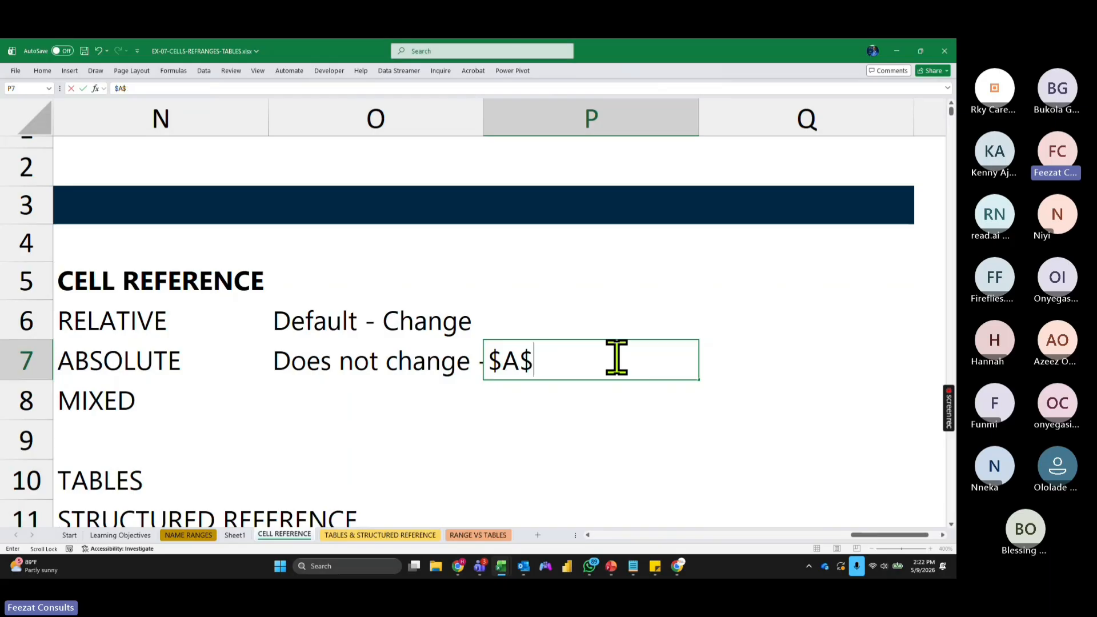
pyautogui.write('!1')
pyautogui.press('Return')
# Step: Right-align the $A$1 example in P7
pyautogui.click(595, 360)
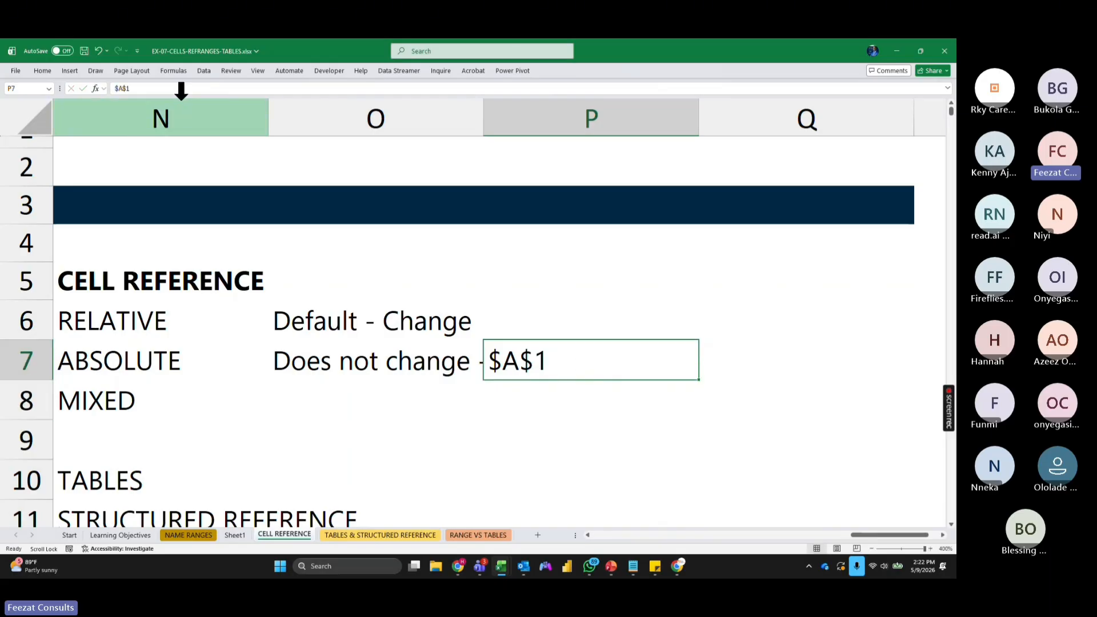
pyautogui.click(41, 71)
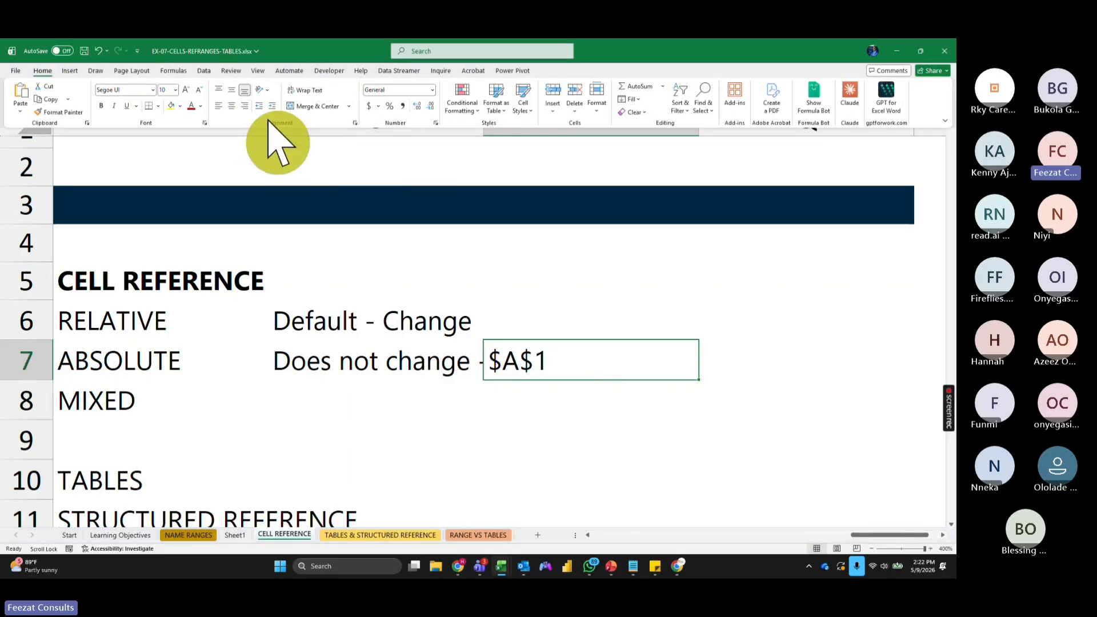
pyautogui.click(245, 106)
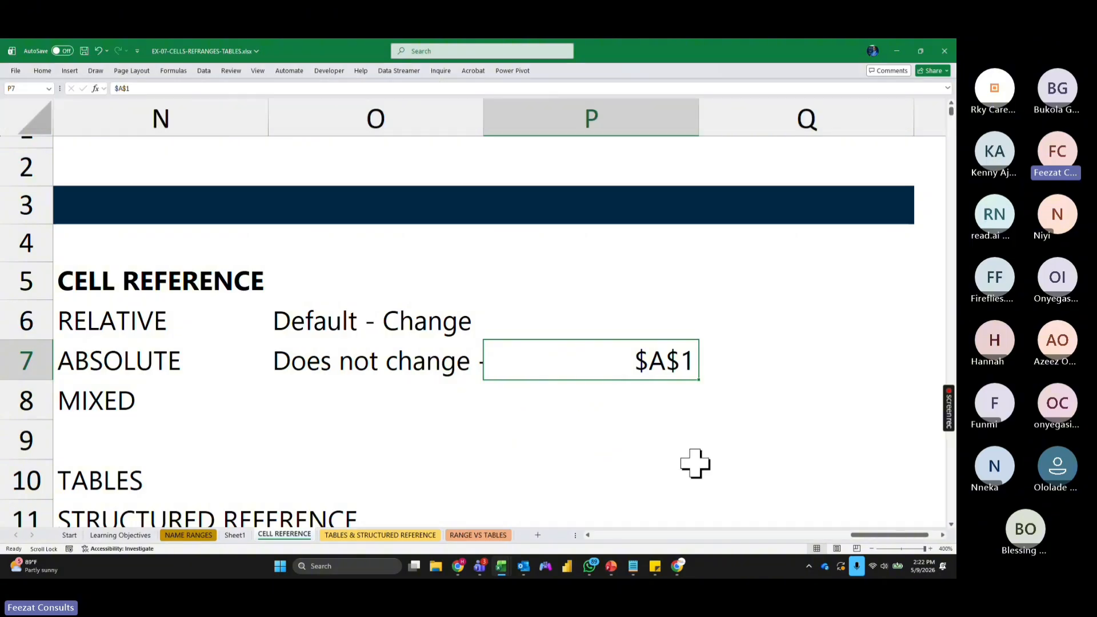
# Step: Note the absolute reference shortcut in Q7 as "F4 - F4/FN"
pyautogui.moveTo(854, 535); pyautogui.dragTo(837, 535)
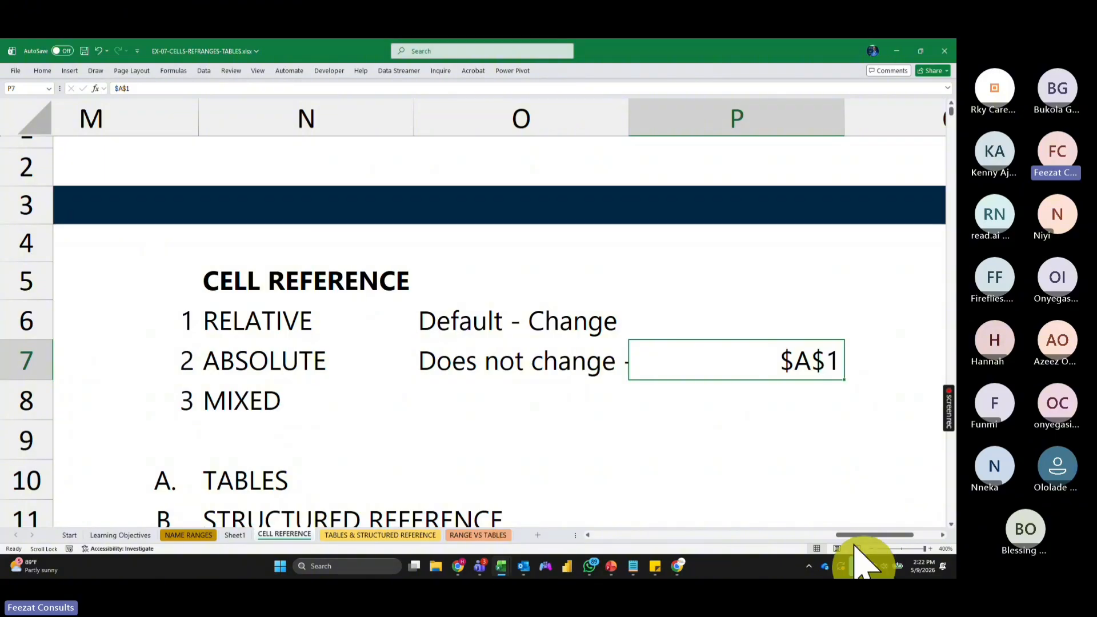
pyautogui.hscroll(1, 846, 537)
pyautogui.click(726, 364)
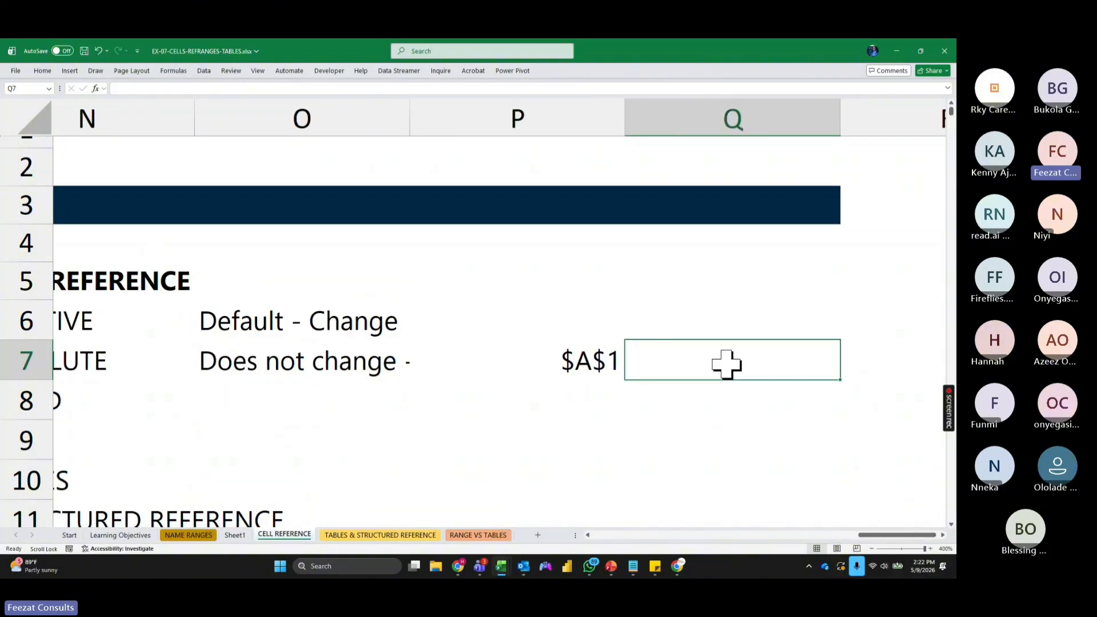
pyautogui.write('F4')
pyautogui.click(724, 434)
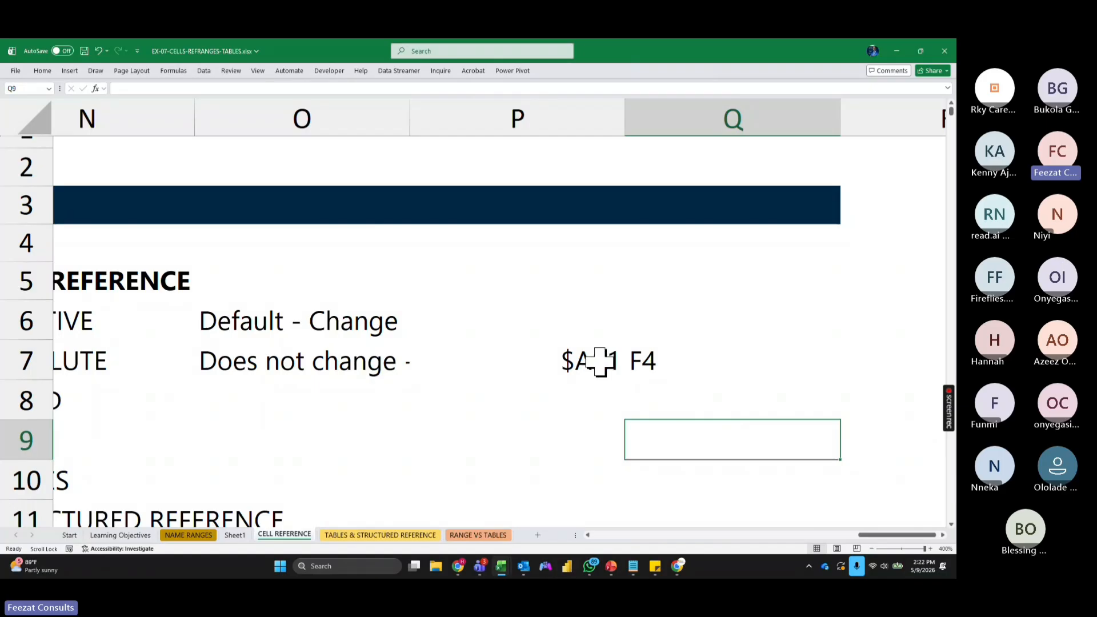
pyautogui.doubleClick(720, 363)
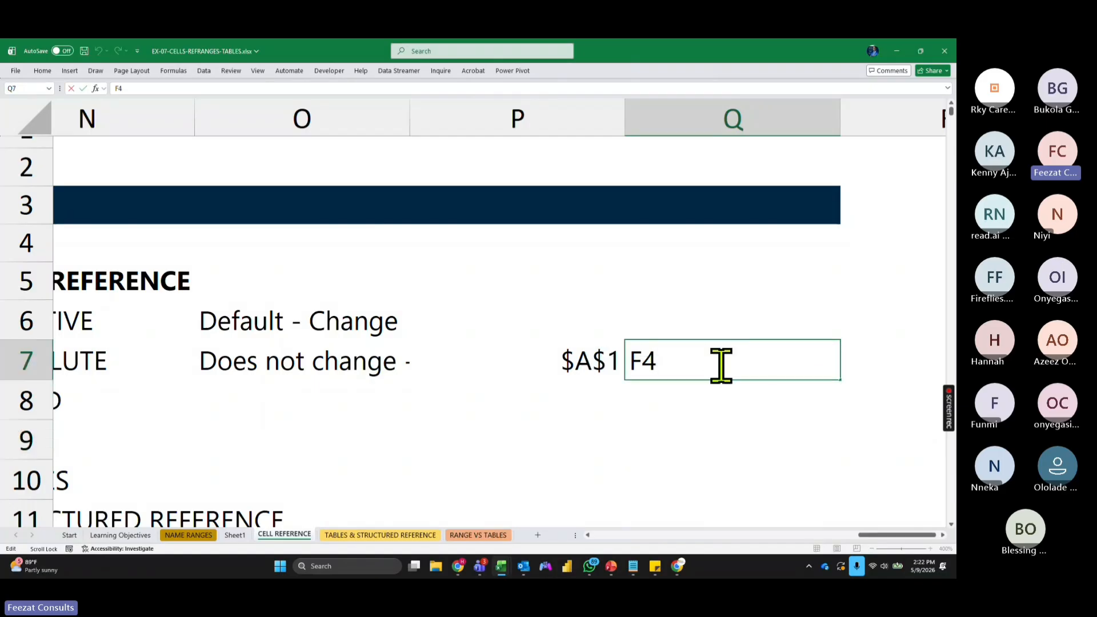
pyautogui.write('- F4')
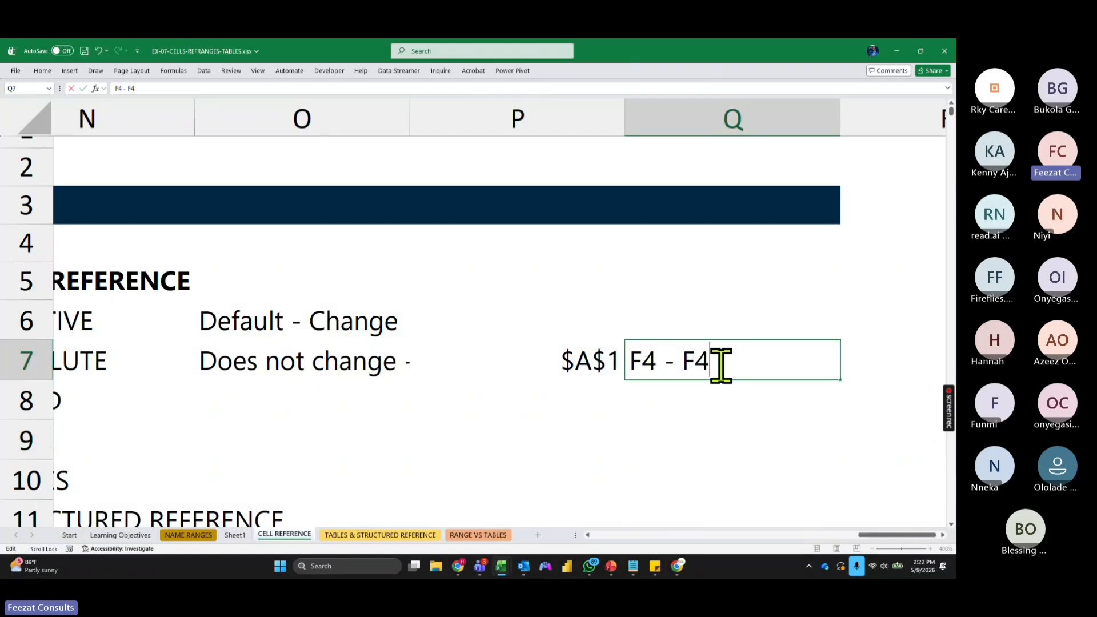
pyautogui.write('/FN')
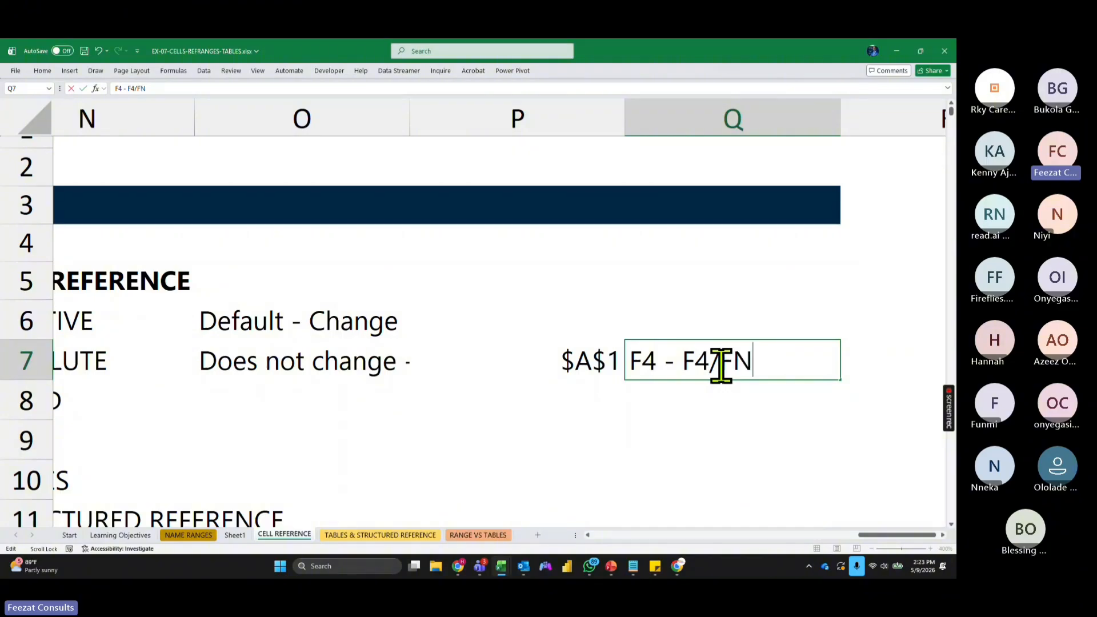
pyautogui.press('Return')
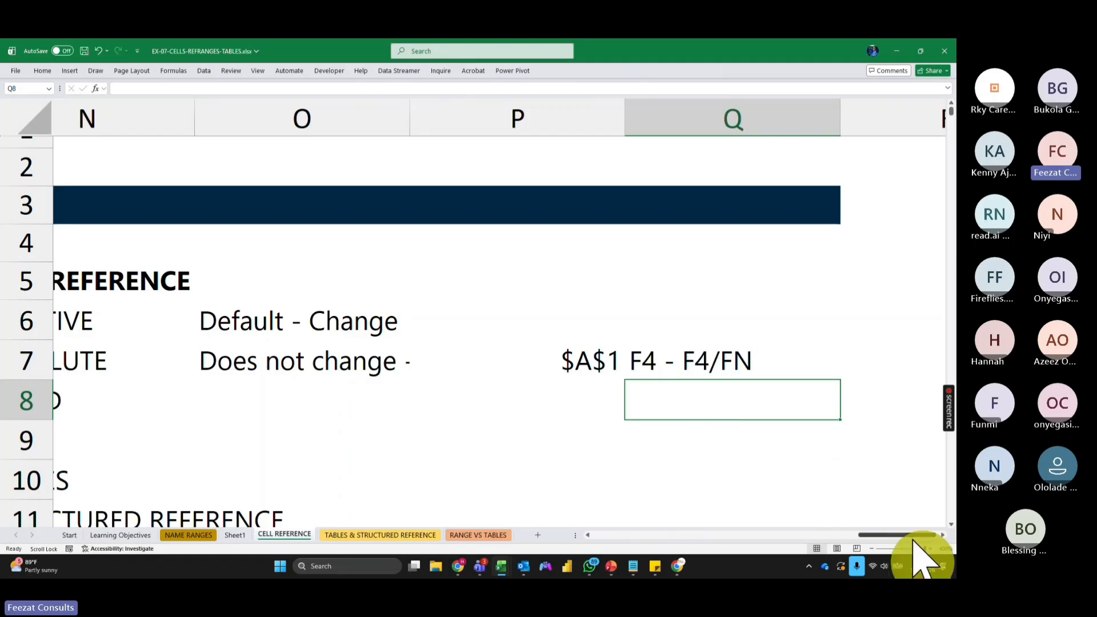
# Step: Format the salaries in K9:K18 of the Absolute Reference table as dollar accounting values without decimals
pyautogui.moveTo(914, 537); pyautogui.dragTo(797, 532)
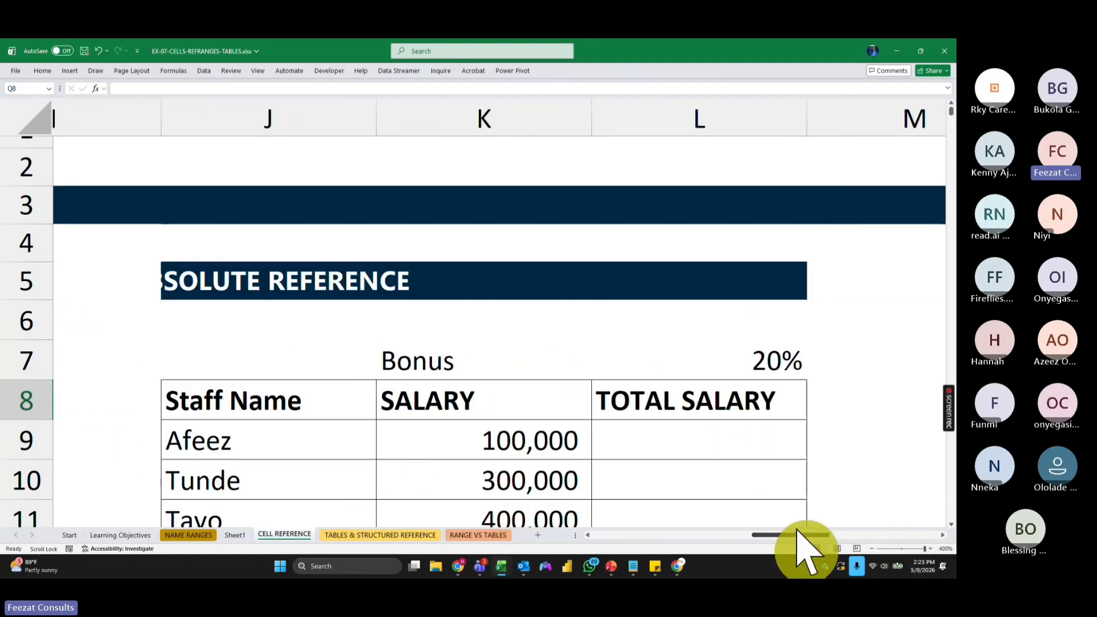
pyautogui.scroll(-3, 751, 468)
pyautogui.scroll(1, 752, 468)
pyautogui.scroll(-1, 752, 468)
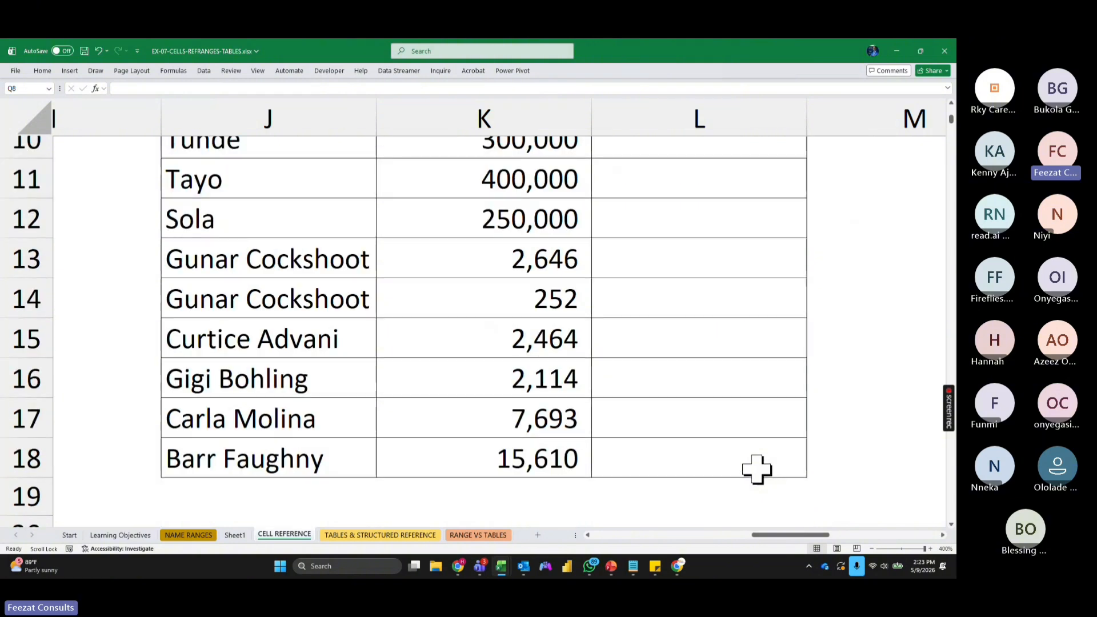
pyautogui.keyDown('ctrl'); pyautogui.scroll(-3, 755, 469); pyautogui.keyUp('ctrl')
pyautogui.keyDown('ctrl'); pyautogui.scroll(-1, 757, 467); pyautogui.keyUp('ctrl')
pyautogui.scroll(1, 757, 467)
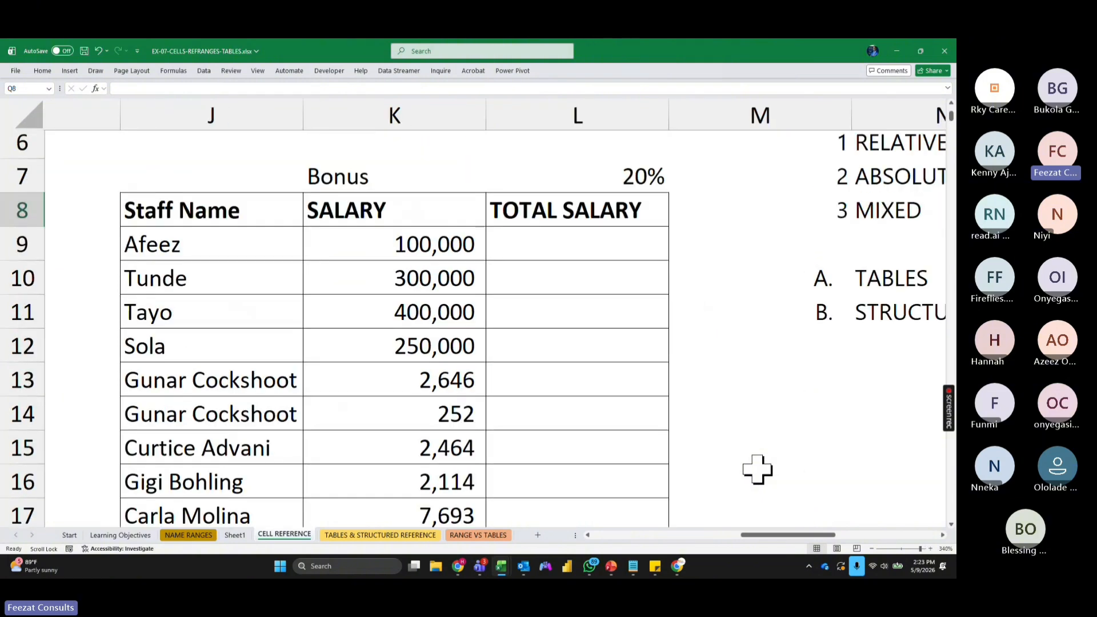
pyautogui.click(547, 220)
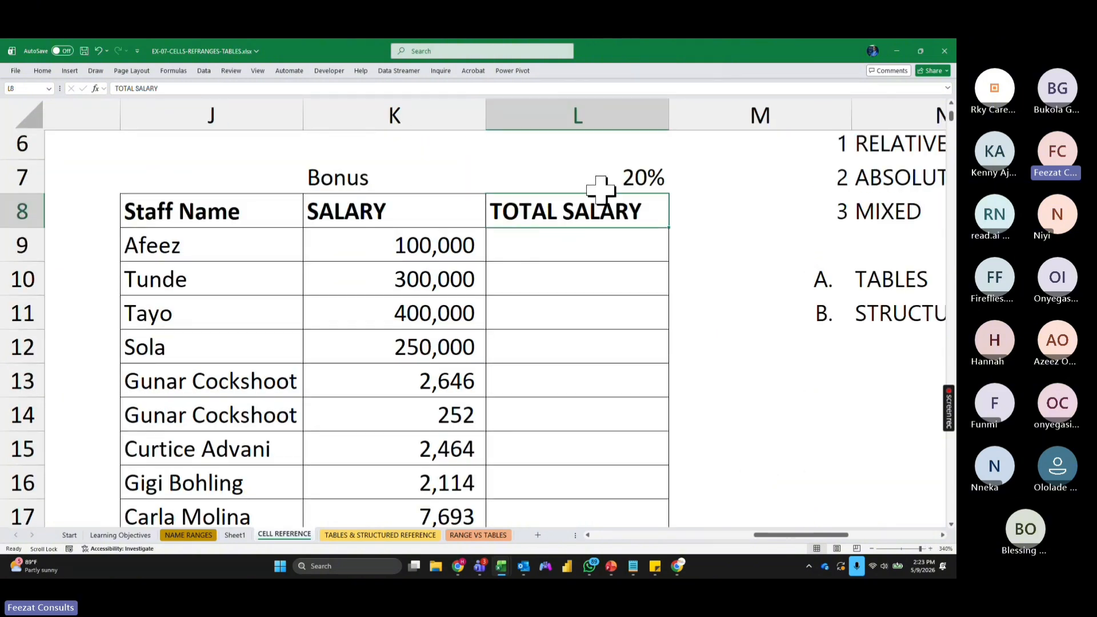
pyautogui.moveTo(441, 245); pyautogui.dragTo(436, 453)
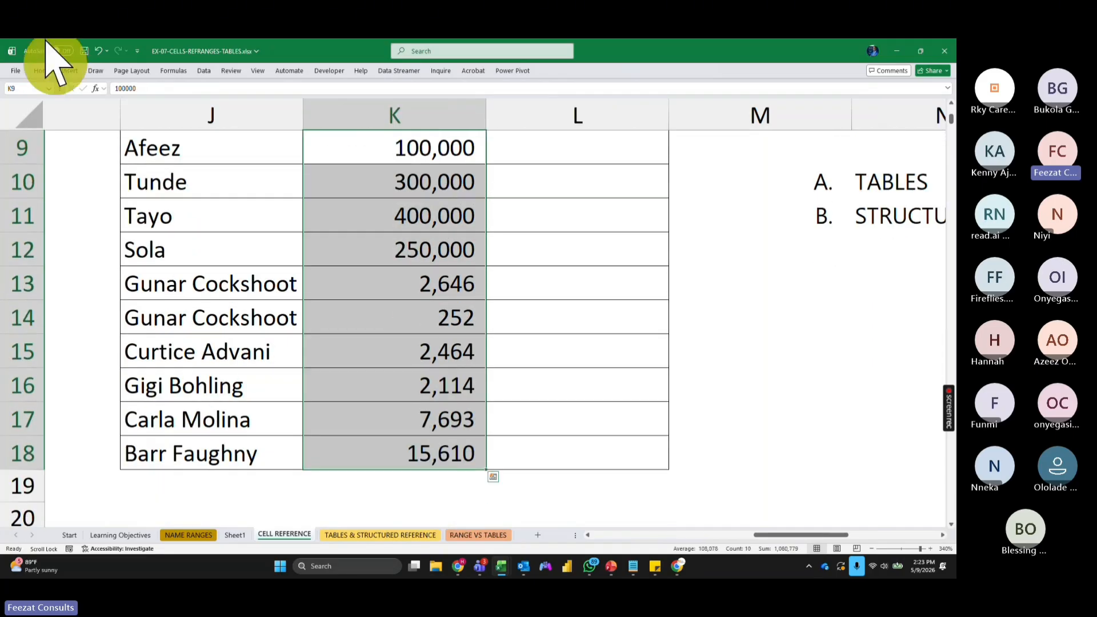
pyautogui.click(42, 71)
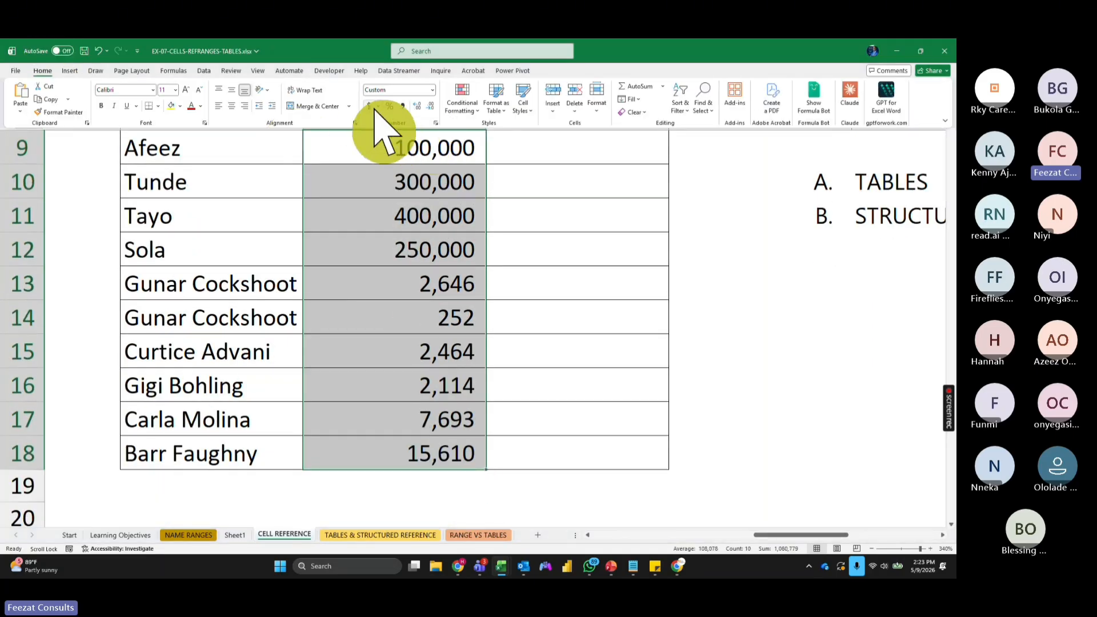
pyautogui.click(368, 106)
pyautogui.click(431, 107)
pyautogui.click(431, 106)
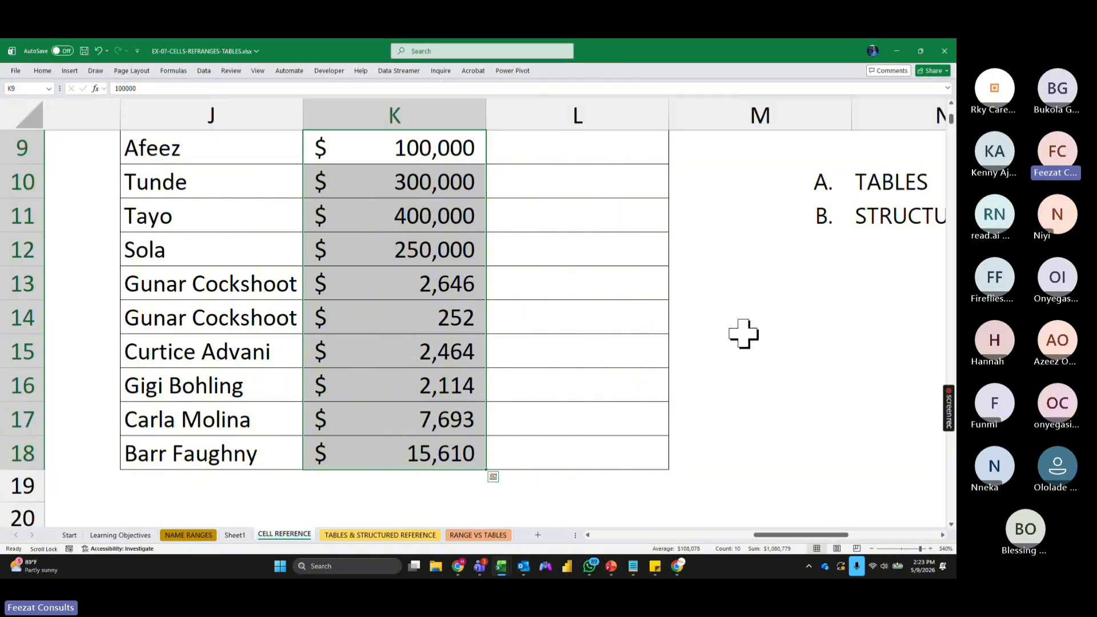
pyautogui.scroll(1, 744, 333)
pyautogui.scroll(-1, 743, 334)
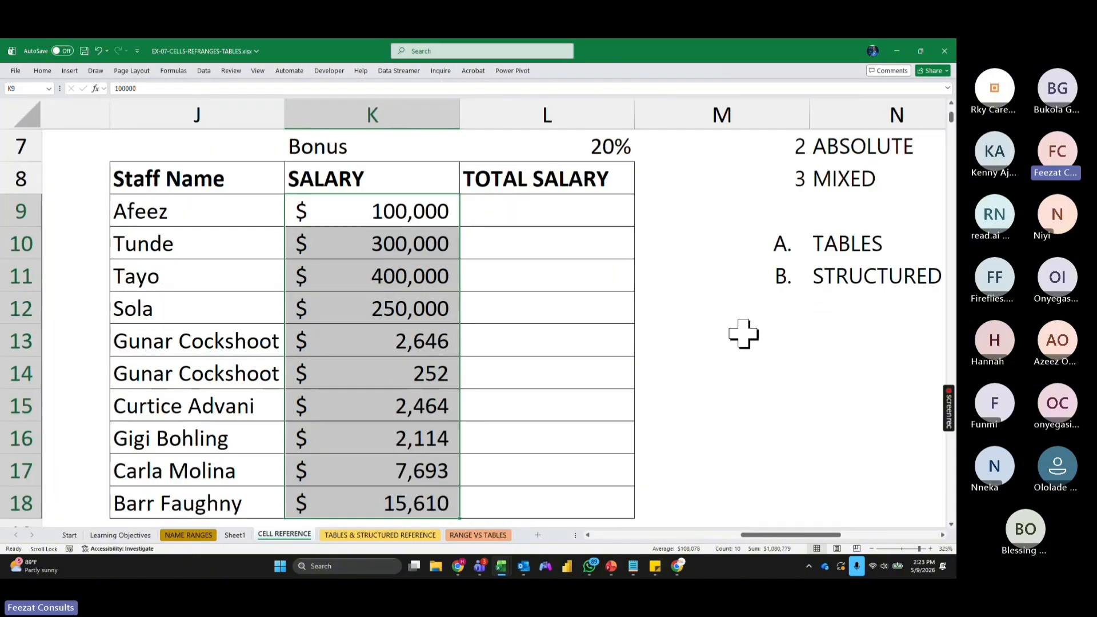
pyautogui.scroll(-2, 743, 334)
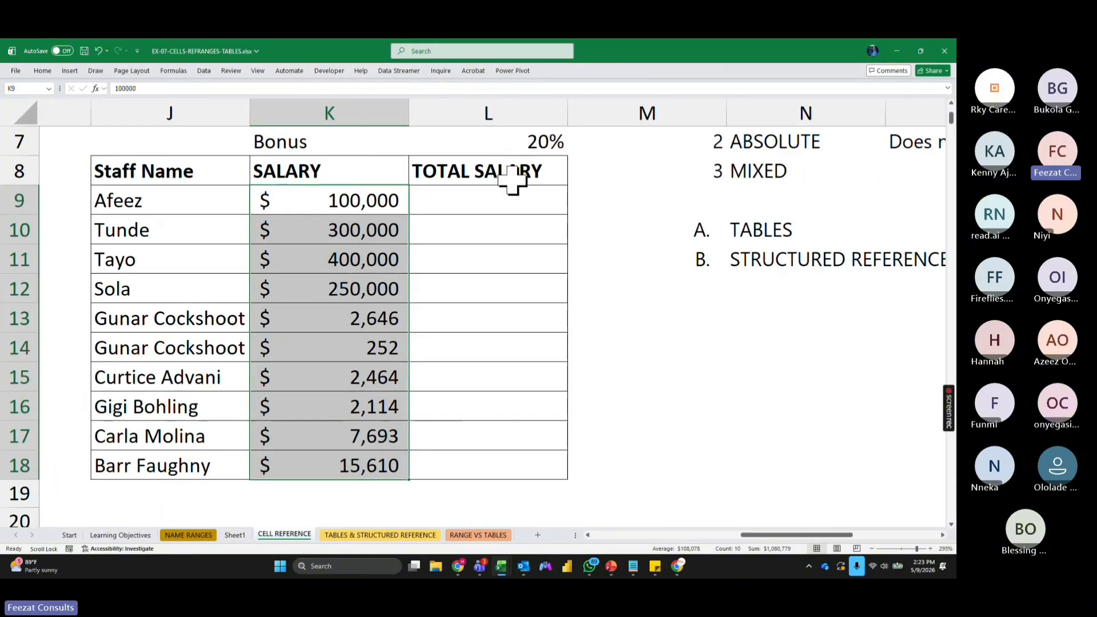
# Step: Change the header in L8 of the salary table to BONUS
pyautogui.click(494, 170)
pyautogui.write('BONUS')
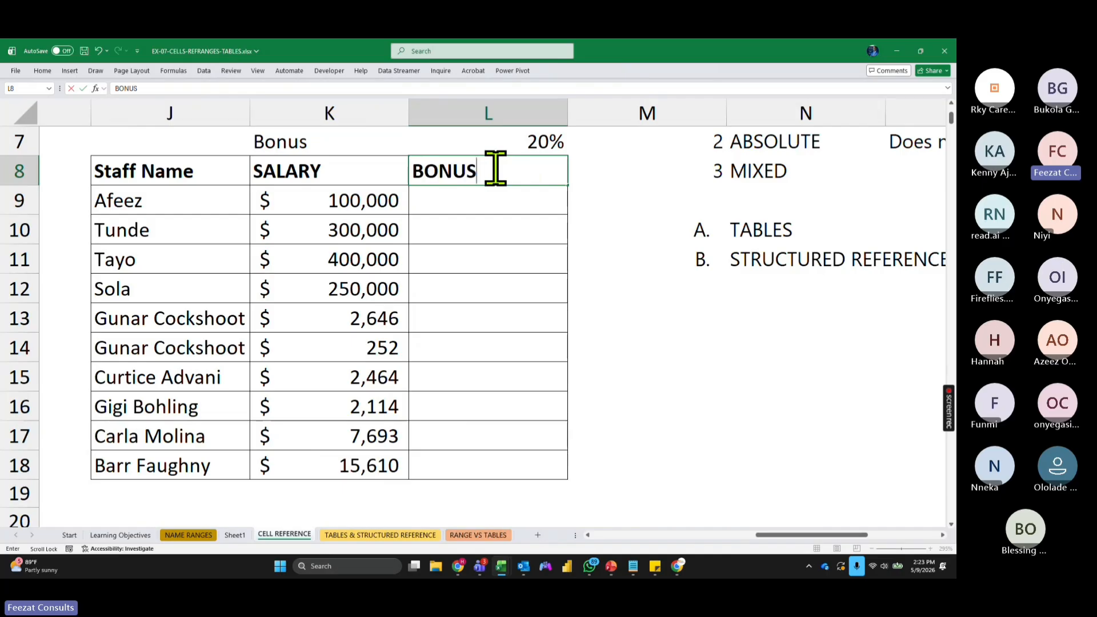
pyautogui.press('Return')
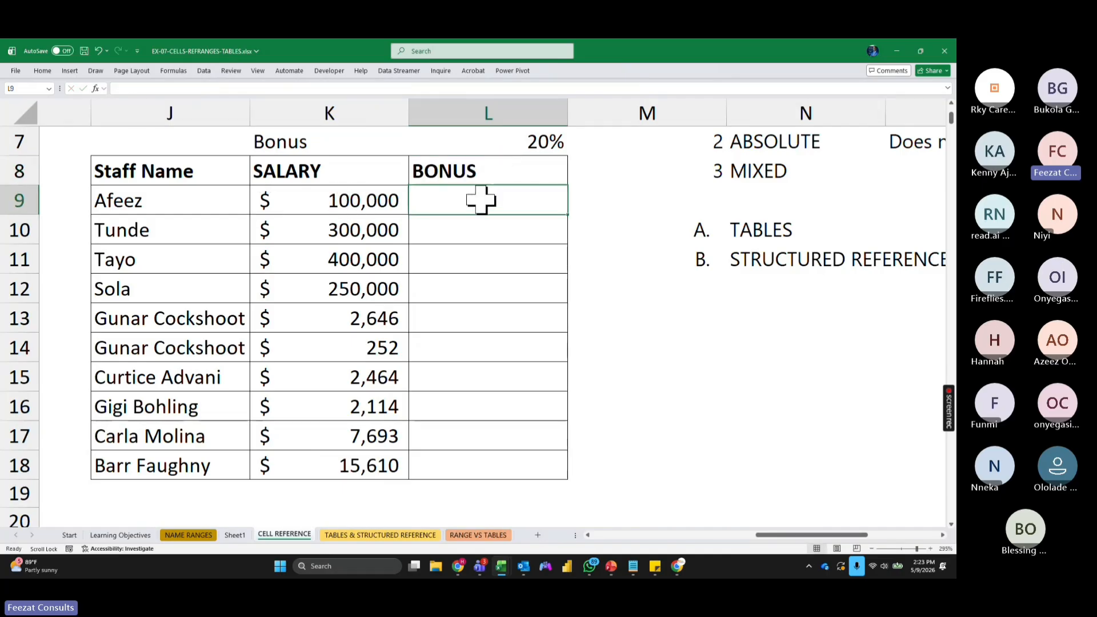
# Step: Calculate the first bonus in L9 with the relative formula =K9*L7 and fill it down to L18
pyautogui.write('=')
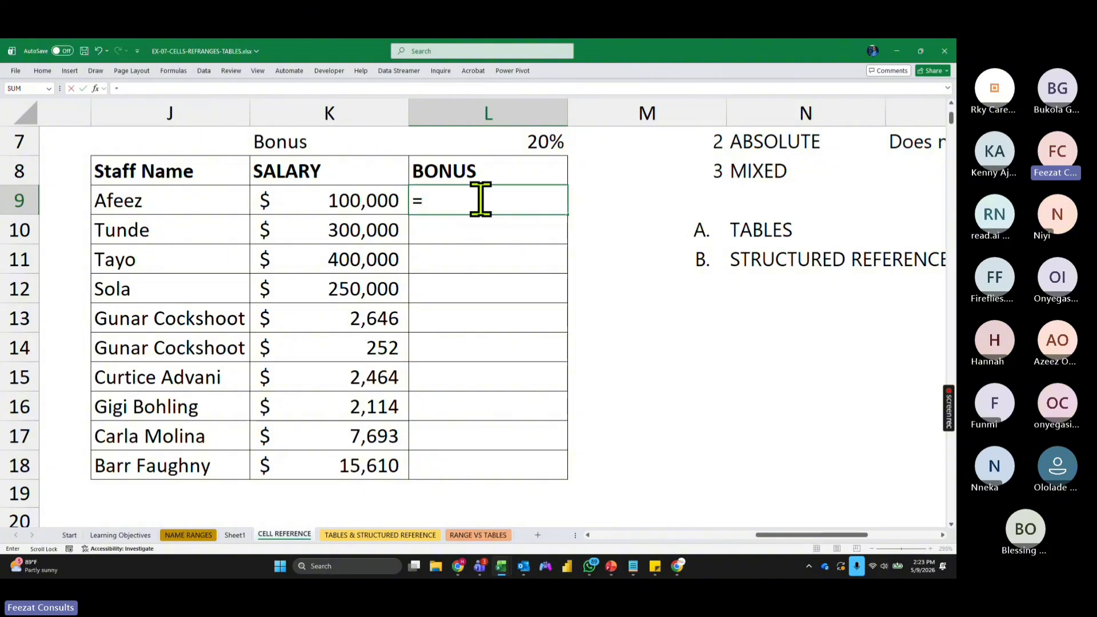
pyautogui.click(356, 200)
pyautogui.write('*')
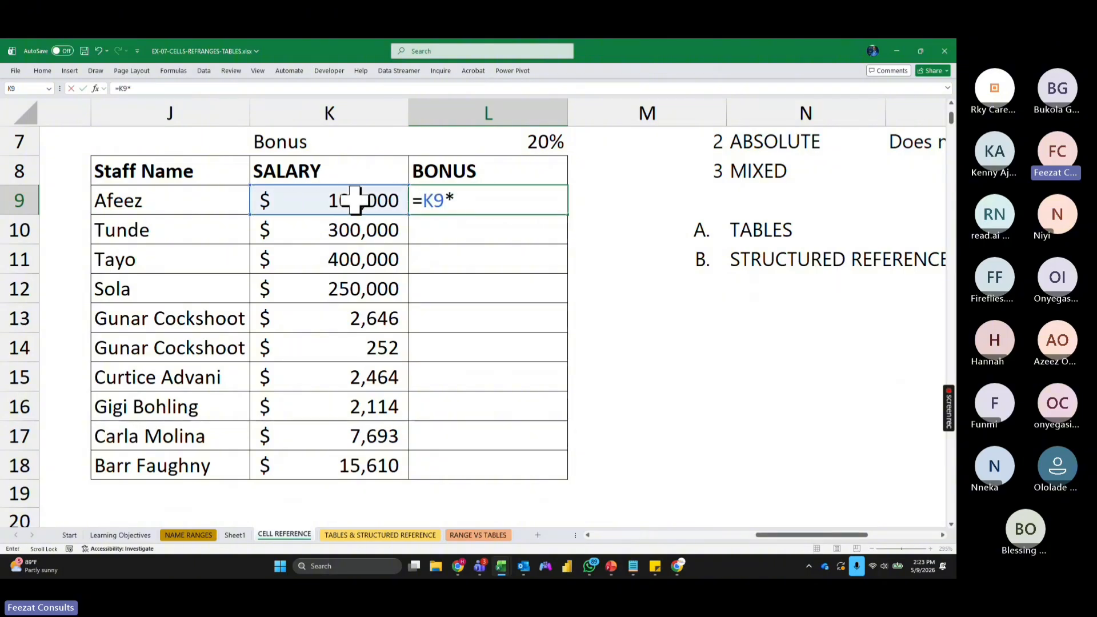
pyautogui.click(533, 146)
pyautogui.press('Return')
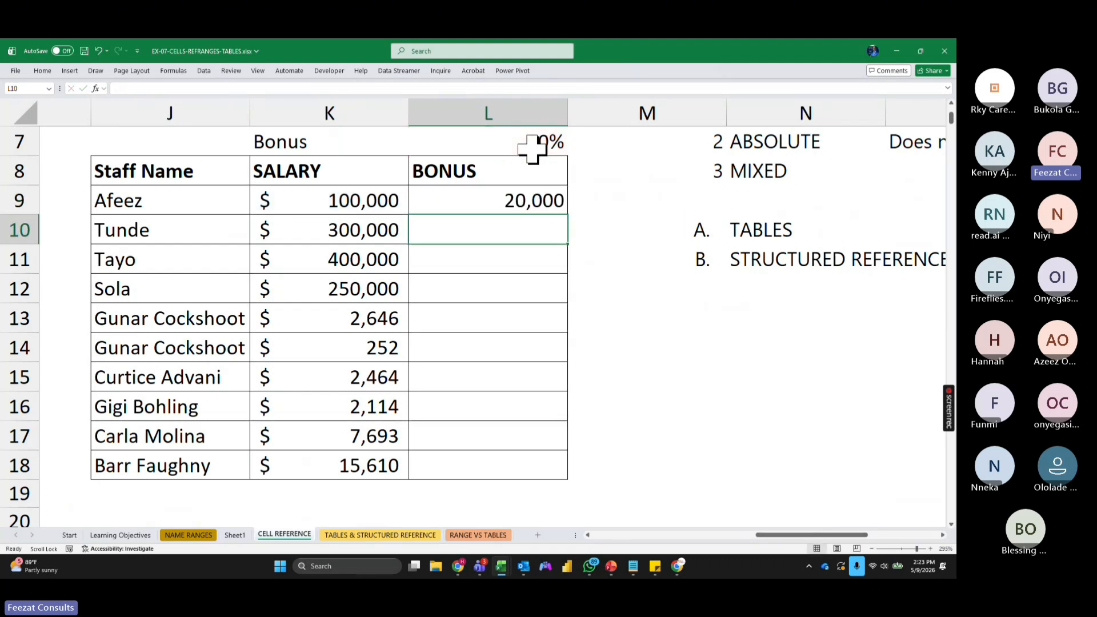
pyautogui.click(557, 202)
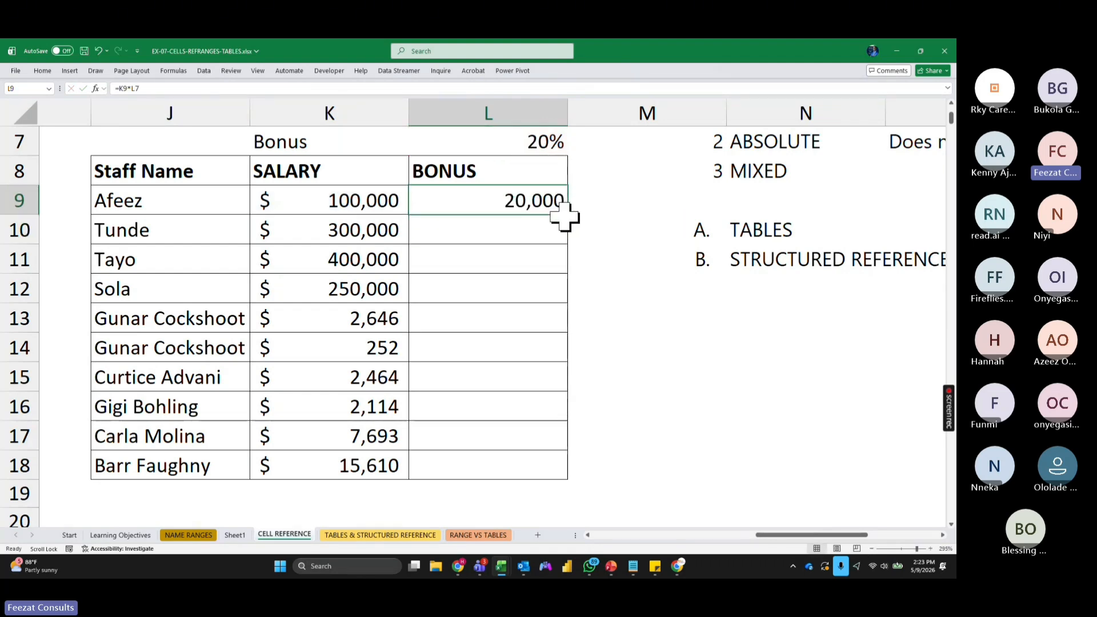
pyautogui.doubleClick(568, 215)
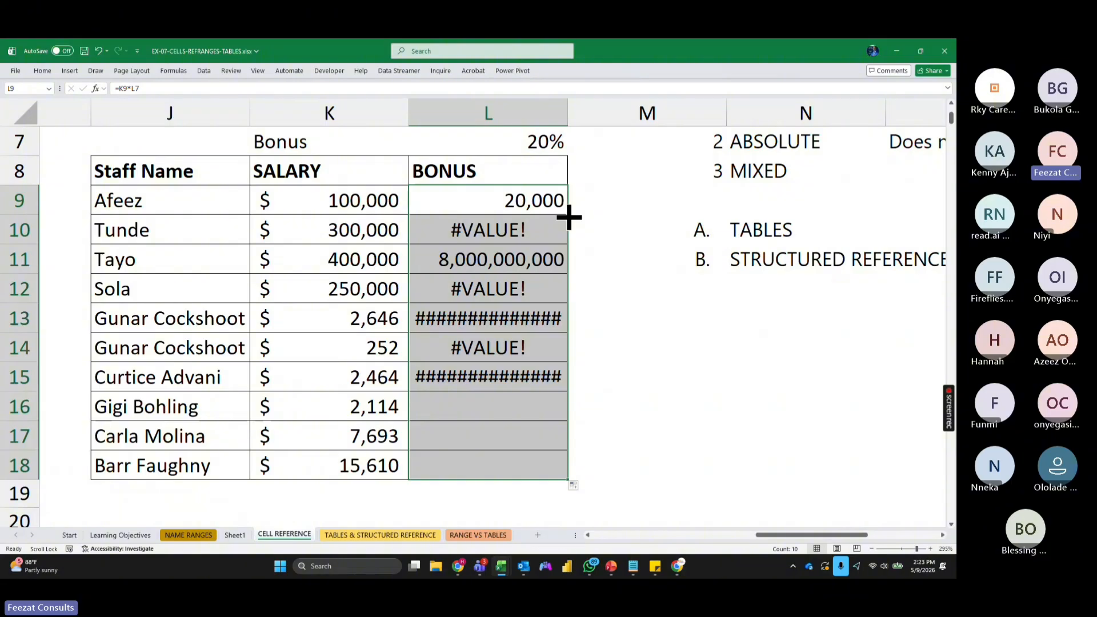
# Step: Inspect the filled bonus formulas in L10:L12 to see which cells each one references
pyautogui.click(490, 225)
pyautogui.click(497, 254)
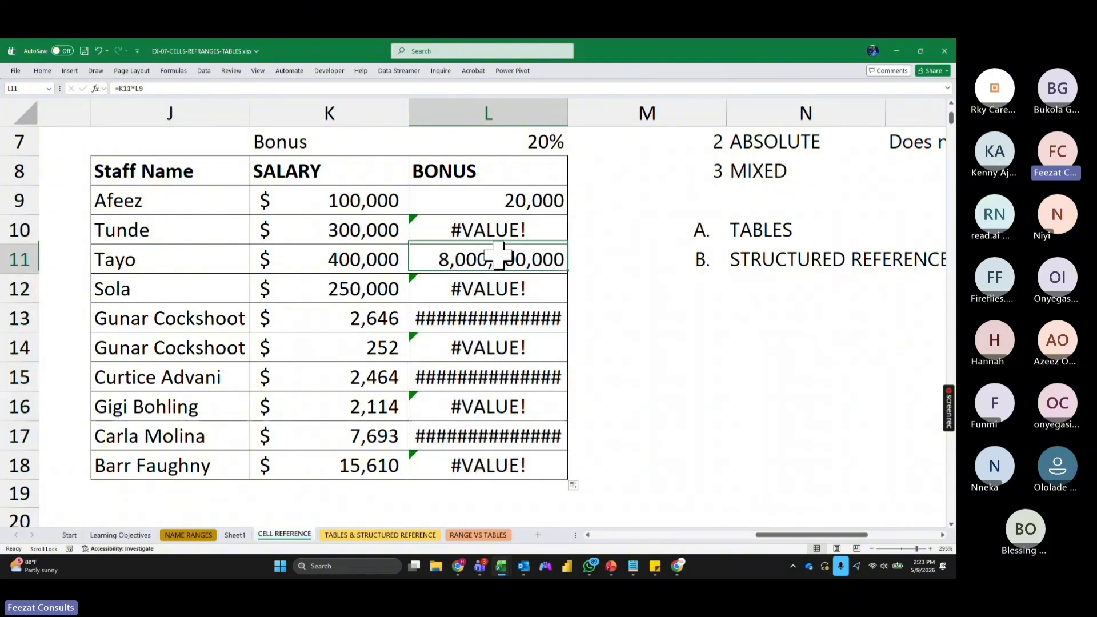
pyautogui.click(501, 288)
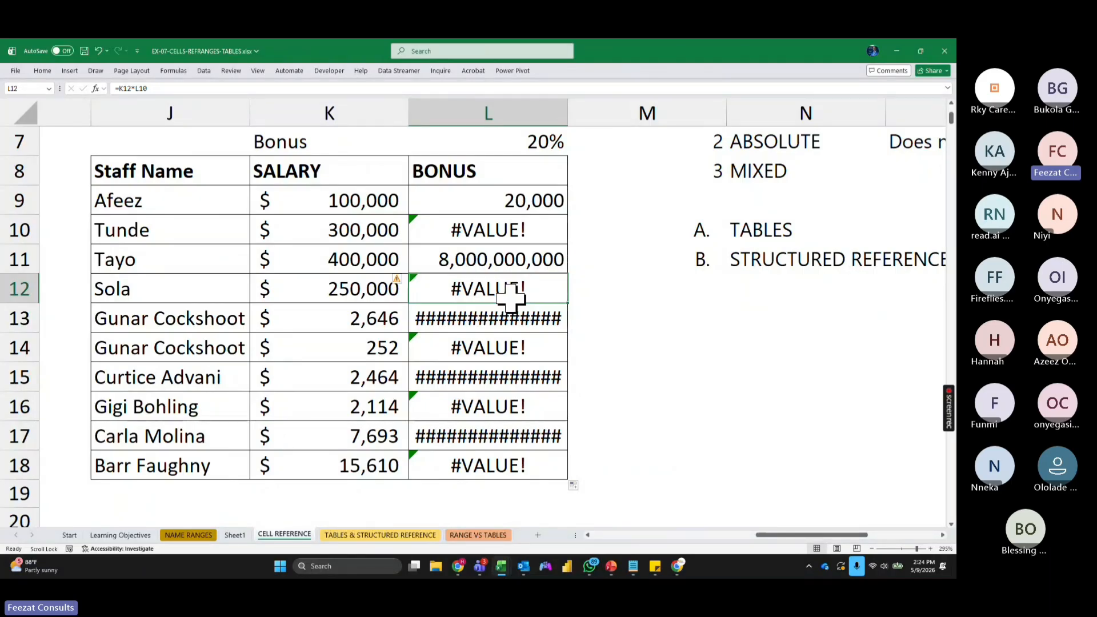
pyautogui.doubleClick(523, 226)
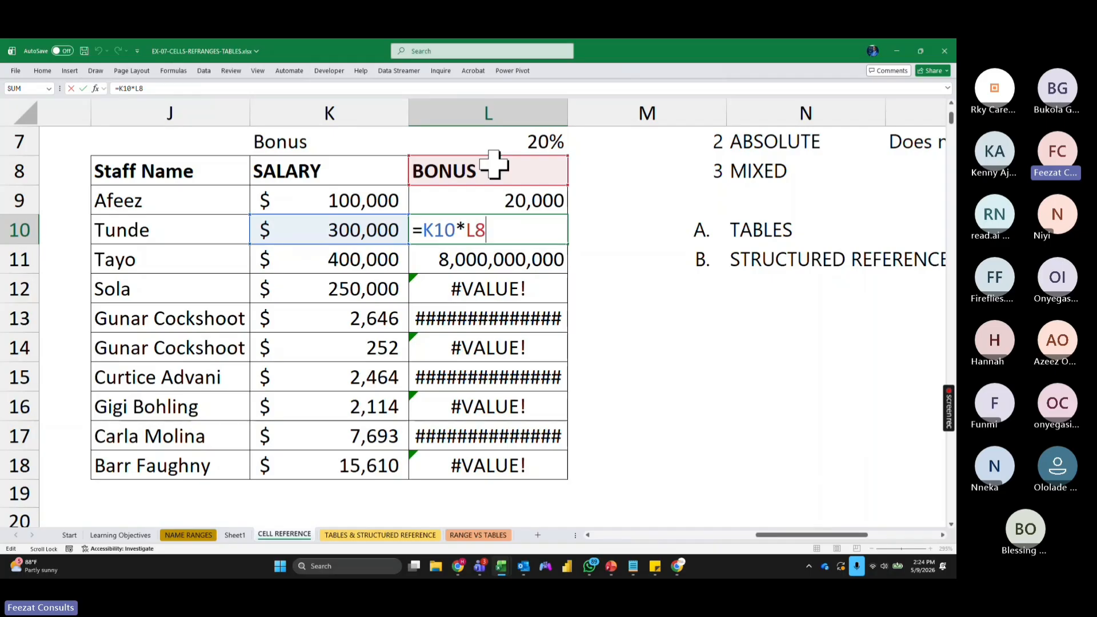
pyautogui.press('Return')
pyautogui.doubleClick(509, 231)
pyautogui.press('Return')
pyautogui.press('F2')
pyautogui.press('Escape')
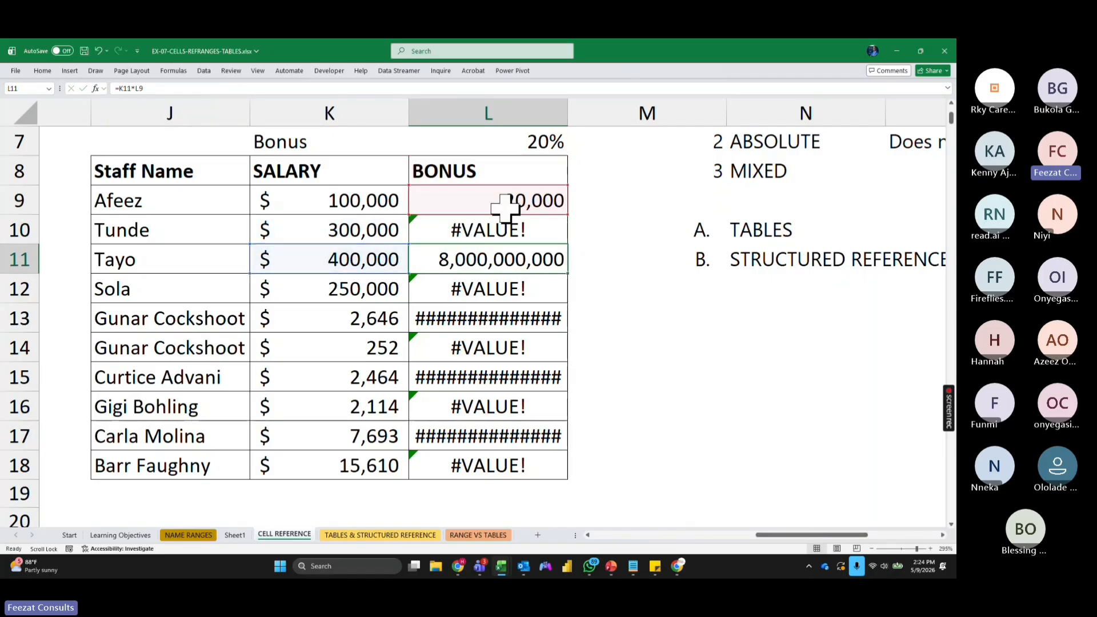
pyautogui.doubleClick(510, 289)
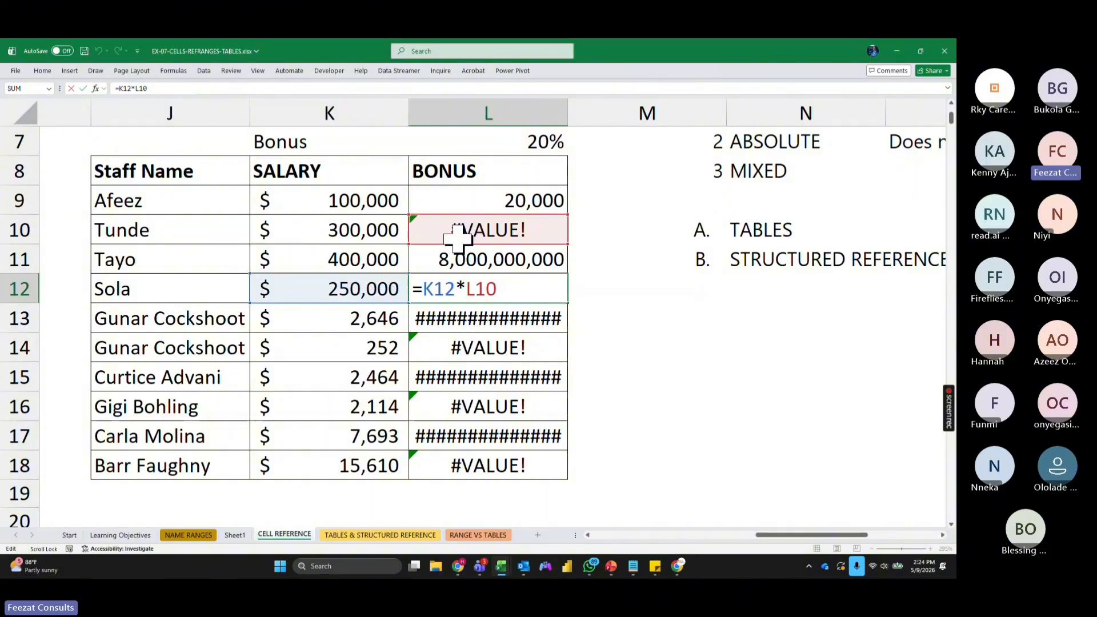
pyautogui.click(695, 322)
# Step: Review the revenue formulas in H7:H10 of the Apple Store Sales table against their selling price and quantity cells
pyautogui.moveTo(774, 535); pyautogui.dragTo(645, 537)
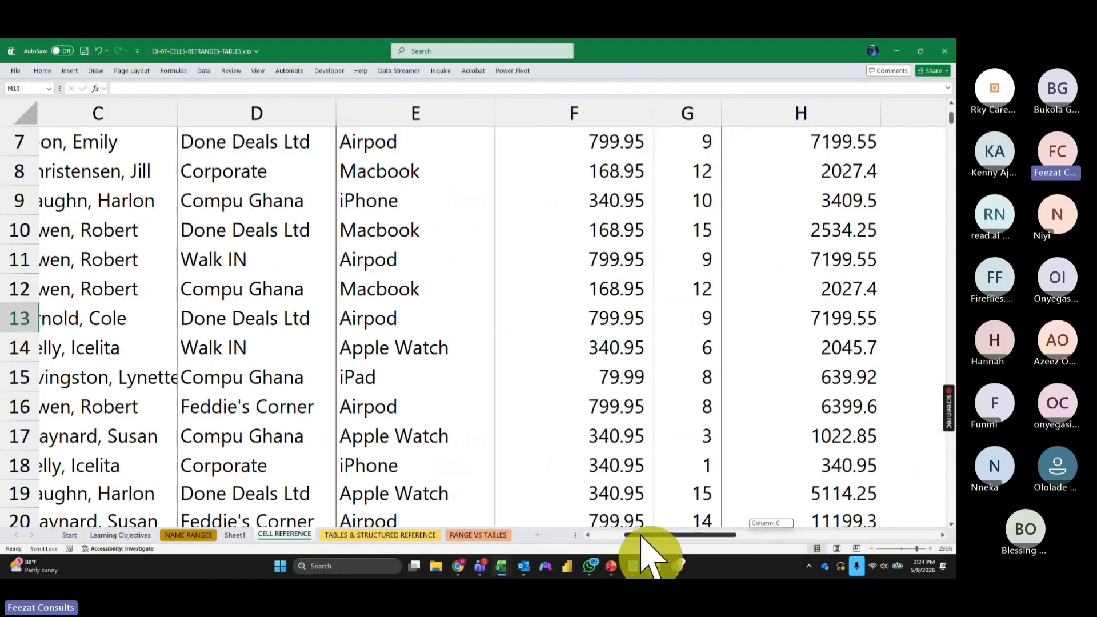
pyautogui.scroll(2, 793, 421)
pyautogui.click(808, 293)
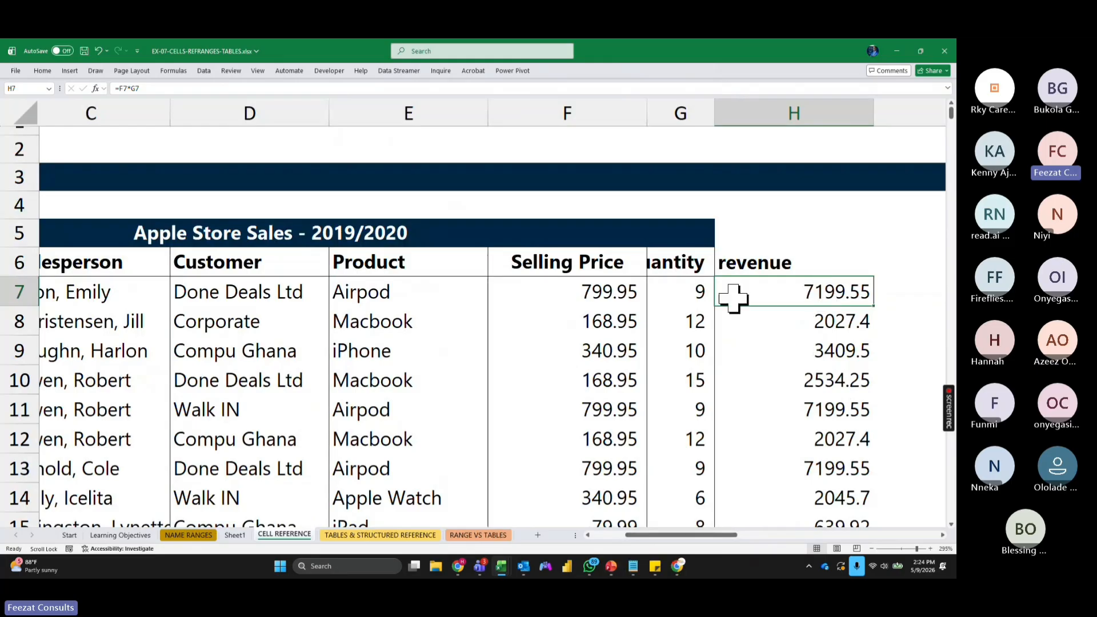
pyautogui.click(627, 289)
pyautogui.click(674, 291)
pyautogui.click(625, 294)
pyautogui.click(723, 317)
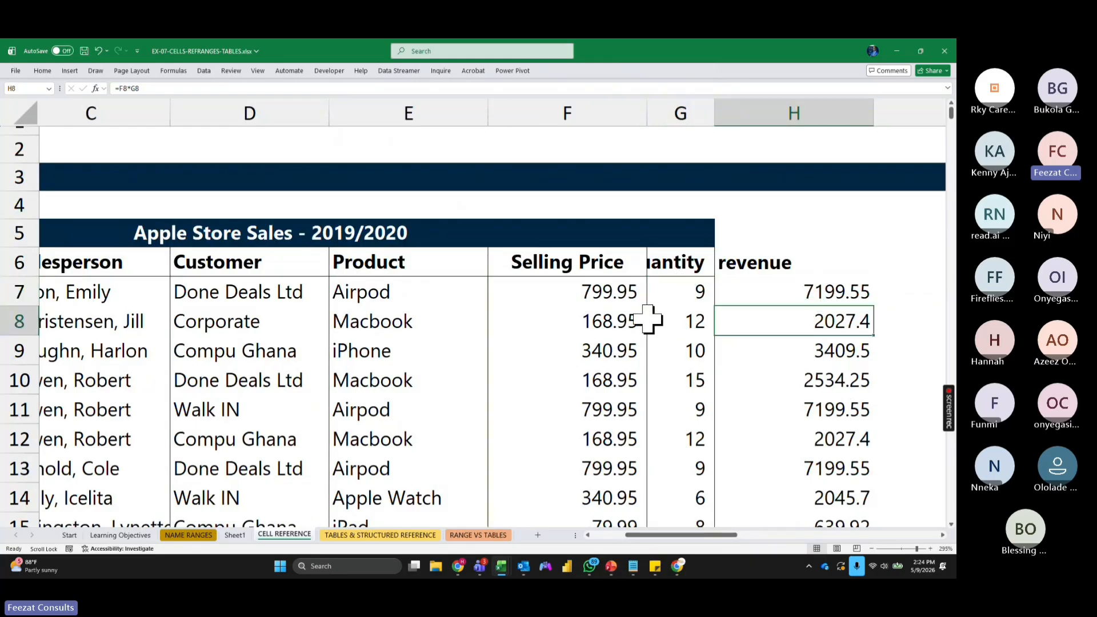
pyautogui.click(630, 319)
pyautogui.click(674, 321)
pyautogui.click(621, 350)
pyautogui.click(686, 350)
pyautogui.click(618, 371)
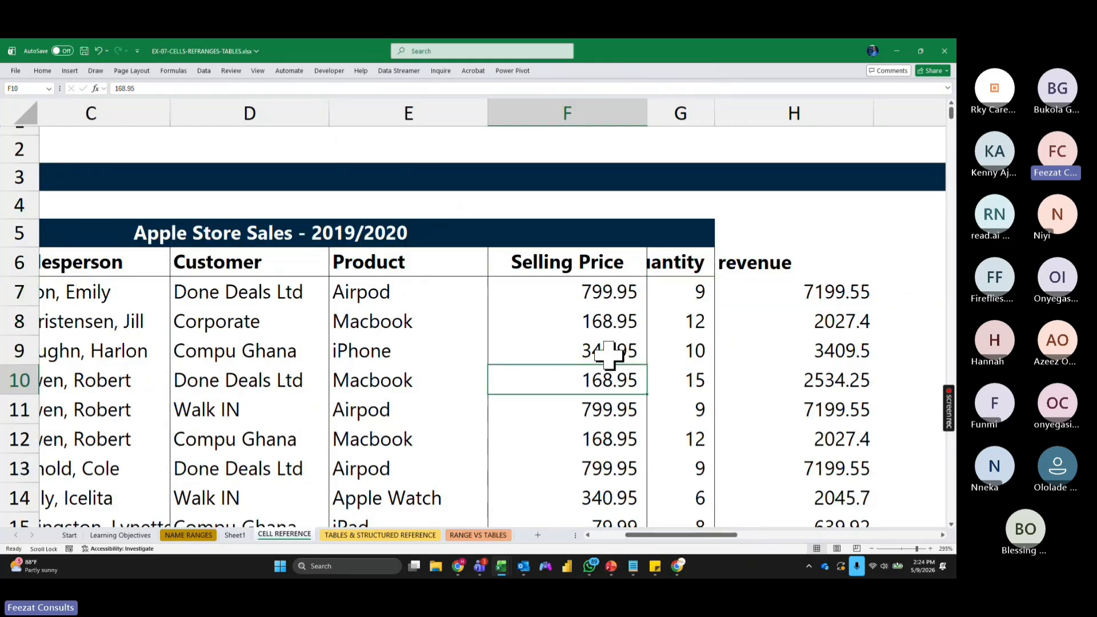
pyautogui.click(612, 350)
pyautogui.click(697, 350)
pyautogui.click(846, 349)
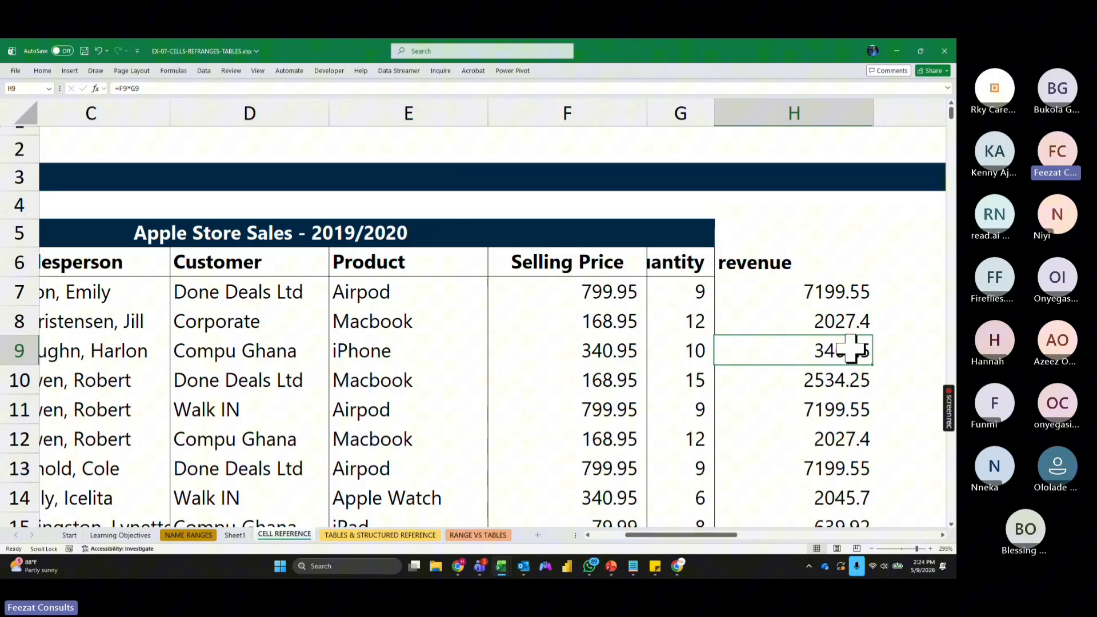
pyautogui.click(606, 380)
pyautogui.click(683, 380)
pyautogui.click(832, 380)
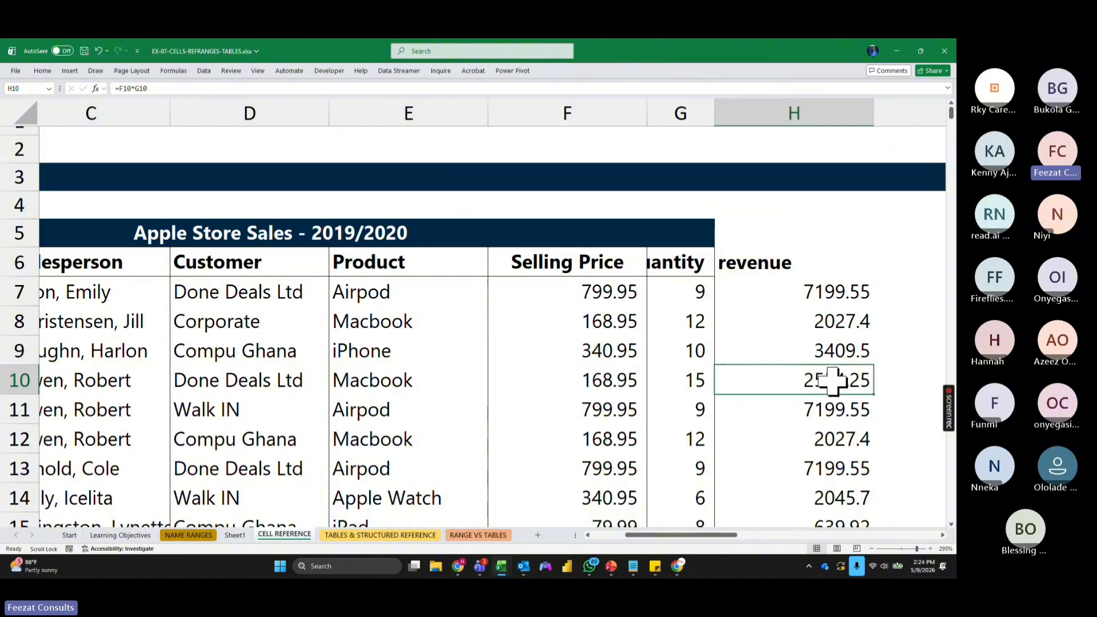
# Step: Compare the single bonus rate in L7 with the salaries in column K and the bonus formulas in L10 and L12
pyautogui.moveTo(650, 535); pyautogui.dragTo(765, 535)
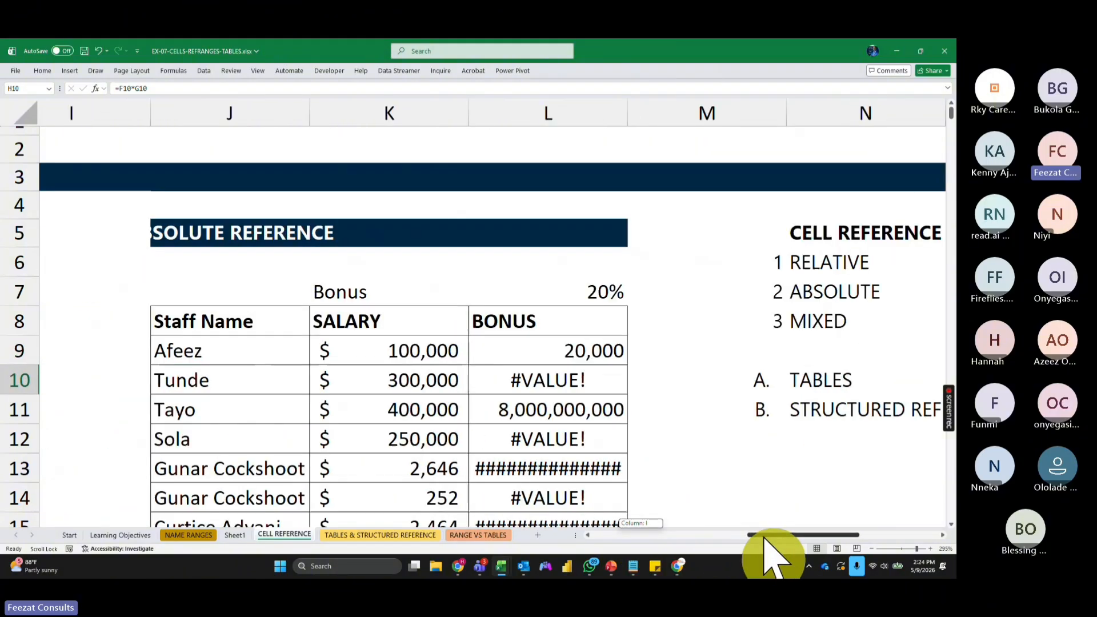
pyautogui.click(603, 293)
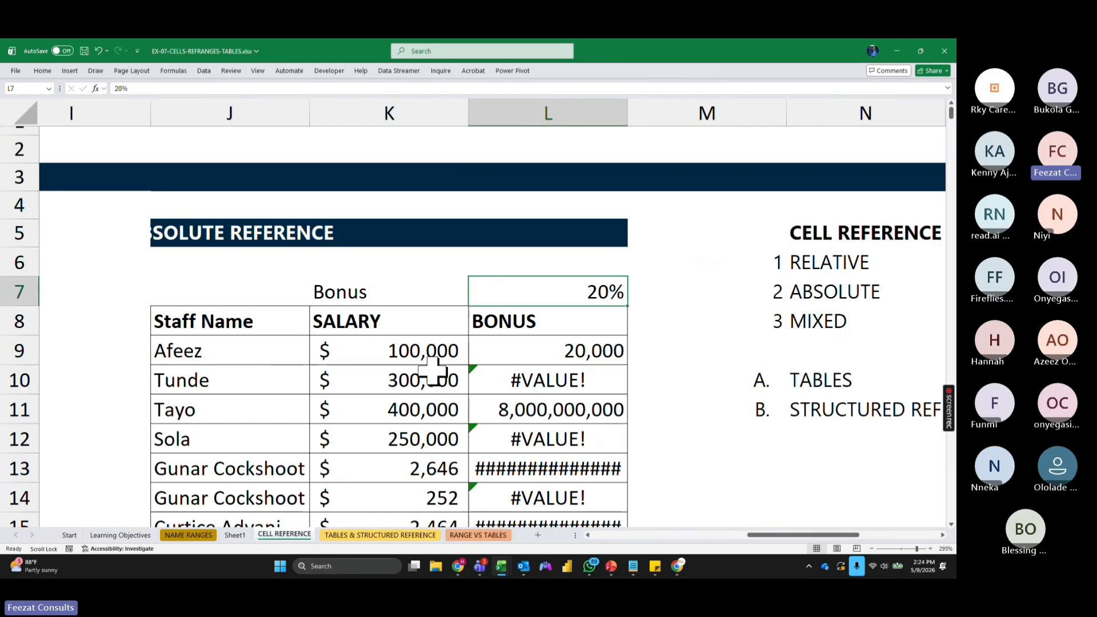
pyautogui.moveTo(433, 371); pyautogui.dragTo(423, 447)
pyautogui.click(553, 294)
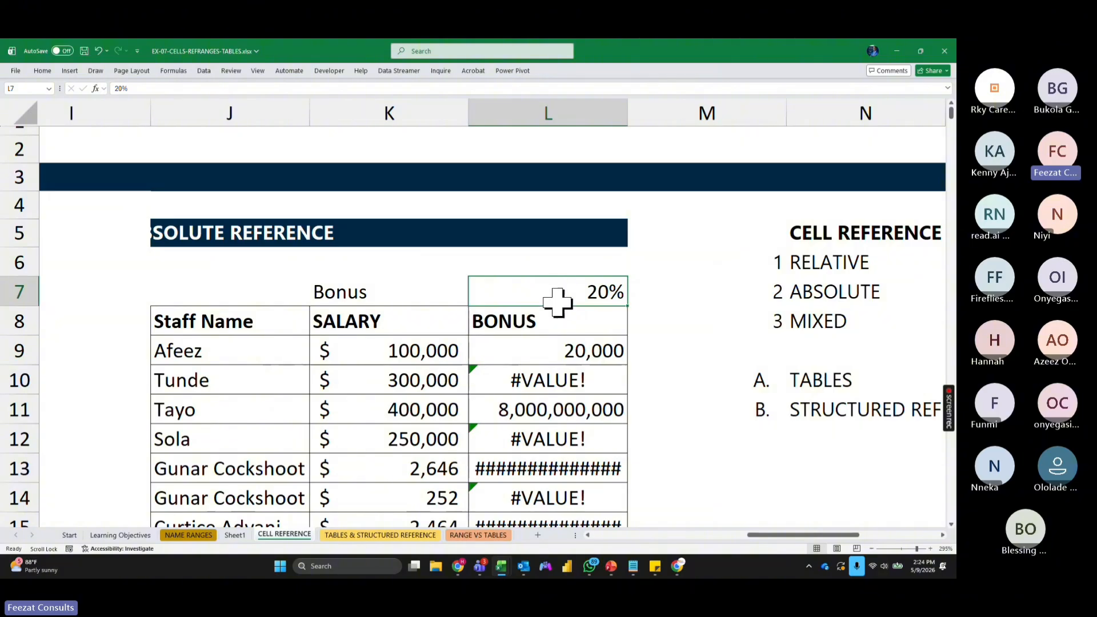
pyautogui.scroll(-1, 570, 325)
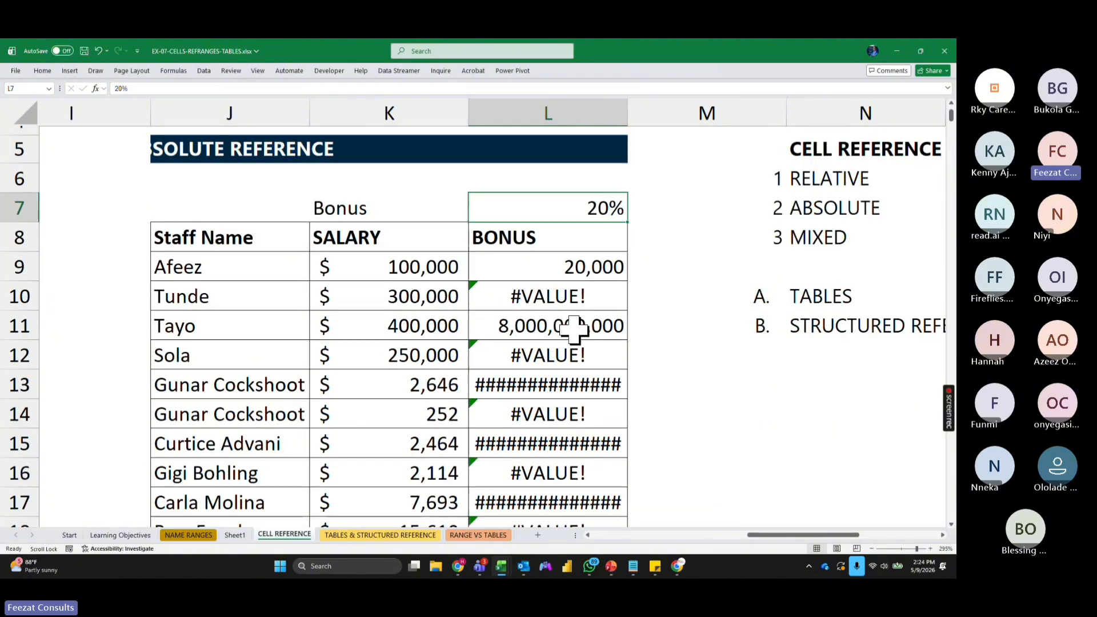
pyautogui.moveTo(397, 264); pyautogui.dragTo(397, 460)
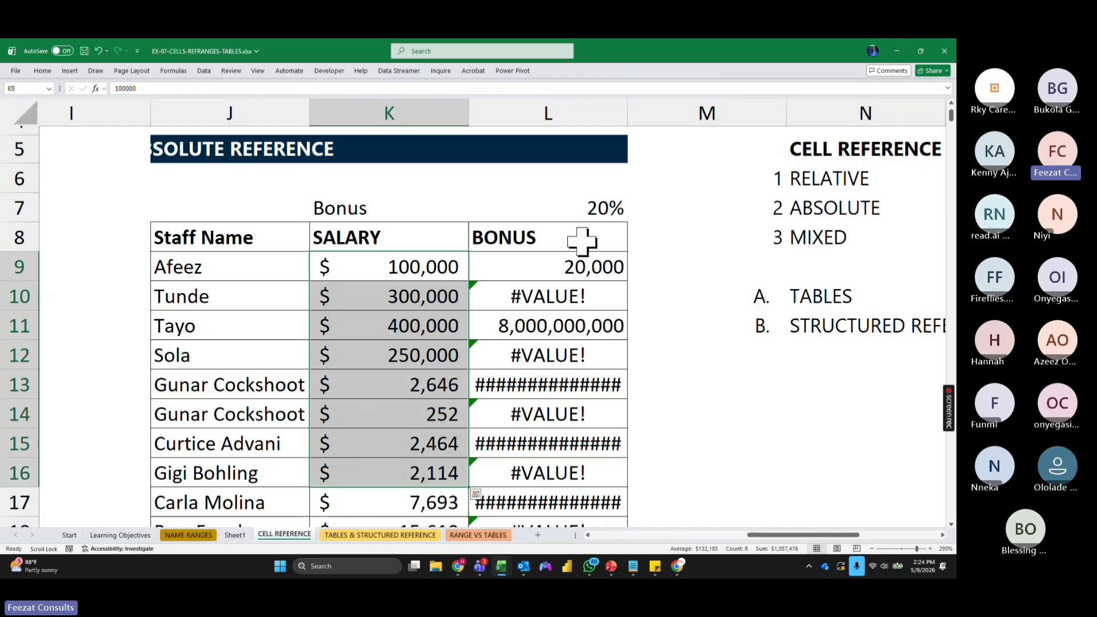
pyautogui.click(578, 206)
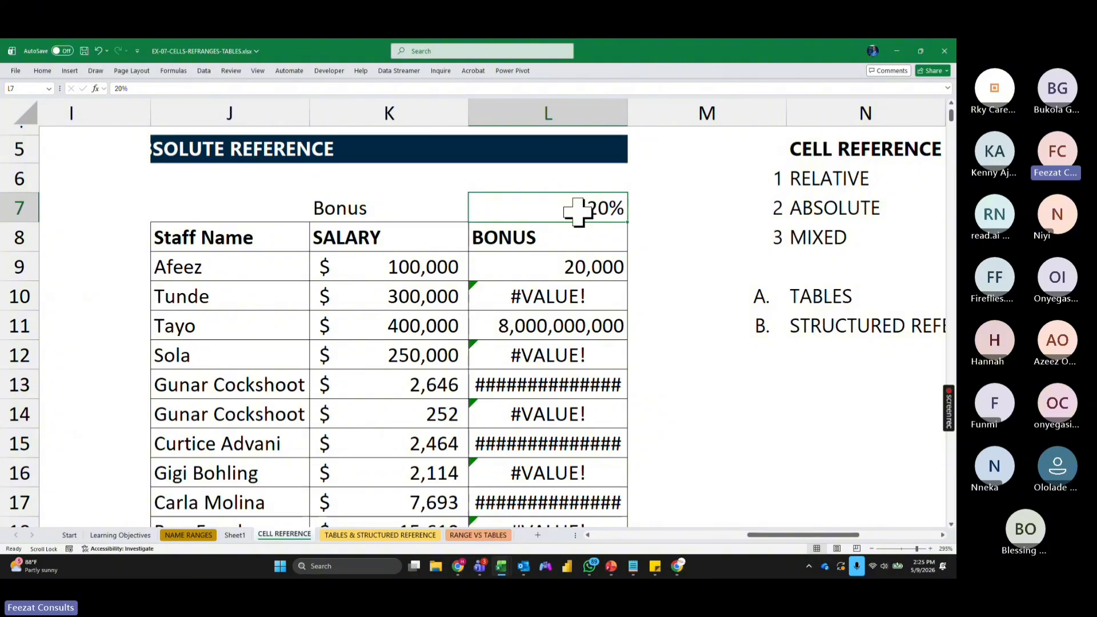
pyautogui.click(583, 296)
pyautogui.click(586, 355)
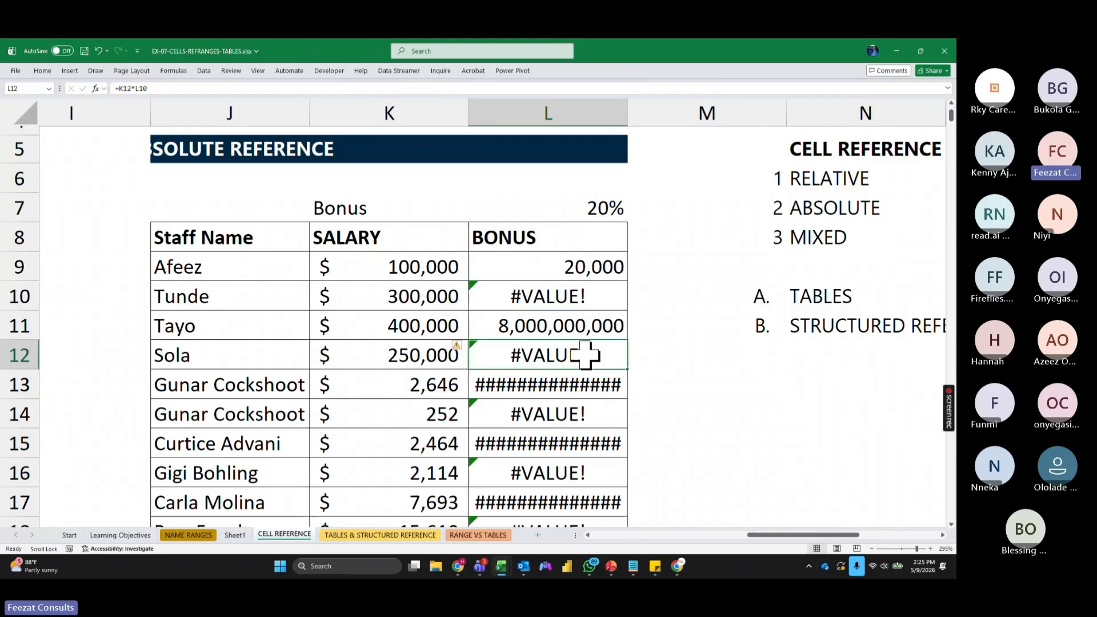
# Step: Clear the bonus formulas from L9:L18
pyautogui.click(589, 274)
pyautogui.hotkey('ctrl', 'shift', 'Down')
pyautogui.press('Delete')
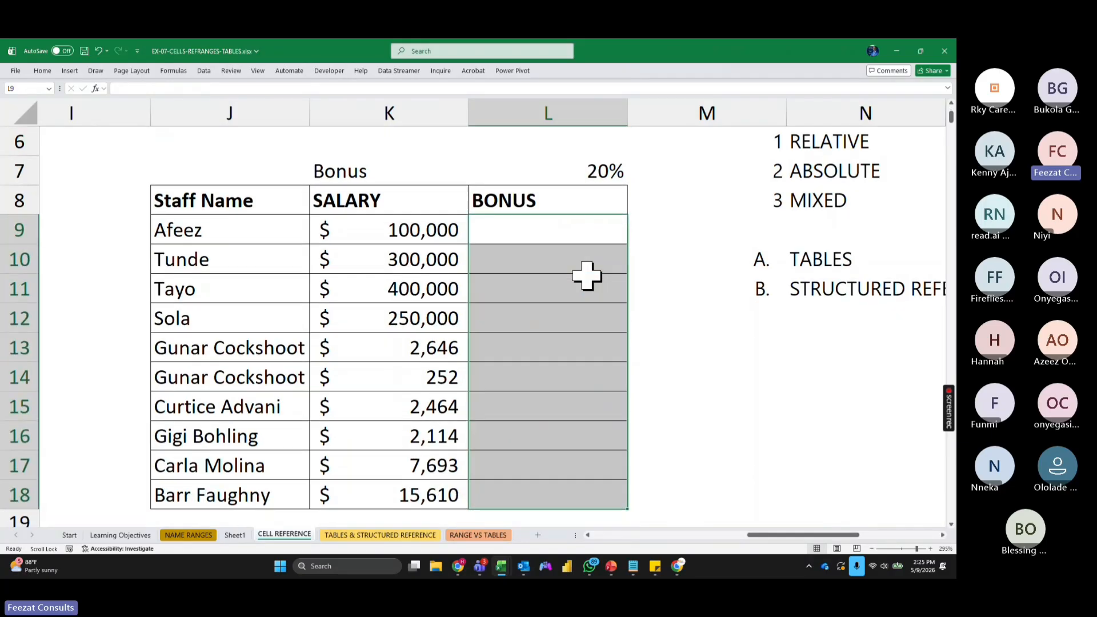
pyautogui.click(587, 276)
# Step: Calculate the bonus in L9 with the absolute rate reference, =K9*$L$7, and fill it down to L18
pyautogui.click(537, 231)
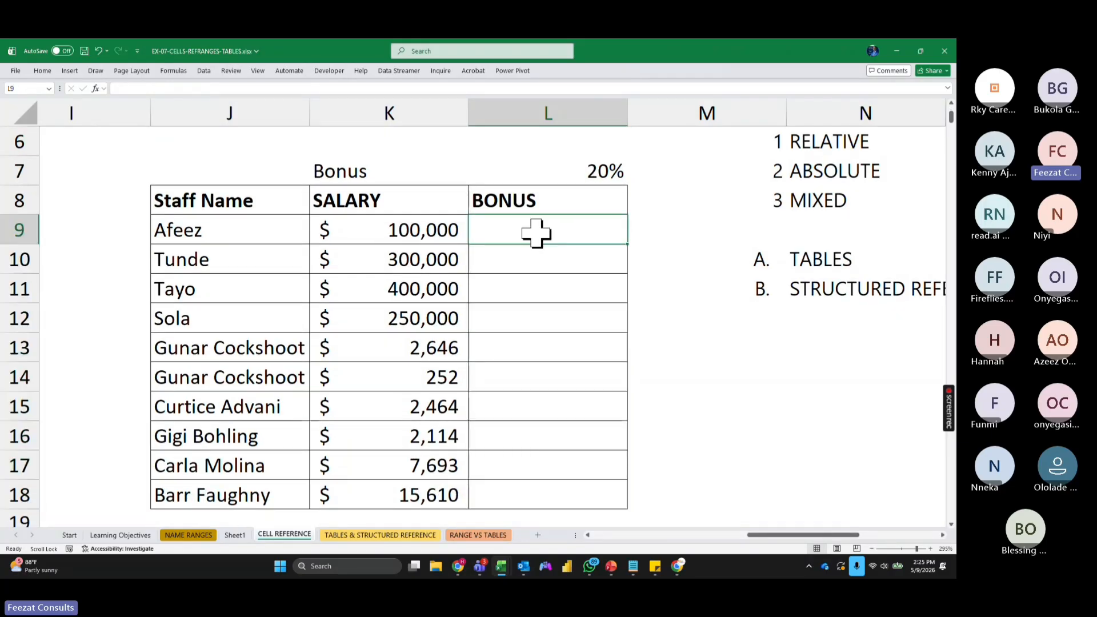
pyautogui.write('=')
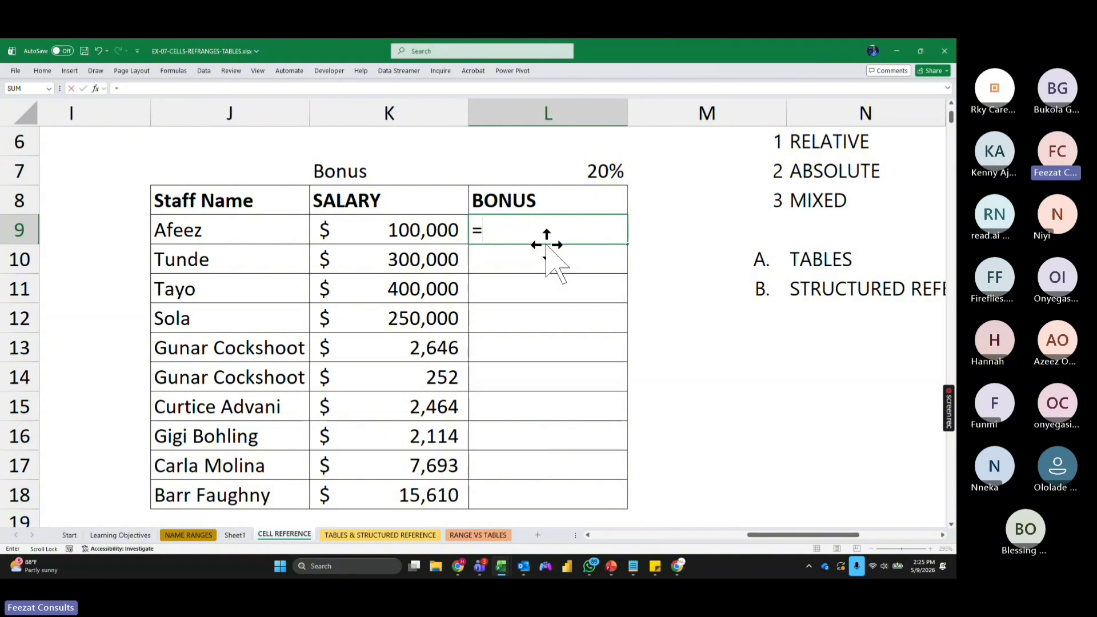
pyautogui.click(414, 230)
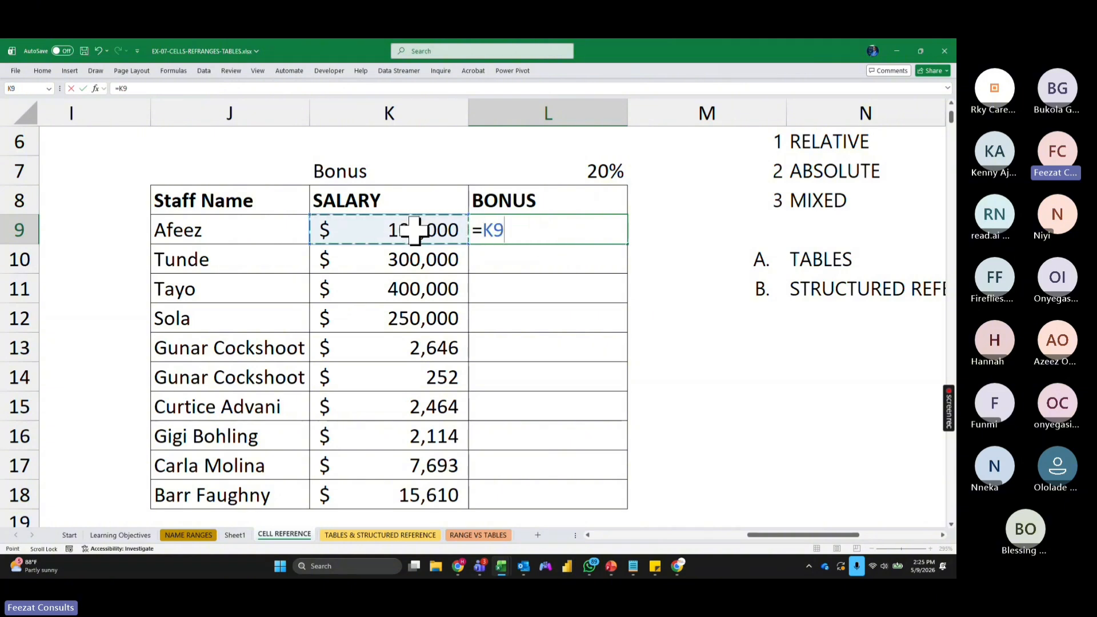
pyautogui.write('*')
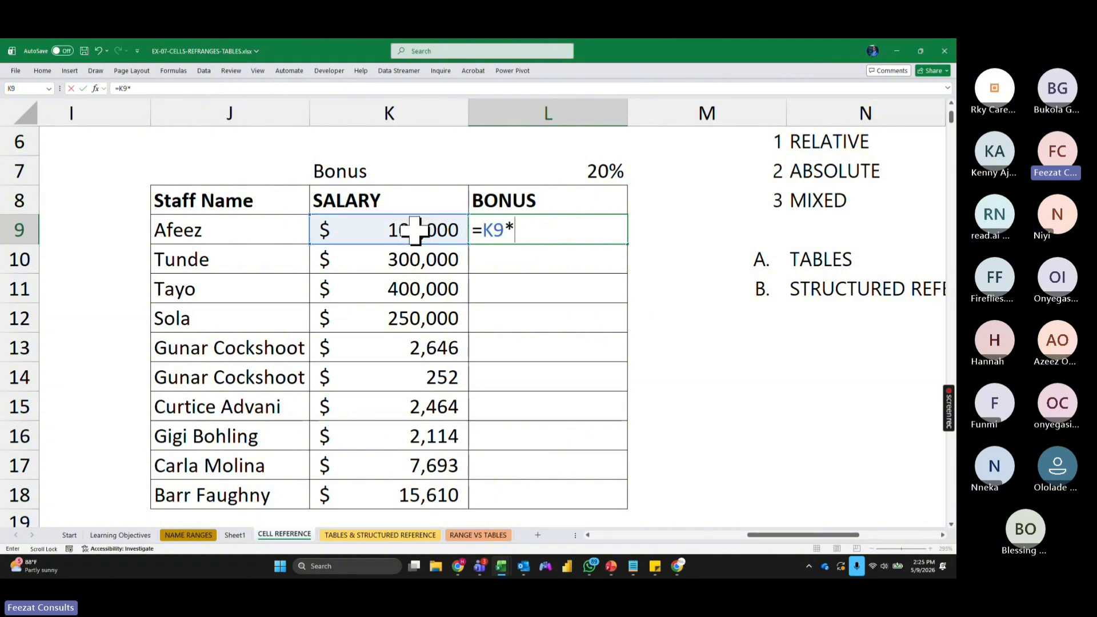
pyautogui.click(605, 168)
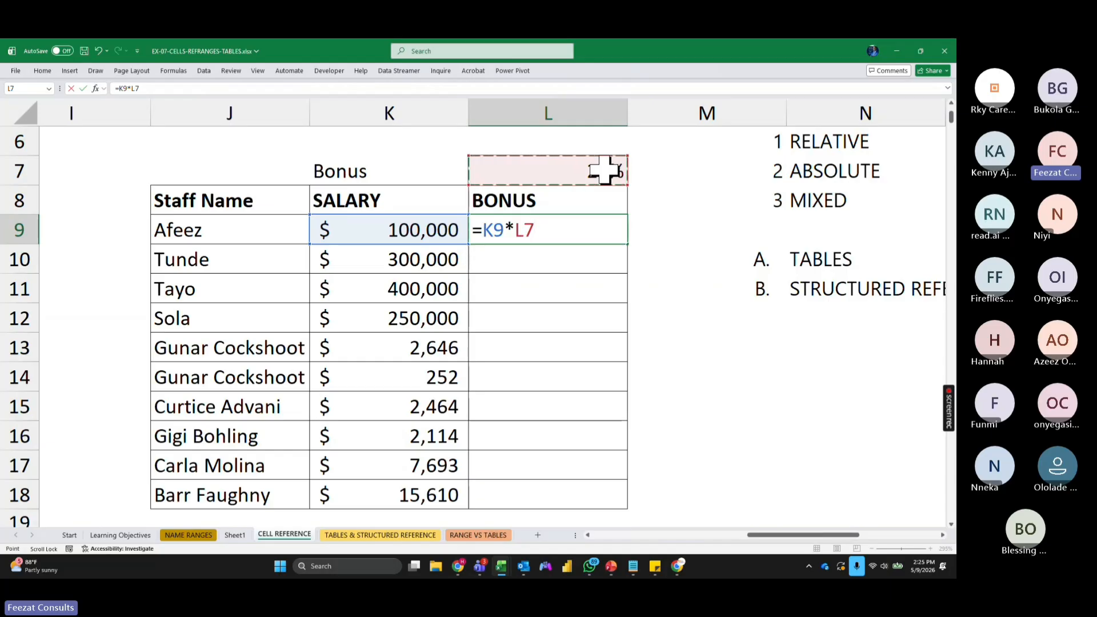
pyautogui.press('F4')
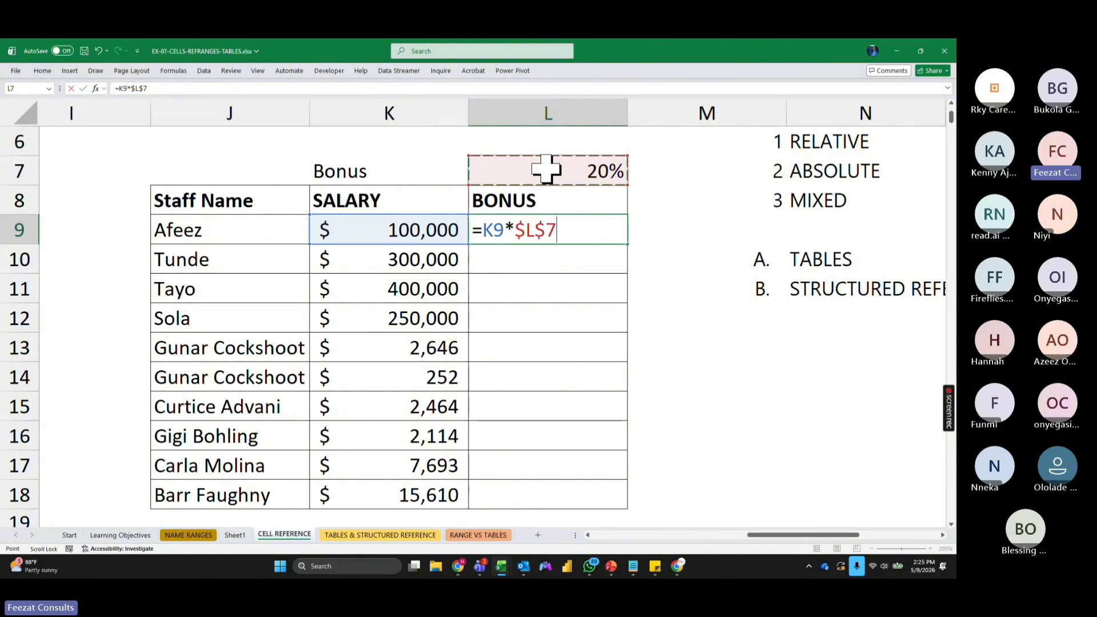
pyautogui.press('Return')
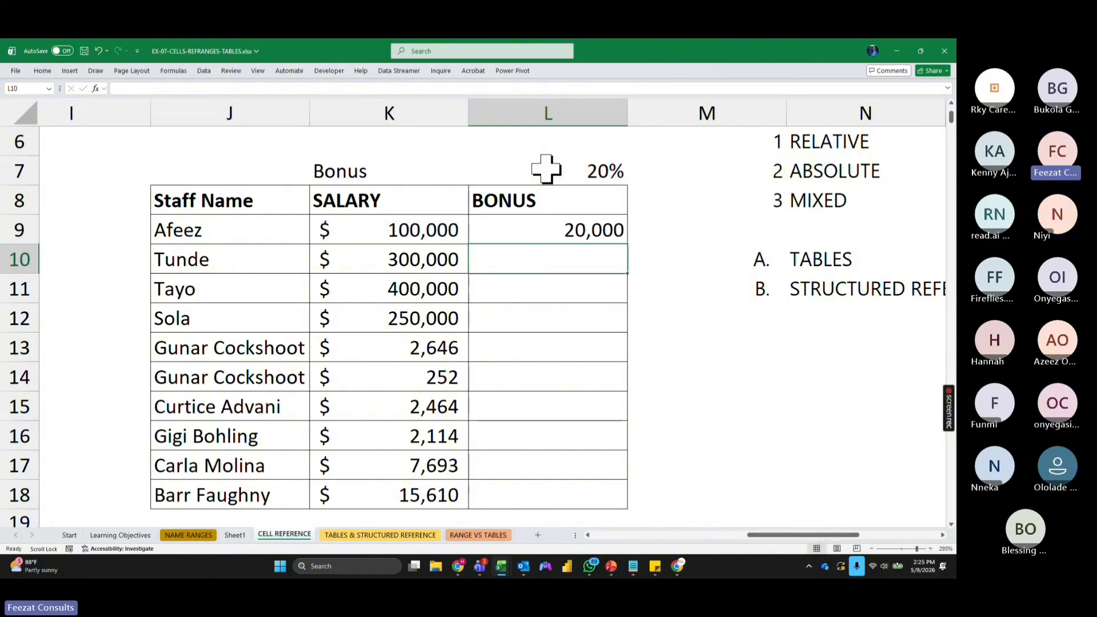
pyautogui.click(567, 223)
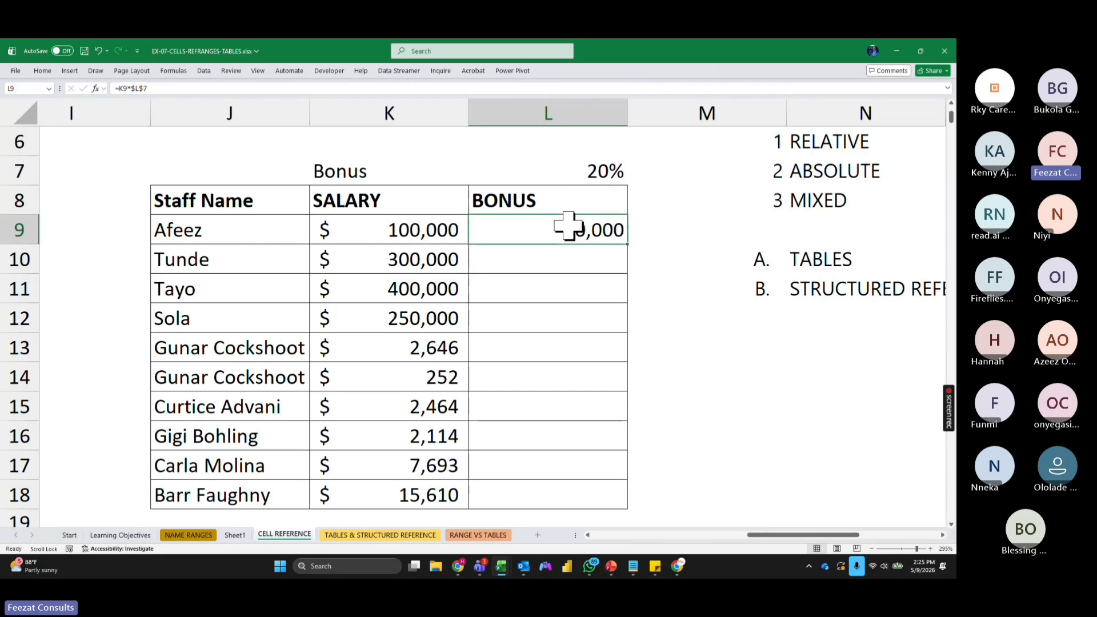
pyautogui.doubleClick(627, 244)
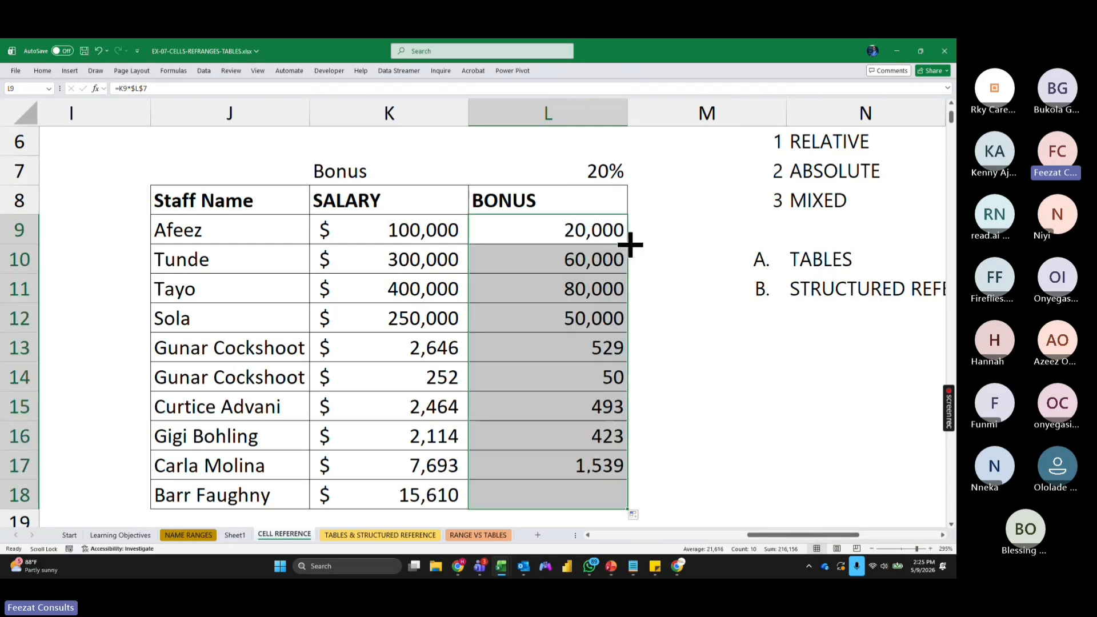
# Step: Inspect the bonus formulas in L10:L16 to check which salary cell and rate cell each one references
pyautogui.click(690, 337)
pyautogui.doubleClick(572, 260)
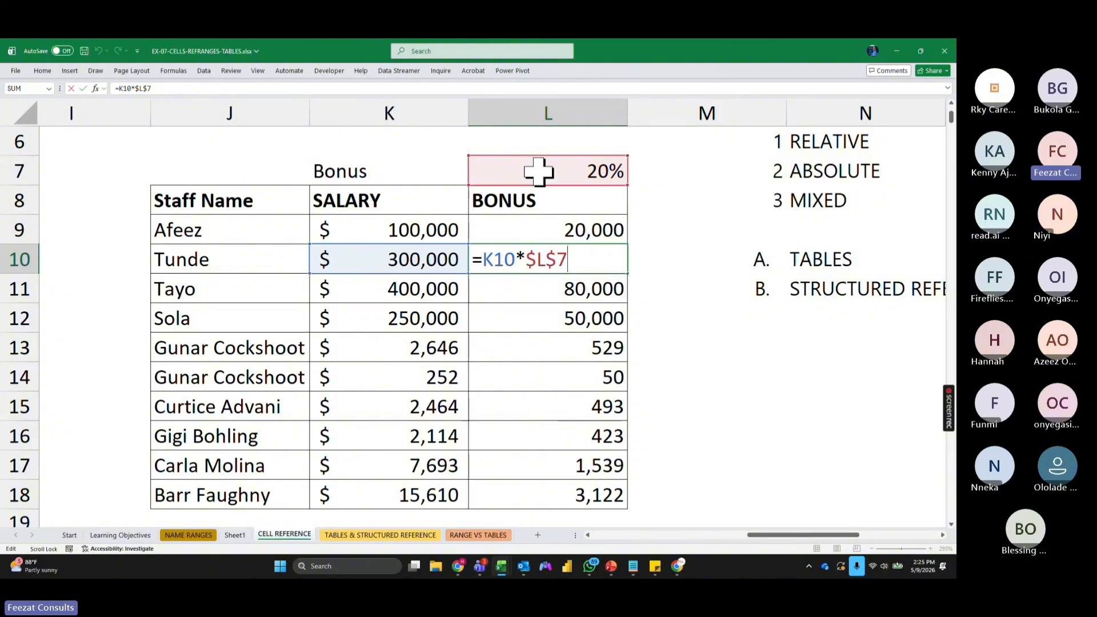
pyautogui.press('Return')
pyautogui.doubleClick(551, 286)
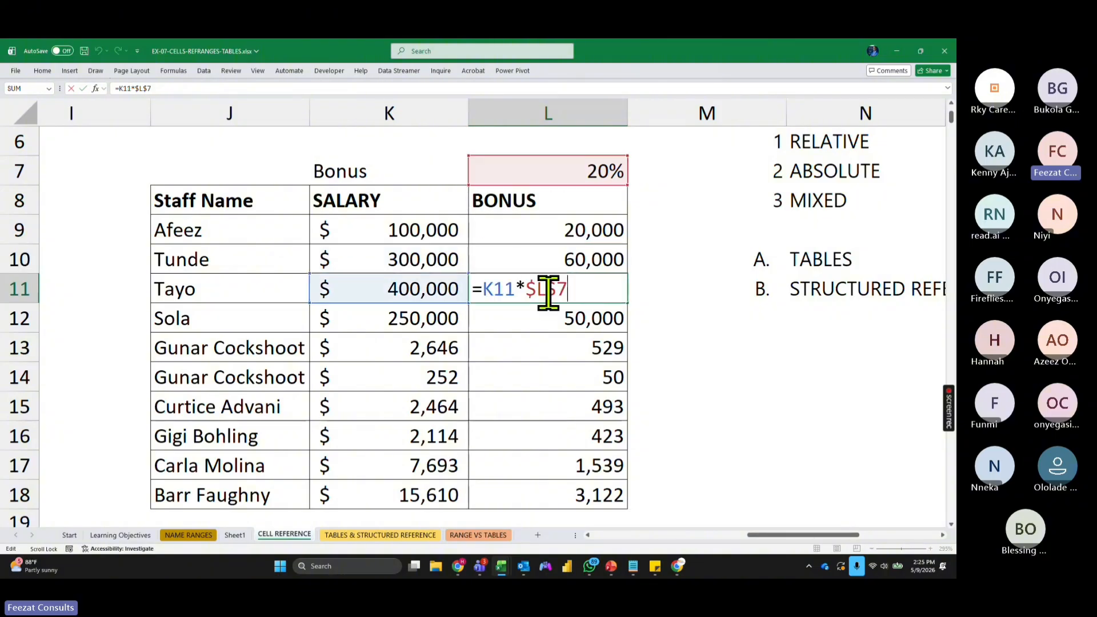
pyautogui.press('Return')
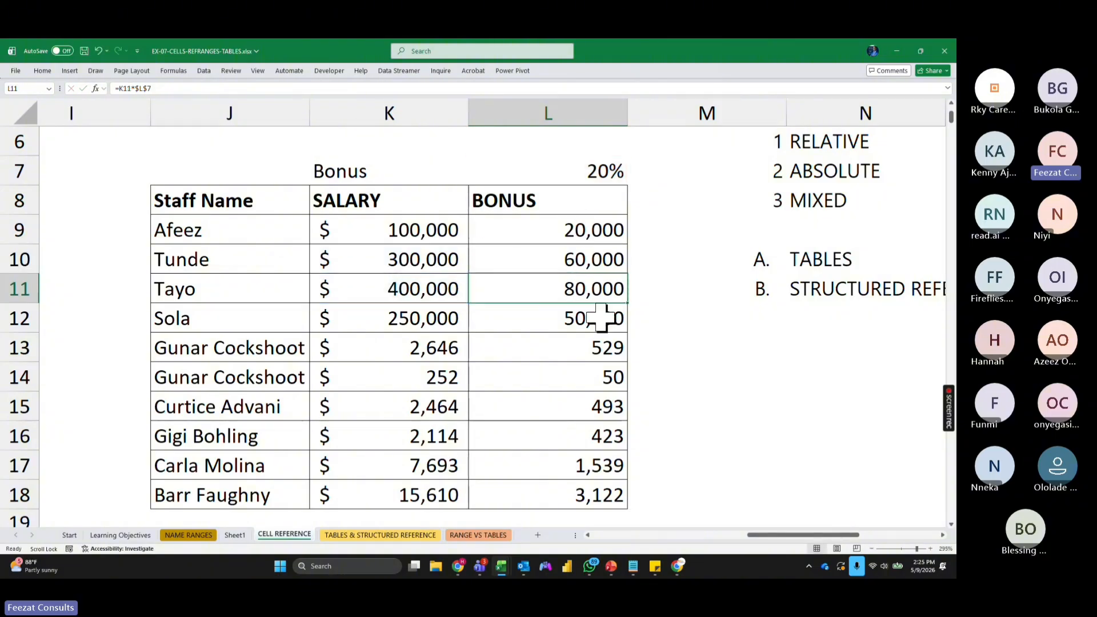
pyautogui.doubleClick(600, 313)
pyautogui.press('Return')
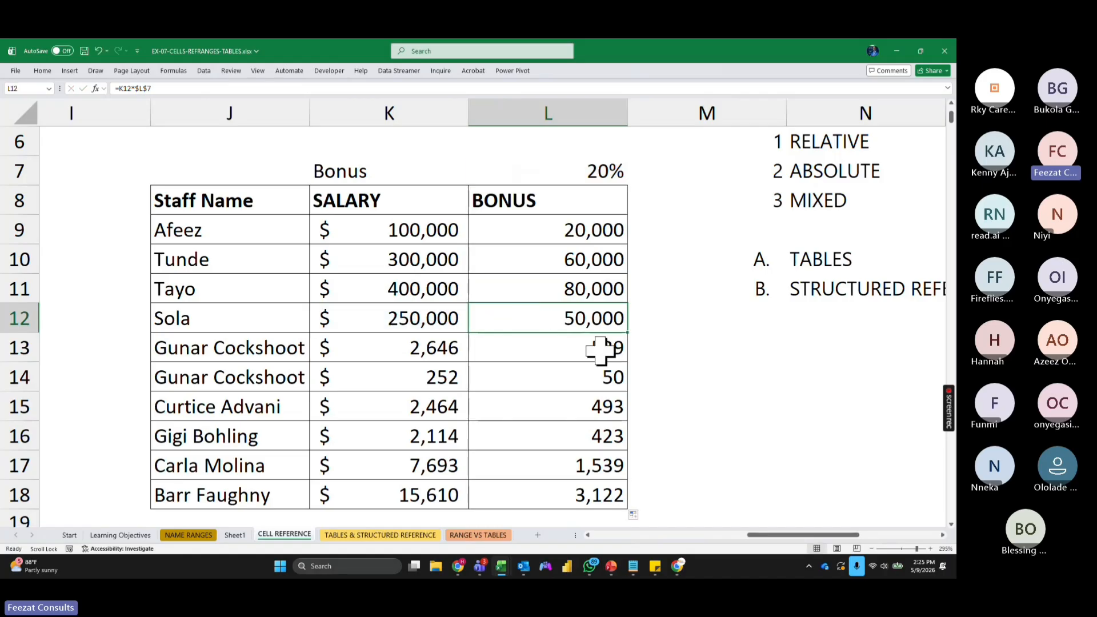
pyautogui.doubleClick(601, 348)
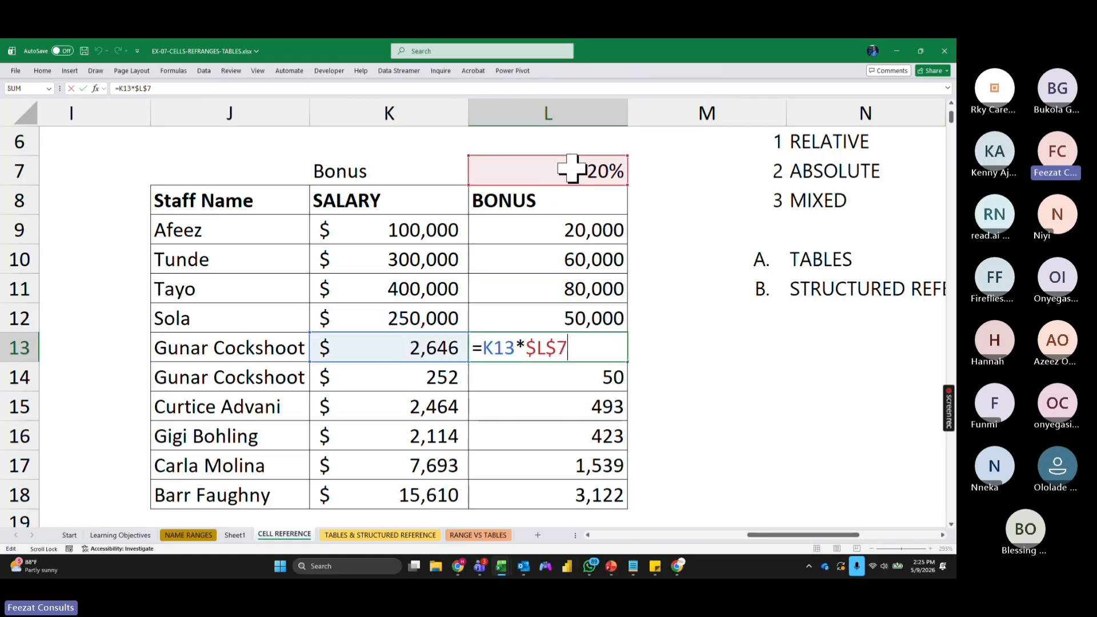
pyautogui.press('Return')
pyautogui.doubleClick(604, 378)
pyautogui.press('Return')
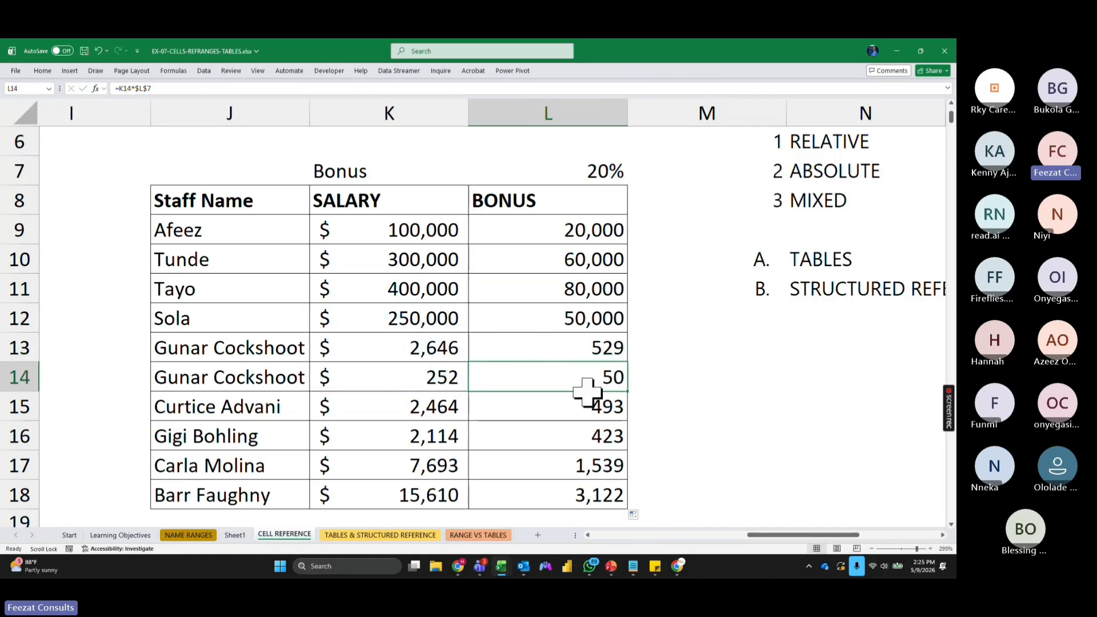
pyautogui.doubleClick(585, 399)
pyautogui.press('Return')
pyautogui.doubleClick(537, 438)
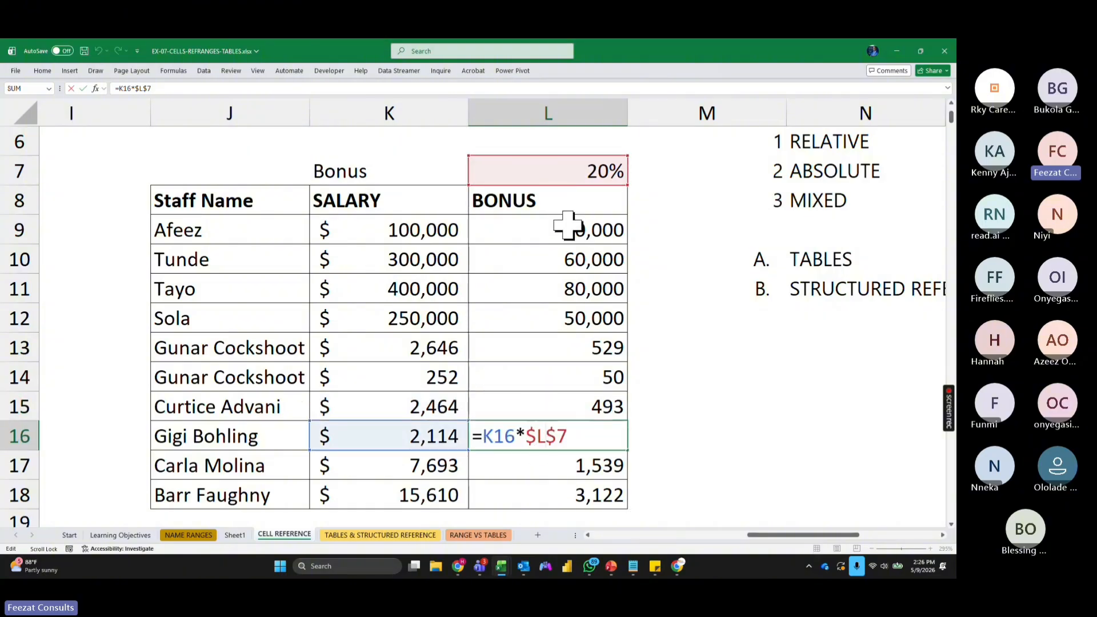
pyautogui.hotkey('ctrl', 'Return')
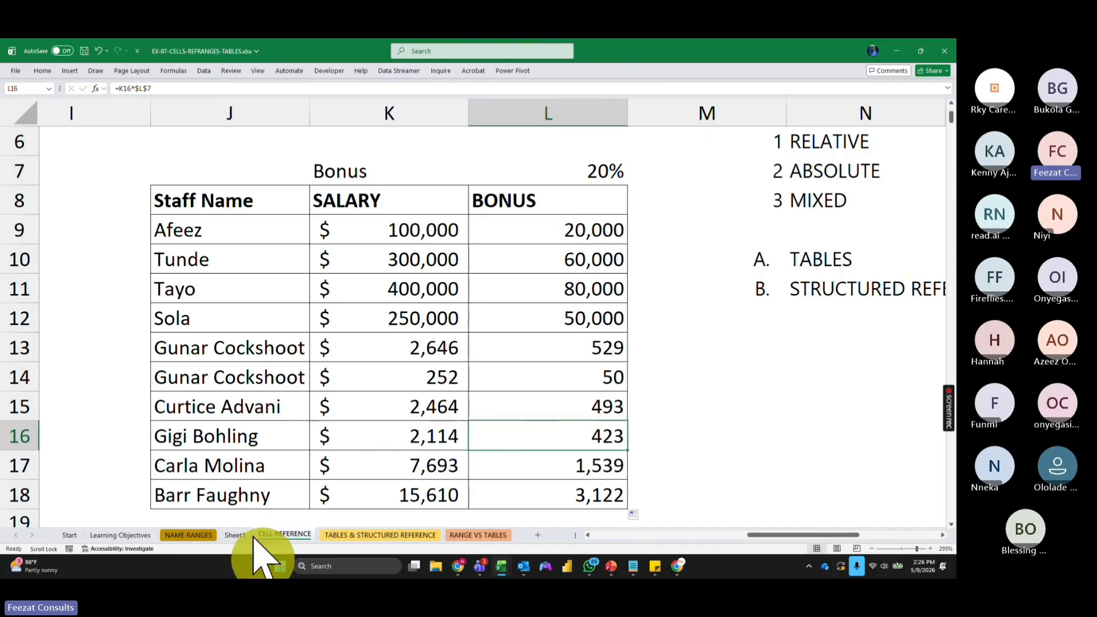
# Step: Widen column E on Sheet1 so its values fit, and select the commission results in E5:E13
pyautogui.click(235, 534)
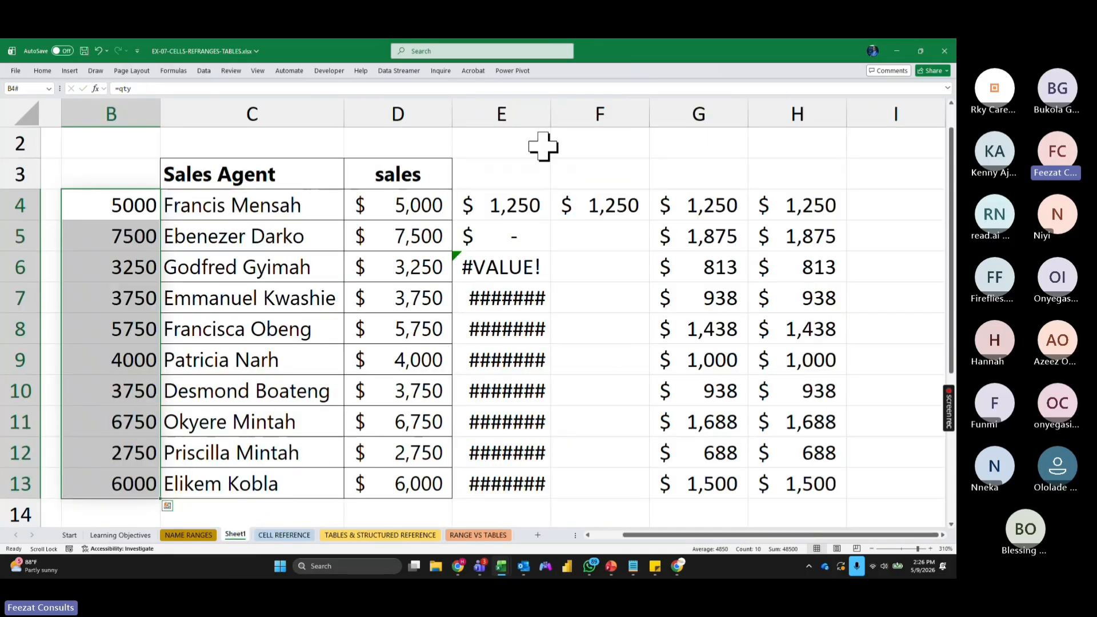
pyautogui.moveTo(550, 109); pyautogui.dragTo(624, 110)
pyautogui.moveTo(568, 242); pyautogui.dragTo(574, 484)
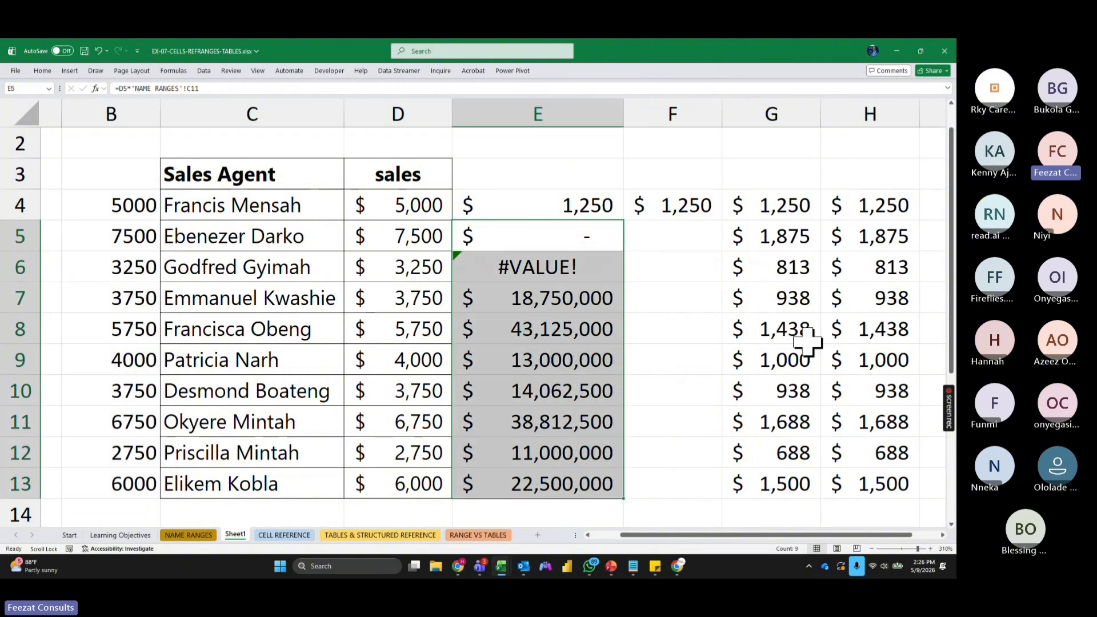
# Step: Review the Commission_Rate formulas in G4:G8 of Sheet1 against the commission rate in C10 of the NAME RANGES sheet
pyautogui.doubleClick(788, 207)
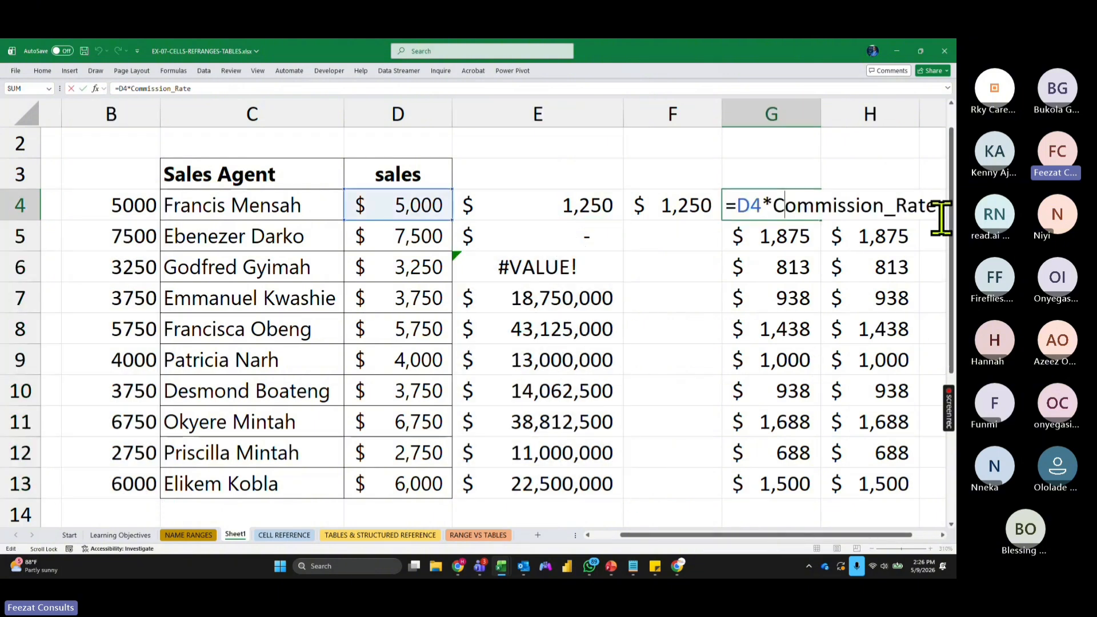
pyautogui.press('Escape')
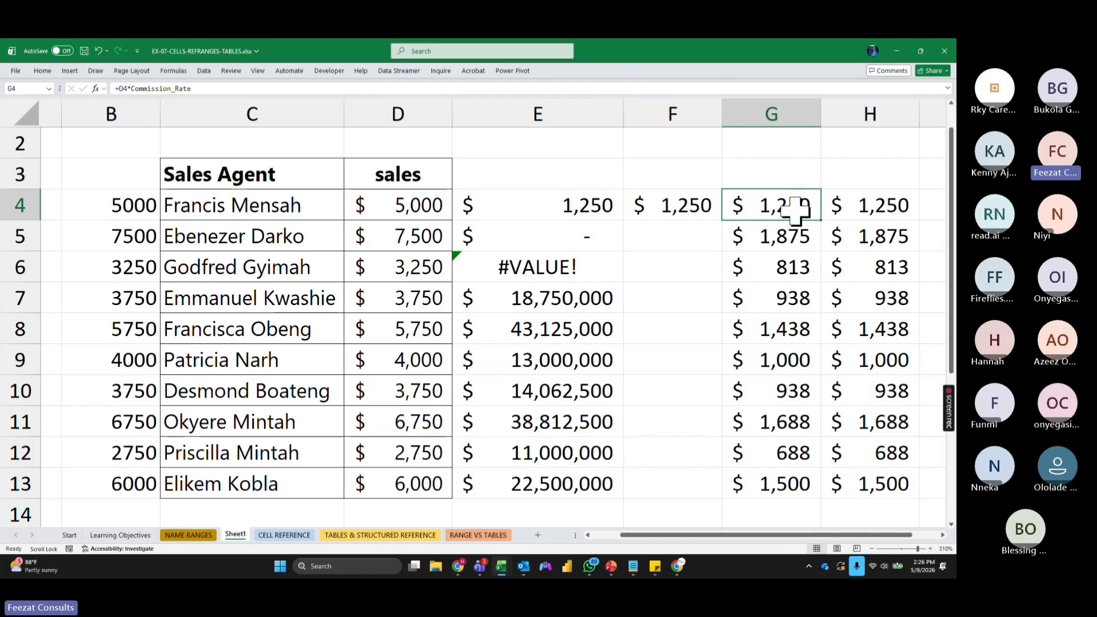
pyautogui.click(189, 535)
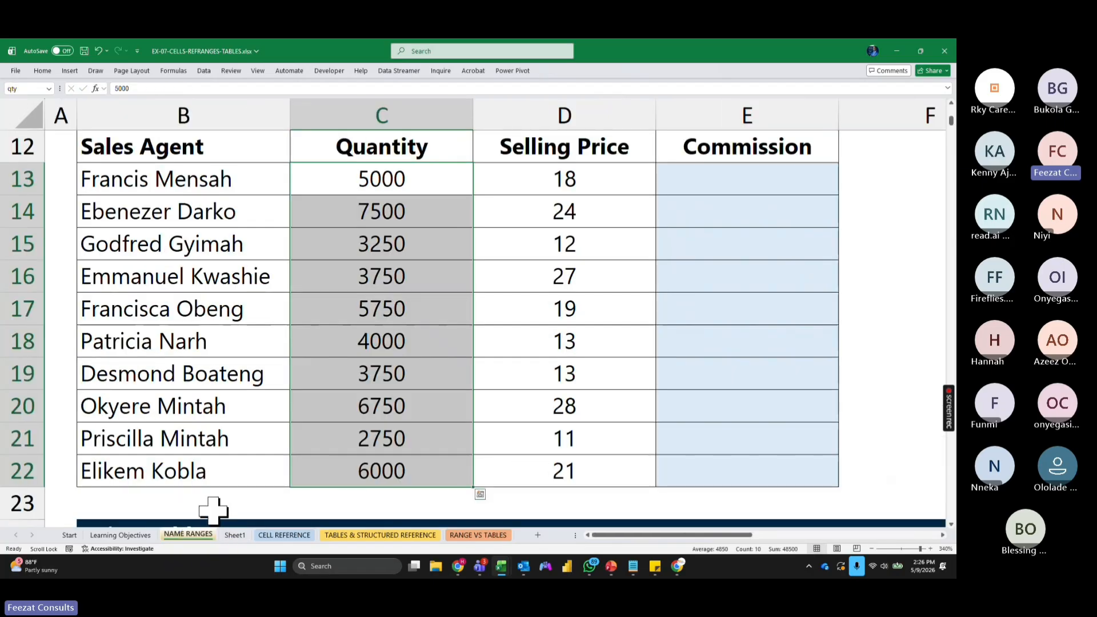
pyautogui.click(378, 416)
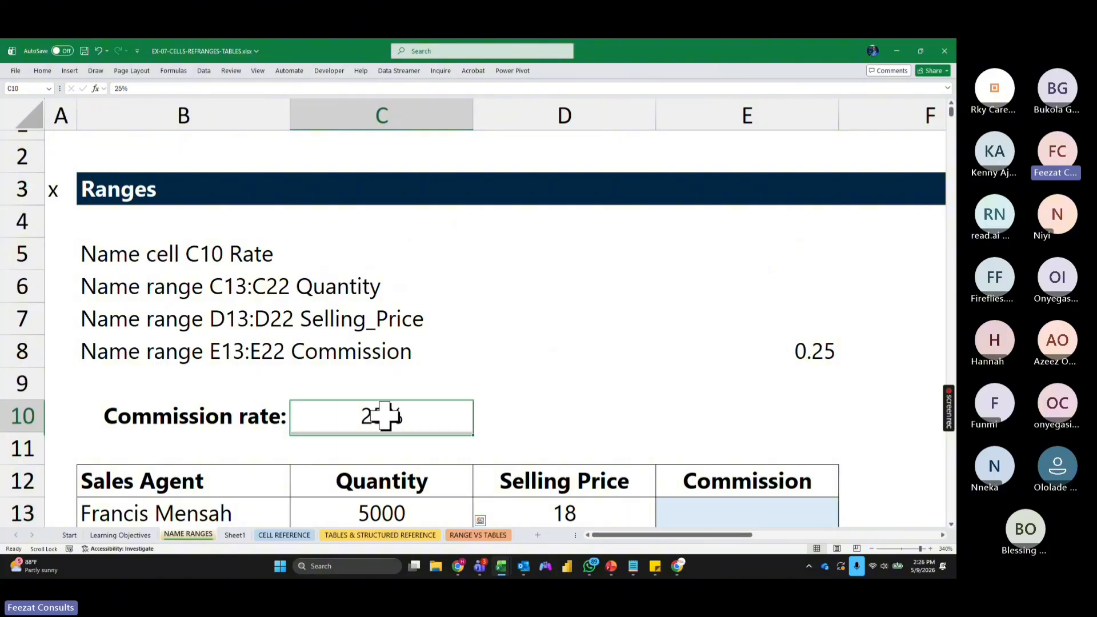
pyautogui.click(280, 537)
pyautogui.click(237, 537)
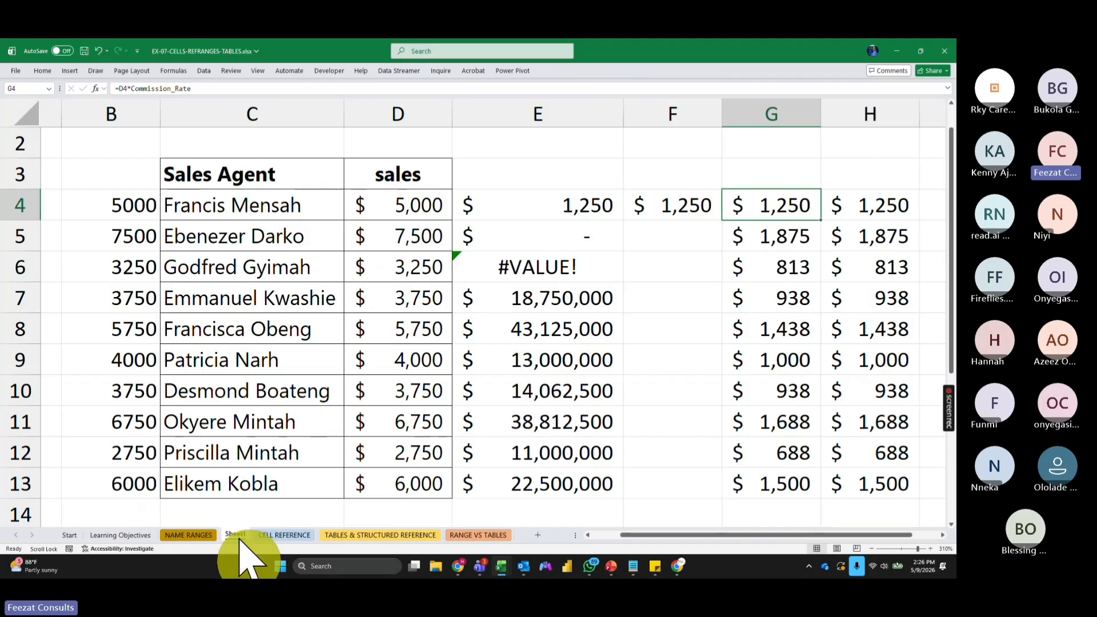
pyautogui.click(774, 236)
pyautogui.click(777, 267)
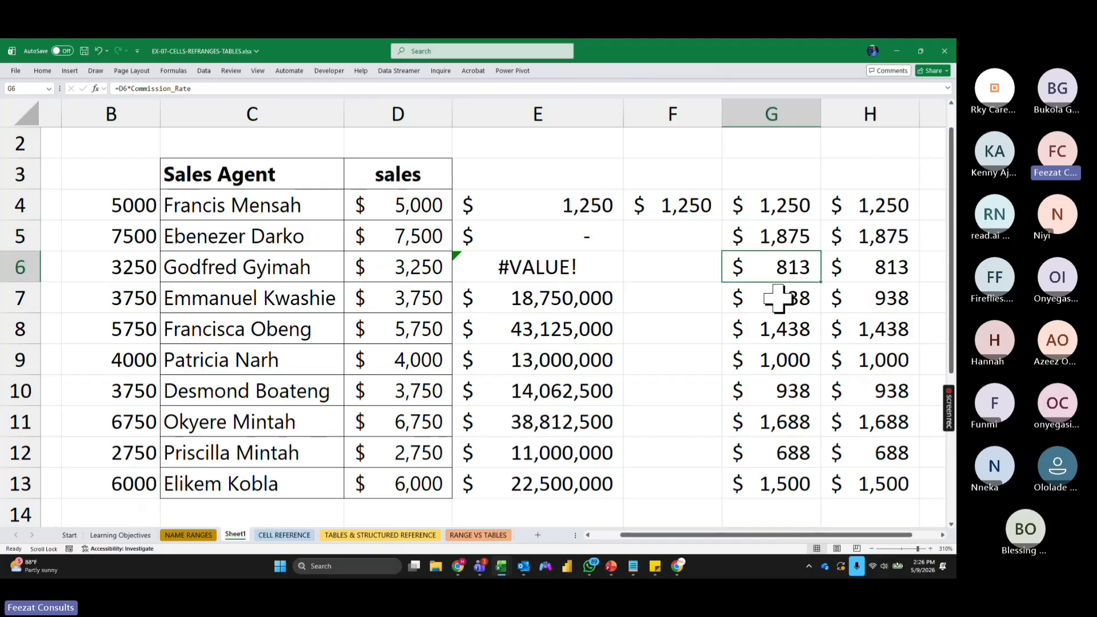
pyautogui.click(780, 298)
pyautogui.click(782, 330)
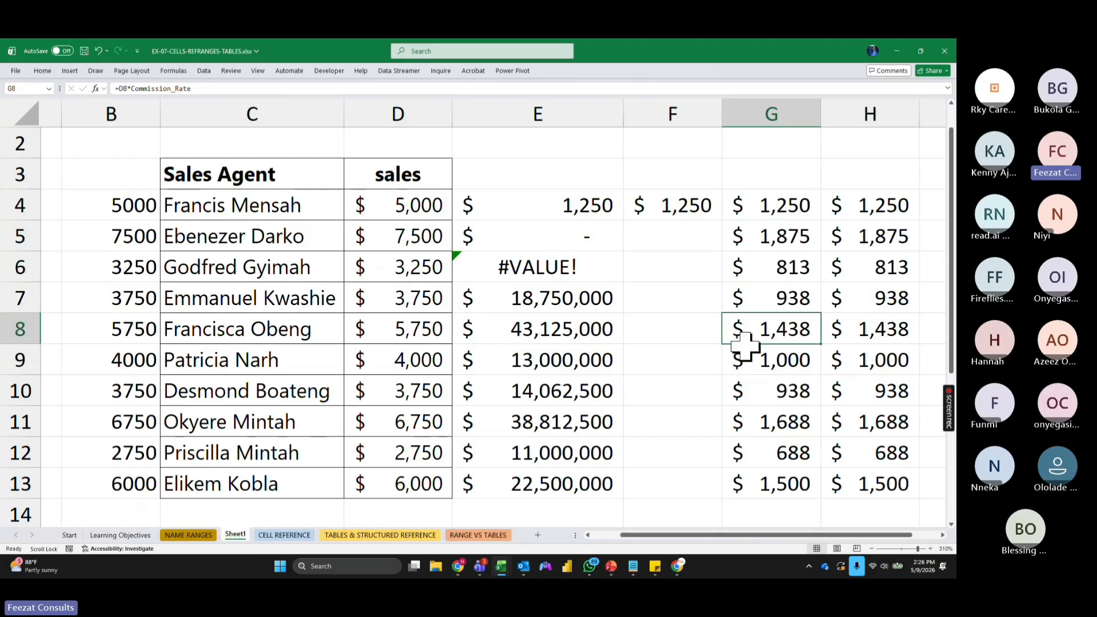
# Step: Name the bonus rate cell L7 on the CELL REFERENCE sheet BONUS
pyautogui.click(284, 535)
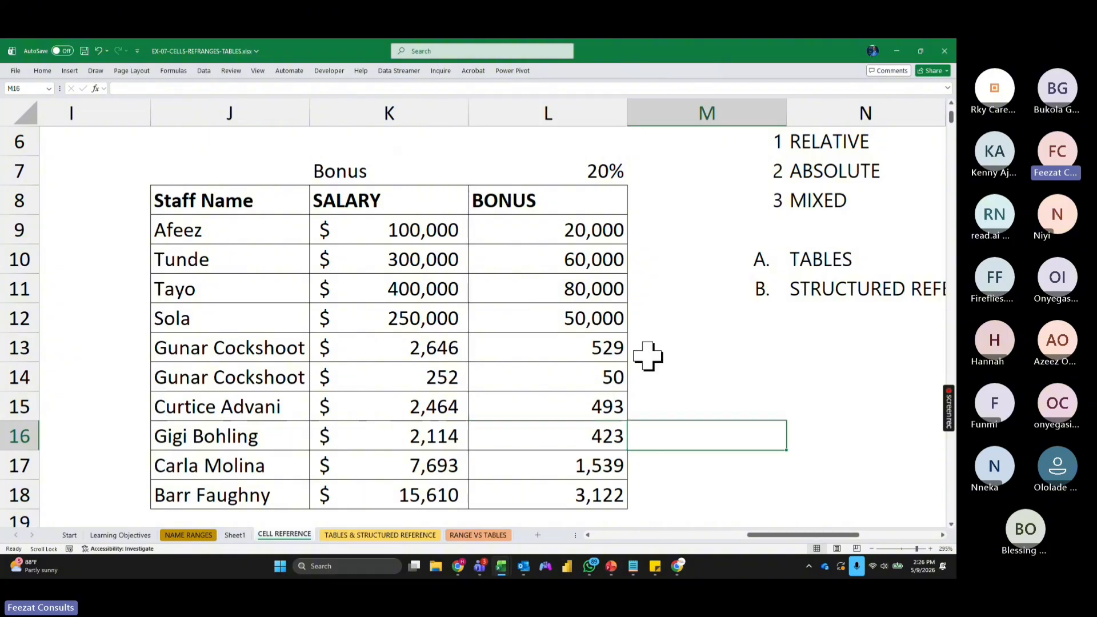
pyautogui.click(600, 176)
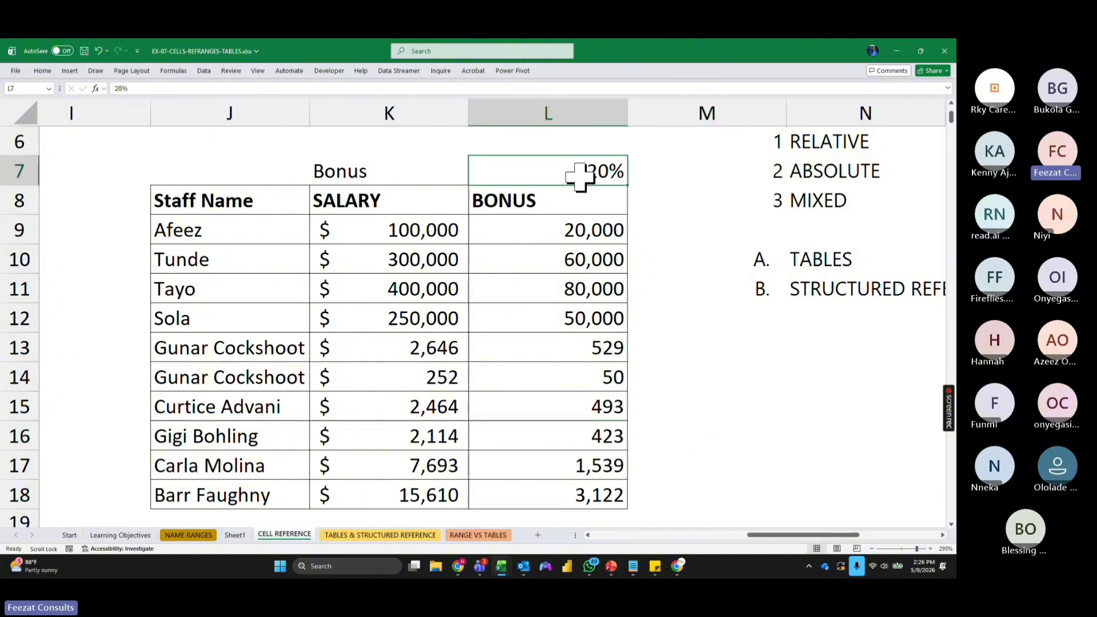
pyautogui.click(35, 88)
pyautogui.write('BONUS')
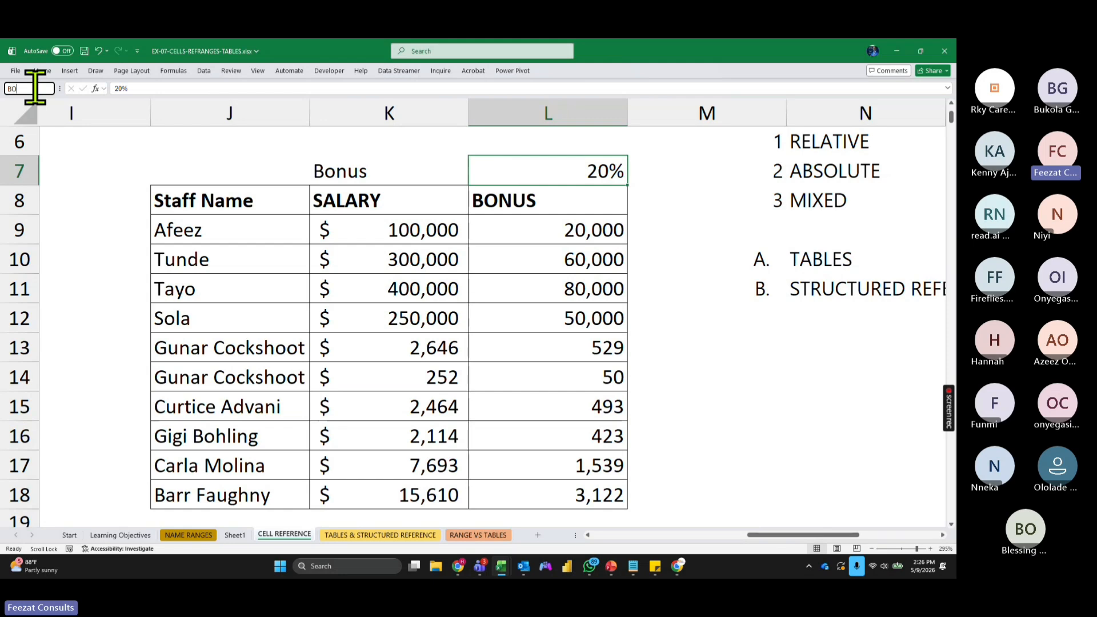
pyautogui.press('Return')
# Step: Insert a blank column at M, directly after the BONUS column
pyautogui.click(662, 227)
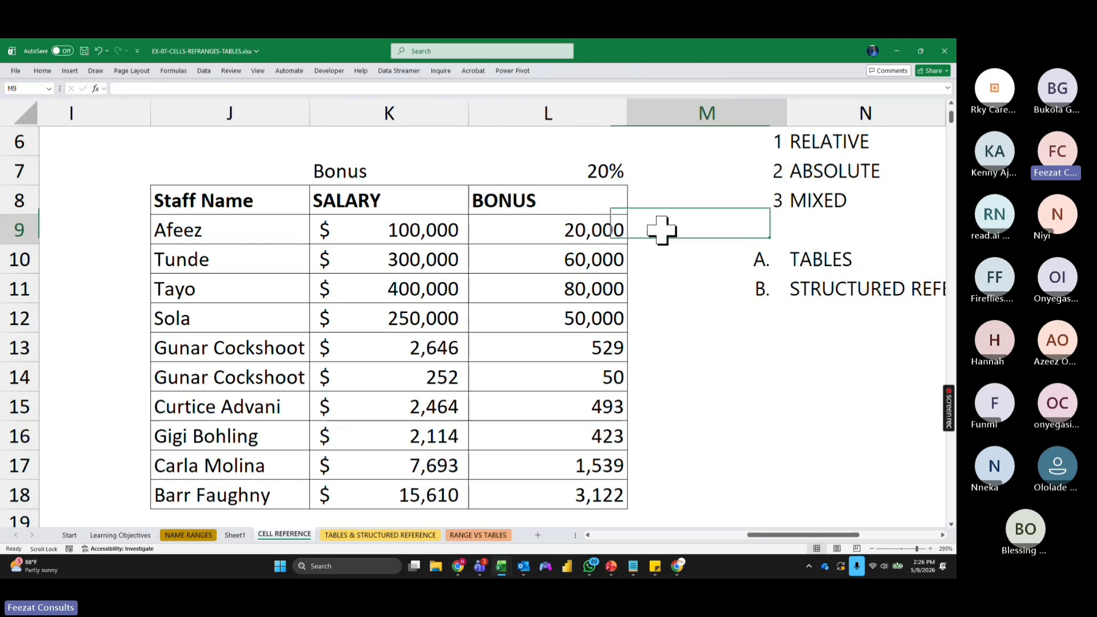
pyautogui.click(697, 112)
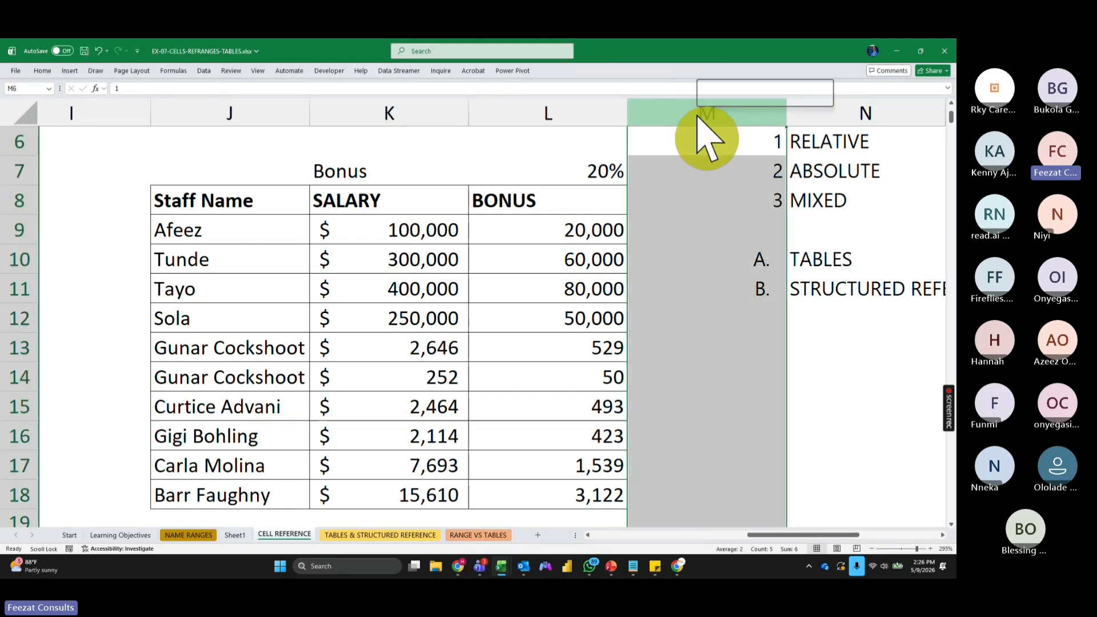
pyautogui.rightClick(710, 135)
pyautogui.click(743, 224)
# Step: Calculate the bonus in M9 with the named range, =K9*BONUS, and fill it down to M18
pyautogui.click(663, 228)
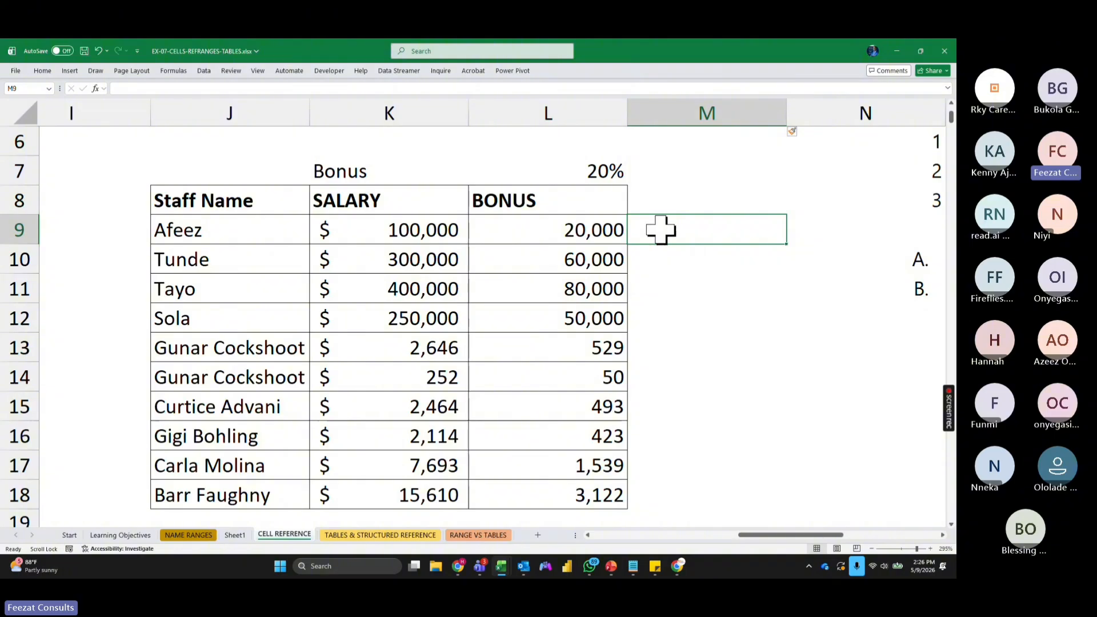
pyautogui.write('=')
pyautogui.click(422, 231)
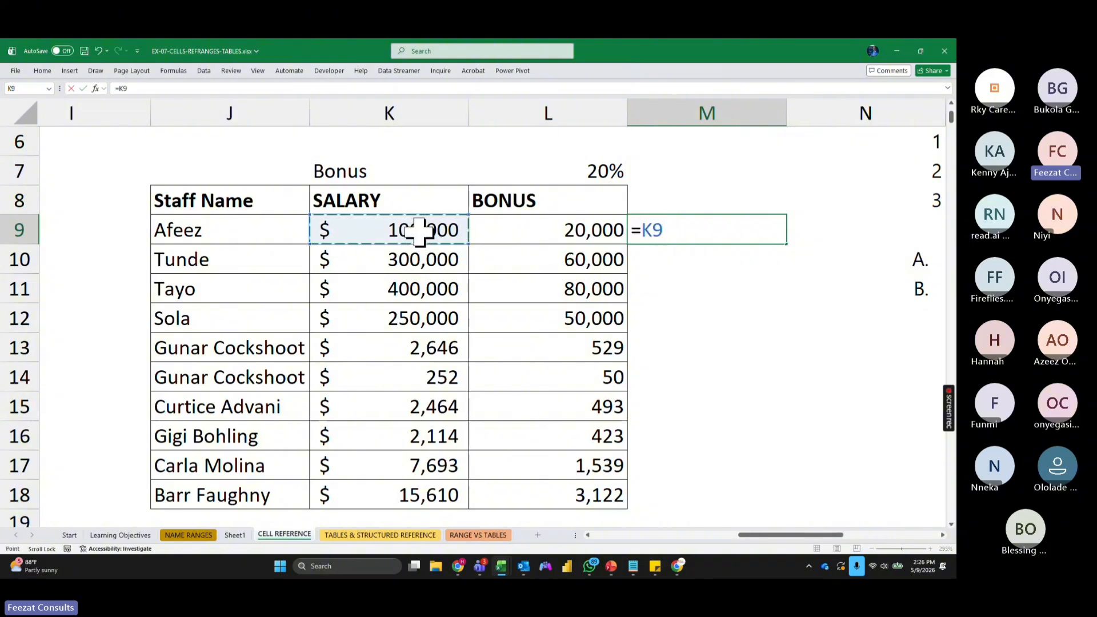
pyautogui.write('*BOMU')
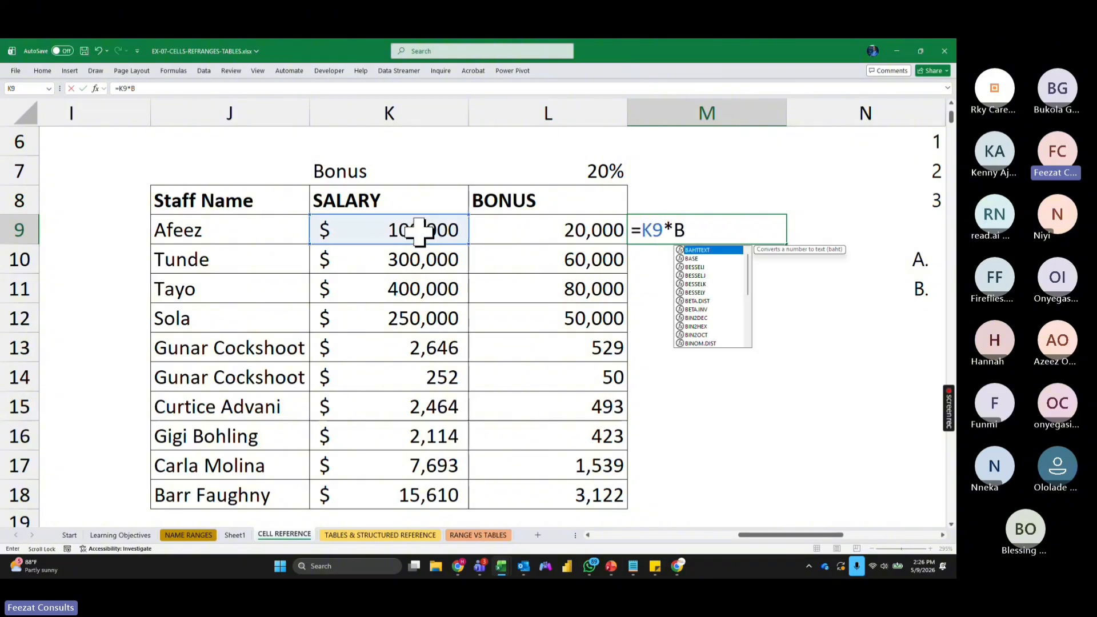
pyautogui.press('BackSpace')
pyautogui.press('BackSpace')
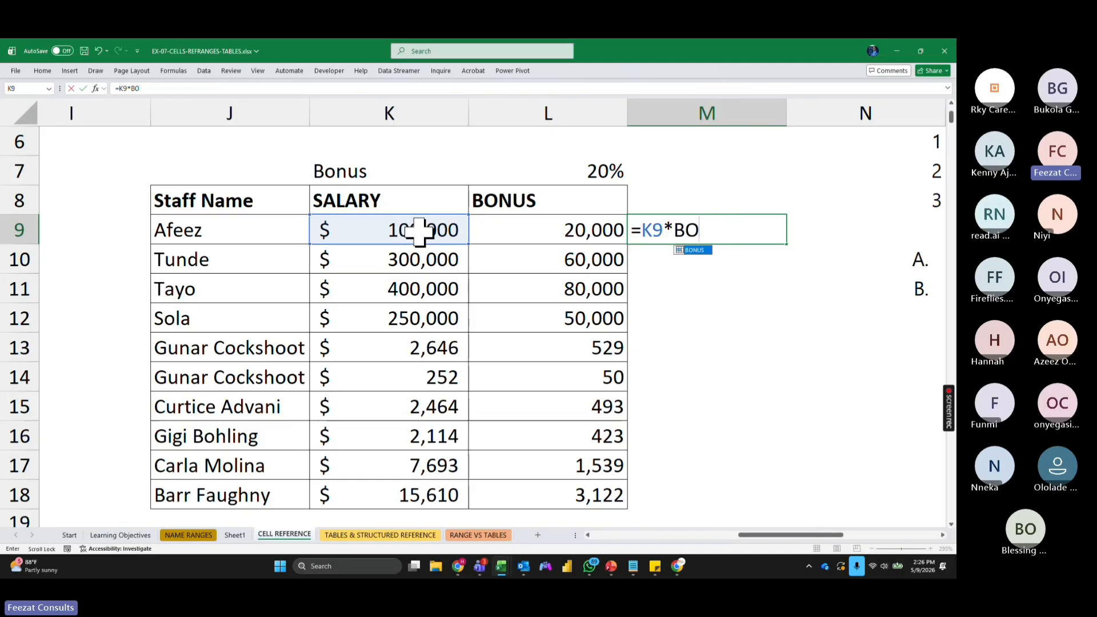
pyautogui.doubleClick(695, 250)
pyautogui.press('Return')
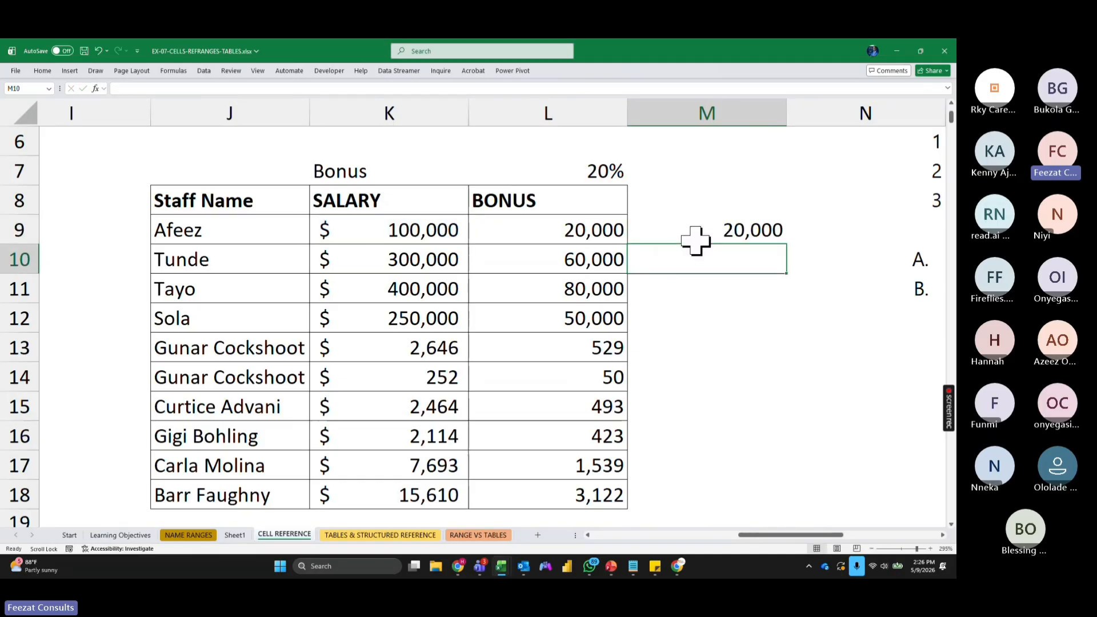
pyautogui.click(698, 237)
pyautogui.doubleClick(787, 246)
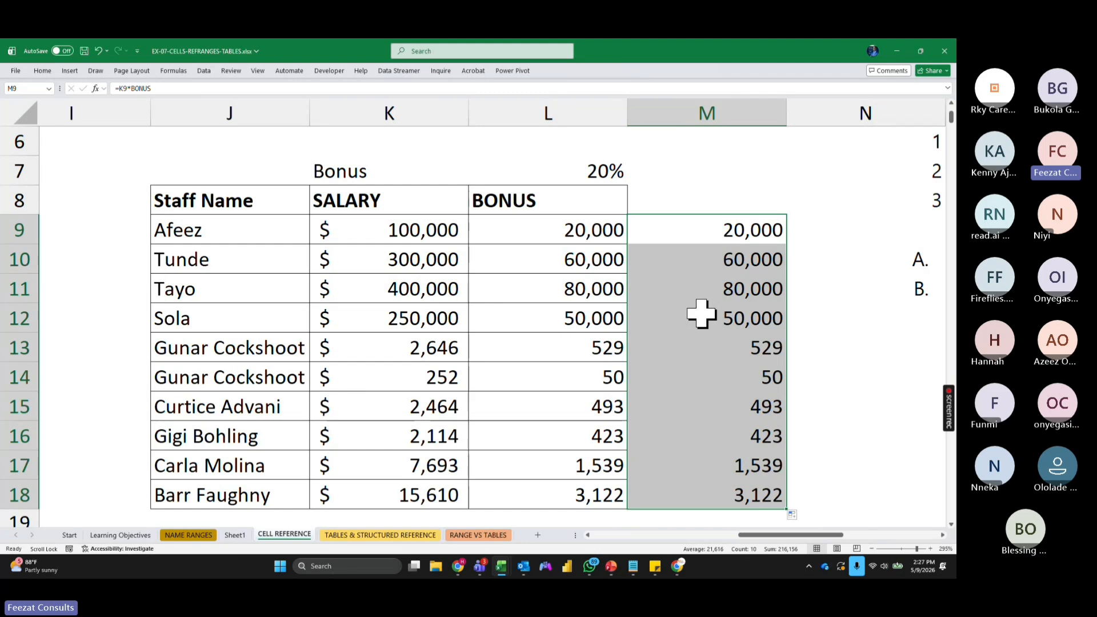
# Step: Compare the named-range formulas in M12 and M9 with the commission rate on NAME RANGES and the absolute-reference formula in L9
pyautogui.click(695, 312)
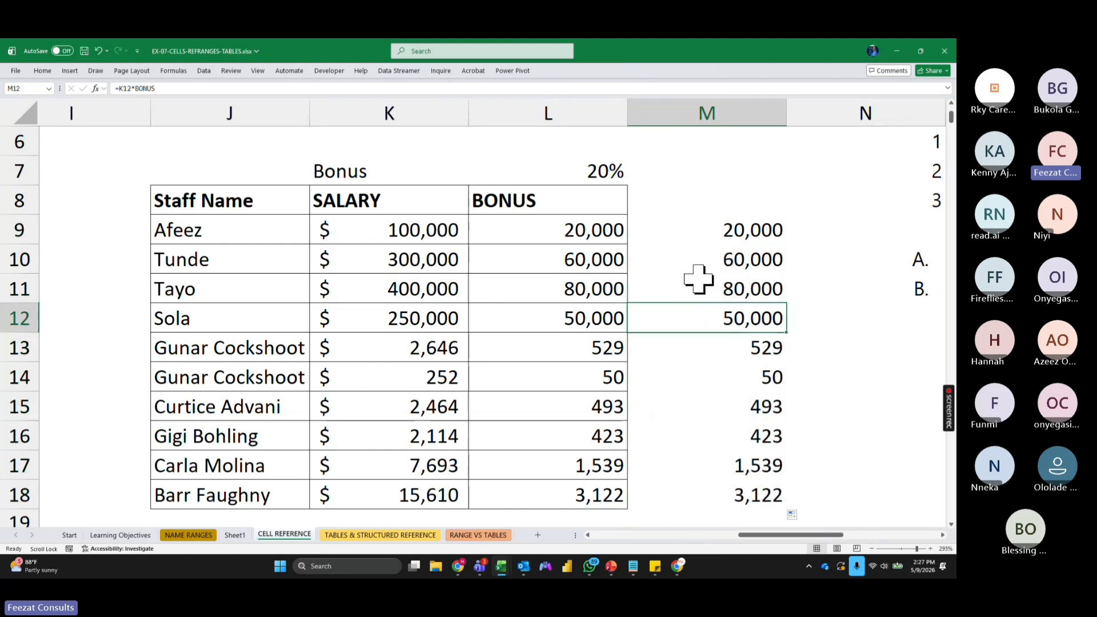
pyautogui.doubleClick(725, 228)
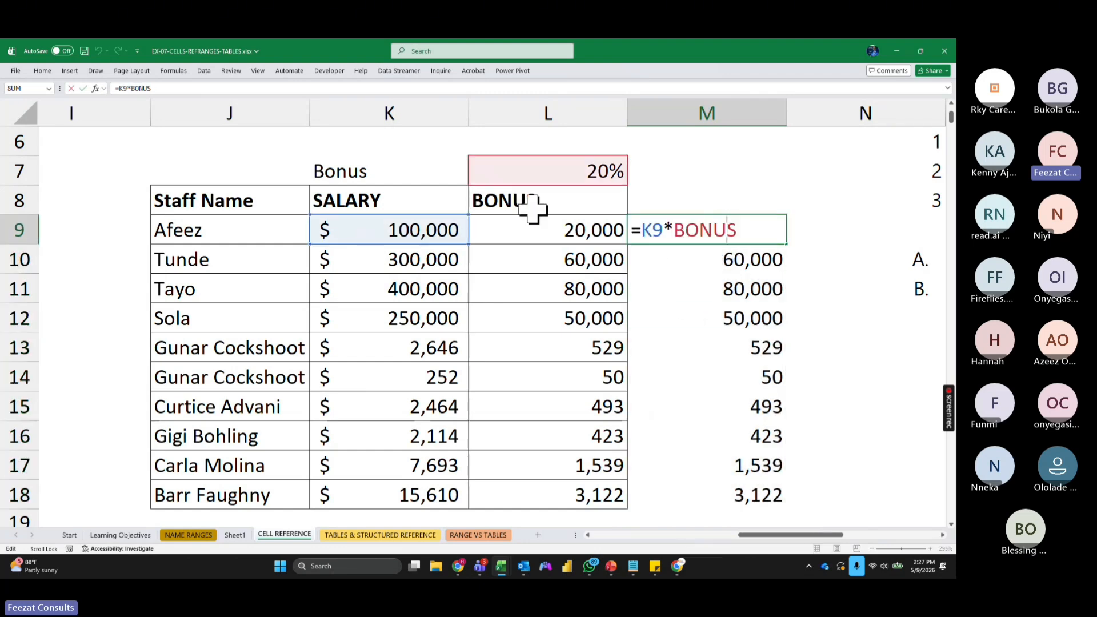
pyautogui.press('Escape')
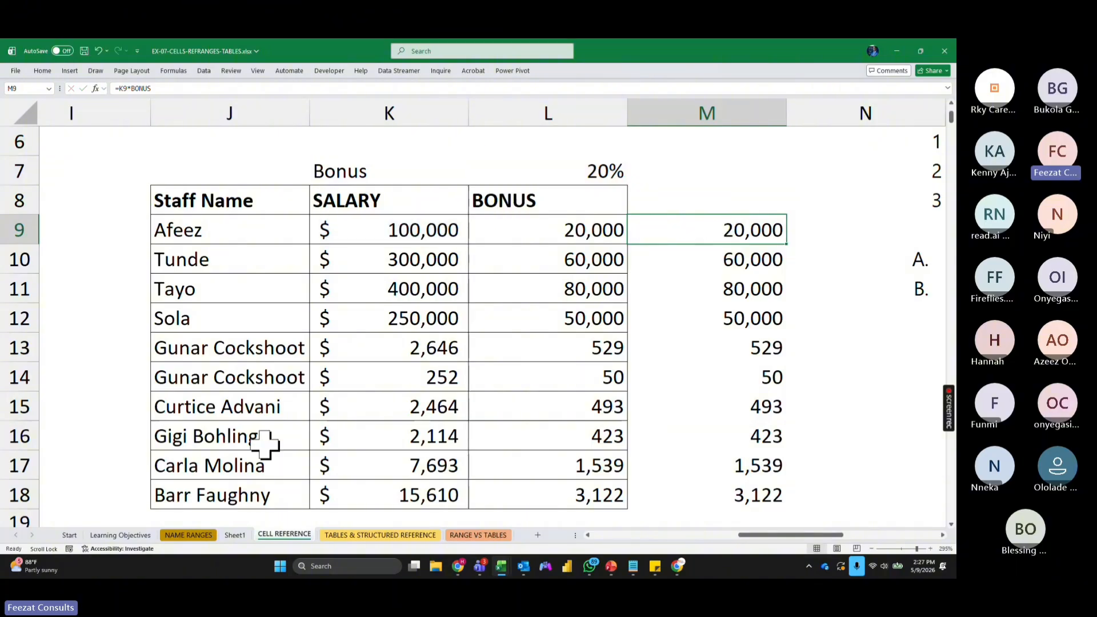
pyautogui.click(188, 535)
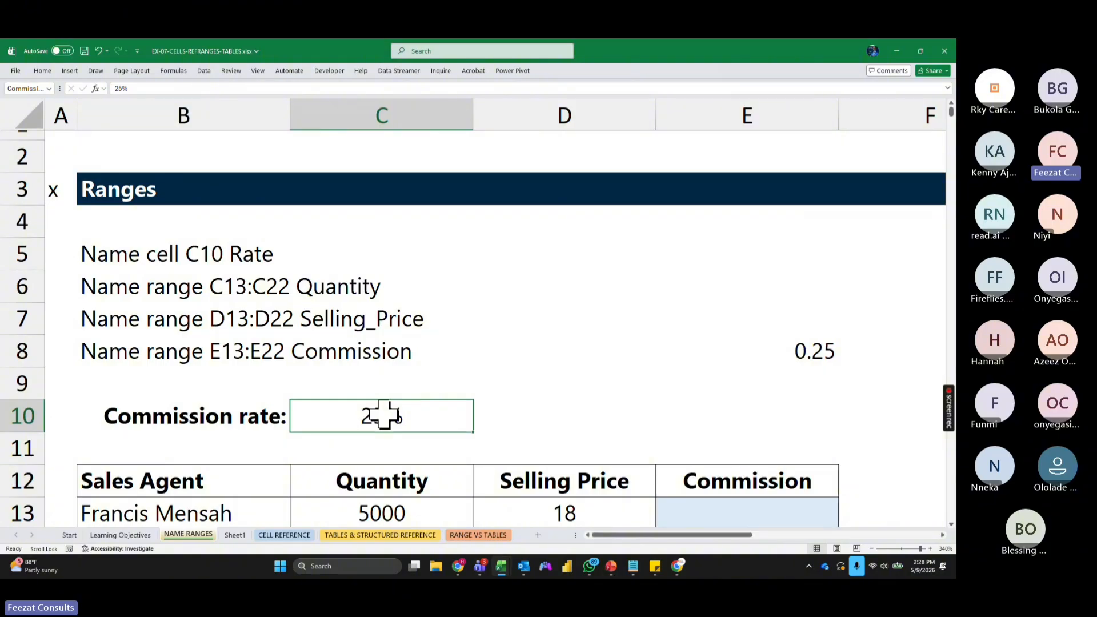
pyautogui.click(236, 535)
pyautogui.click(273, 535)
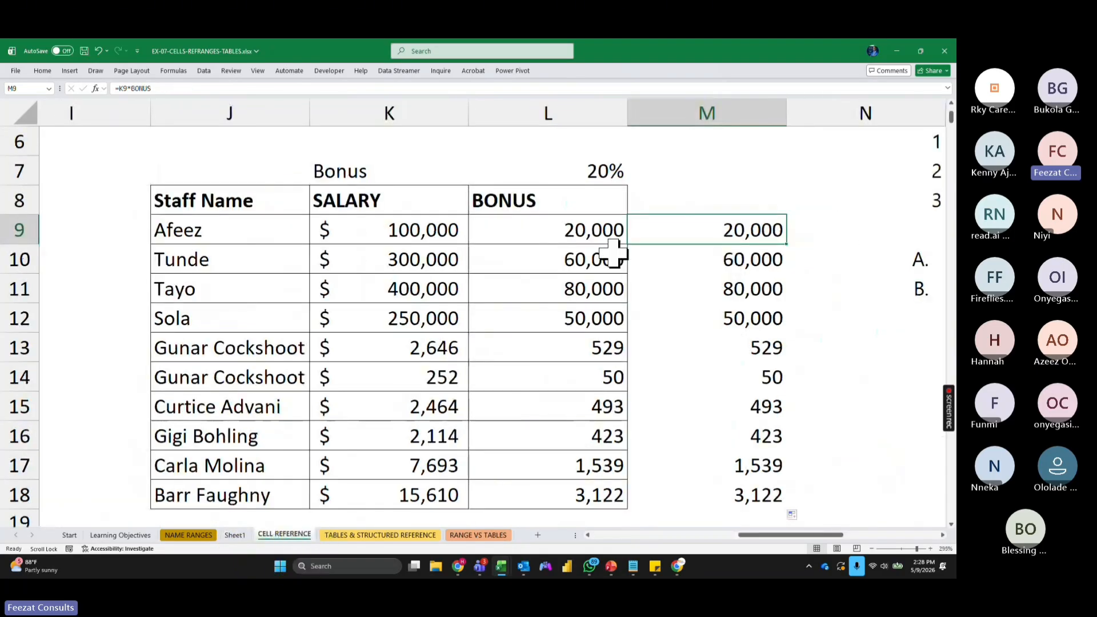
pyautogui.doubleClick(594, 230)
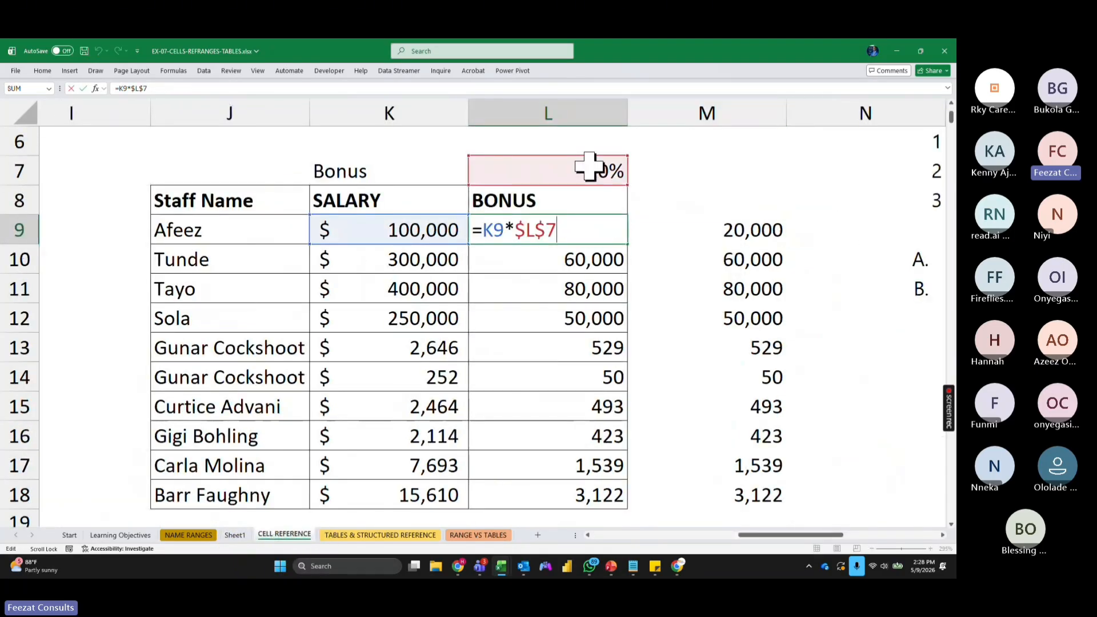
pyautogui.press('Return')
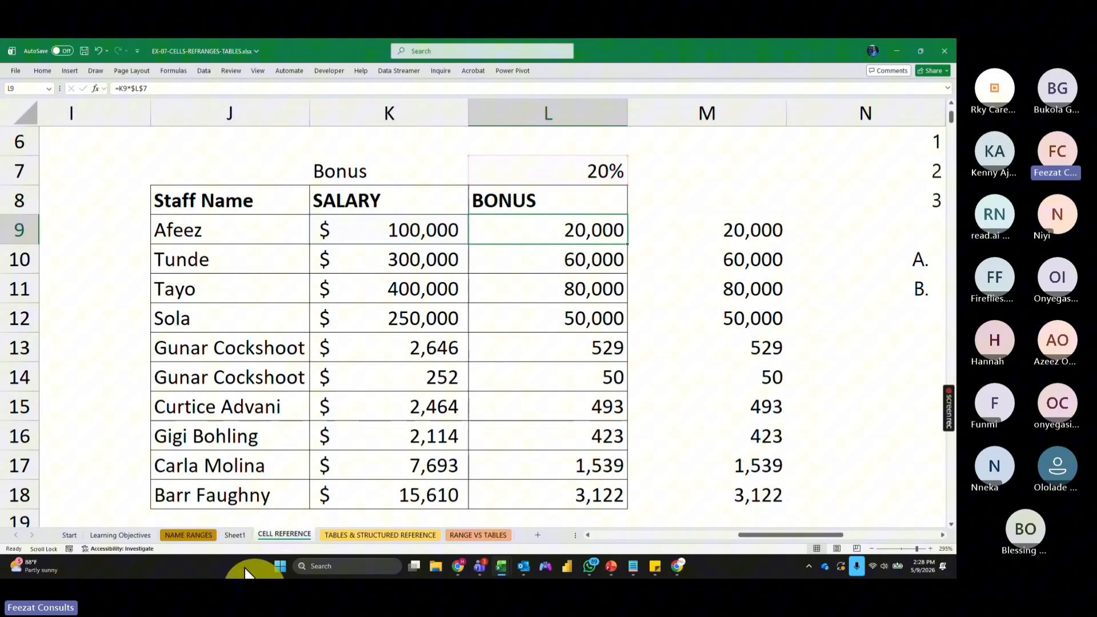
# Step: On Sheet1, calculate the commission in I4 as =D4*Commission_Rate, picking the commission rate cell C10 on the NAME RANGES sheet
pyautogui.click(235, 535)
pyautogui.hscroll(2, 718, 548)
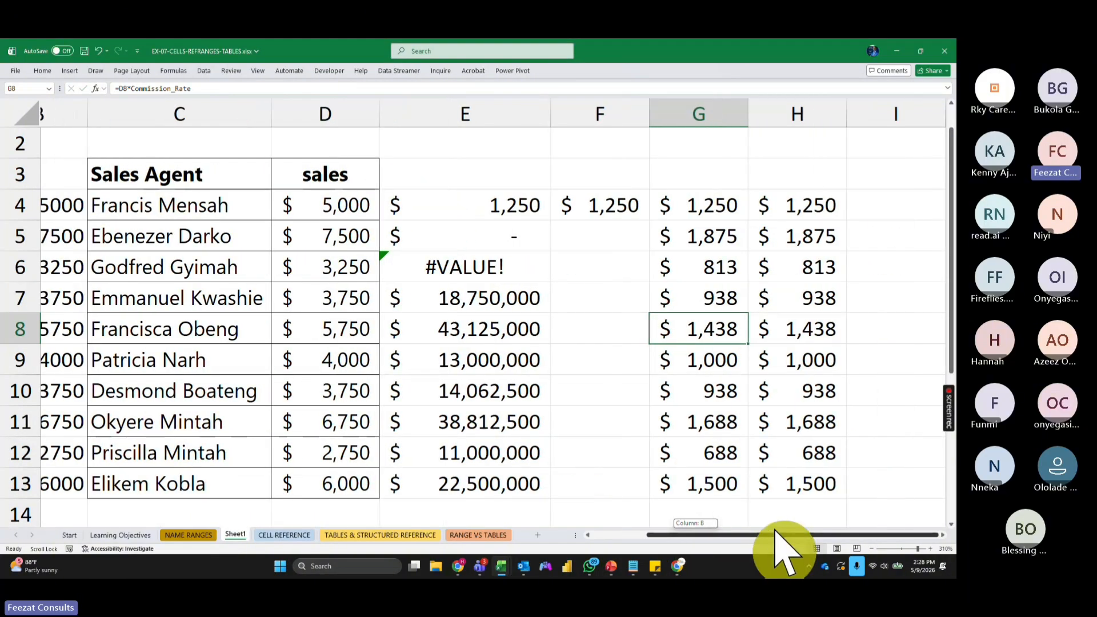
pyautogui.click(860, 216)
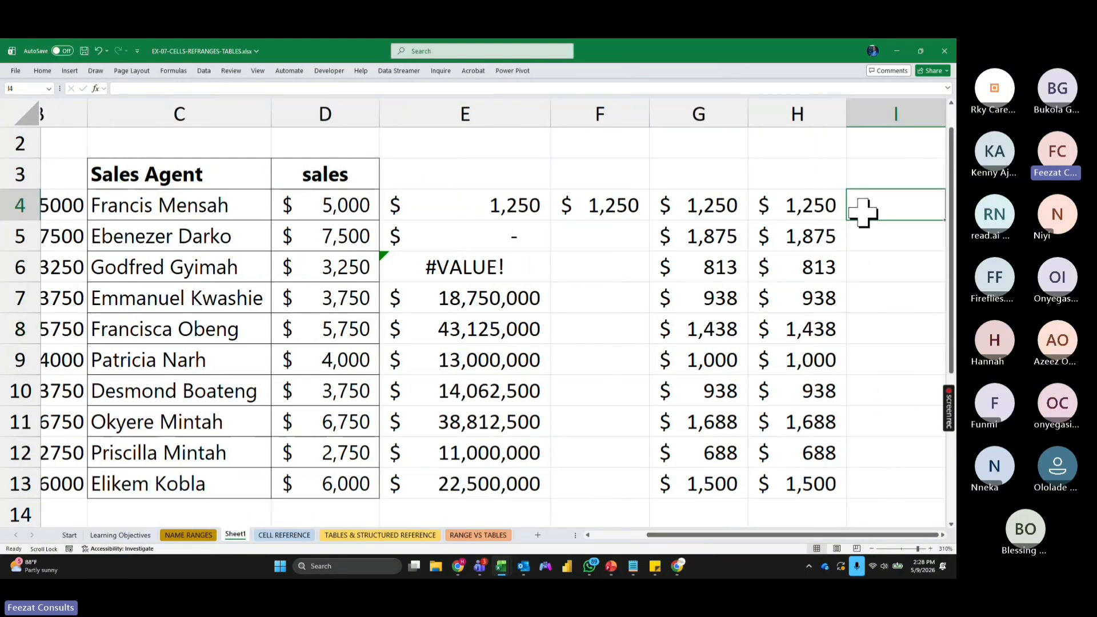
pyautogui.write('=')
pyautogui.click(351, 215)
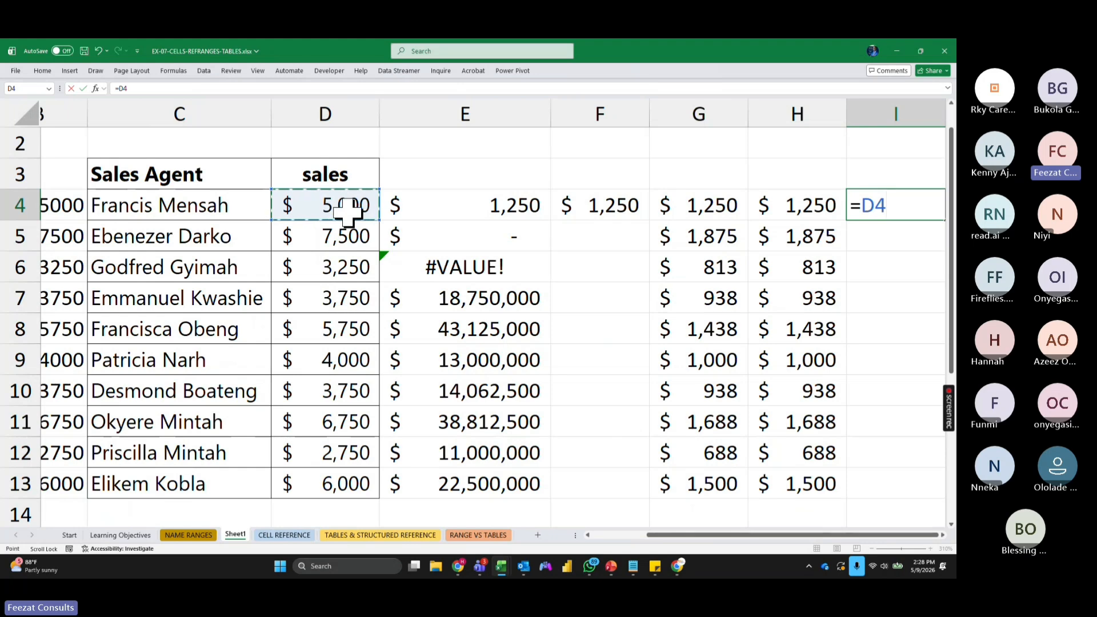
pyautogui.write('*')
pyautogui.click(193, 536)
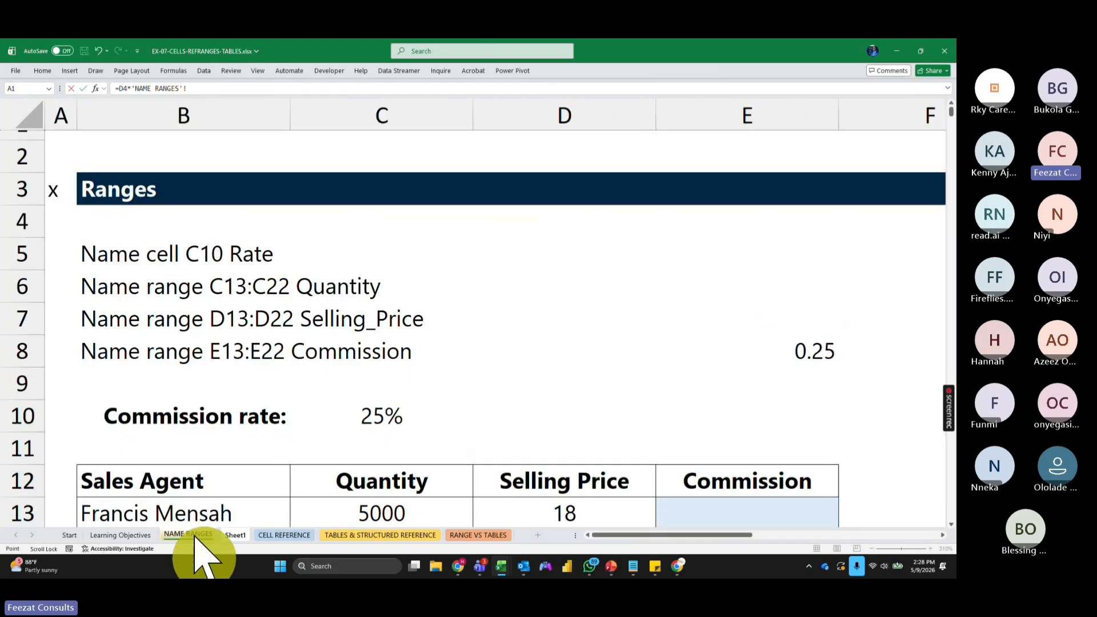
pyautogui.click(372, 411)
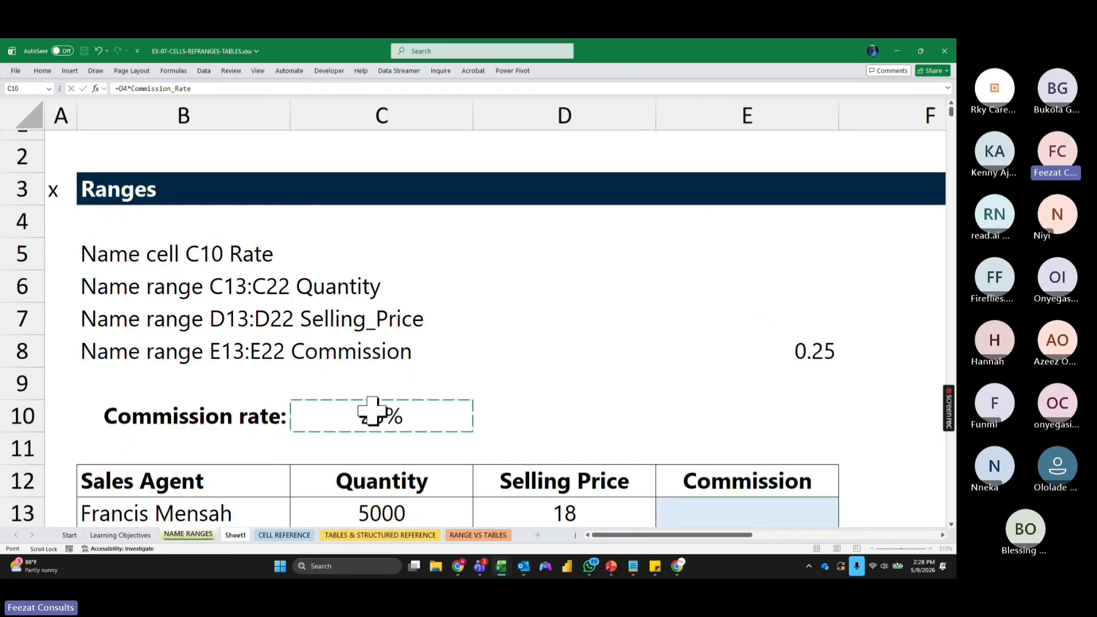
pyautogui.press('Return')
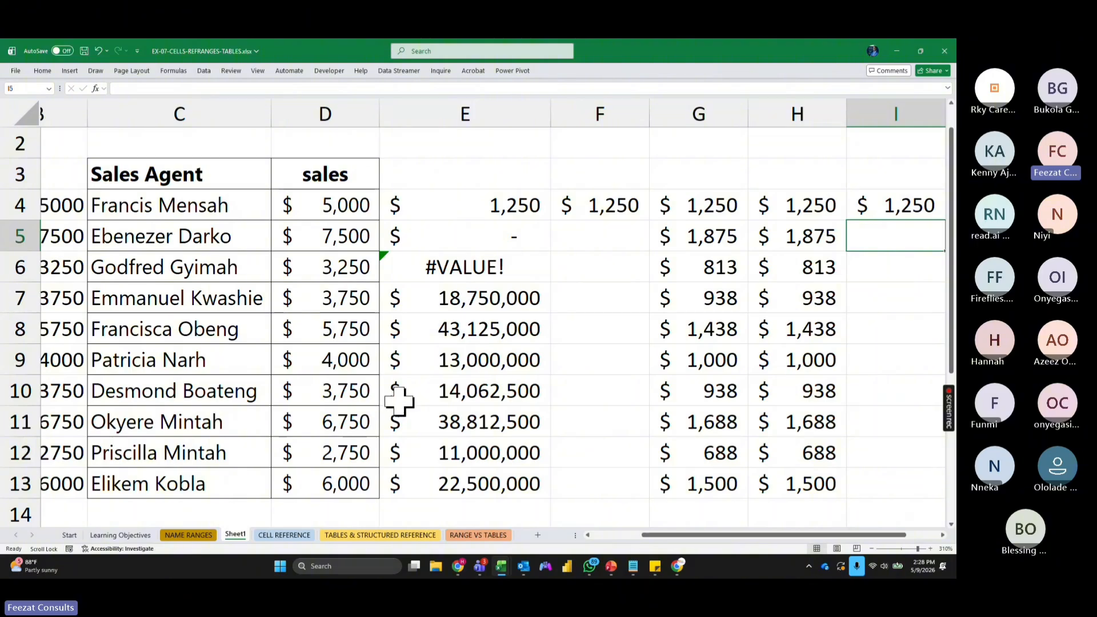
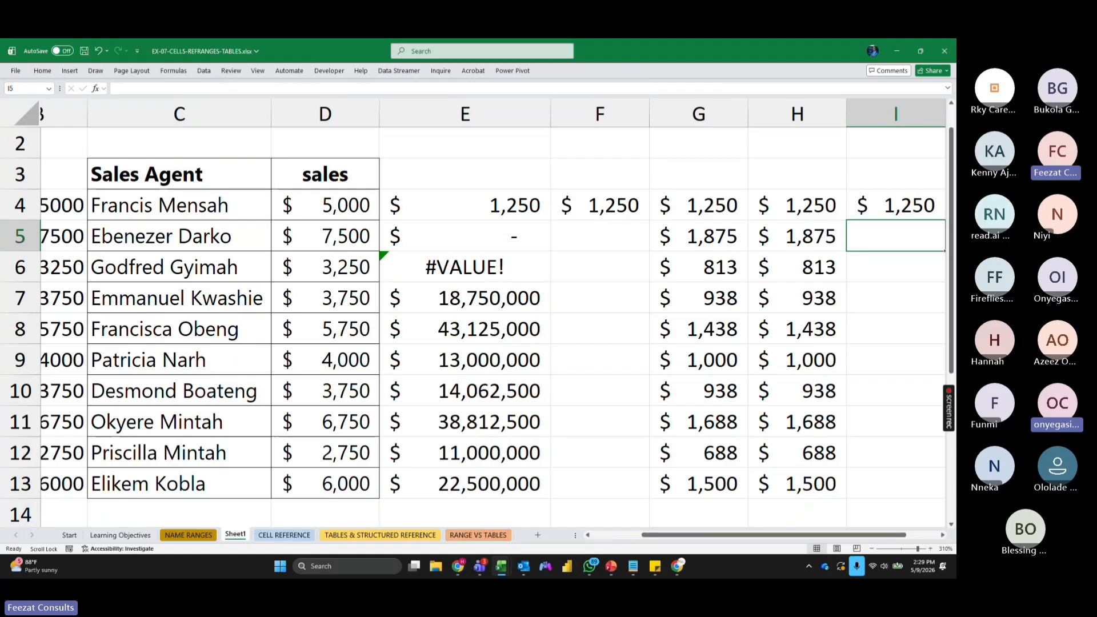
# Step: Compare the commission formulas in F4, G4, I4 and E4 on Sheet1 and check the commission rate cell on NAME RANGES
pyautogui.click(612, 207)
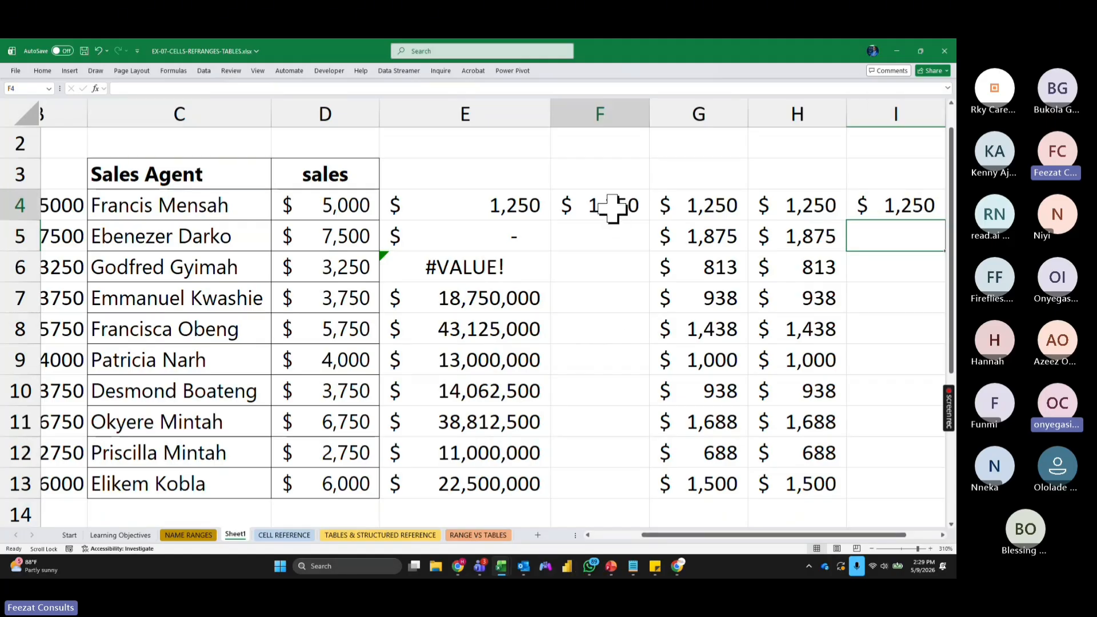
pyautogui.click(693, 204)
pyautogui.click(624, 205)
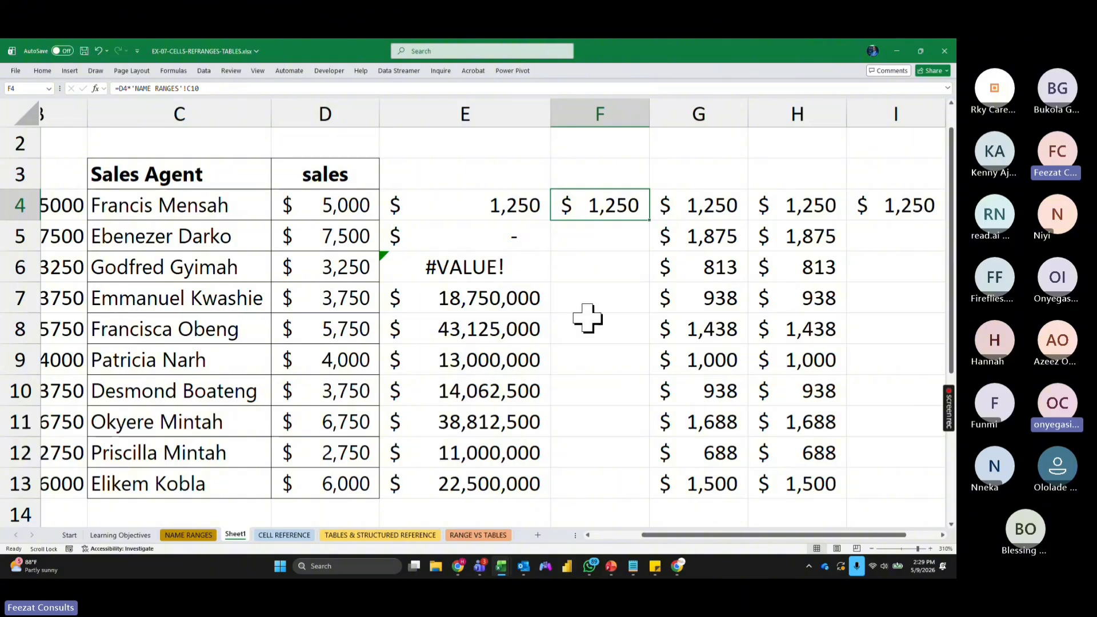
pyautogui.click(875, 210)
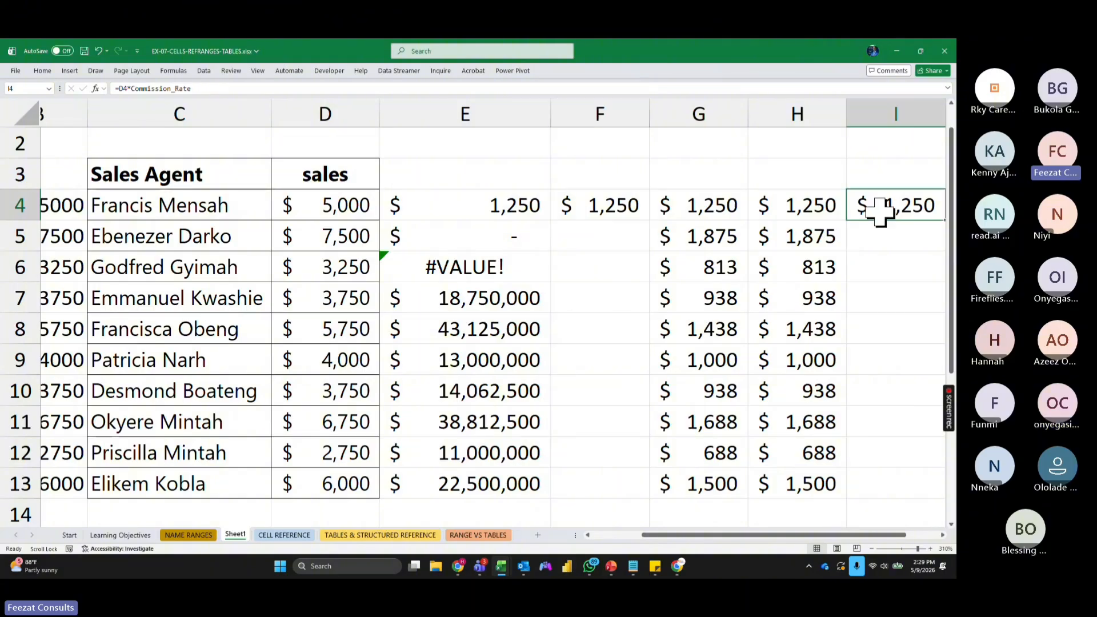
pyautogui.click(609, 212)
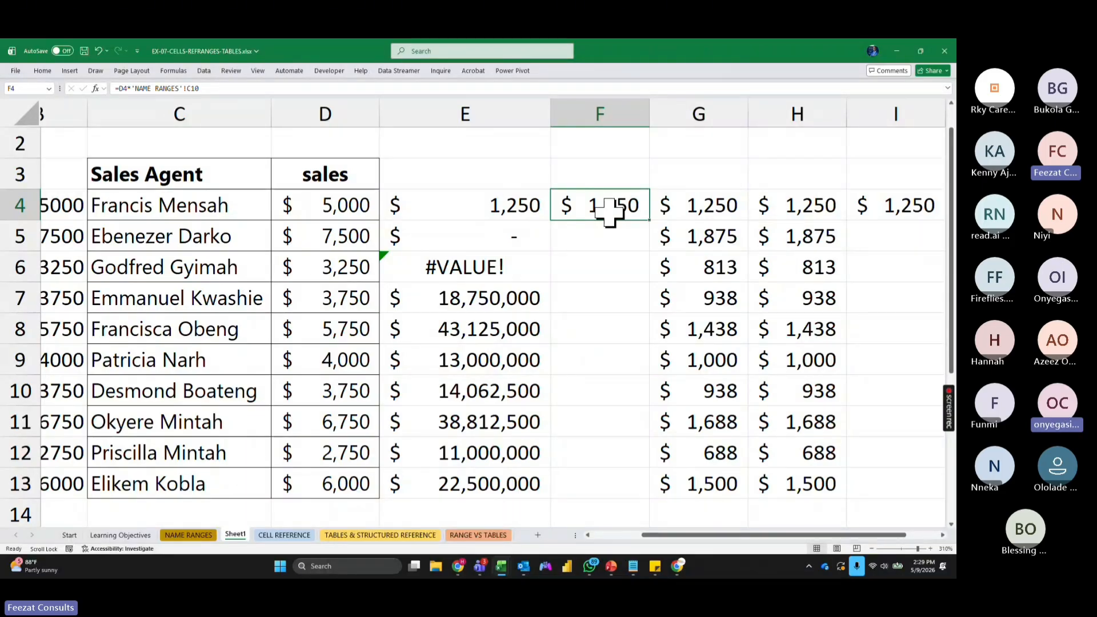
pyautogui.click(500, 208)
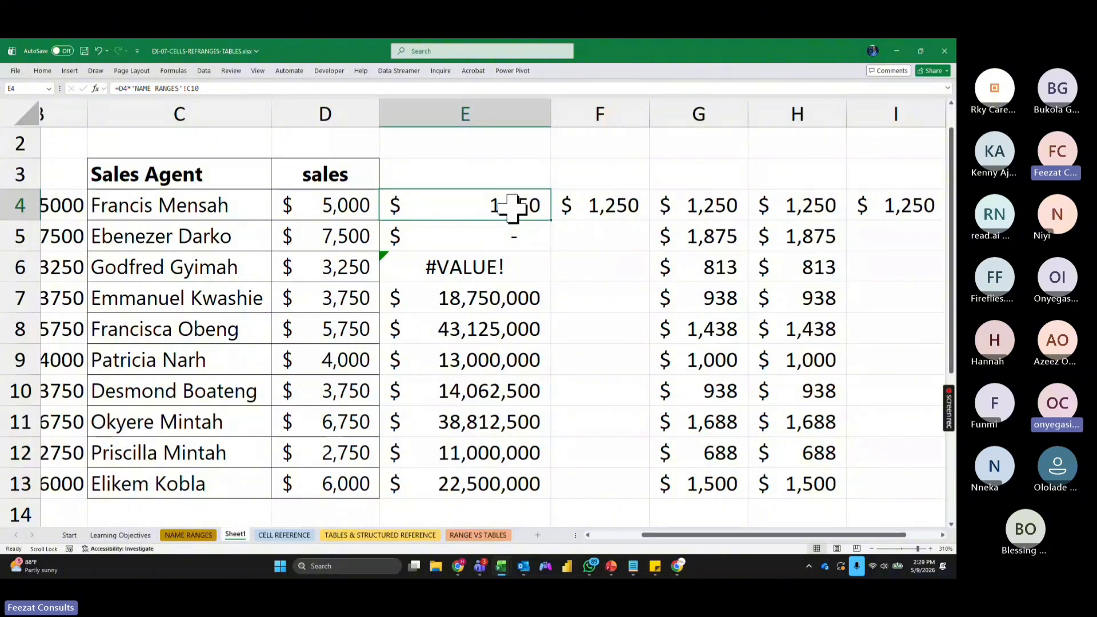
pyautogui.doubleClick(509, 207)
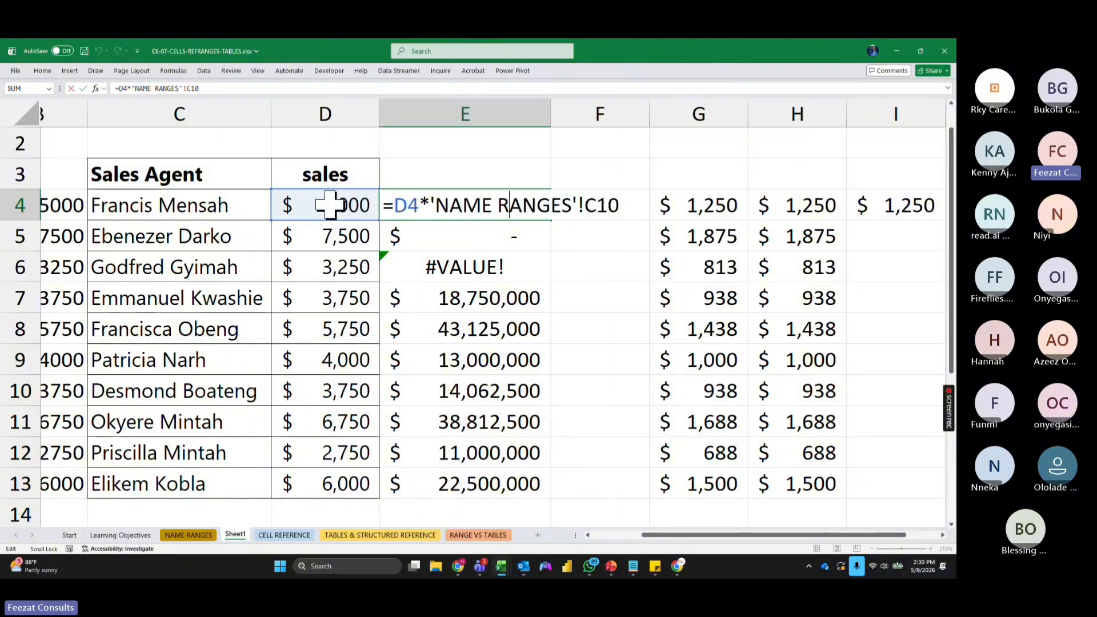
pyautogui.moveTo(419, 206); pyautogui.dragTo(646, 207)
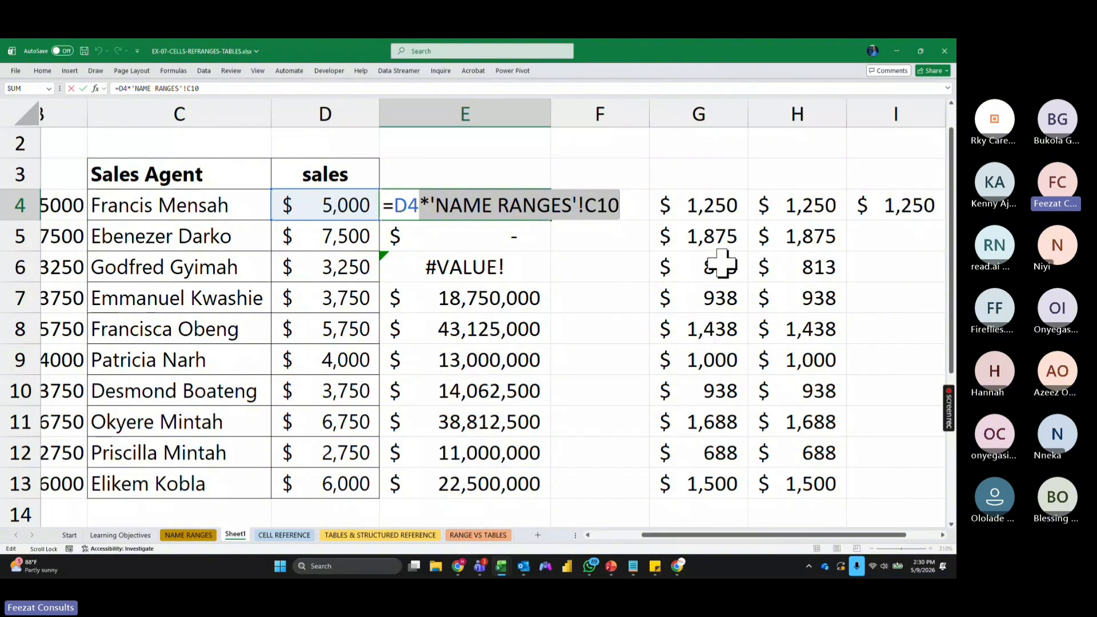
pyautogui.press('Return')
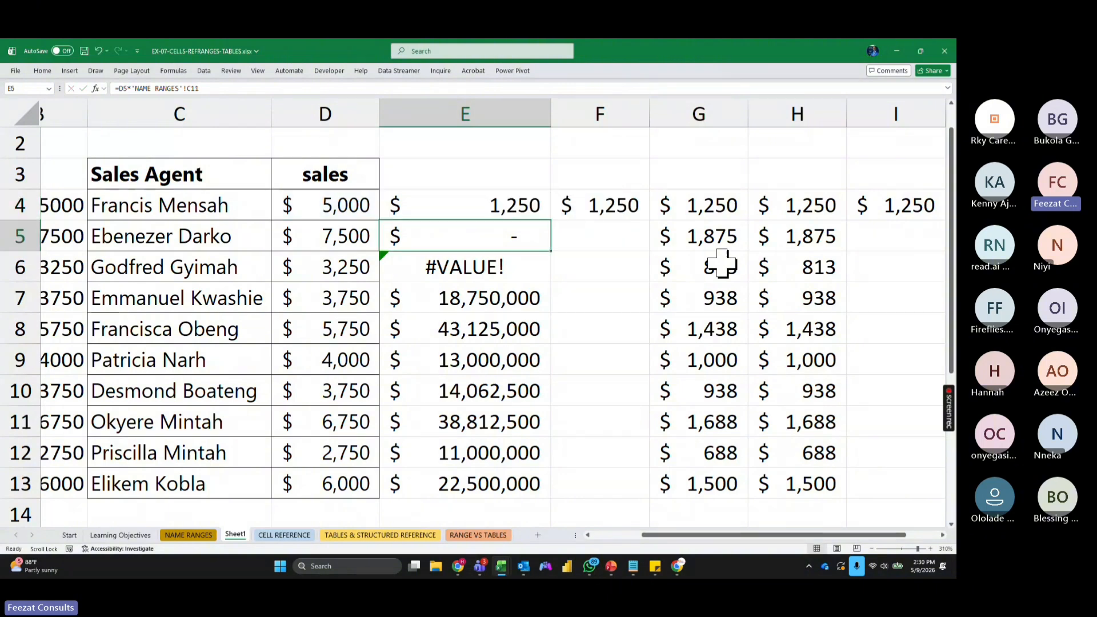
pyautogui.click(502, 203)
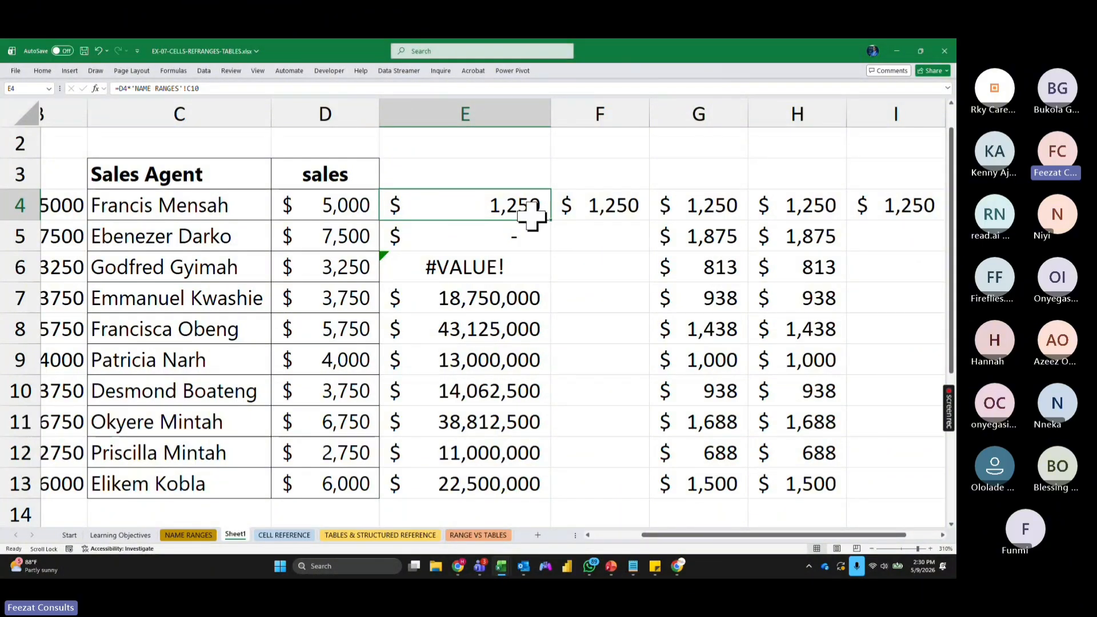
pyautogui.click(188, 535)
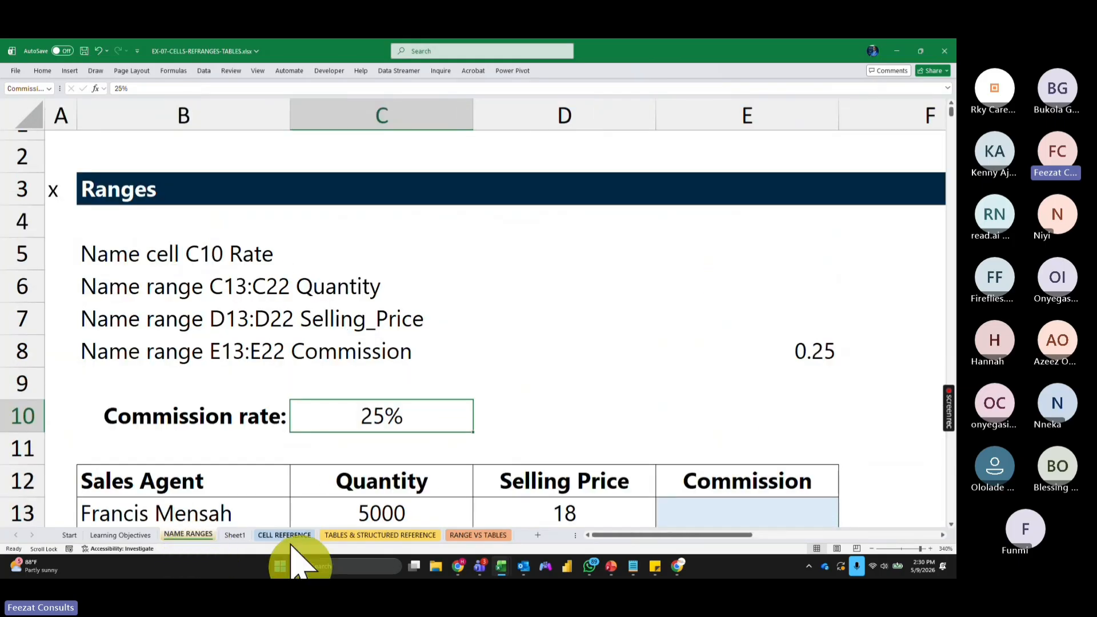
# Step: On the CELL REFERENCE sheet, undo the last edit in M18 and clear the bonuses in L9:L18
pyautogui.click(274, 536)
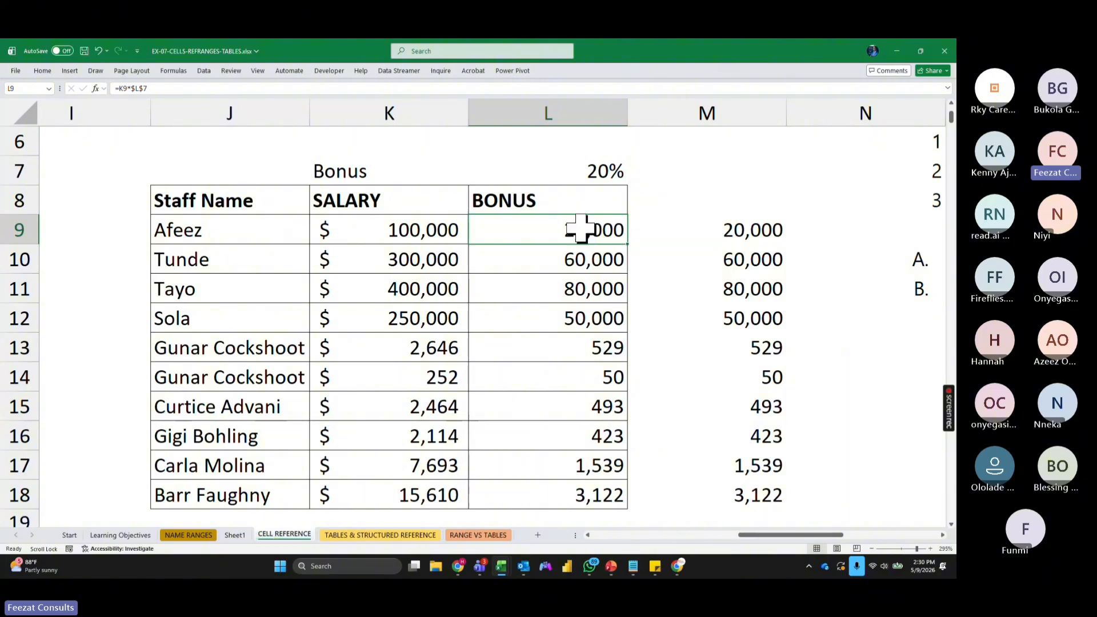
pyautogui.moveTo(581, 229); pyautogui.dragTo(595, 497)
pyautogui.hotkey('ctrl', 'z')
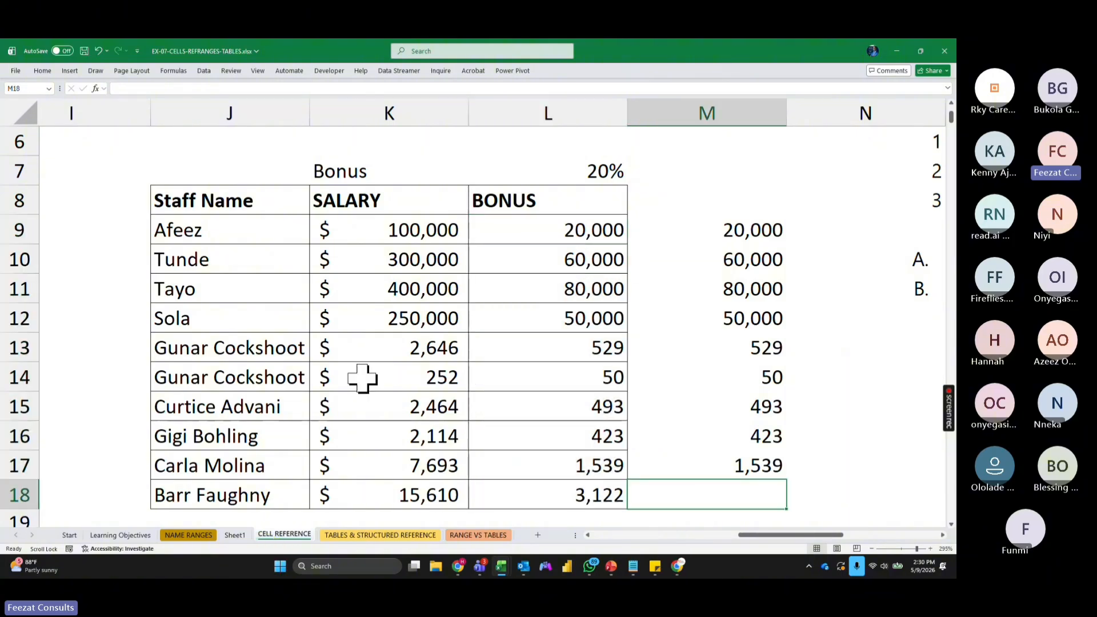
pyautogui.moveTo(509, 240); pyautogui.dragTo(561, 438)
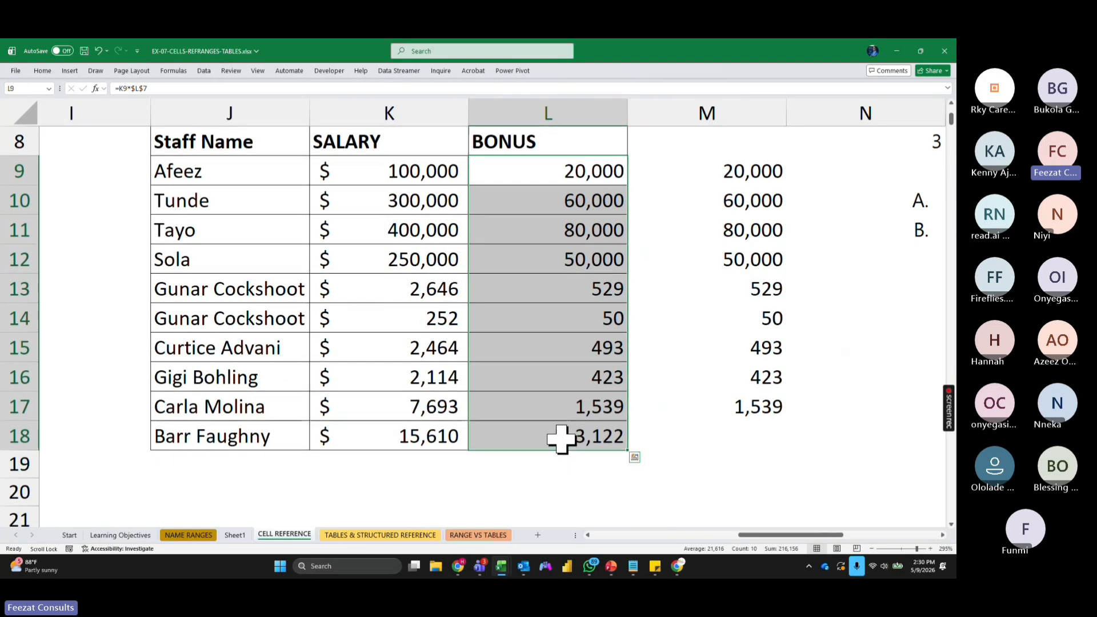
pyautogui.press('Delete')
pyautogui.scroll(2, 571, 440)
# Step: Calculate the bonus in L9 with the named range, =BONUS*K9, fill it down to L18 and check the formula in L9
pyautogui.click(521, 333)
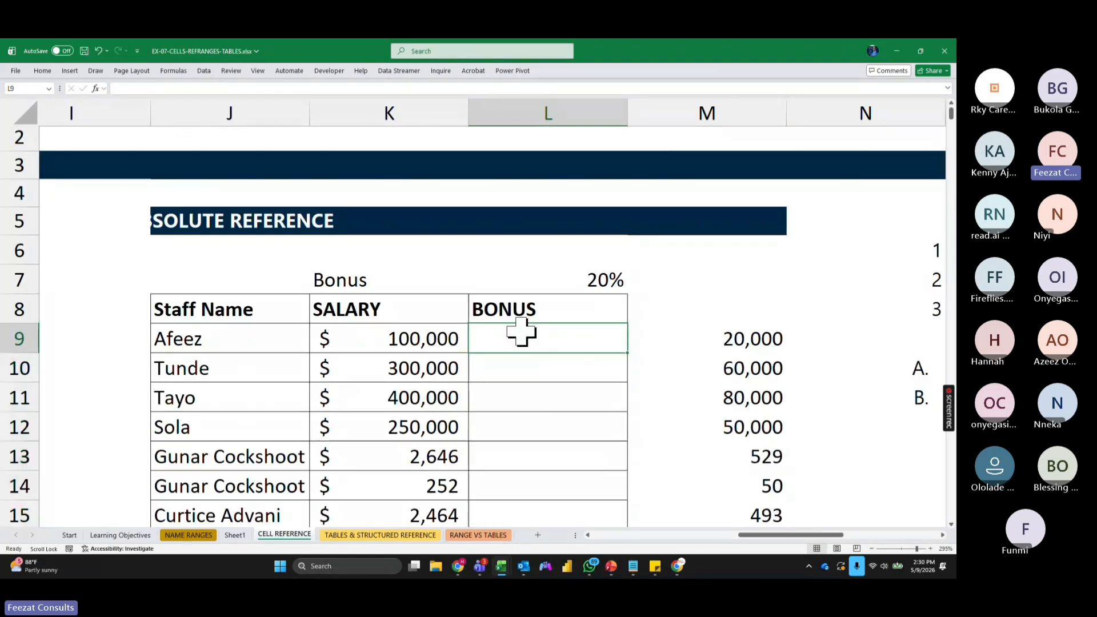
pyautogui.write('=')
pyautogui.click(563, 289)
pyautogui.write('*')
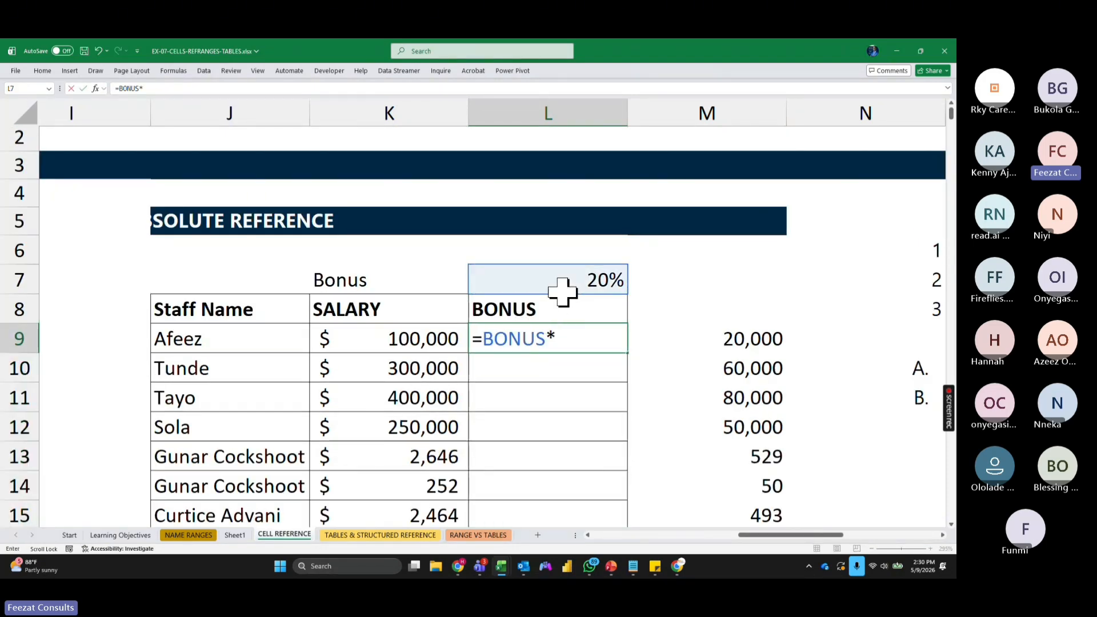
pyautogui.click(440, 338)
pyautogui.press('Return')
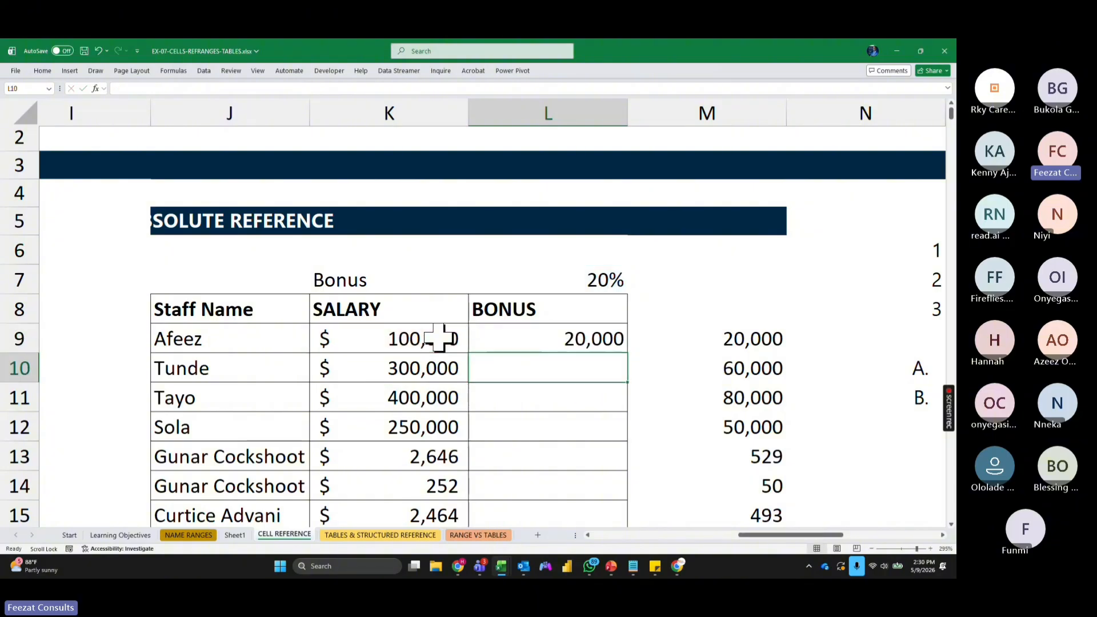
pyautogui.click(523, 340)
pyautogui.doubleClick(628, 354)
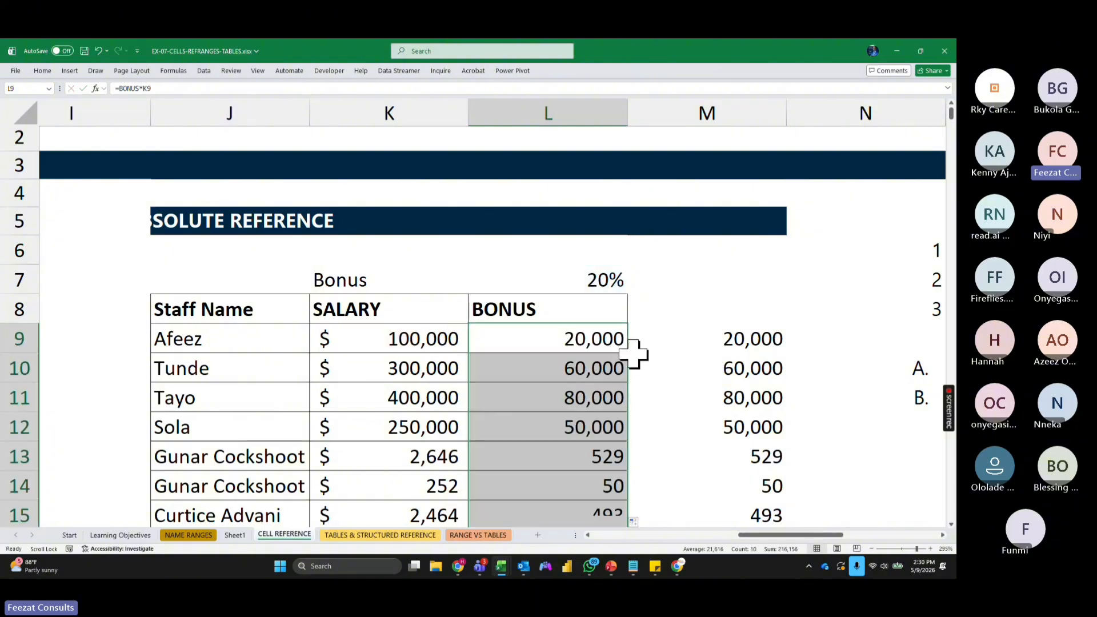
pyautogui.doubleClick(611, 337)
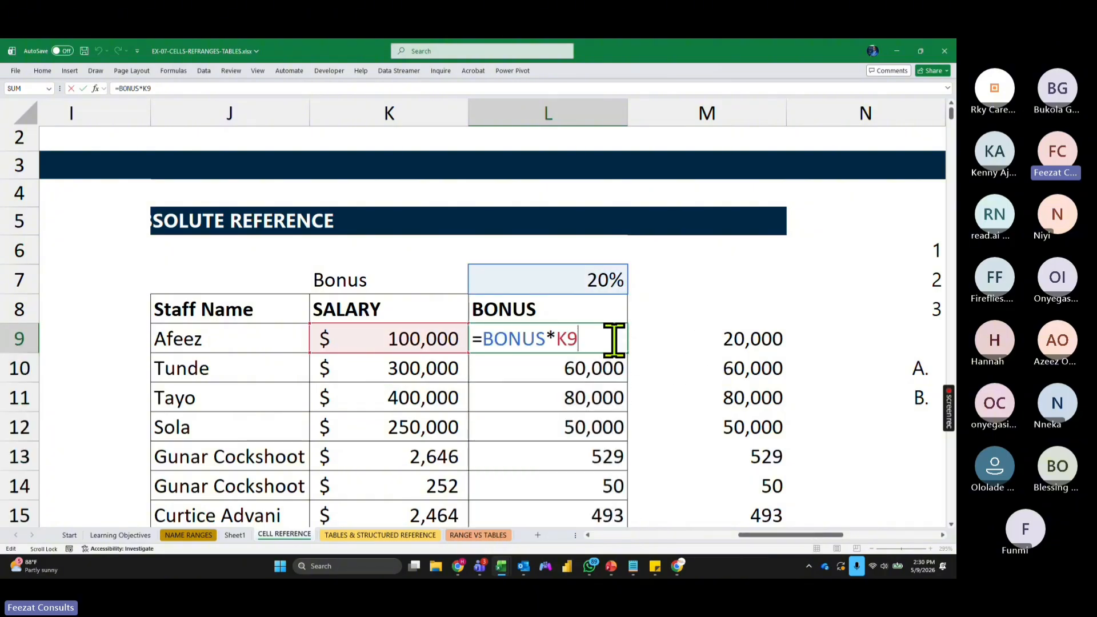
# Step: Move the named bonus rate cell from L7 to M7 and enter a 15% rate in L7
pyautogui.click(600, 274)
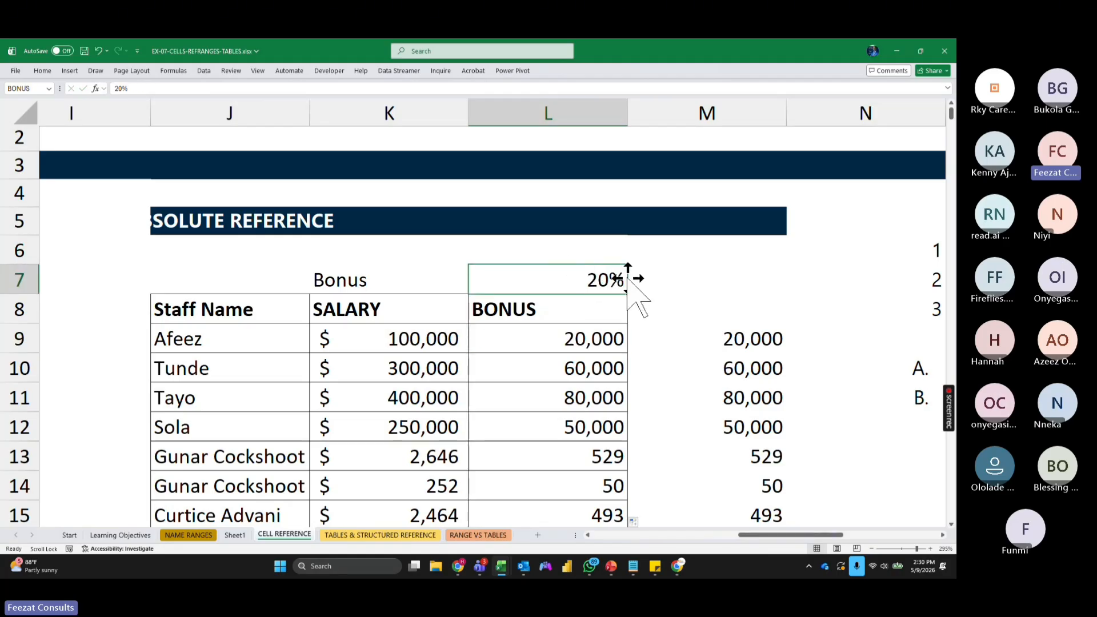
pyautogui.moveTo(628, 280); pyautogui.dragTo(724, 276)
pyautogui.click(577, 284)
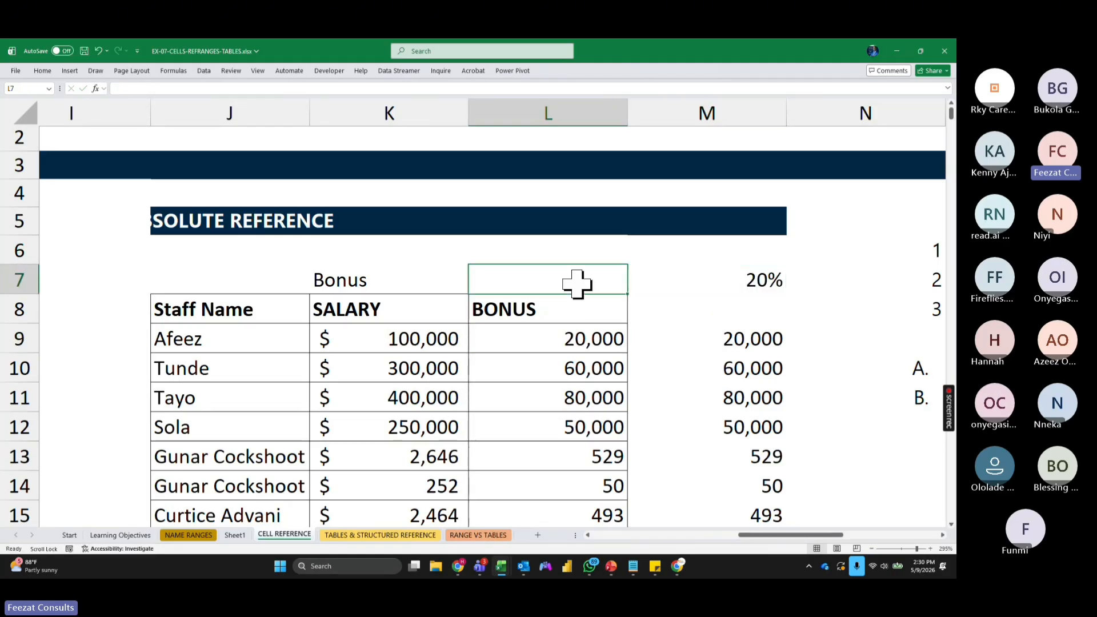
pyautogui.write('2')
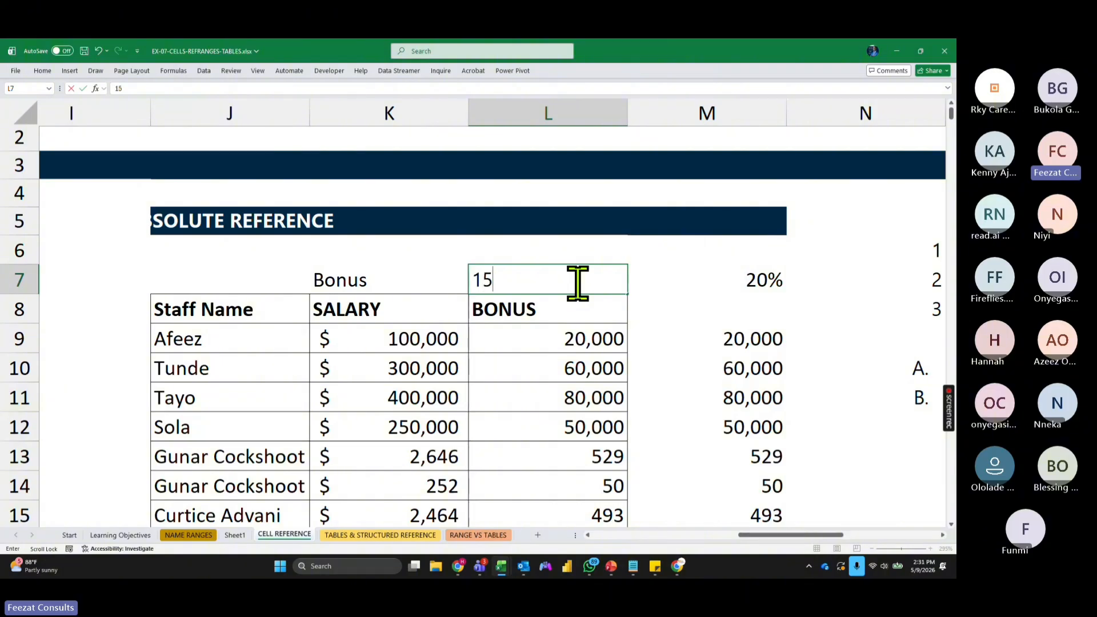
pyautogui.press('Return')
# Step: Replace the bonus in L9 with the relative-reference formula =L7*K9, fill it down to L18 and check the formula in L9
pyautogui.click(590, 341)
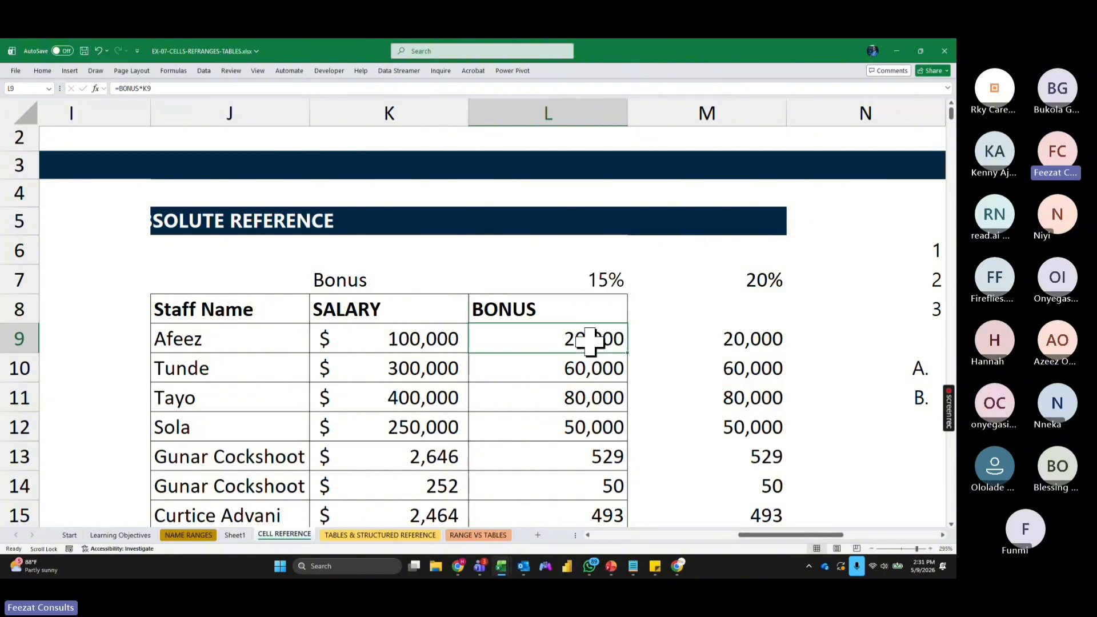
pyautogui.write('=')
pyautogui.click(581, 278)
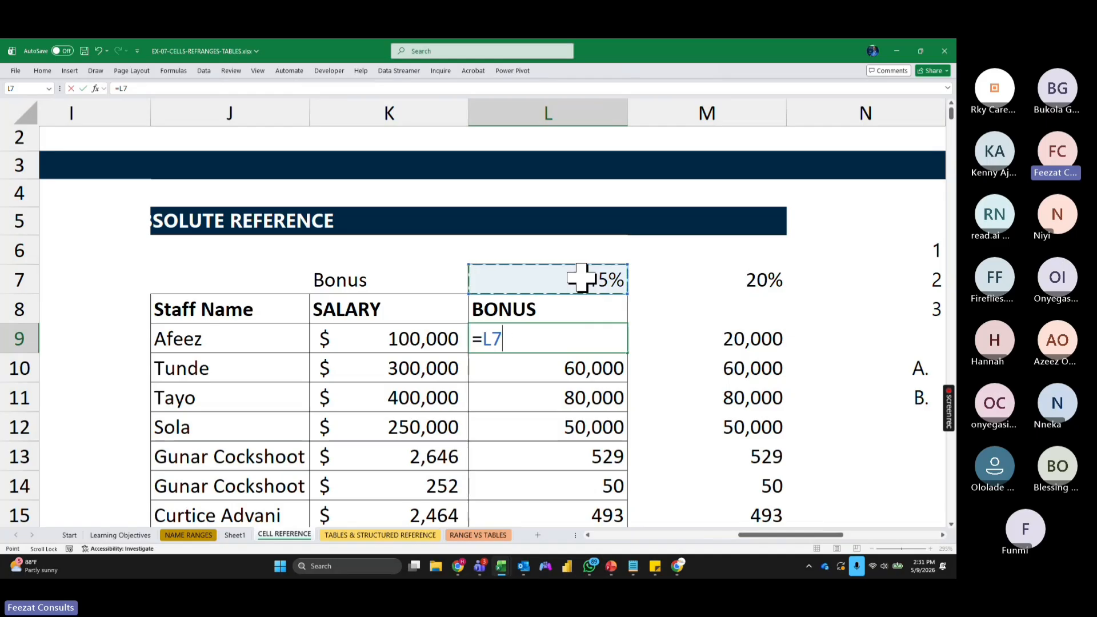
pyautogui.write('*')
pyautogui.click(444, 338)
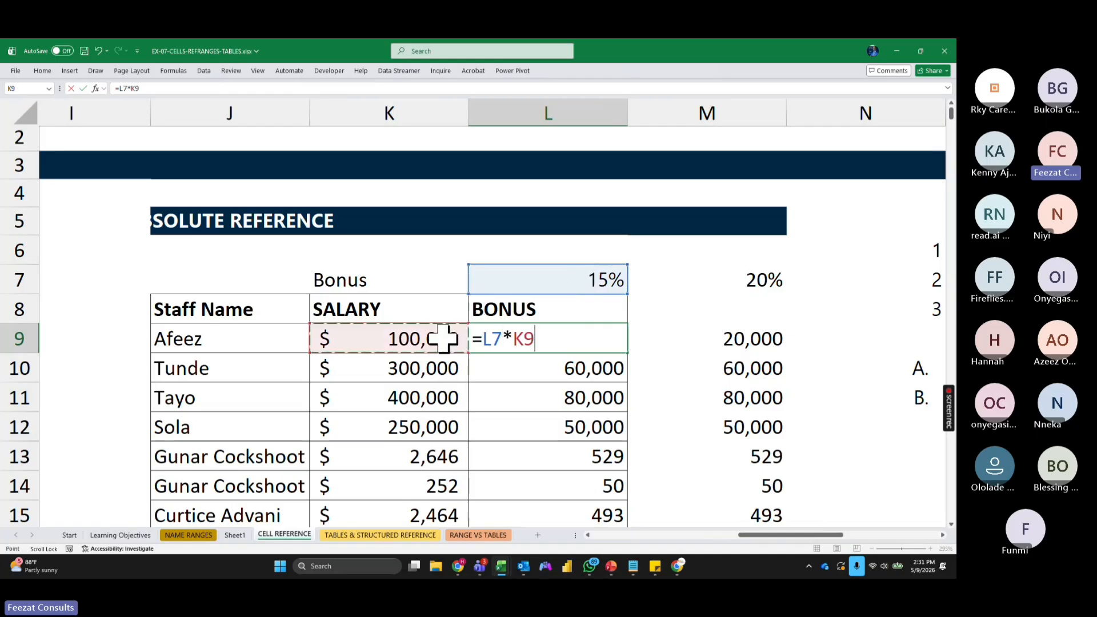
pyautogui.press('Return')
pyautogui.click(522, 338)
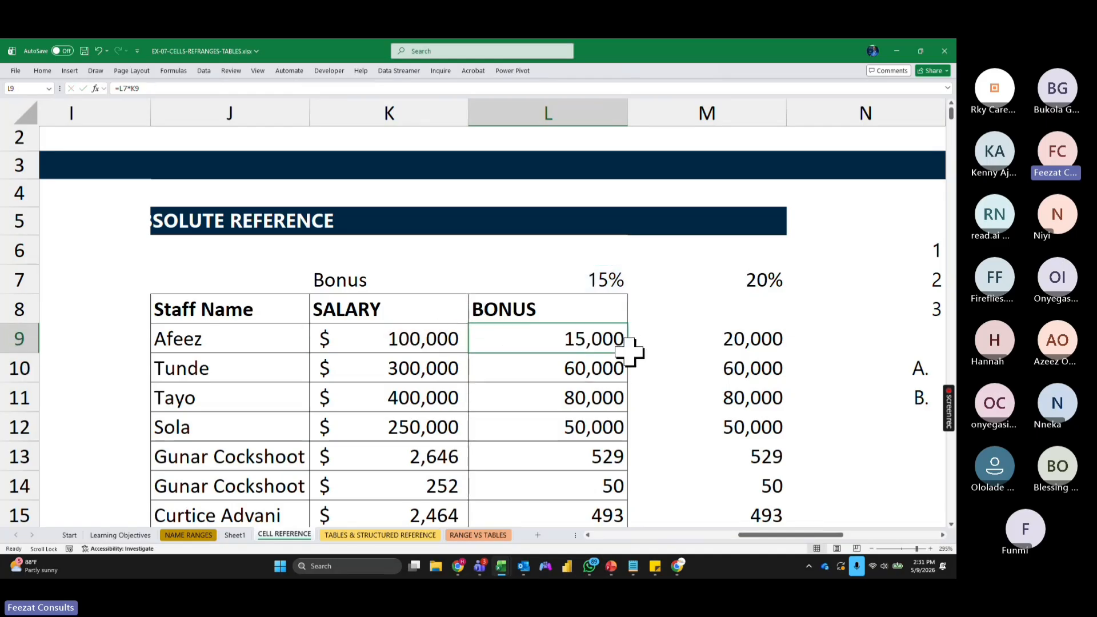
pyautogui.doubleClick(627, 352)
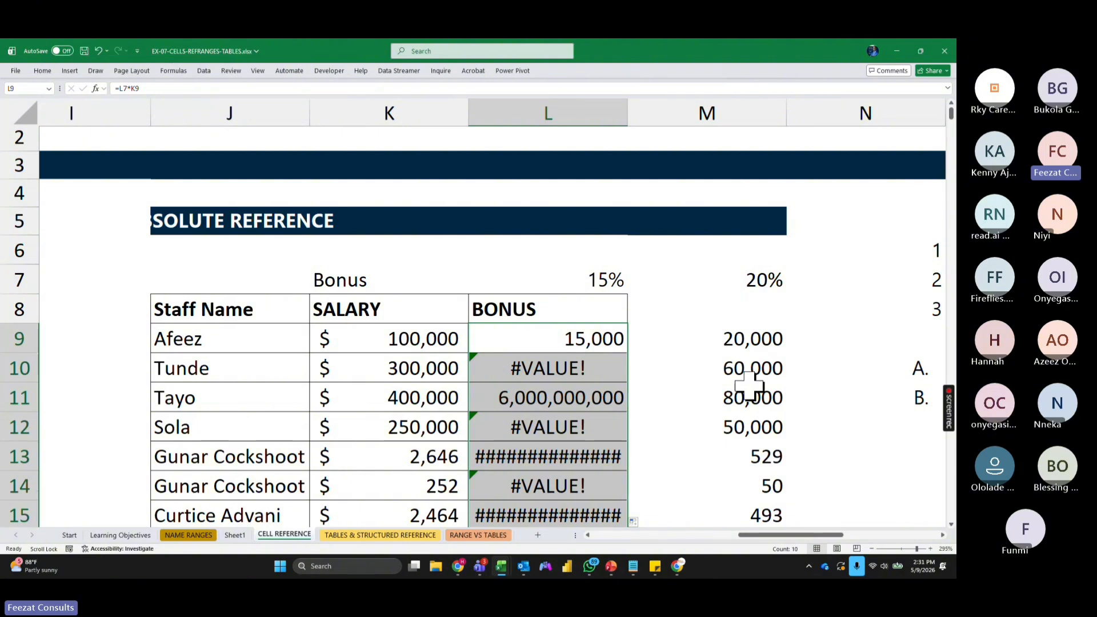
pyautogui.doubleClick(558, 341)
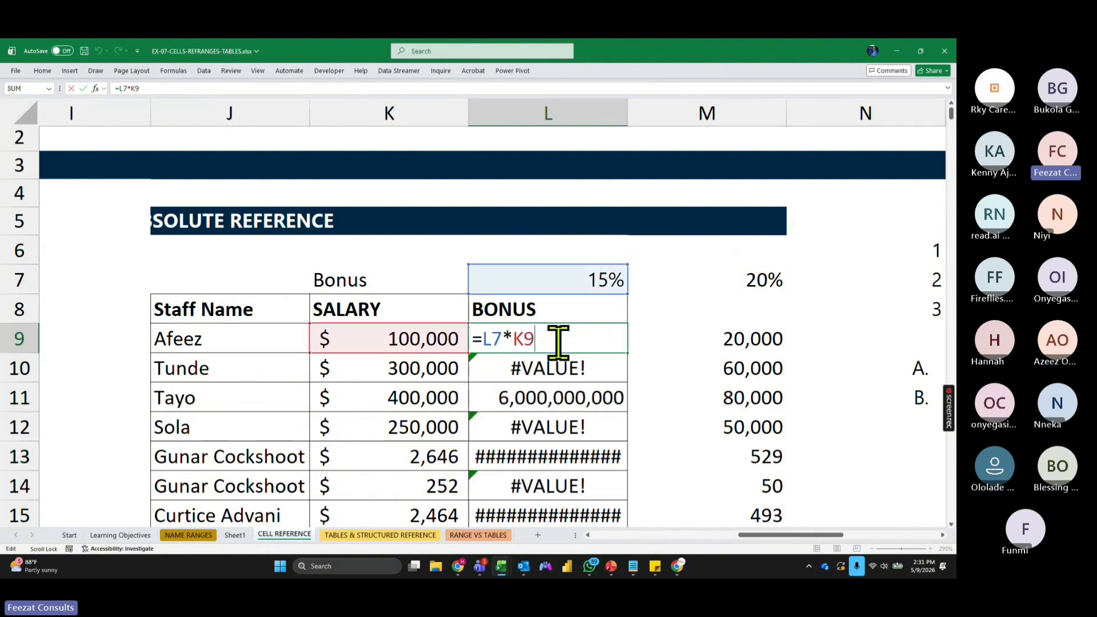
pyautogui.press('Return')
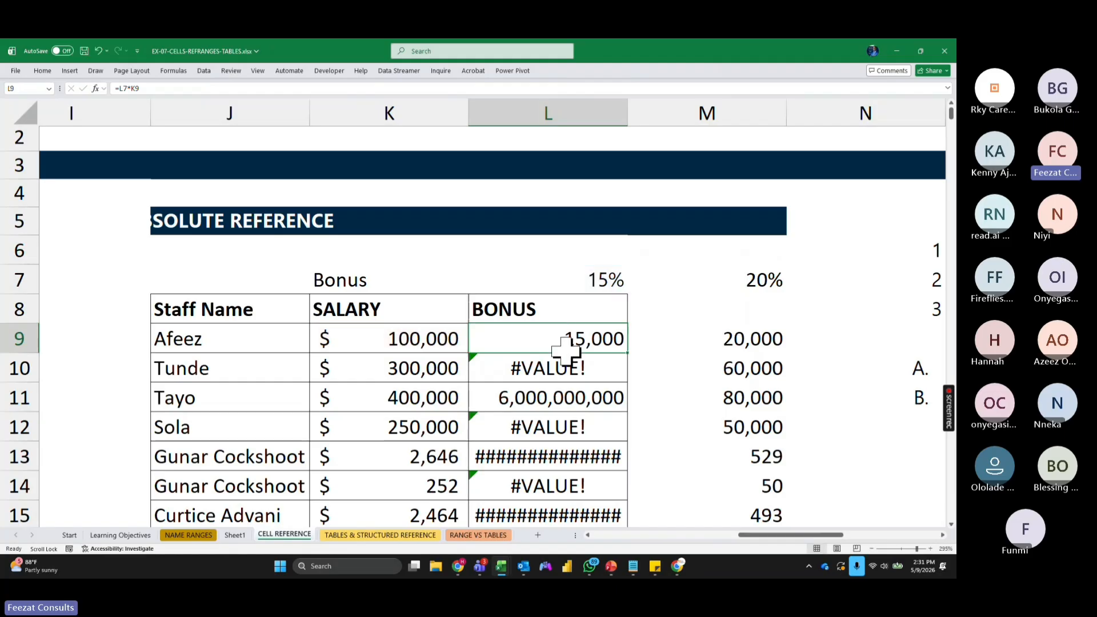
# Step: Try making the salary reference absolute in L9 with =L7*$K$9, fill it down to L18, check it and undo the fill
pyautogui.doubleClick(564, 357)
pyautogui.press('Escape')
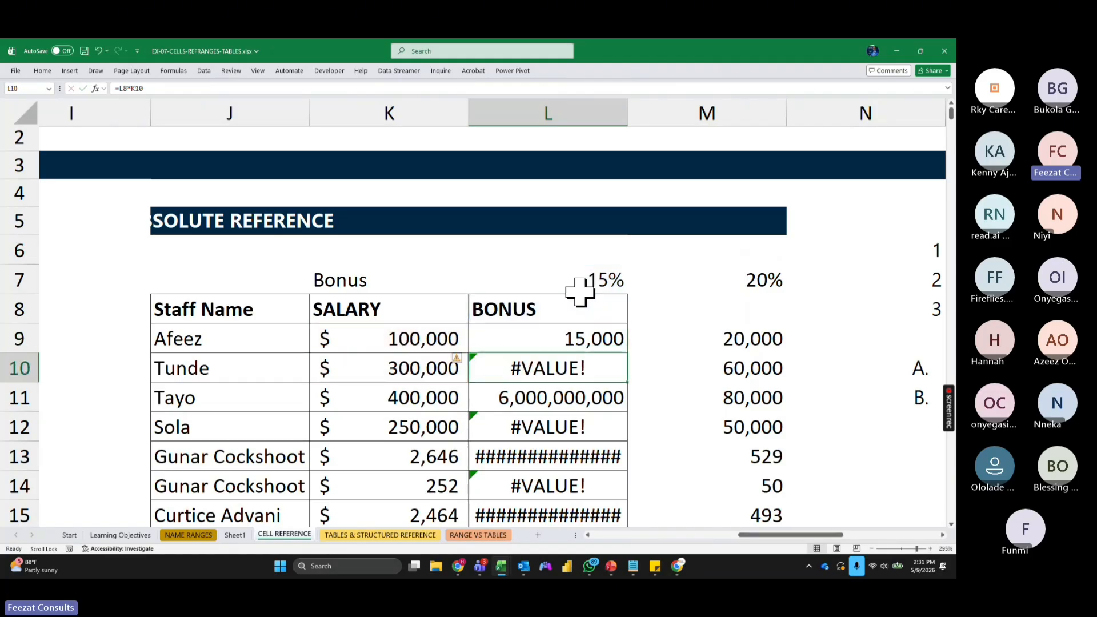
pyautogui.click(607, 282)
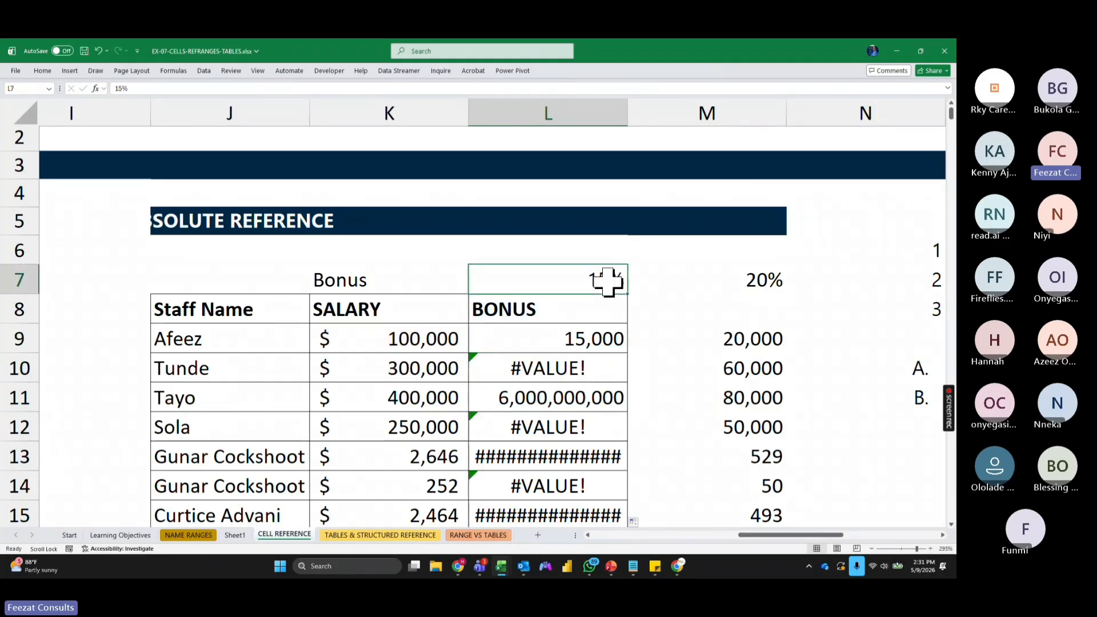
pyautogui.doubleClick(588, 343)
pyautogui.click(513, 338)
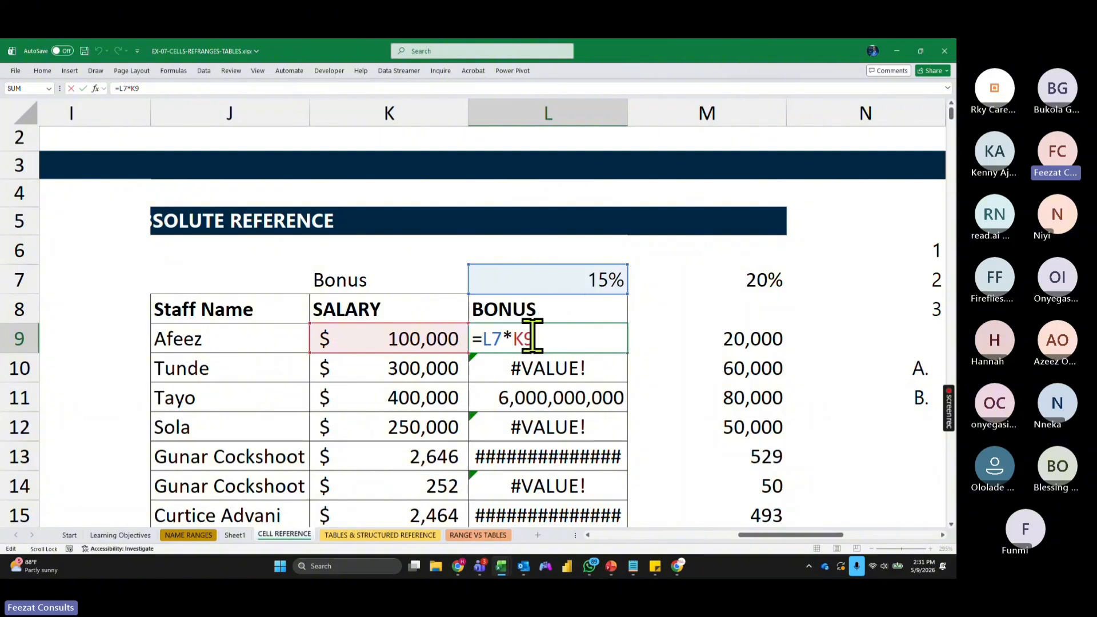
pyautogui.press('F4')
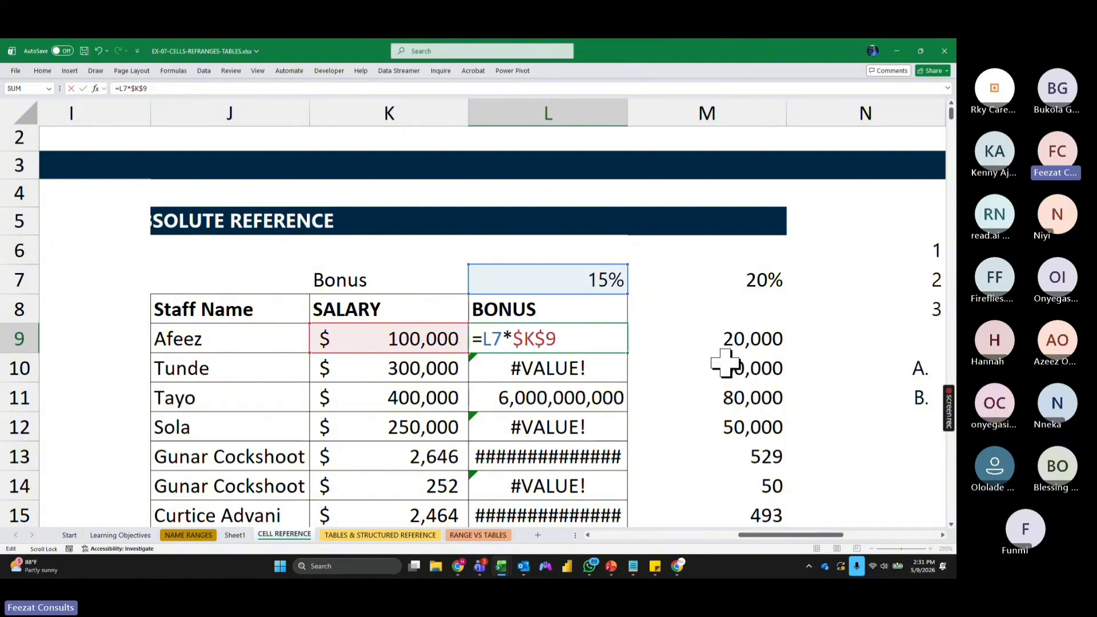
pyautogui.press('Return')
pyautogui.click(616, 344)
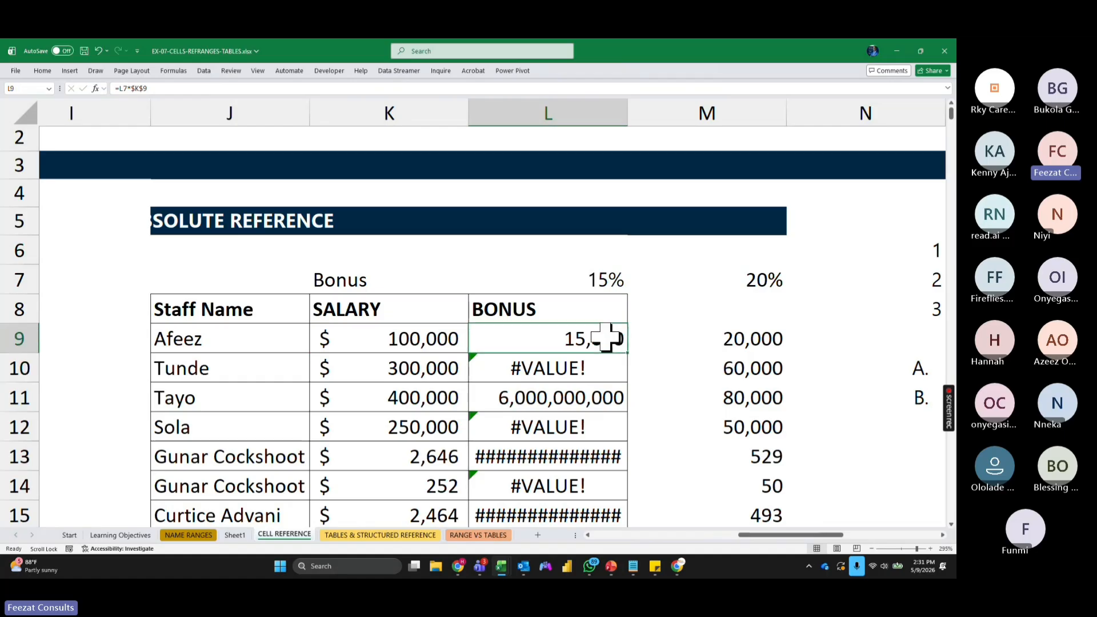
pyautogui.doubleClick(627, 353)
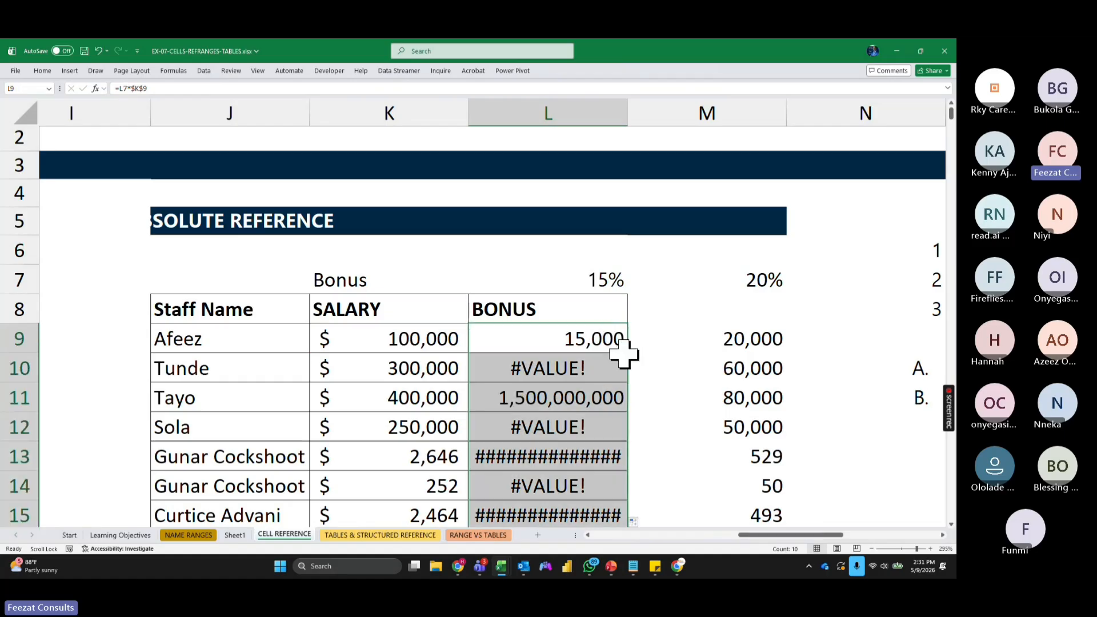
pyautogui.doubleClick(602, 343)
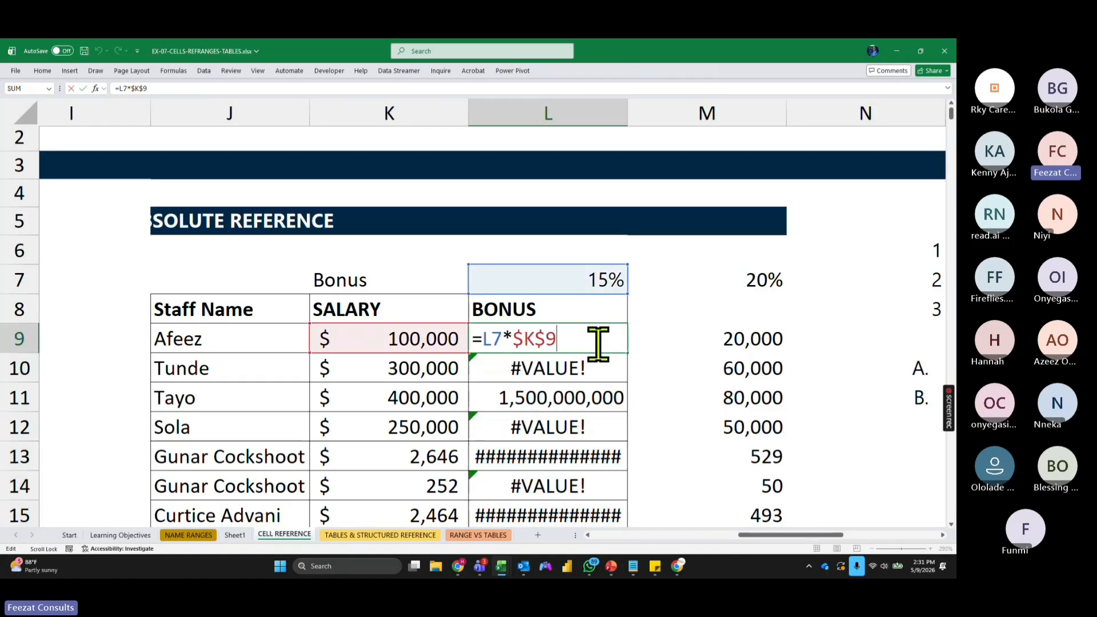
pyautogui.click(669, 360)
pyautogui.hotkey('ctrl', 'z')
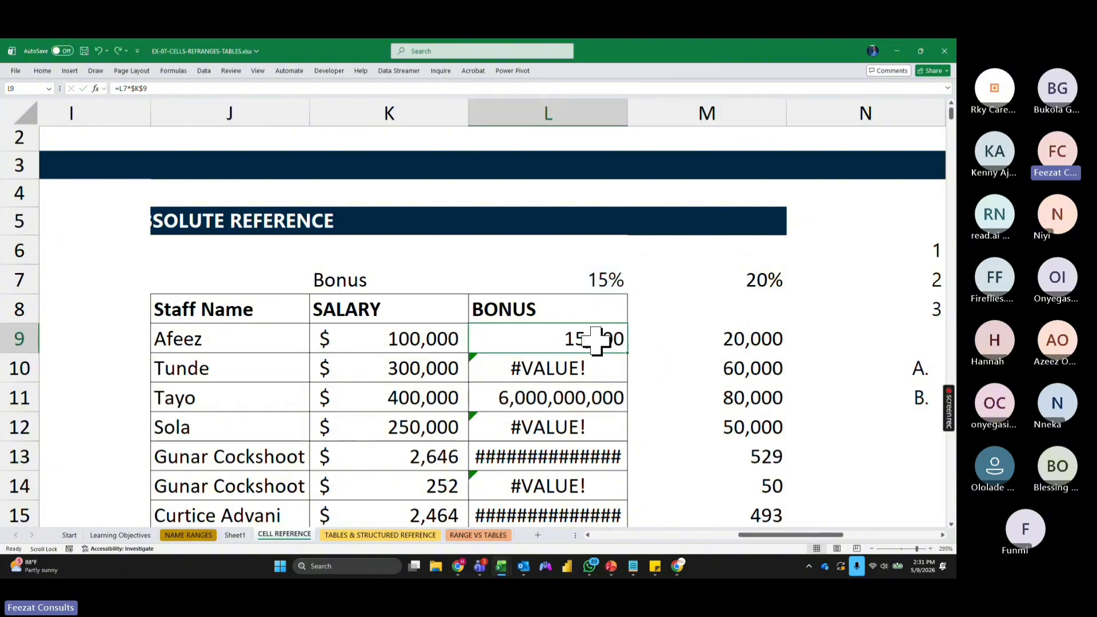
# Step: Change the bonus formula in L9 to =$L$7*K9, fill it down to L18 and check the formula in L9
pyautogui.doubleClick(595, 340)
pyautogui.click(544, 333)
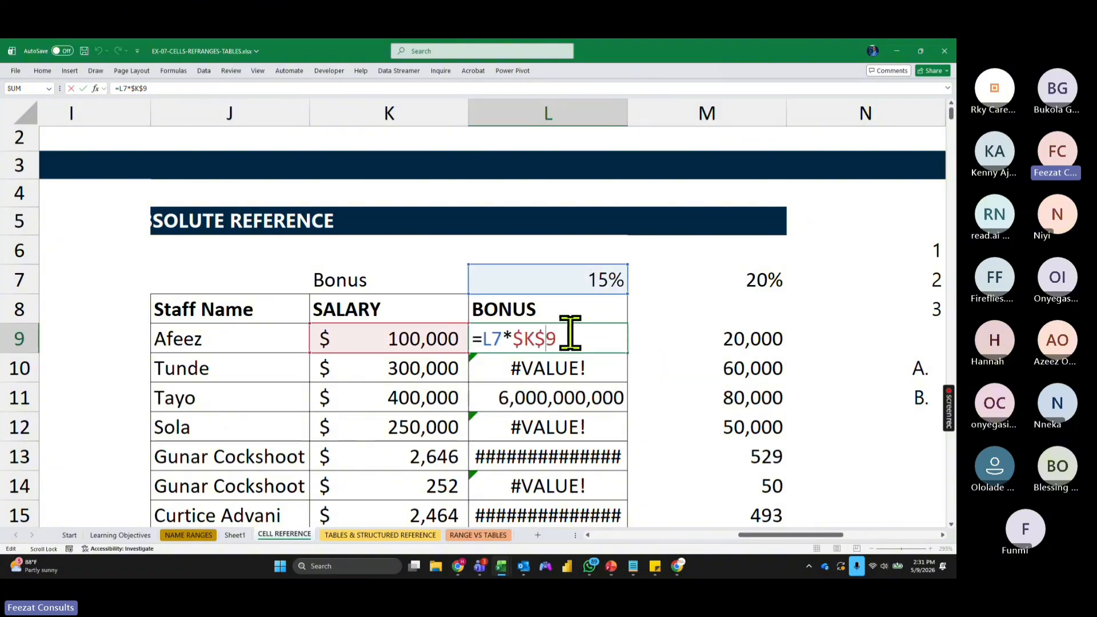
pyautogui.press('BackSpace')
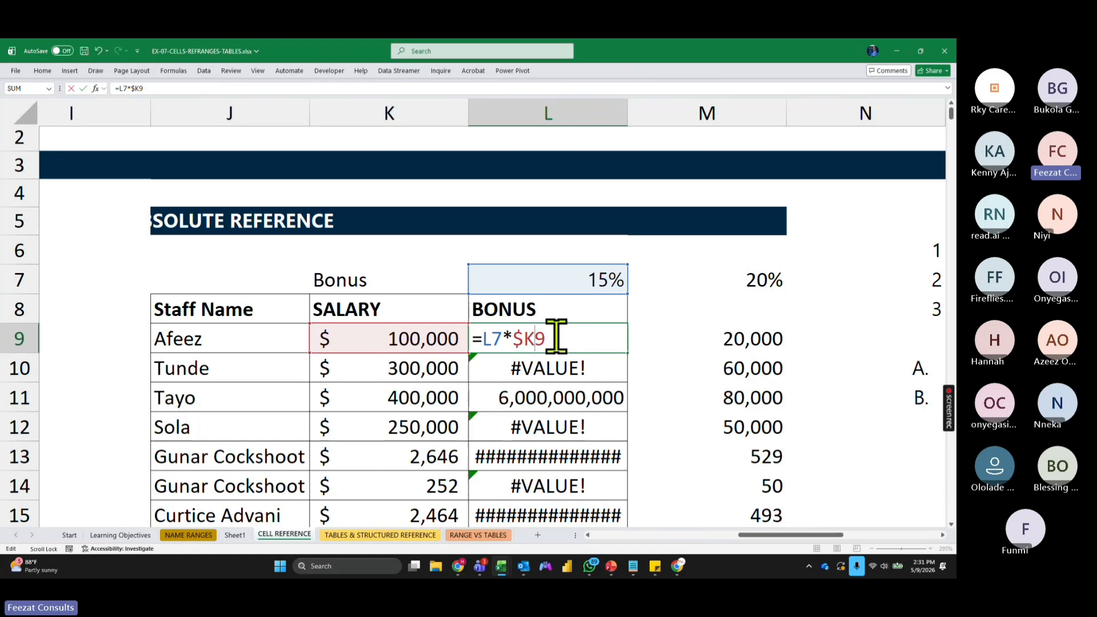
pyautogui.click(524, 337)
pyautogui.press('BackSpace')
pyautogui.click(492, 338)
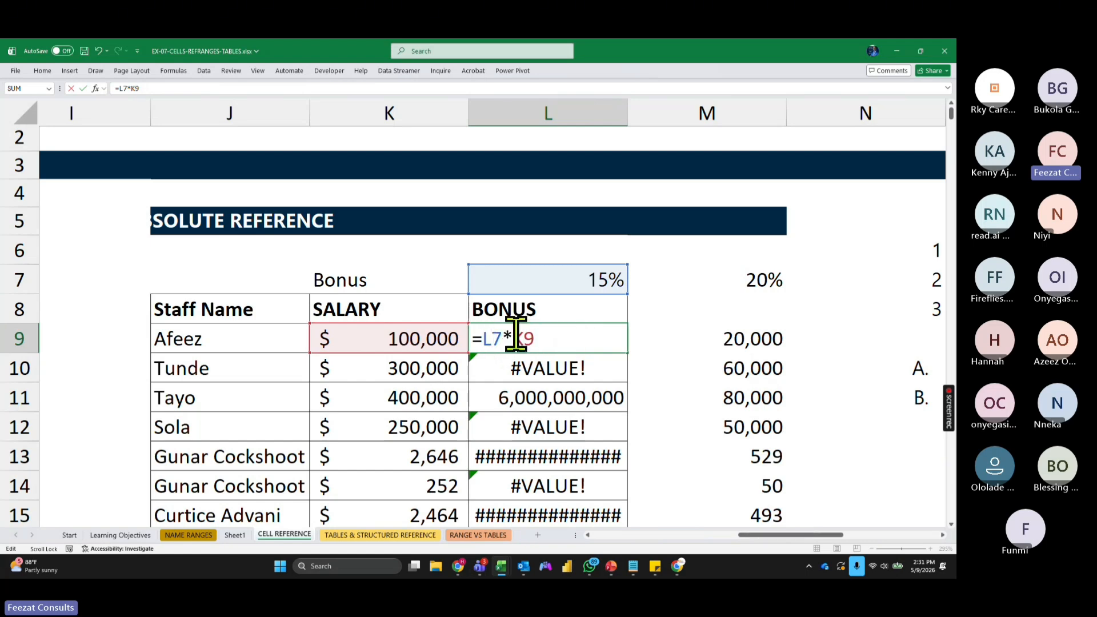
pyautogui.press('F4')
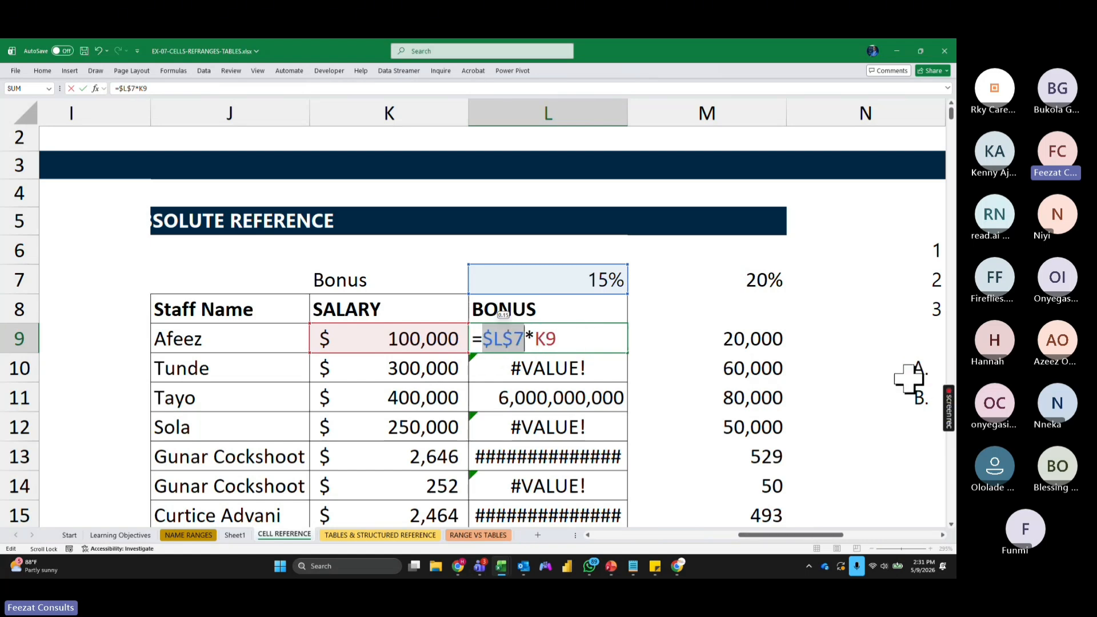
pyautogui.press('Return')
pyautogui.click(582, 338)
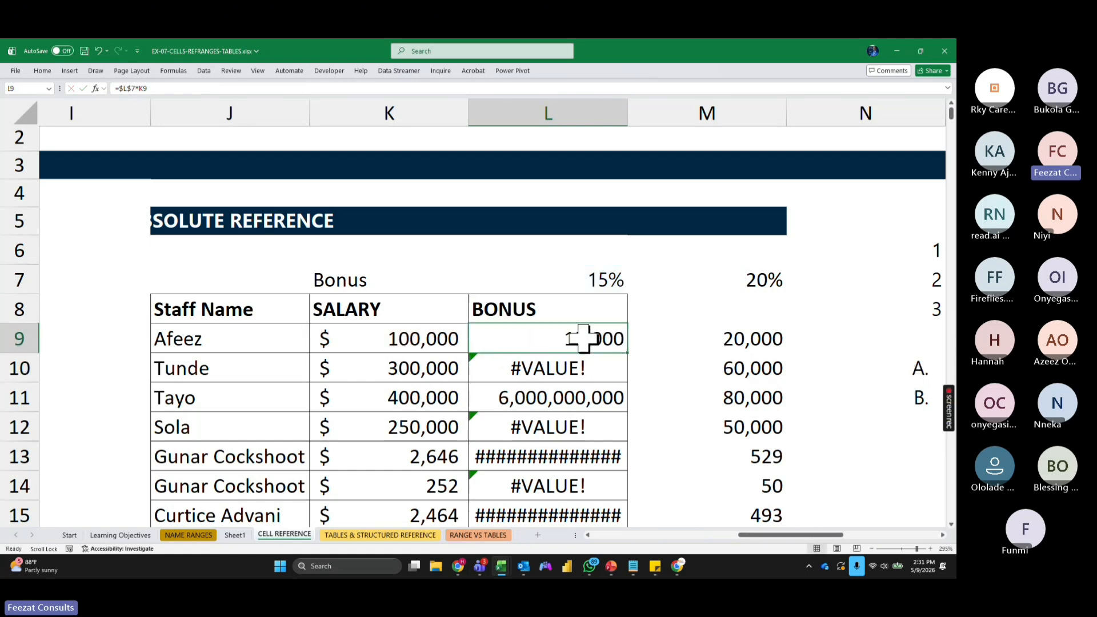
pyautogui.doubleClick(630, 354)
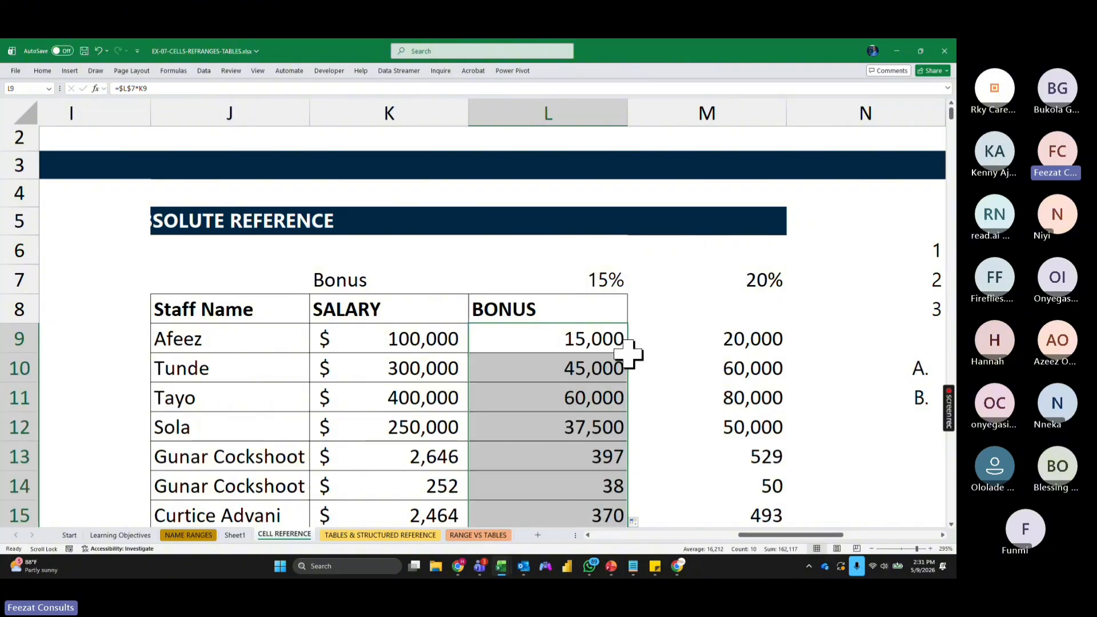
pyautogui.doubleClick(603, 331)
pyautogui.click(640, 331)
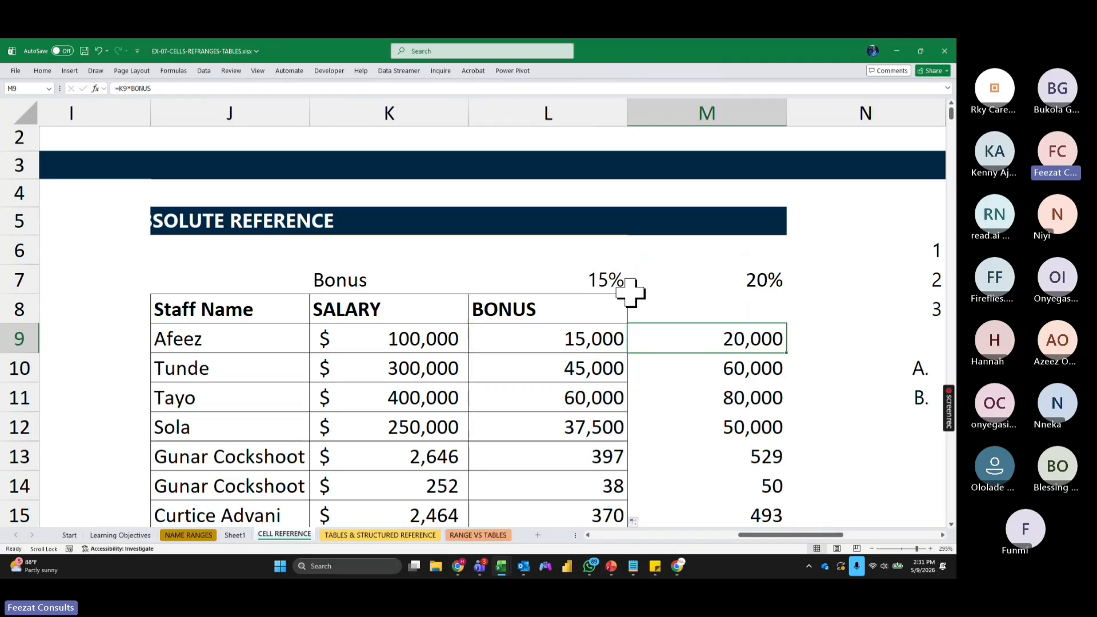
# Step: Try to give the bonus rate cell L7 the name AA
pyautogui.click(604, 280)
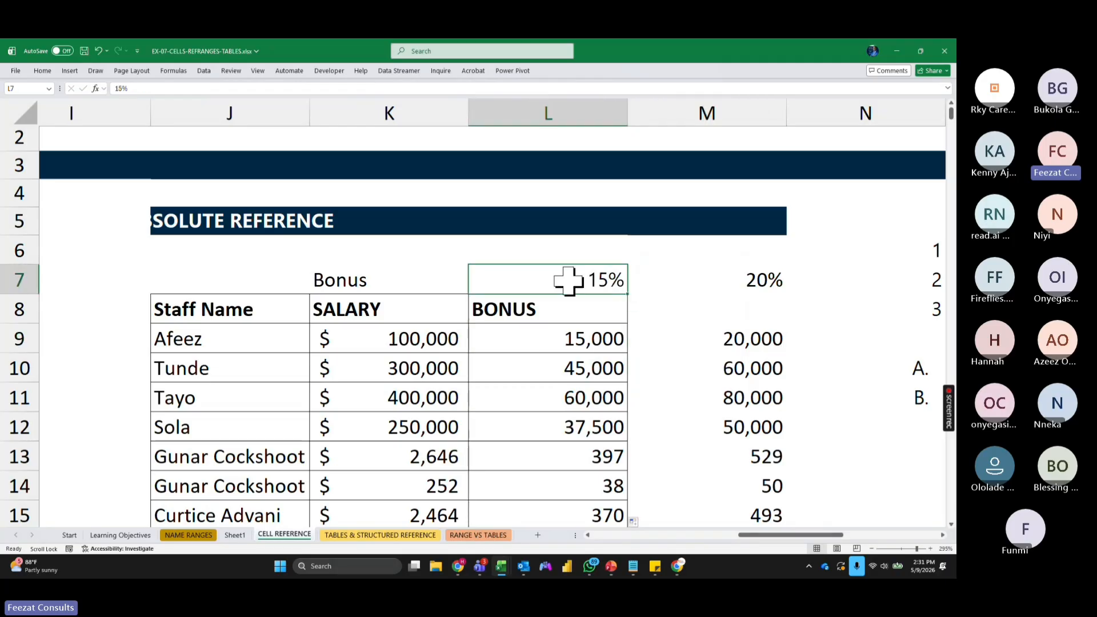
pyautogui.click(33, 89)
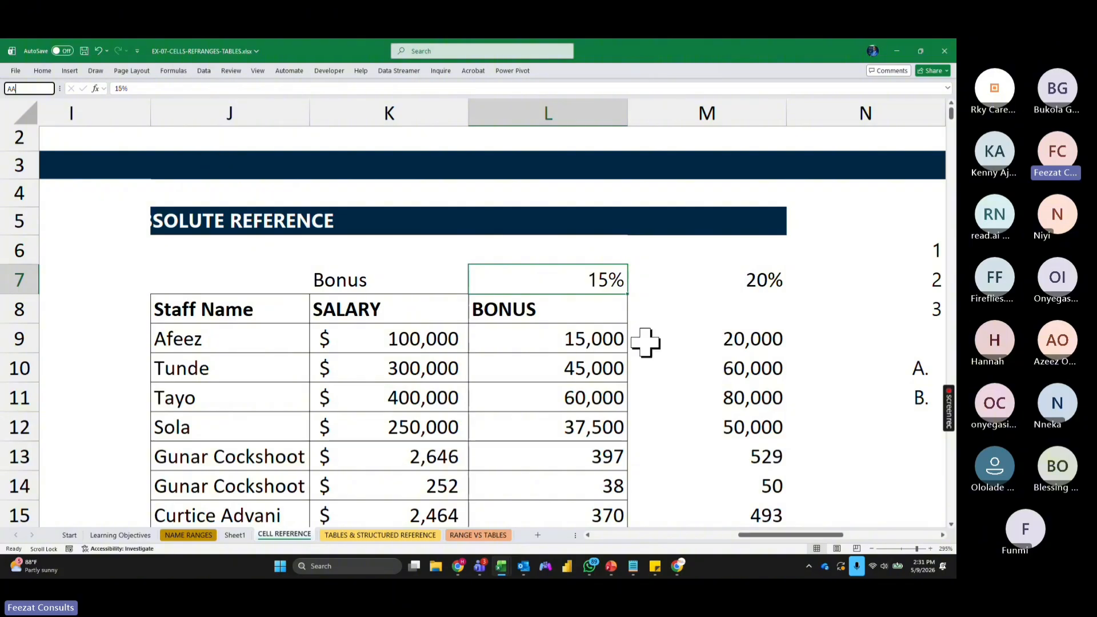
pyautogui.click(645, 367)
# Step: Insert a blank column before column M and enter the named-range bonus formula =K9*AA in M9
pyautogui.click(689, 109)
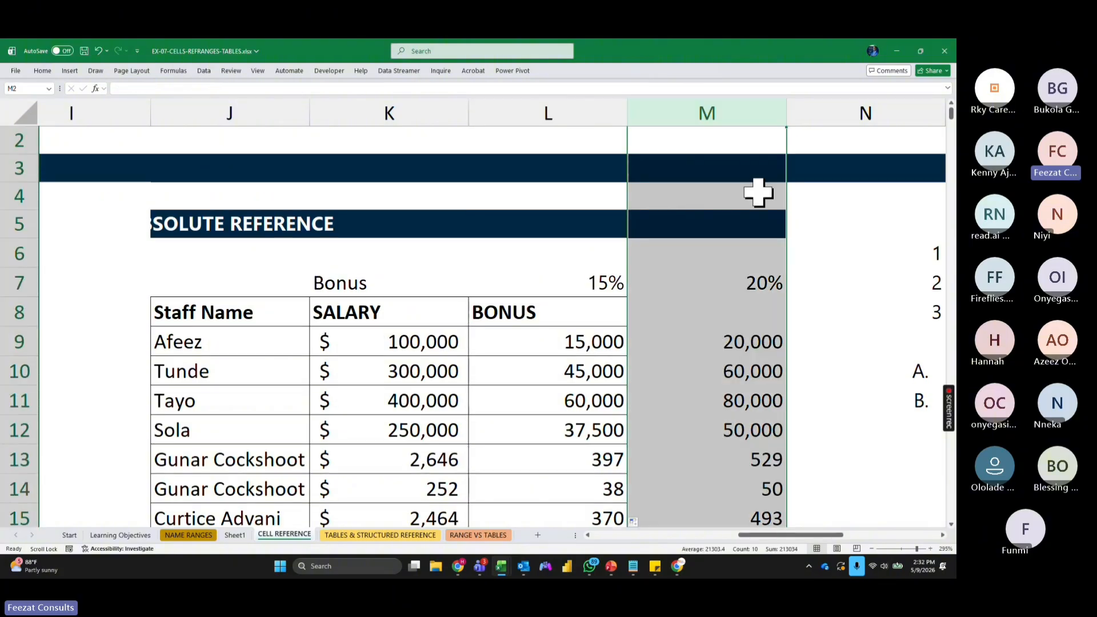
pyautogui.rightClick(697, 107)
pyautogui.click(724, 207)
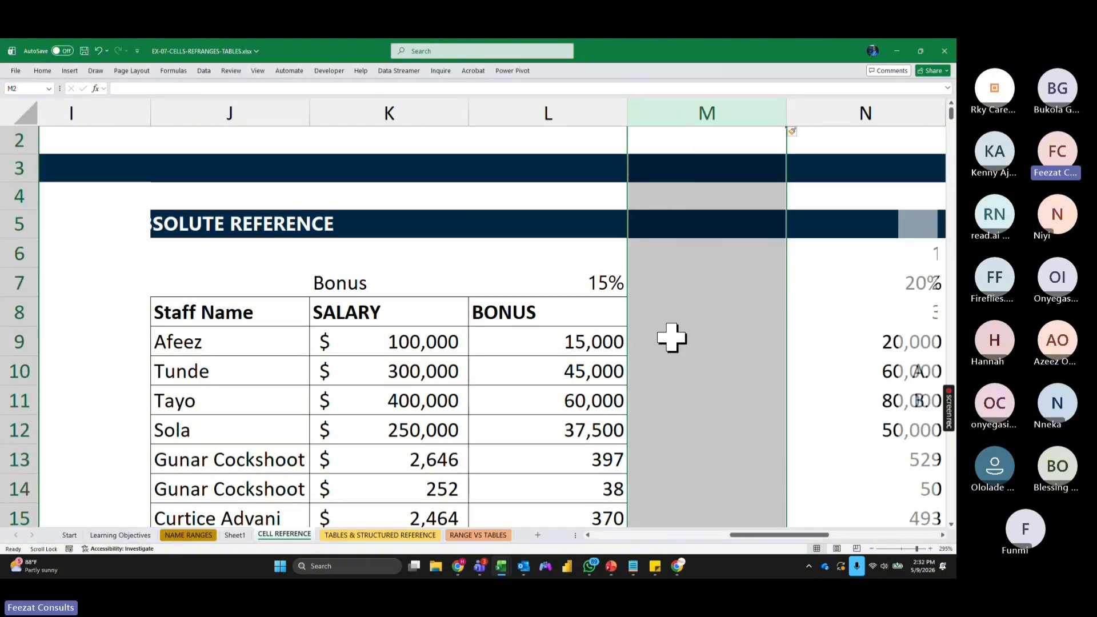
pyautogui.click(663, 342)
pyautogui.write('=')
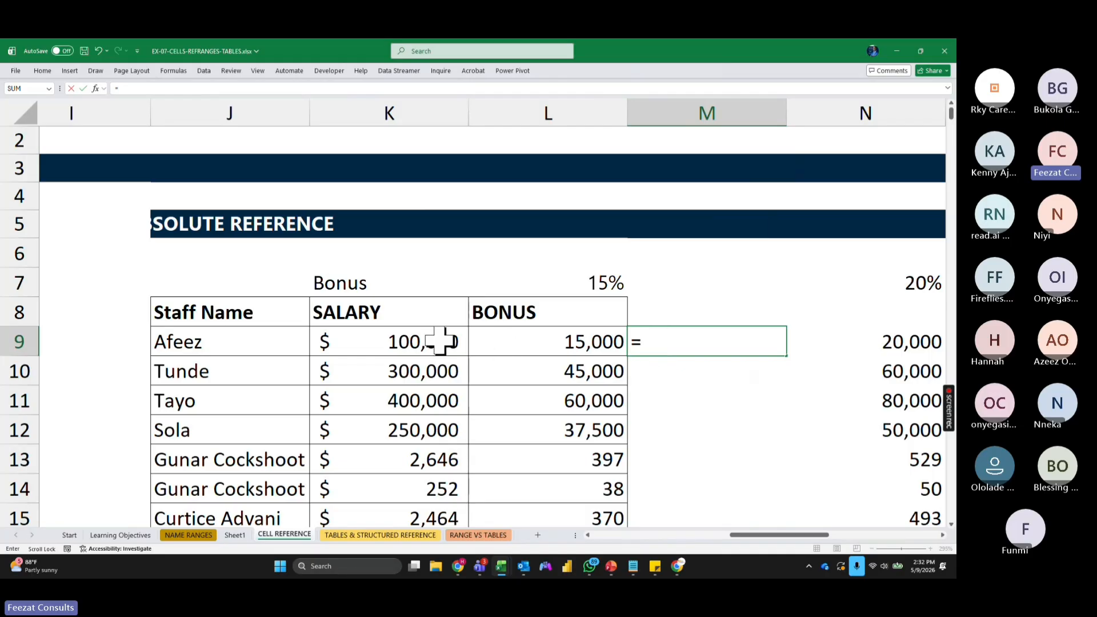
pyautogui.click(440, 341)
pyautogui.write('*AA')
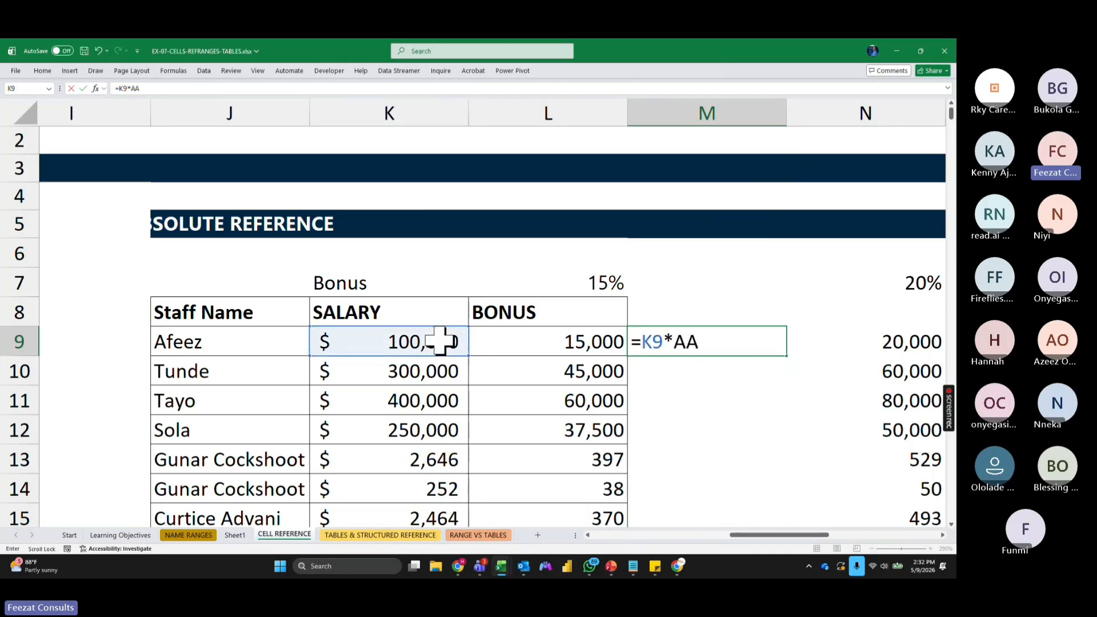
pyautogui.press('Return')
# Step: Name the bonus rate cell L7 AA
pyautogui.click(618, 283)
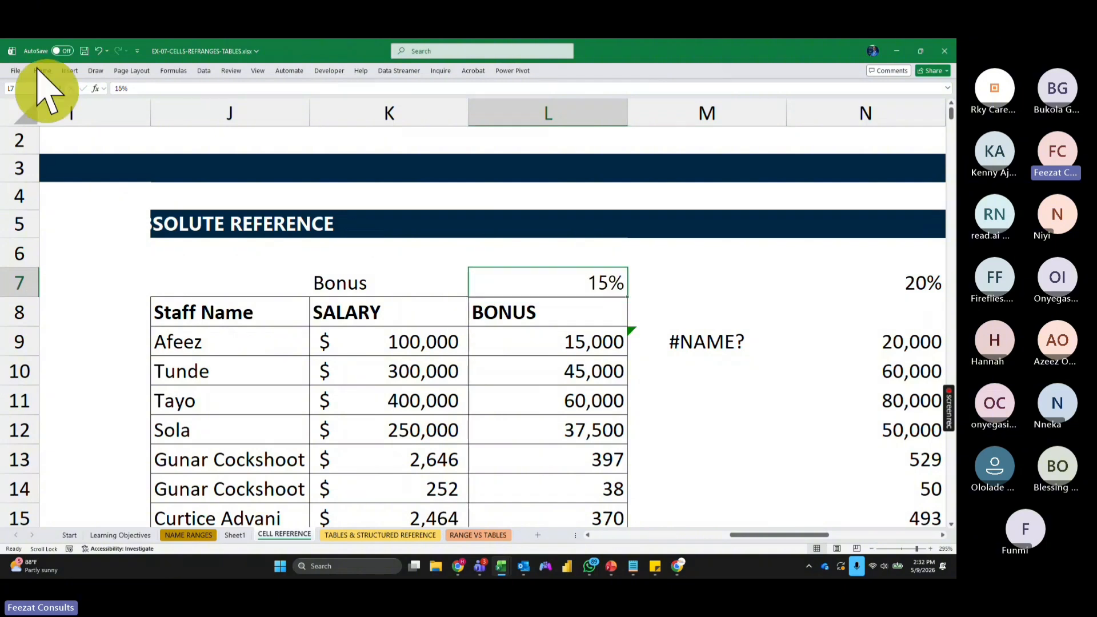
pyautogui.click(19, 88)
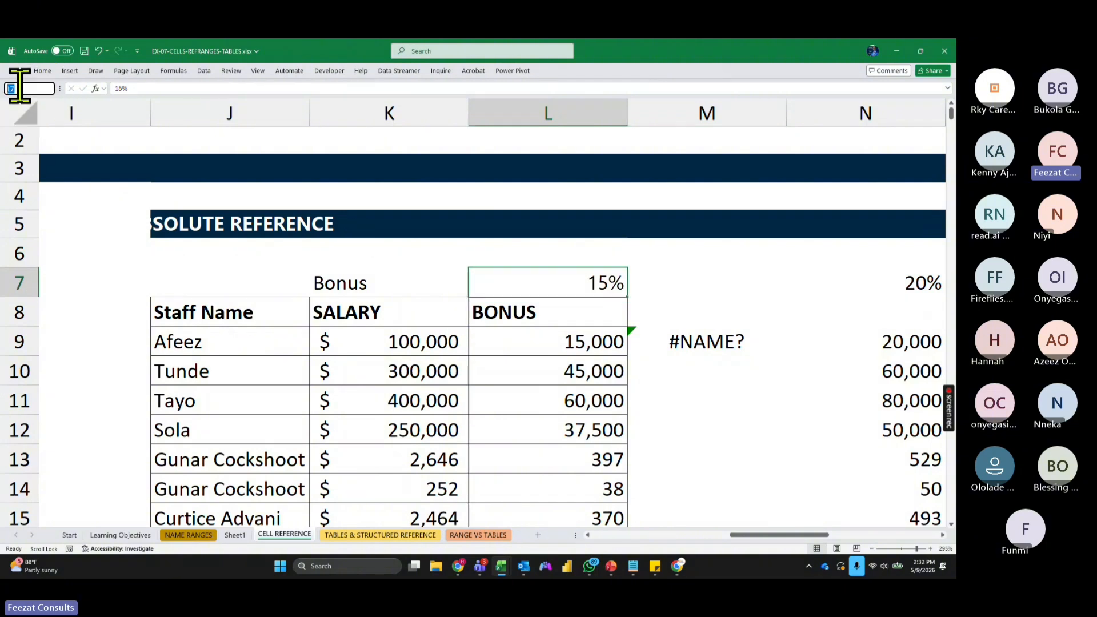
pyautogui.write('AA')
pyautogui.press('Return')
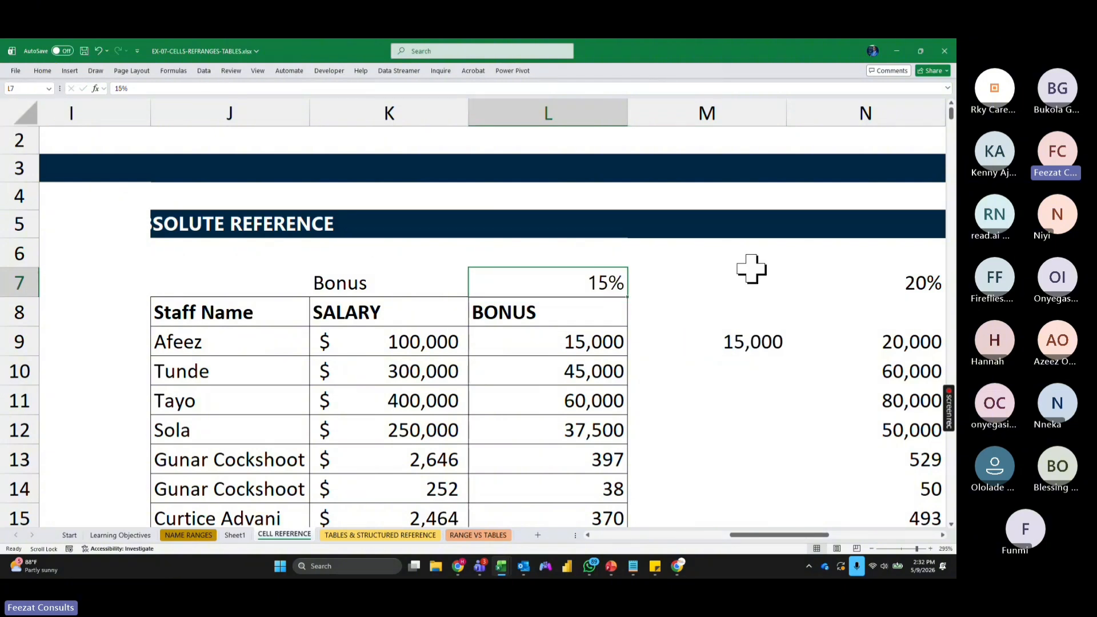
# Step: Fill the bonus formula in M9 down to M18 and compare the results with the bonuses in column L
pyautogui.click(774, 348)
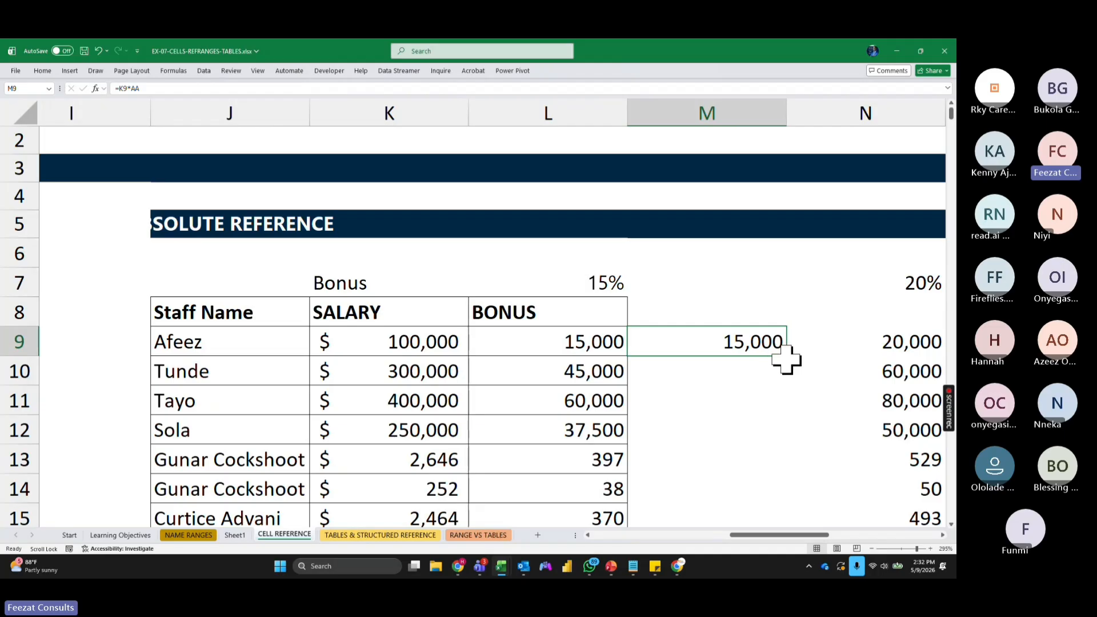
pyautogui.doubleClick(787, 356)
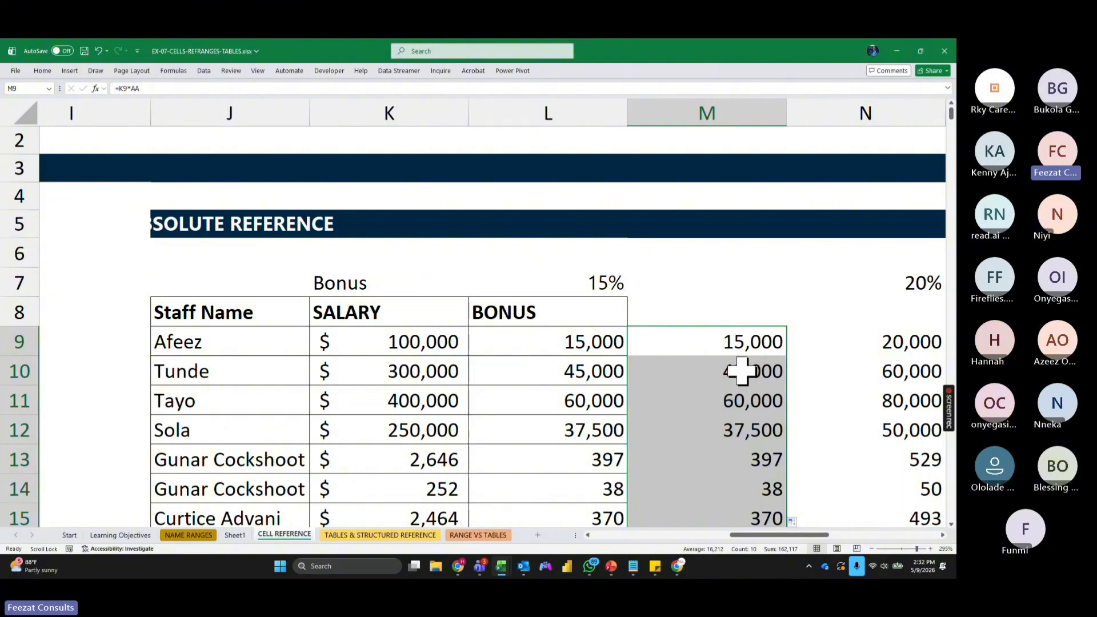
pyautogui.scroll(-2, 727, 345)
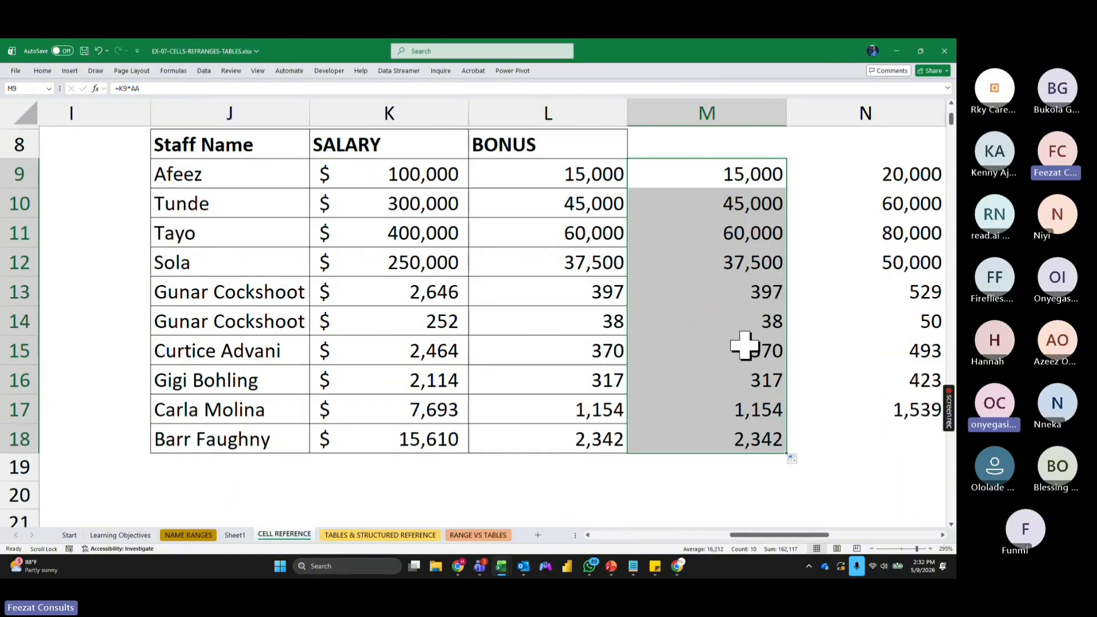
pyautogui.scroll(1, 744, 346)
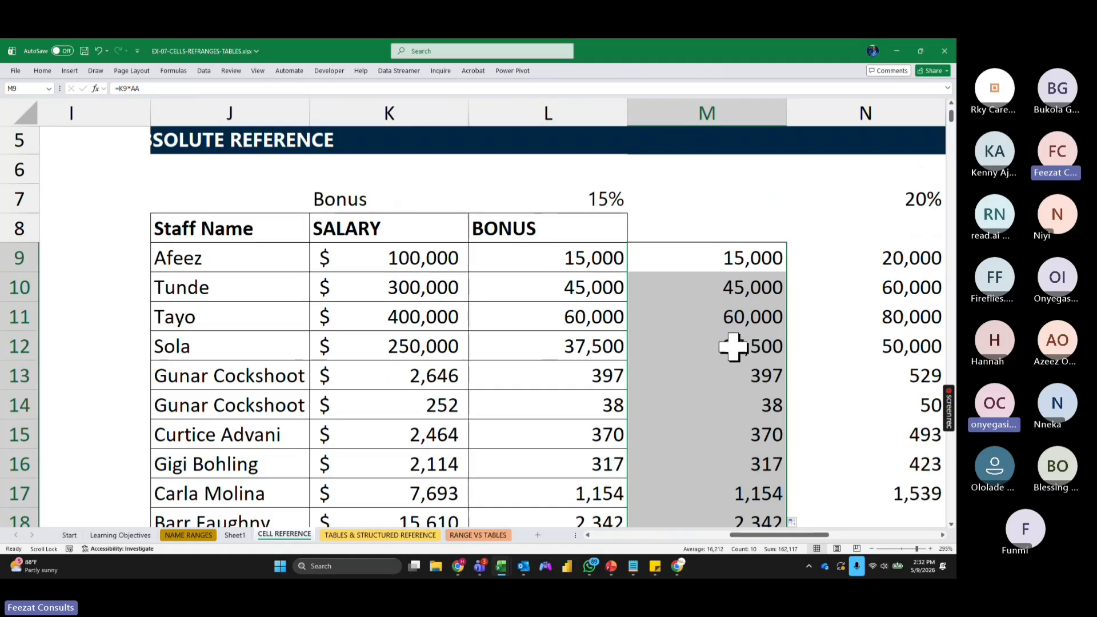
# Step: In the CELL REFERENCE notes, enter "COLUMN LOCKED - $A1" in Q8 beside MIXED
pyautogui.moveTo(757, 535); pyautogui.dragTo(844, 533)
pyautogui.scroll(1, 740, 441)
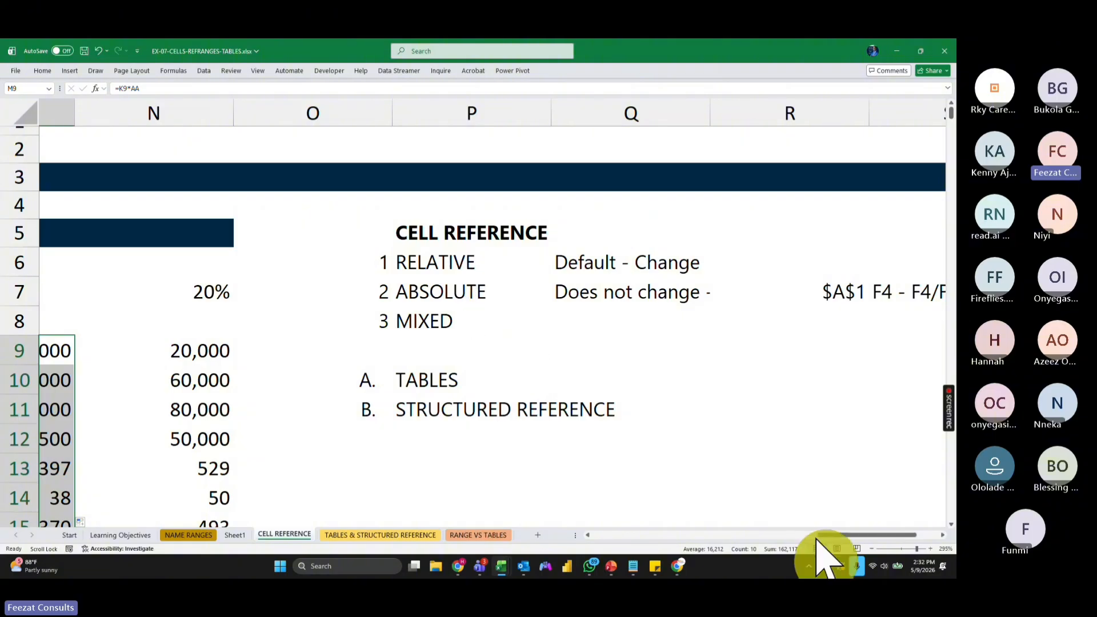
pyautogui.moveTo(828, 535); pyautogui.dragTo(852, 533)
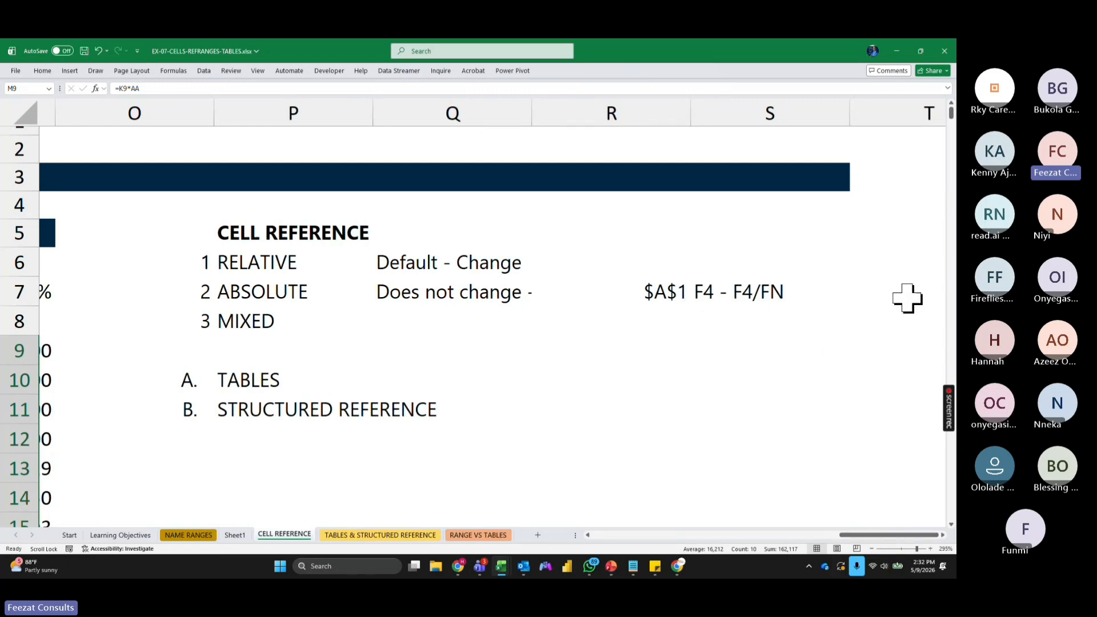
pyautogui.click(419, 321)
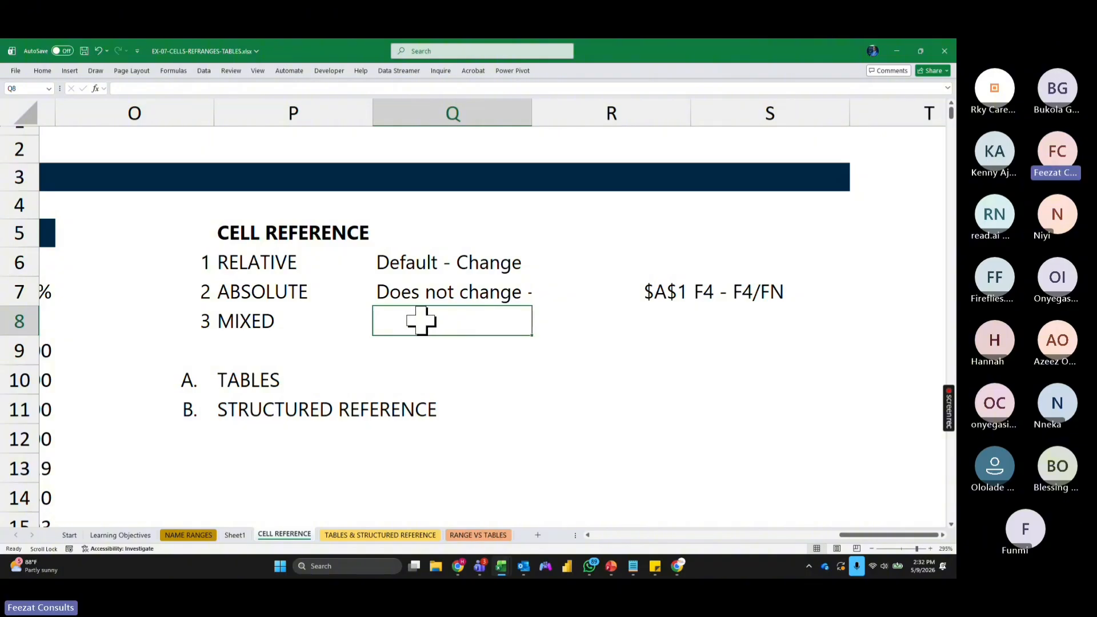
pyautogui.write('COLUMN LOCKED - $A1')
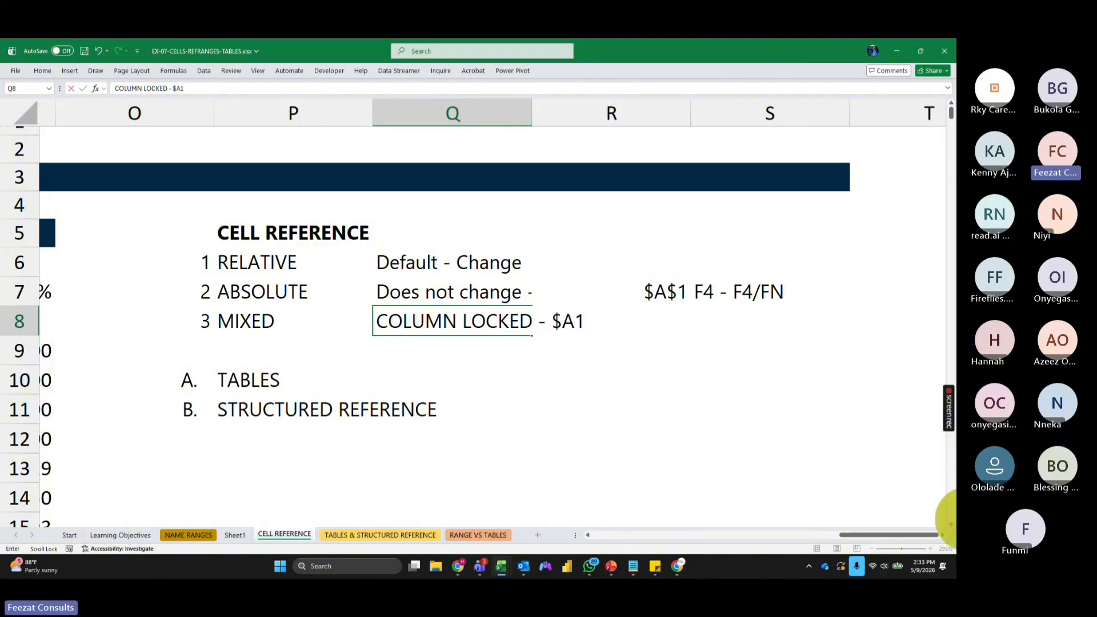
pyautogui.hotkey('alt', 'Tab')
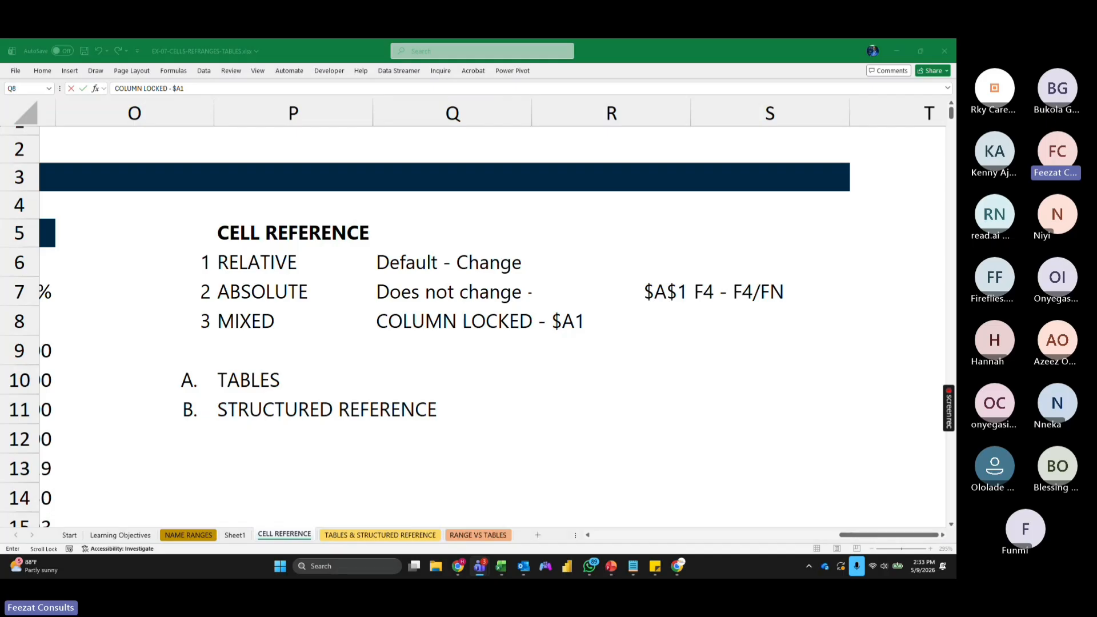
pyautogui.click(595, 321)
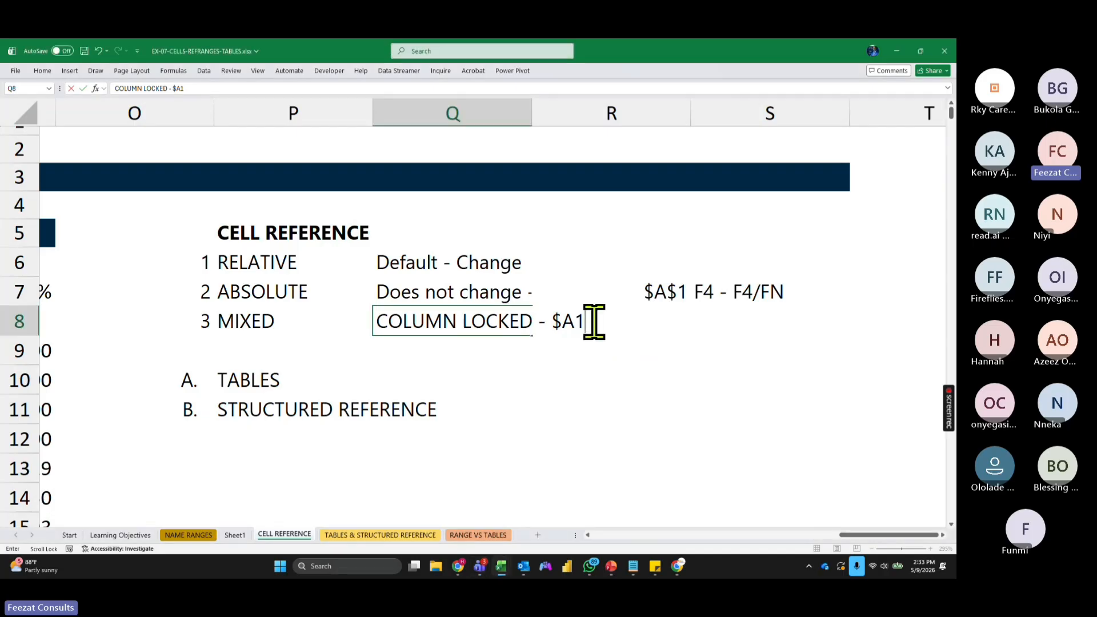
pyautogui.press('Return')
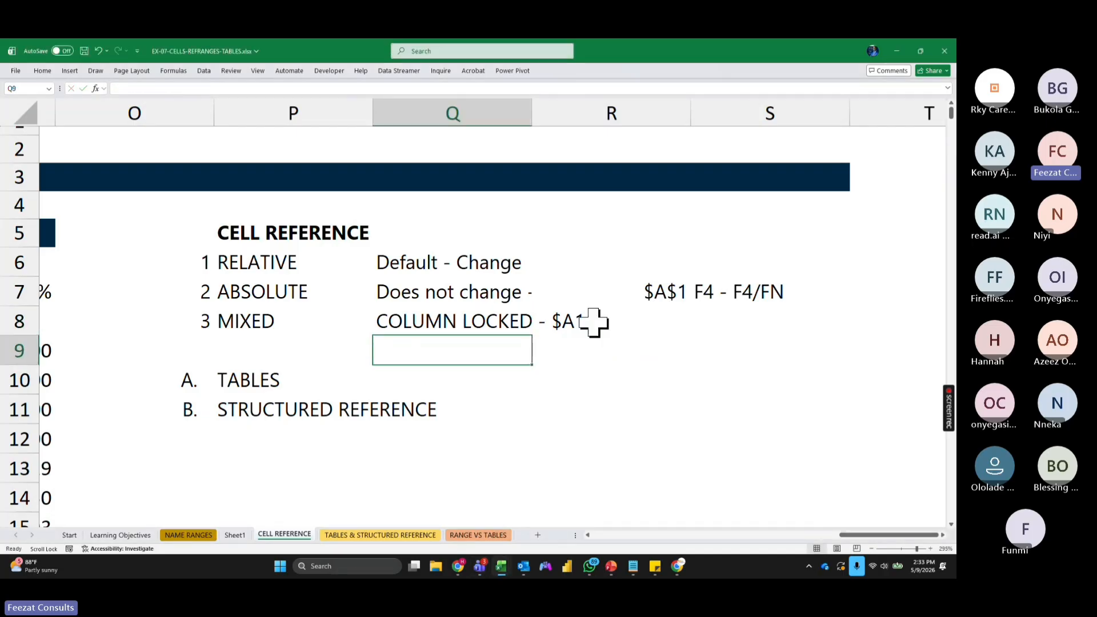
# Step: Copy the column-locked note from Q8 into Q9 and edit it to read "ROW LOCKED -A$1"
pyautogui.hotkey('ctrl', 'd')
pyautogui.doubleClick(445, 347)
pyautogui.moveTo(460, 346); pyautogui.dragTo(284, 349)
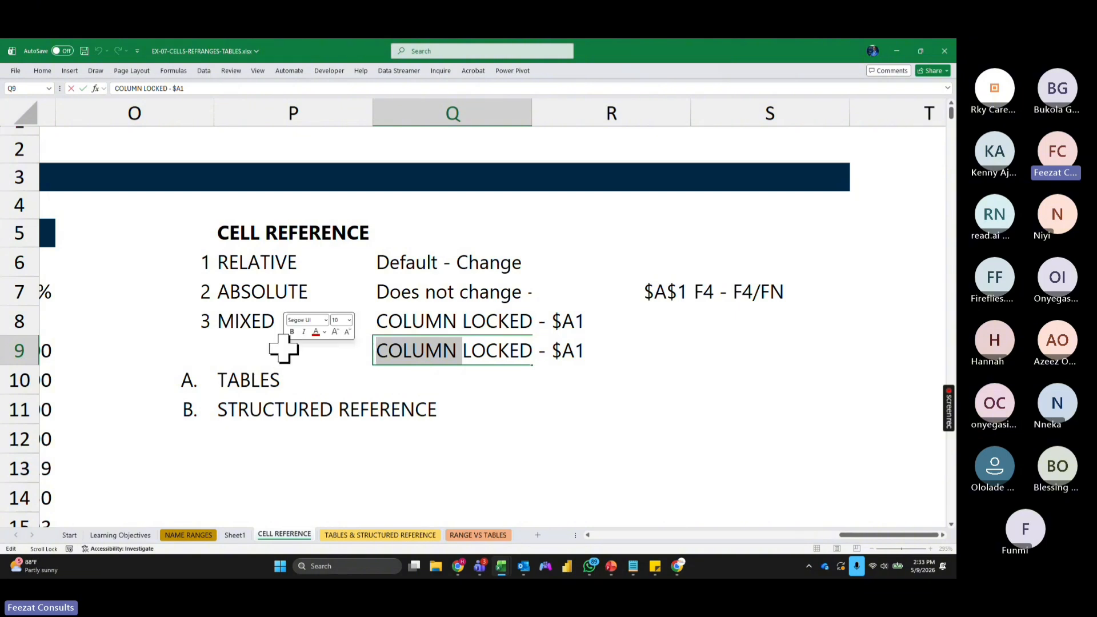
pyautogui.write('ROW')
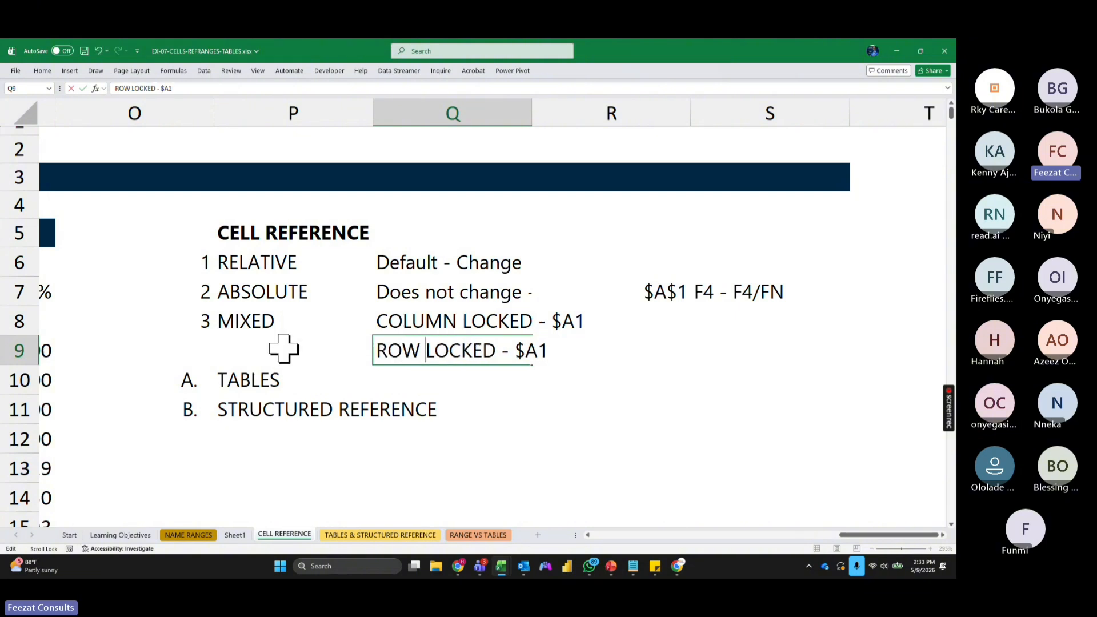
pyautogui.moveTo(524, 353); pyautogui.dragTo(511, 353)
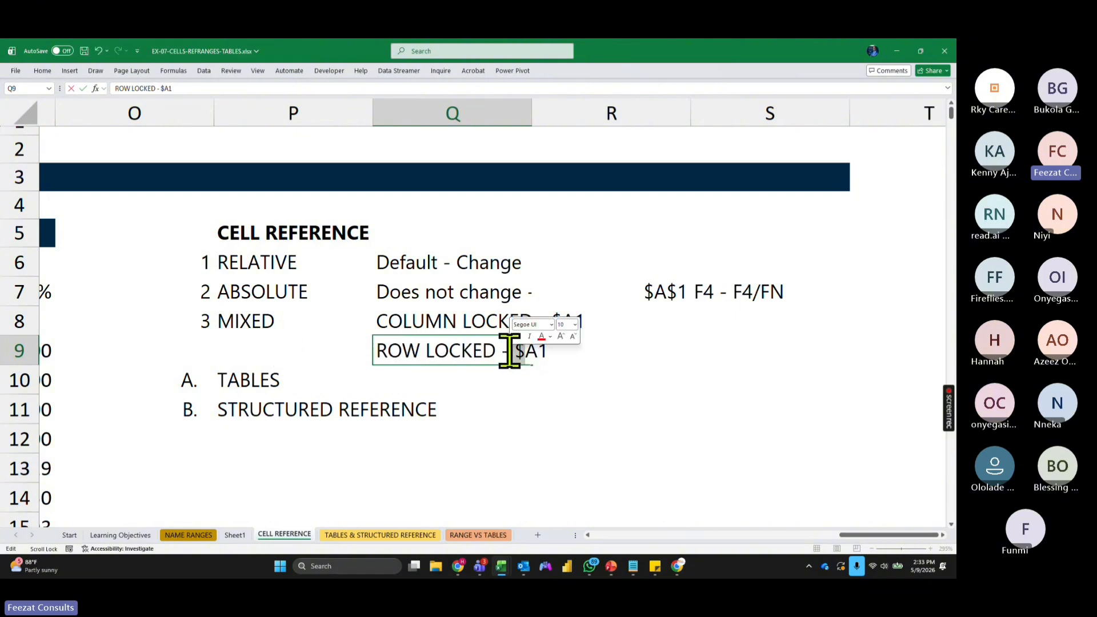
pyautogui.press('BackSpace')
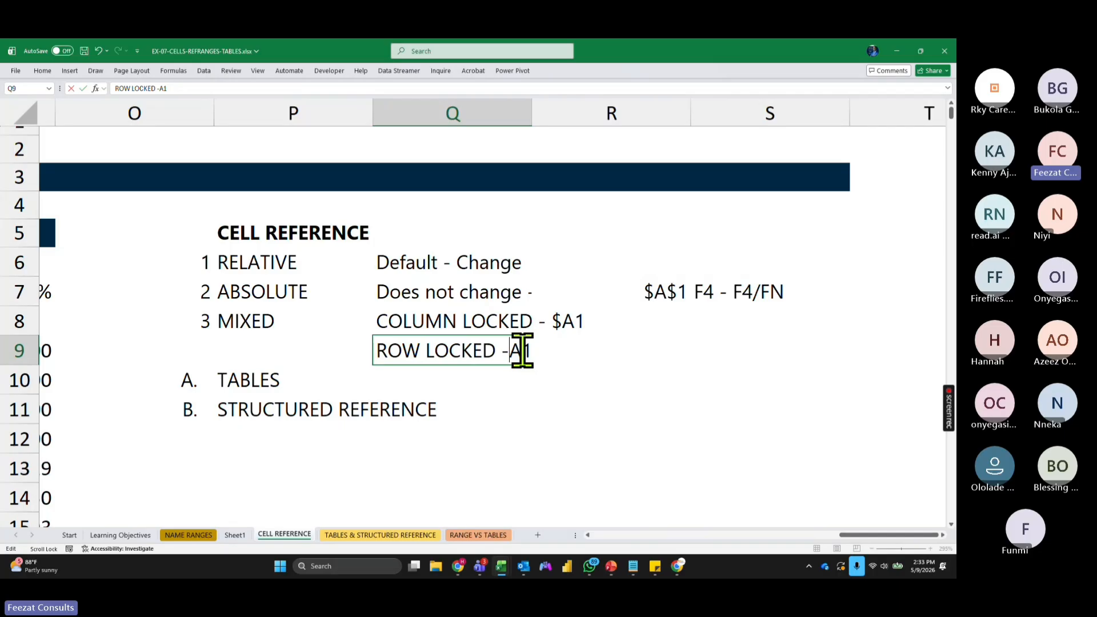
pyautogui.click(521, 350)
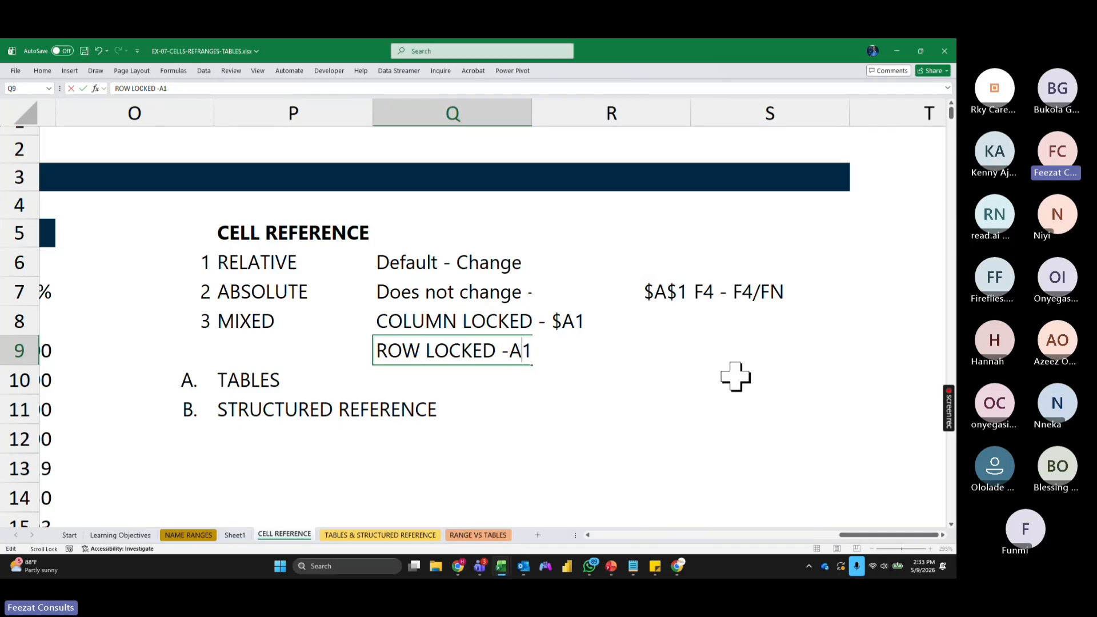
pyautogui.write('$')
pyautogui.press('Return')
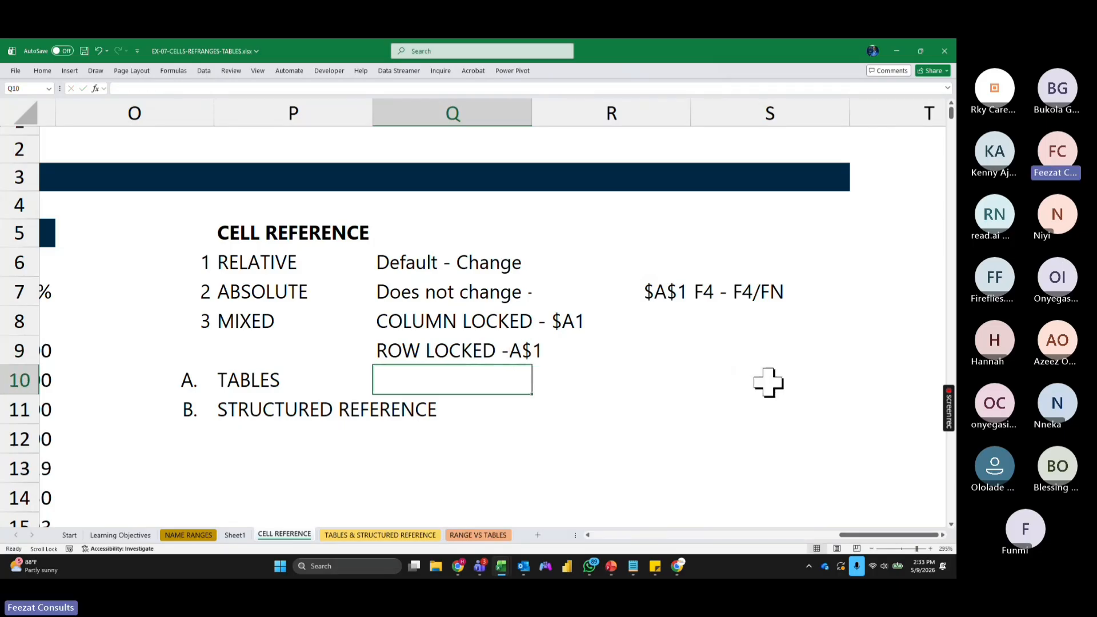
pyautogui.click(497, 345)
pyautogui.click(509, 321)
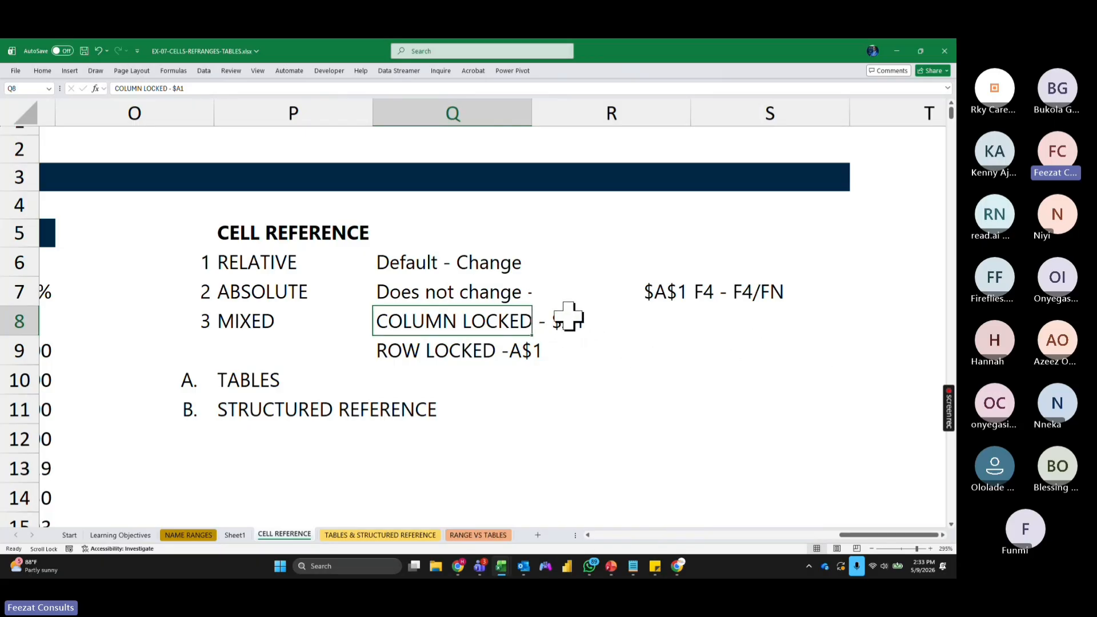
pyautogui.click(715, 319)
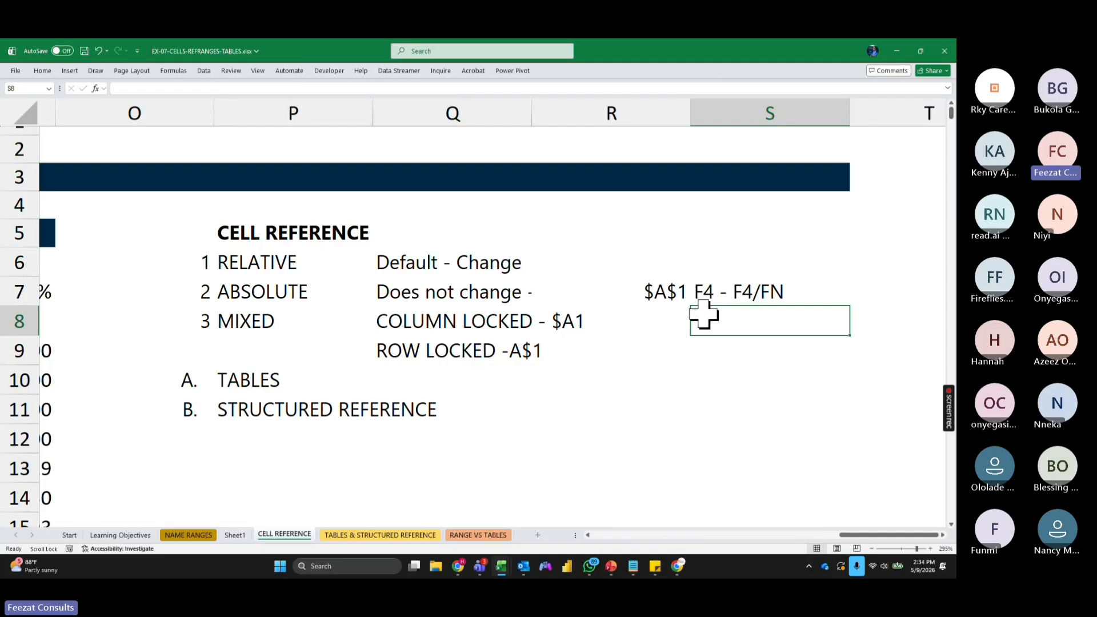
# Step: Enter the headers Basic in K23 and Housing in L23 above the empty table that starts with 250,000
pyautogui.moveTo(860, 536); pyautogui.dragTo(748, 539)
pyautogui.scroll(-6, 569, 498)
pyautogui.scroll(-2, 759, 513)
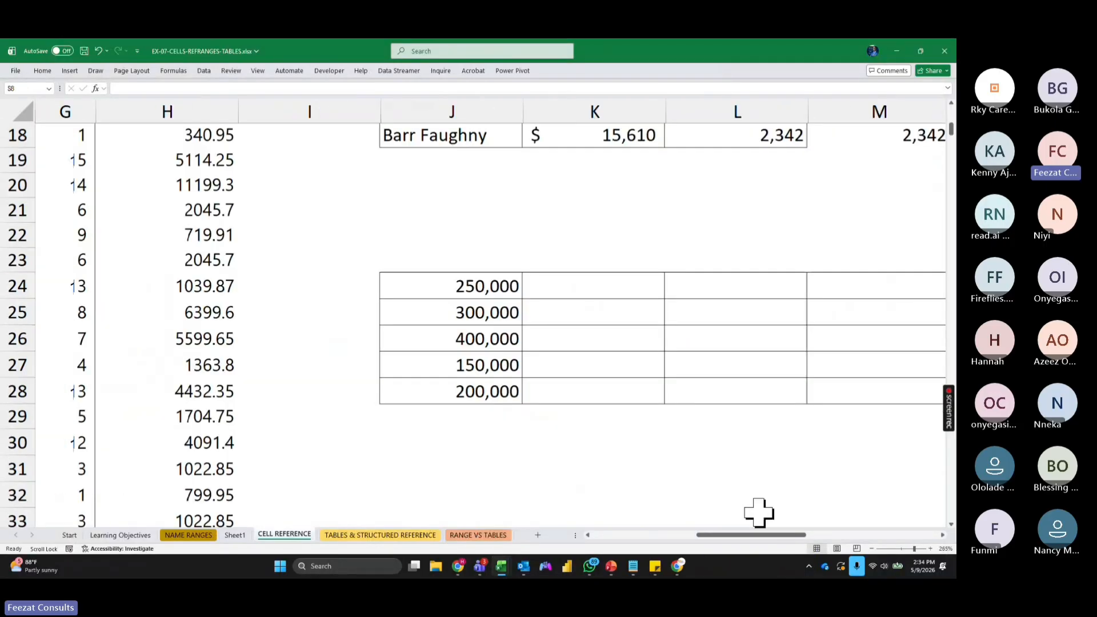
pyautogui.scroll(-7, 759, 512)
pyautogui.scroll(-10, 759, 512)
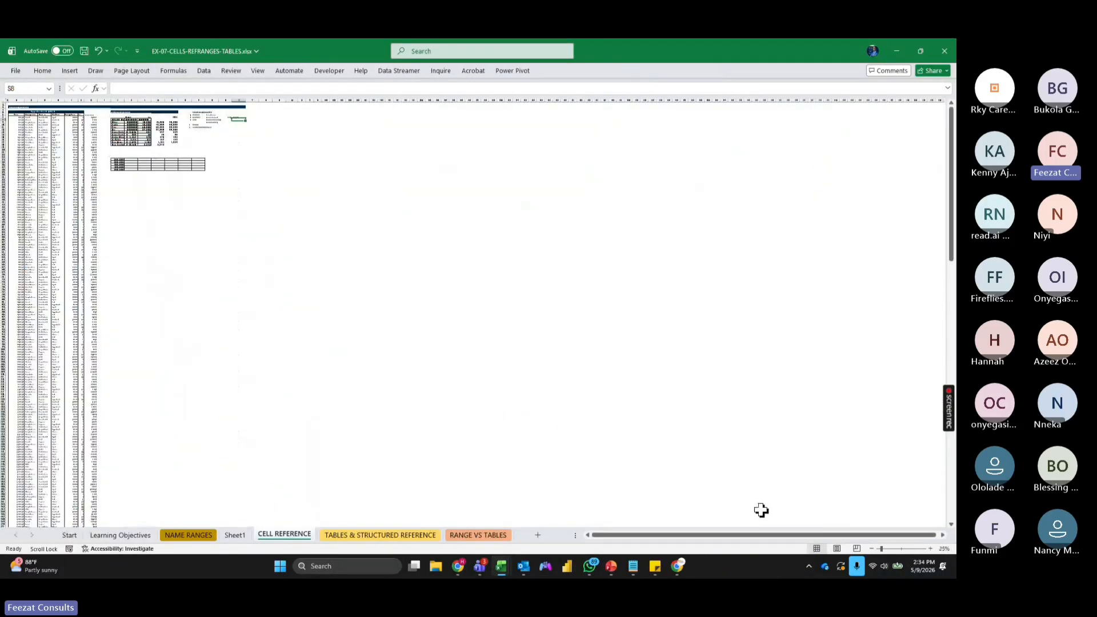
pyautogui.scroll(8, 761, 510)
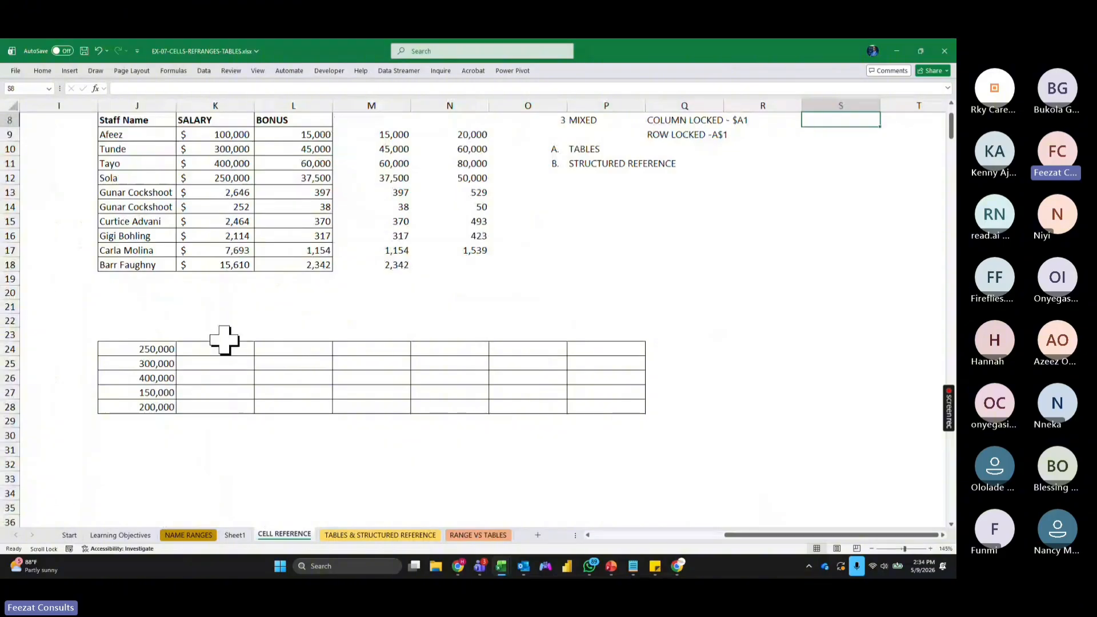
pyautogui.click(226, 334)
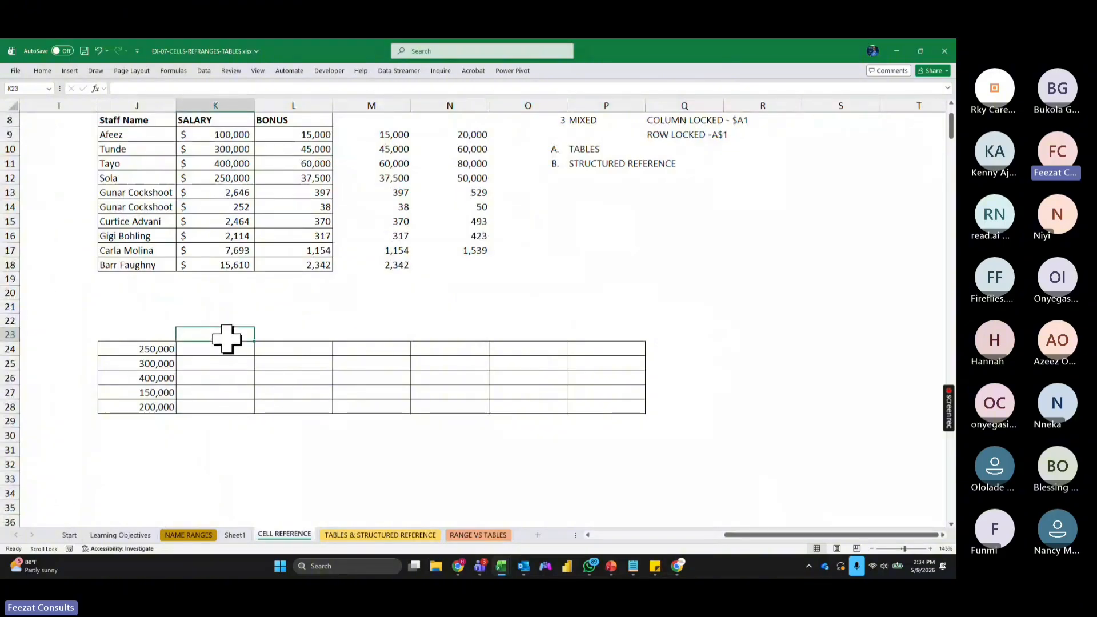
pyautogui.write('Baiso')
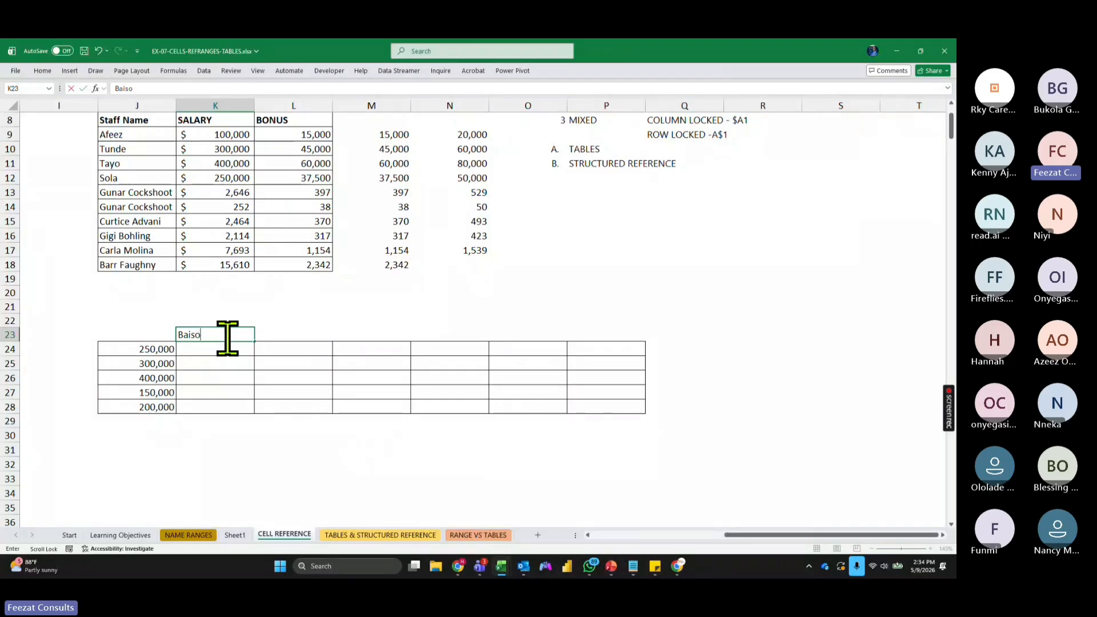
pyautogui.press('BackSpace')
pyautogui.write('sic')
pyautogui.press('Tab')
pyautogui.write('Hou')
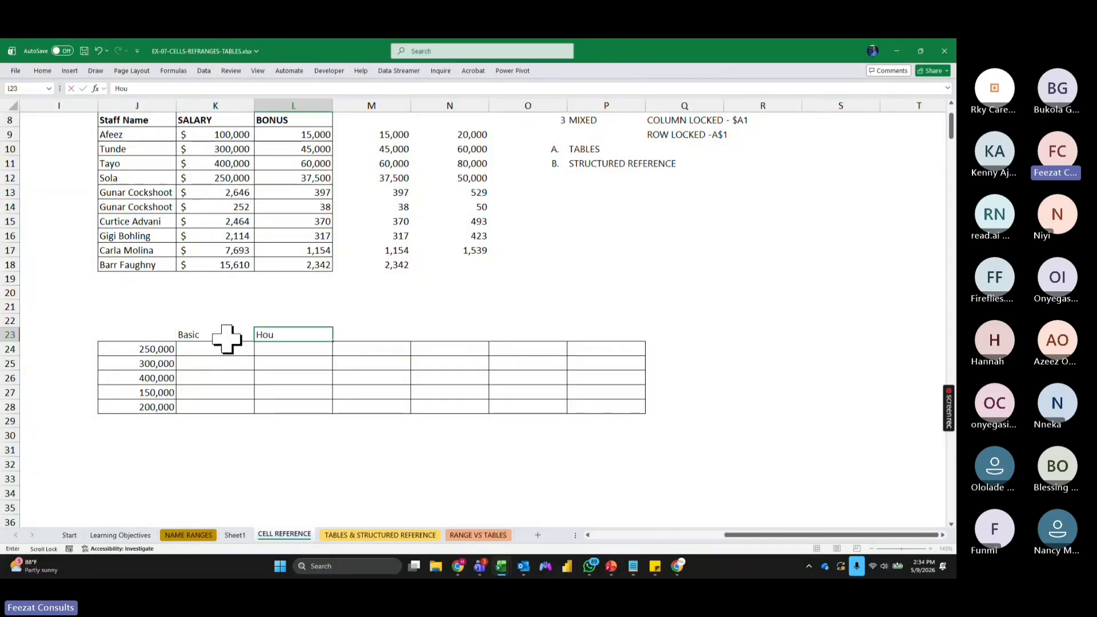
pyautogui.write('sing')
pyautogui.press('Tab')
# Step: Enter the headers Transport in M23 and medical in N23
pyautogui.write('tR')
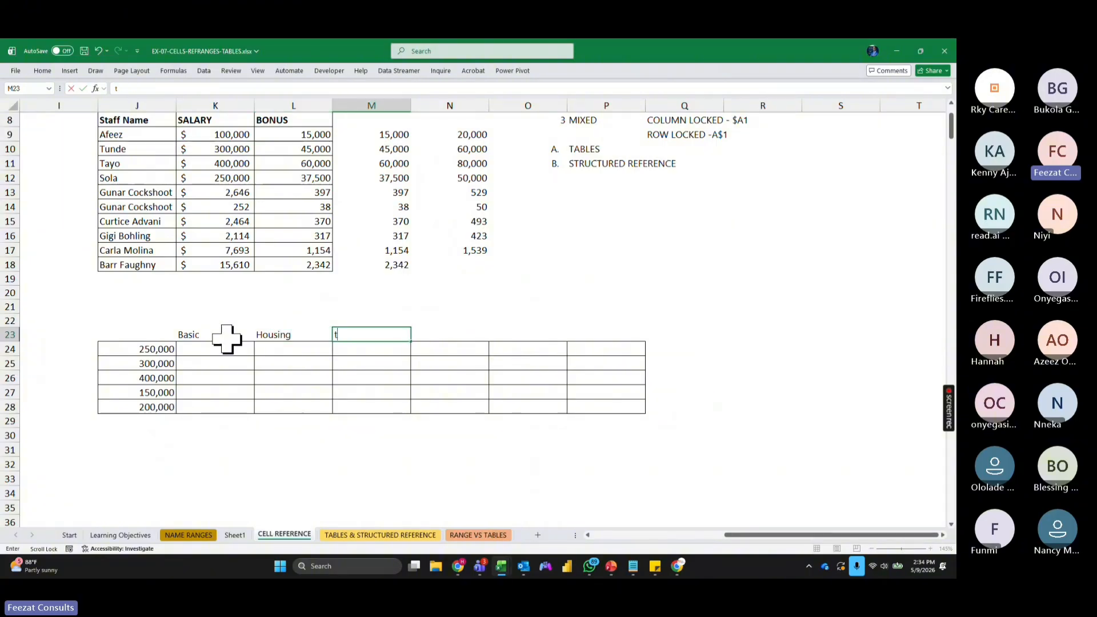
pyautogui.press('BackSpace')
pyautogui.press('BackSpace')
pyautogui.write('Transport')
pyautogui.press('Tab')
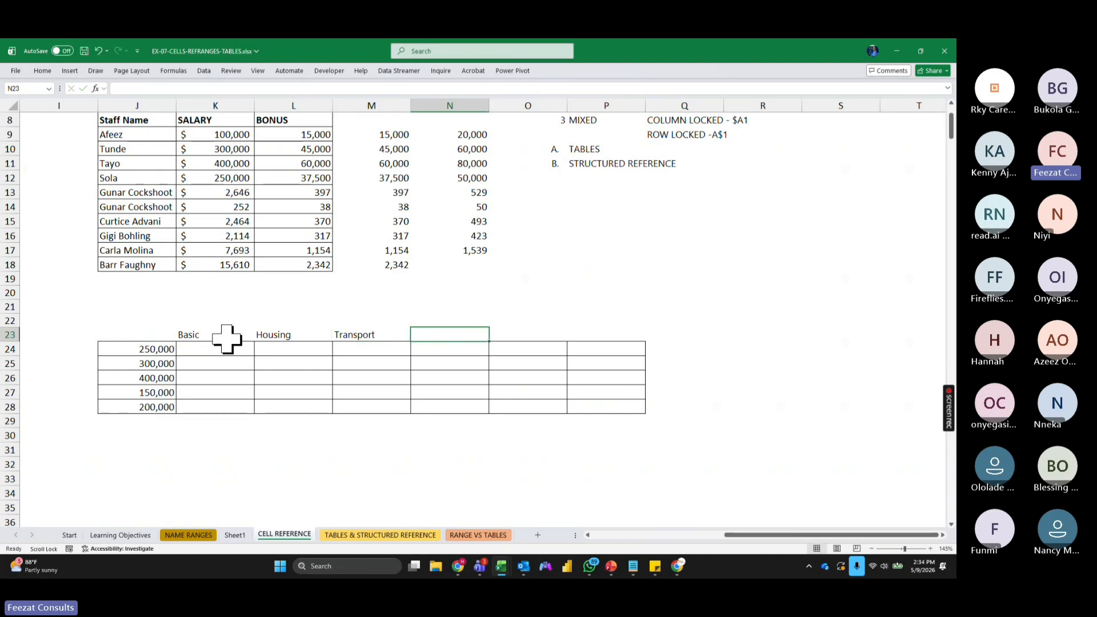
pyautogui.write('medic')
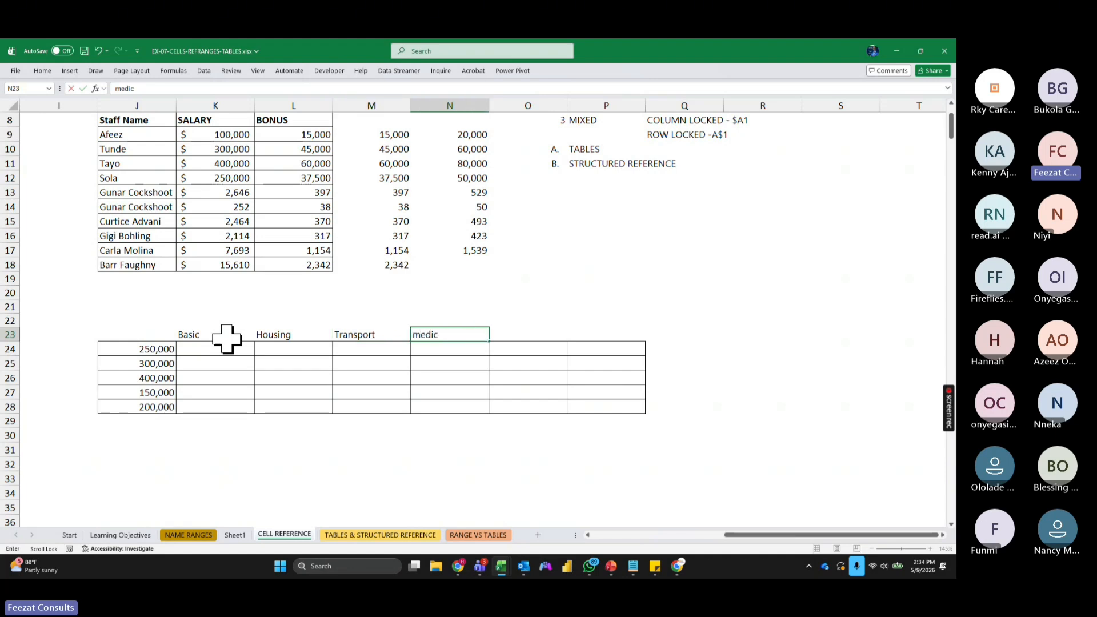
pyautogui.write('al')
pyautogui.press('Tab')
# Step: Complete the header row with others in O23, total in P23 and Gross in J23
pyautogui.write('o')
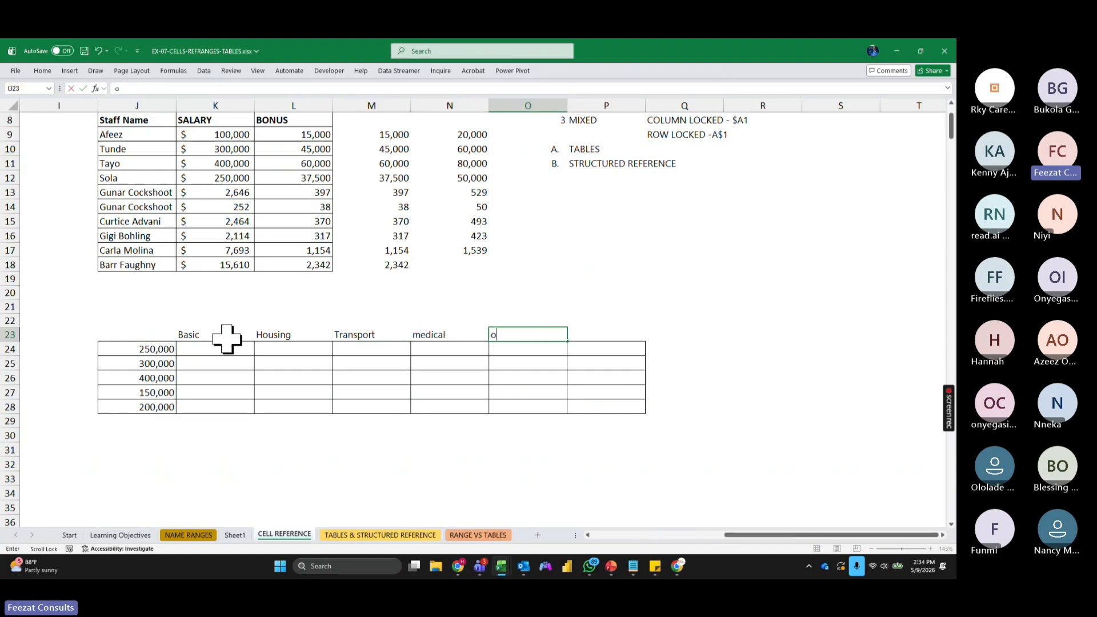
pyautogui.write('thers')
pyautogui.click(610, 332)
pyautogui.write('to')
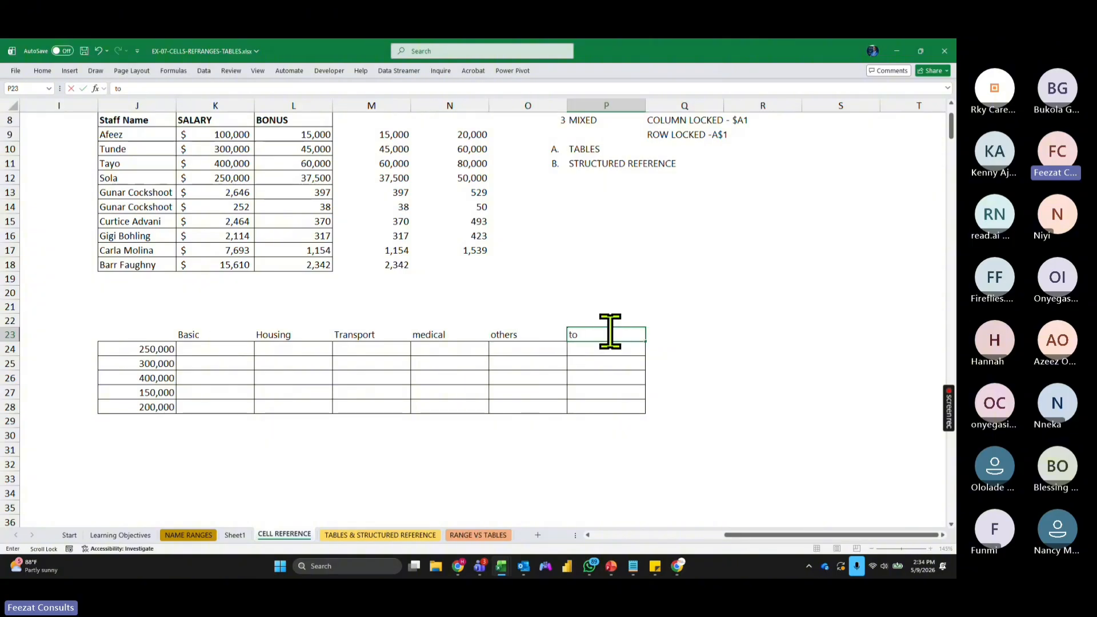
pyautogui.write('tal')
pyautogui.press('Return')
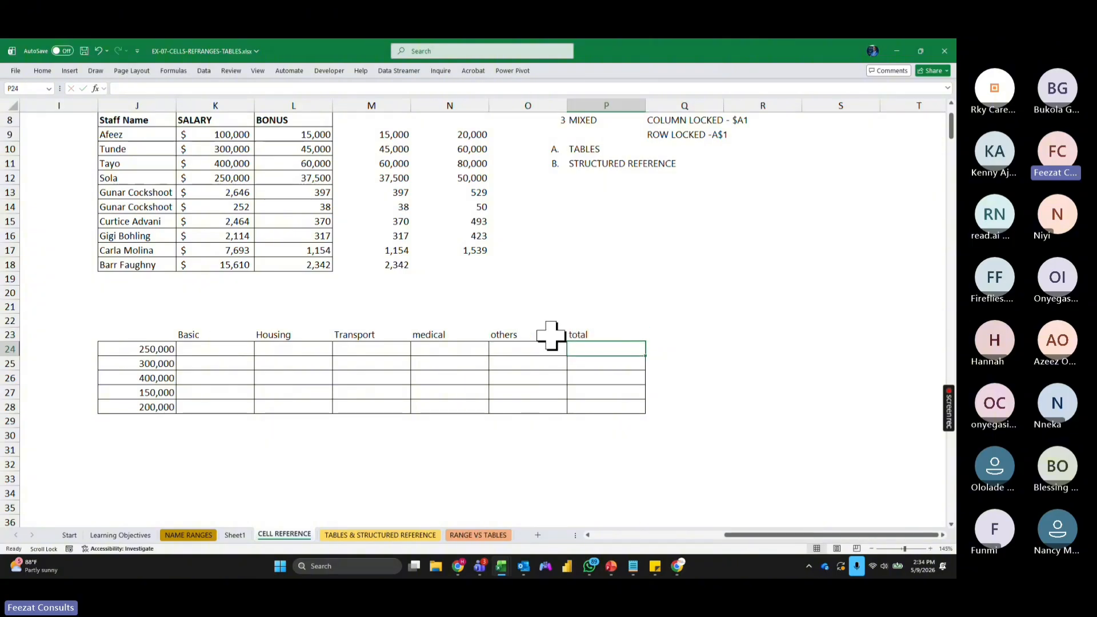
pyautogui.click(129, 332)
pyautogui.write('Gross')
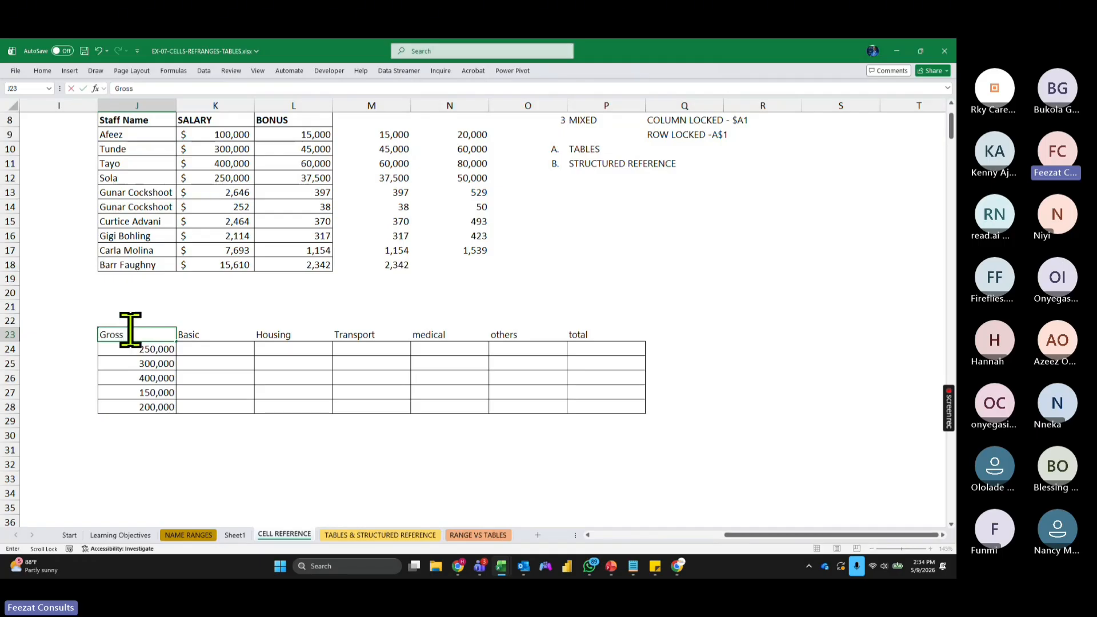
# Step: Move the header cells J23:P23 up one row to J22:P22, leaving row 23 empty
pyautogui.moveTo(131, 330); pyautogui.dragTo(605, 318)
pyautogui.keyDown('ctrl'); pyautogui.scroll(4, 604, 315); pyautogui.keyUp('ctrl')
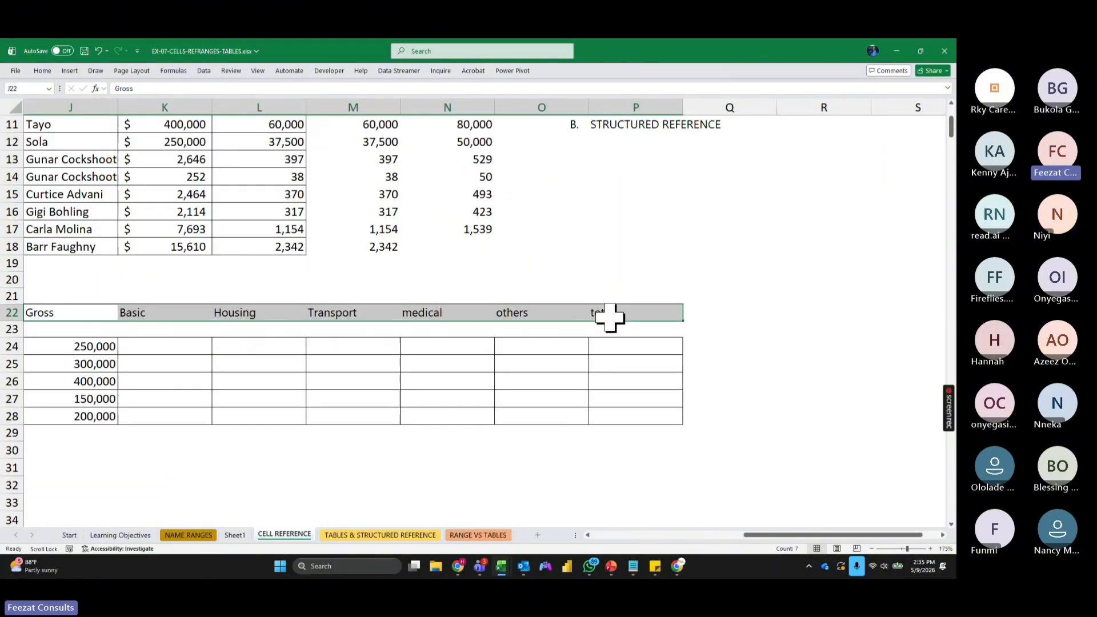
pyautogui.moveTo(805, 535); pyautogui.dragTo(803, 536)
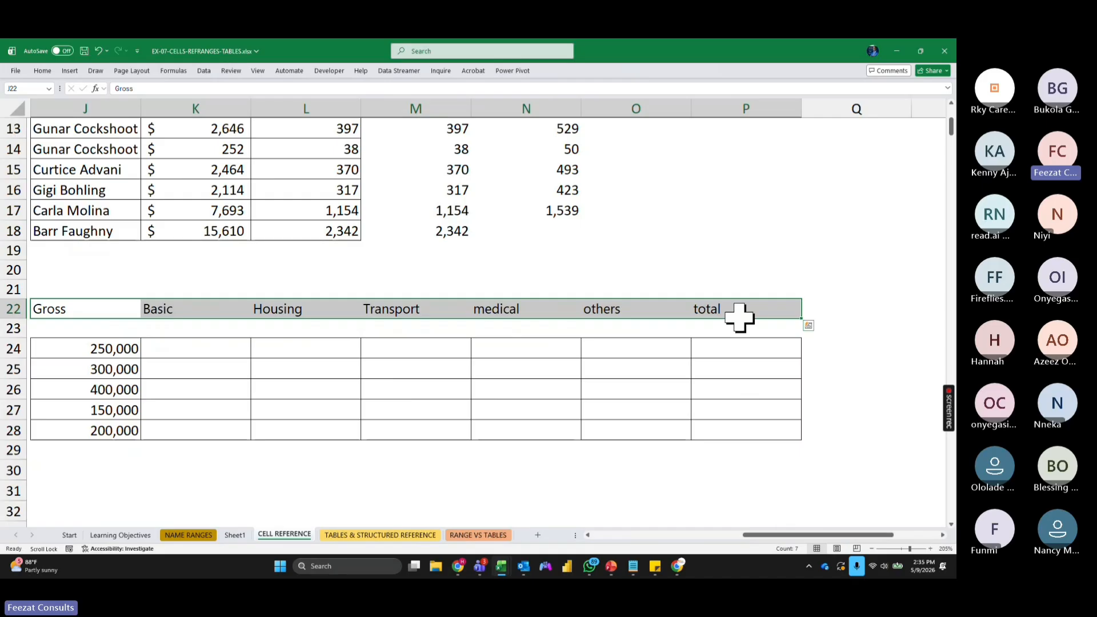
# Step: Open the border options for the total column range P22:P28
pyautogui.moveTo(740, 317); pyautogui.dragTo(745, 431)
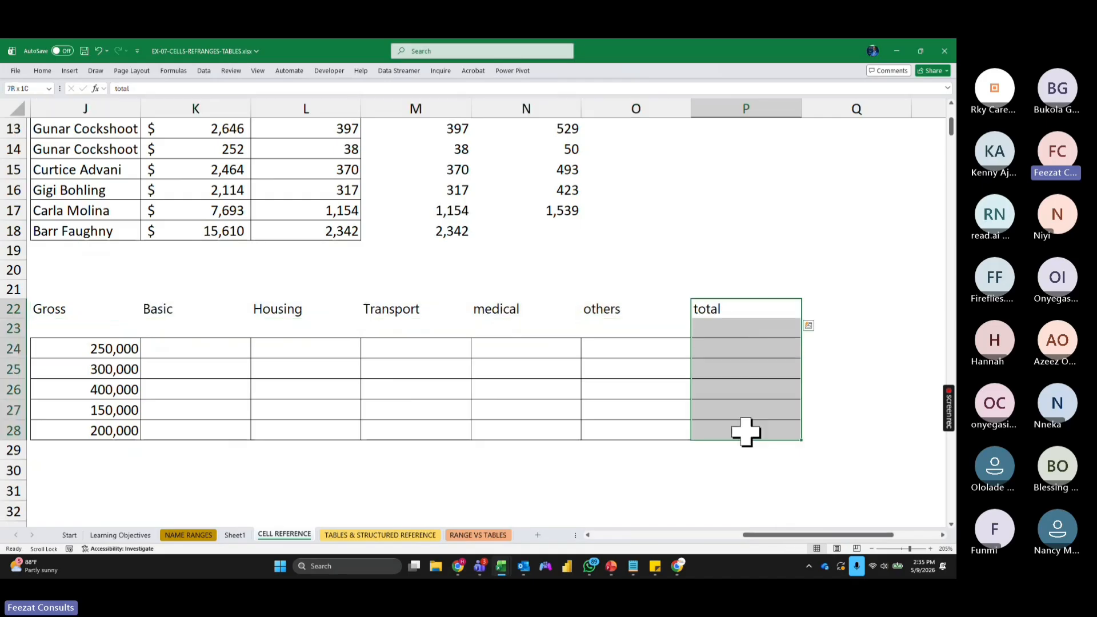
pyautogui.click(40, 70)
pyautogui.click(158, 106)
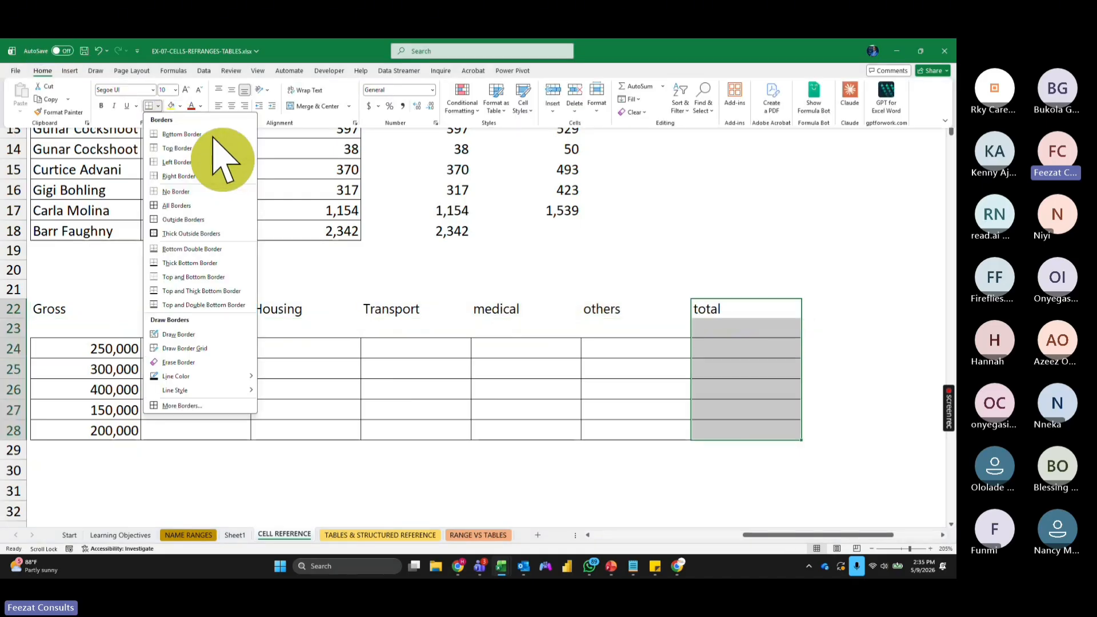
# Step: Apply thick outside borders and bold formatting to the total column, P22:P28
pyautogui.click(210, 233)
pyautogui.click(102, 105)
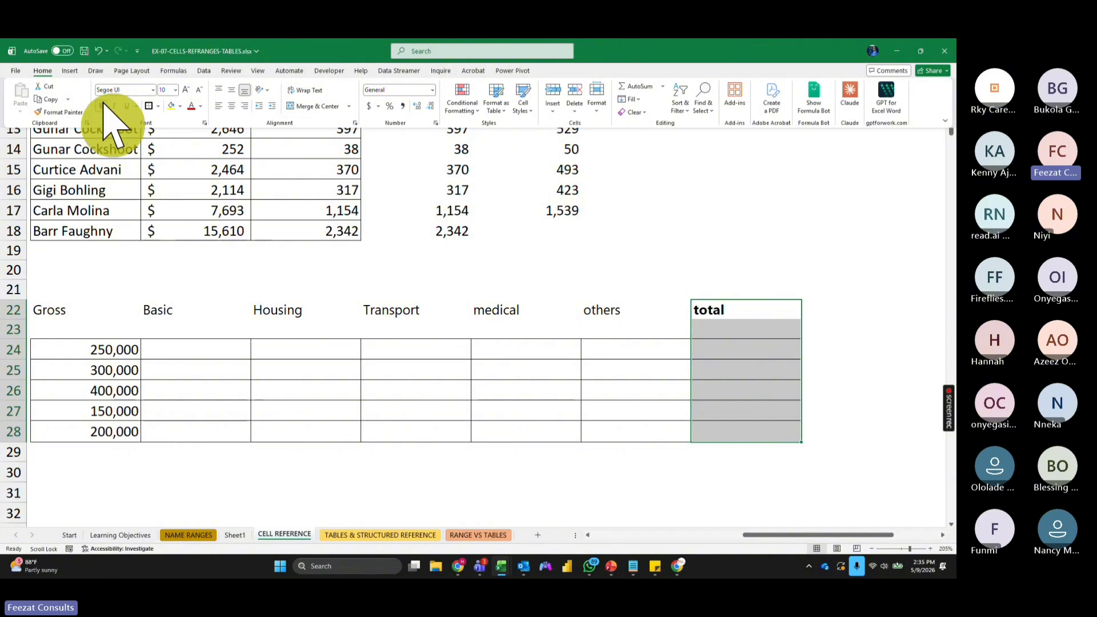
# Step: Apply all borders and a thick outside border to the whole salary table, J22:P28
pyautogui.click(49, 309)
pyautogui.moveTo(49, 308); pyautogui.dragTo(745, 431)
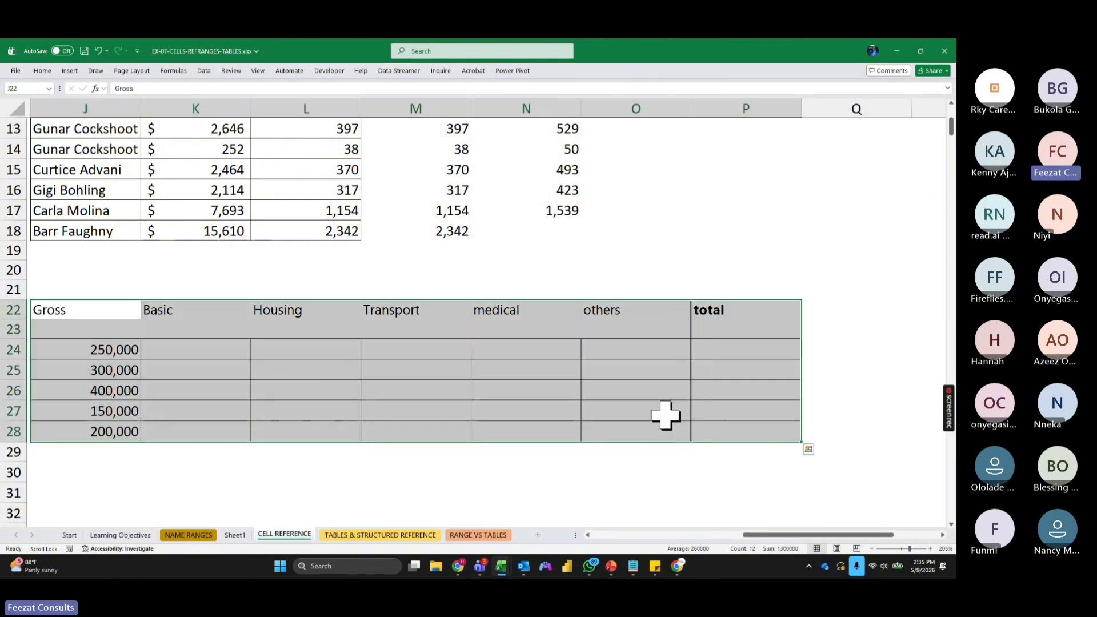
pyautogui.click(45, 71)
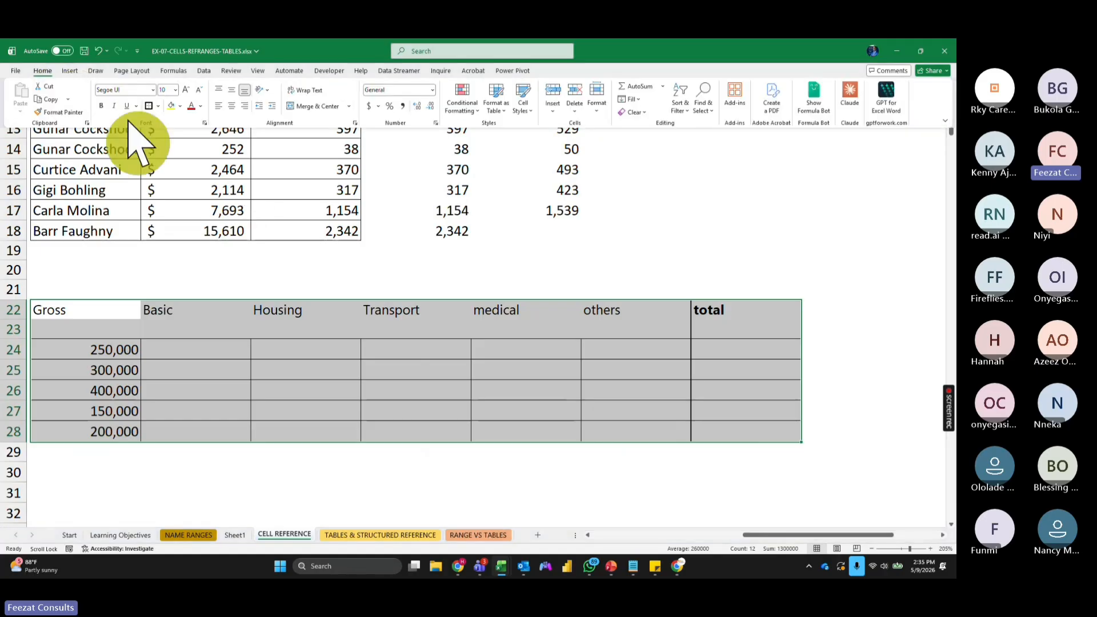
pyautogui.click(158, 106)
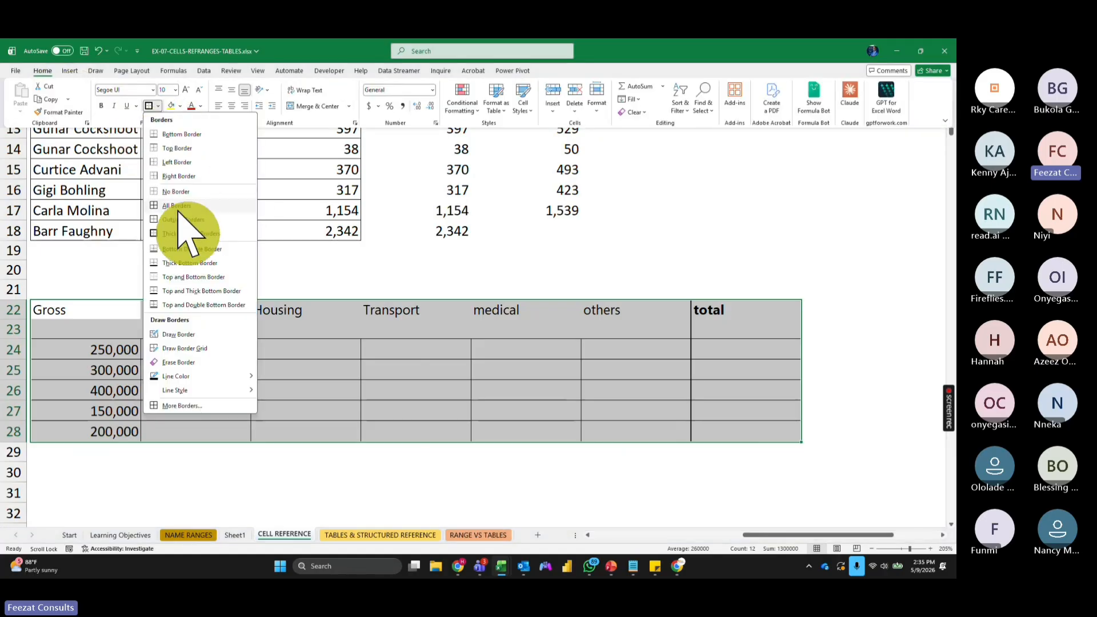
pyautogui.click(177, 207)
pyautogui.click(158, 106)
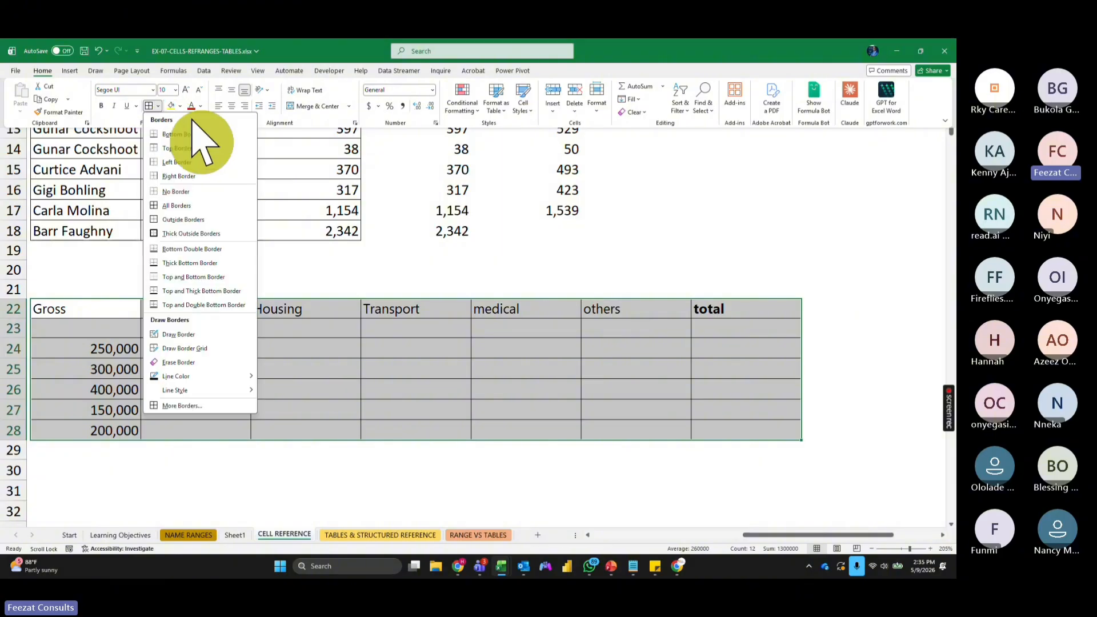
pyautogui.click(190, 251)
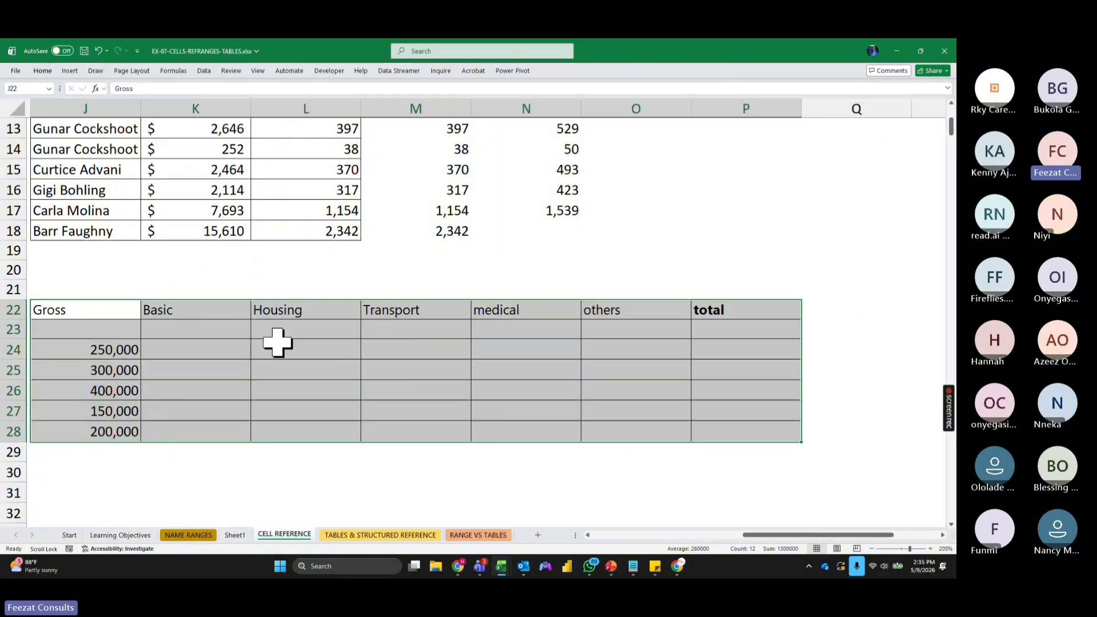
# Step: Outline the table's two heading rows, J22:P23, with a thick outside border
pyautogui.moveTo(171, 331); pyautogui.dragTo(465, 326)
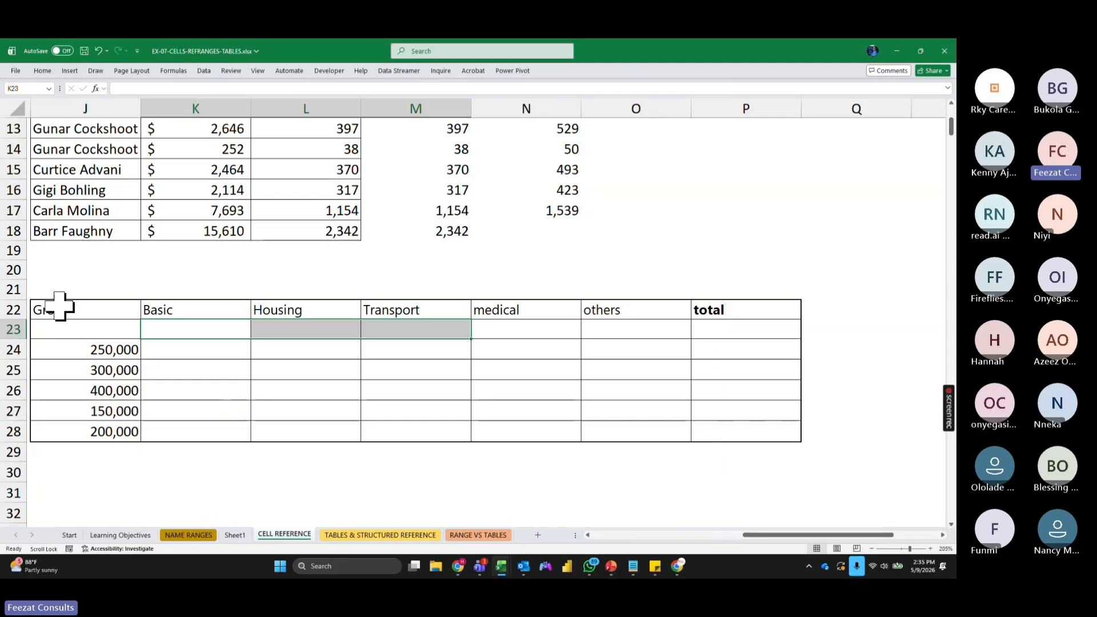
pyautogui.moveTo(59, 306); pyautogui.dragTo(763, 327)
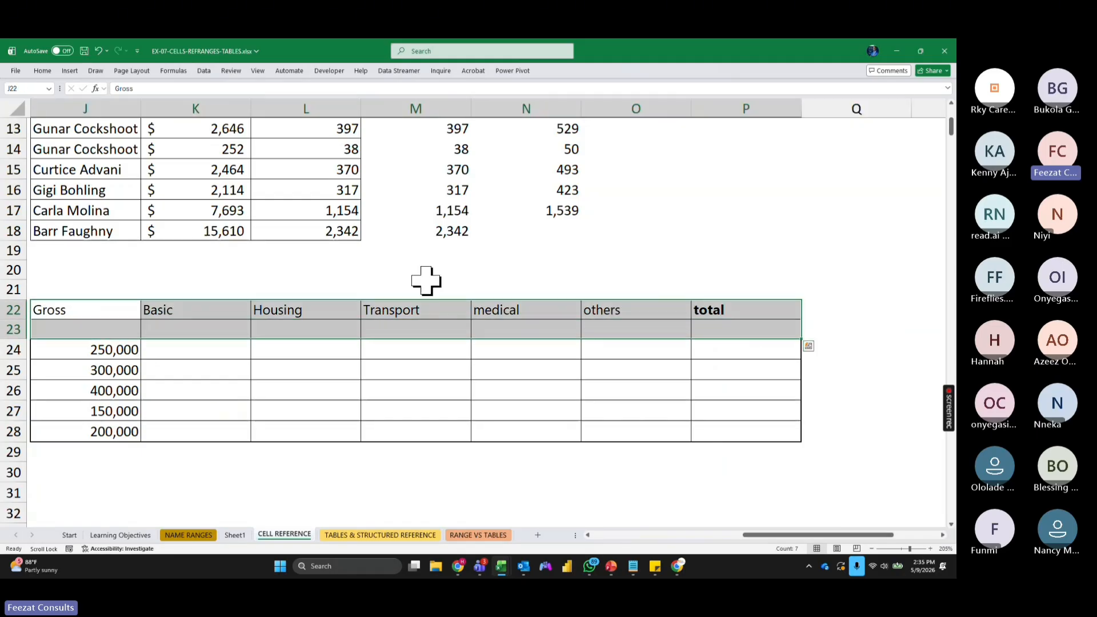
pyautogui.click(43, 71)
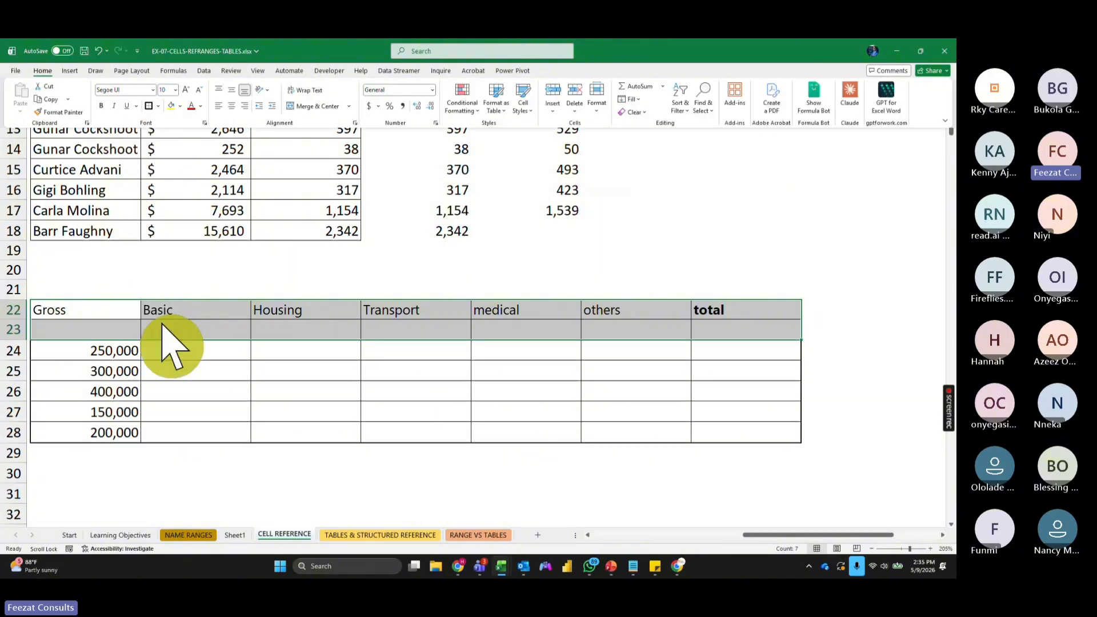
# Step: Enter the percentages 100% for Gross, 40% for Basic and 20% for Housing in row 23
pyautogui.click(109, 329)
pyautogui.write('100%')
pyautogui.press('Tab')
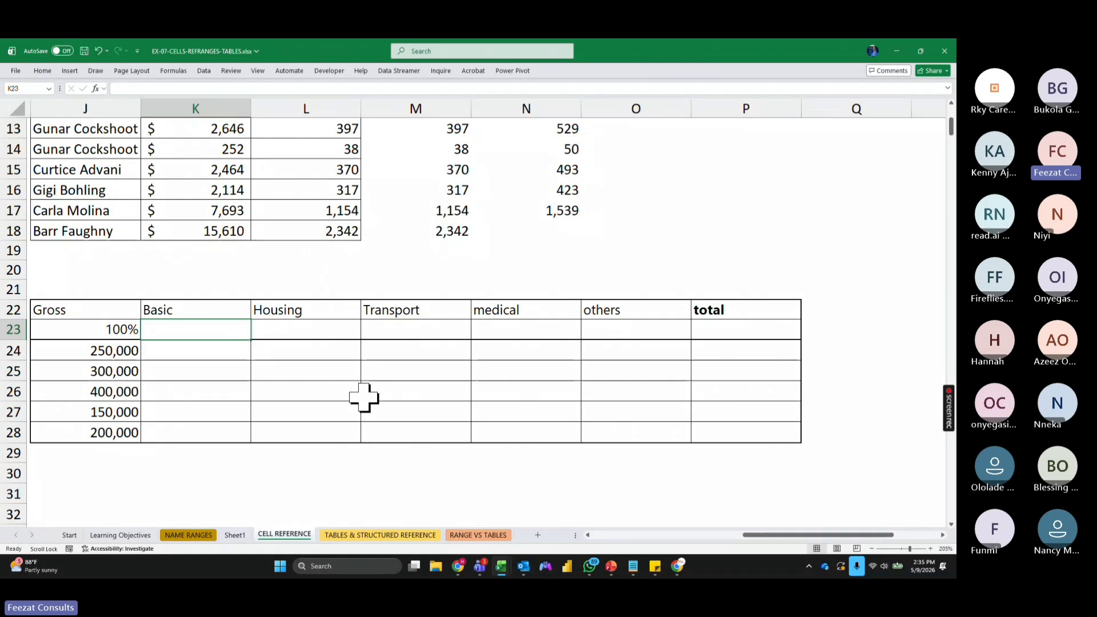
pyautogui.write('40%')
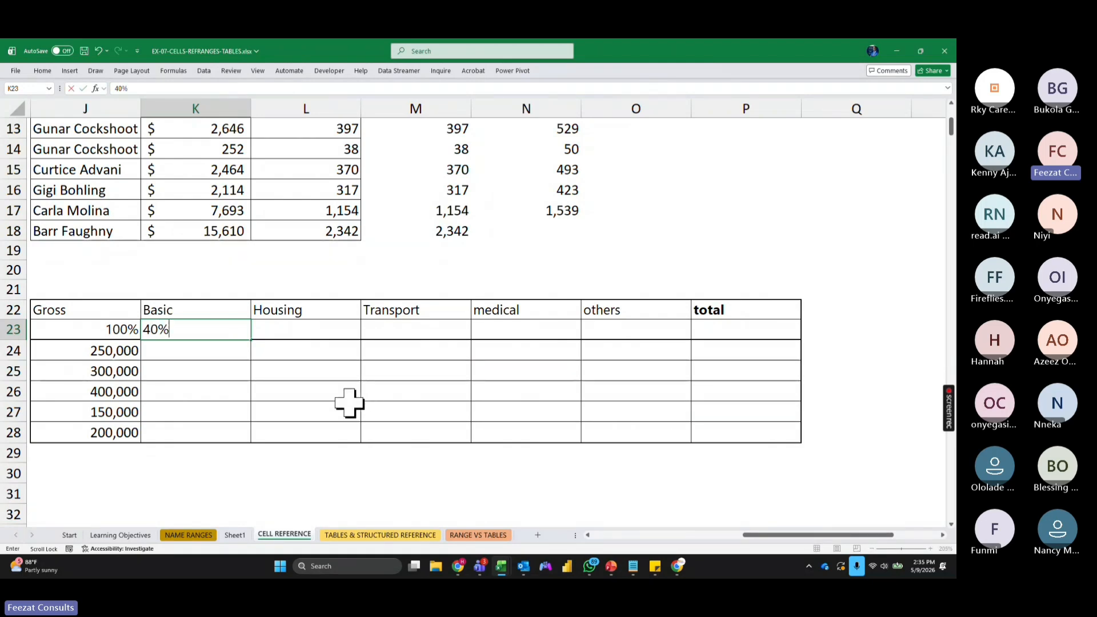
pyautogui.press('Tab')
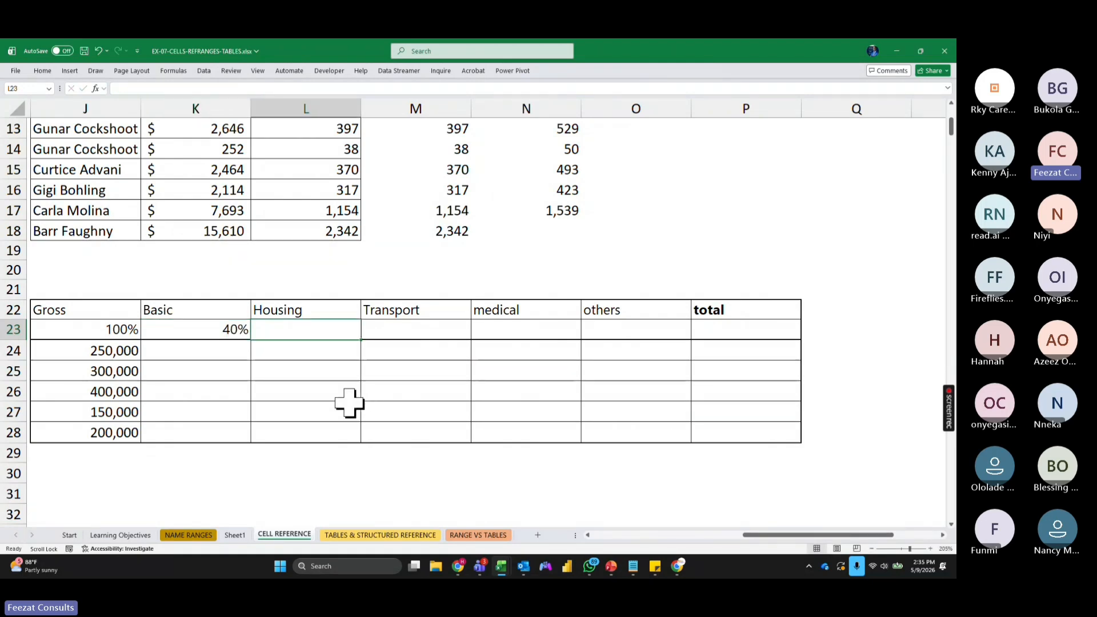
pyautogui.write('20')
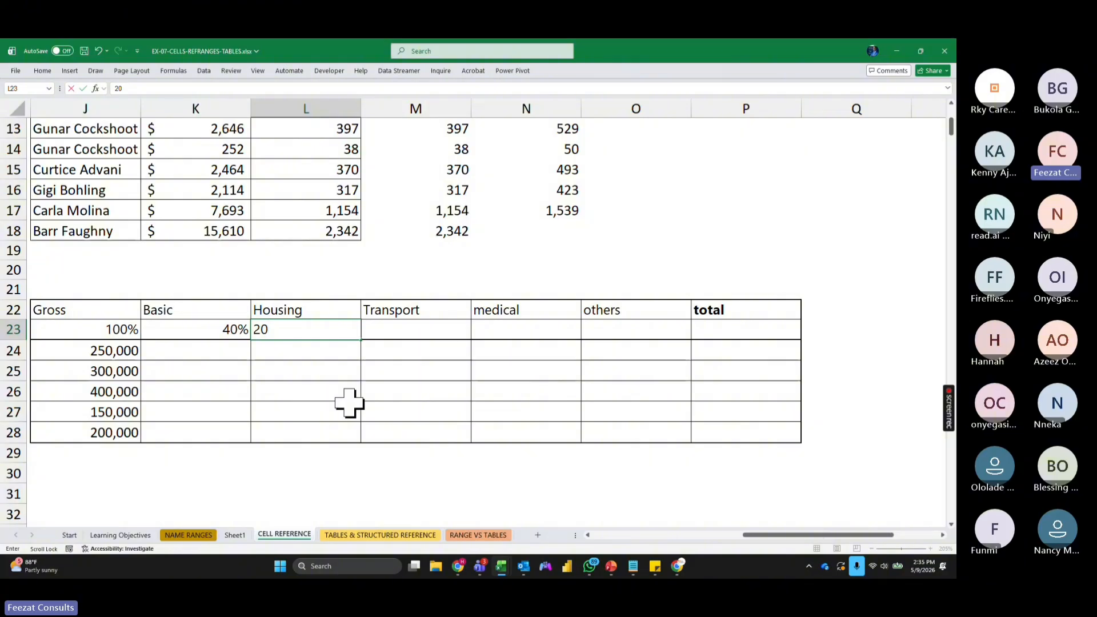
pyautogui.write('%')
pyautogui.press('Tab')
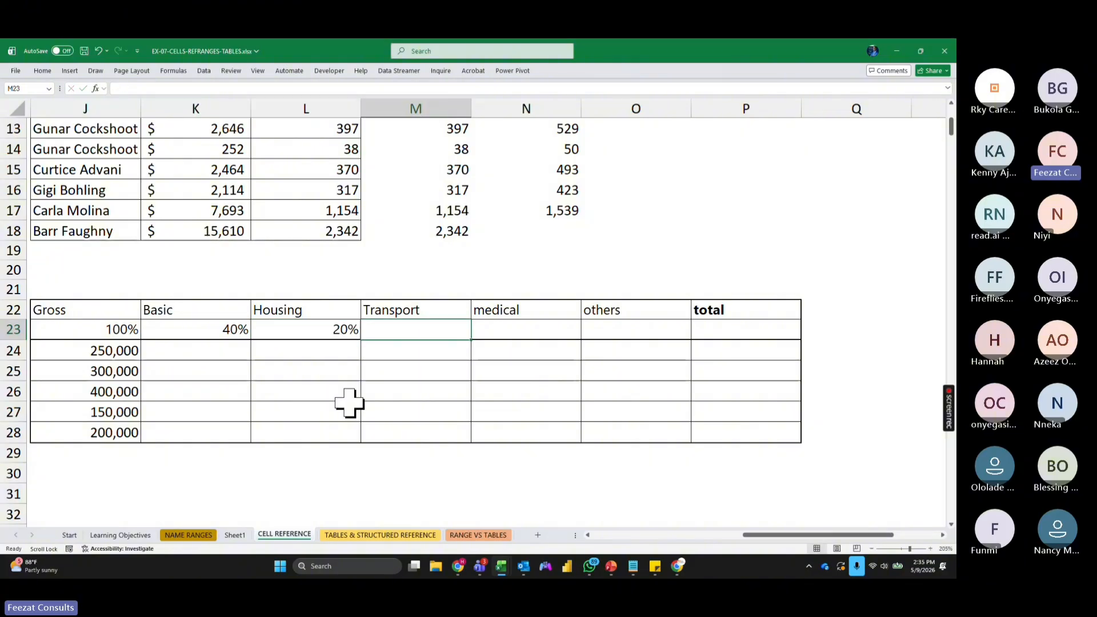
# Step: Enter 15% for Transport, 10% for medical, 5% for others and 100% for total in row 23
pyautogui.write('15')
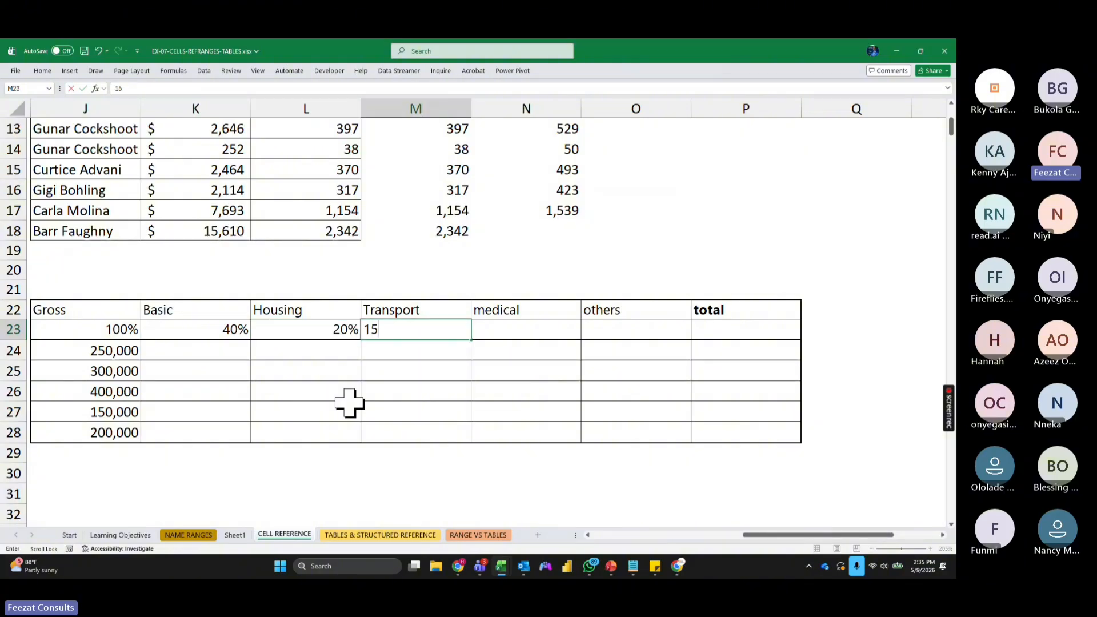
pyautogui.write('%')
pyautogui.press('Tab')
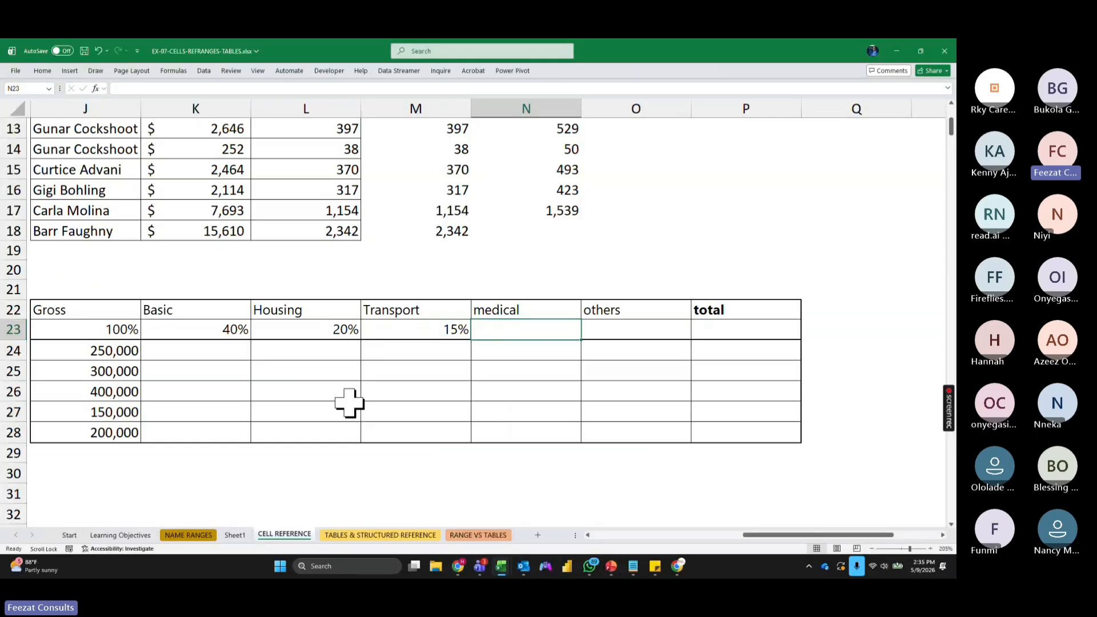
pyautogui.write('10%')
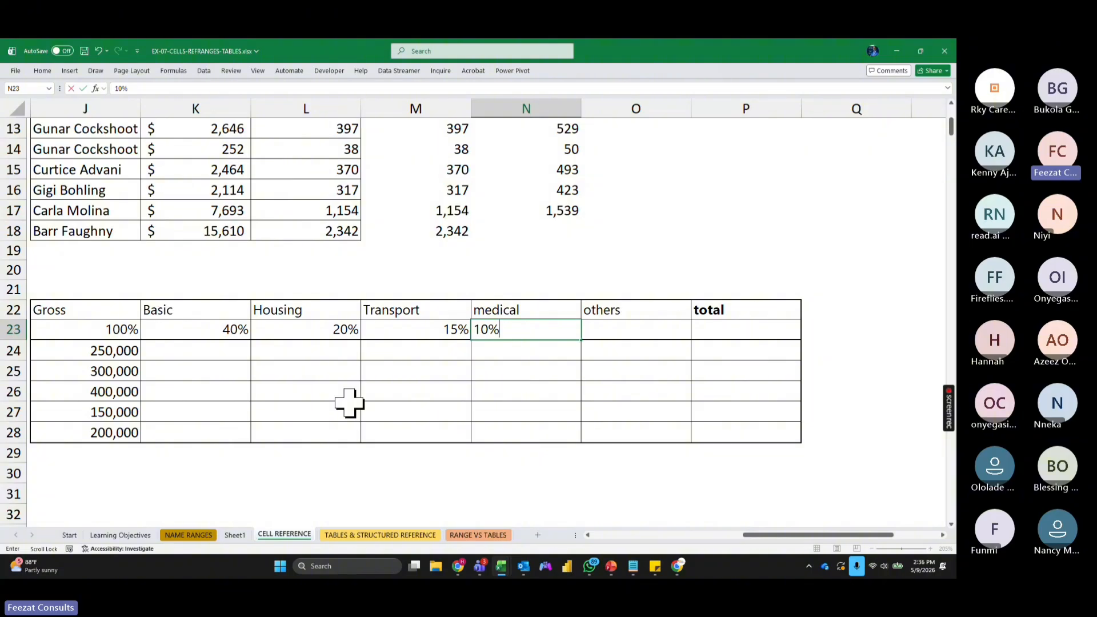
pyautogui.press('Tab')
pyautogui.write('5')
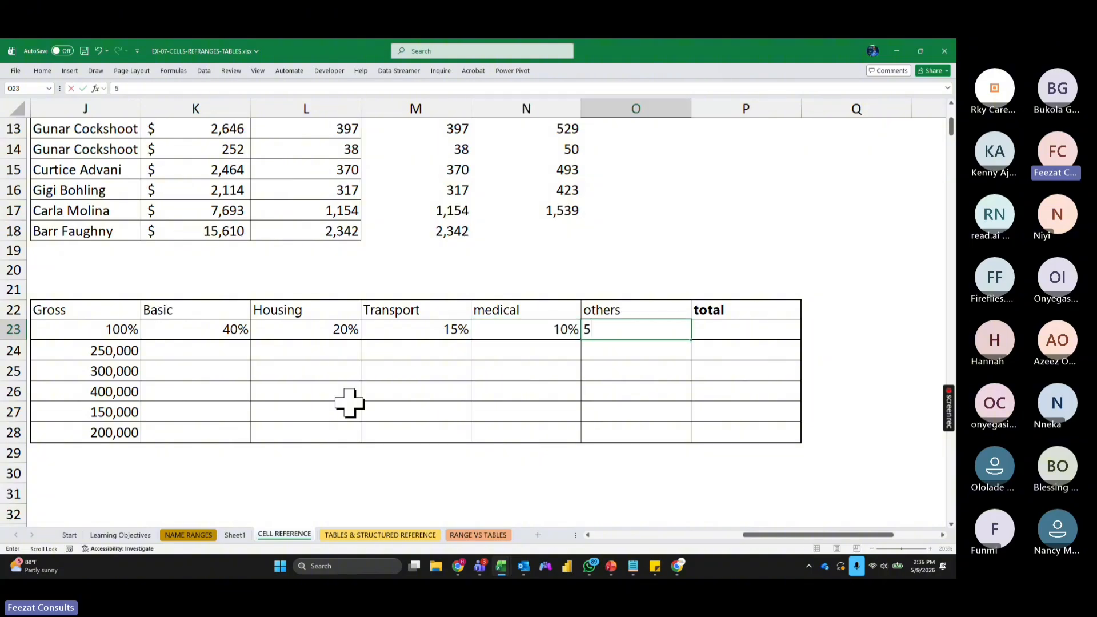
pyautogui.press('Tab')
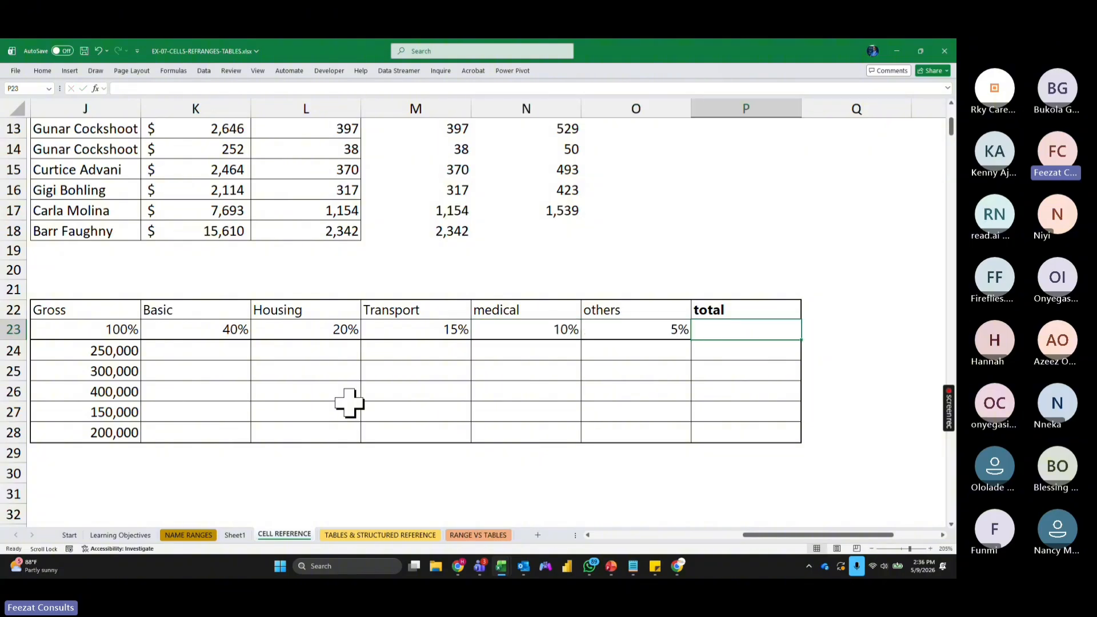
pyautogui.write('1')
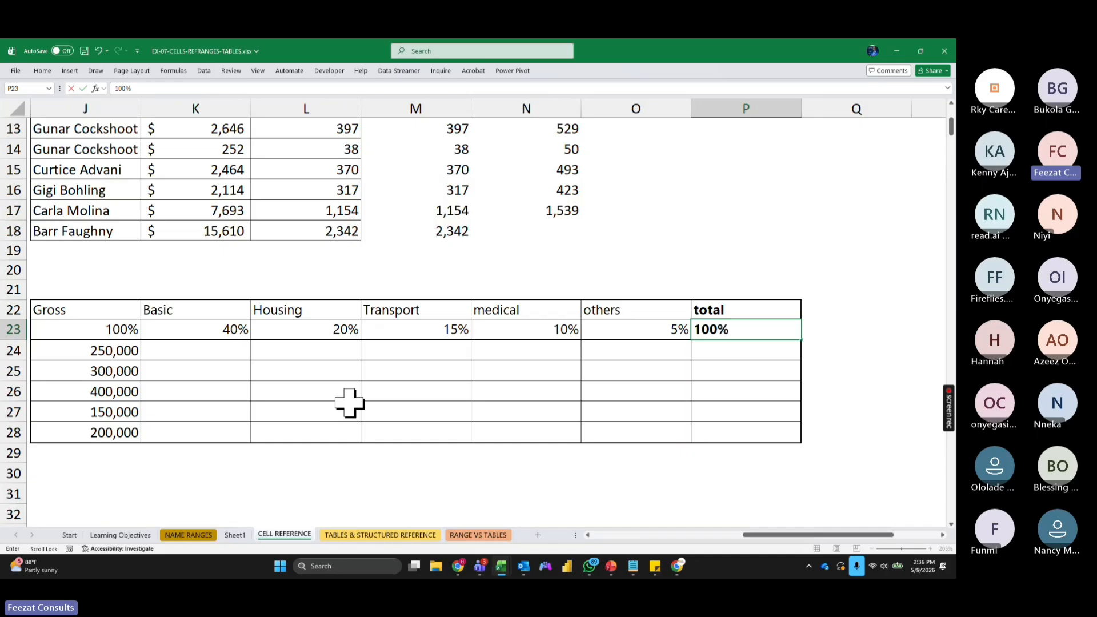
pyautogui.write('00%')
pyautogui.press('Return')
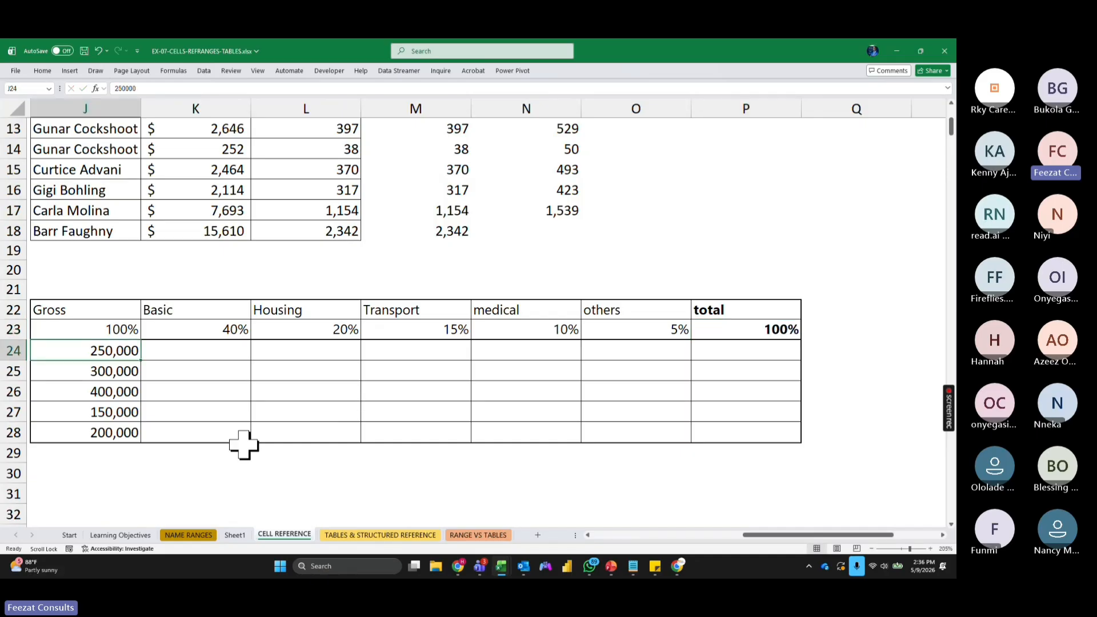
# Step: Make the percentages from Basic to others, K23:O23, bold
pyautogui.moveTo(191, 331); pyautogui.dragTo(466, 370)
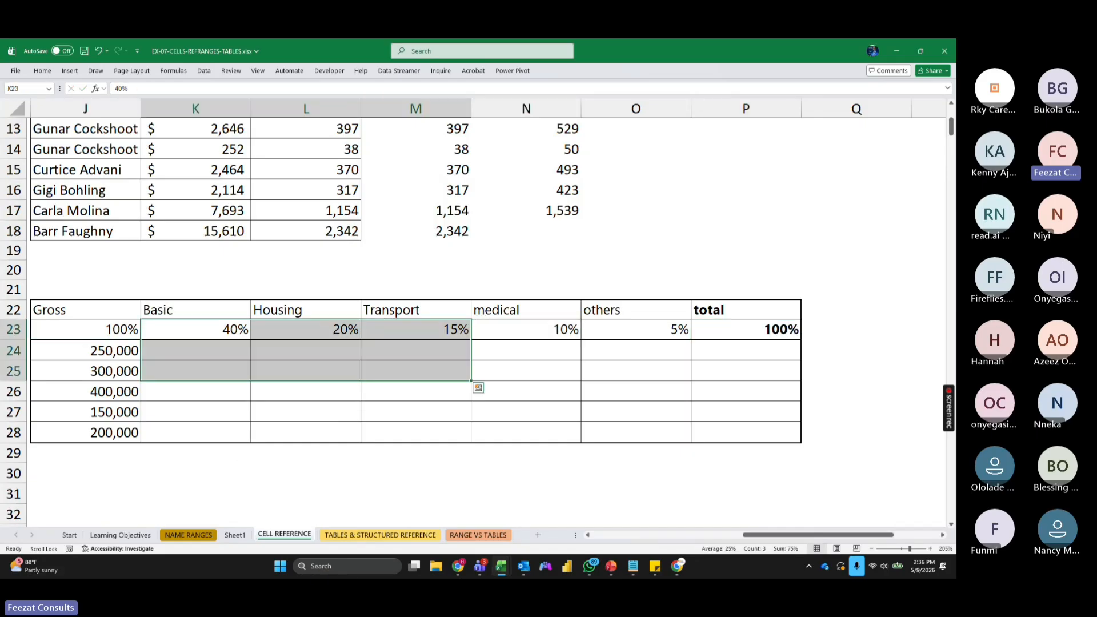
pyautogui.click(492, 363)
pyautogui.moveTo(187, 329); pyautogui.dragTo(671, 326)
pyautogui.hotkey('ctrl', 'b')
pyautogui.click(265, 372)
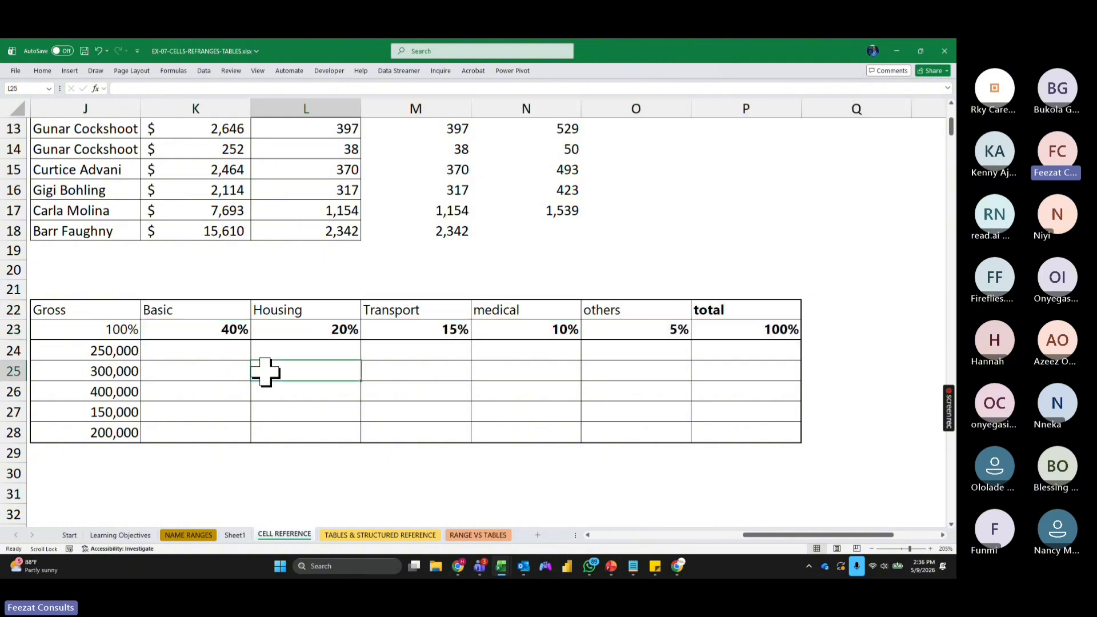
# Step: Format the header row J22:P22 with a dark blue fill and white text
pyautogui.moveTo(97, 310); pyautogui.dragTo(774, 314)
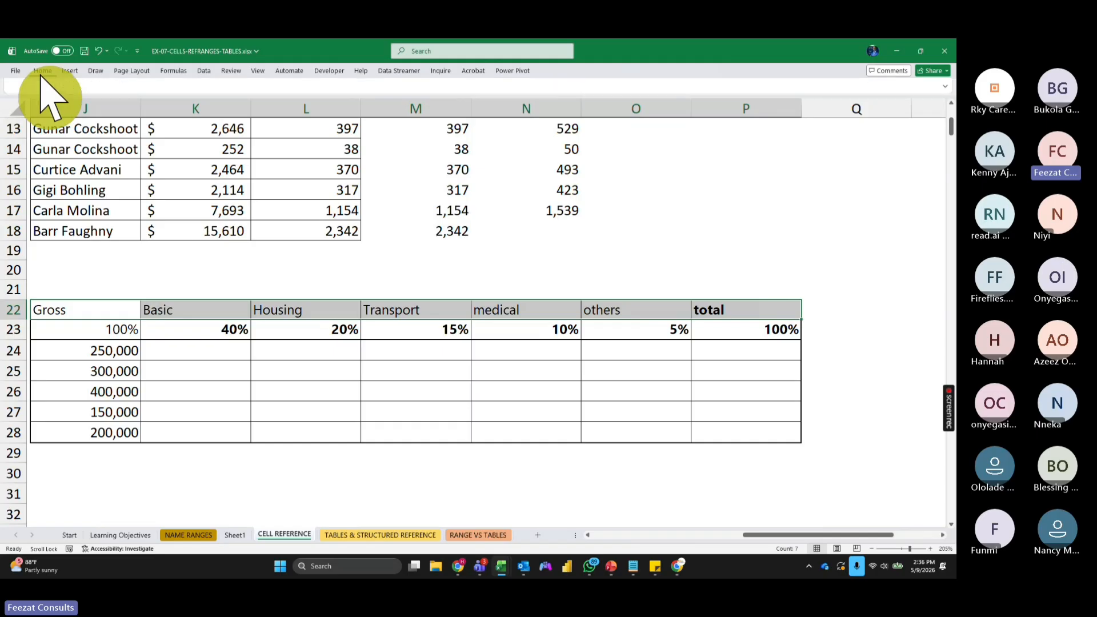
pyautogui.click(42, 71)
pyautogui.click(180, 106)
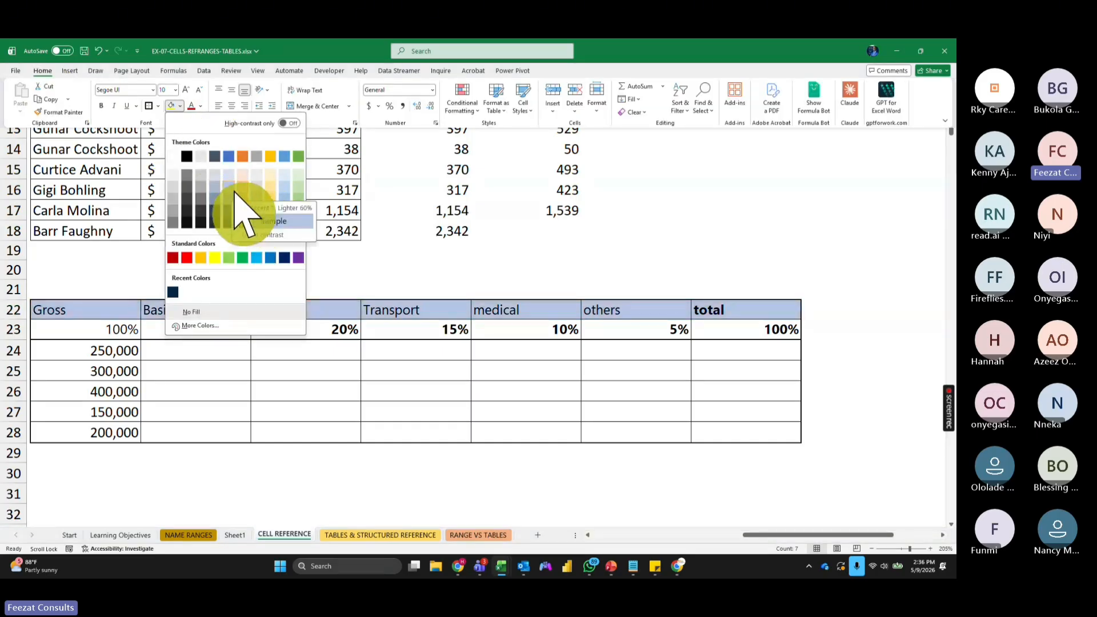
pyautogui.click(285, 257)
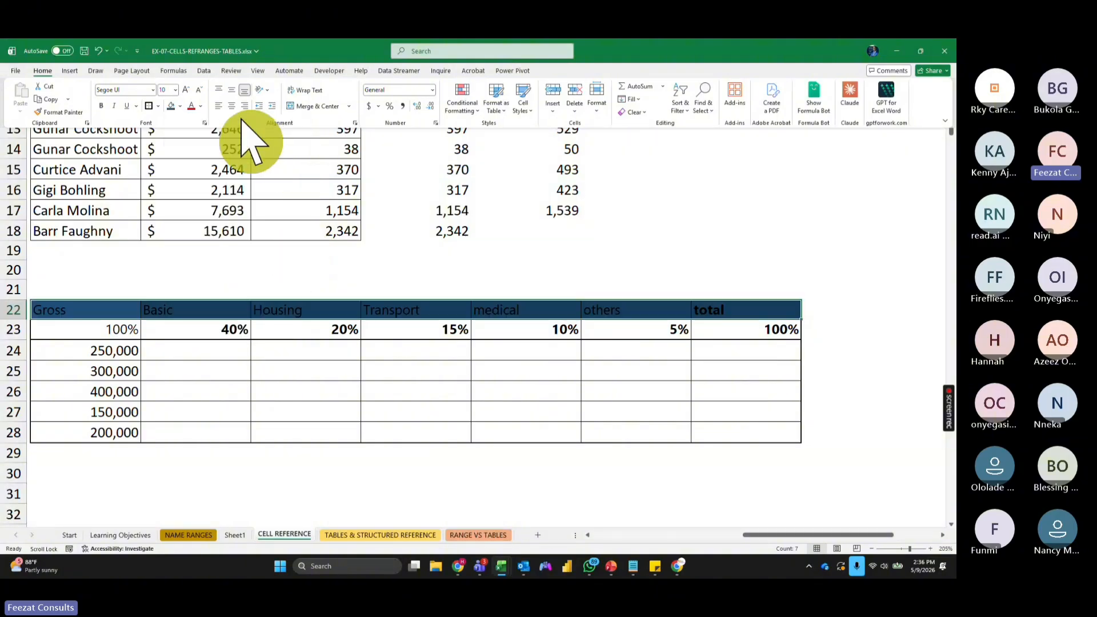
pyautogui.click(201, 106)
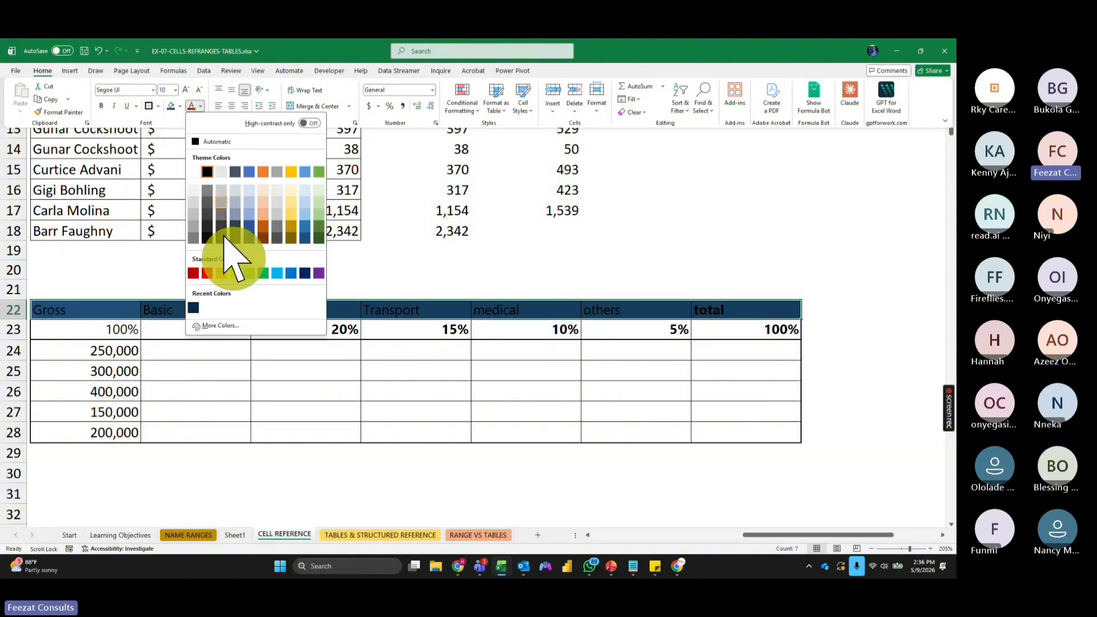
pyautogui.click(195, 172)
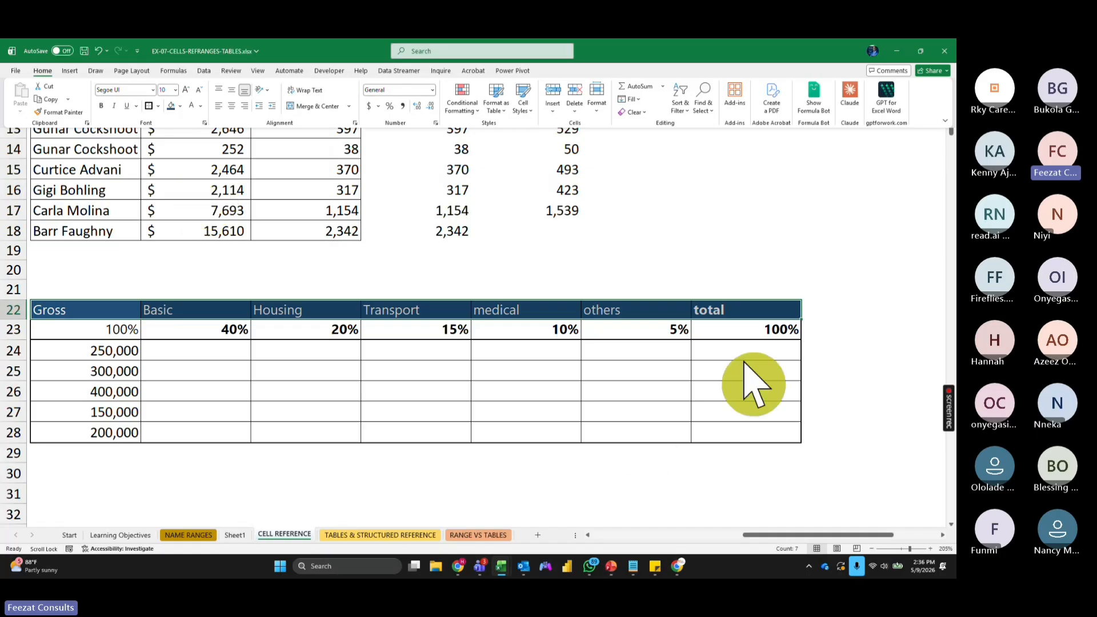
# Step: Format the total column P22:P28 with a light blue fill and black text
pyautogui.moveTo(730, 311); pyautogui.dragTo(740, 428)
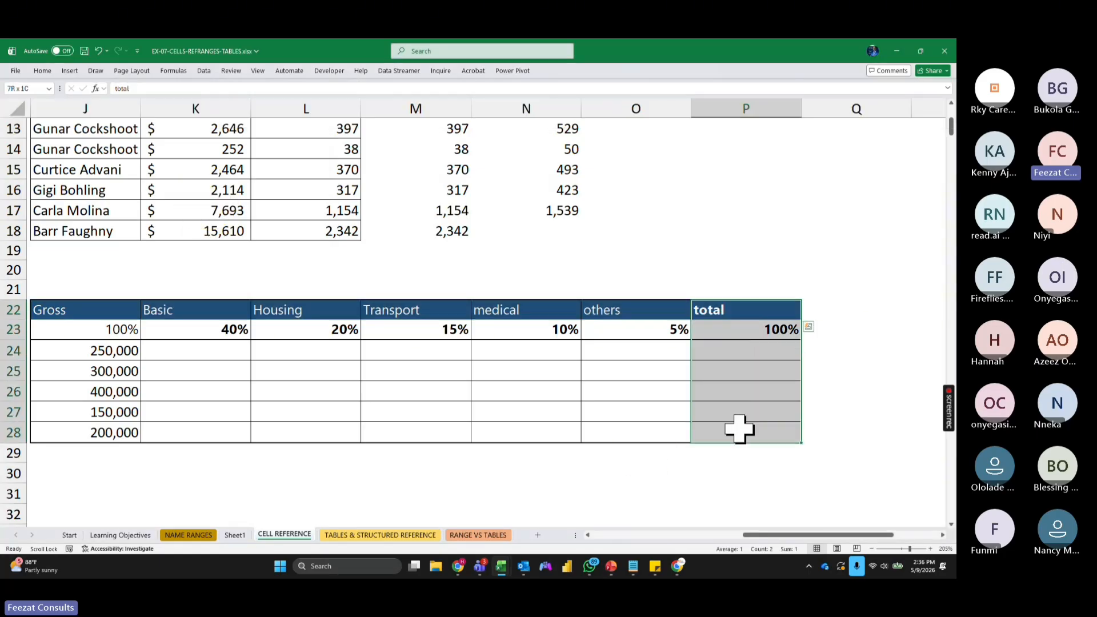
pyautogui.click(44, 72)
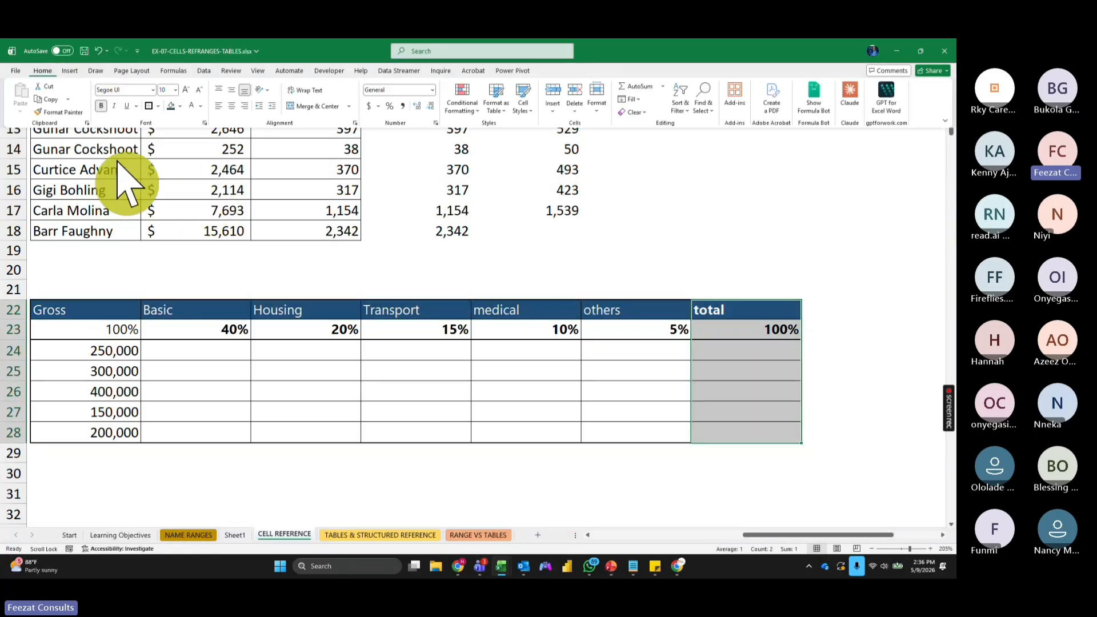
pyautogui.click(179, 106)
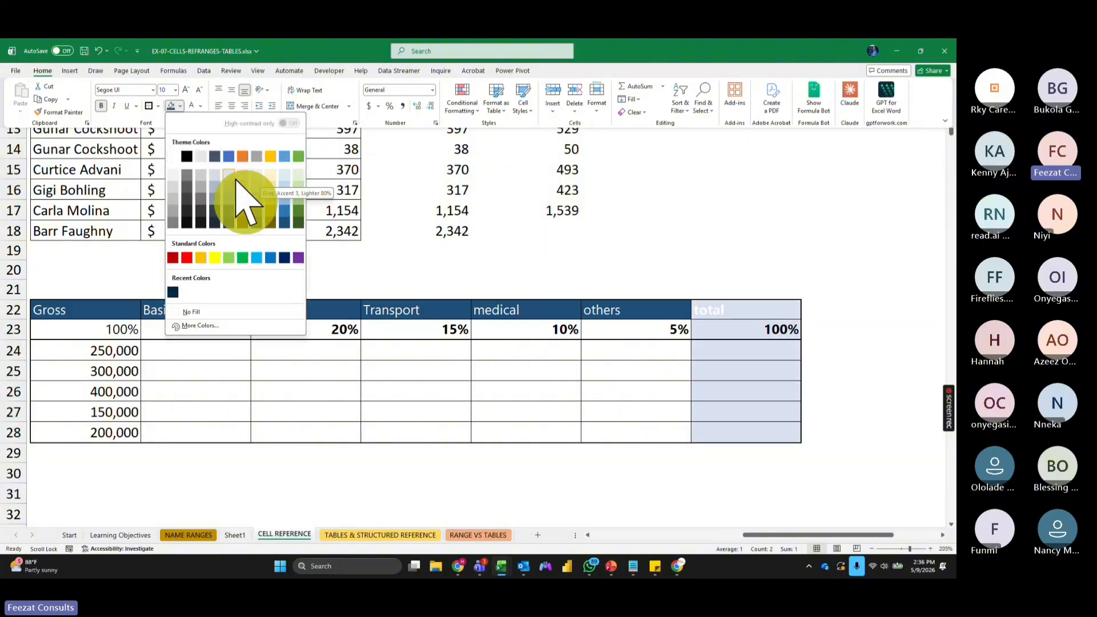
pyautogui.click(235, 180)
pyautogui.click(200, 106)
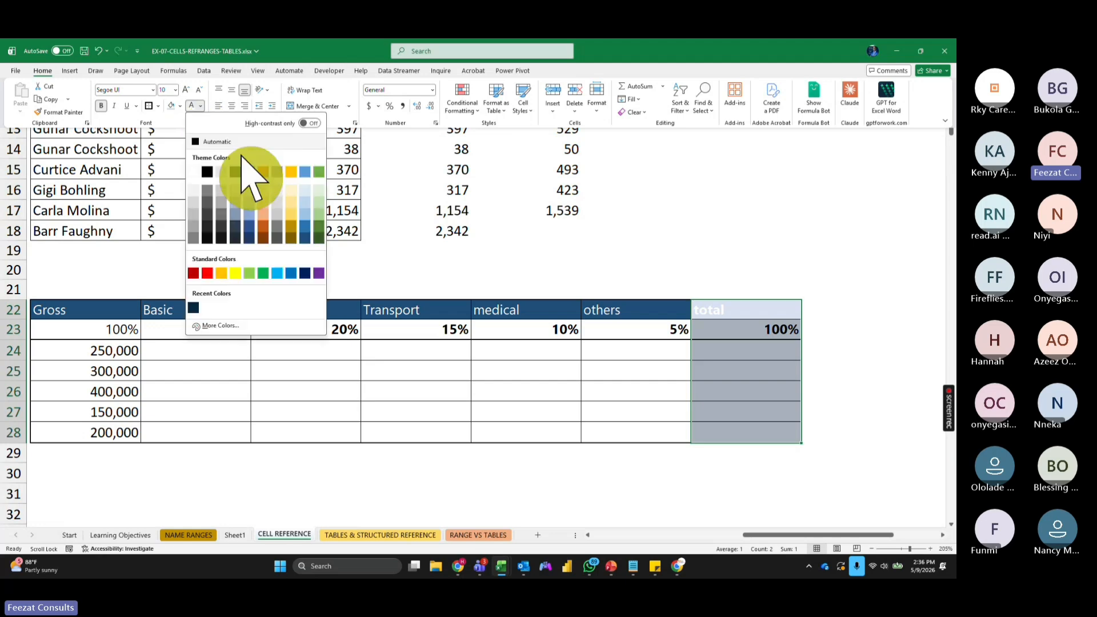
pyautogui.click(222, 196)
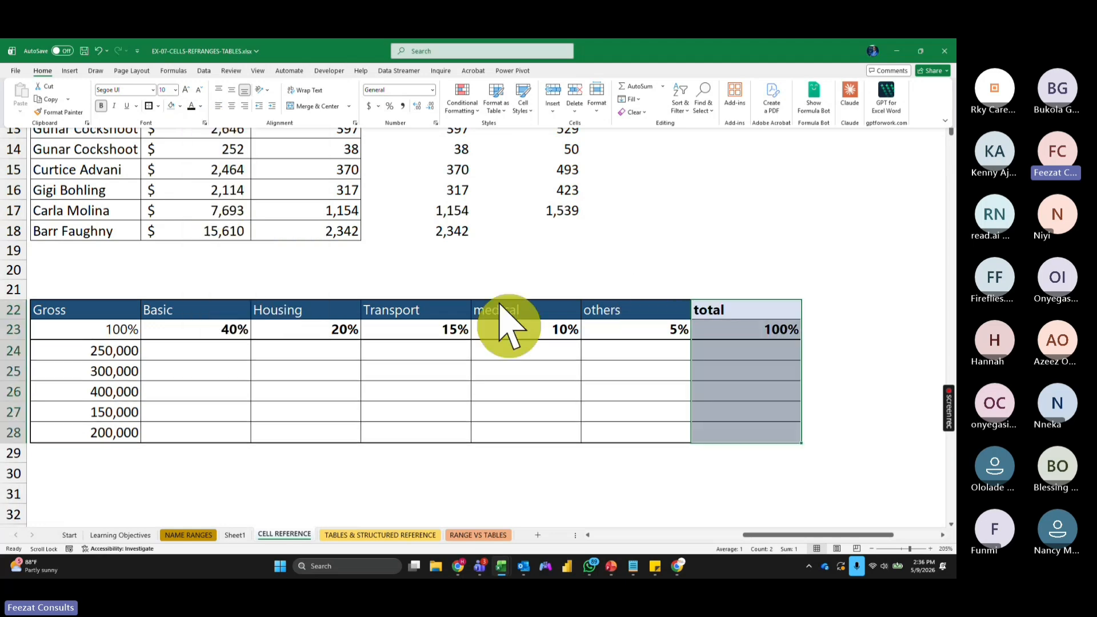
pyautogui.click(494, 454)
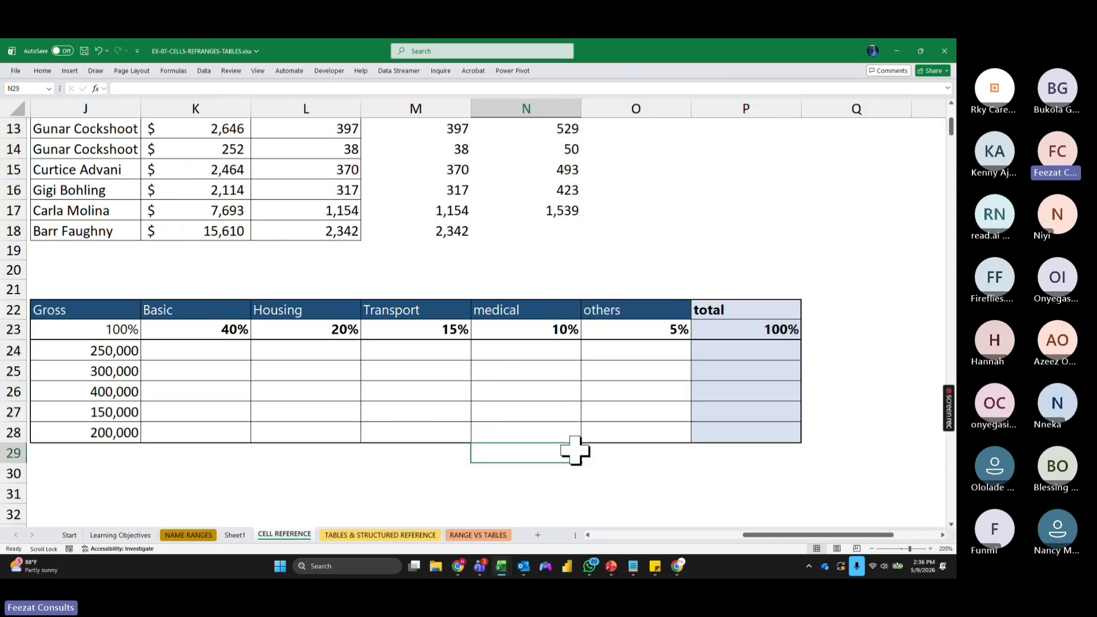
pyautogui.scroll(1, 649, 456)
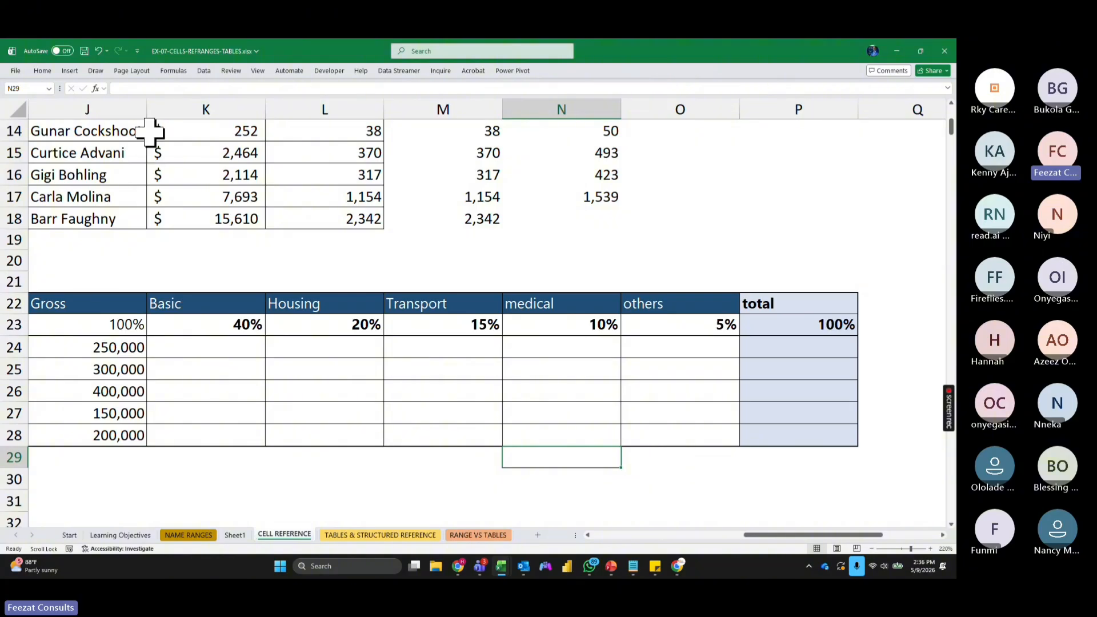
# Step: Narrow the Gross column J so it just fits the gross pay figures
pyautogui.moveTo(147, 113); pyautogui.dragTo(108, 111)
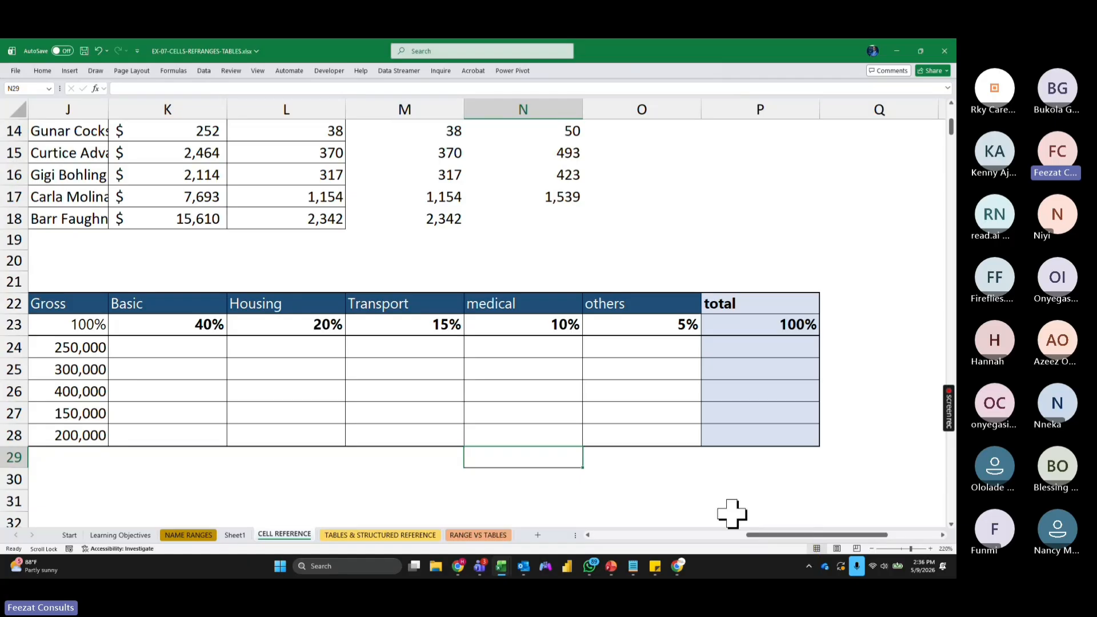
pyautogui.click(713, 490)
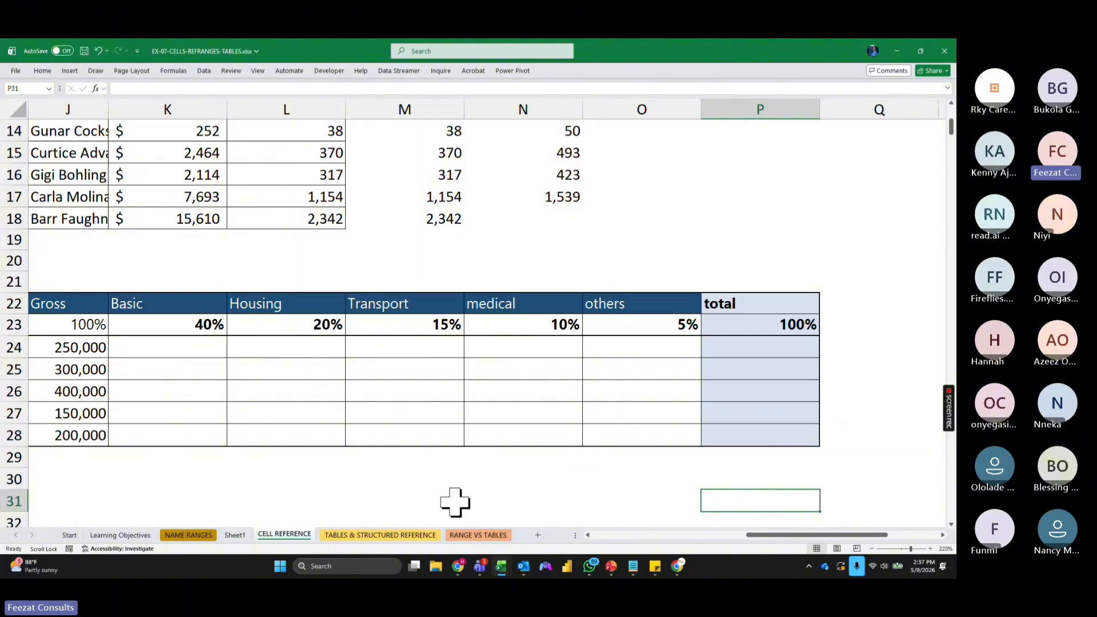
# Step: Calculate the Basic amount for the first gross pay in K24 with the formula =K23*J24
pyautogui.scroll(3, 455, 502)
pyautogui.moveTo(766, 536); pyautogui.dragTo(763, 526)
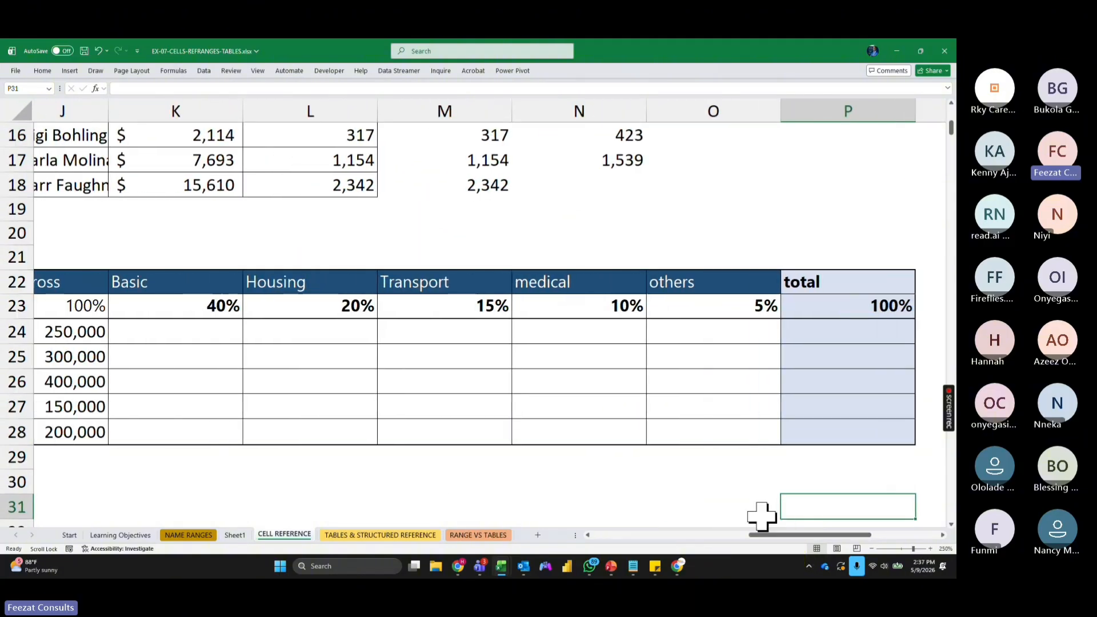
pyautogui.click(214, 330)
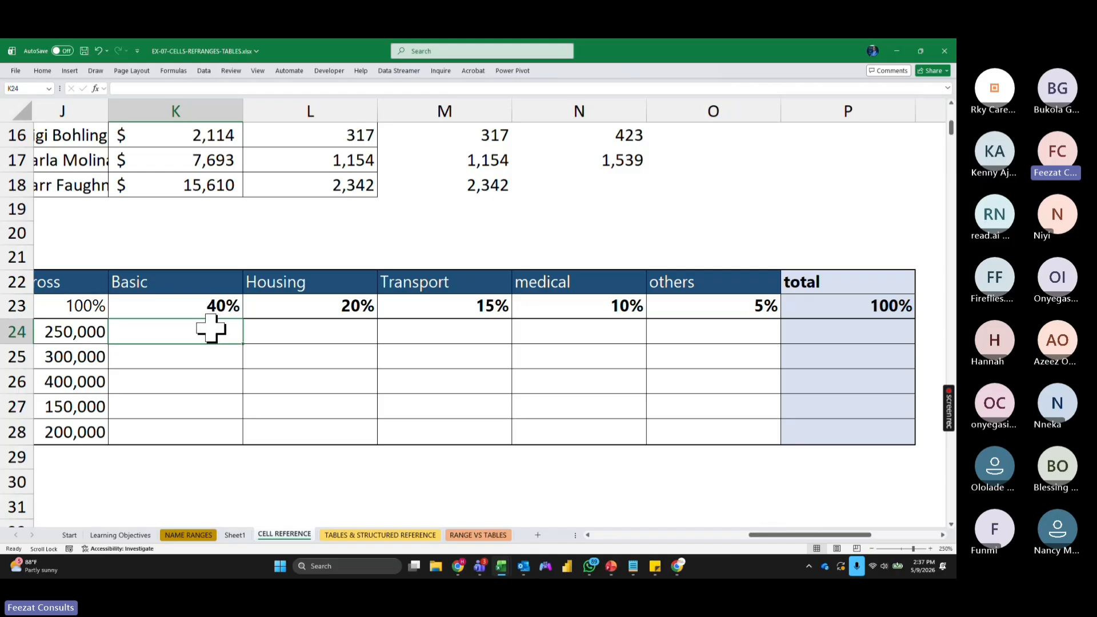
pyautogui.write('=')
pyautogui.click(204, 307)
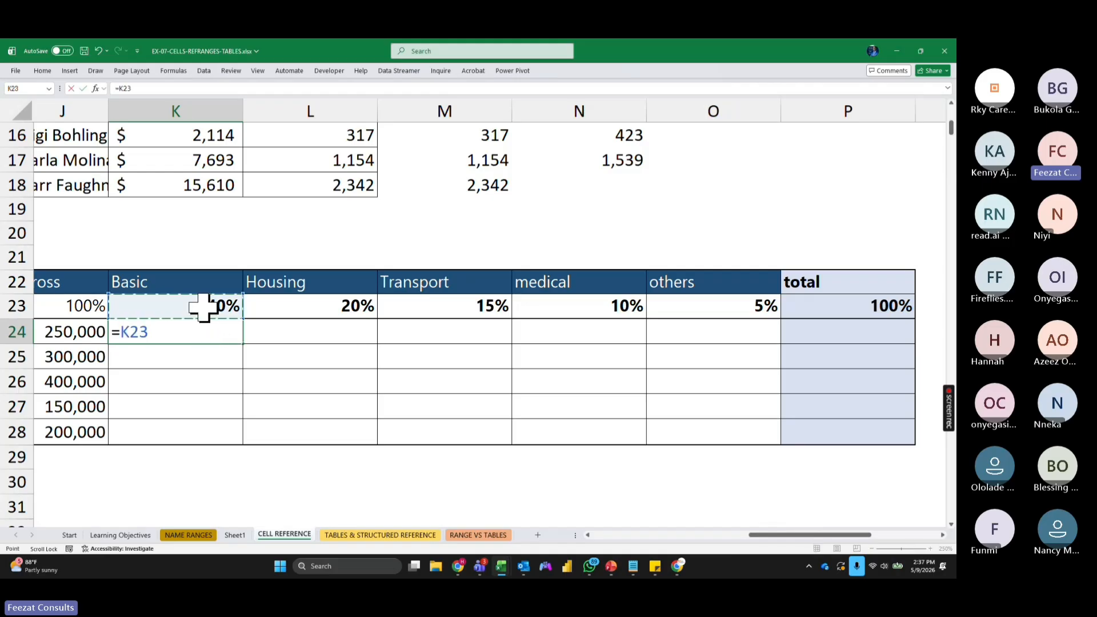
pyautogui.write('*')
pyautogui.click(80, 334)
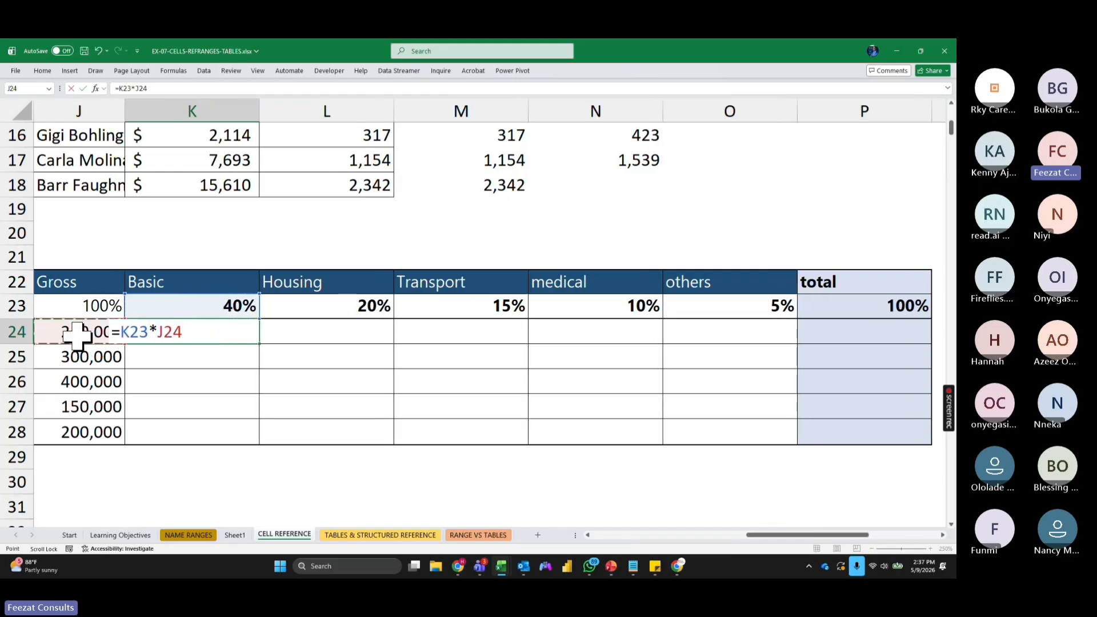
pyautogui.press('Return')
# Step: Fill the relative Basic formula from K24 down to K28
pyautogui.click(239, 331)
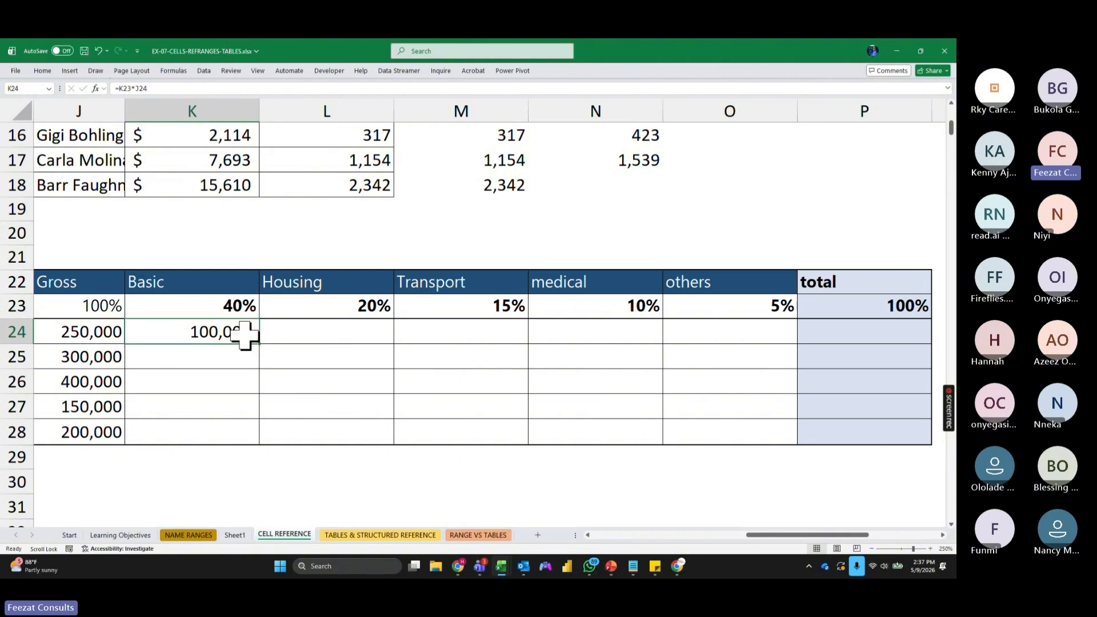
pyautogui.moveTo(258, 344); pyautogui.dragTo(261, 441)
pyautogui.click(379, 491)
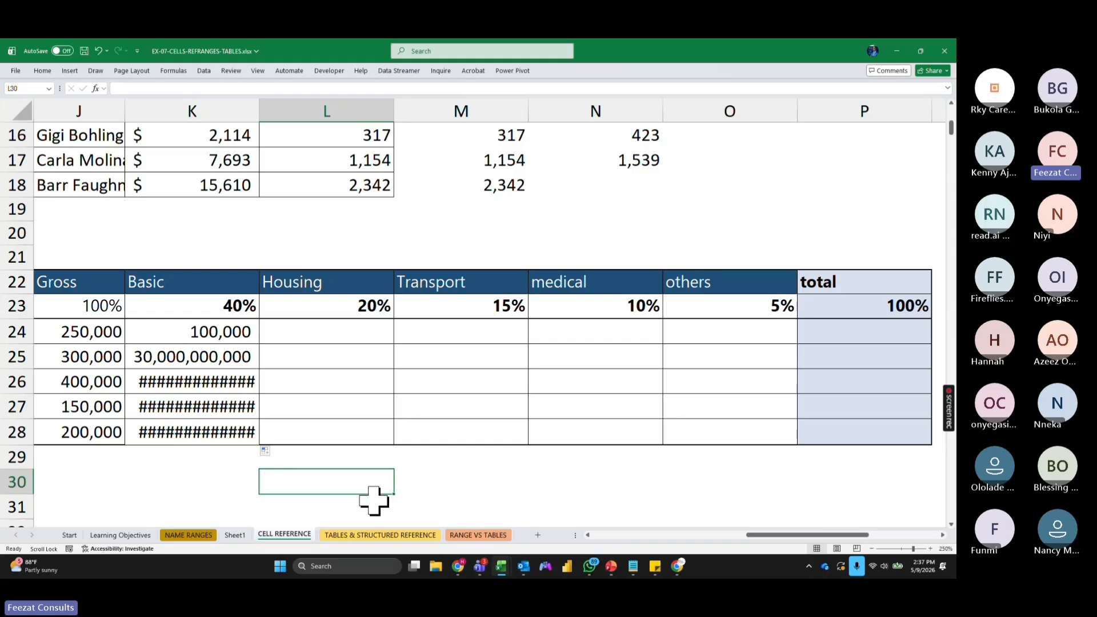
# Step: Examine which cells the copied formulas in the Basic column K24:K27 refer to, compared with the percentage in K23
pyautogui.click(197, 356)
pyautogui.write('=K24*J25')
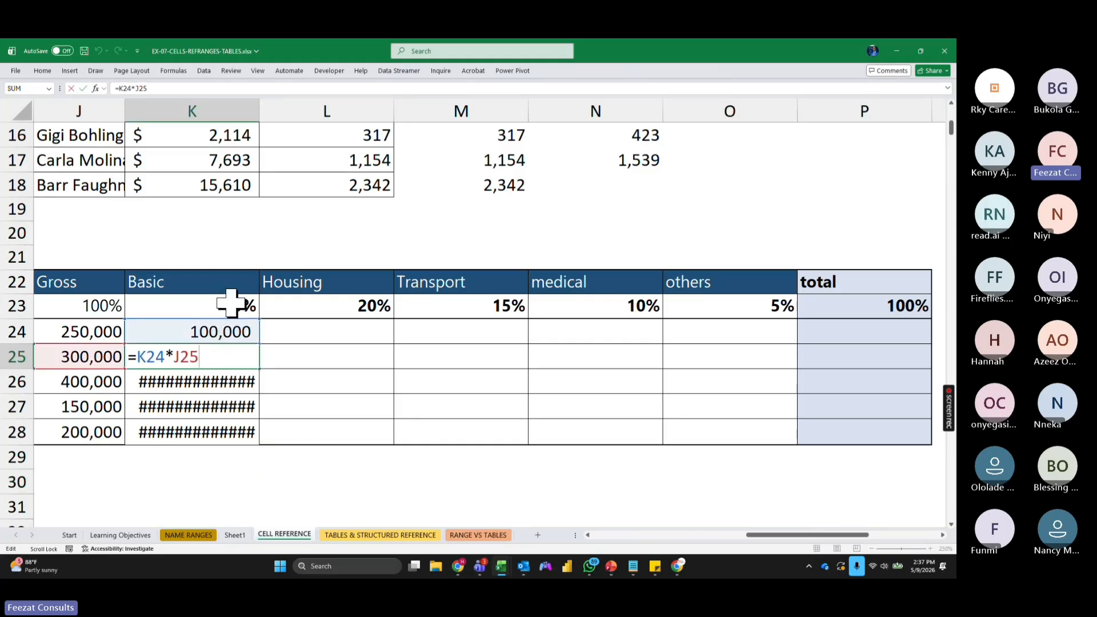
pyautogui.press('Return')
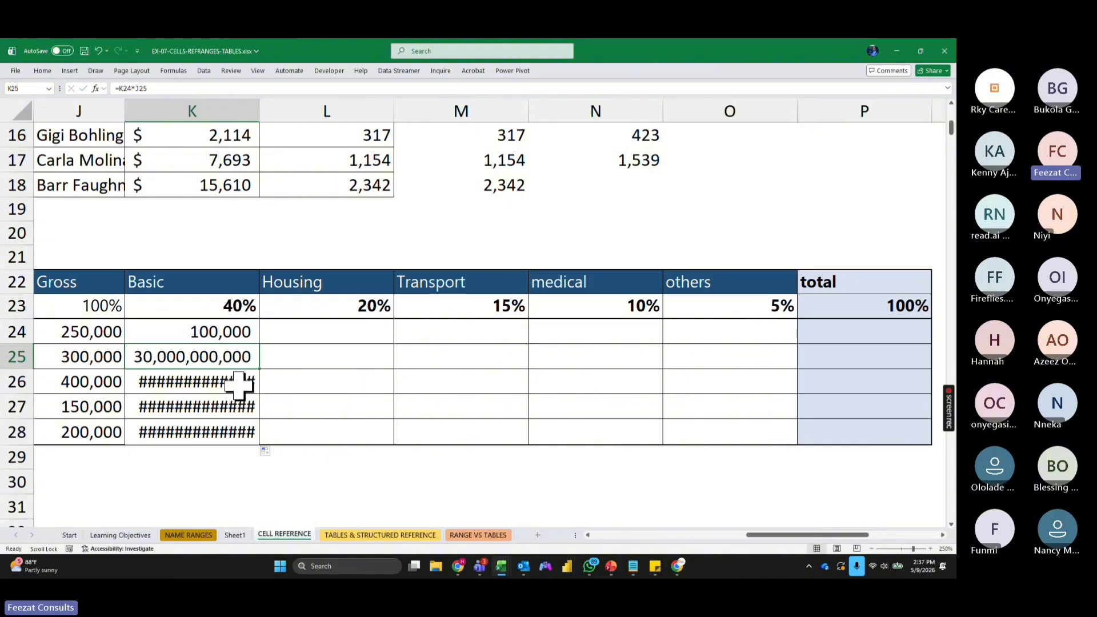
pyautogui.doubleClick(239, 380)
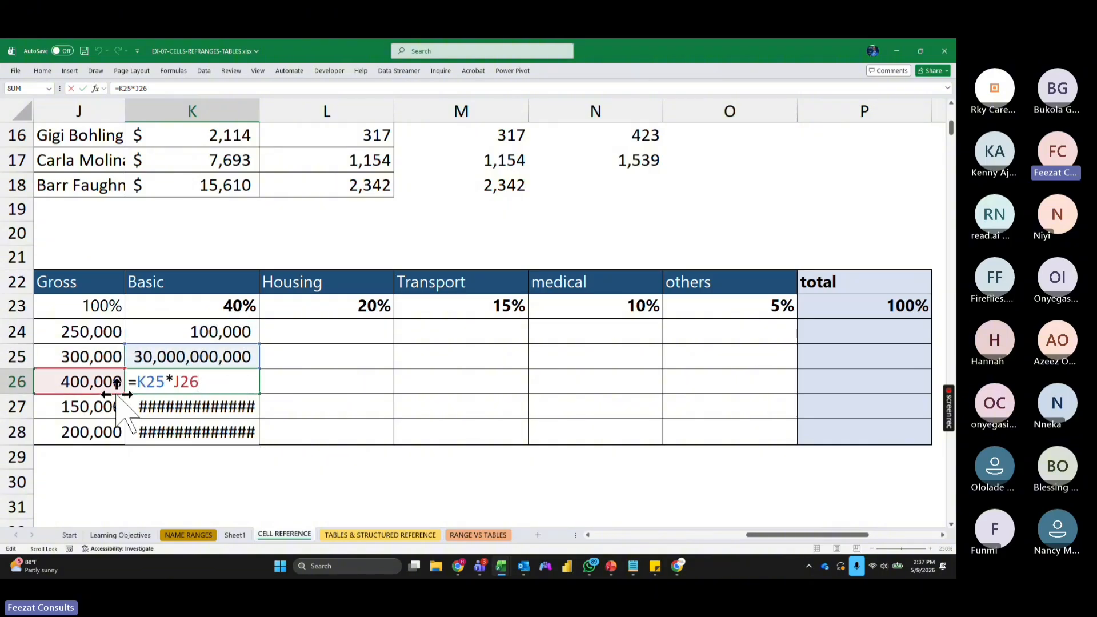
pyautogui.press('Escape')
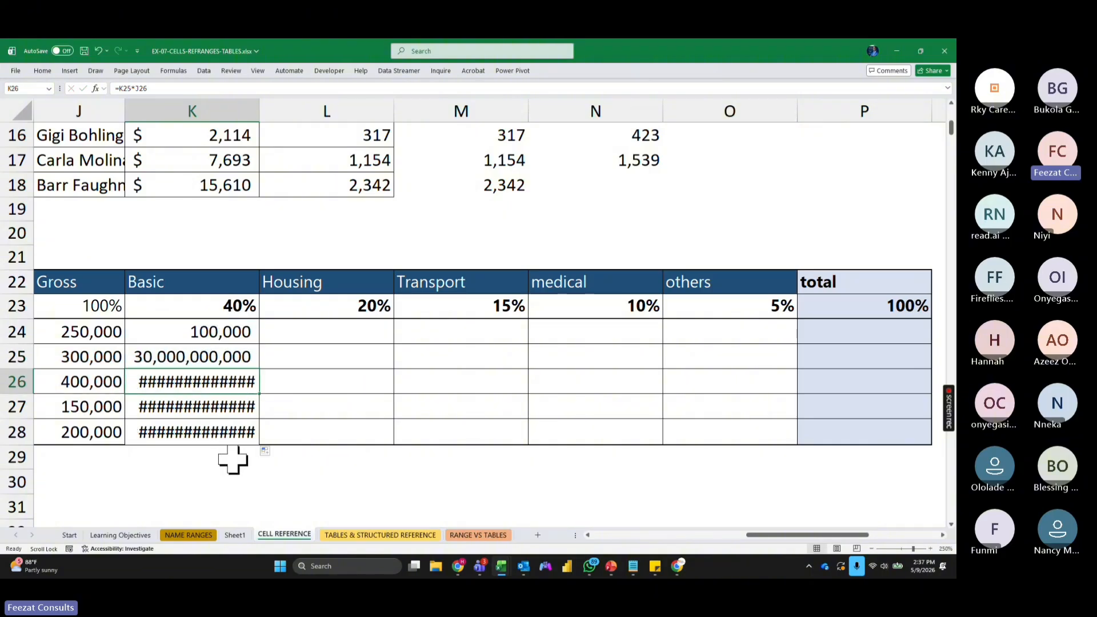
pyautogui.click(202, 303)
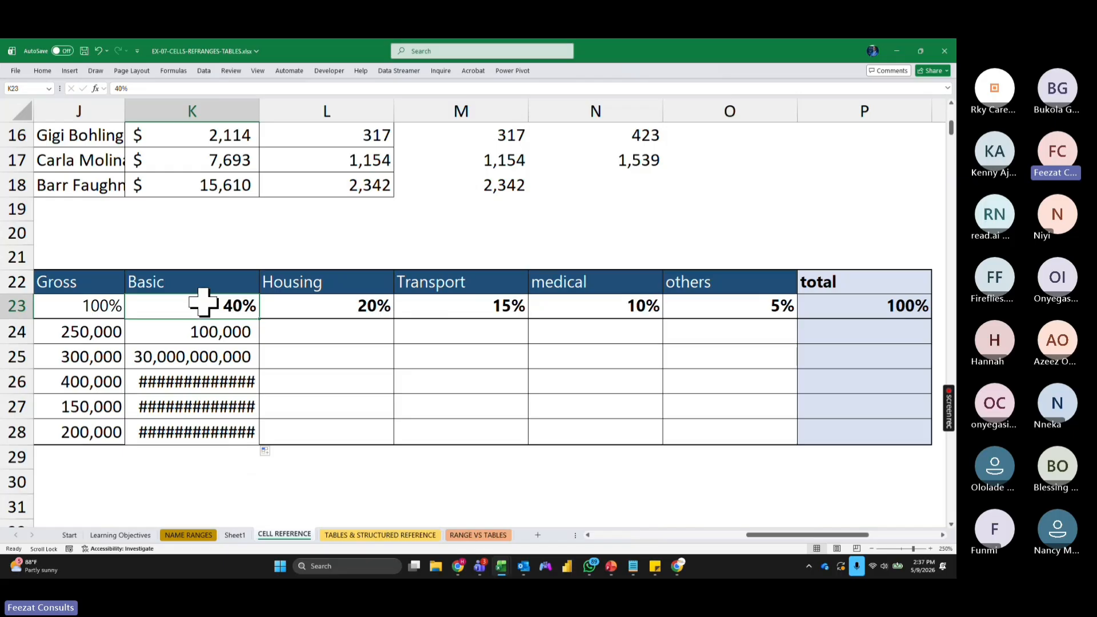
pyautogui.moveTo(203, 303); pyautogui.dragTo(173, 312)
pyautogui.click(233, 333)
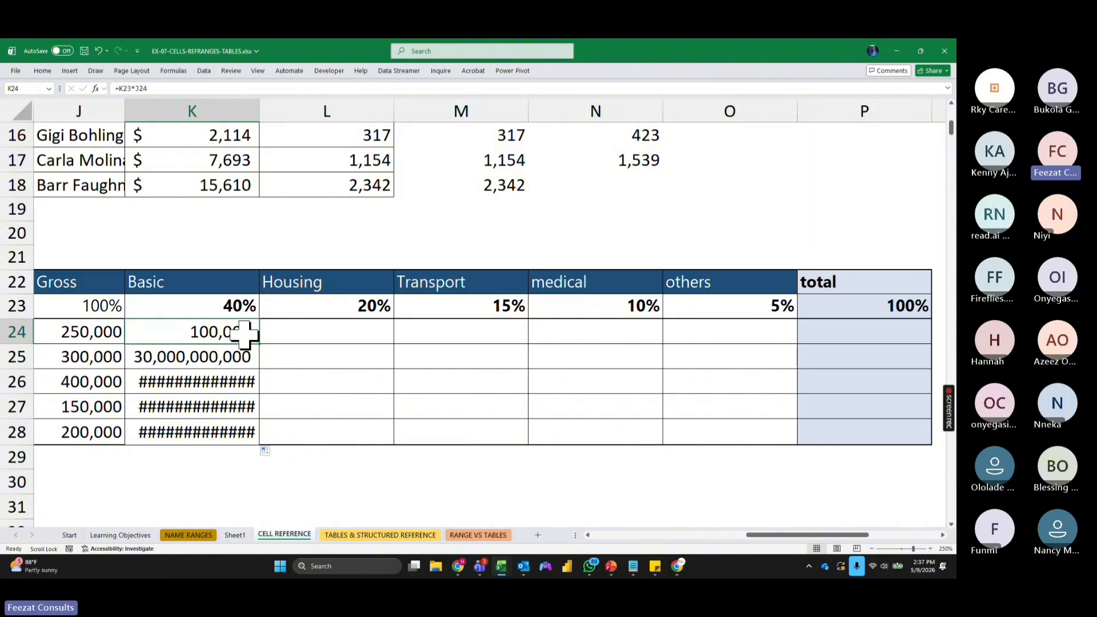
pyautogui.click(240, 358)
pyautogui.click(238, 375)
pyautogui.click(240, 406)
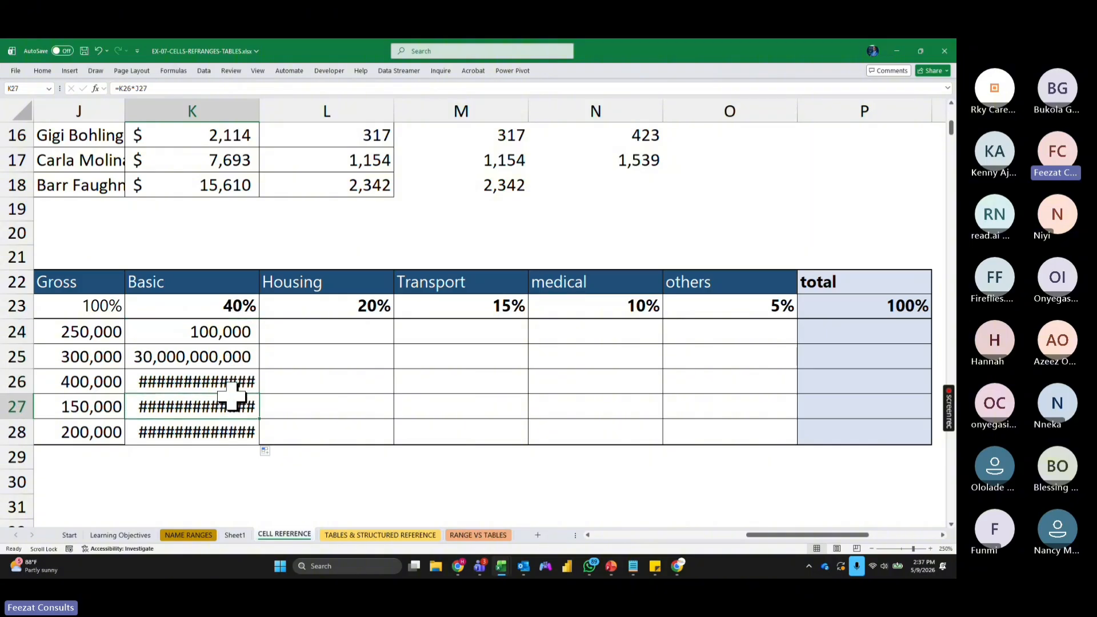
# Step: Enter the note "row locked" in K21 above the Basic header
pyautogui.moveTo(176, 302); pyautogui.dragTo(621, 303)
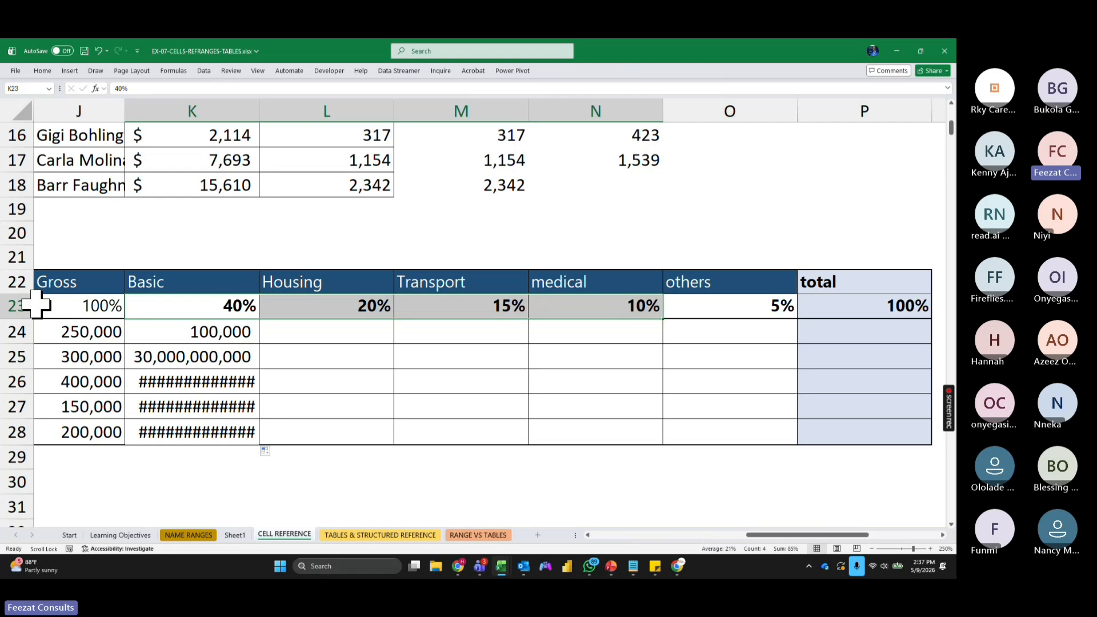
pyautogui.click(185, 246)
pyautogui.write('row locked')
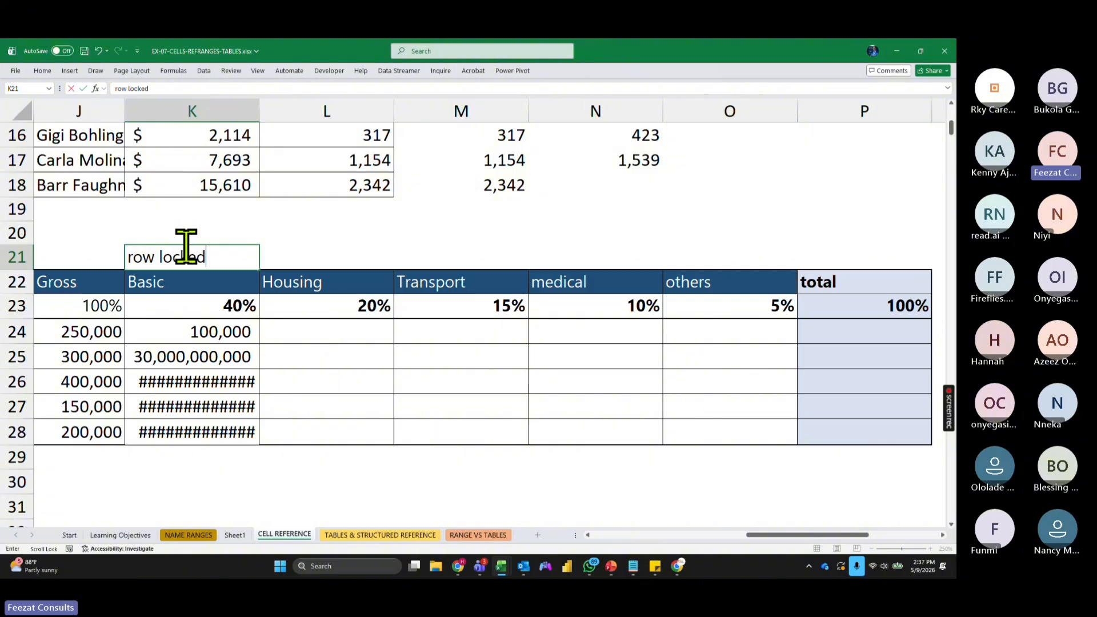
pyautogui.press('Return')
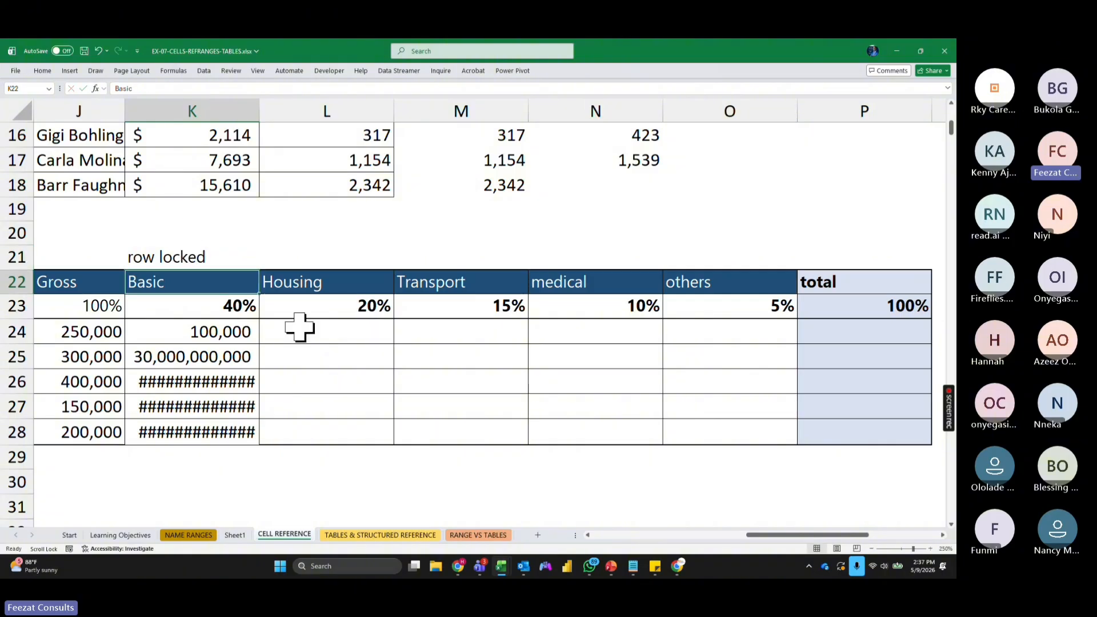
# Step: Inspect the cell references in the last Basic formula, K28
pyautogui.click(246, 329)
pyautogui.moveTo(260, 344); pyautogui.dragTo(238, 350)
pyautogui.doubleClick(223, 432)
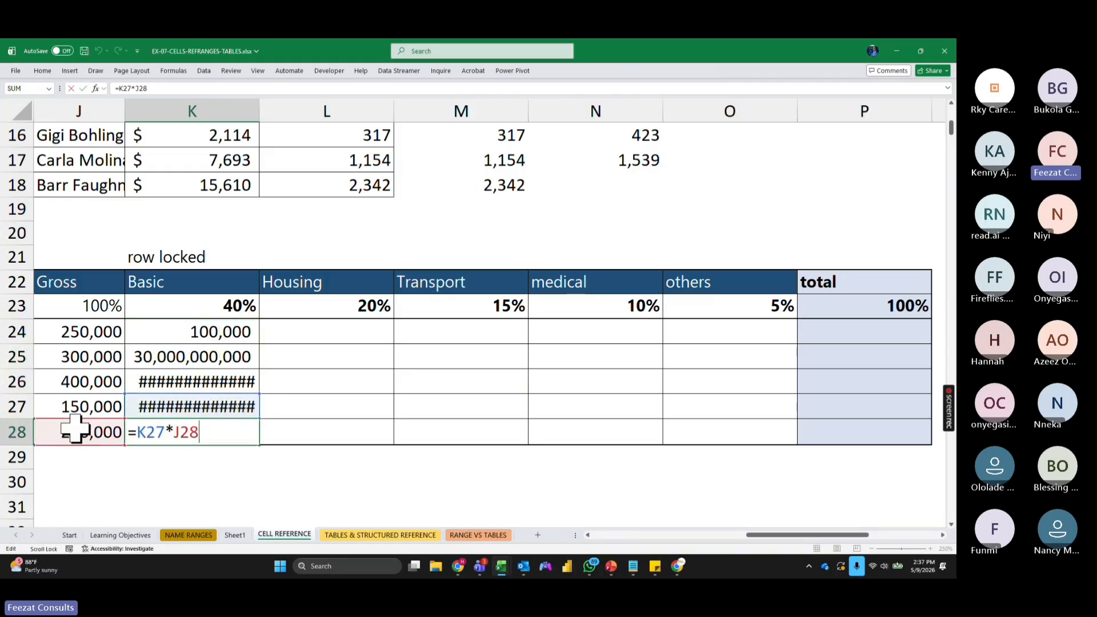
pyautogui.press('Escape')
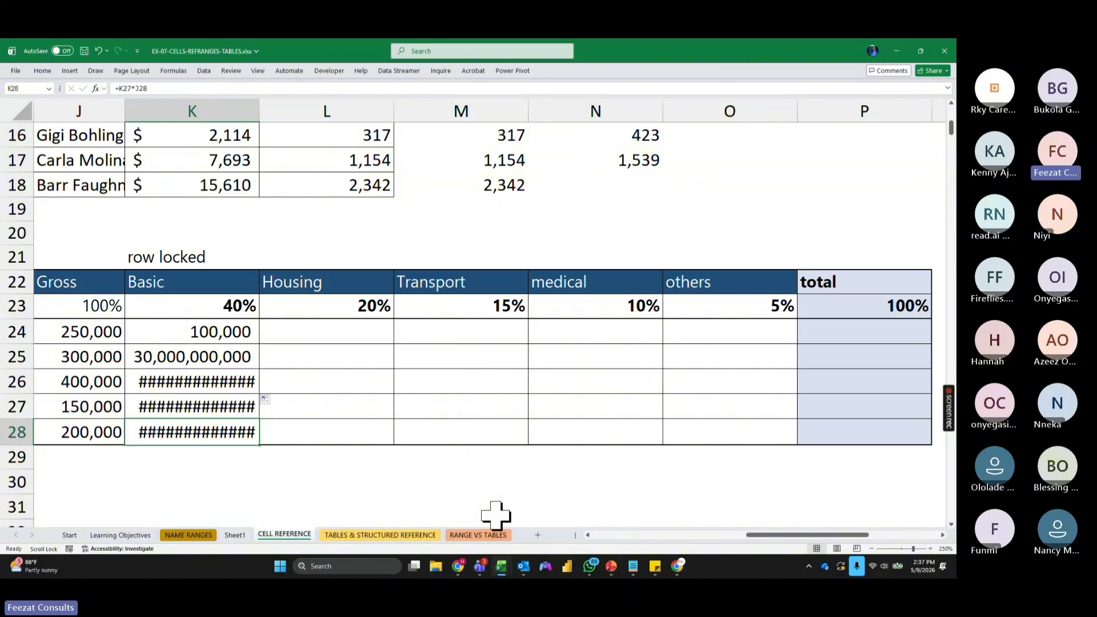
# Step: Enter the note "row 23 locked" in L21 above the Housing header
pyautogui.scroll(1, 510, 478)
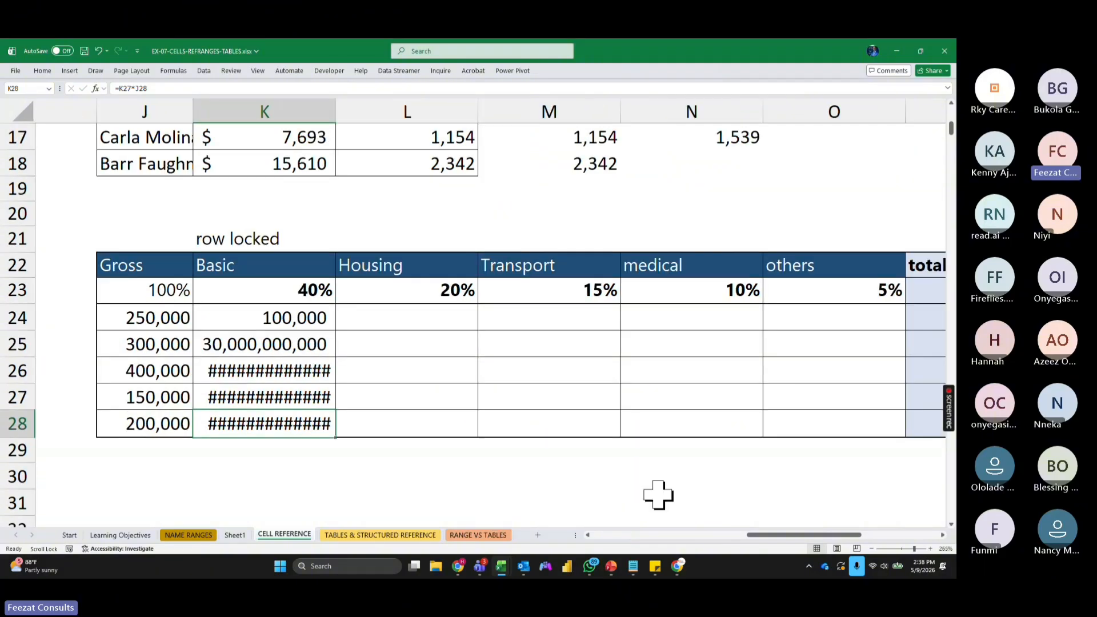
pyautogui.scroll(1, 655, 493)
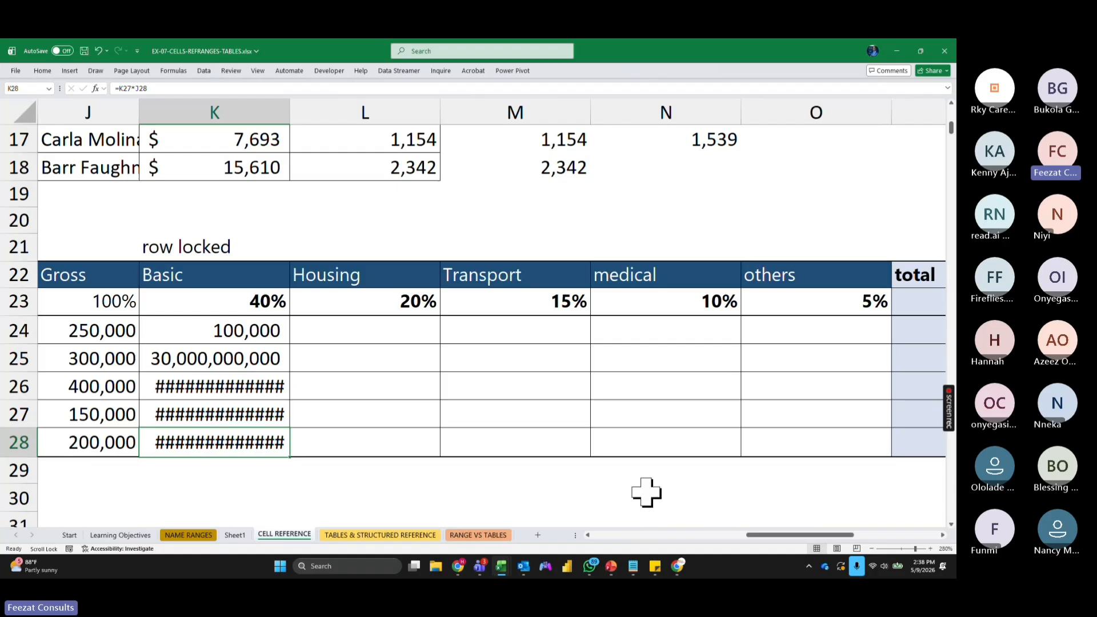
pyautogui.click(207, 240)
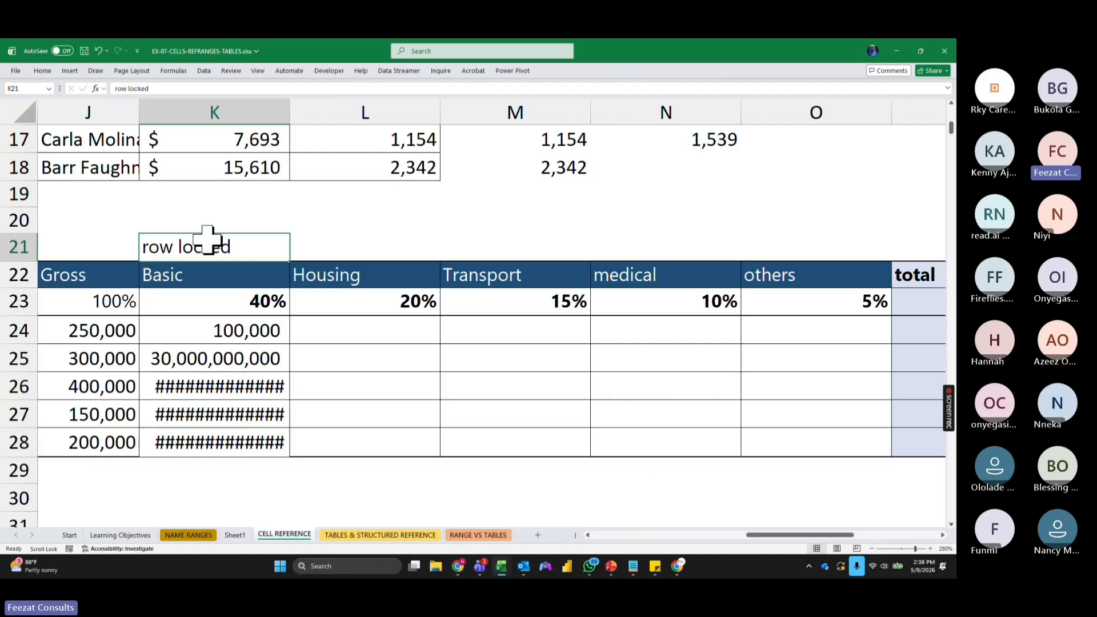
pyautogui.click(10, 306)
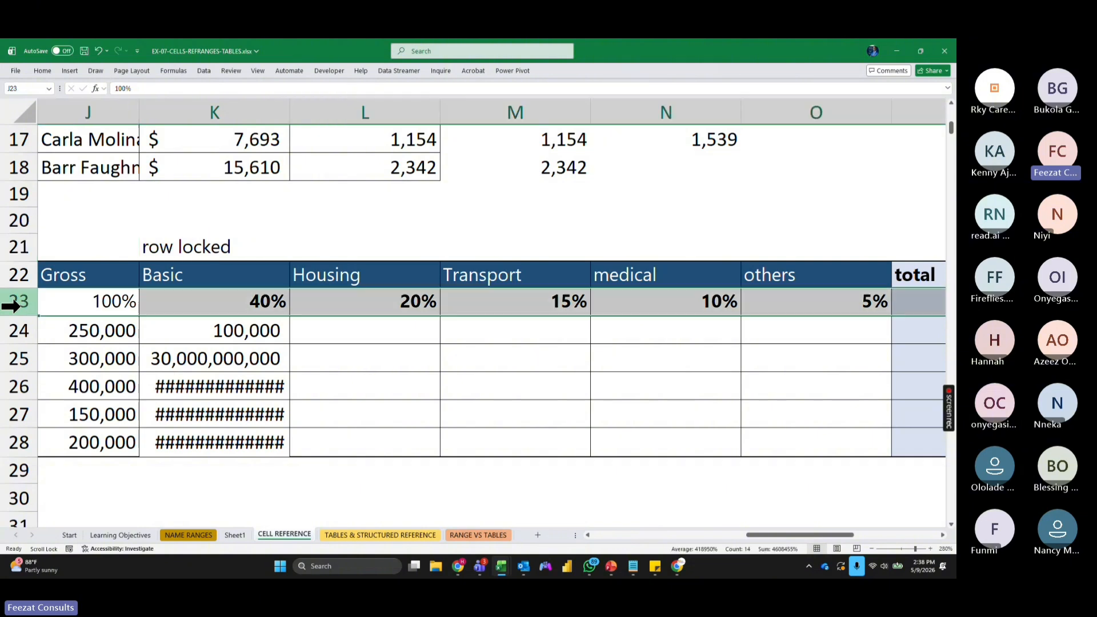
pyautogui.doubleClick(331, 246)
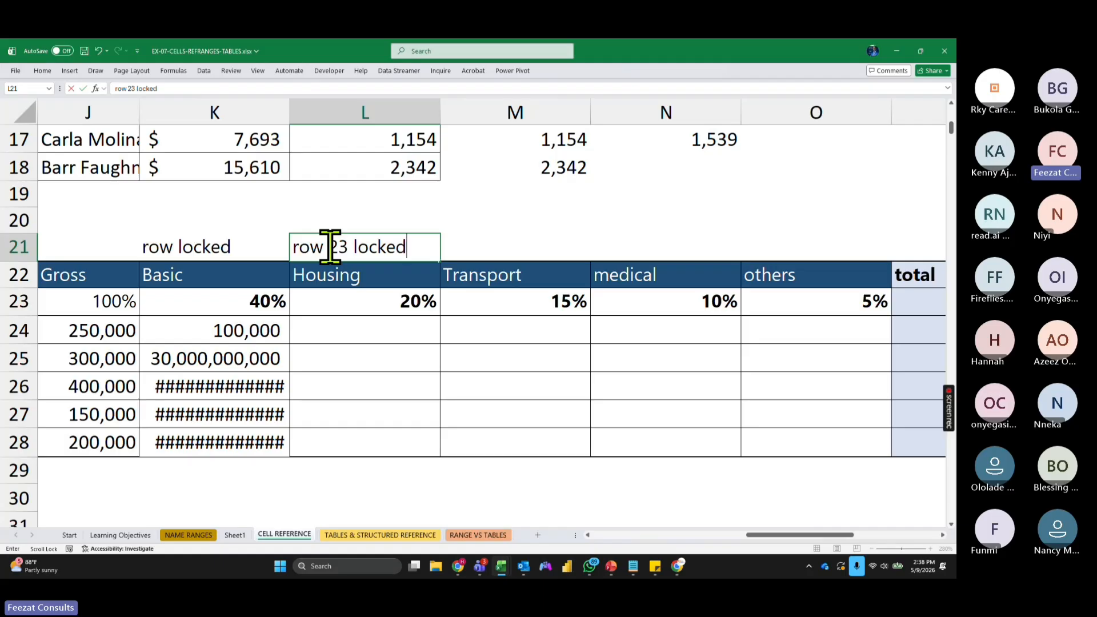
pyautogui.press('Return')
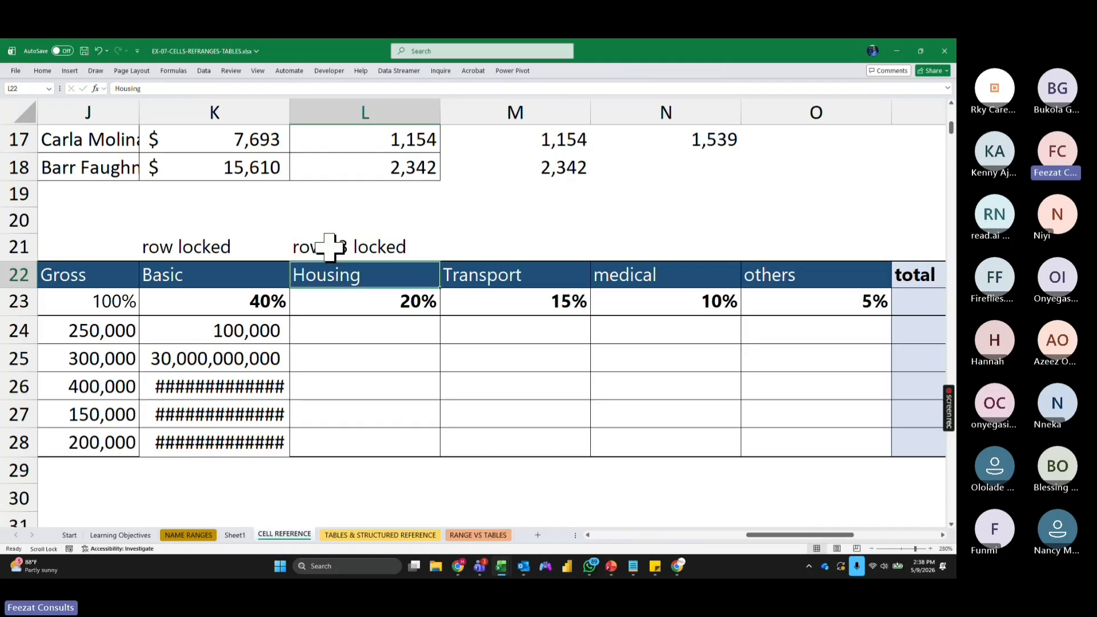
# Step: Clear all the formulas from the Basic column, K24:K28
pyautogui.click(271, 326)
pyautogui.moveTo(294, 347); pyautogui.dragTo(294, 446)
pyautogui.moveTo(216, 351); pyautogui.dragTo(224, 440)
pyautogui.press('Delete')
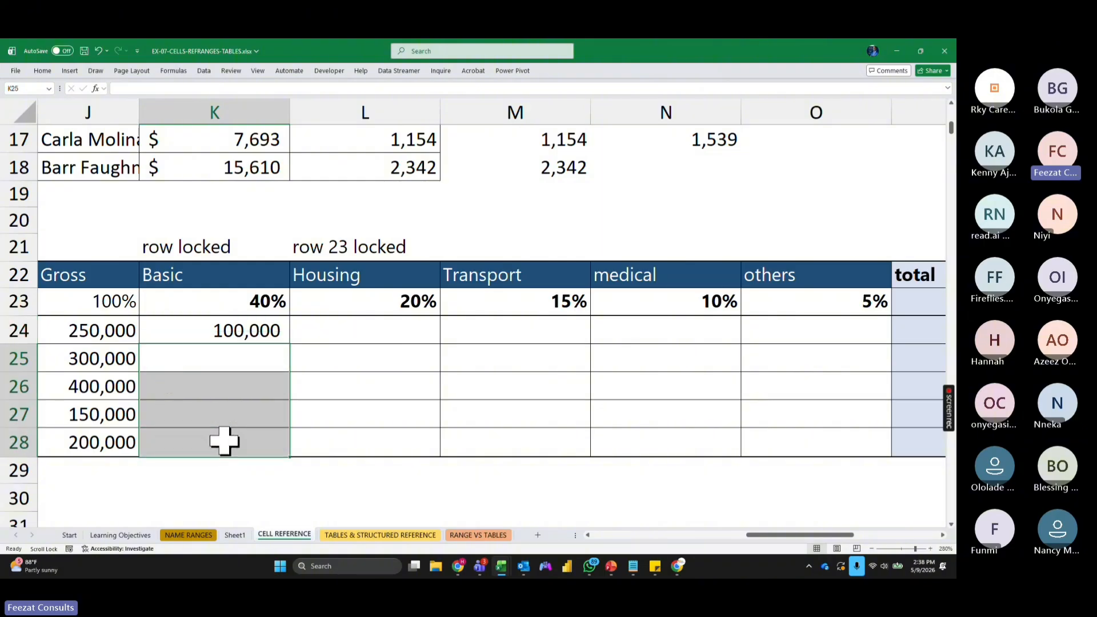
pyautogui.click(242, 328)
pyautogui.press('Delete')
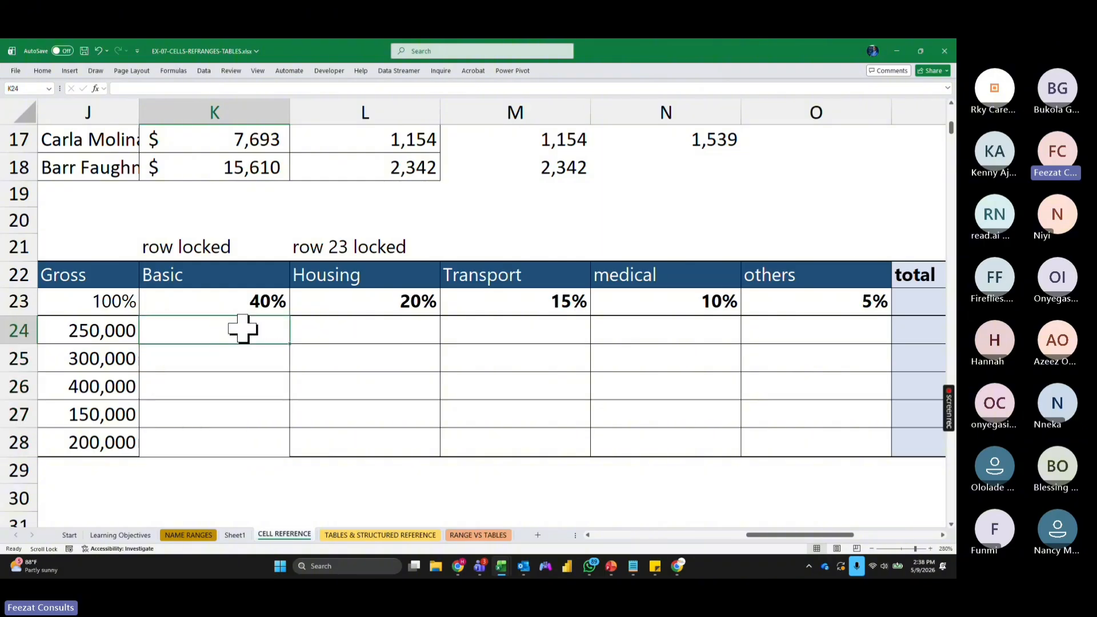
# Step: Enter the formula =K$23*J24 in K24, locking row 23 of the Basic percentage reference
pyautogui.write('=')
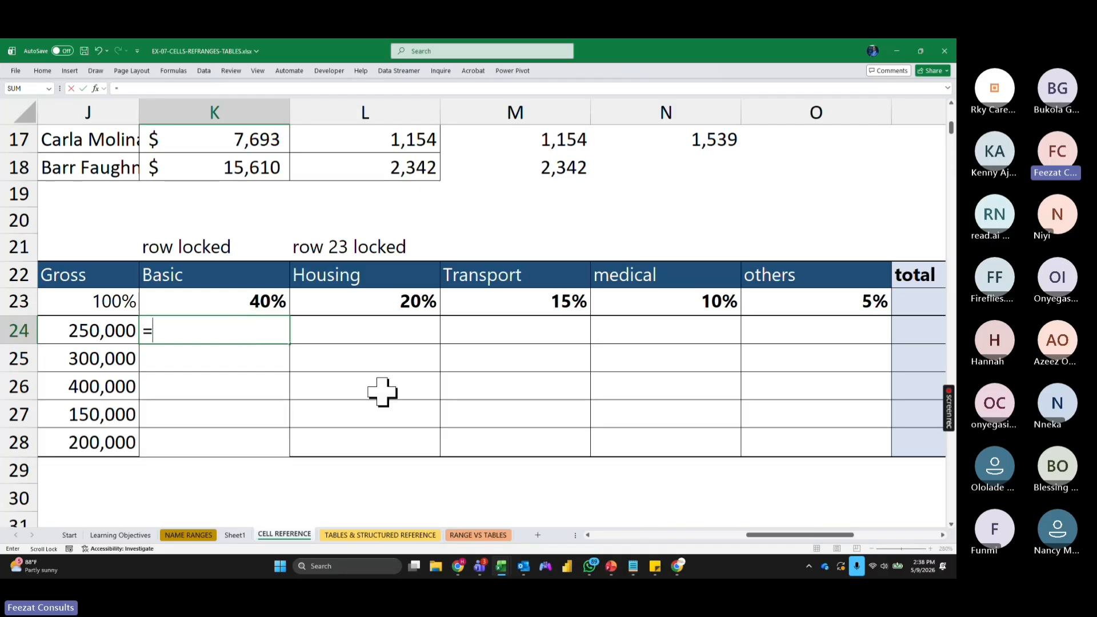
pyautogui.click(250, 296)
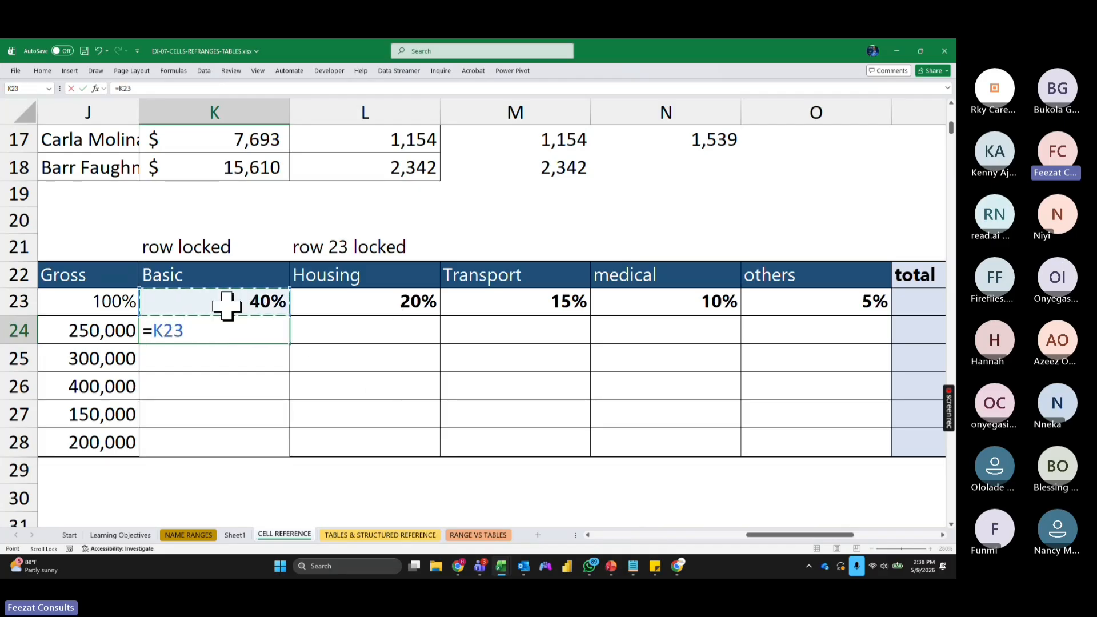
pyautogui.press('F4')
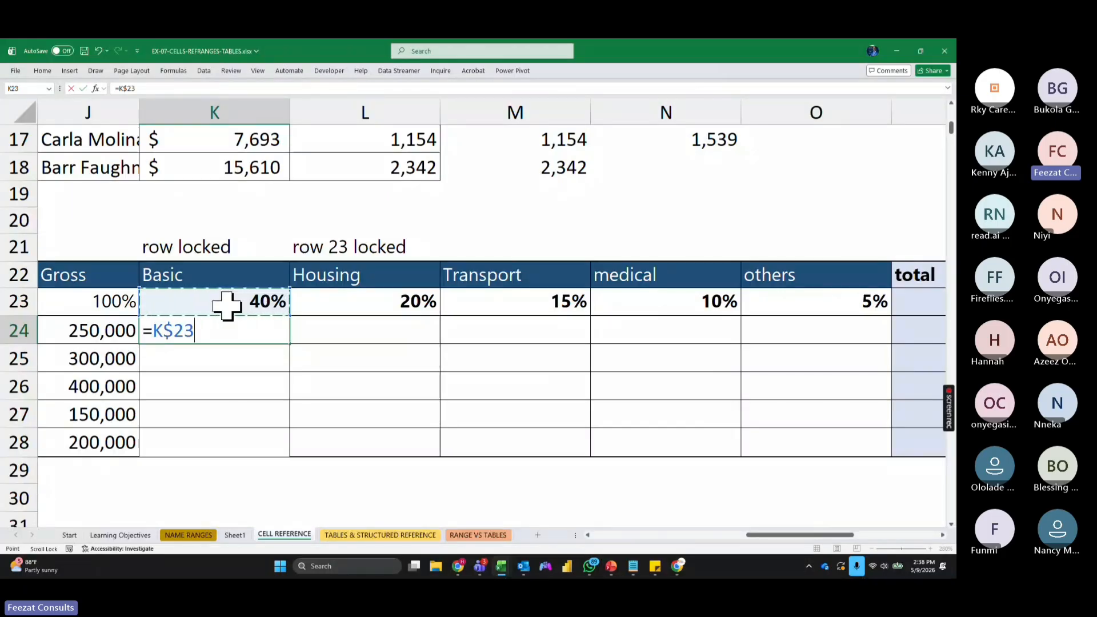
pyautogui.write('*')
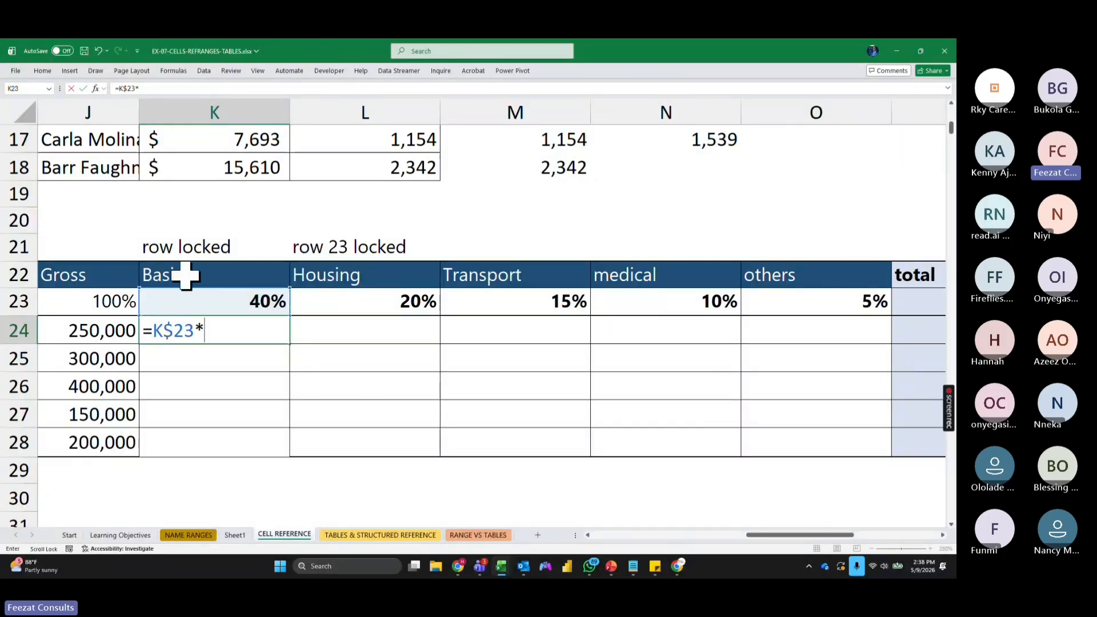
pyautogui.click(61, 330)
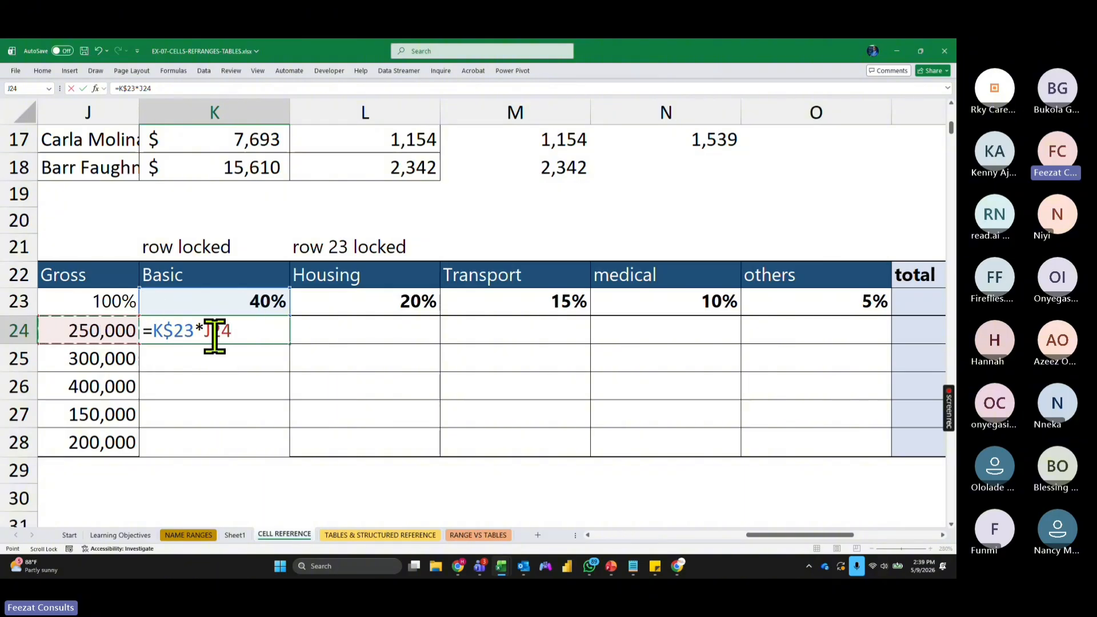
pyautogui.press('Return')
# Step: Copy the row-locked Basic formula from K24 down through K28
pyautogui.click(246, 322)
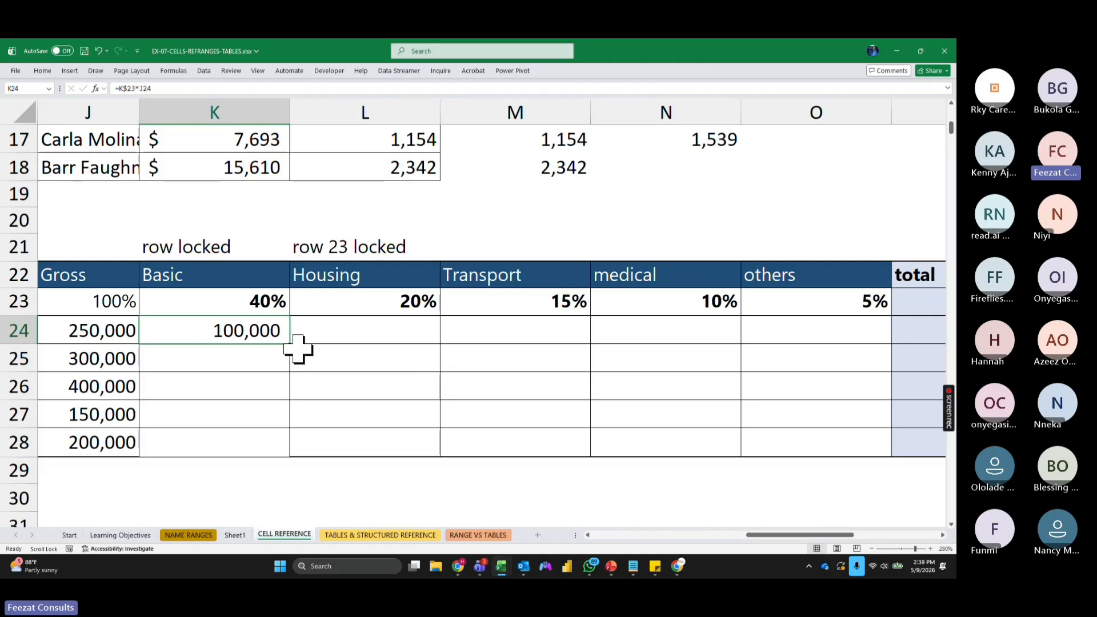
pyautogui.moveTo(289, 350); pyautogui.dragTo(281, 456)
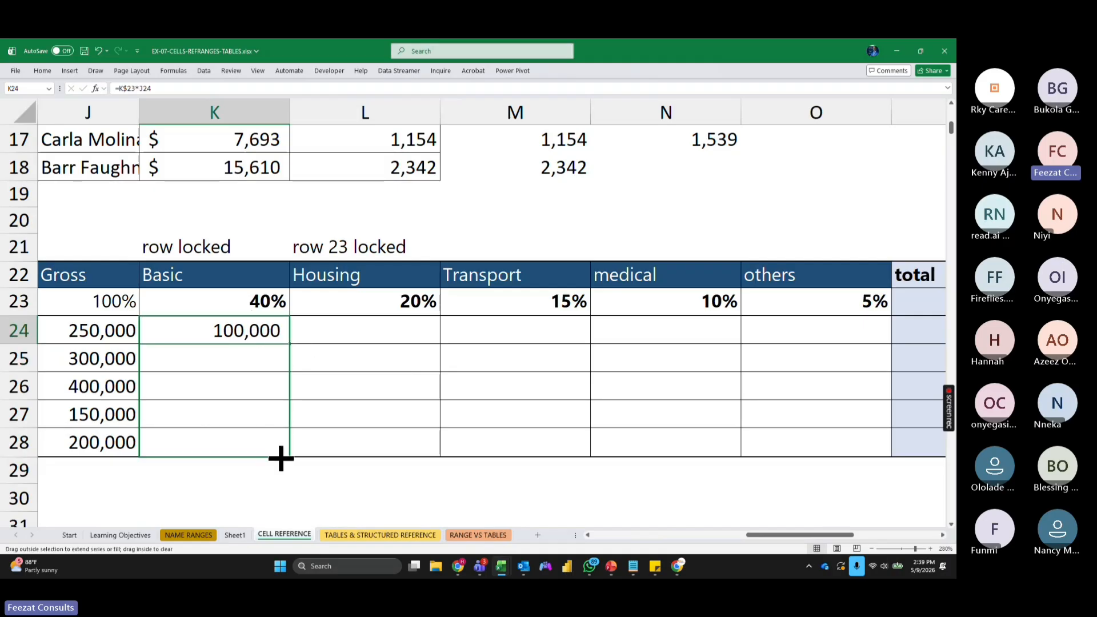
# Step: Inspect the copied Basic formulas in K25, K26 and K27 for the locked row 23 reference
pyautogui.click(272, 492)
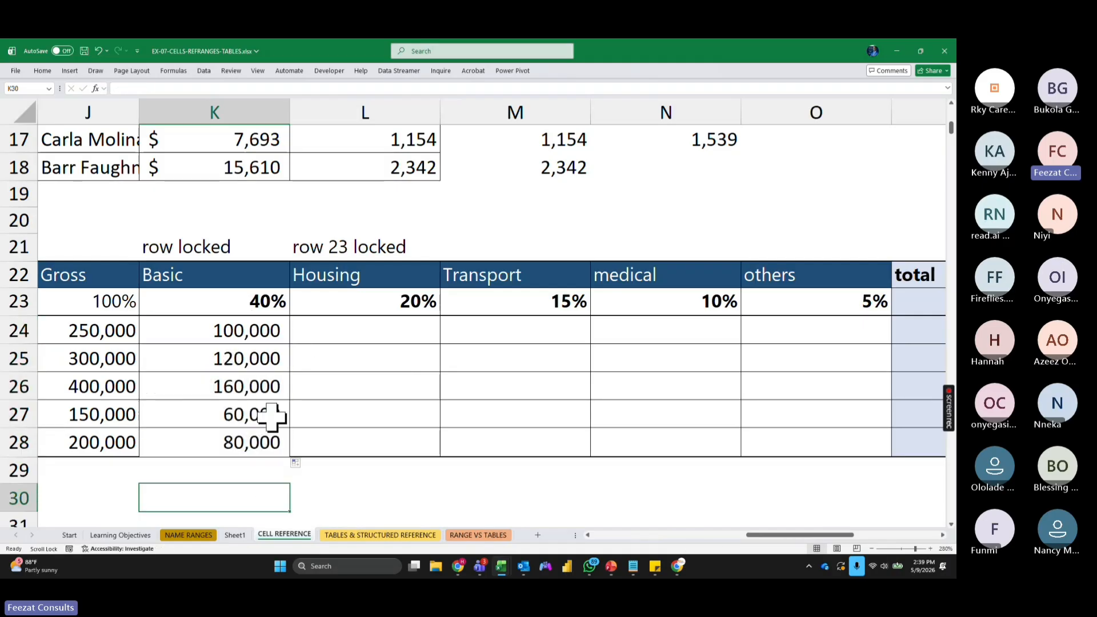
pyautogui.doubleClick(257, 355)
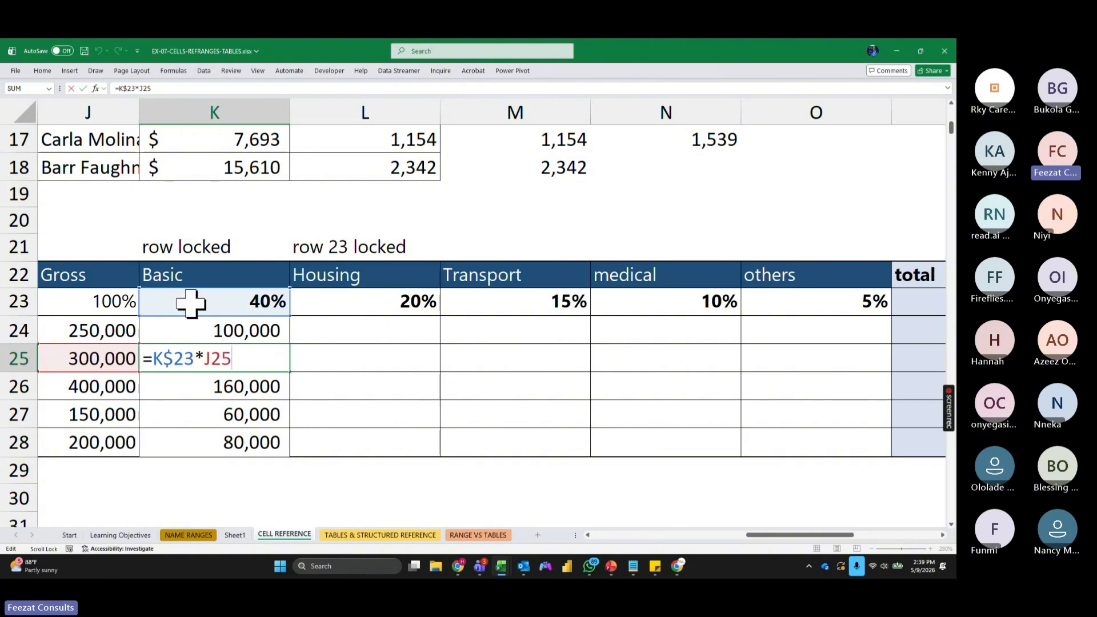
pyautogui.press('Return')
pyautogui.doubleClick(233, 387)
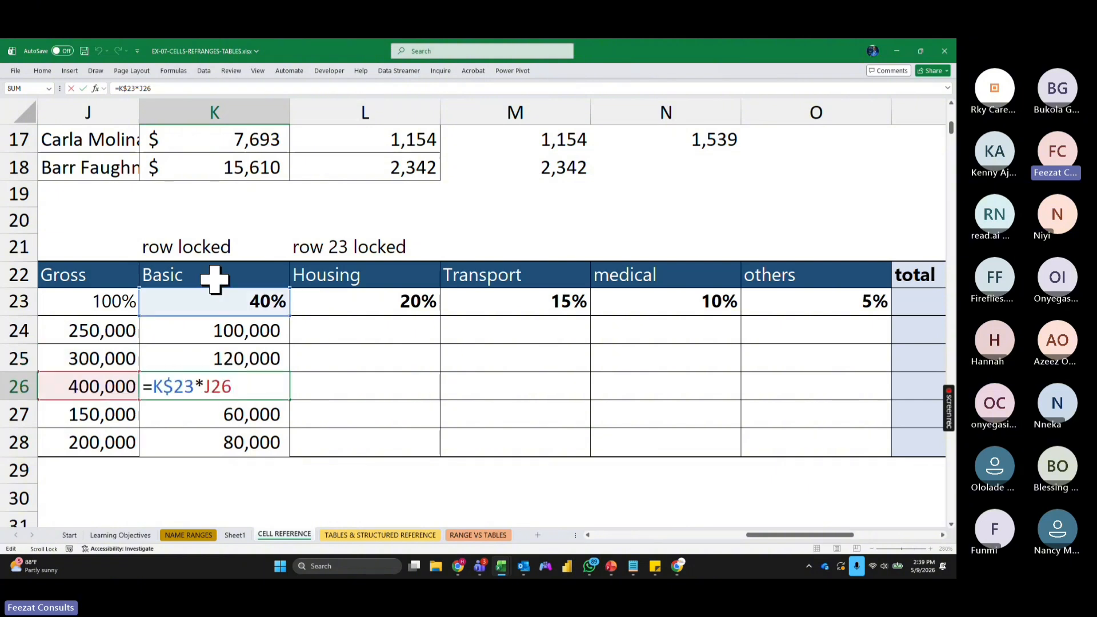
pyautogui.press('Return')
pyautogui.doubleClick(236, 411)
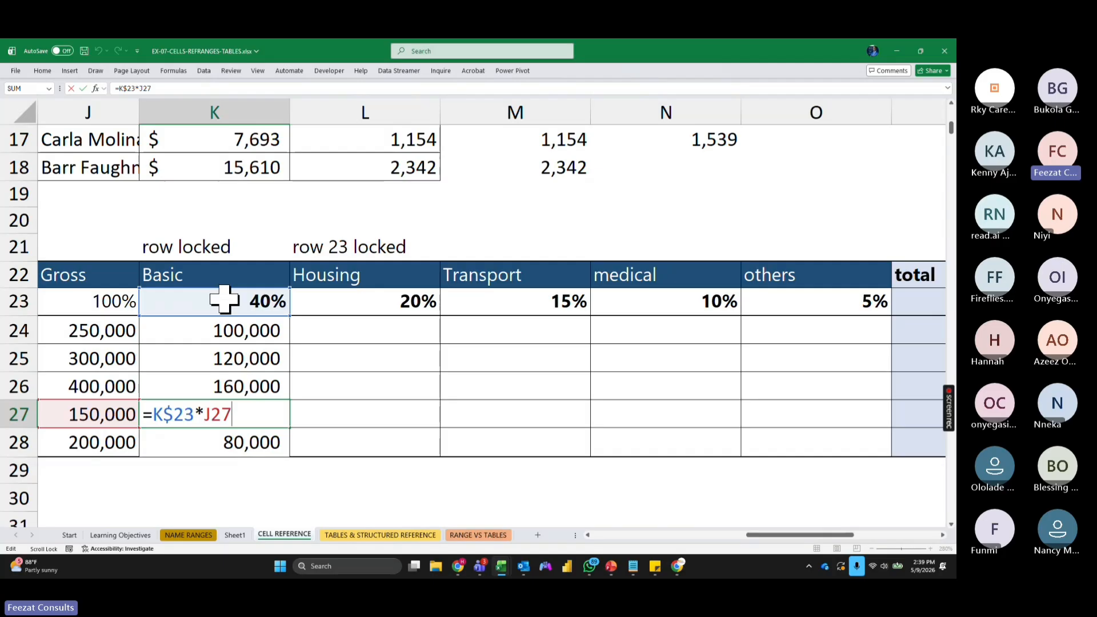
pyautogui.hotkey('ctrl', 'Return')
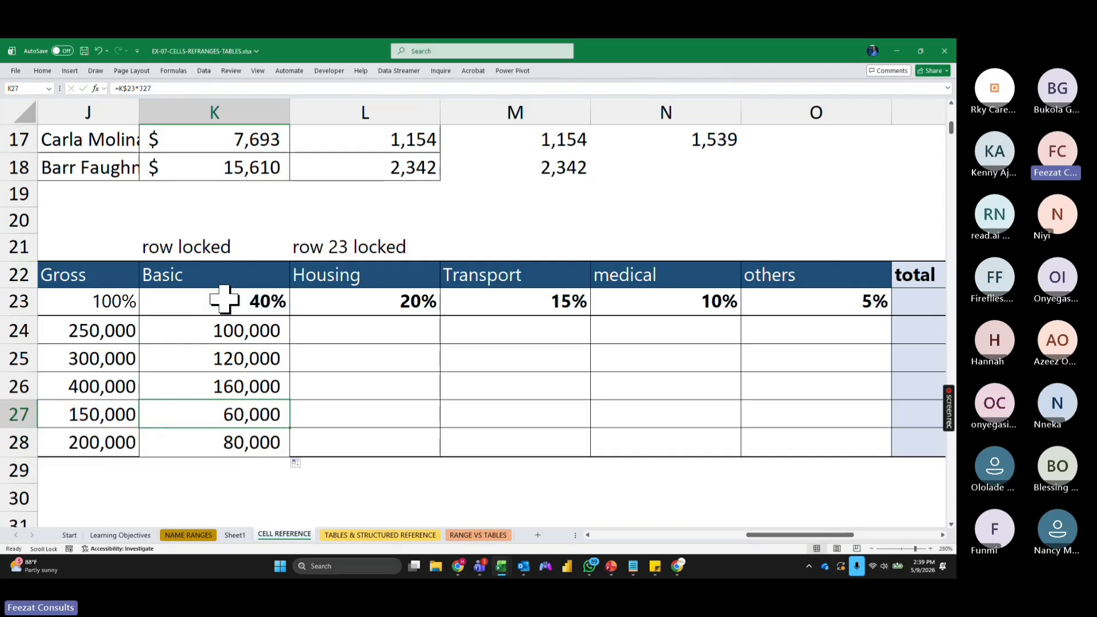
# Step: Enter the formula =L23*J24 in L24 for Housing, leaving the percentage reference unlocked
pyautogui.click(331, 329)
pyautogui.write('=')
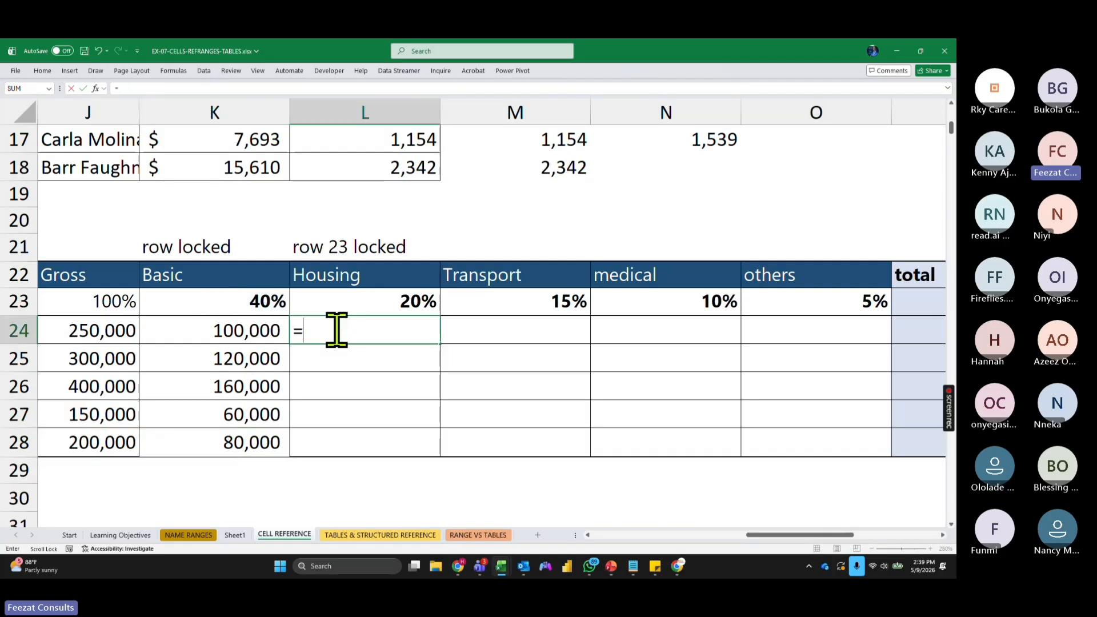
pyautogui.click(346, 302)
pyautogui.write('*')
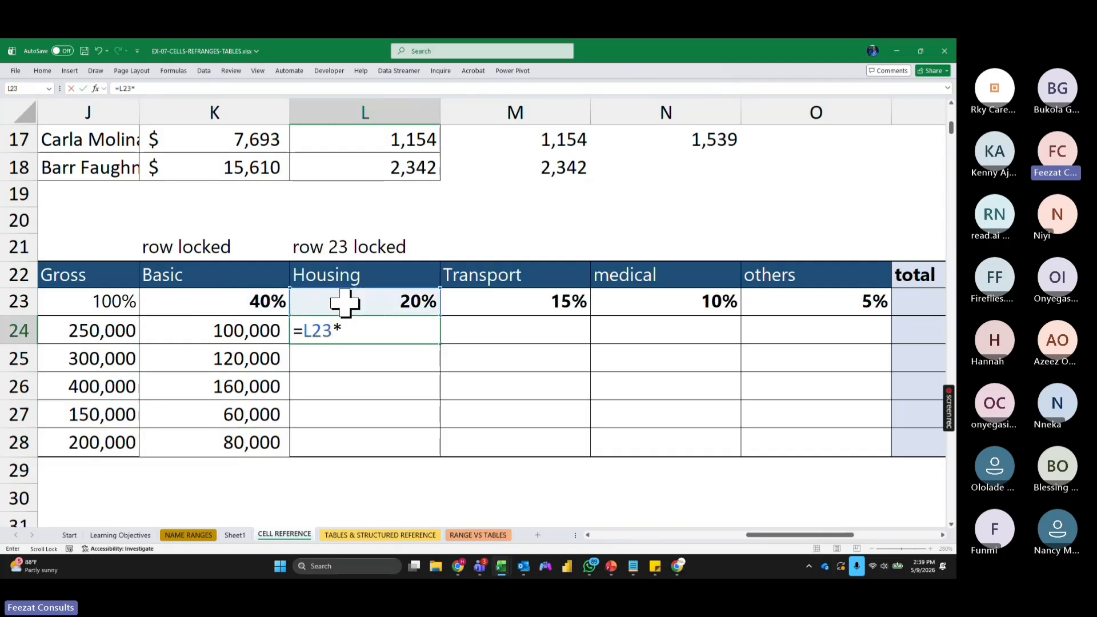
pyautogui.click(115, 327)
pyautogui.press('Return')
# Step: Copy the unlocked Housing formula from L24 down through L28 and inspect the formula in L25
pyautogui.moveTo(382, 331); pyautogui.dragTo(372, 439)
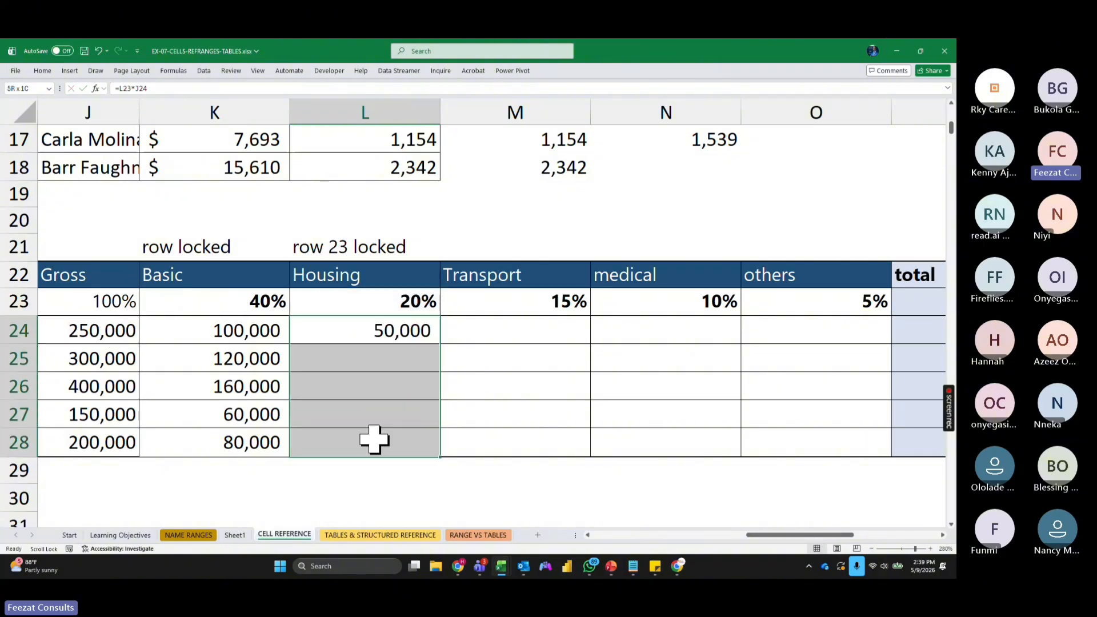
pyautogui.hotkey('ctrl', 'd')
pyautogui.doubleClick(387, 359)
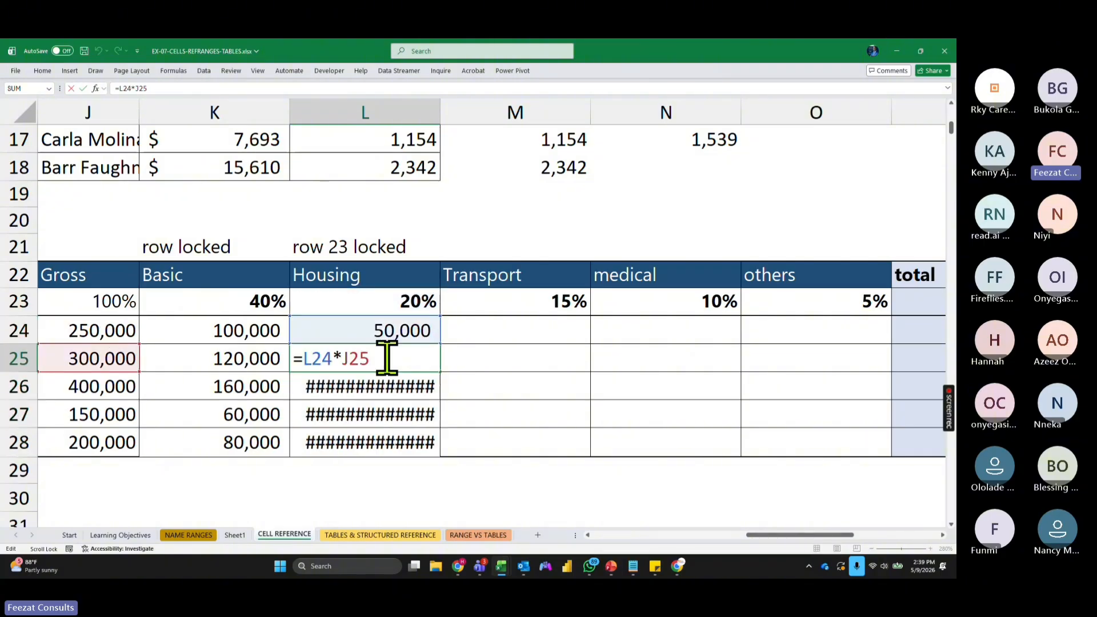
pyautogui.press('Escape')
# Step: Inspect the row-locked part of the Basic formula in K24 and the percentage cell K23 it refers to
pyautogui.doubleClick(265, 329)
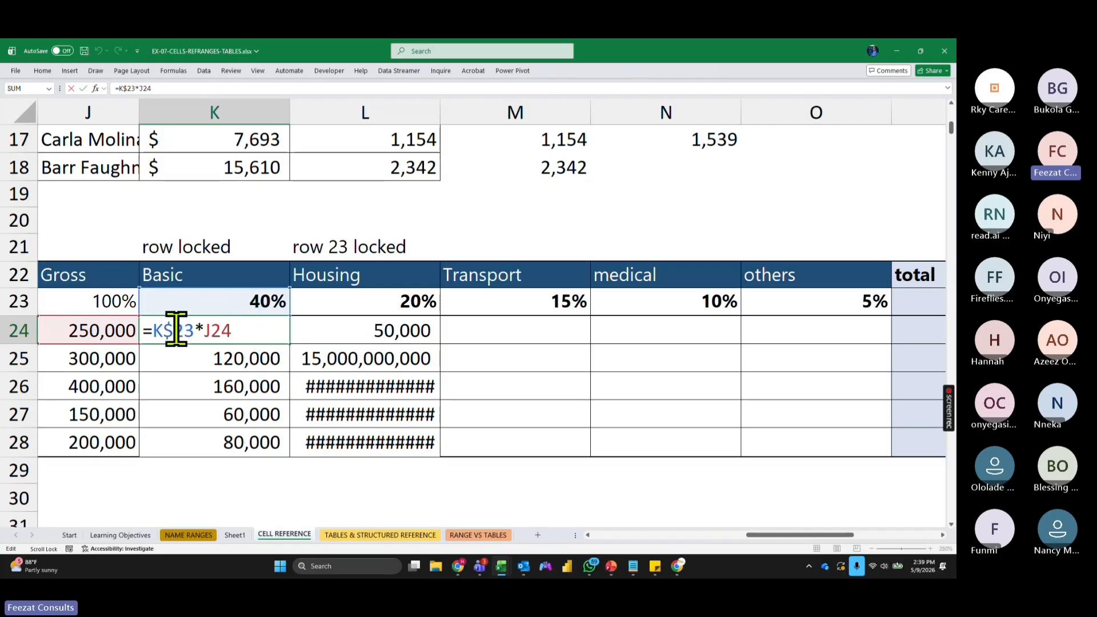
pyautogui.moveTo(167, 328); pyautogui.dragTo(196, 329)
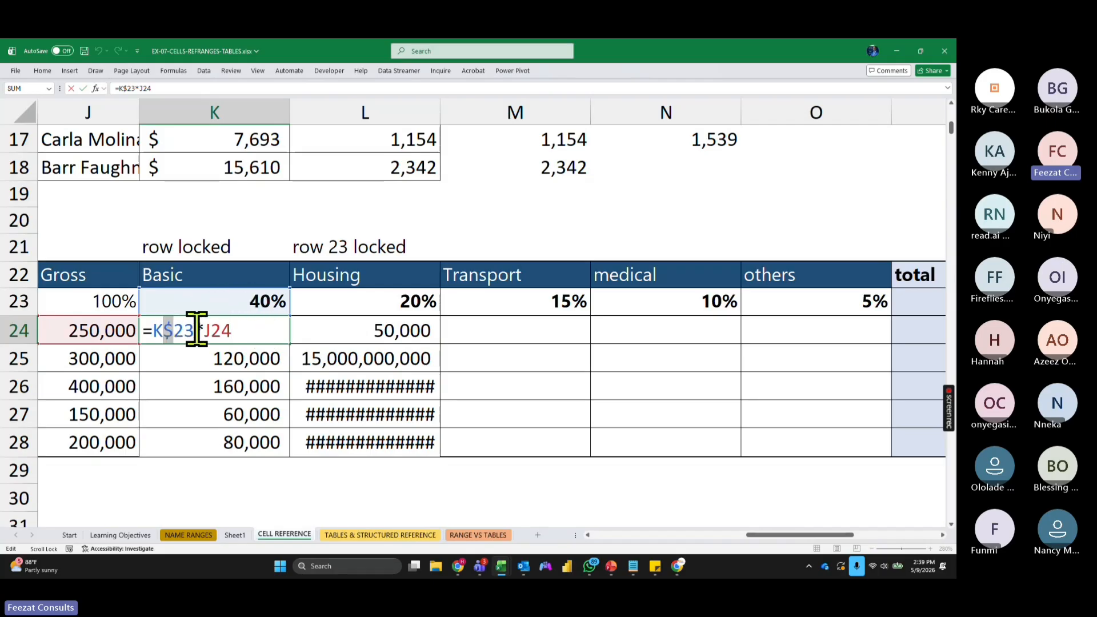
pyautogui.press('Escape')
pyautogui.click(171, 301)
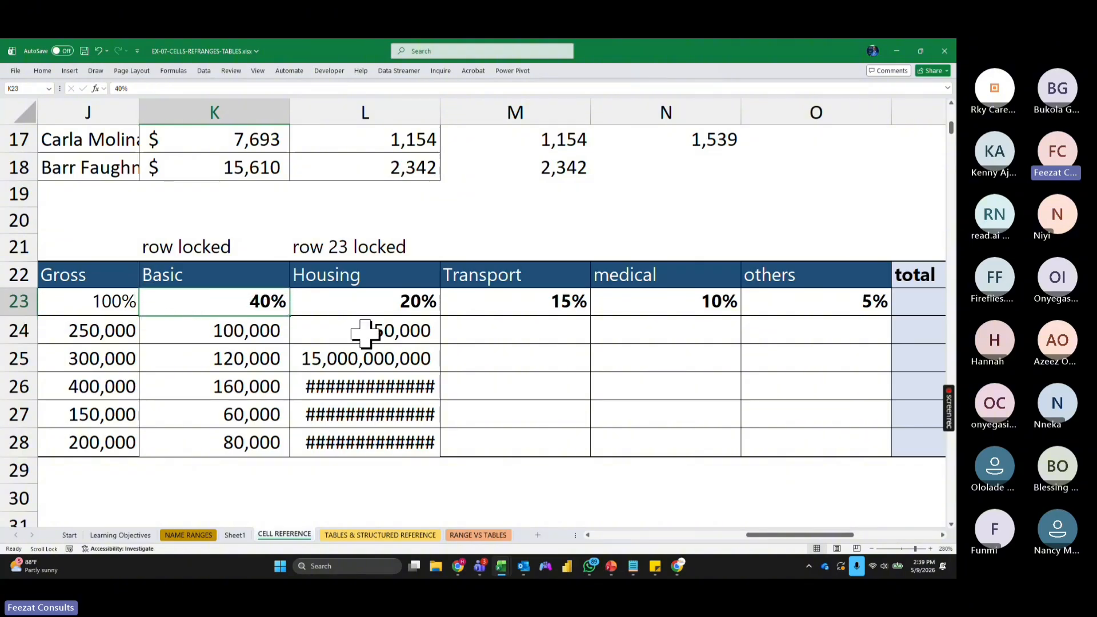
# Step: Clear the Housing formulas in L24:L28 and copy the Basic formulas from K24:K28 across through column O
pyautogui.moveTo(368, 328); pyautogui.dragTo(366, 432)
pyautogui.press('Delete')
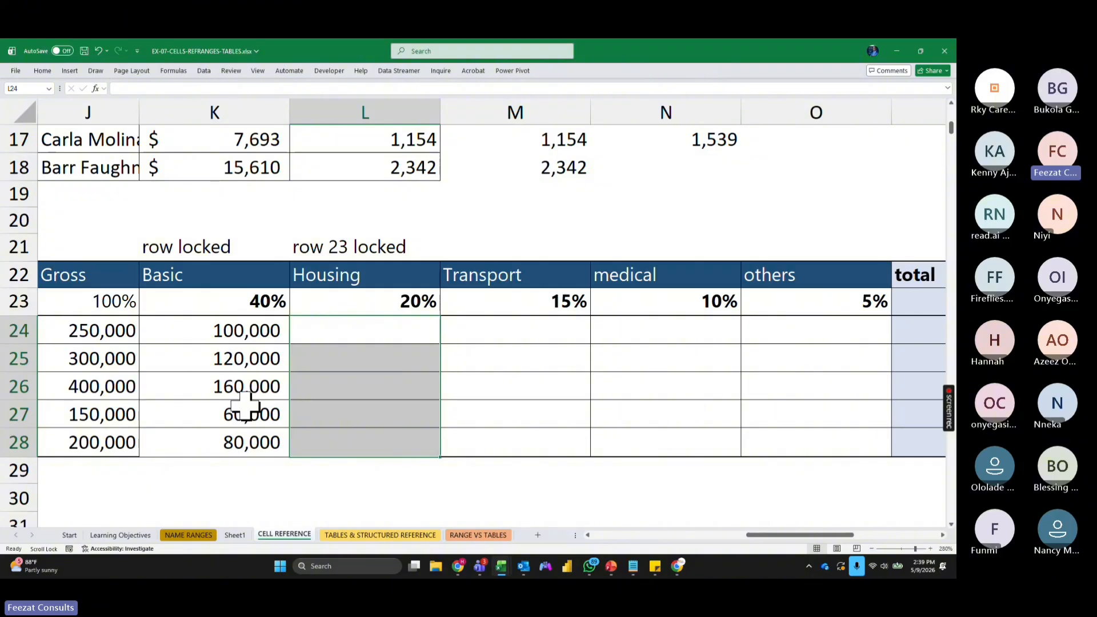
pyautogui.moveTo(257, 332); pyautogui.dragTo(826, 467)
pyautogui.click(597, 489)
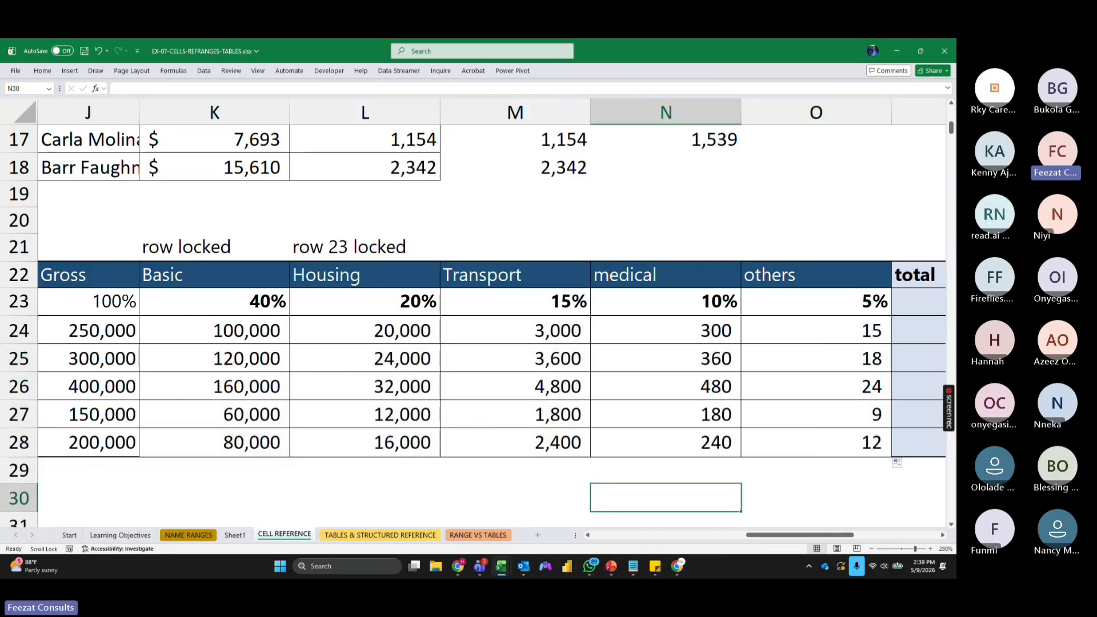
# Step: Inspect which cells the copied formulas in L24, M24 and N24 multiply
pyautogui.doubleClick(386, 331)
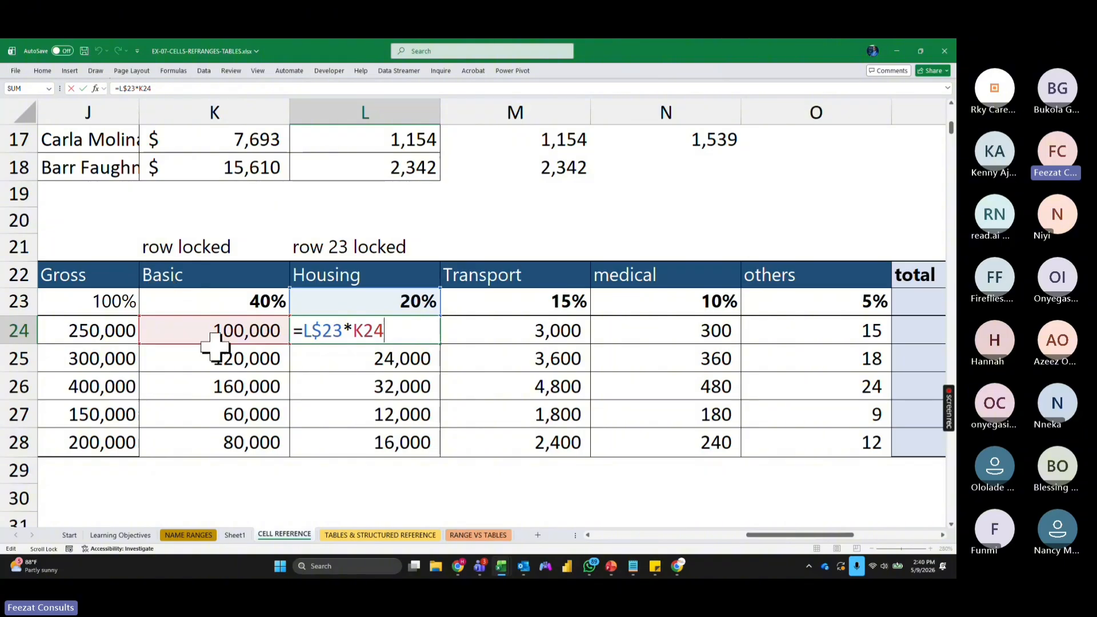
pyautogui.press('Escape')
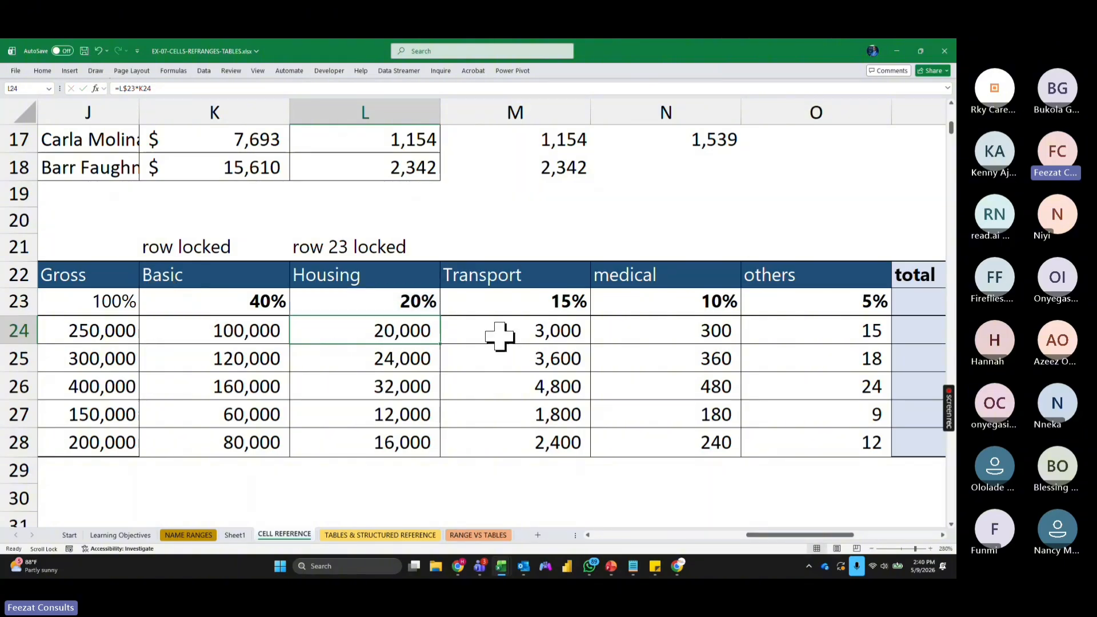
pyautogui.doubleClick(500, 336)
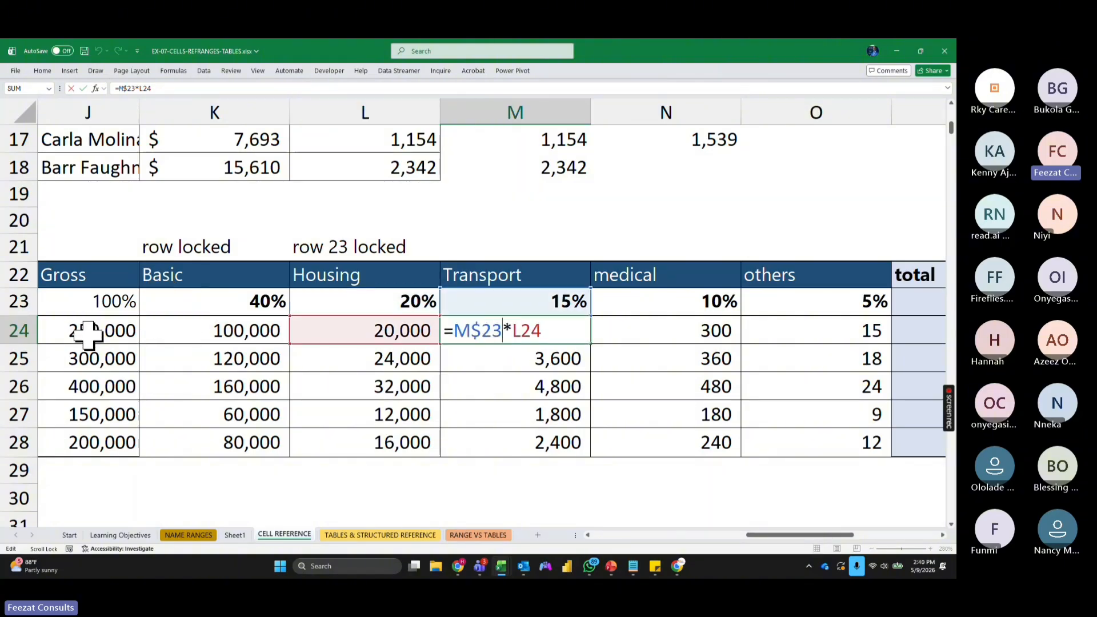
pyautogui.press('Escape')
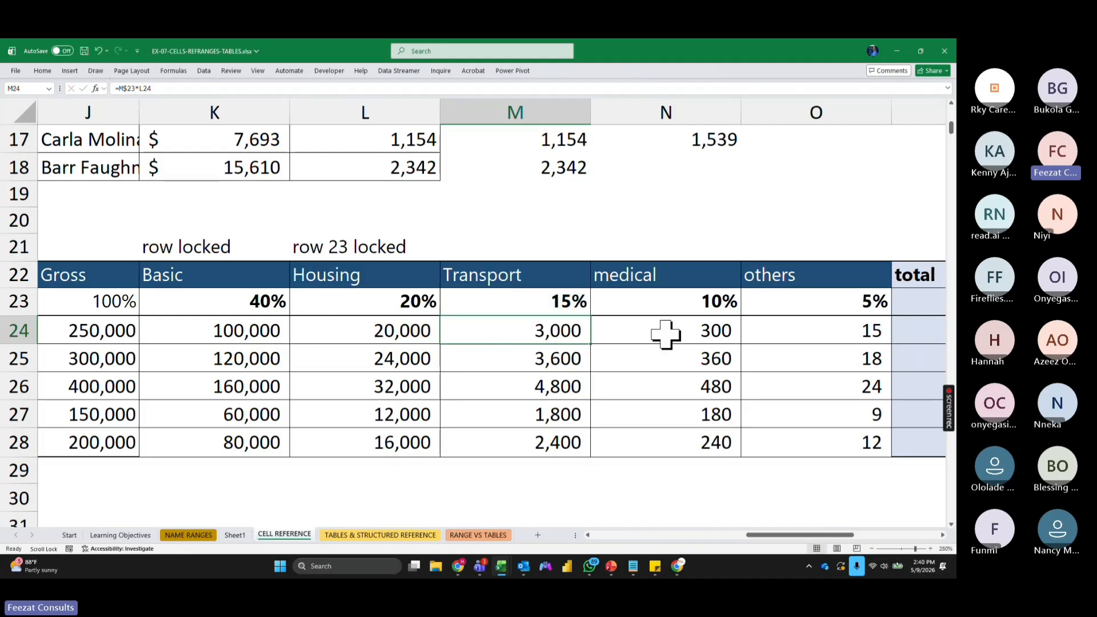
pyautogui.doubleClick(666, 335)
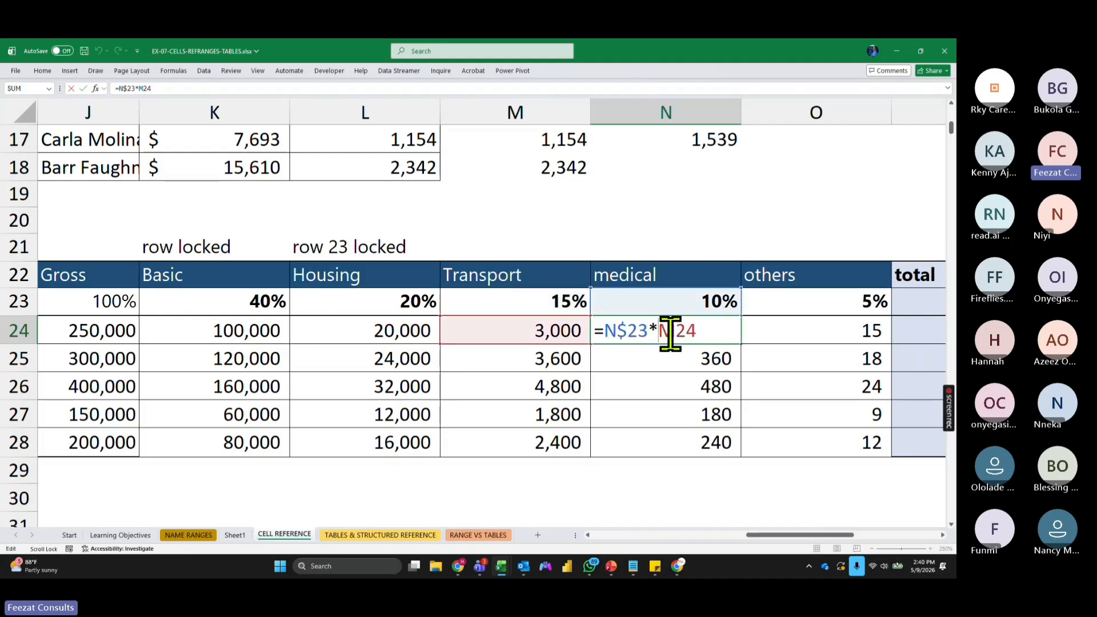
pyautogui.press('Escape')
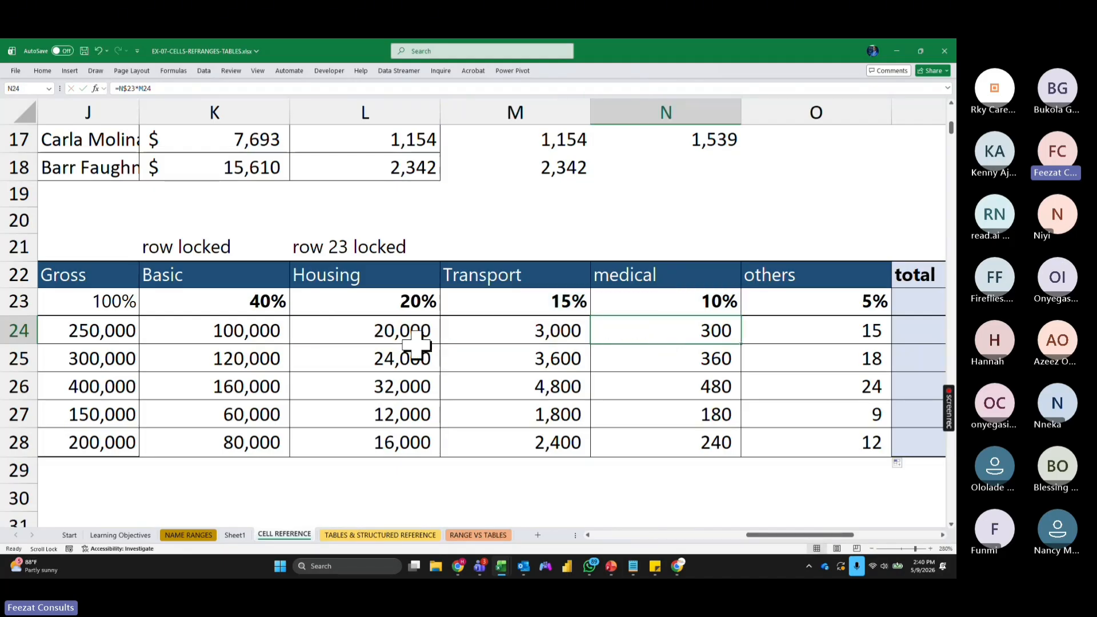
# Step: Compare the copied allowance amounts in the Basic to medical columns with the gross pay in column J
pyautogui.moveTo(416, 341); pyautogui.dragTo(421, 403)
pyautogui.moveTo(509, 337); pyautogui.dragTo(517, 389)
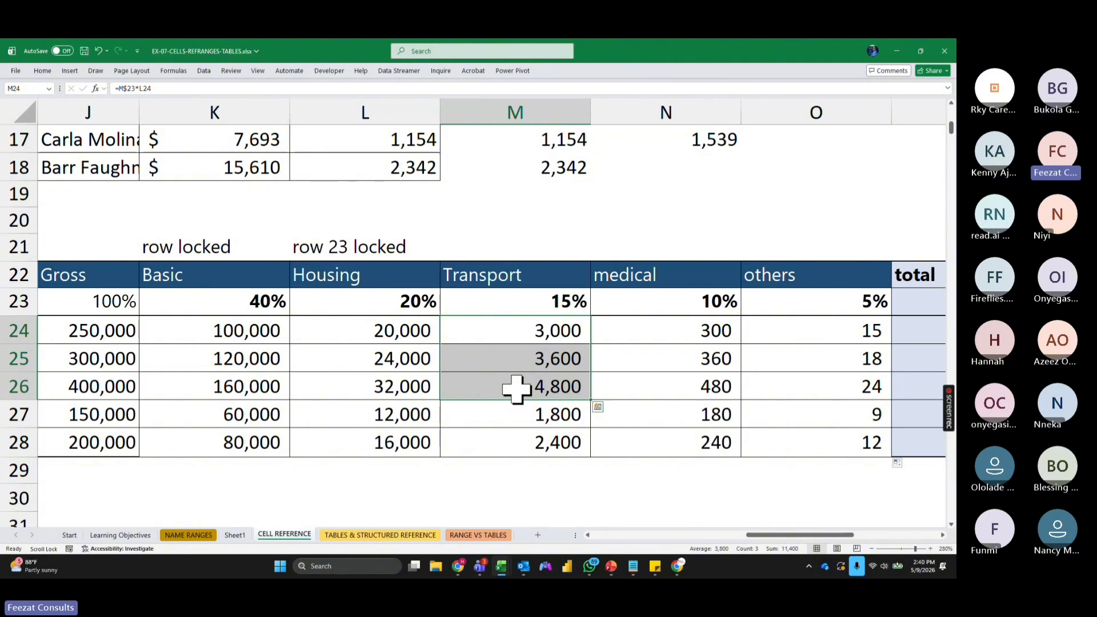
pyautogui.click(396, 336)
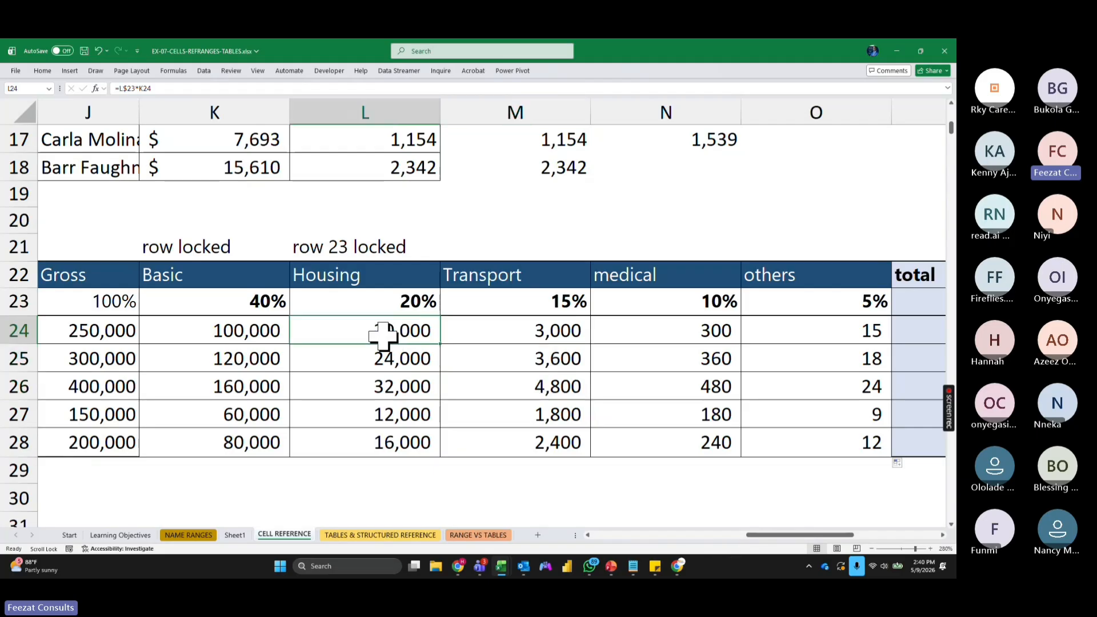
pyautogui.click(261, 336)
pyautogui.click(374, 335)
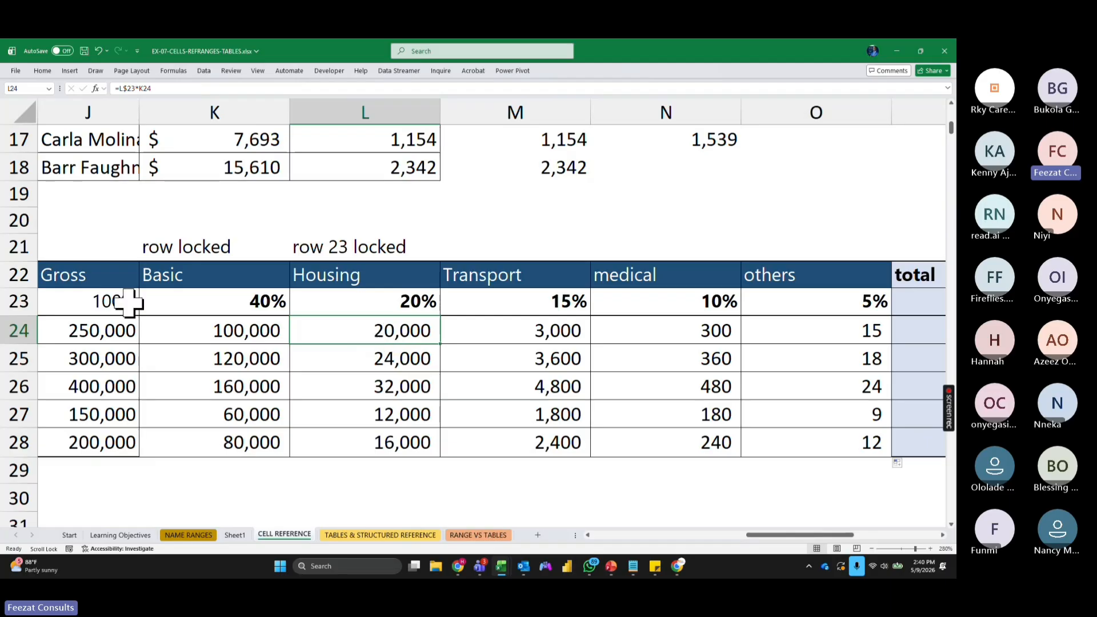
pyautogui.moveTo(94, 251); pyautogui.dragTo(104, 451)
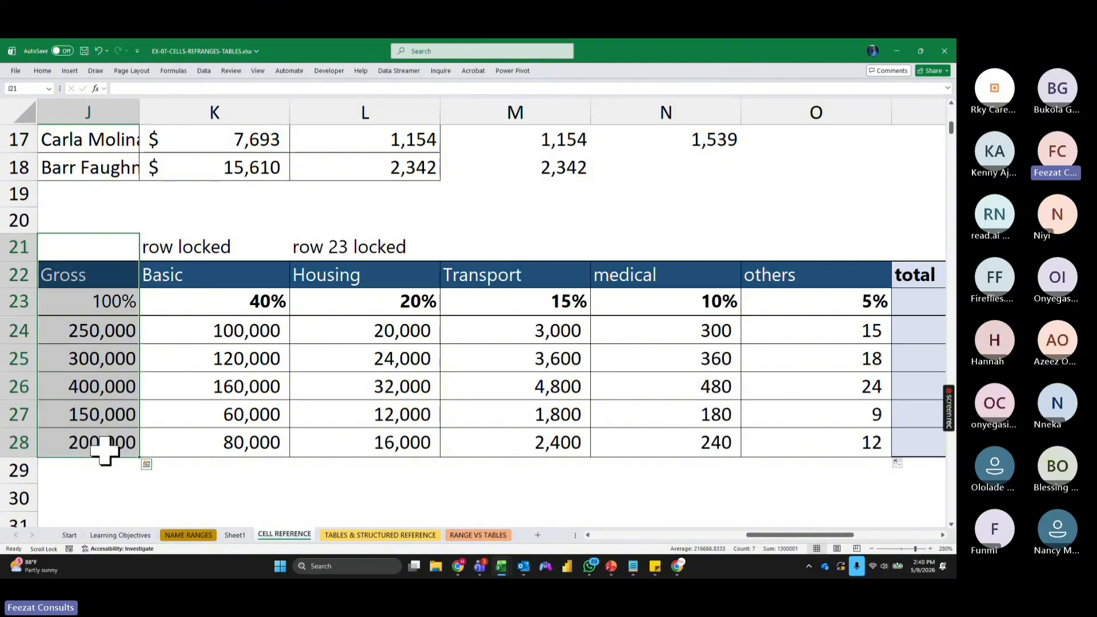
pyautogui.moveTo(206, 340); pyautogui.dragTo(393, 449)
pyautogui.moveTo(393, 323); pyautogui.dragTo(533, 421)
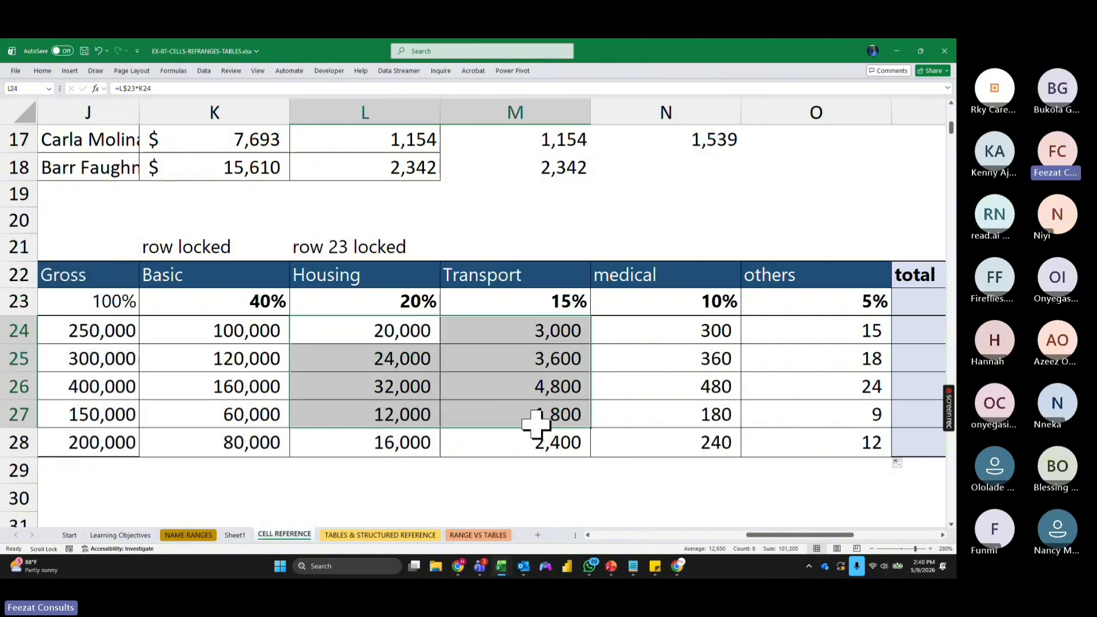
pyautogui.moveTo(533, 335); pyautogui.dragTo(649, 440)
pyautogui.moveTo(85, 331); pyautogui.dragTo(83, 432)
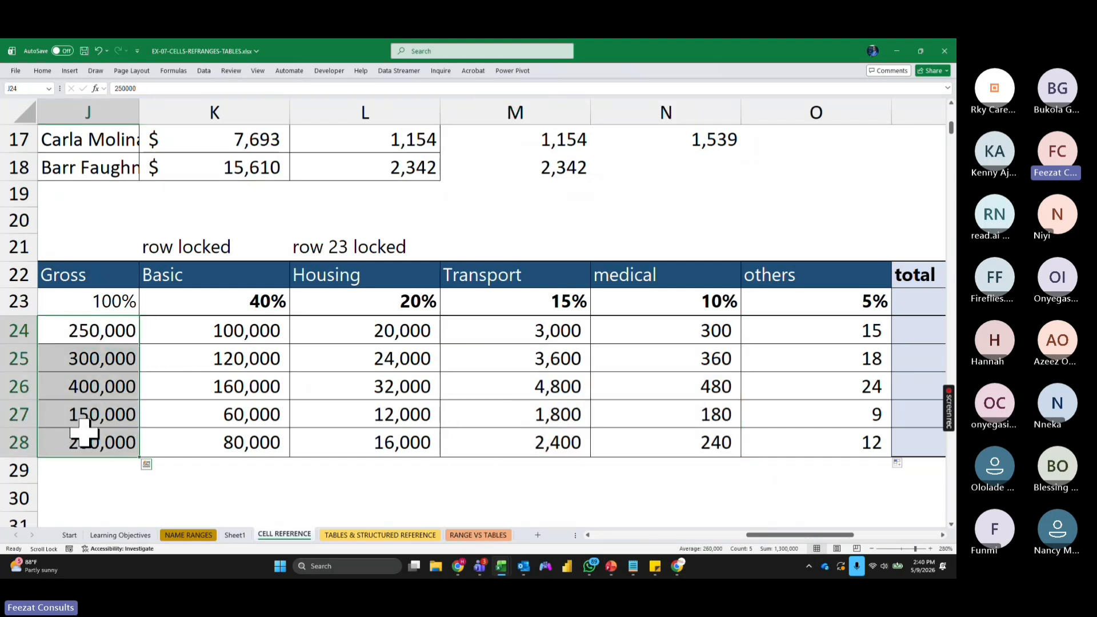
# Step: Enter the note "lock column j" in I24, beside the first gross pay row
pyautogui.moveTo(778, 536); pyautogui.dragTo(743, 536)
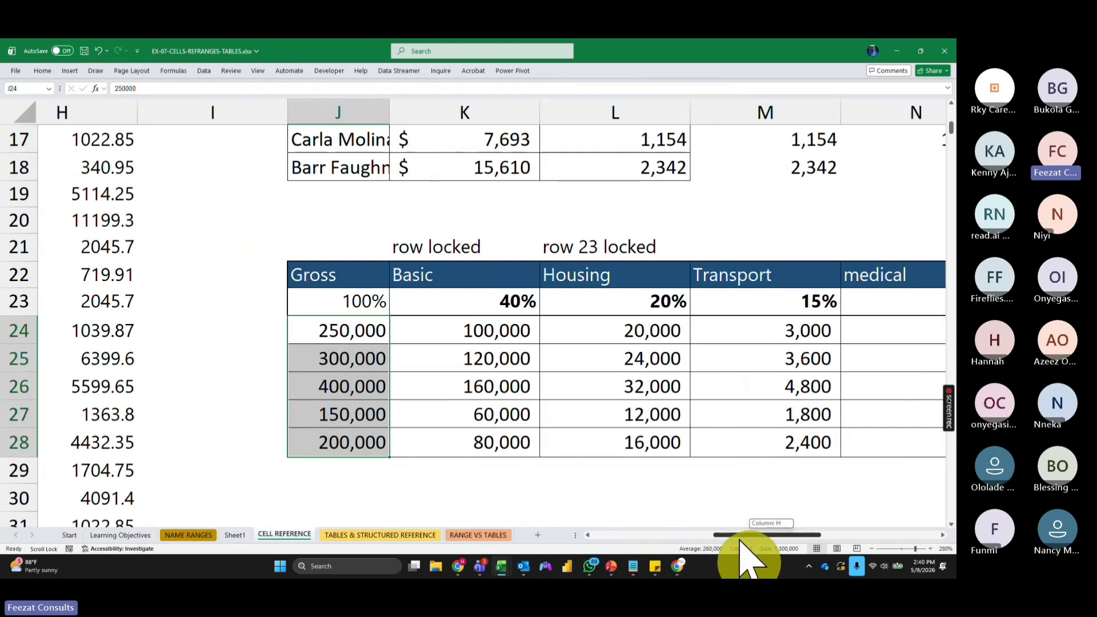
pyautogui.click(205, 334)
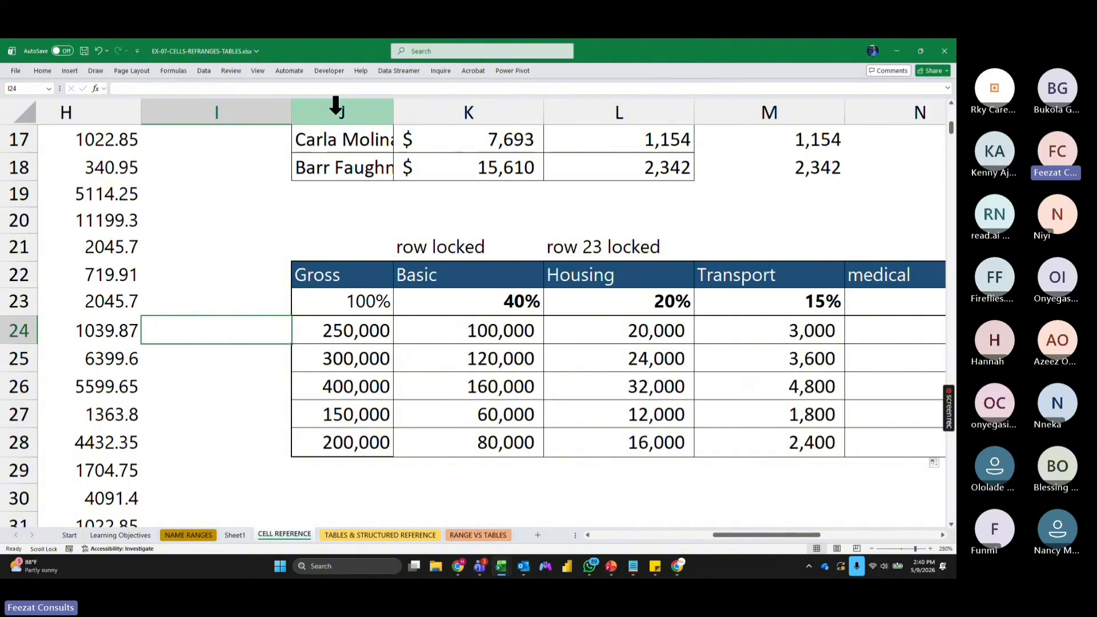
pyautogui.write('ck')
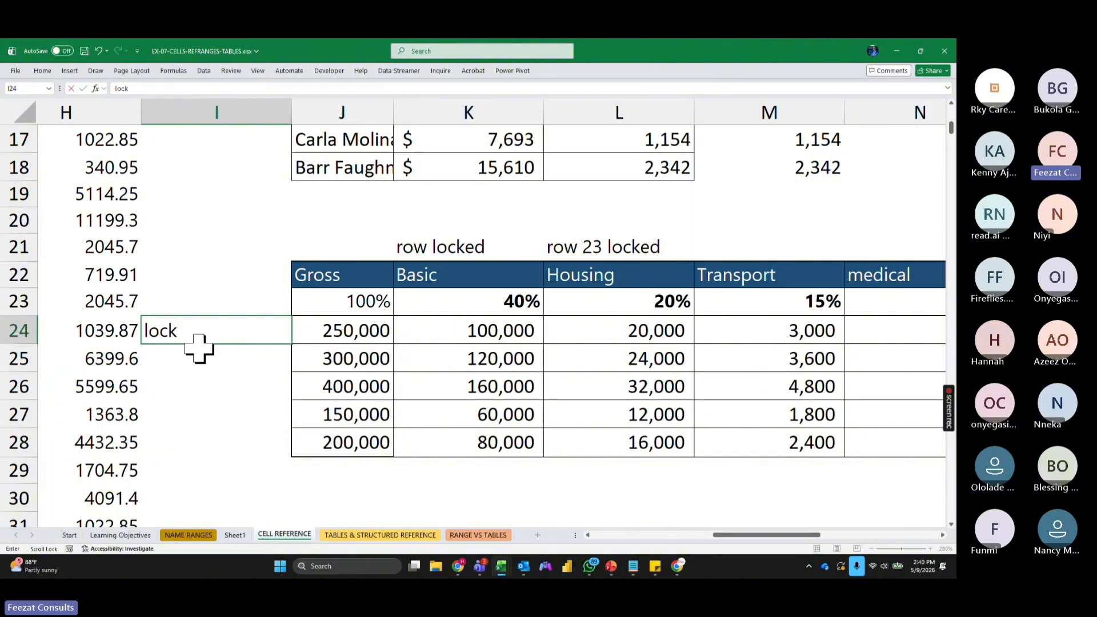
pyautogui.write('ock column j')
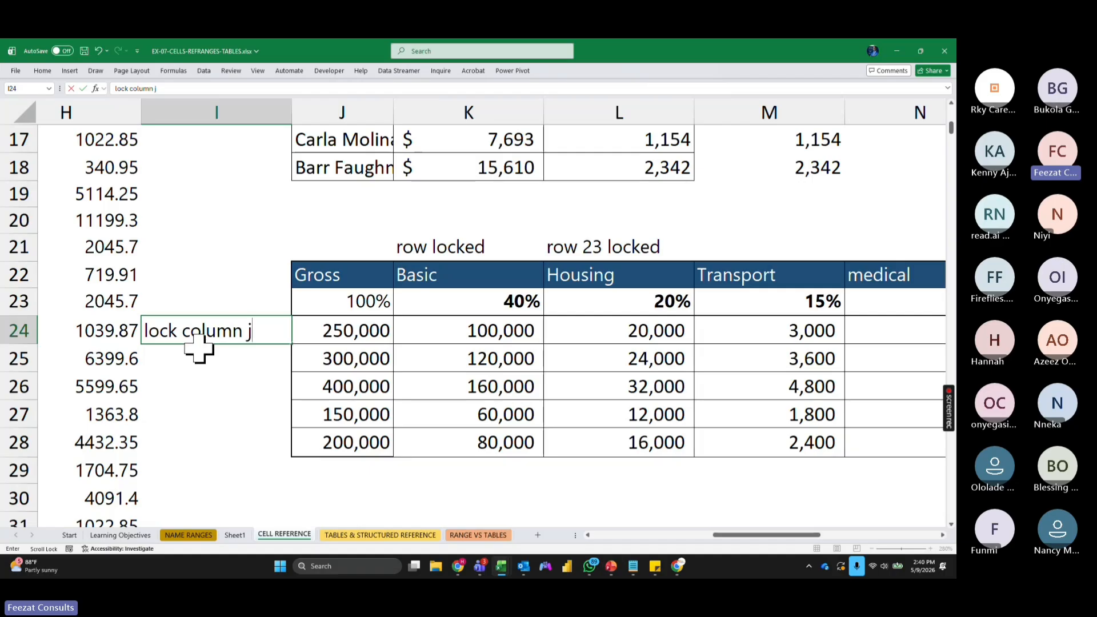
pyautogui.press('Return')
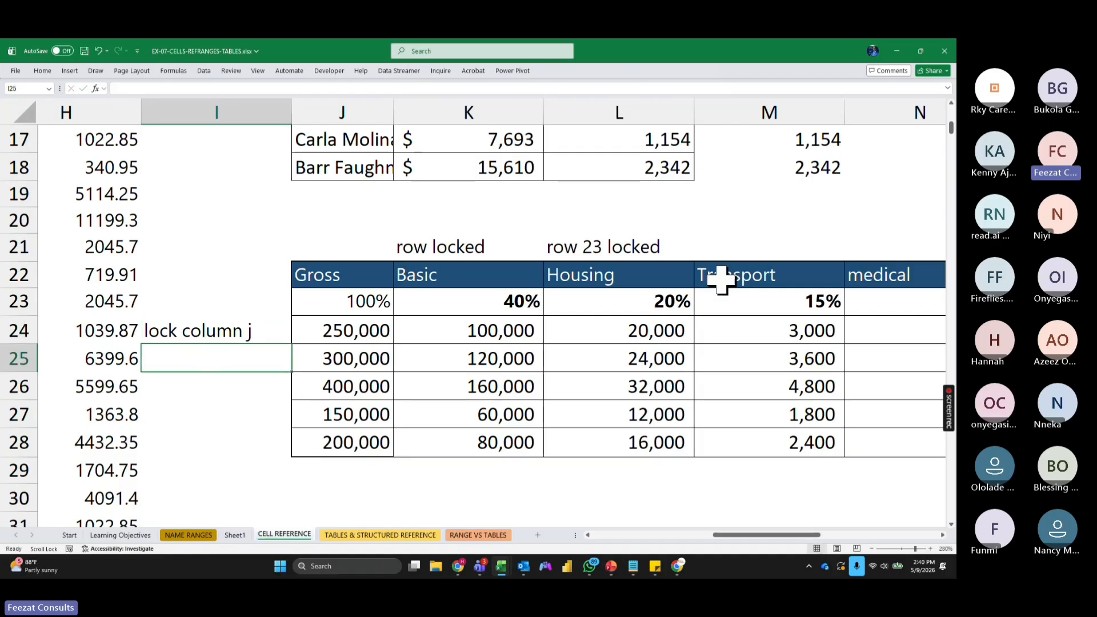
# Step: Change the Basic formula in K24 to =K$23*$J24, locking column J of the gross pay reference
pyautogui.doubleClick(529, 330)
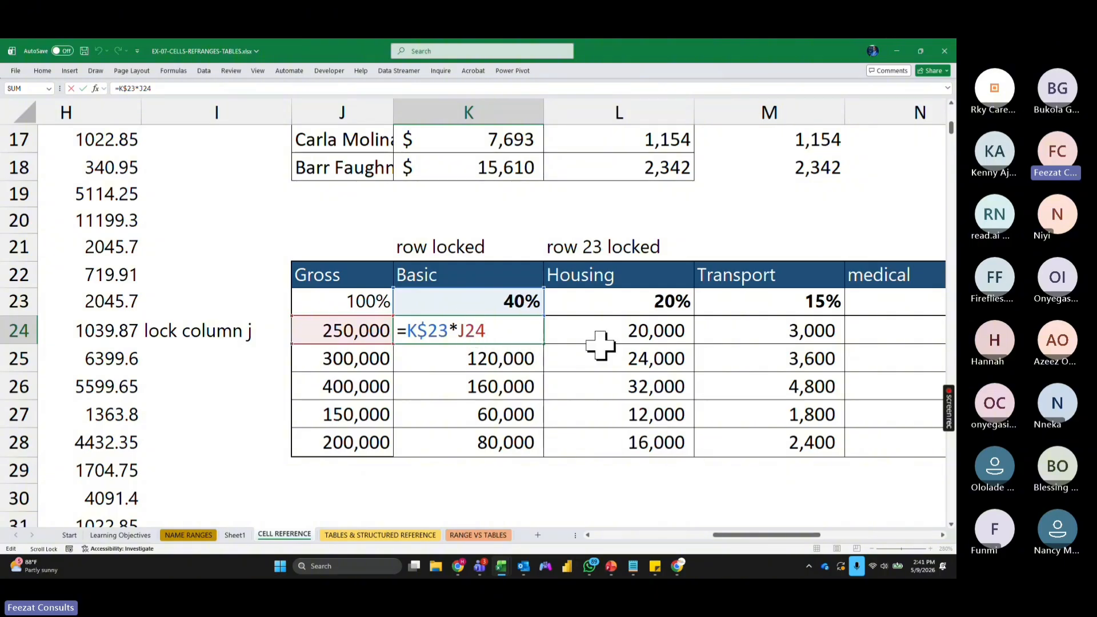
pyautogui.press('F4')
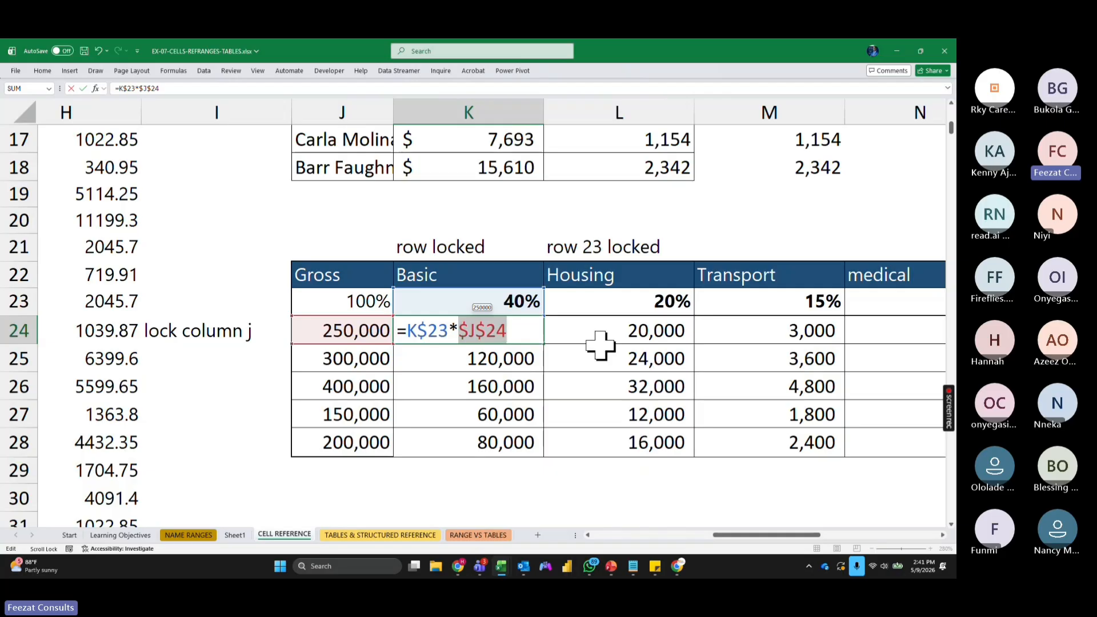
pyautogui.press('F4')
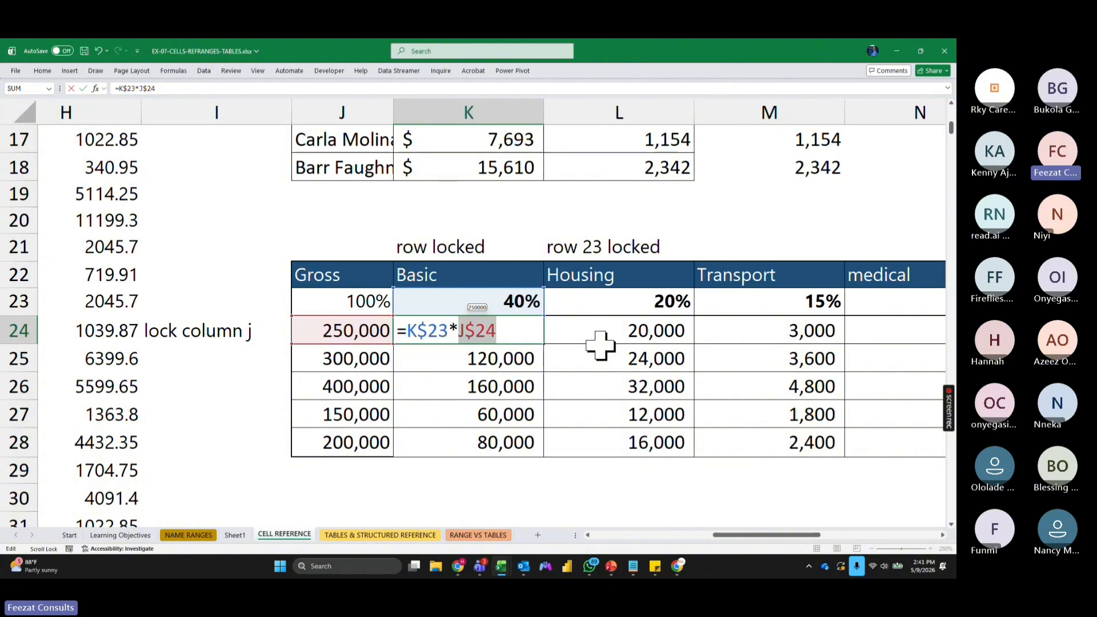
pyautogui.press('F4')
pyautogui.press('Return')
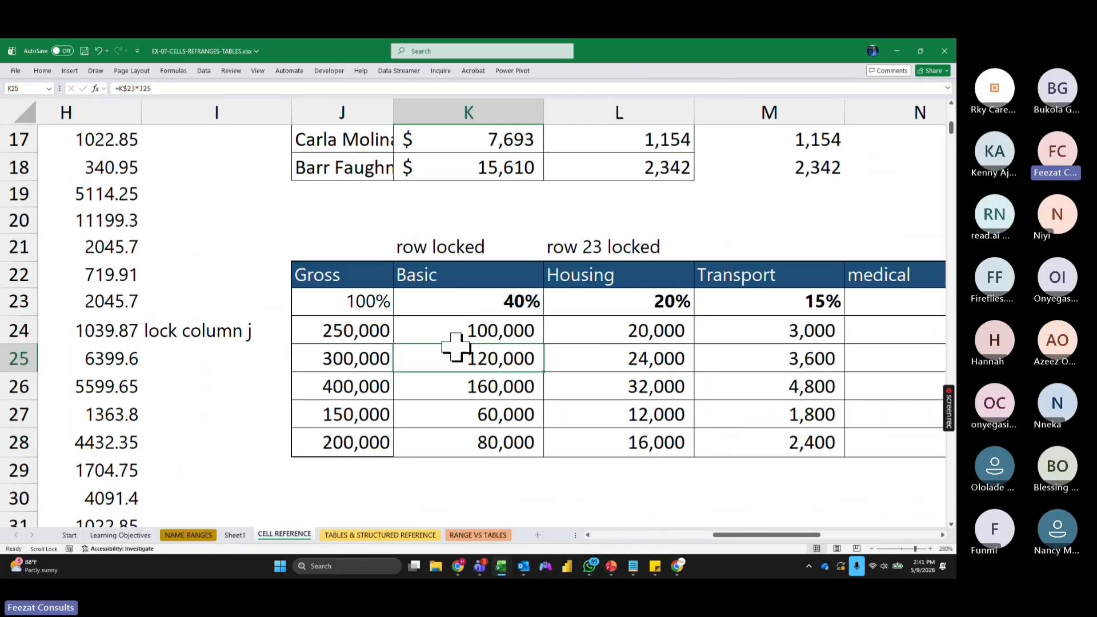
# Step: Fill the mixed-reference formula from K24 down to row 28 and across to the others column, covering K24:O28
pyautogui.click(472, 334)
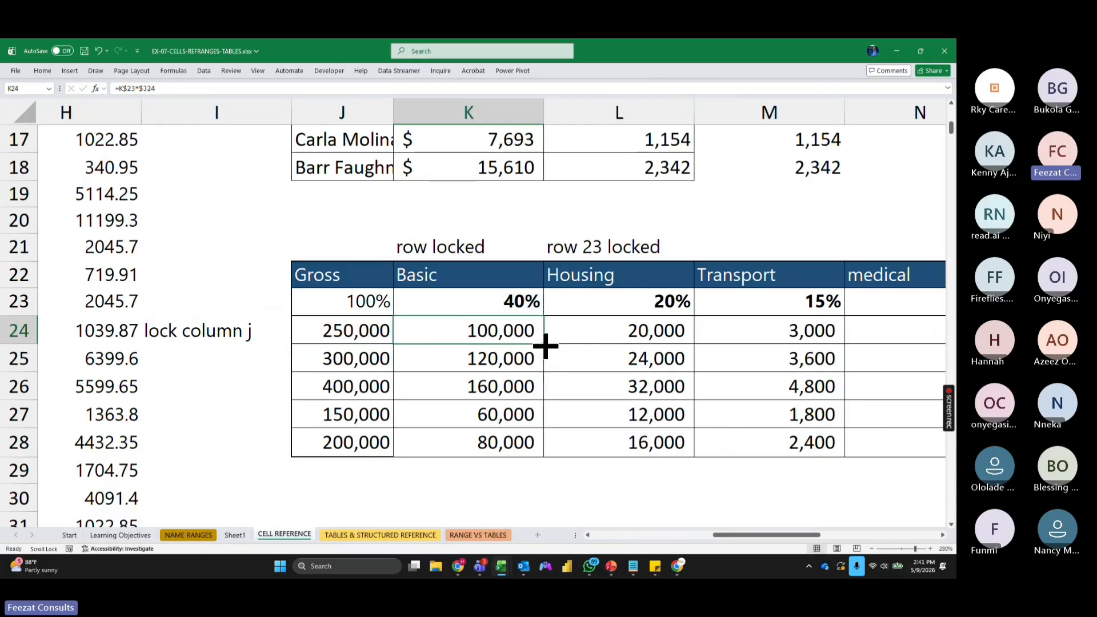
pyautogui.moveTo(543, 344); pyautogui.dragTo(548, 454)
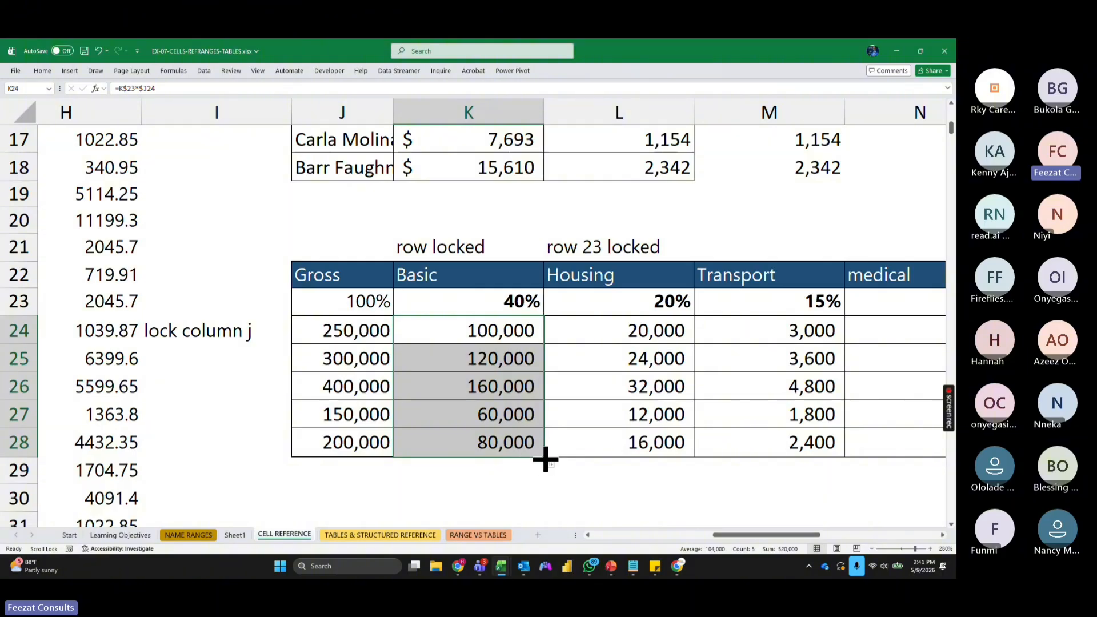
pyautogui.moveTo(546, 458); pyautogui.dragTo(597, 461)
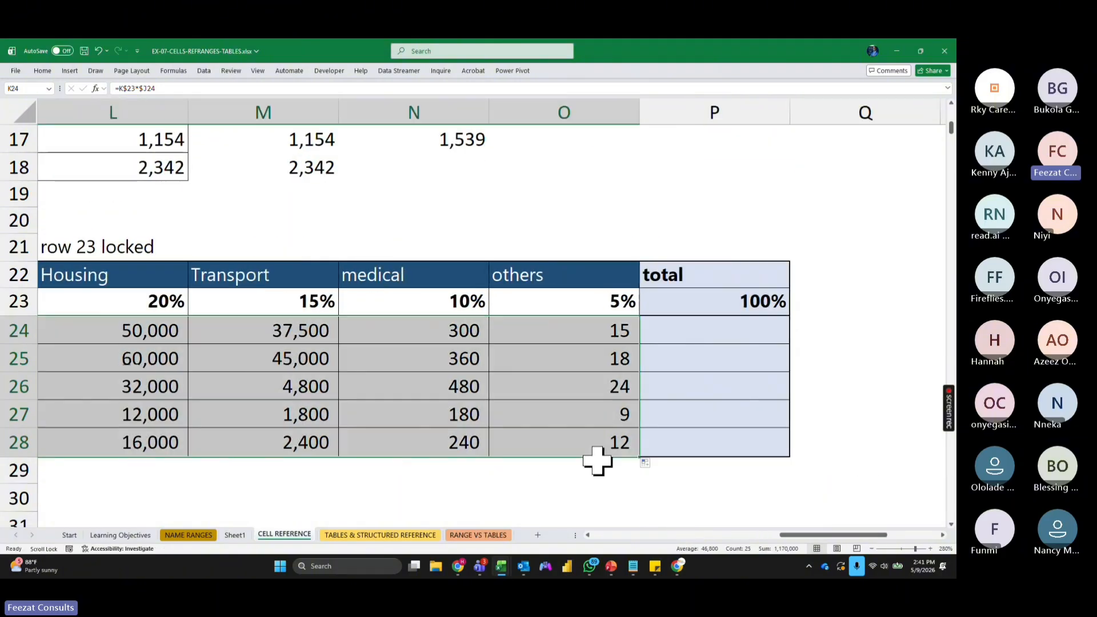
# Step: Total the first row's allowances in P24 with =SUM(K24:O24)
pyautogui.click(692, 331)
pyautogui.write('=sum')
pyautogui.press('Tab')
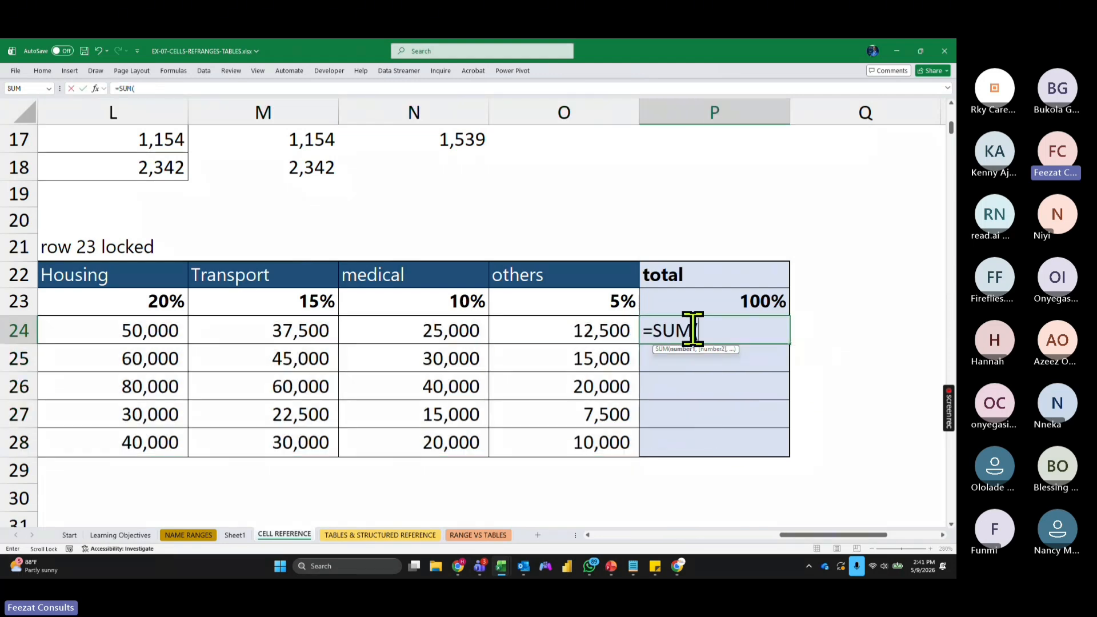
pyautogui.moveTo(806, 535); pyautogui.dragTo(795, 537)
pyautogui.moveTo(110, 342); pyautogui.dragTo(762, 331)
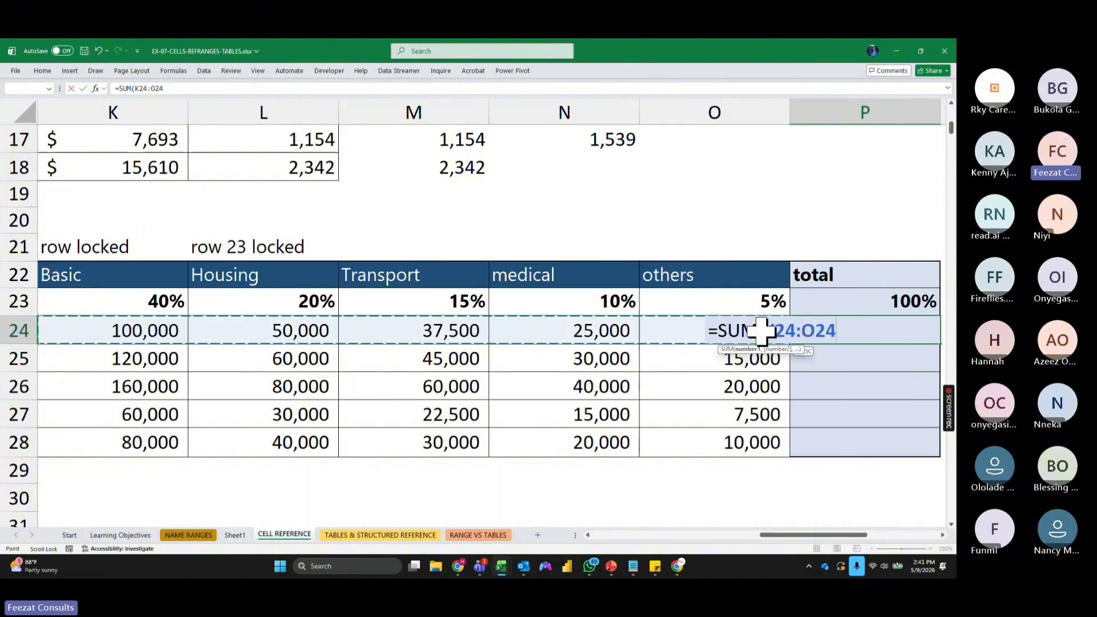
pyautogui.press('Return')
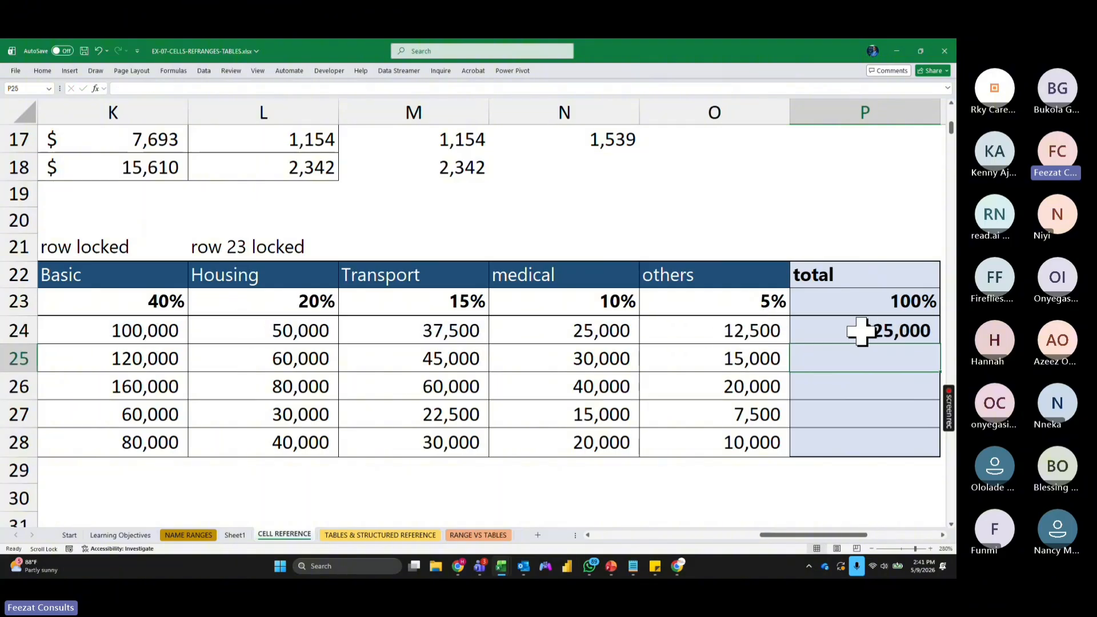
# Step: Check the cells summed in P24 against the gross pay and review the allowance percentages in K23:O23
pyautogui.moveTo(779, 536)
pyautogui.mouseDown()
pyautogui.moveTo(769, 538)
pyautogui.moveTo(781, 539)
pyautogui.mouseUp()
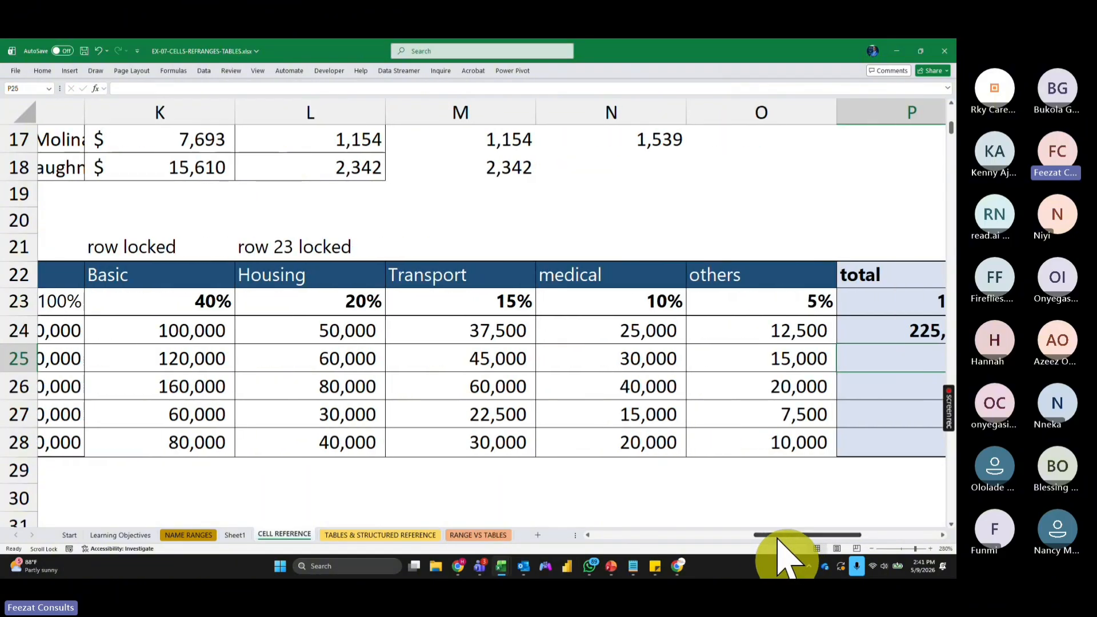
pyautogui.doubleClick(881, 331)
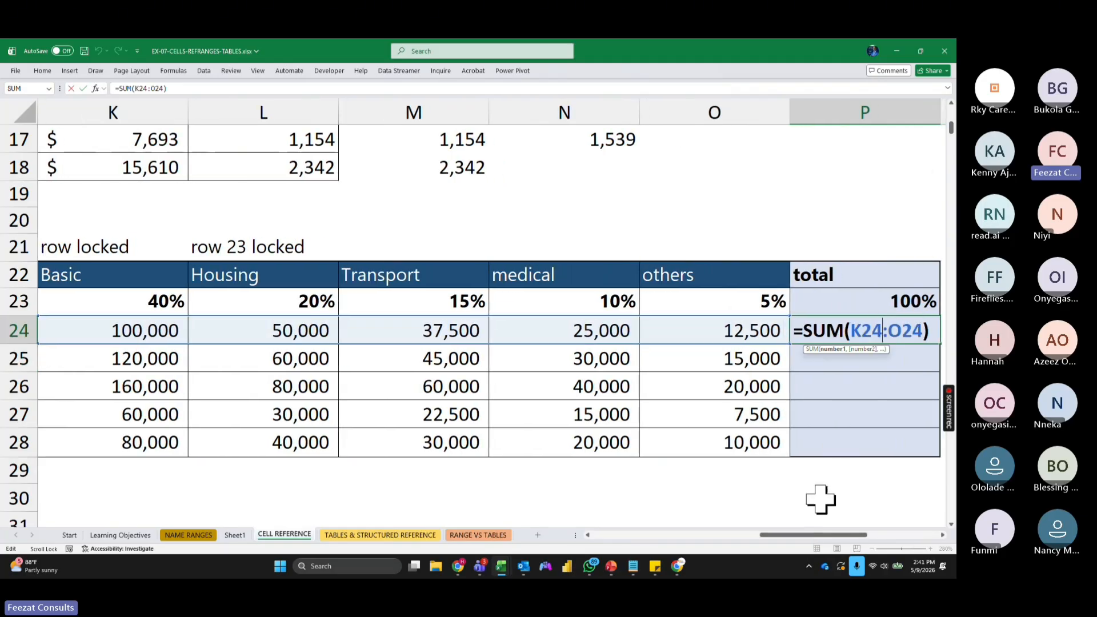
pyautogui.moveTo(791, 536); pyautogui.dragTo(775, 536)
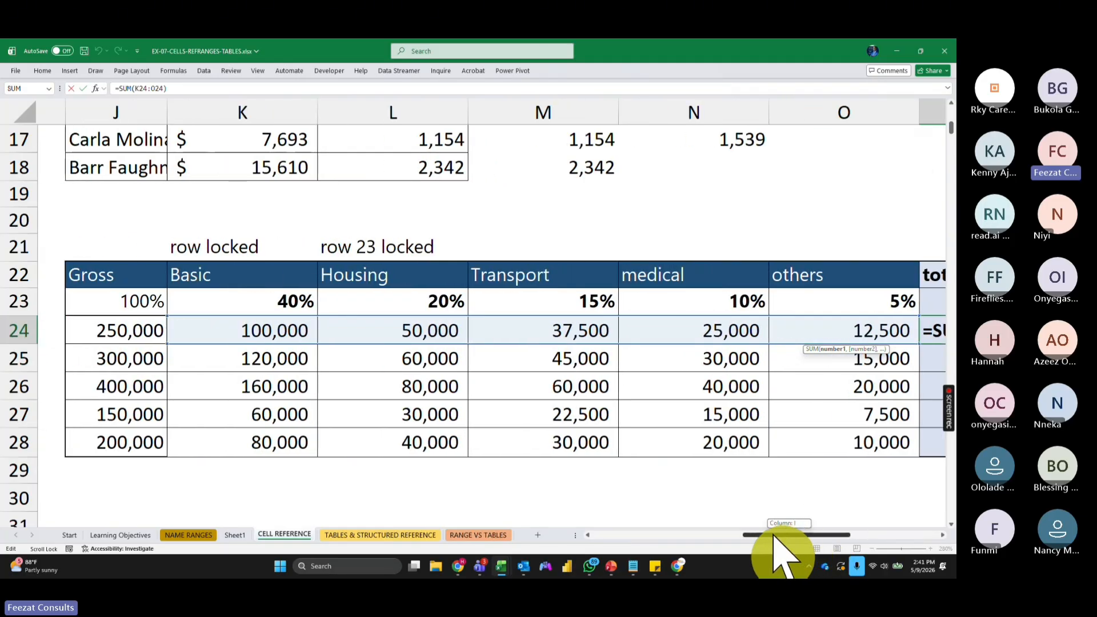
pyautogui.press('Return')
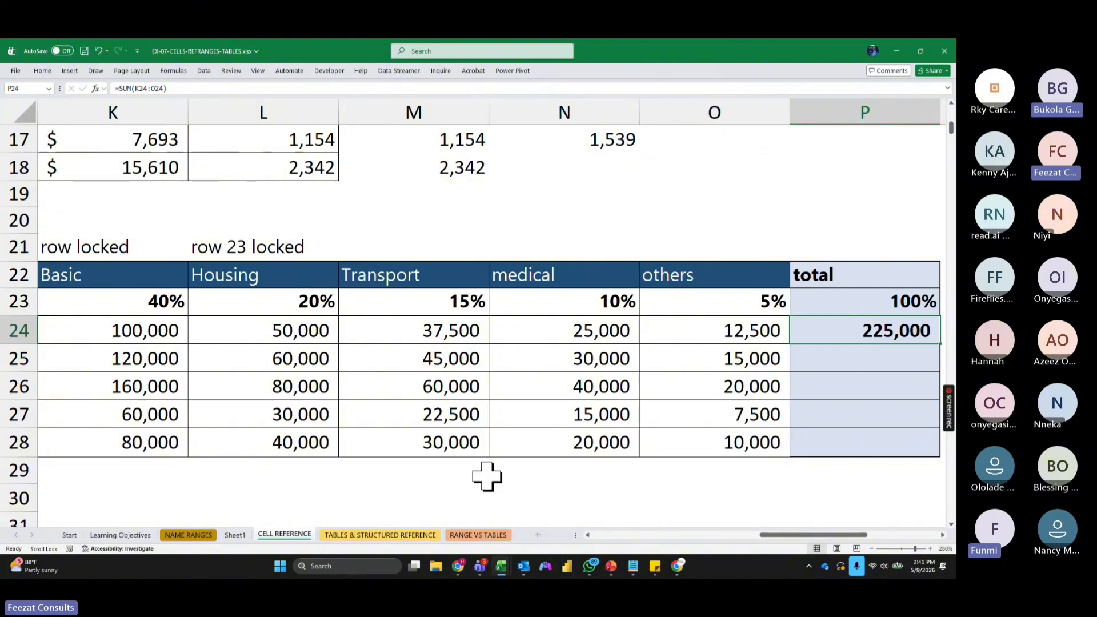
pyautogui.moveTo(164, 302); pyautogui.dragTo(735, 303)
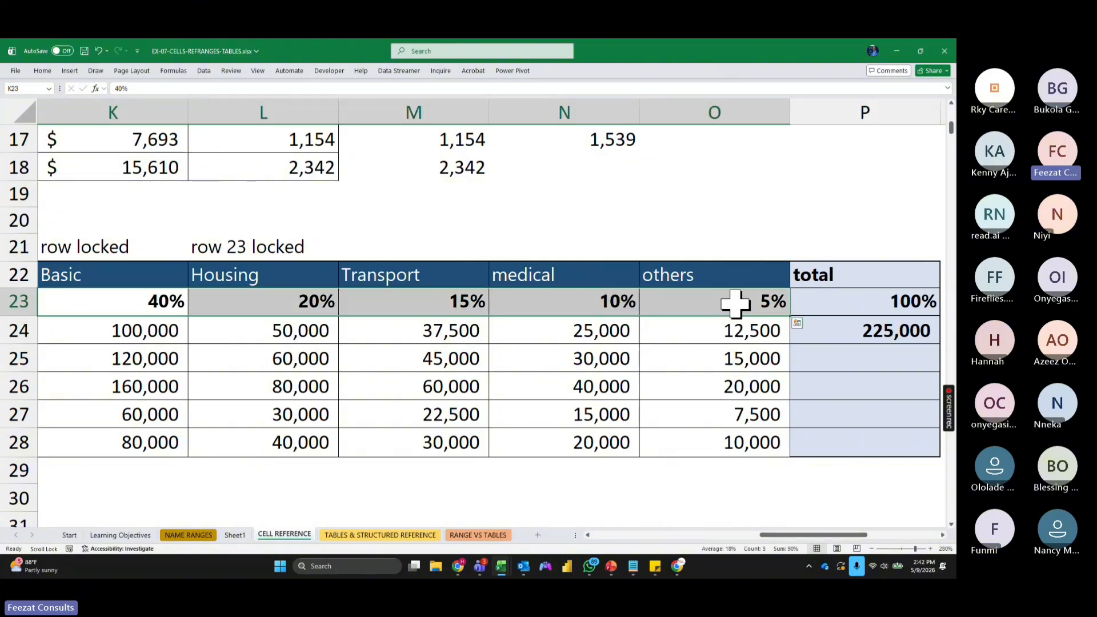
# Step: Set the medical percentage in N23 to 20% and check the total in P24
pyautogui.doubleClick(623, 301)
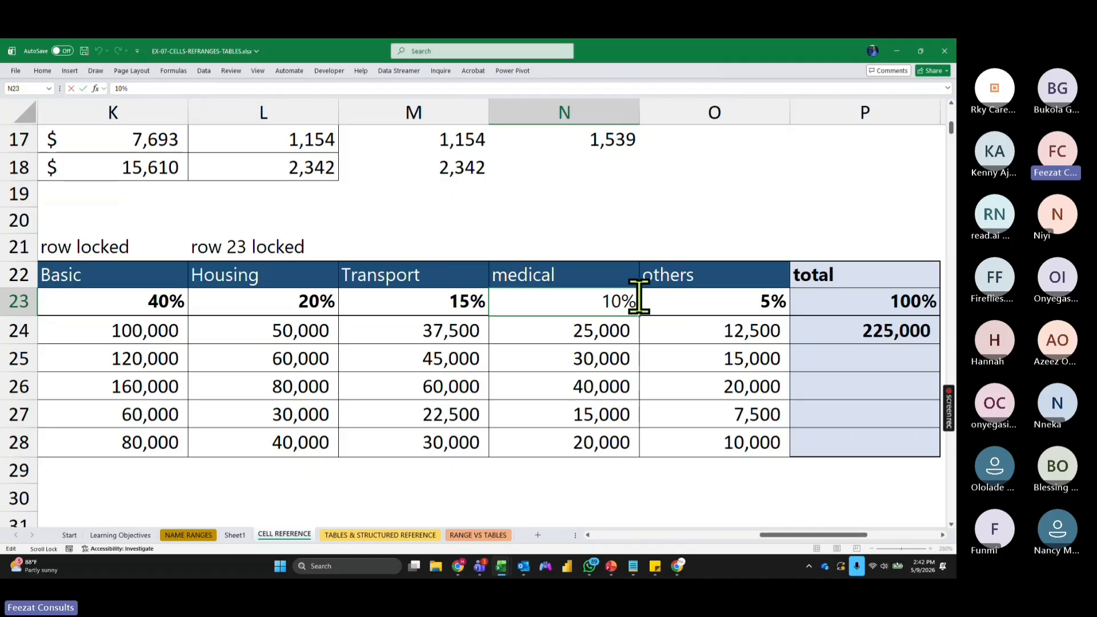
pyautogui.press('Return')
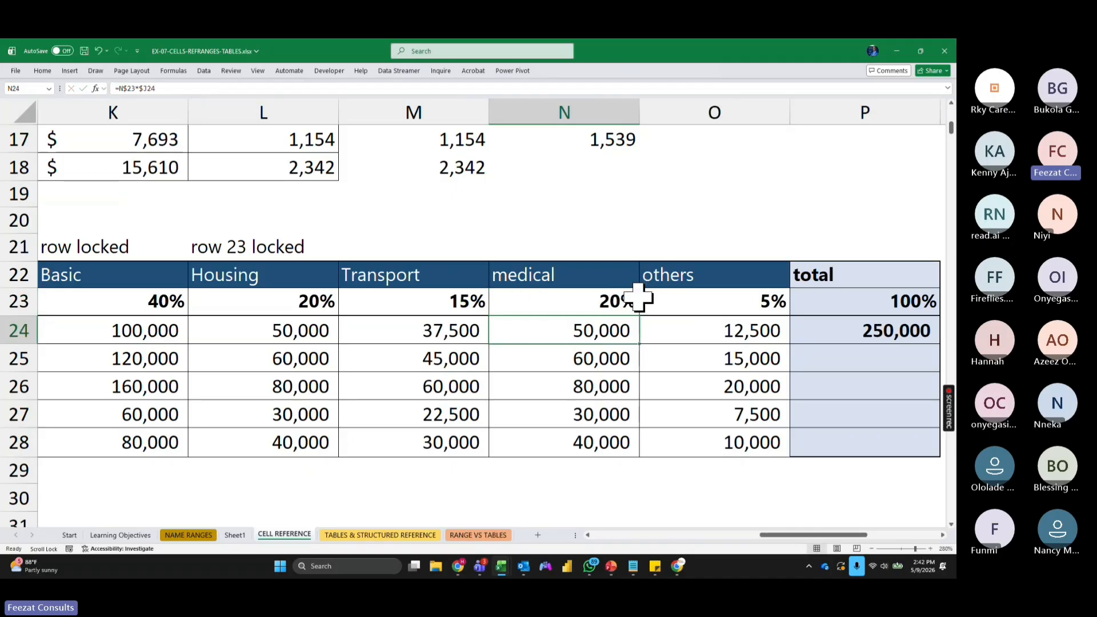
pyautogui.click(883, 323)
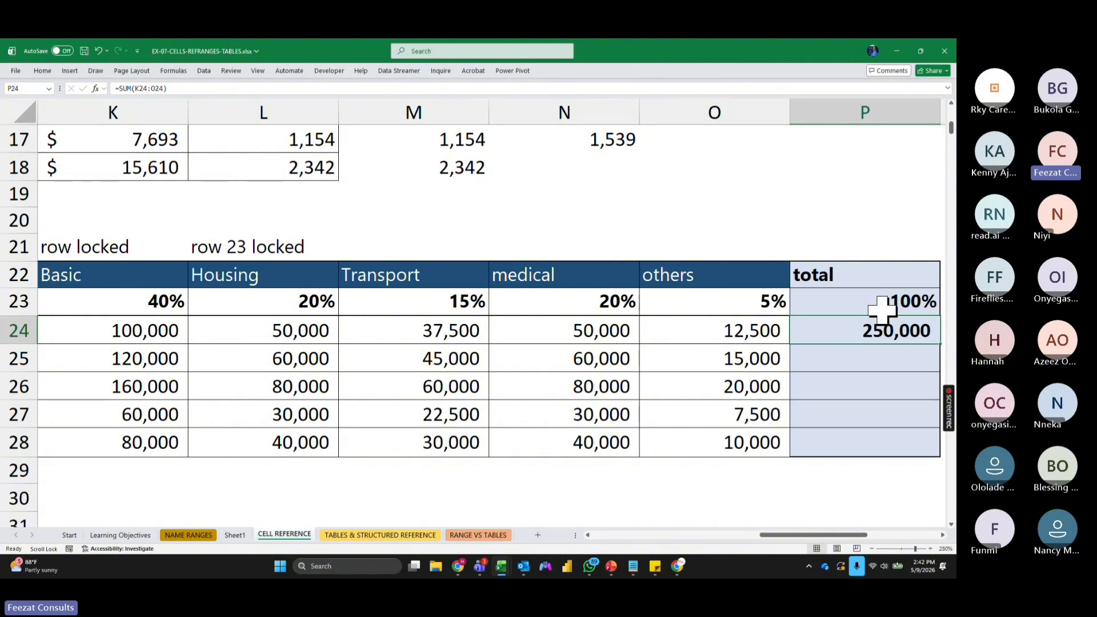
# Step: Try to replace the typed total percentage in P23 with =SUM(K23:P23)
pyautogui.click(920, 302)
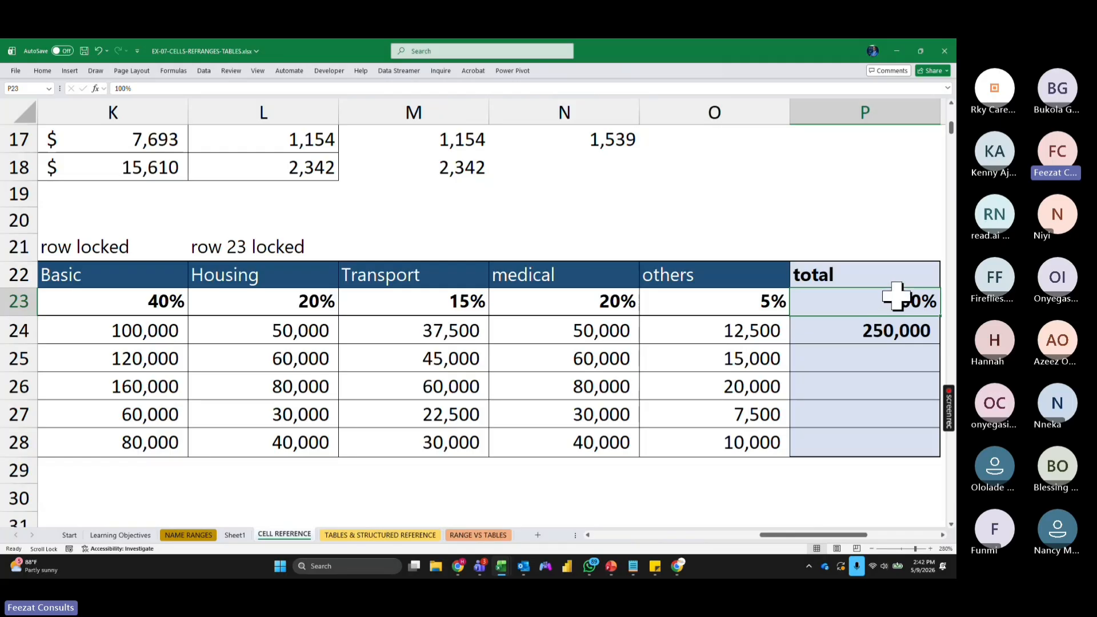
pyautogui.write('=sum(')
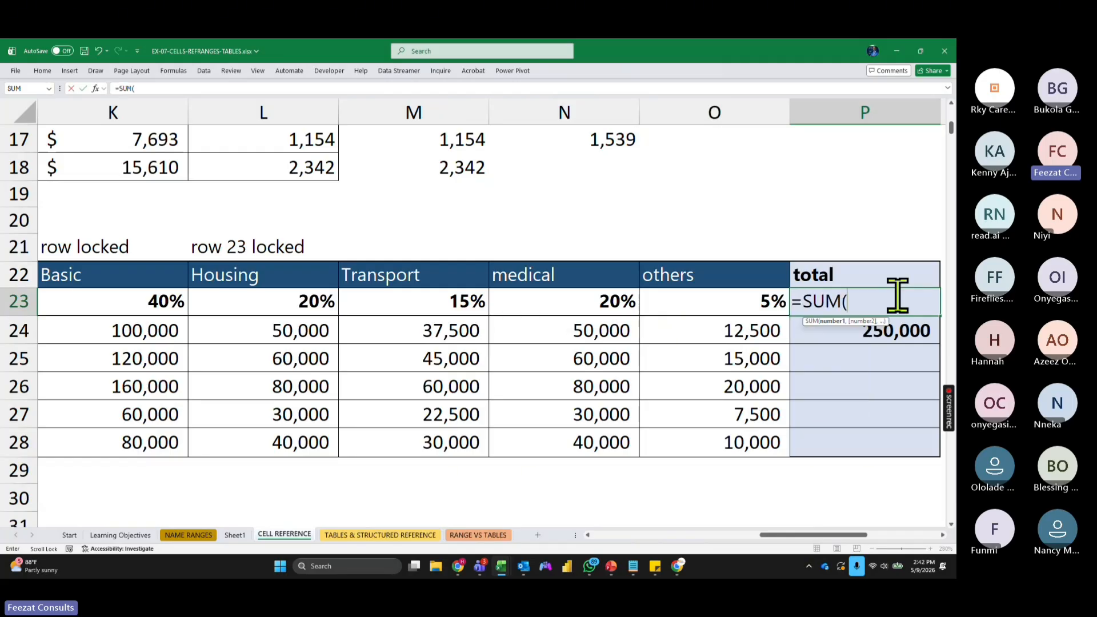
pyautogui.click(748, 536)
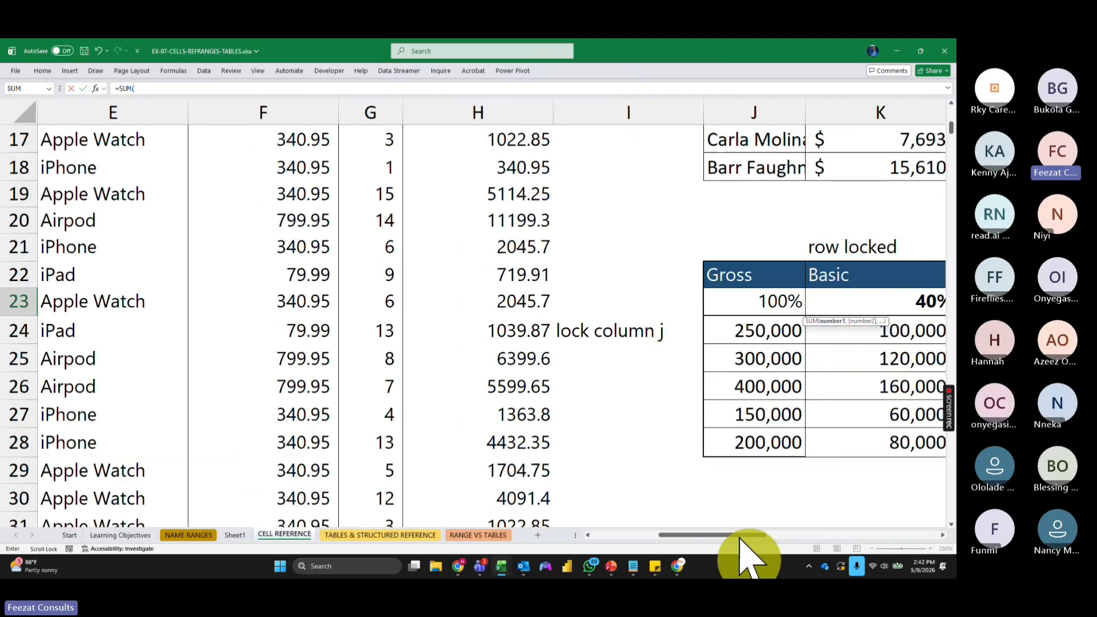
pyautogui.moveTo(742, 535); pyautogui.dragTo(771, 550)
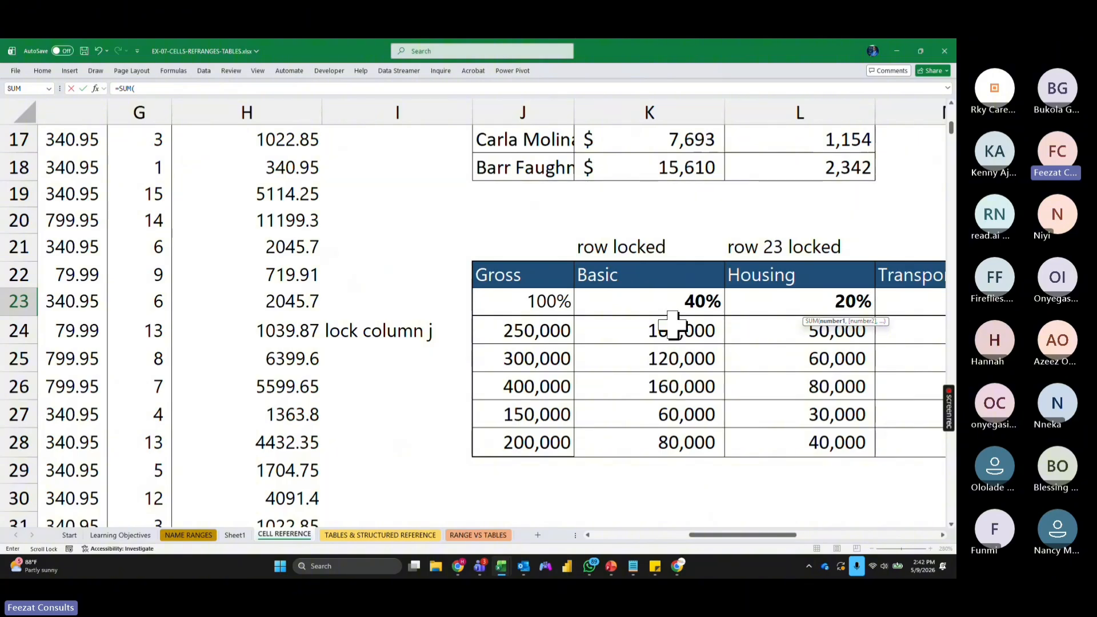
pyautogui.click(641, 307)
pyautogui.hotkey('ctrl', 'shift', 'Right')
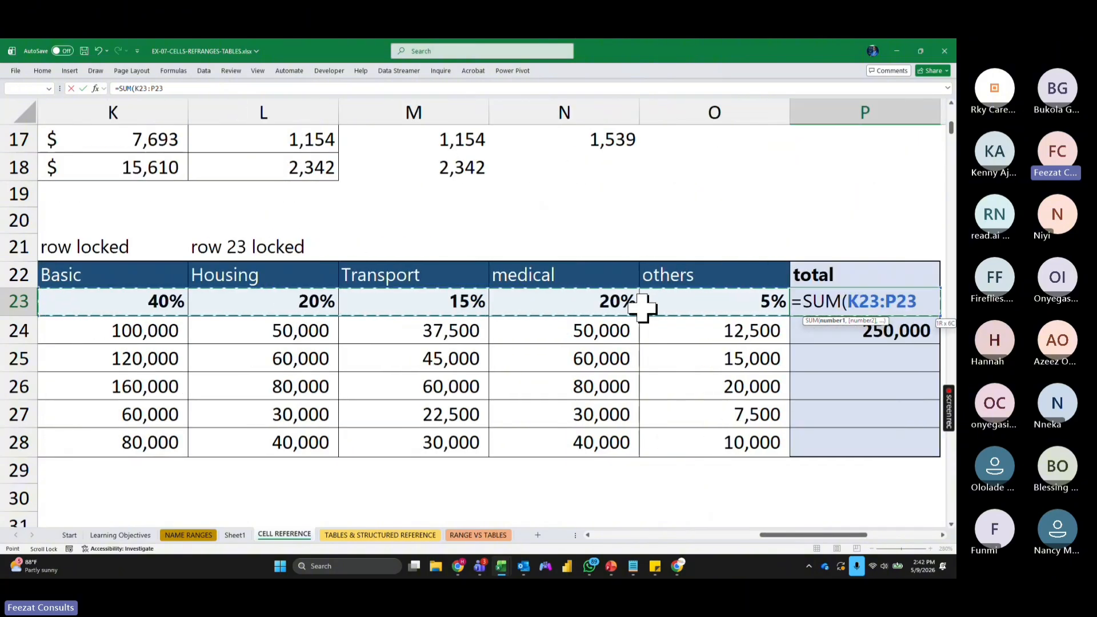
pyautogui.press('Return')
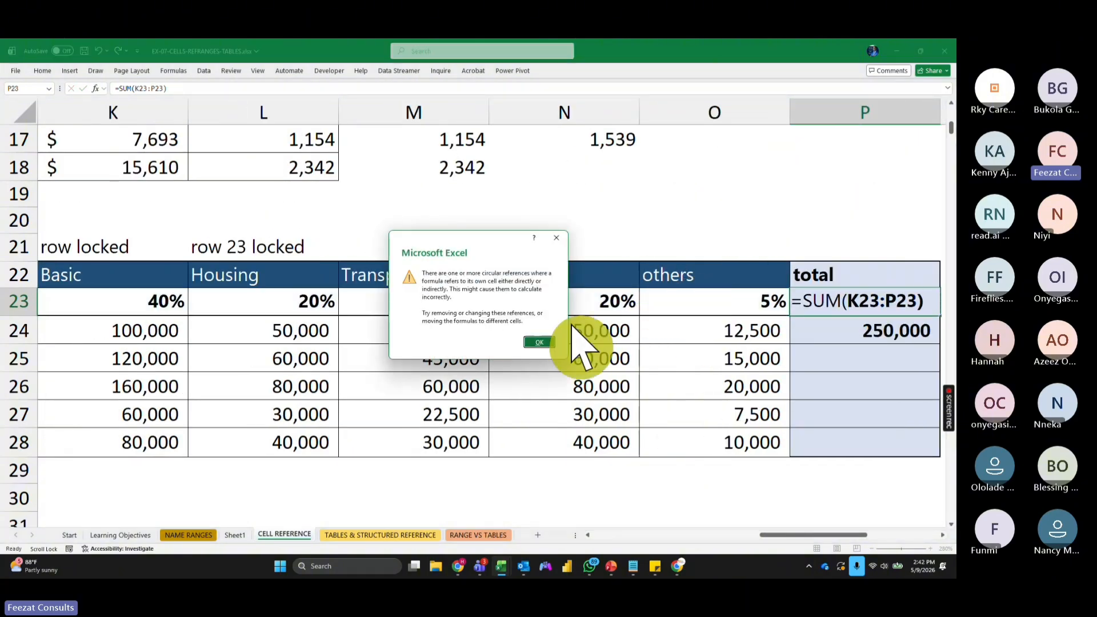
pyautogui.click(539, 342)
# Step: Enter =SUM(K23:O23) in P23 to total the allowance percentages
pyautogui.click(868, 301)
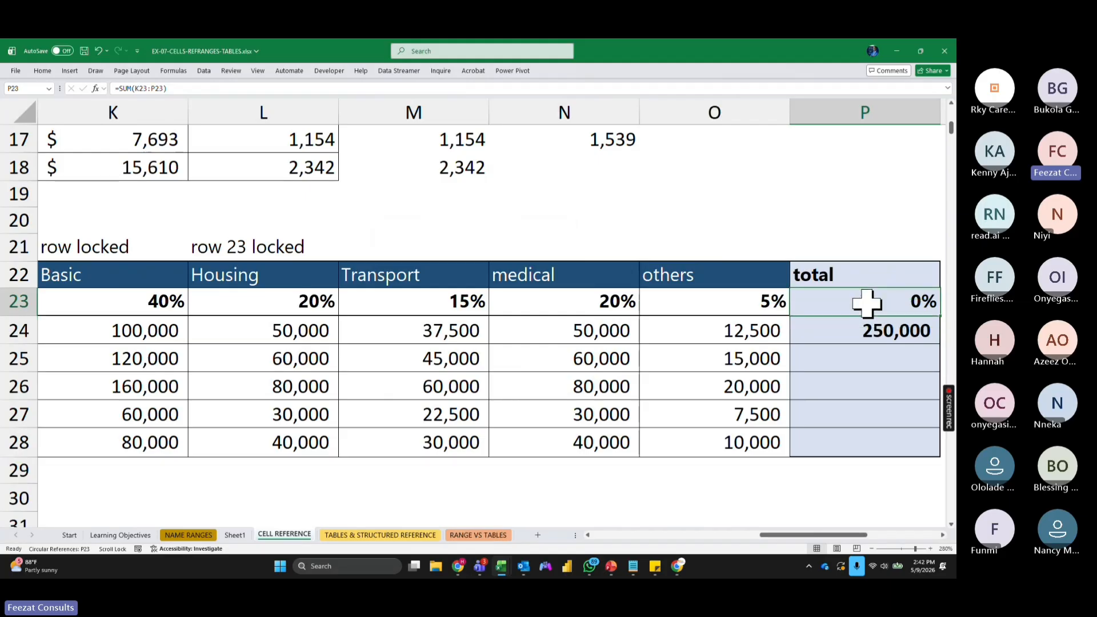
pyautogui.write('=sum')
pyautogui.press('Tab')
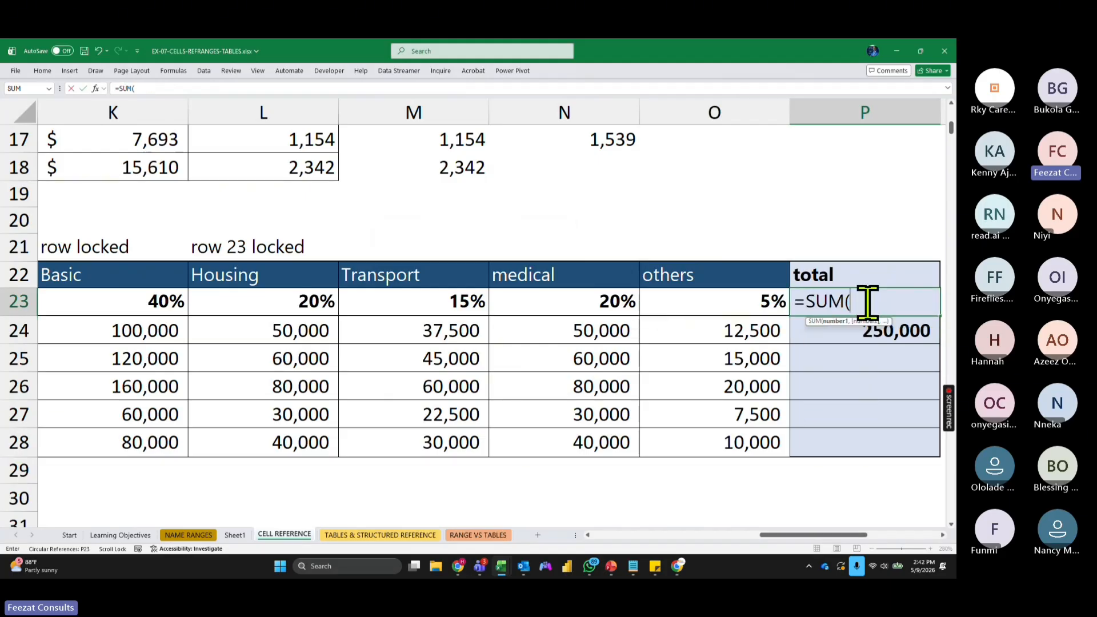
pyautogui.moveTo(724, 308); pyautogui.dragTo(541, 308)
pyautogui.press('Return')
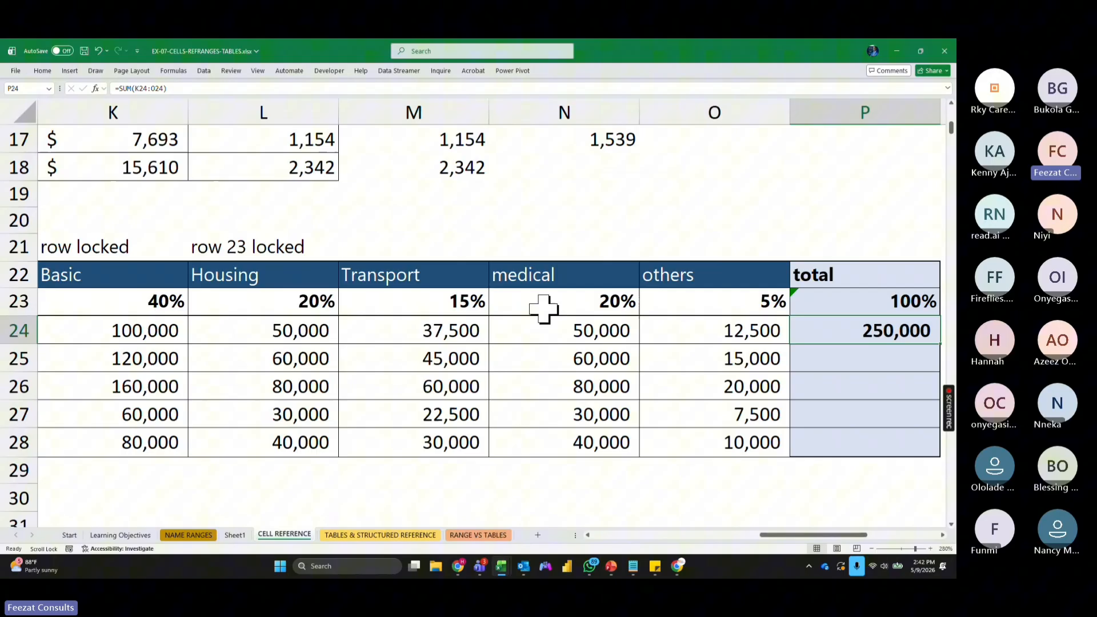
pyautogui.click(836, 295)
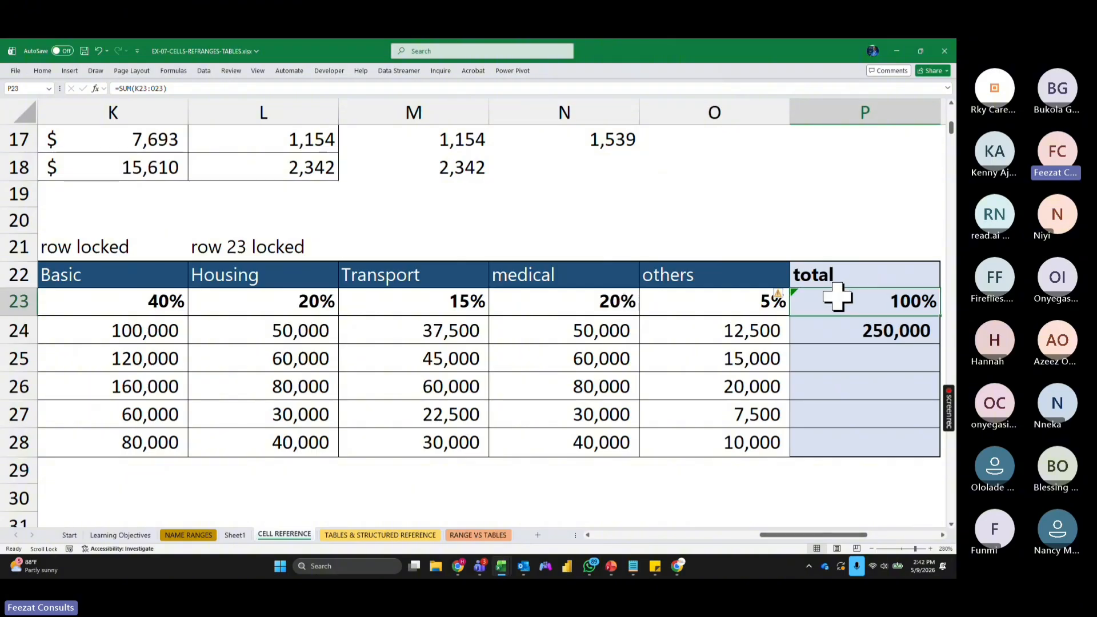
# Step: Fill the total formula from P24 down the total column
pyautogui.click(852, 330)
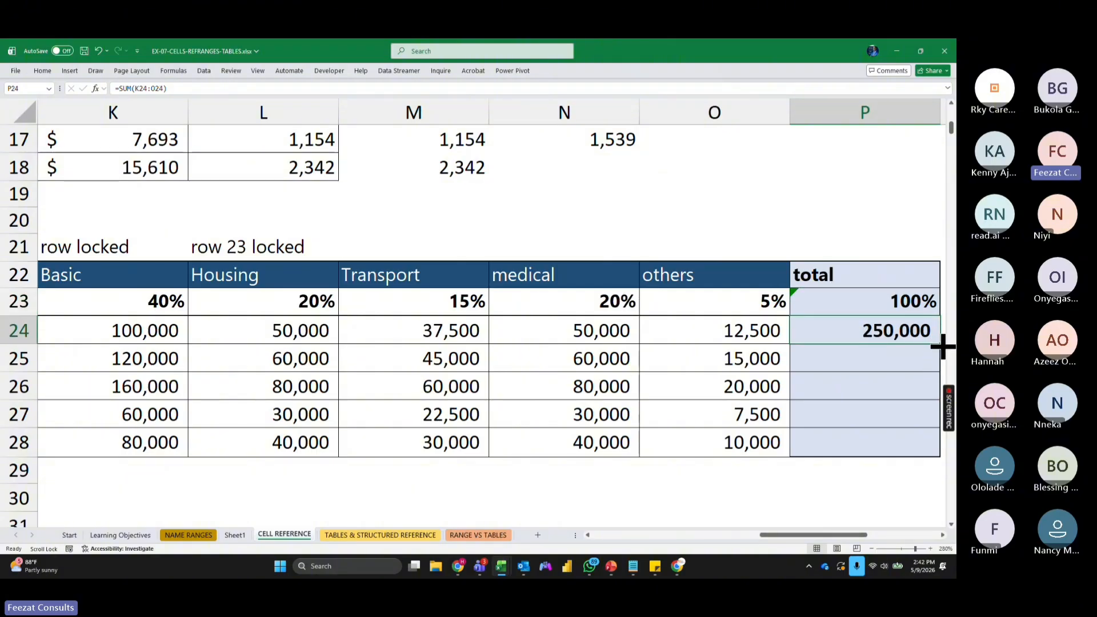
pyautogui.doubleClick(940, 342)
pyautogui.click(905, 371)
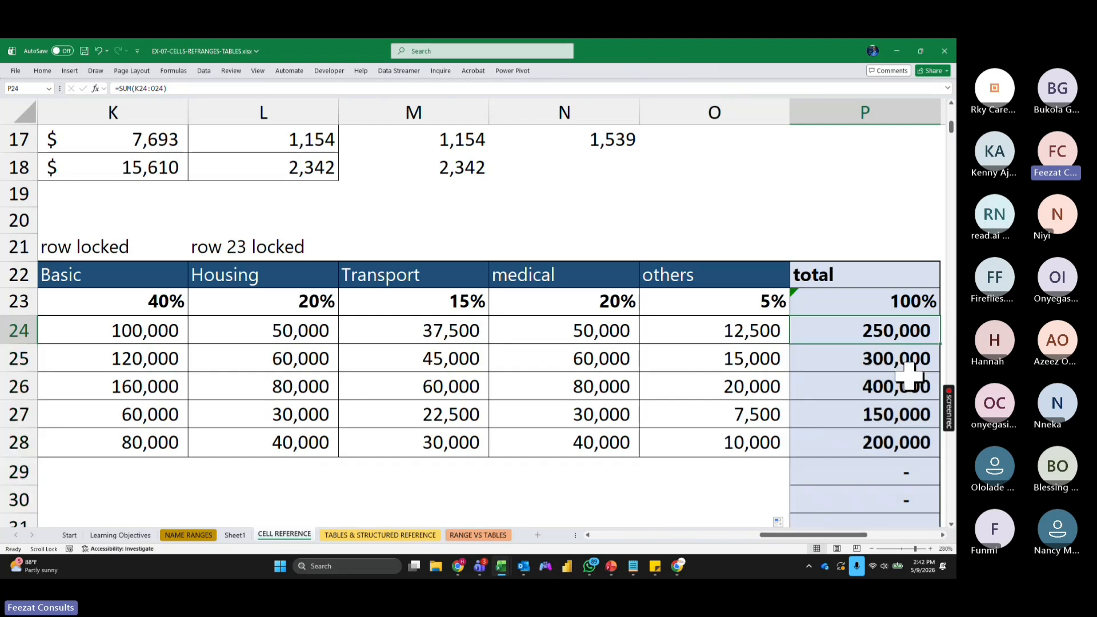
# Step: Make the gross pay amounts in J24:J28 bold
pyautogui.click(133, 336)
pyautogui.moveTo(132, 335); pyautogui.dragTo(135, 361)
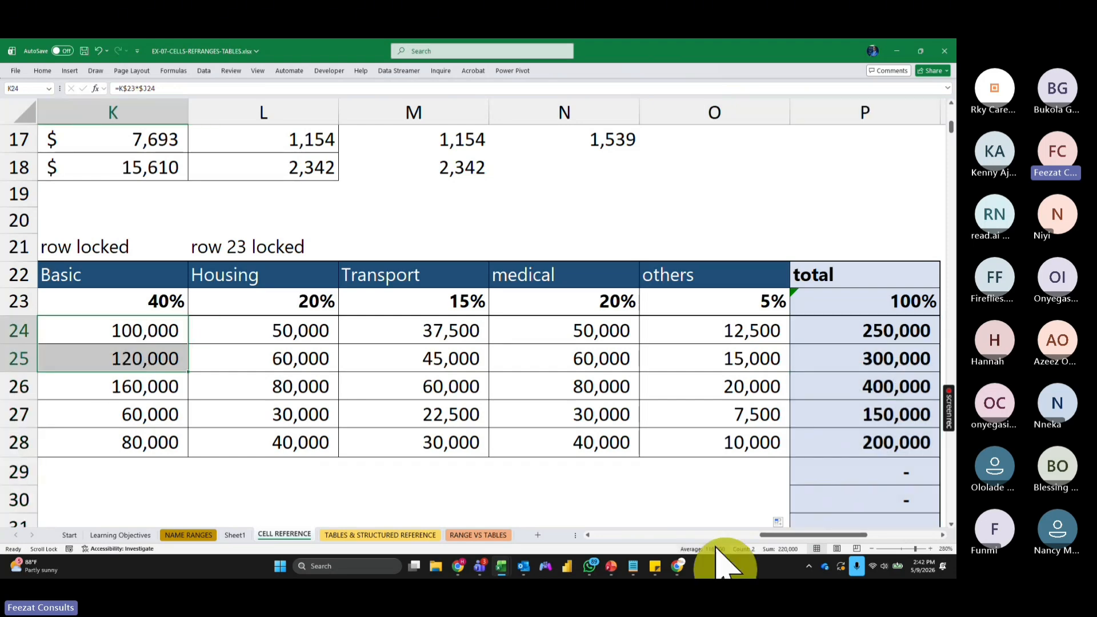
pyautogui.hscroll(-1, 594, 480)
pyautogui.scroll(-4, 595, 478)
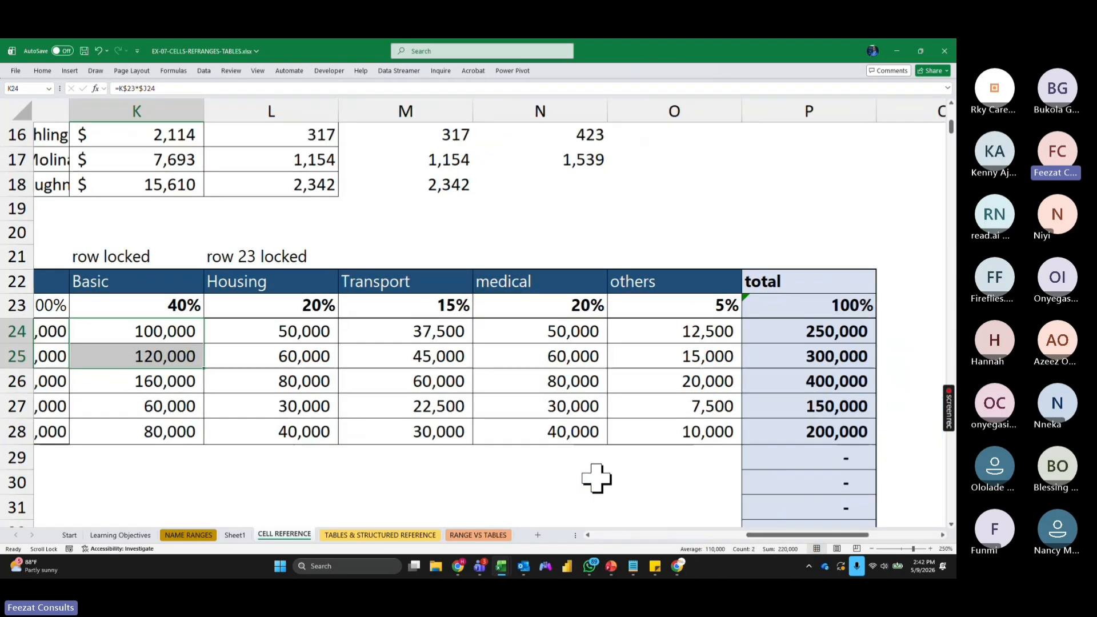
pyautogui.hscroll(-2, 595, 478)
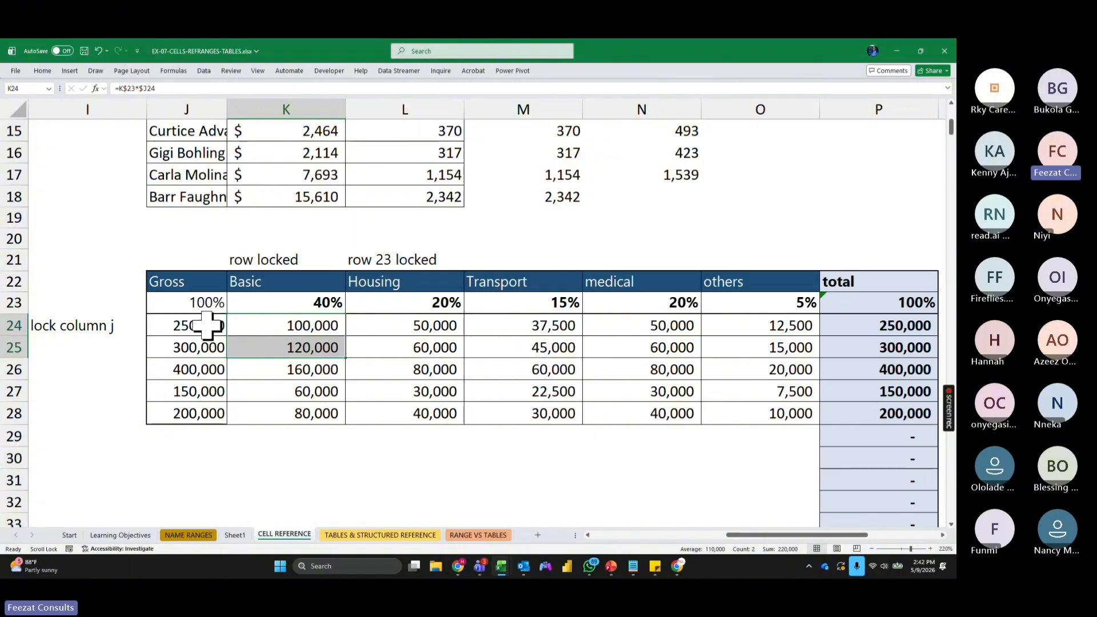
pyautogui.moveTo(213, 323); pyautogui.dragTo(215, 411)
pyautogui.hotkey('ctrl', 'b')
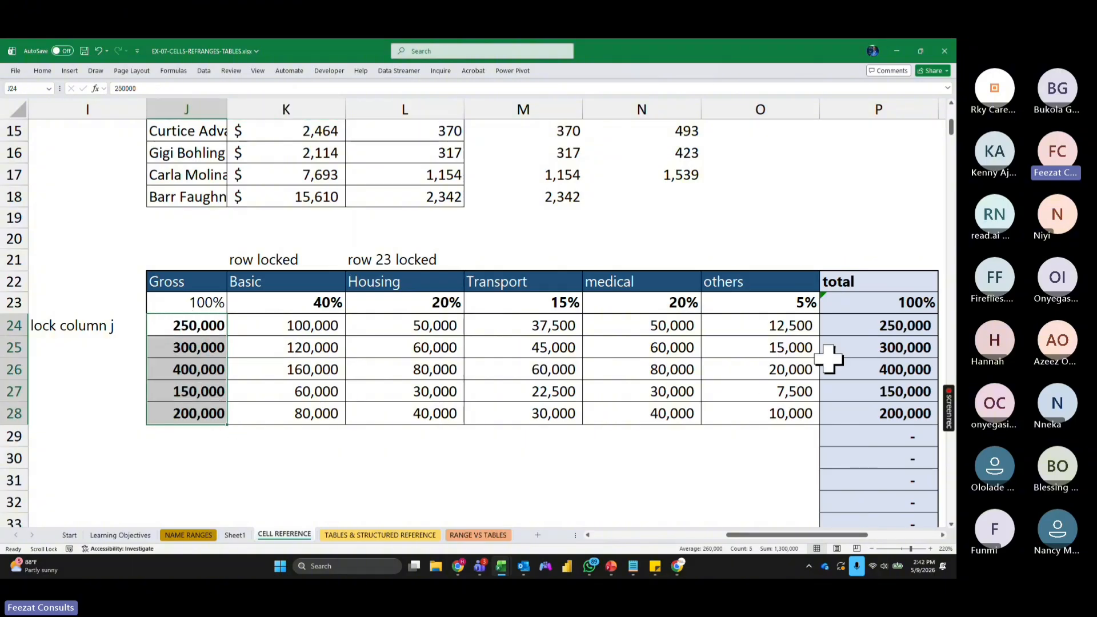
# Step: Compare the totals in P24:P28 with the gross pay amounts in column J
pyautogui.moveTo(862, 320); pyautogui.dragTo(871, 424)
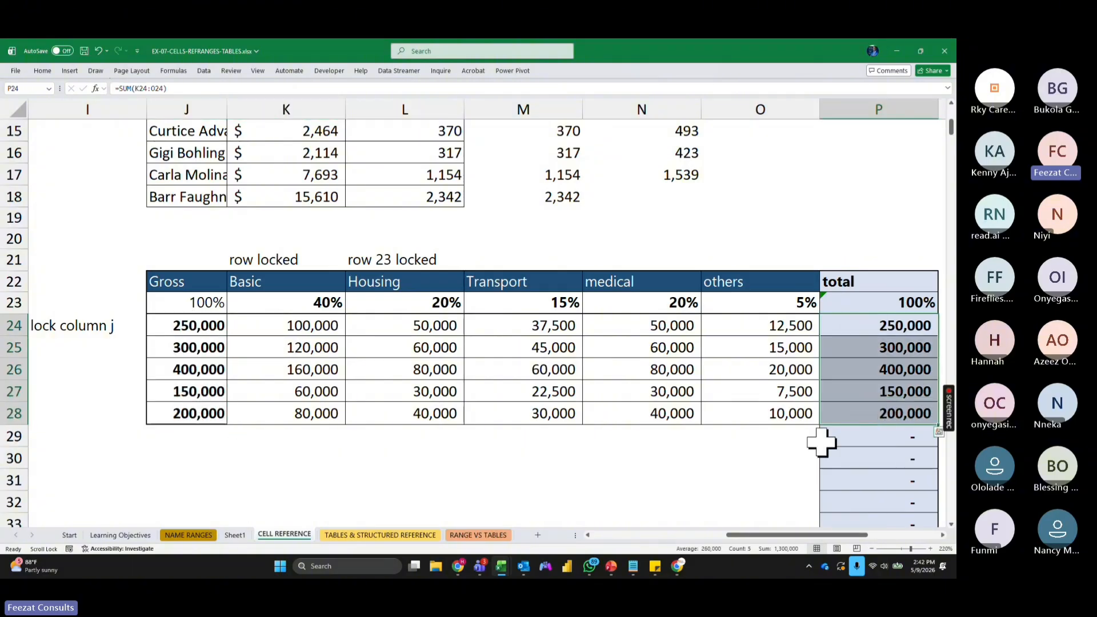
pyautogui.click(786, 453)
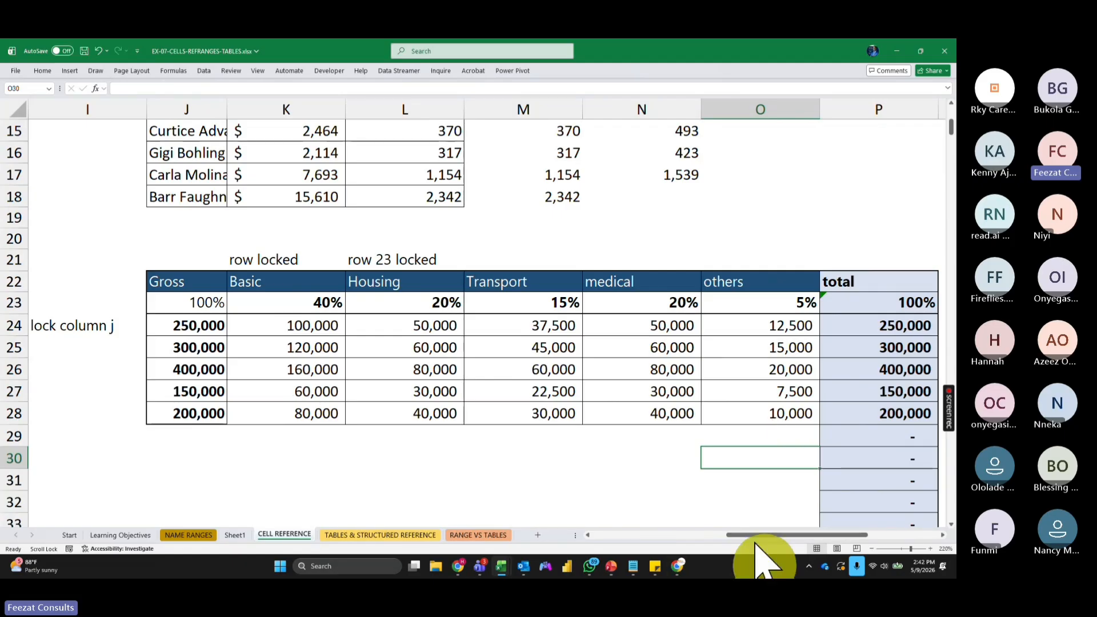
pyautogui.moveTo(755, 542); pyautogui.dragTo(768, 539)
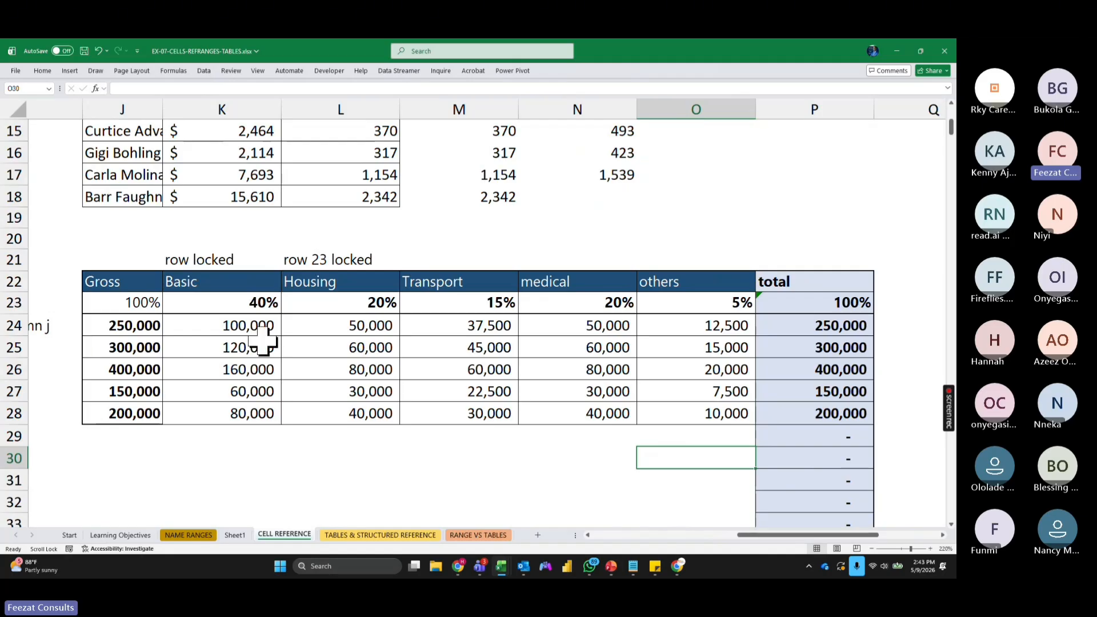
# Step: Clear the allowance formulas in K24:O28 from the Basic to others columns
pyautogui.moveTo(260, 330); pyautogui.dragTo(709, 407)
pyautogui.press('Delete')
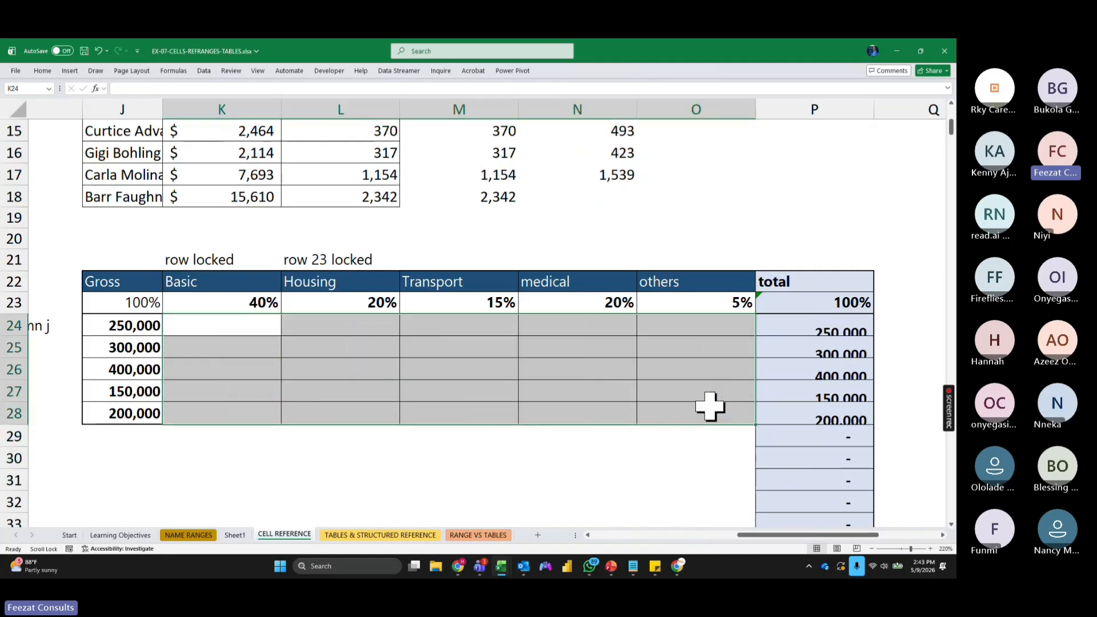
pyautogui.keyDown('ctrl'); pyautogui.scroll(1, 615, 456); pyautogui.keyUp('ctrl')
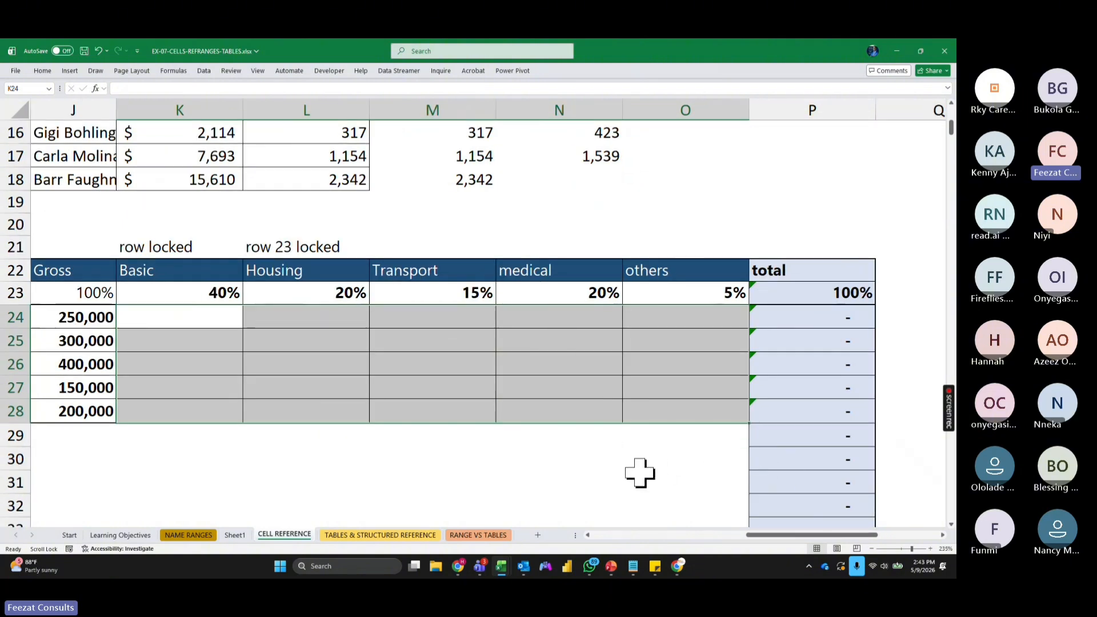
# Step: Fill the allowance range K24:O28 in one entry with the formula =K$23*$J24
pyautogui.scroll(1, 642, 471)
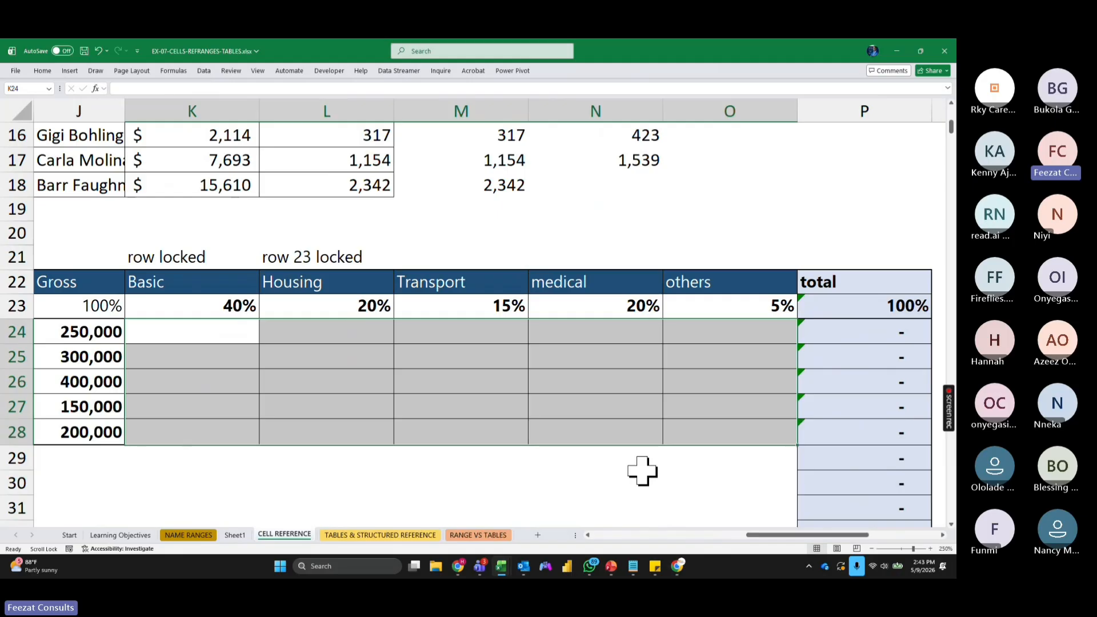
pyautogui.moveTo(749, 536); pyautogui.dragTo(746, 536)
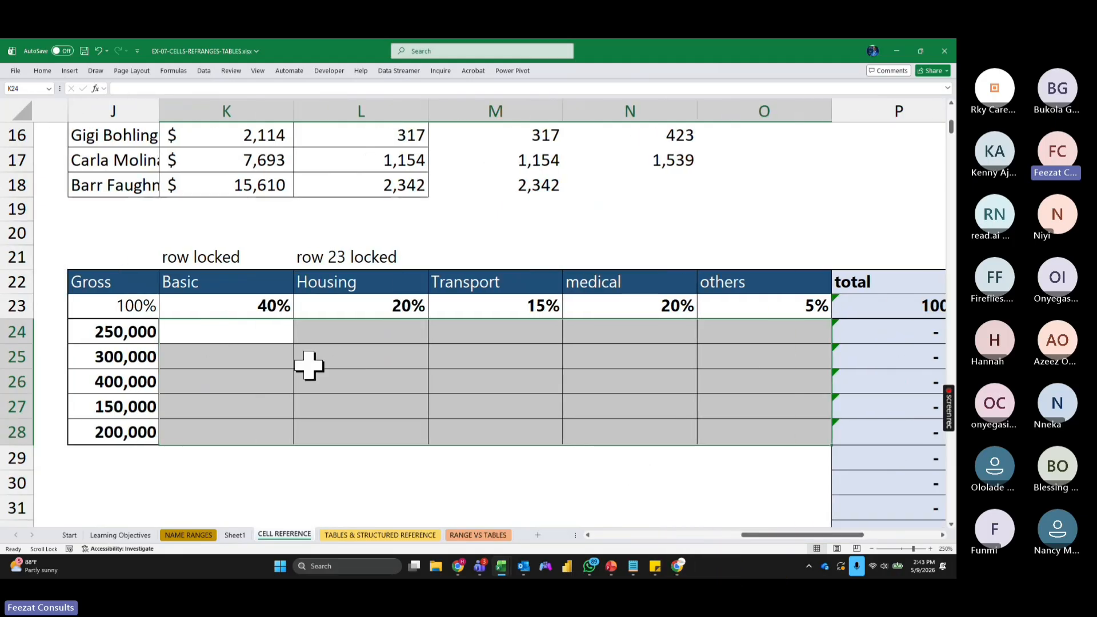
pyautogui.write('=')
pyautogui.click(211, 305)
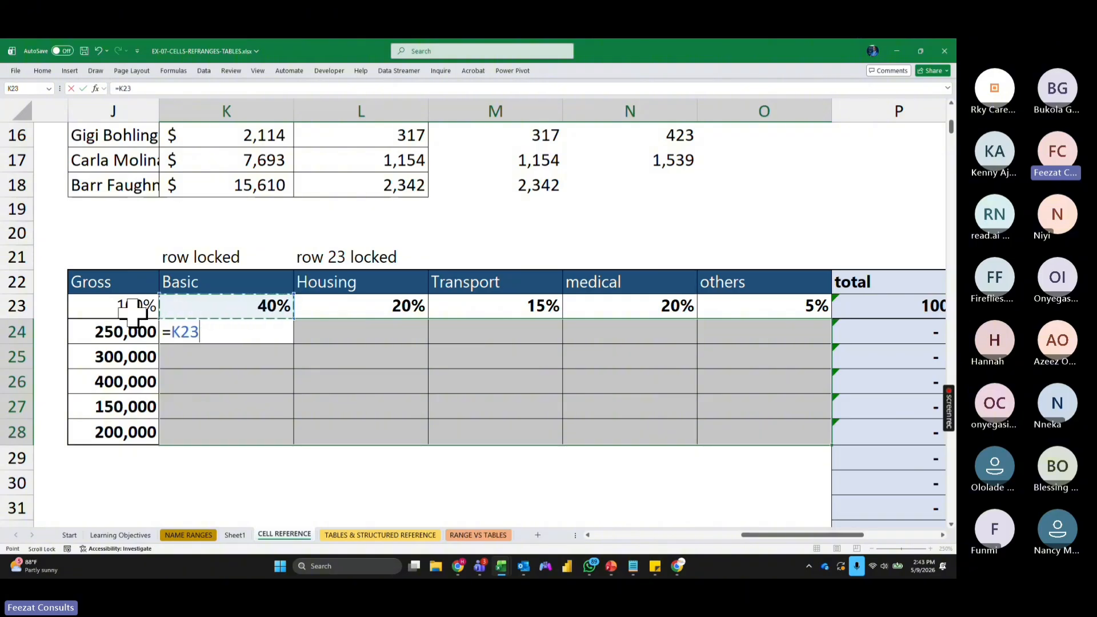
pyautogui.press('F4')
pyautogui.press('F4')
pyautogui.write('*')
pyautogui.click(131, 332)
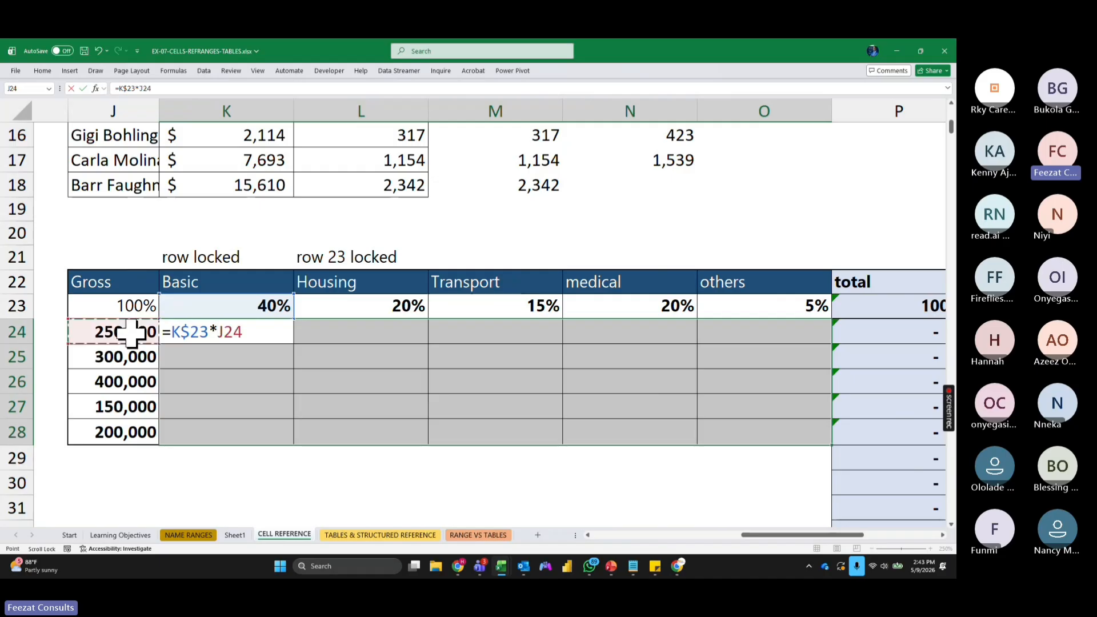
pyautogui.press('F4')
pyautogui.press('F4')
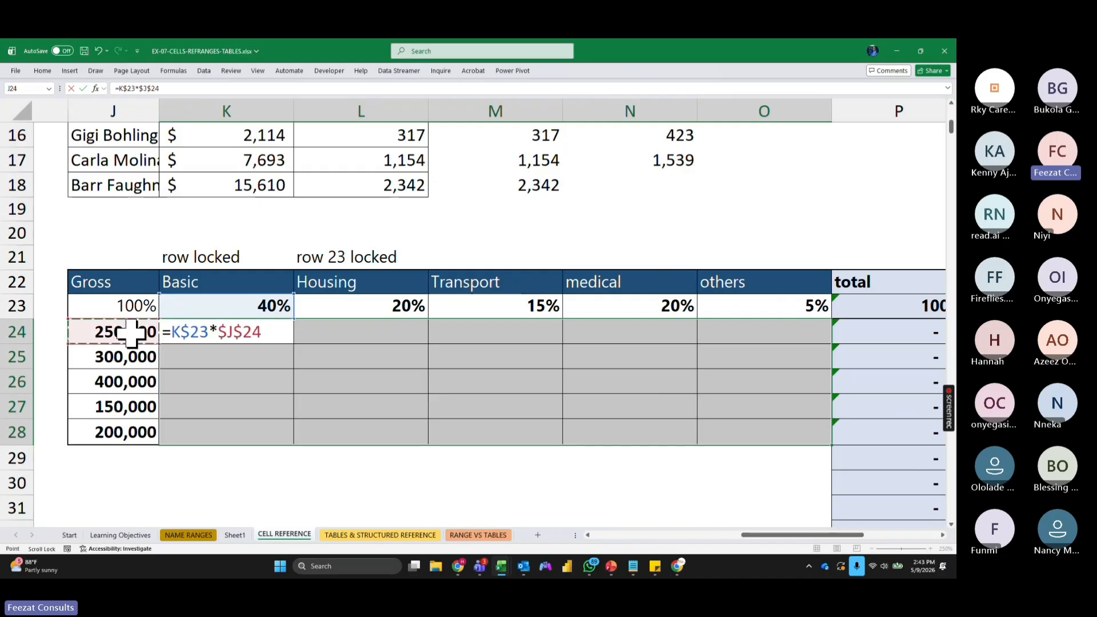
pyautogui.press('F4')
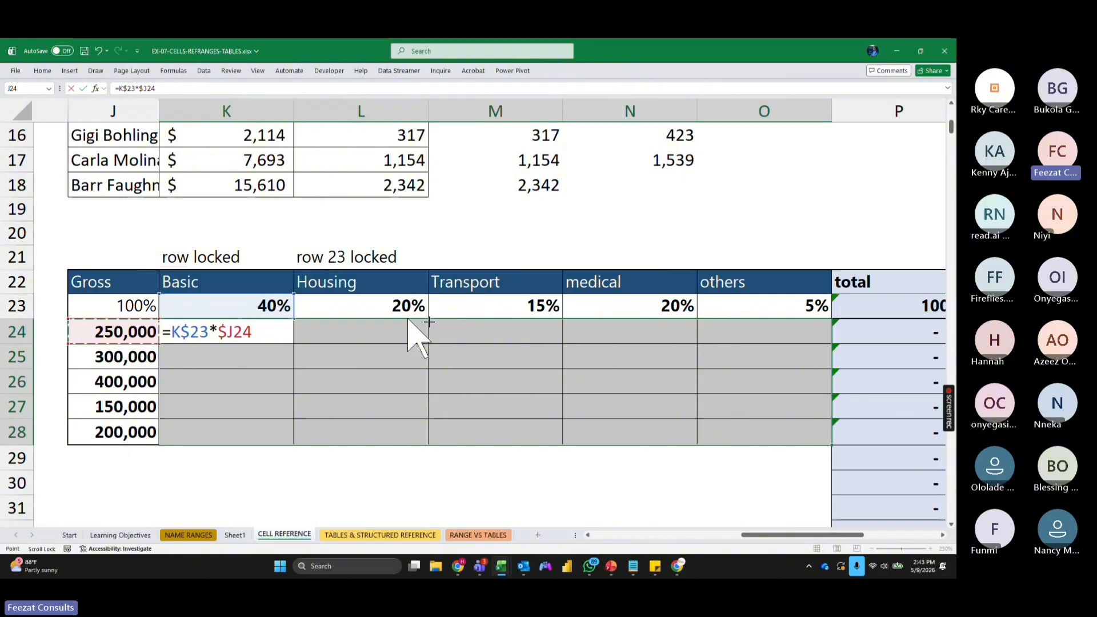
pyautogui.hotkey('ctrl', 'Return')
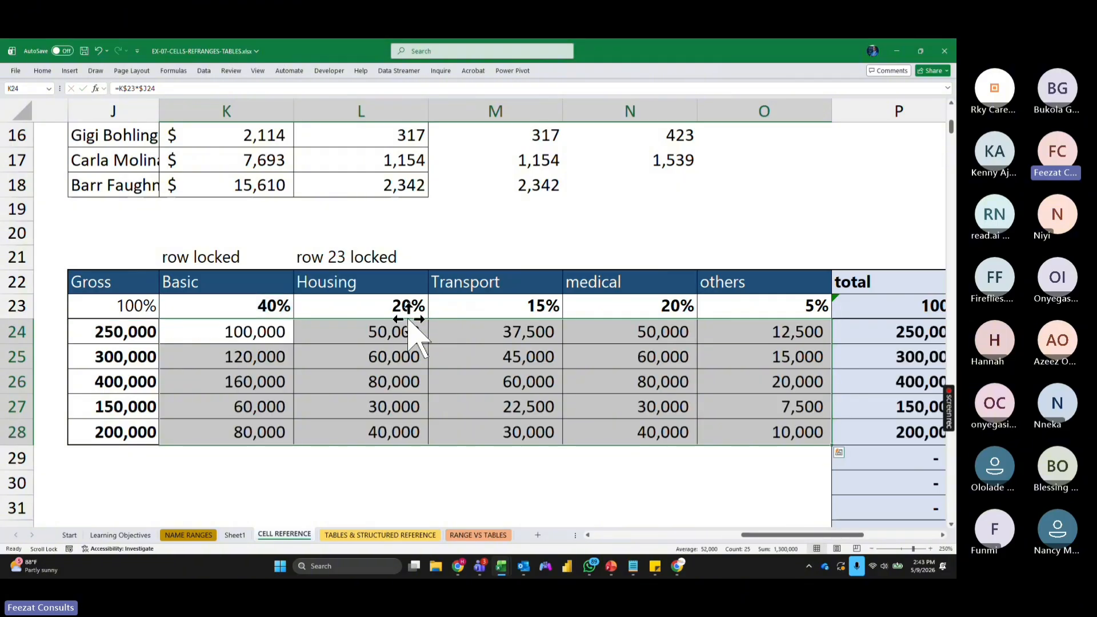
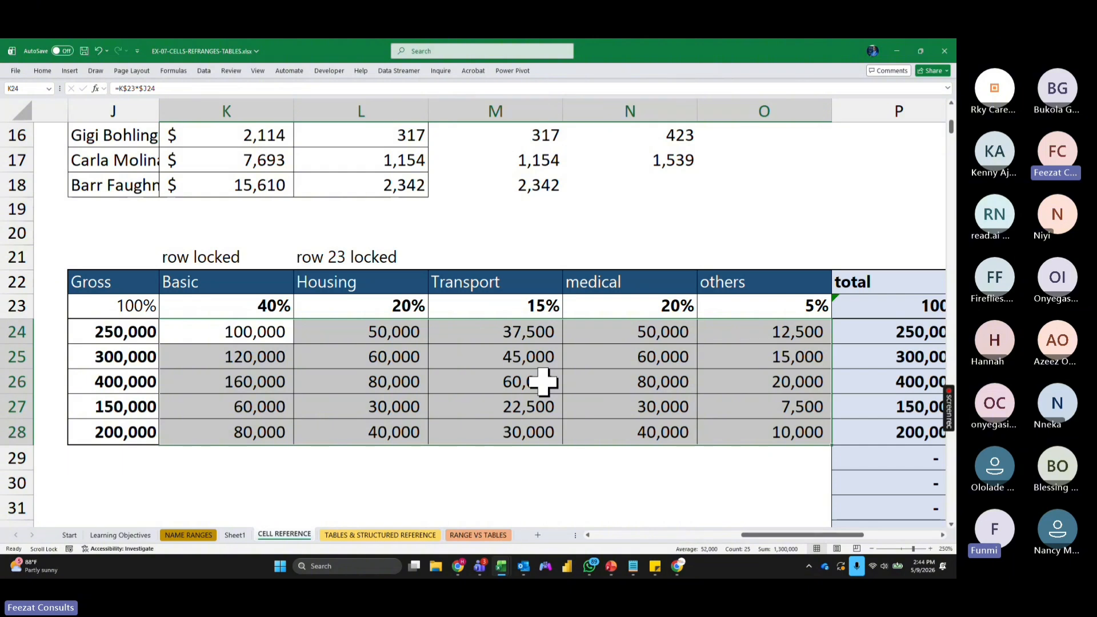
# Step: Clear the allowance formulas in K24:O28 and deselect the range
pyautogui.press('Delete')
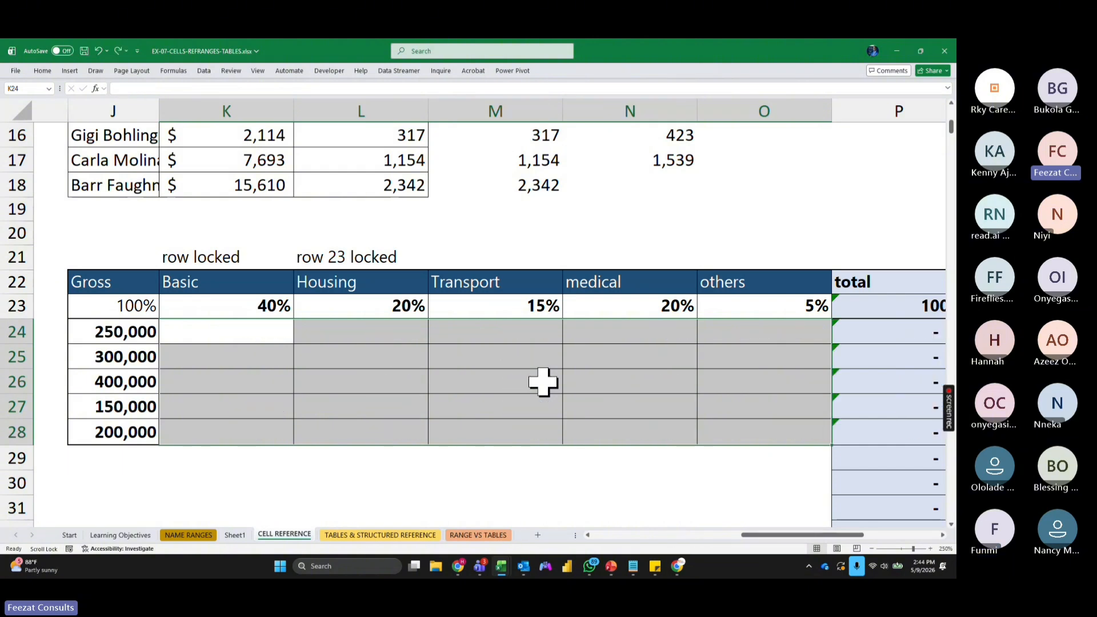
pyautogui.click(508, 482)
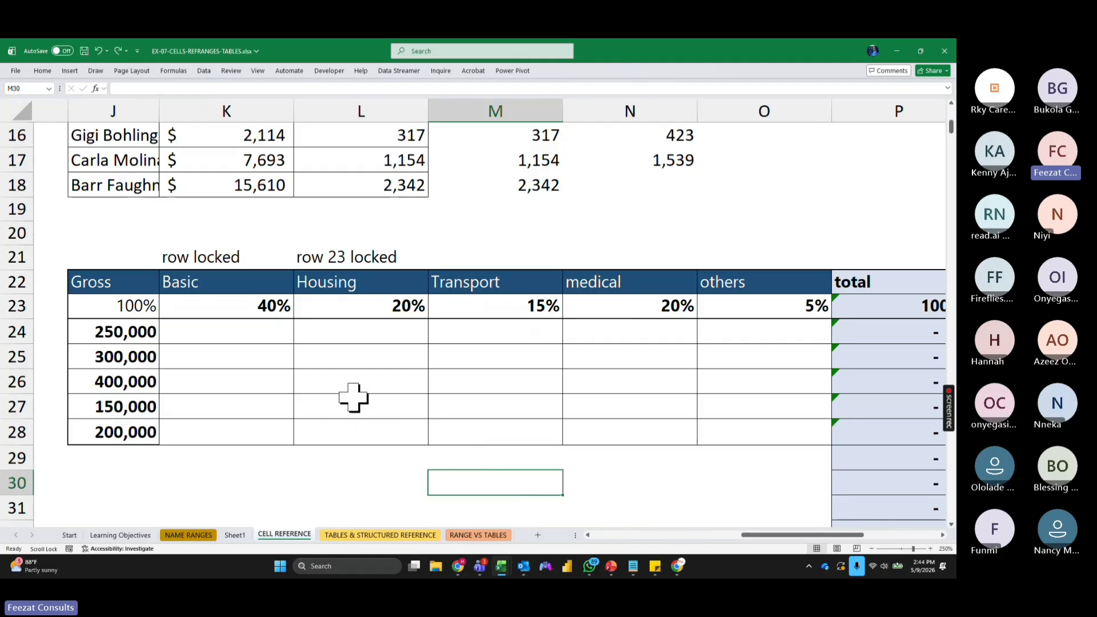
pyautogui.click(230, 334)
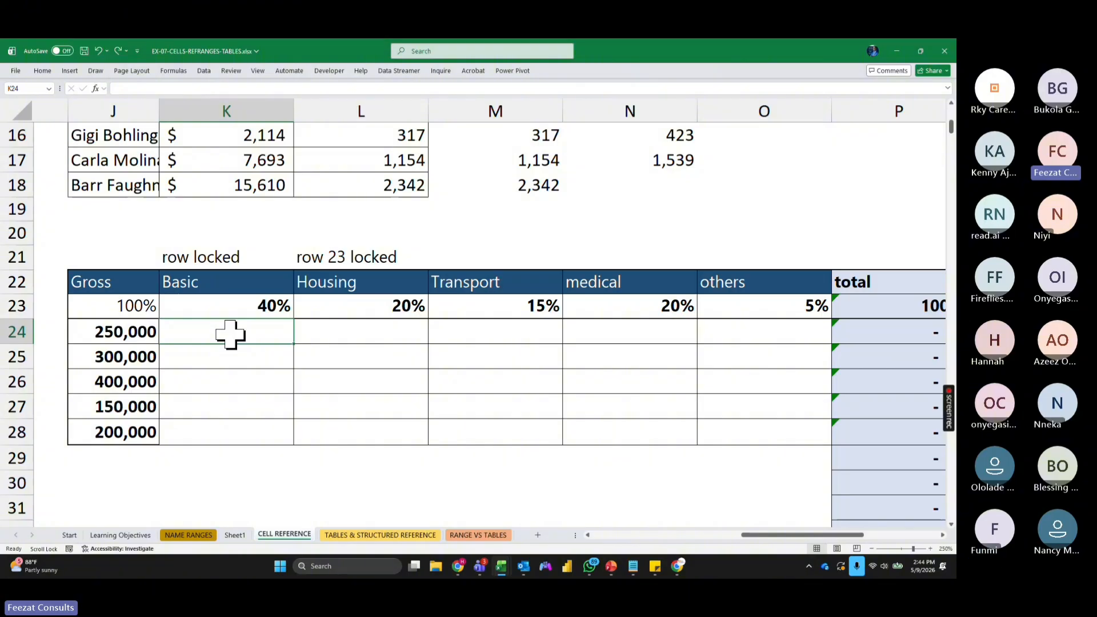
pyautogui.click(314, 426)
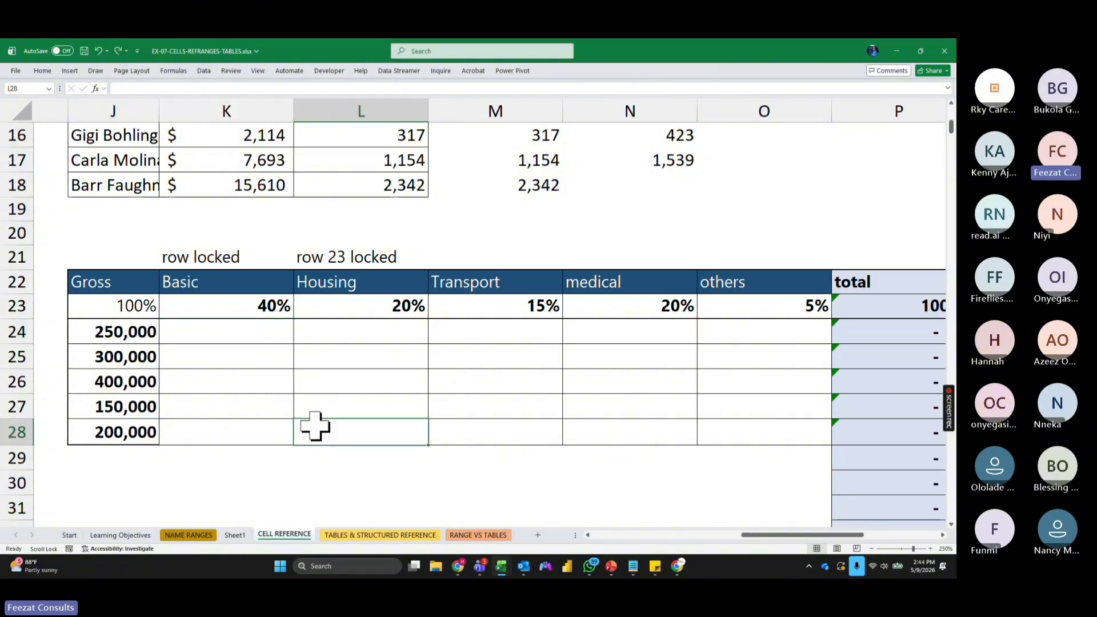
# Step: Enter =K$23*$J24 across all of K24:O28 at once, locking row 23 for the percentages and column J for the gross pay
pyautogui.moveTo(195, 332); pyautogui.dragTo(765, 434)
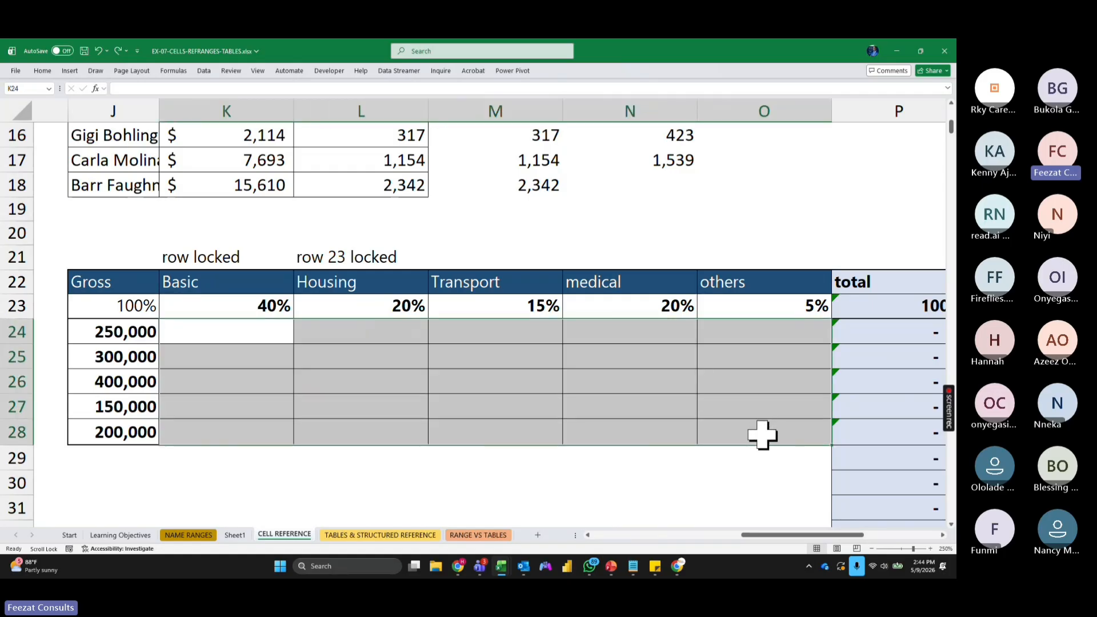
pyautogui.write('=')
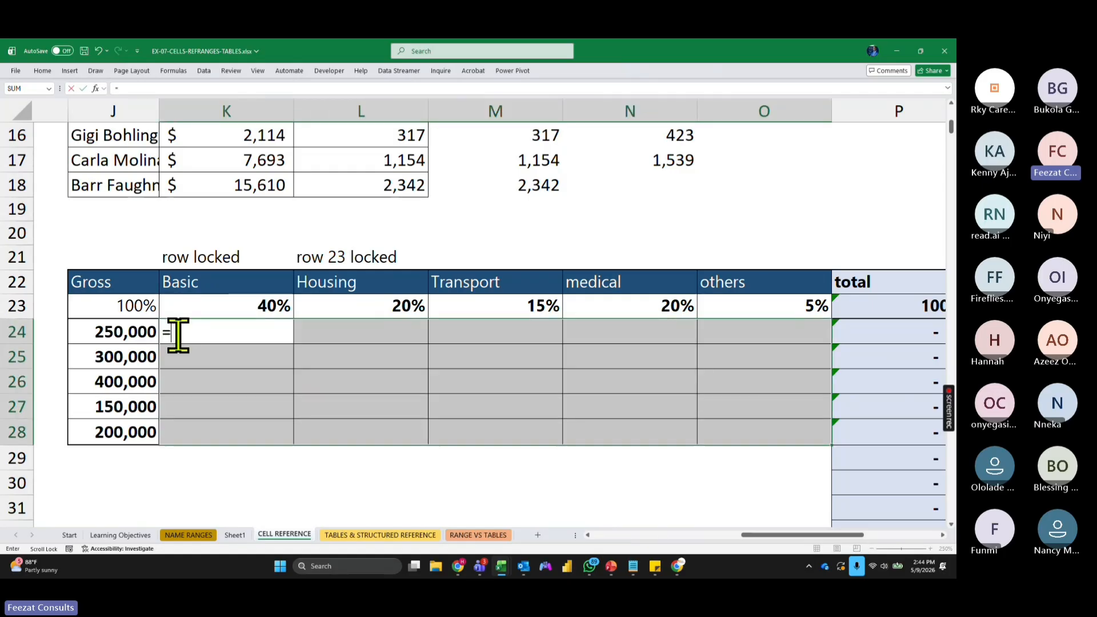
pyautogui.click(224, 307)
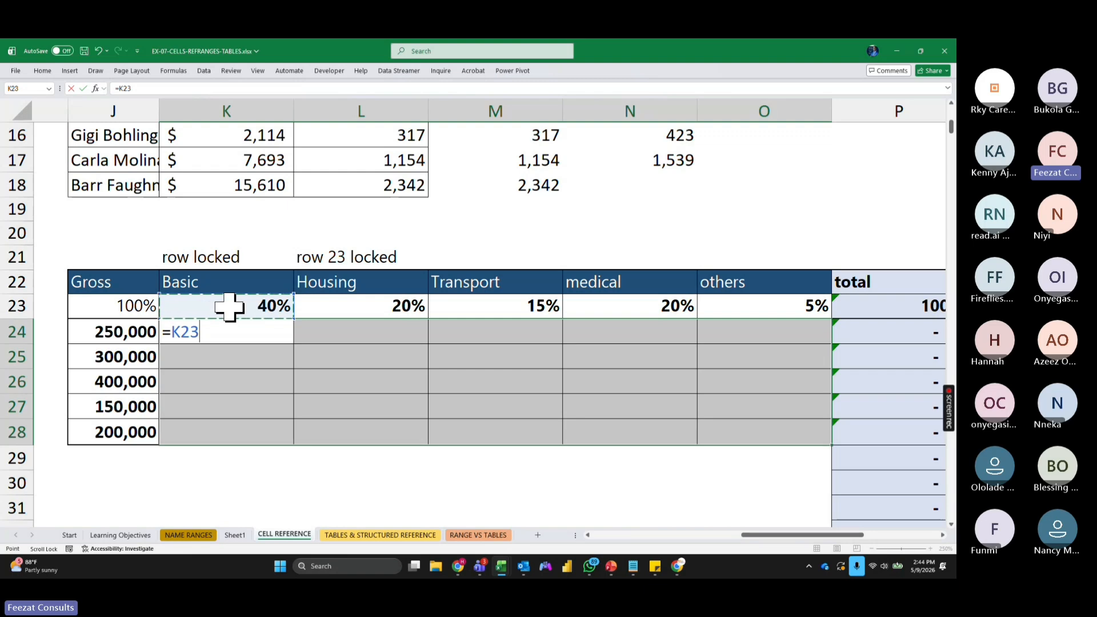
pyautogui.press('F4')
pyautogui.press('F4')
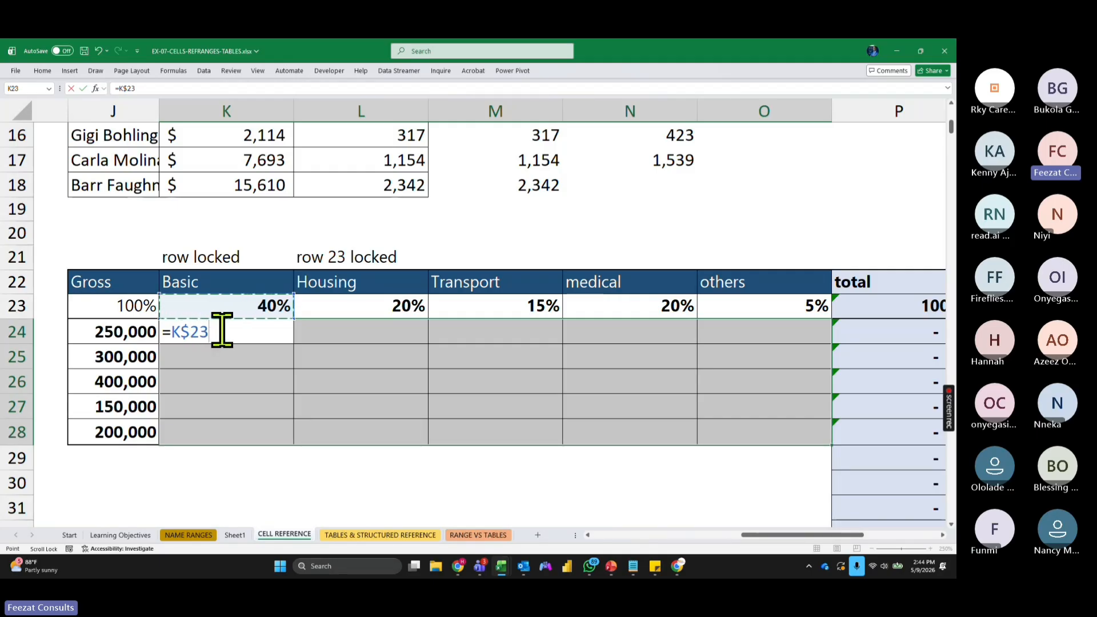
pyautogui.write('*')
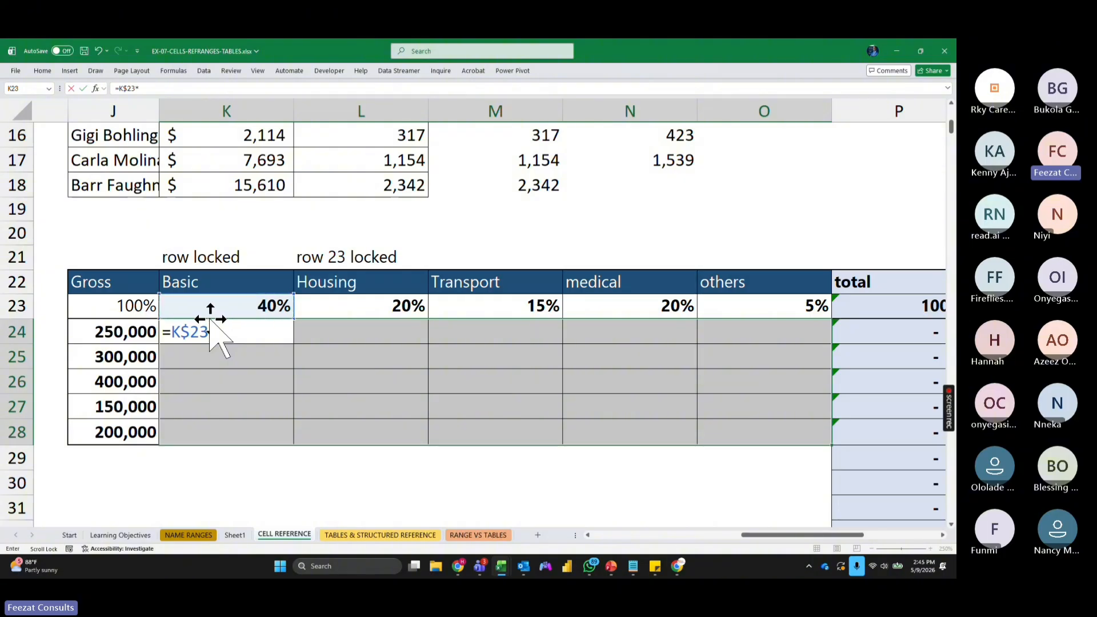
pyautogui.click(126, 334)
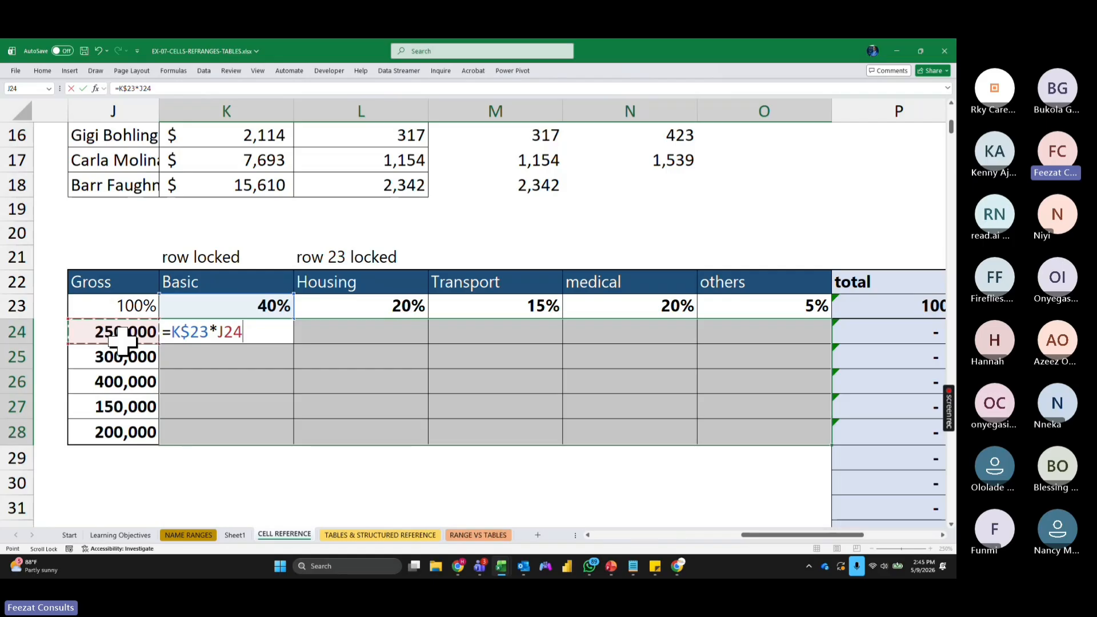
pyautogui.press('F4')
pyautogui.press('F4')
pyautogui.press('F4')
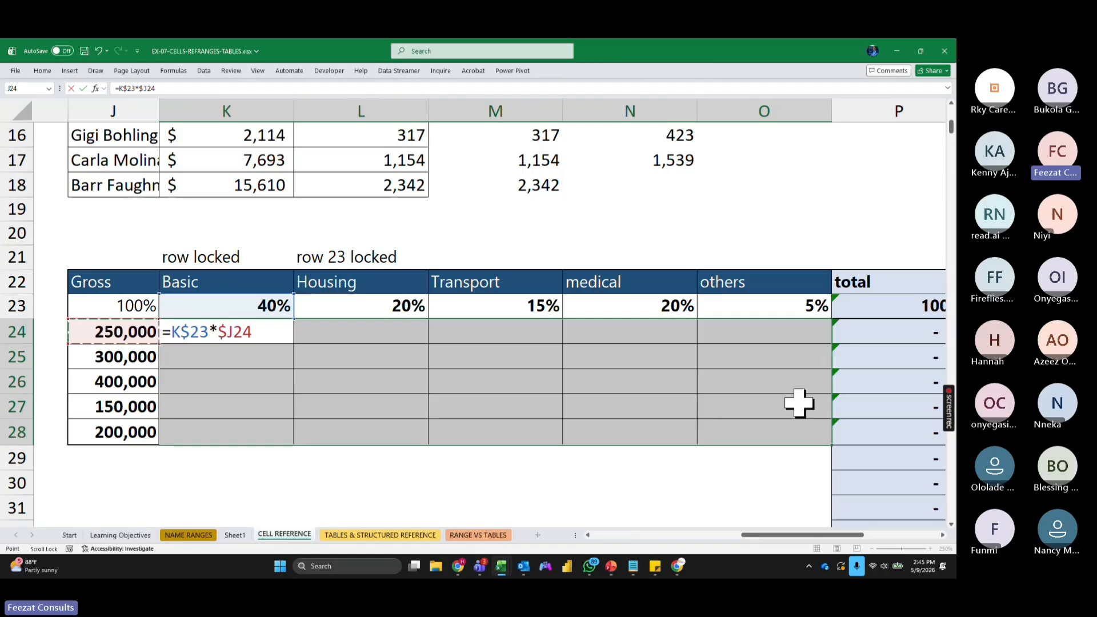
pyautogui.press('Return')
pyautogui.hotkey('ctrl', 'Return')
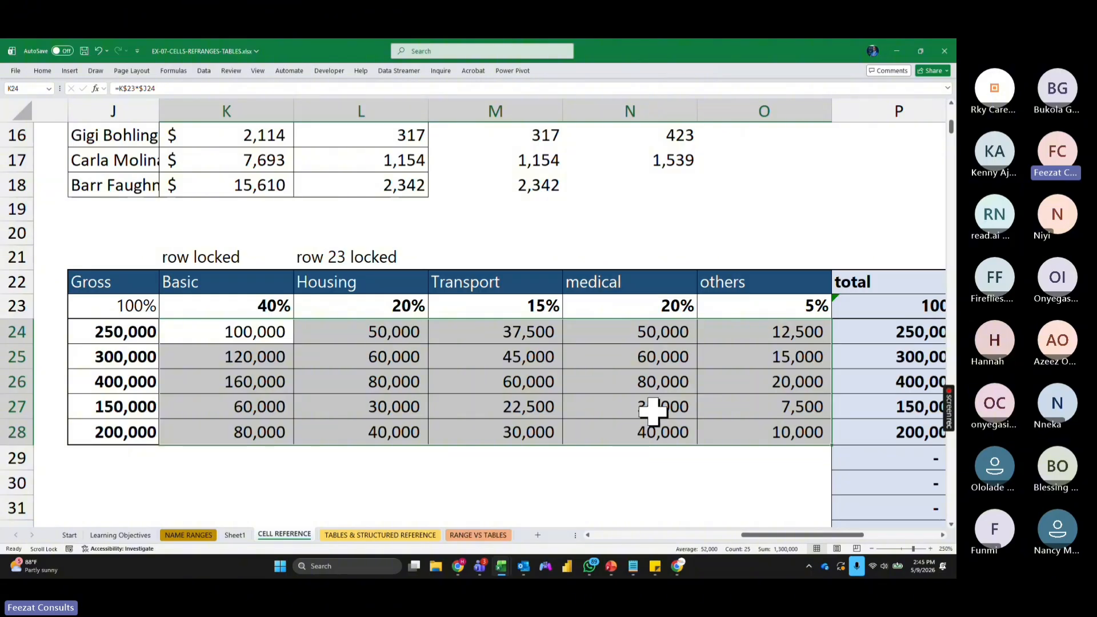
# Step: Review the cell reference notes on relative, absolute and mixed references in P6:P8
pyautogui.scroll(1, 653, 393)
pyautogui.scroll(4, 653, 393)
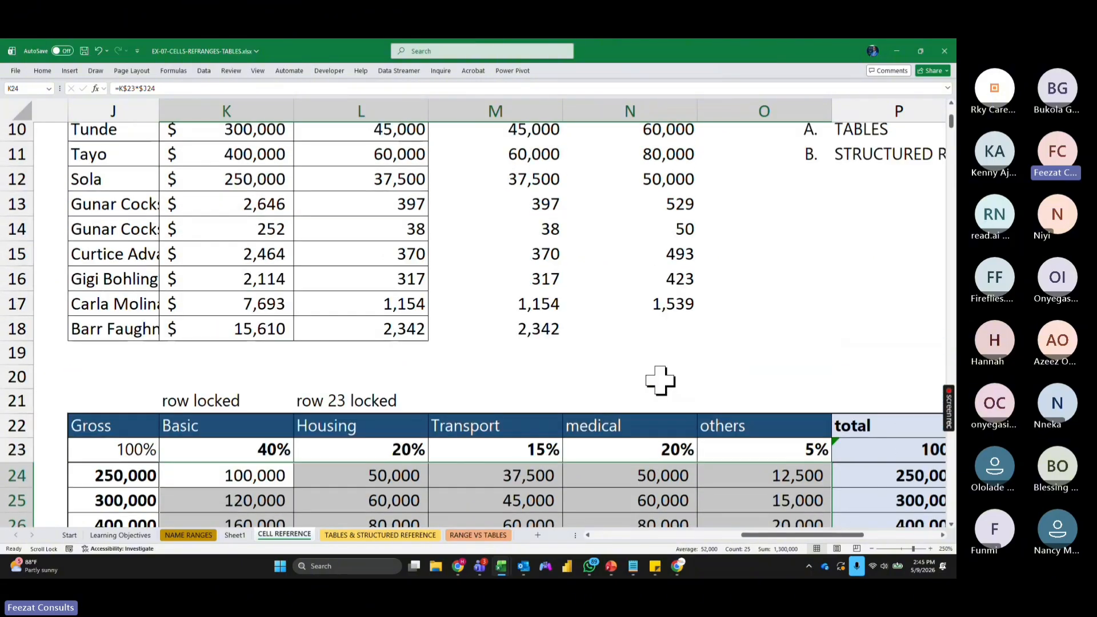
pyautogui.scroll(-1, 660, 403)
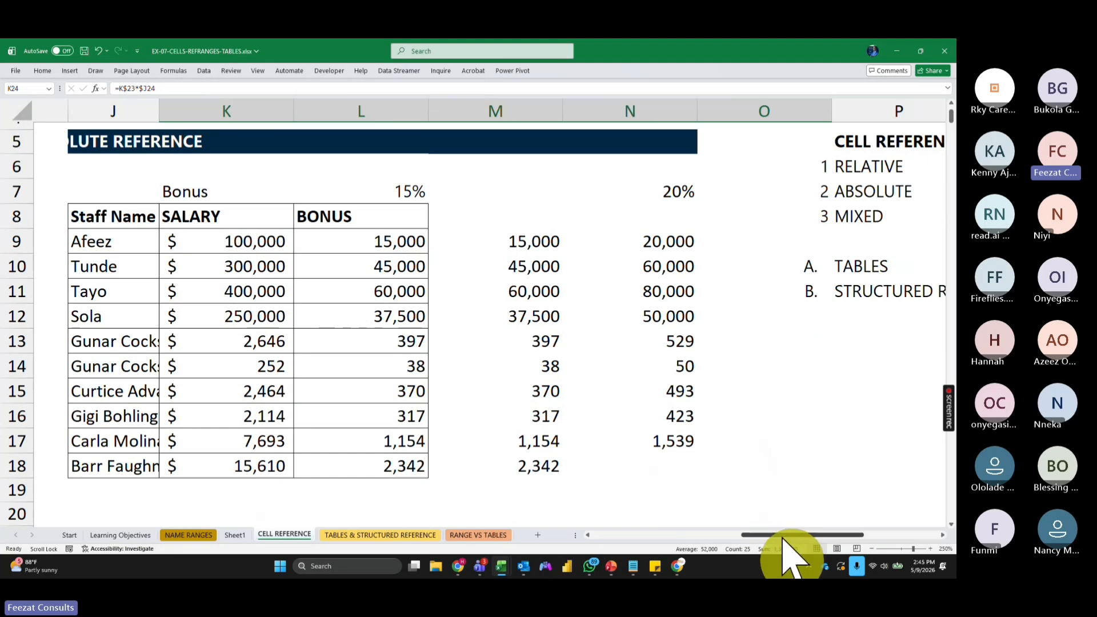
pyautogui.moveTo(786, 536); pyautogui.dragTo(849, 537)
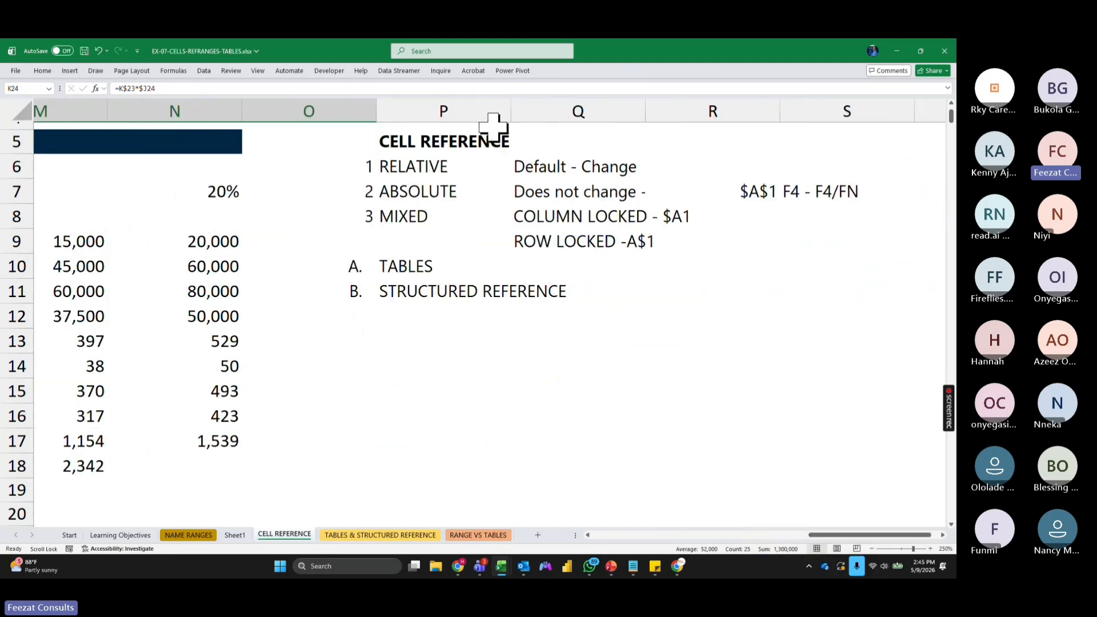
pyautogui.click(463, 167)
pyautogui.click(450, 193)
pyautogui.click(422, 216)
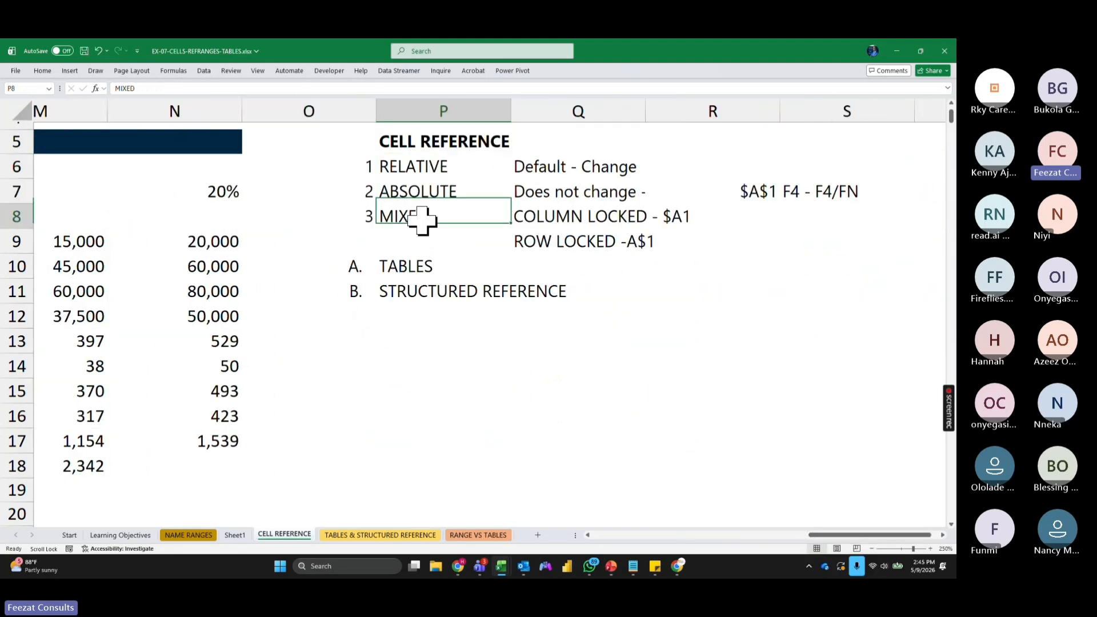
# Step: Open the RANGE VS TABLES sheet at the first Apple Store Sales - 2021/2022 dataset
pyautogui.click(478, 535)
pyautogui.click(619, 267)
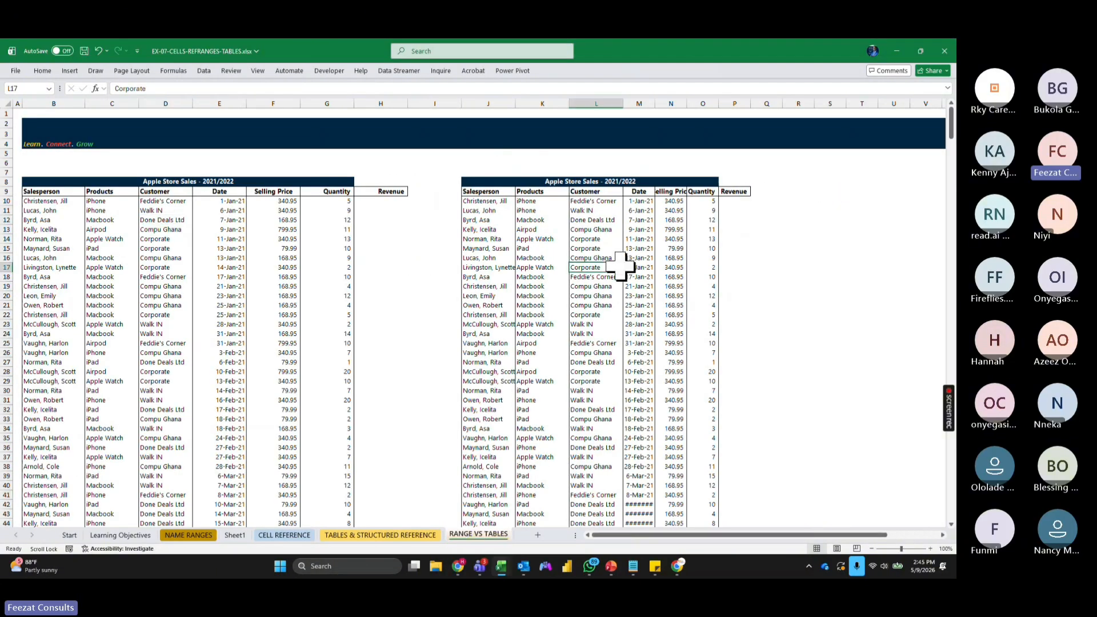
pyautogui.scroll(2, 386, 336)
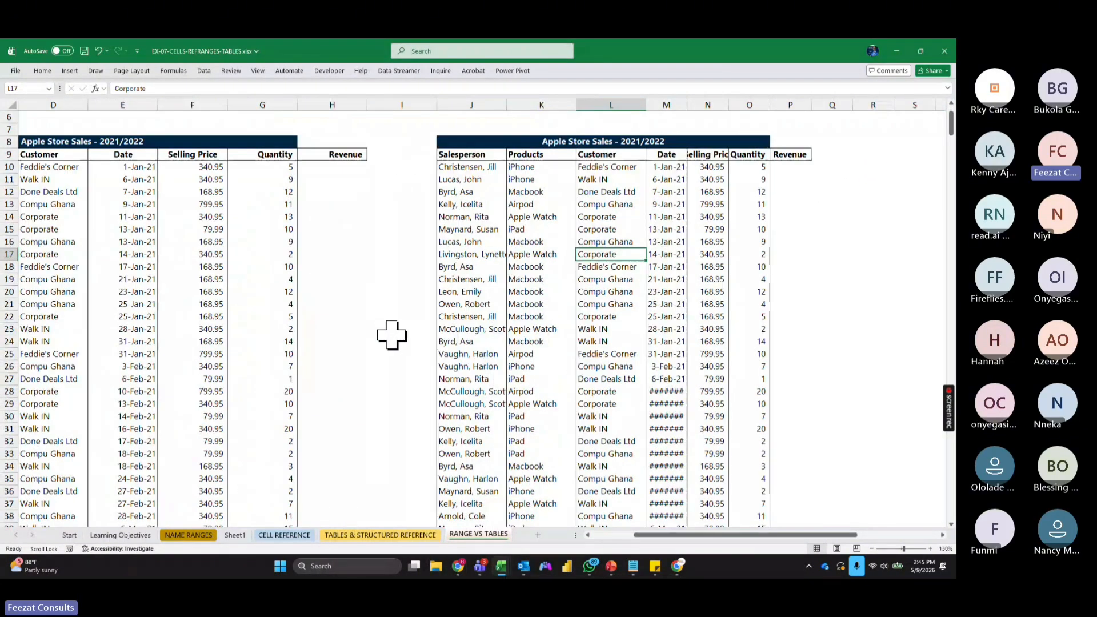
pyautogui.scroll(2, 386, 336)
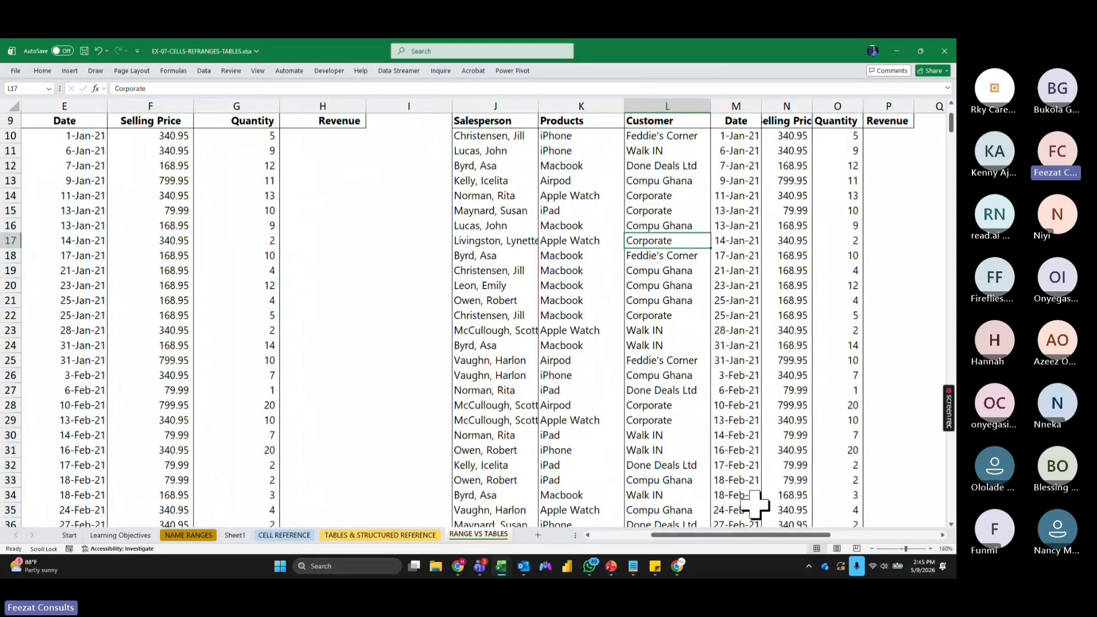
pyautogui.moveTo(686, 535); pyautogui.dragTo(597, 536)
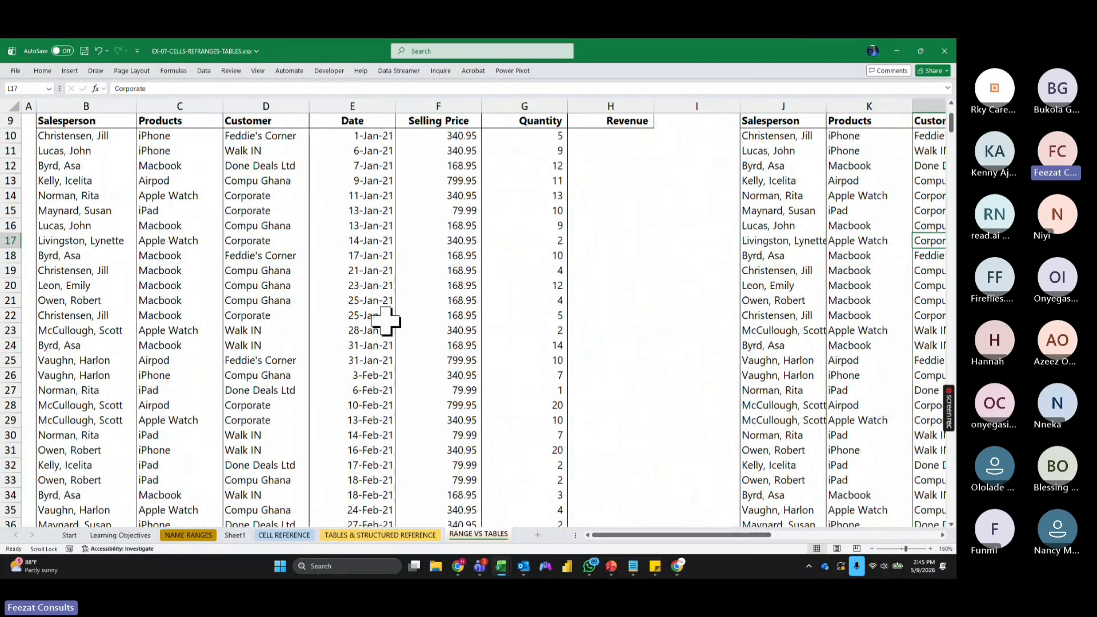
pyautogui.scroll(2, 386, 318)
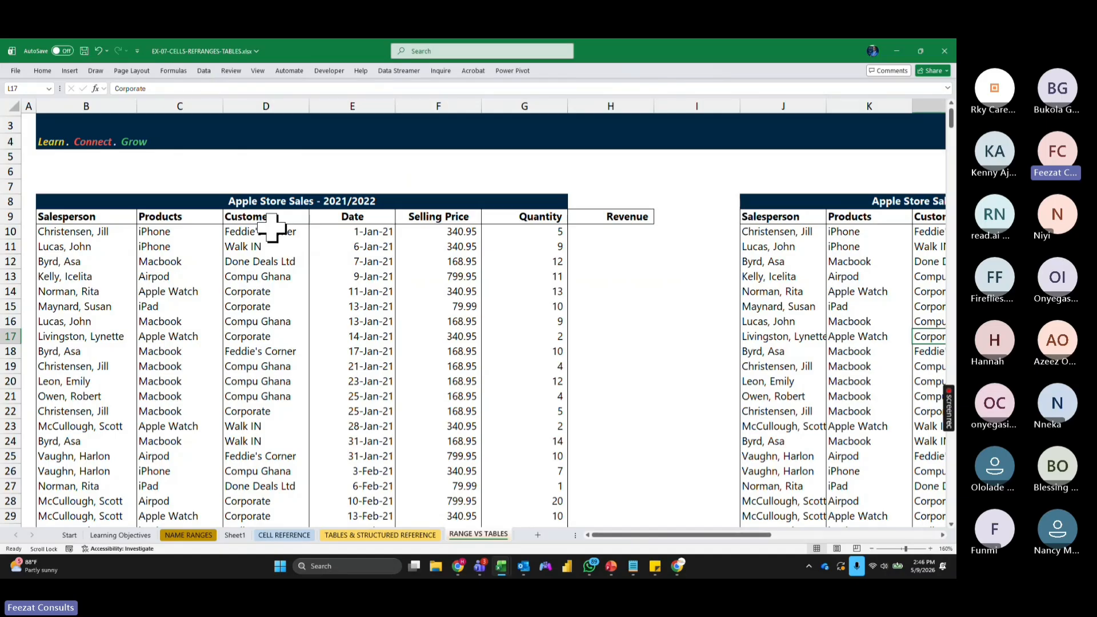
# Step: Compare the two side-by-side copies of the Apple Store Sales data starting in columns B and J
pyautogui.click(325, 303)
pyautogui.click(838, 278)
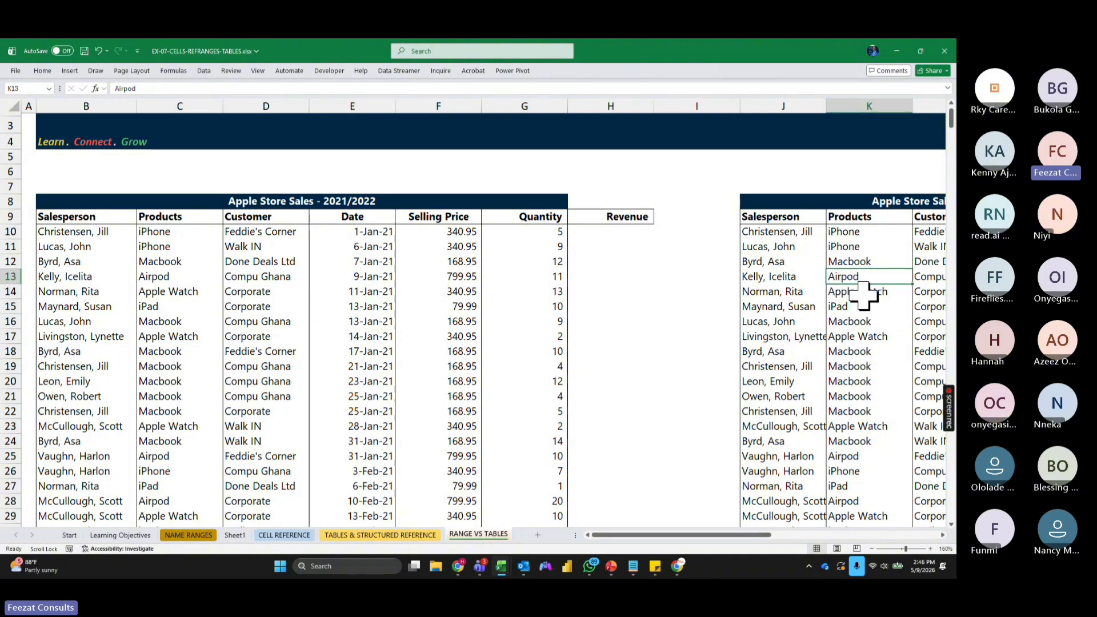
pyautogui.click(264, 278)
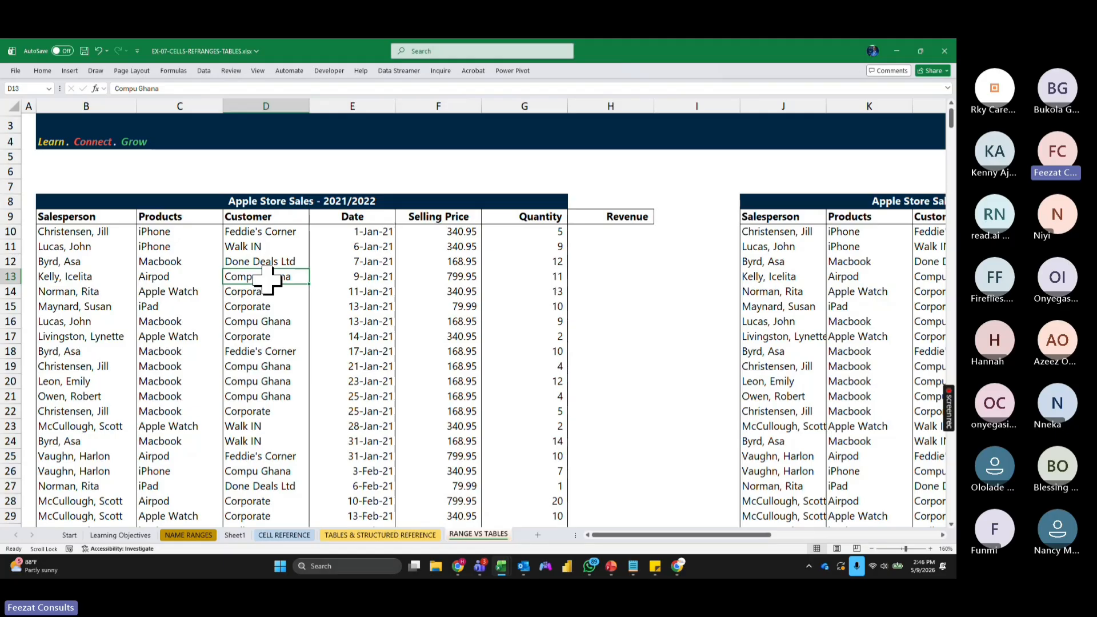
pyautogui.click(821, 305)
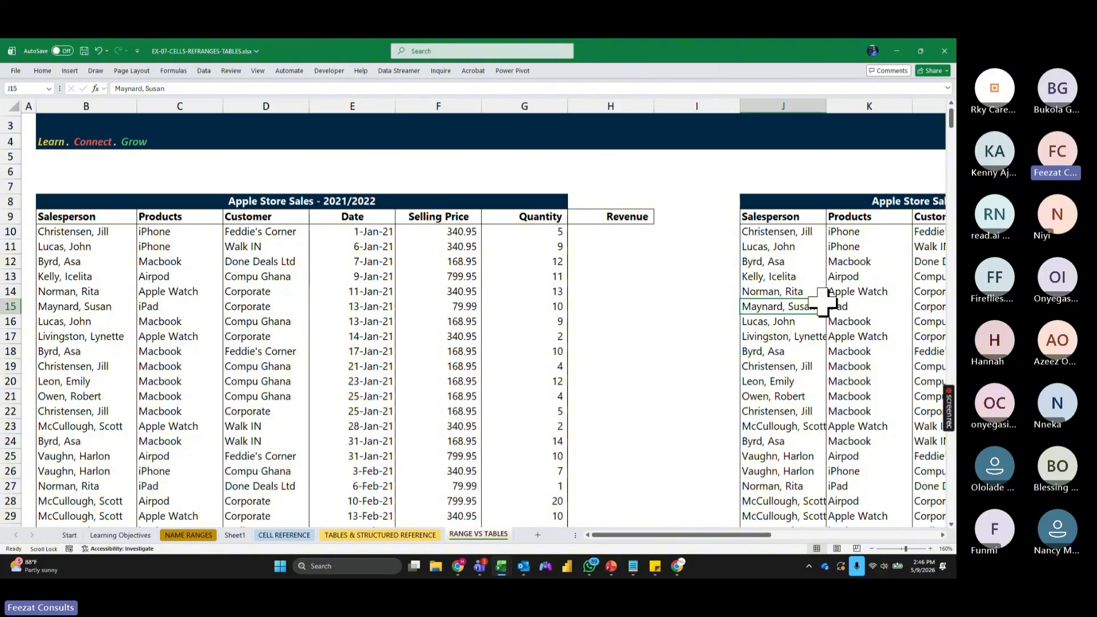
pyautogui.click(512, 303)
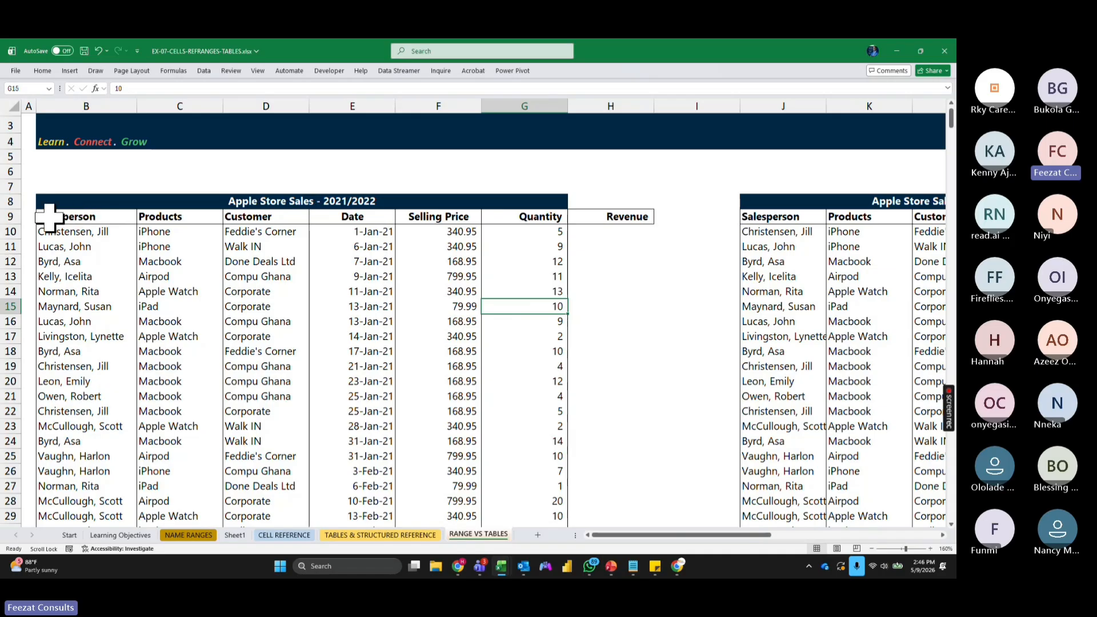
# Step: Convert the first Apple Store Sales range, from the Salesperson to Revenue headers in row 9 down to row 314, into a table with headers
pyautogui.moveTo(51, 216); pyautogui.dragTo(635, 217)
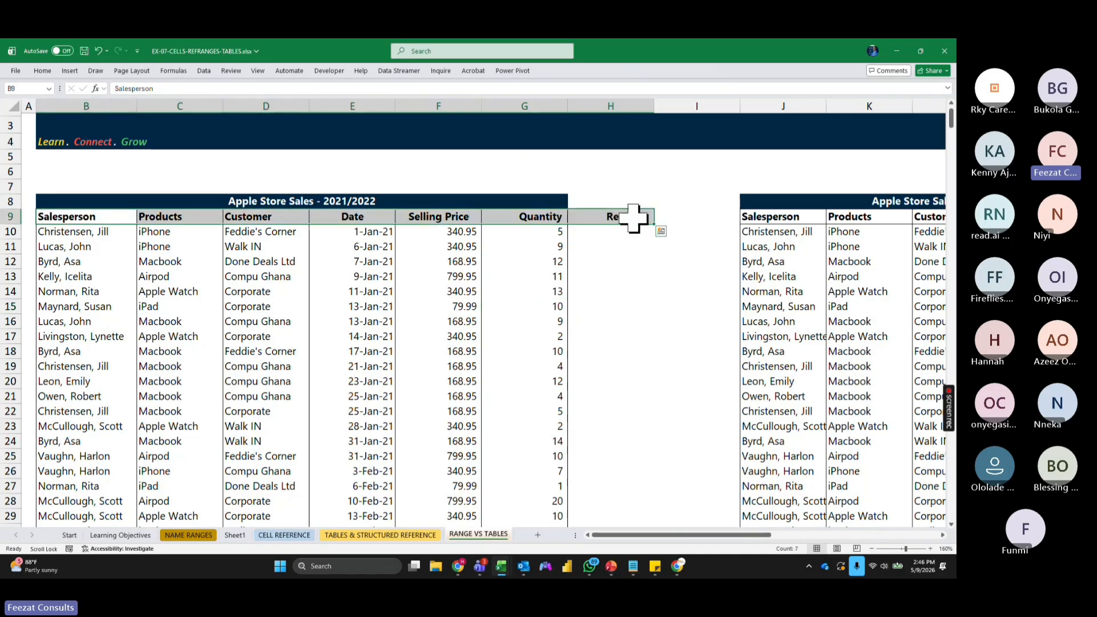
pyautogui.hotkey('ctrl', 'shift', 'Down')
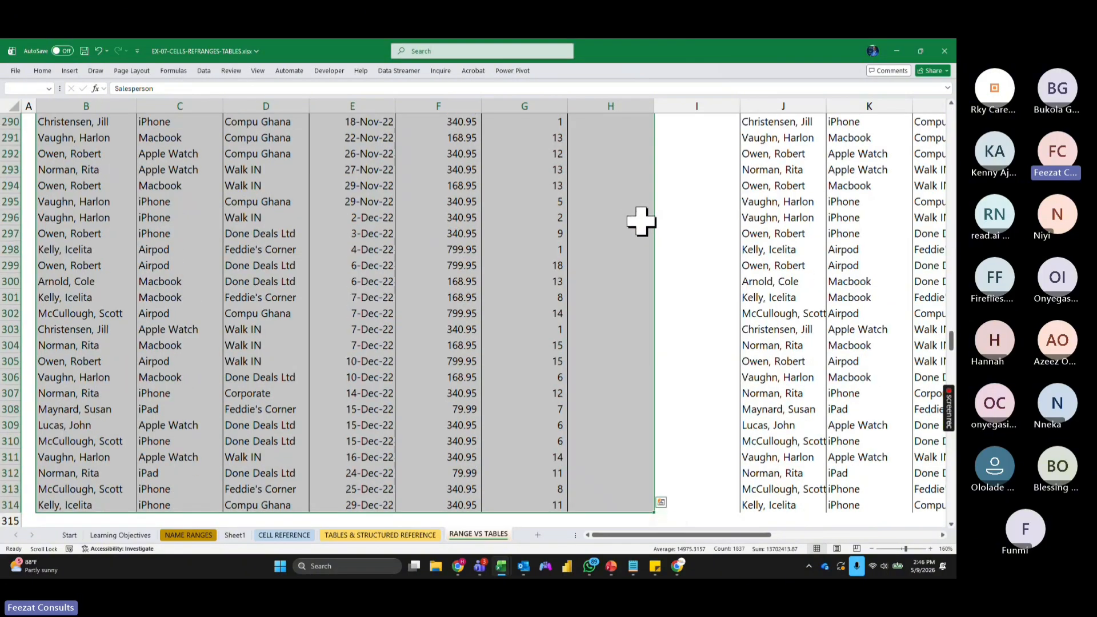
pyautogui.moveTo(950, 342); pyautogui.dragTo(950, 123)
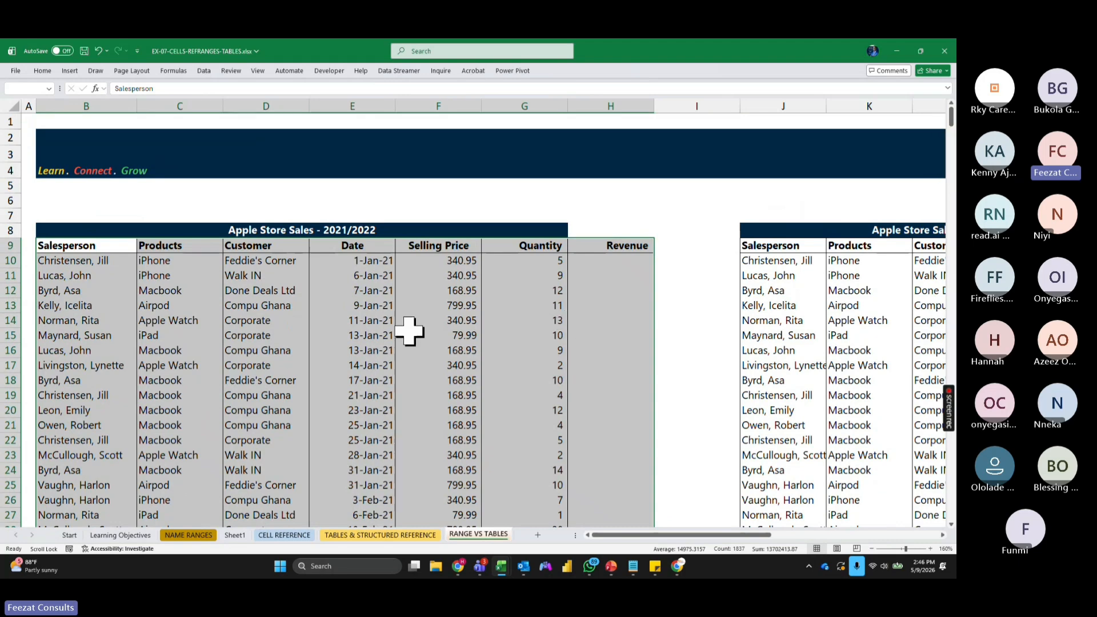
pyautogui.click(69, 71)
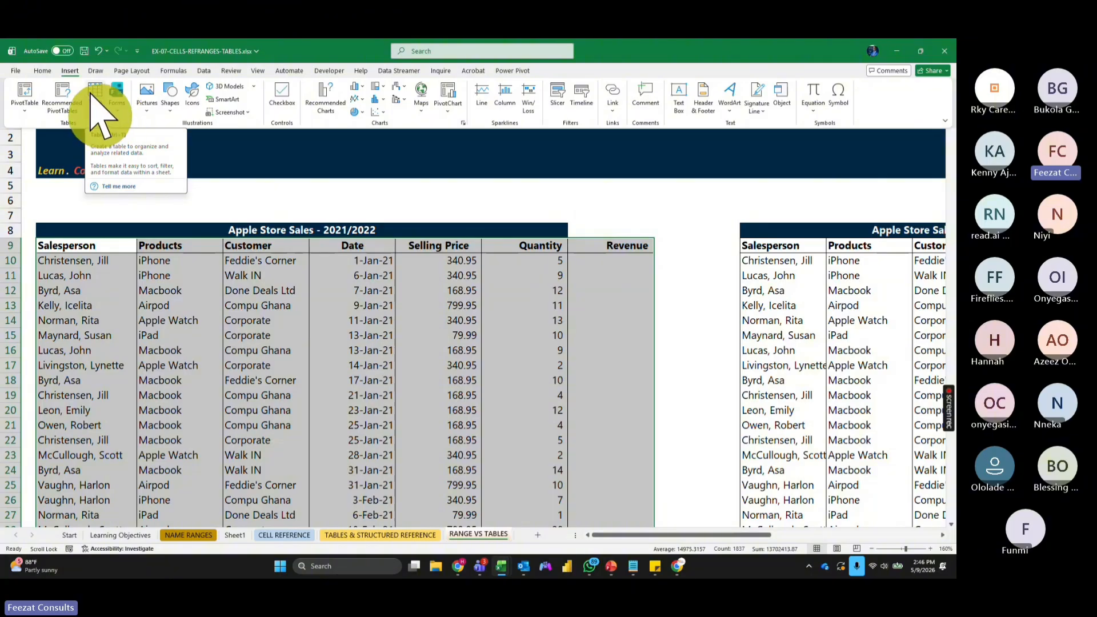
pyautogui.click(96, 98)
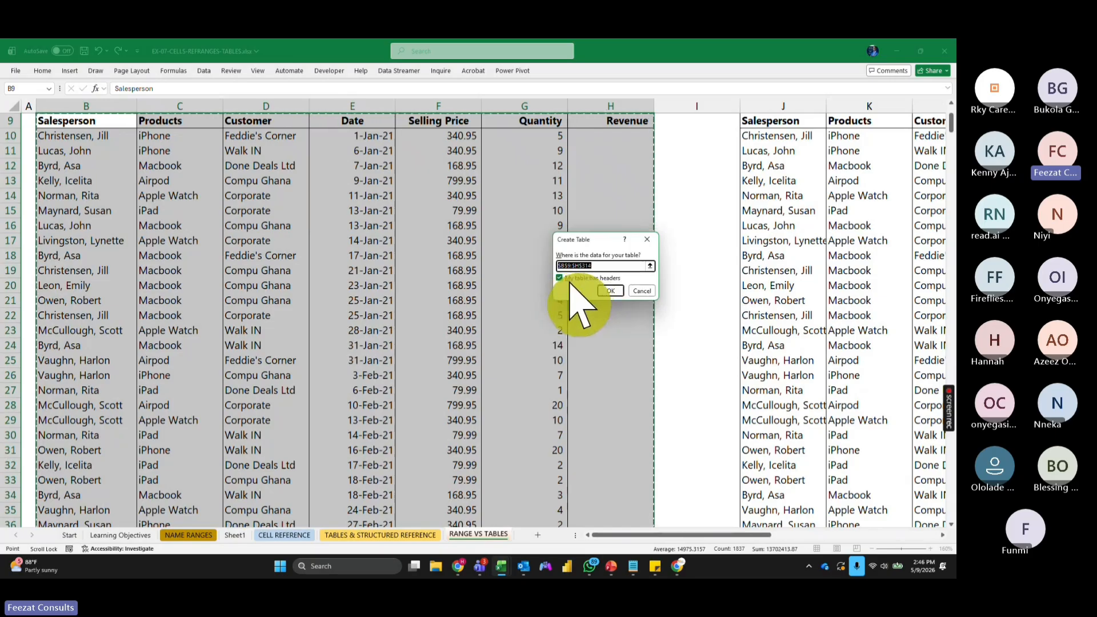
pyautogui.click(611, 291)
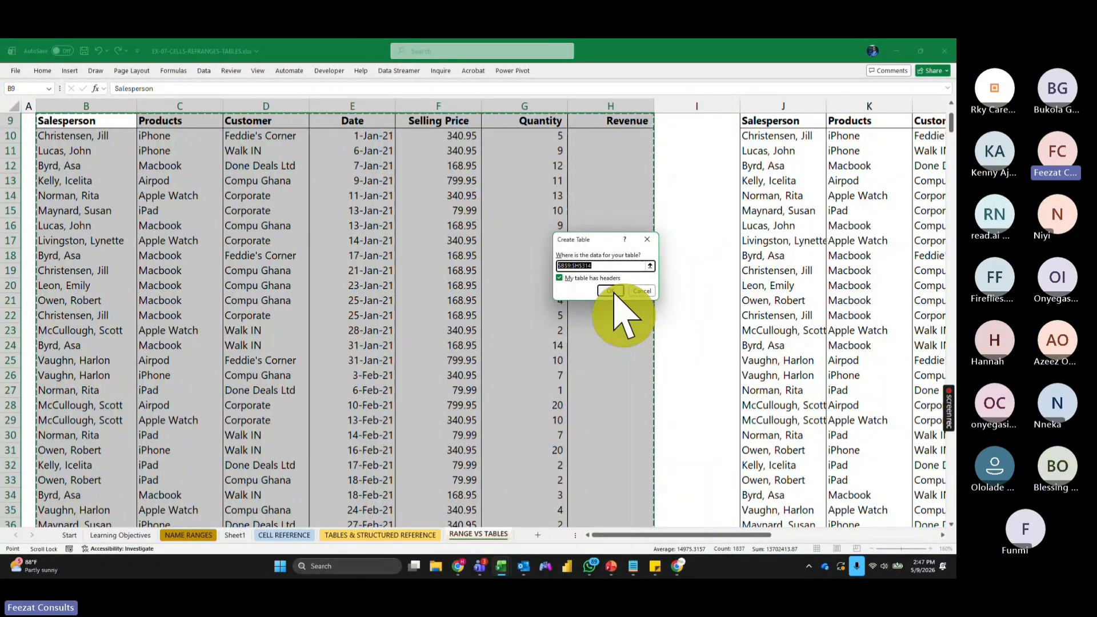
pyautogui.click(612, 291)
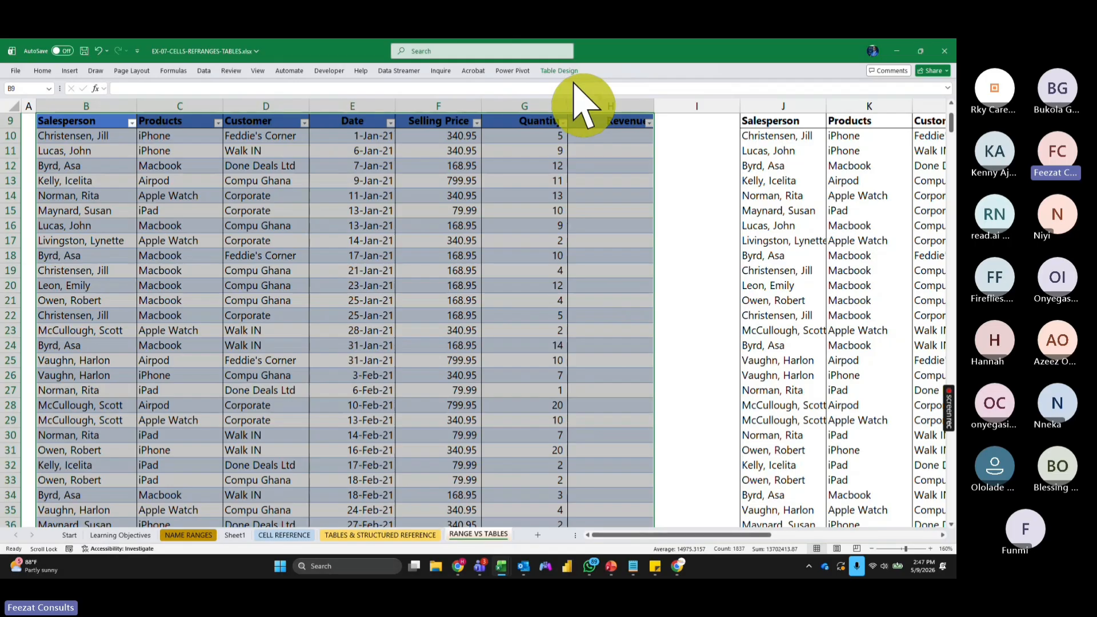
# Step: Compare the new table in columns B to H with the plain range starting in column J, checking which one offers table design options
pyautogui.click(558, 183)
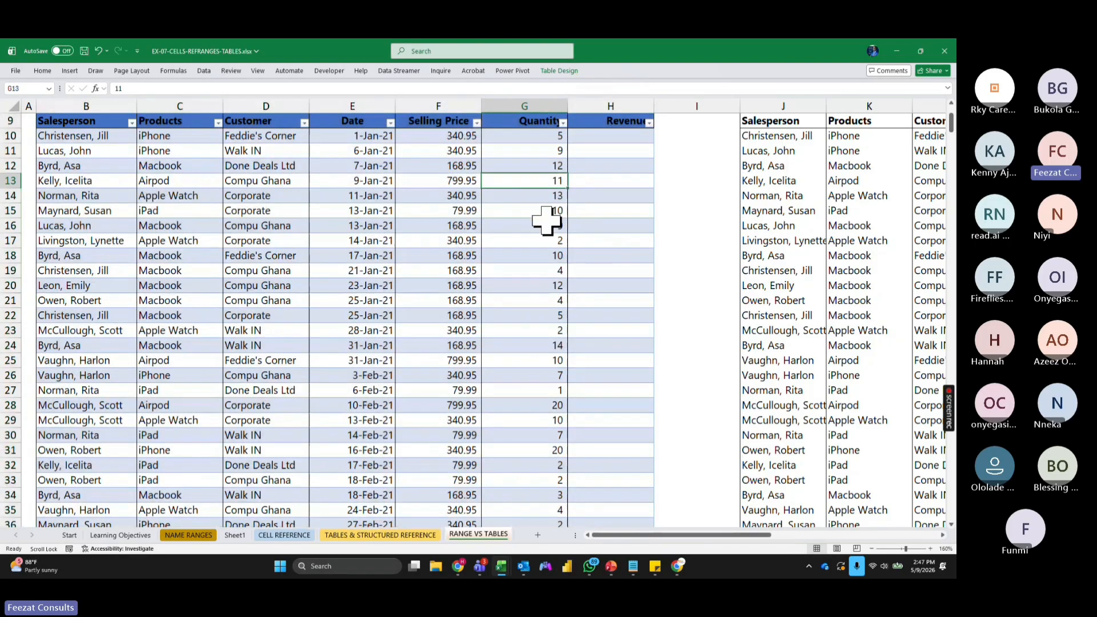
pyautogui.scroll(1, 547, 220)
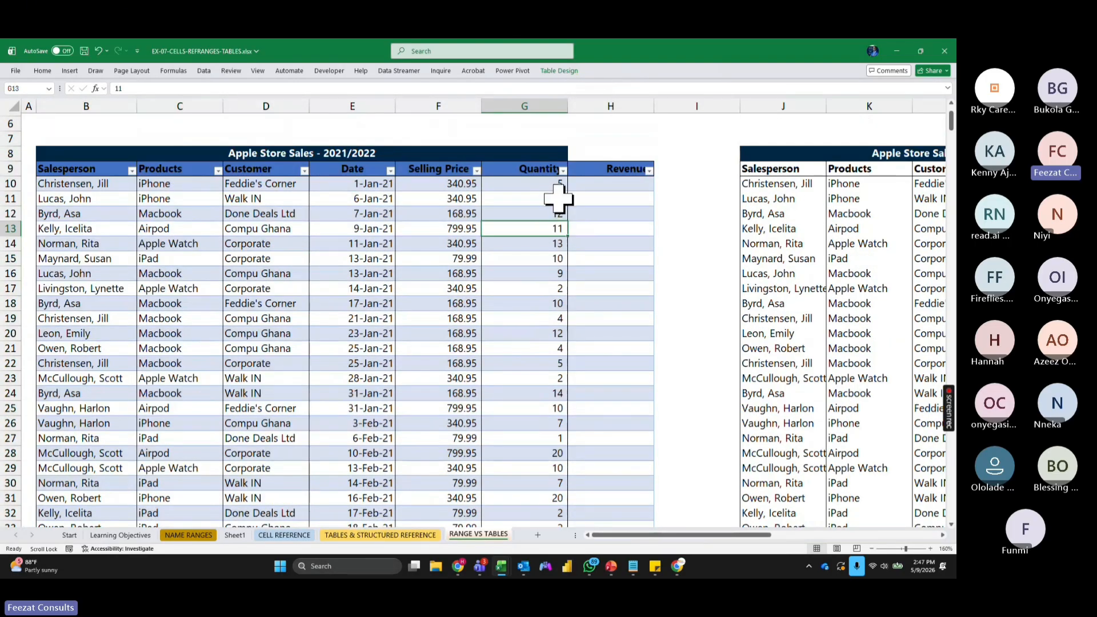
pyautogui.click(234, 246)
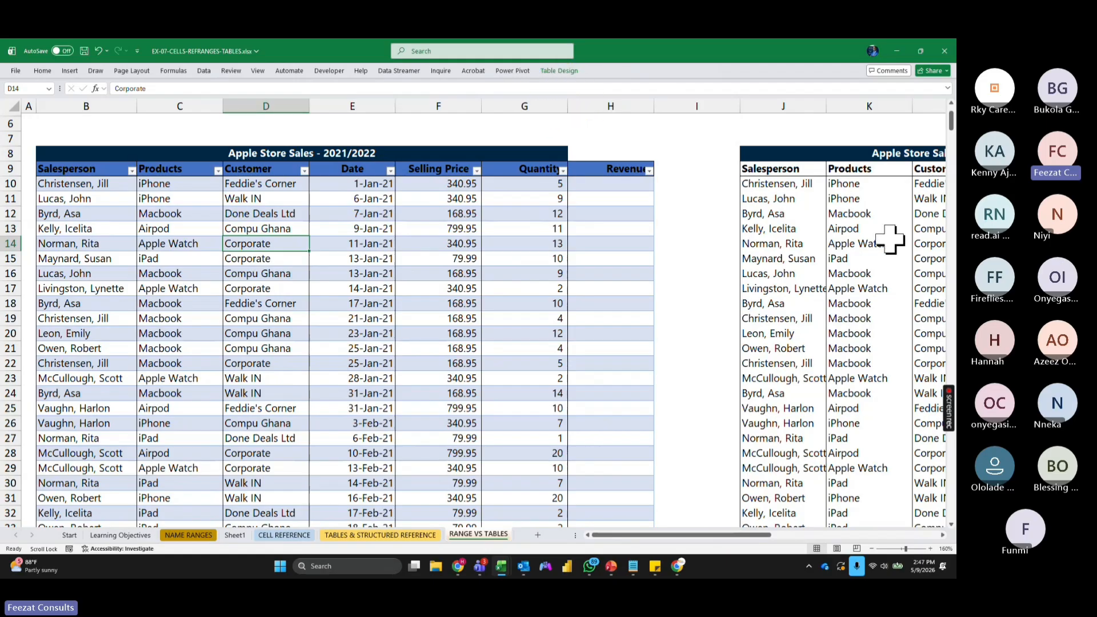
pyautogui.click(879, 259)
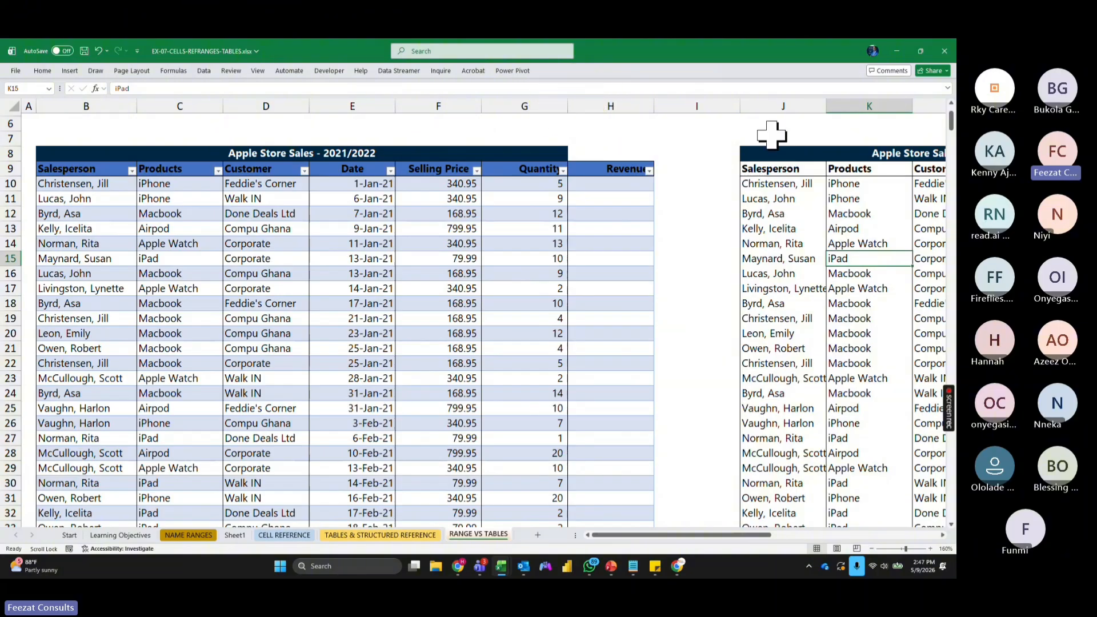
pyautogui.click(384, 272)
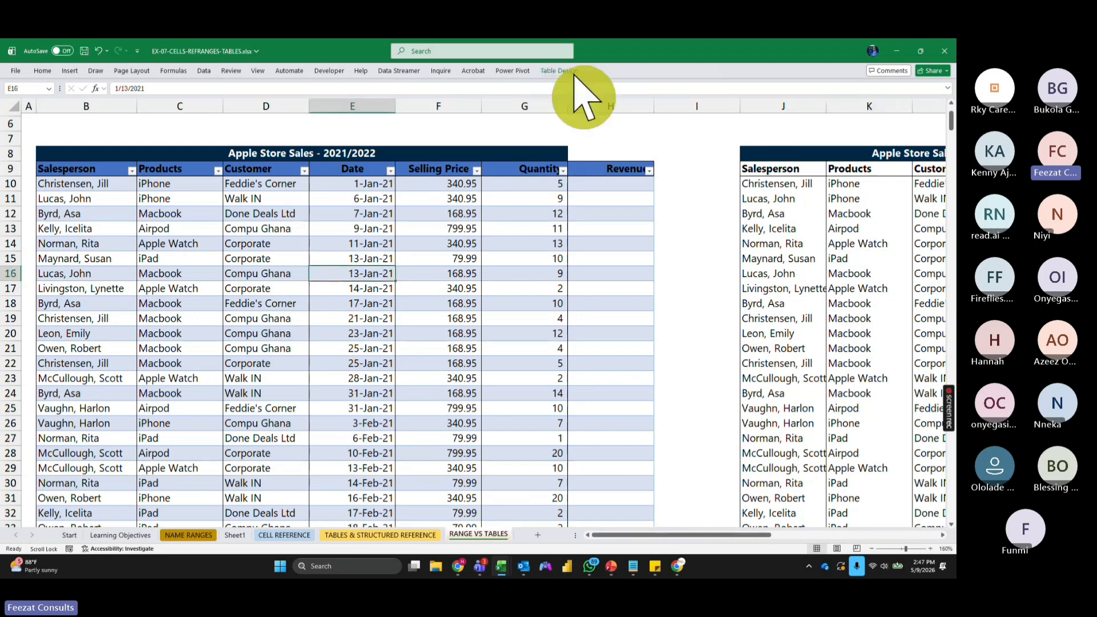
pyautogui.click(846, 260)
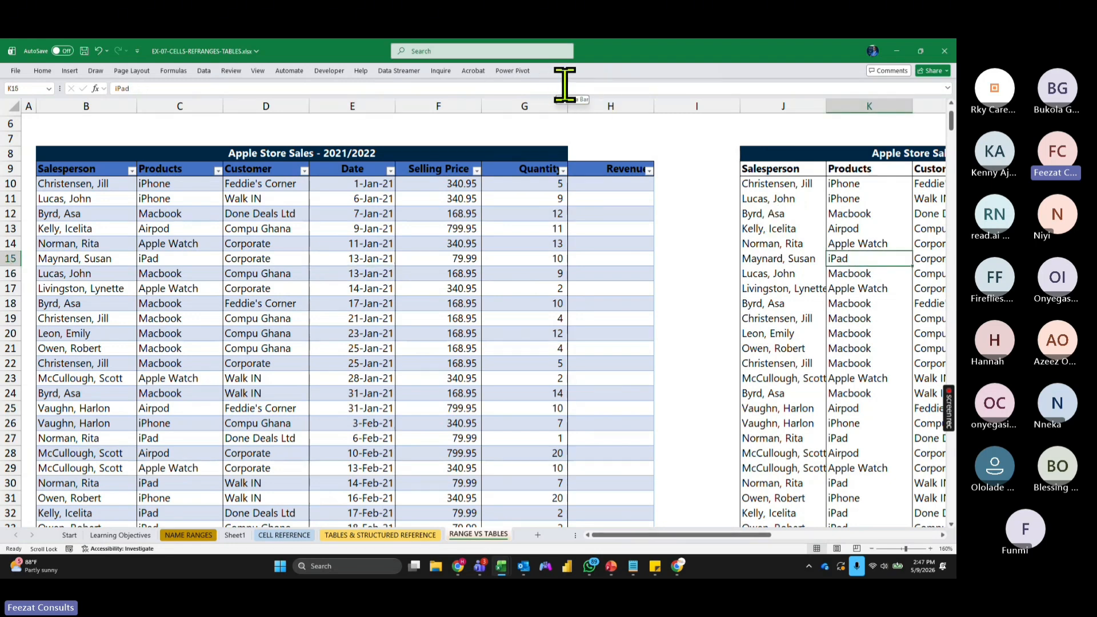
pyautogui.moveTo(788, 213); pyautogui.dragTo(786, 198)
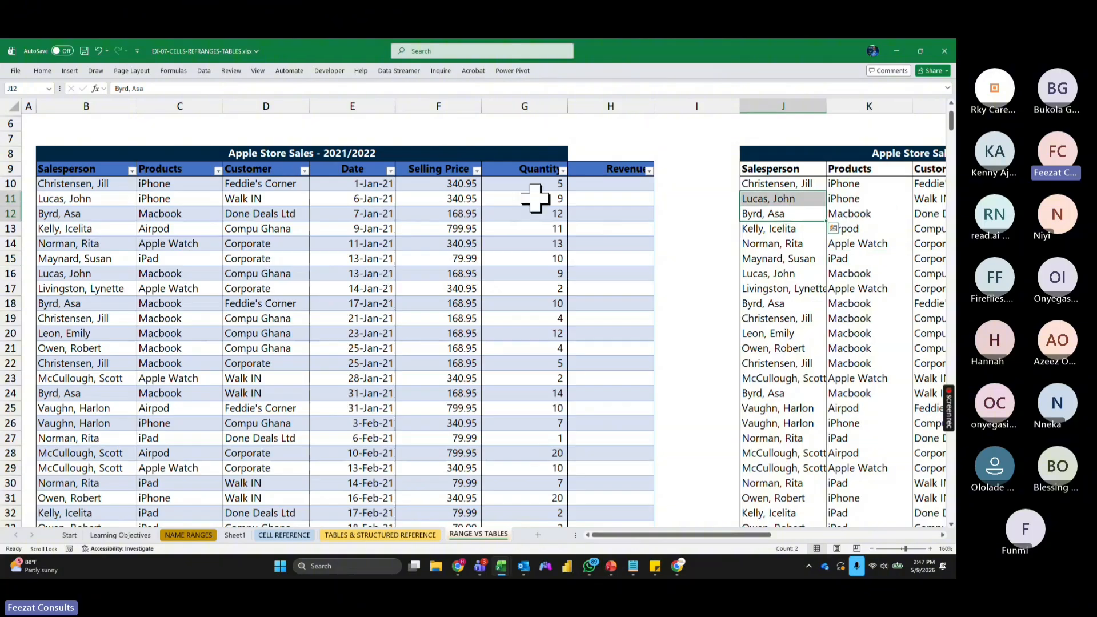
pyautogui.click(265, 215)
pyautogui.click(279, 286)
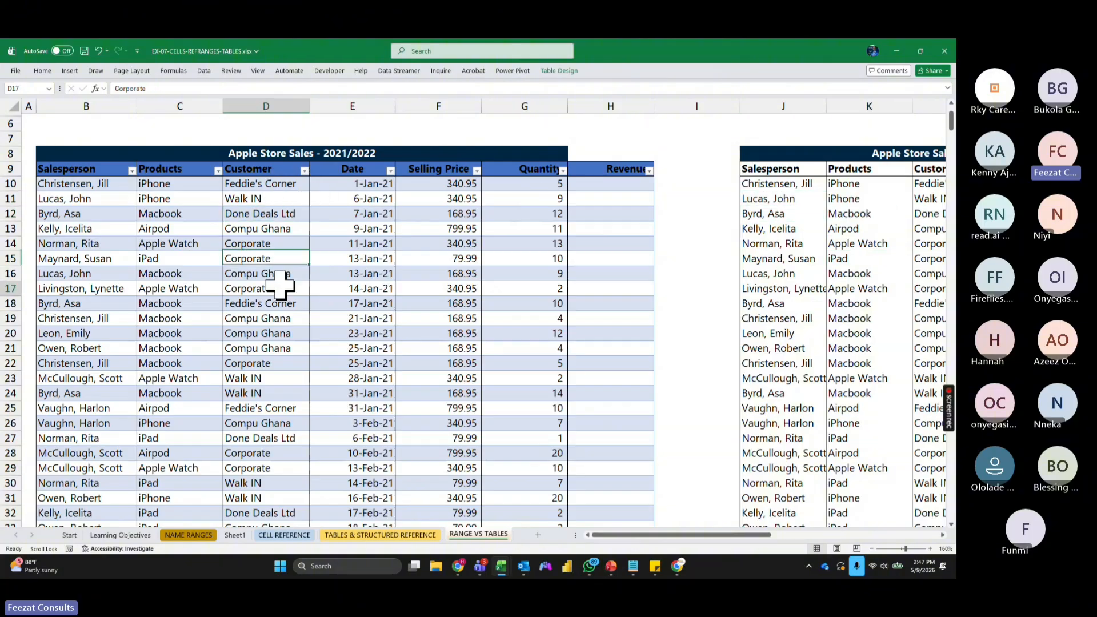
pyautogui.click(813, 226)
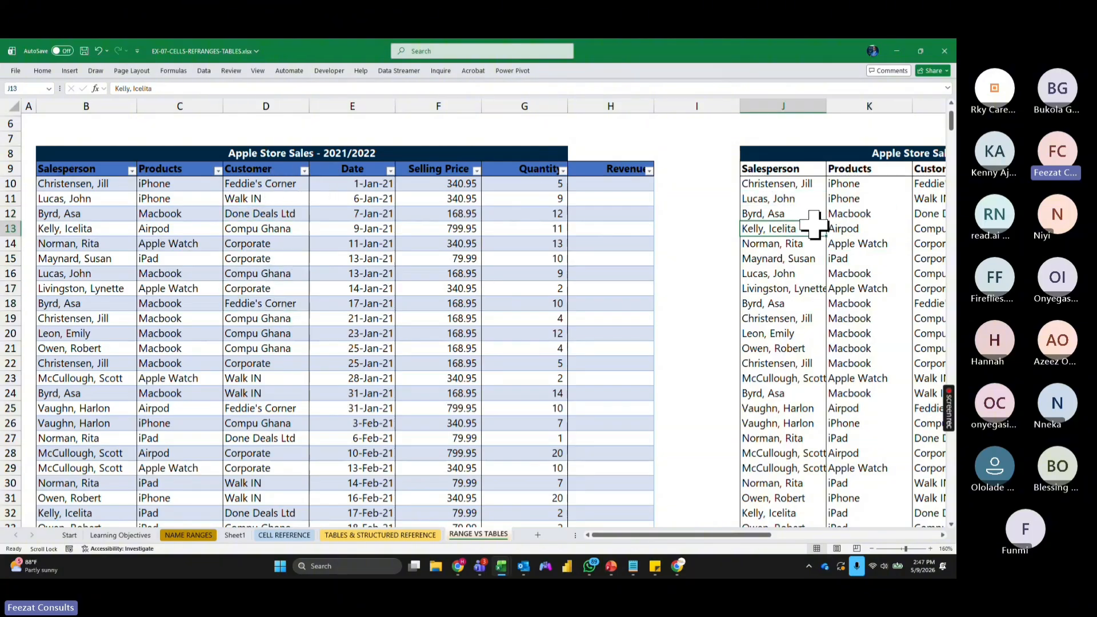
pyautogui.click(410, 241)
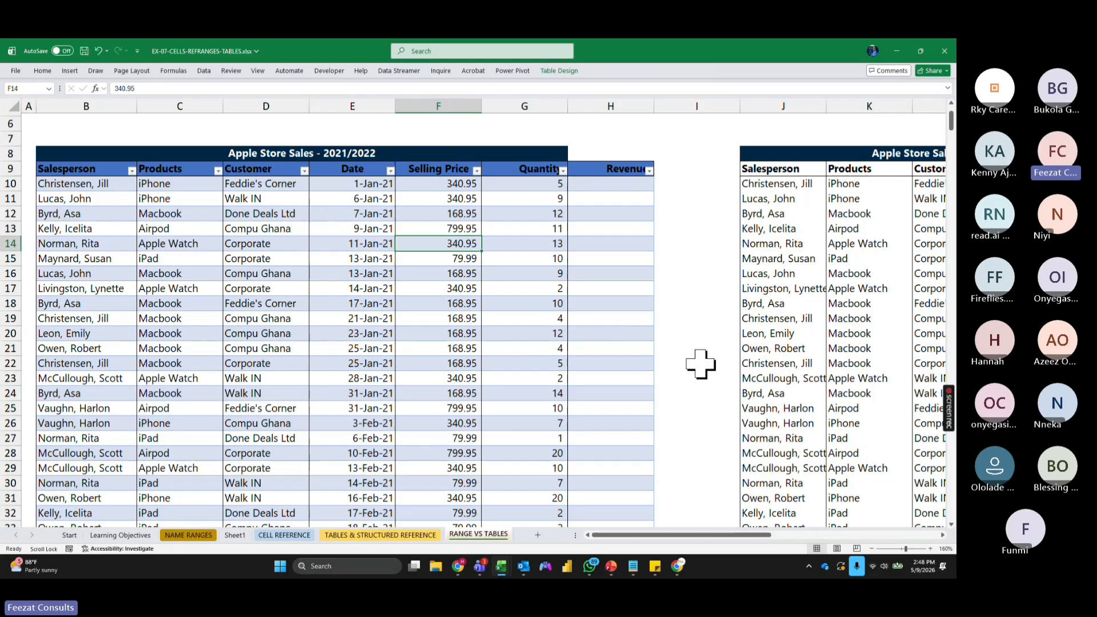
# Step: Preview the available table styles and apply the light blue banded-row style to the Apple Store Sales table
pyautogui.click(565, 71)
pyautogui.click(712, 109)
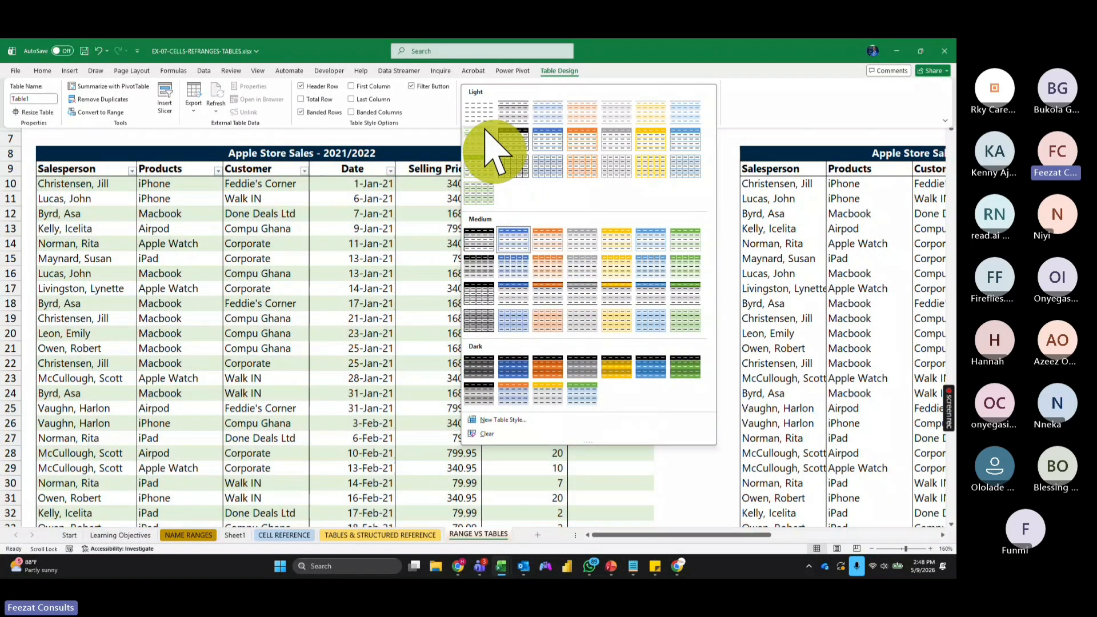
pyautogui.press('Escape')
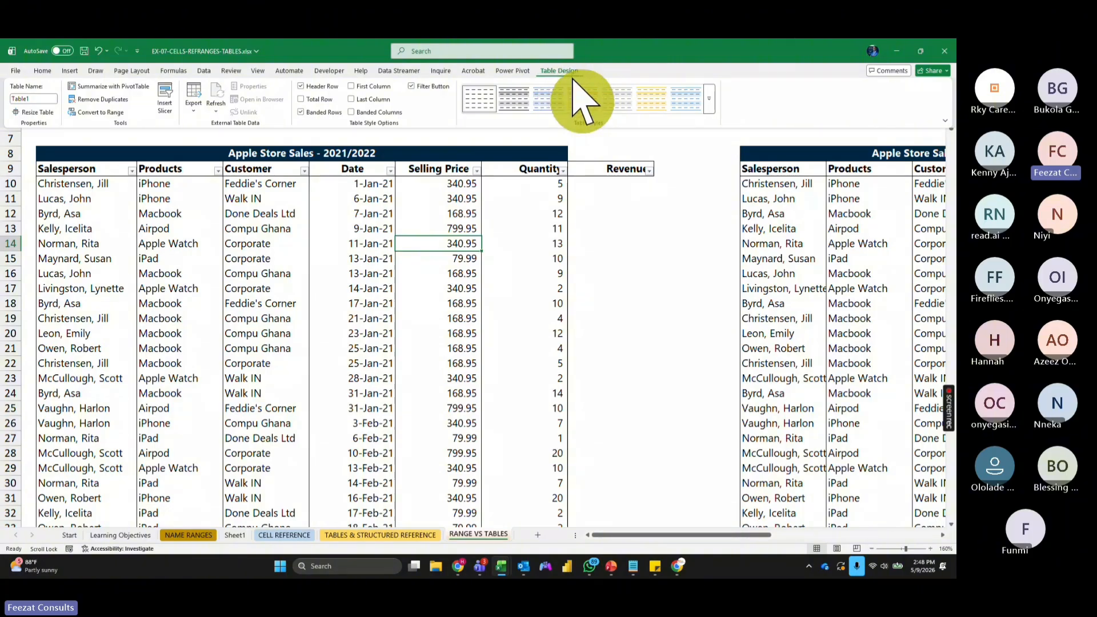
pyautogui.click(549, 100)
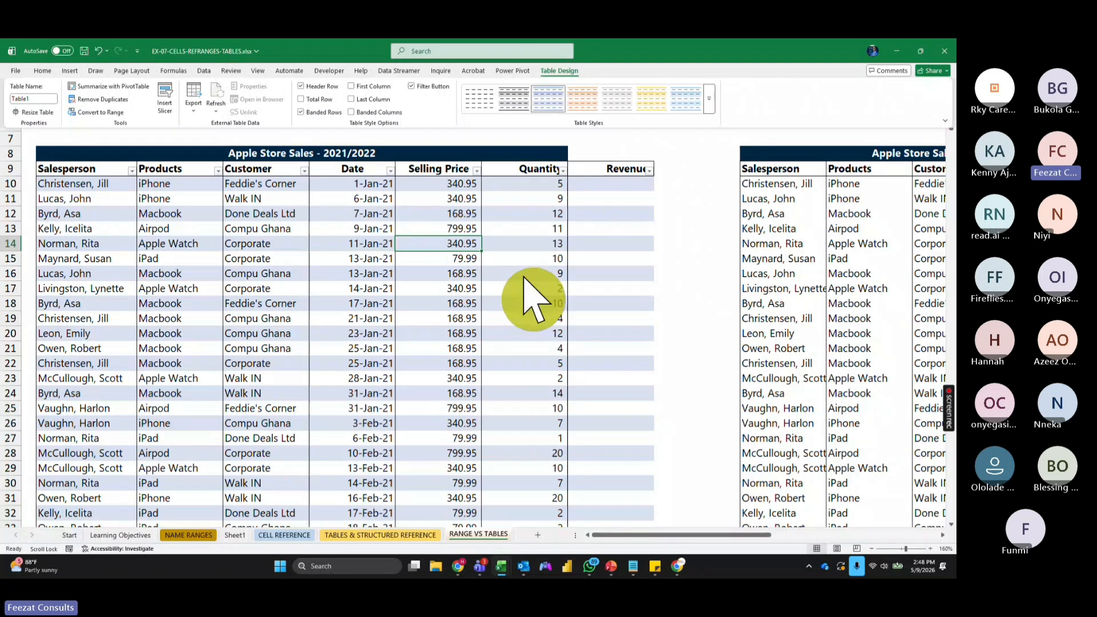
# Step: Examine the filter and sort options of the table's Salesperson, Products and Customer columns, keeping all values selected
pyautogui.click(147, 208)
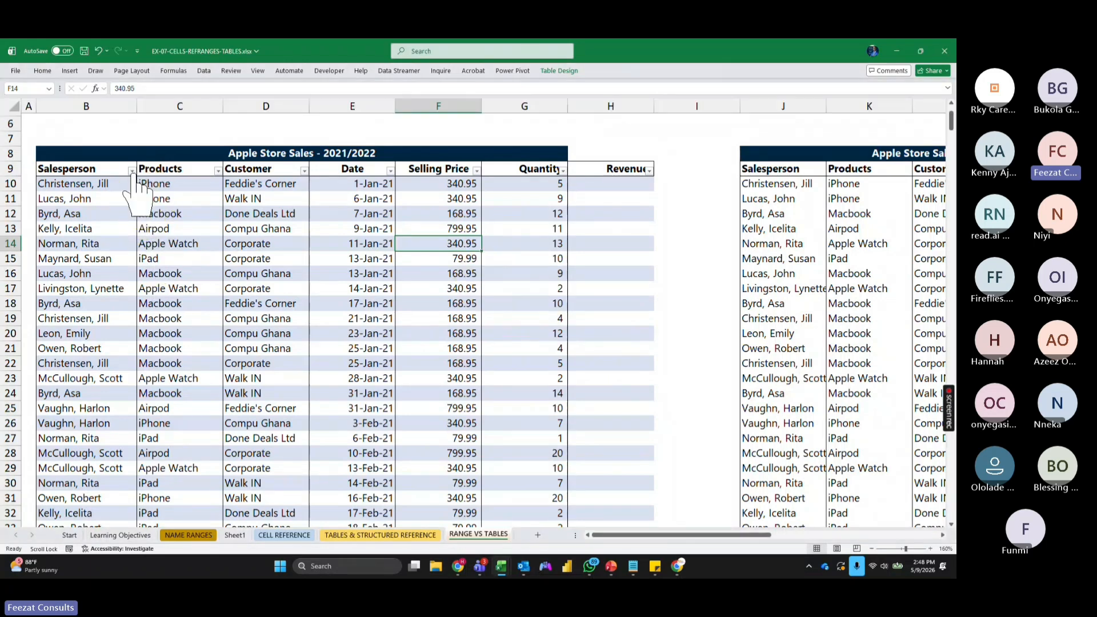
pyautogui.click(131, 171)
pyautogui.click(217, 170)
pyautogui.click(218, 170)
pyautogui.click(469, 308)
pyautogui.click(305, 170)
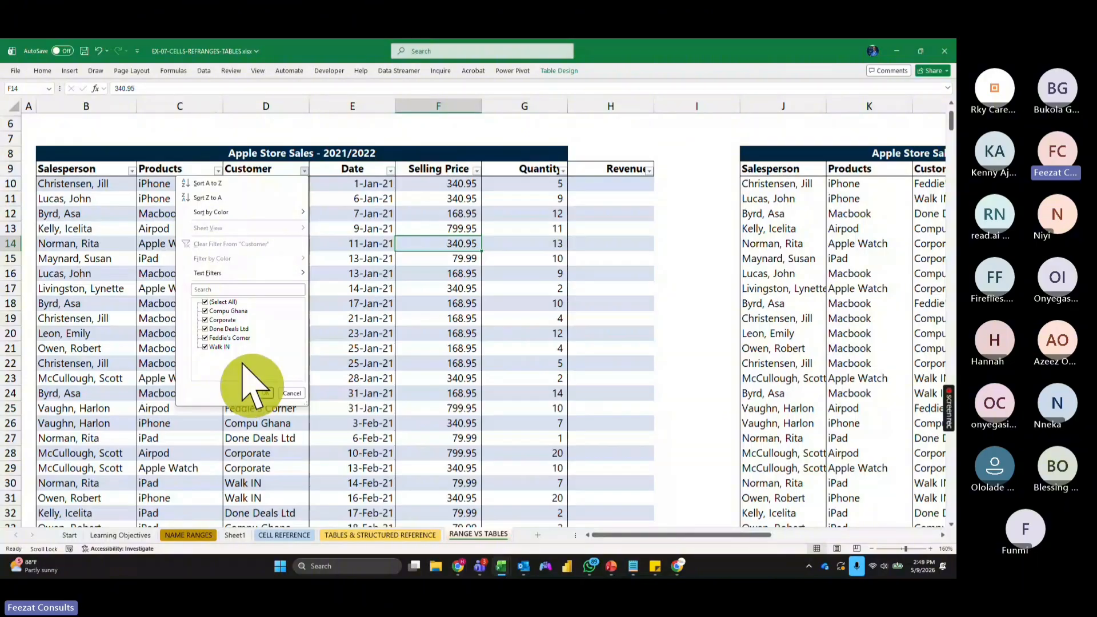
pyautogui.click(265, 393)
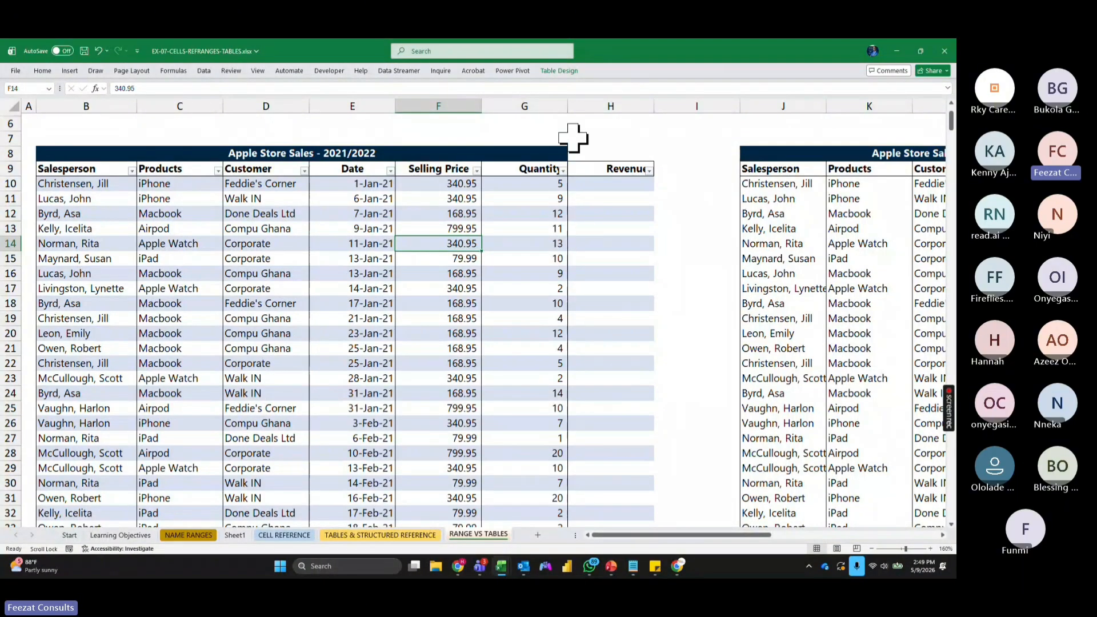
# Step: Insert a slicer for the Customer field and place it beside the table, just past the Revenue column
pyautogui.click(564, 71)
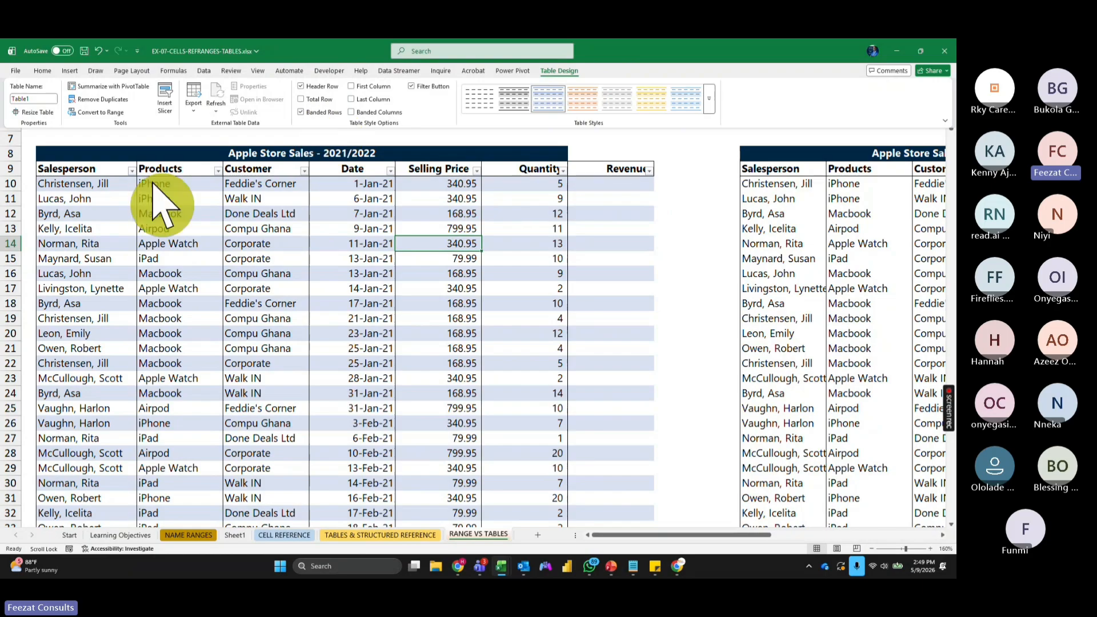
pyautogui.click(165, 97)
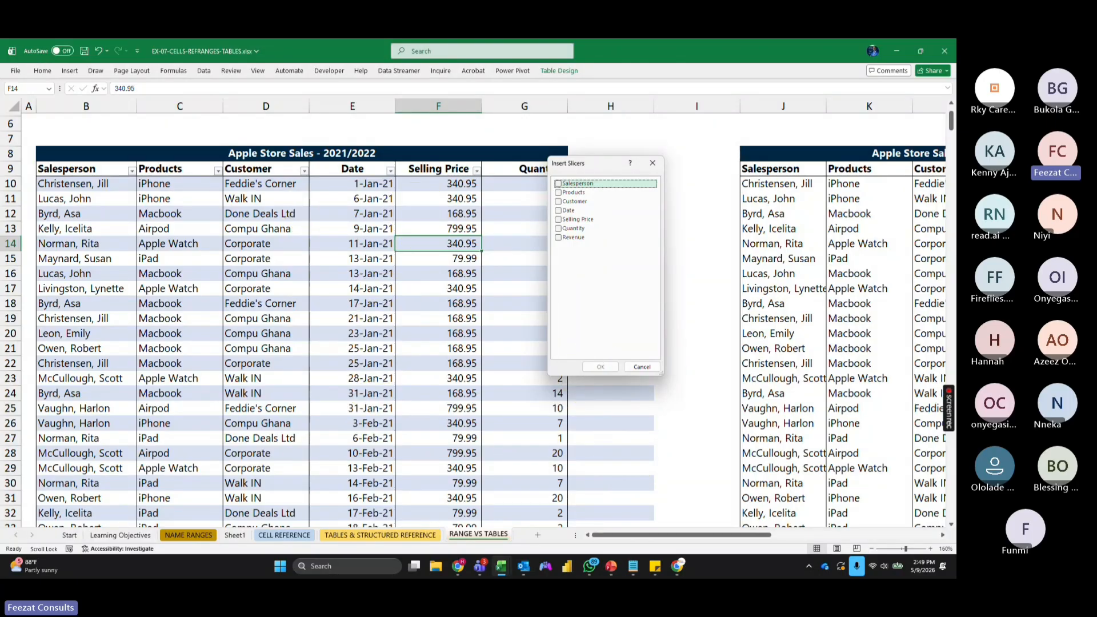
pyautogui.click(563, 202)
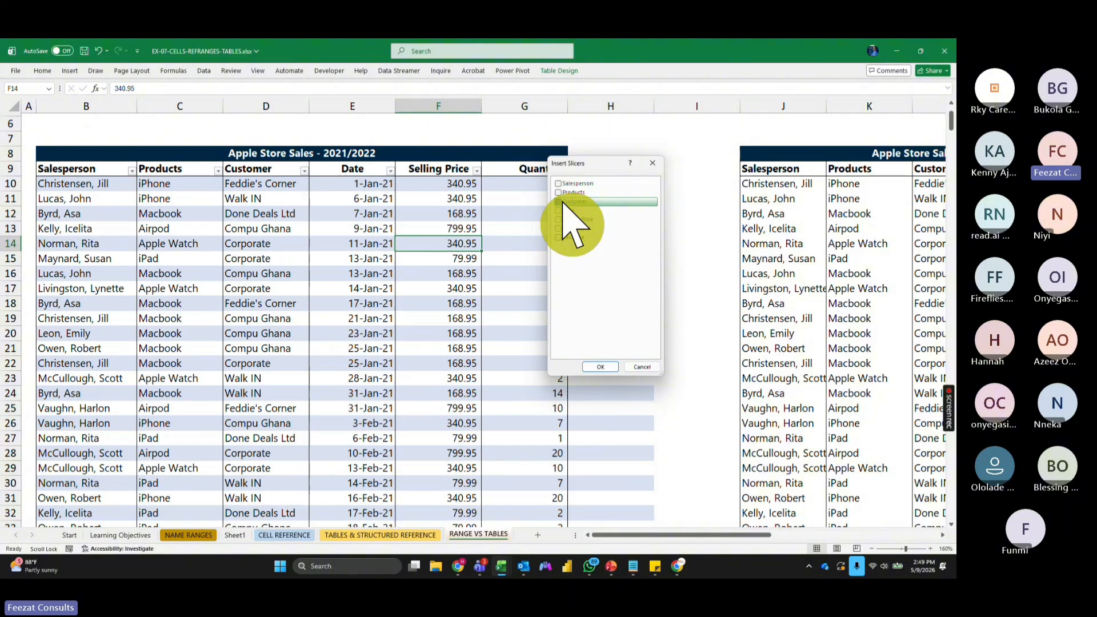
pyautogui.click(601, 367)
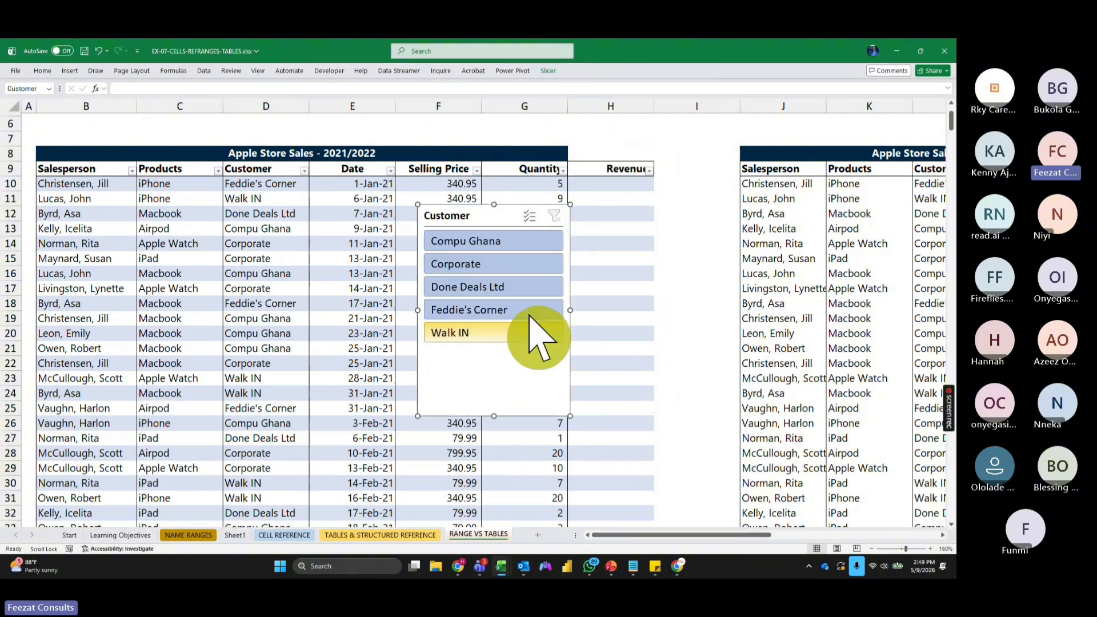
pyautogui.moveTo(470, 213); pyautogui.dragTo(717, 176)
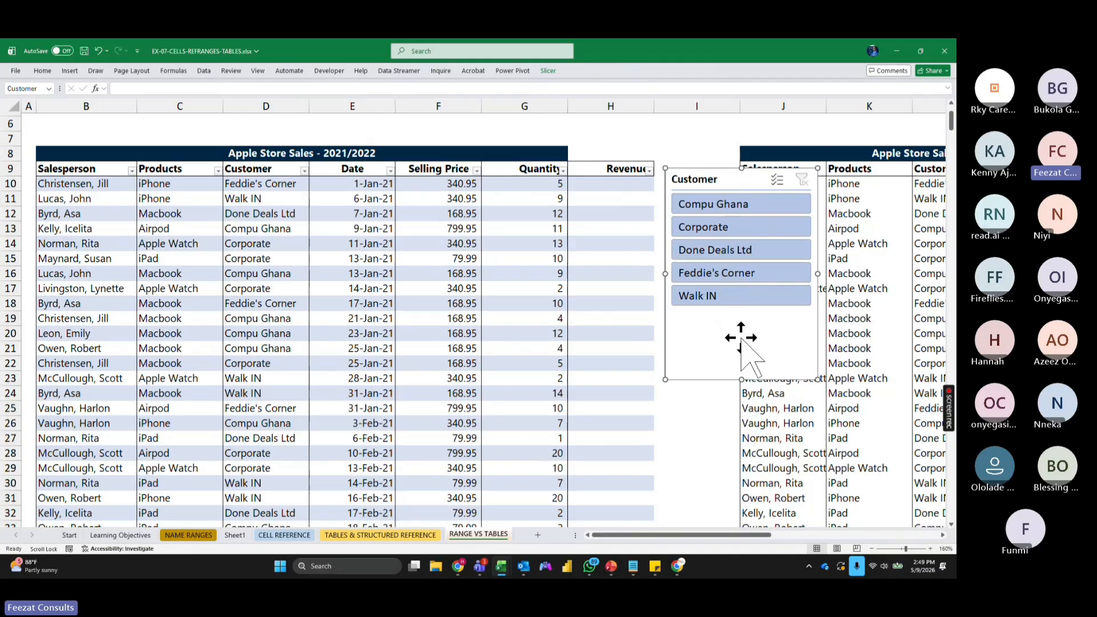
# Step: Filter the table by Corporate, Compu Ghana and Walk IN in turn using the Customer slicer
pyautogui.click(697, 228)
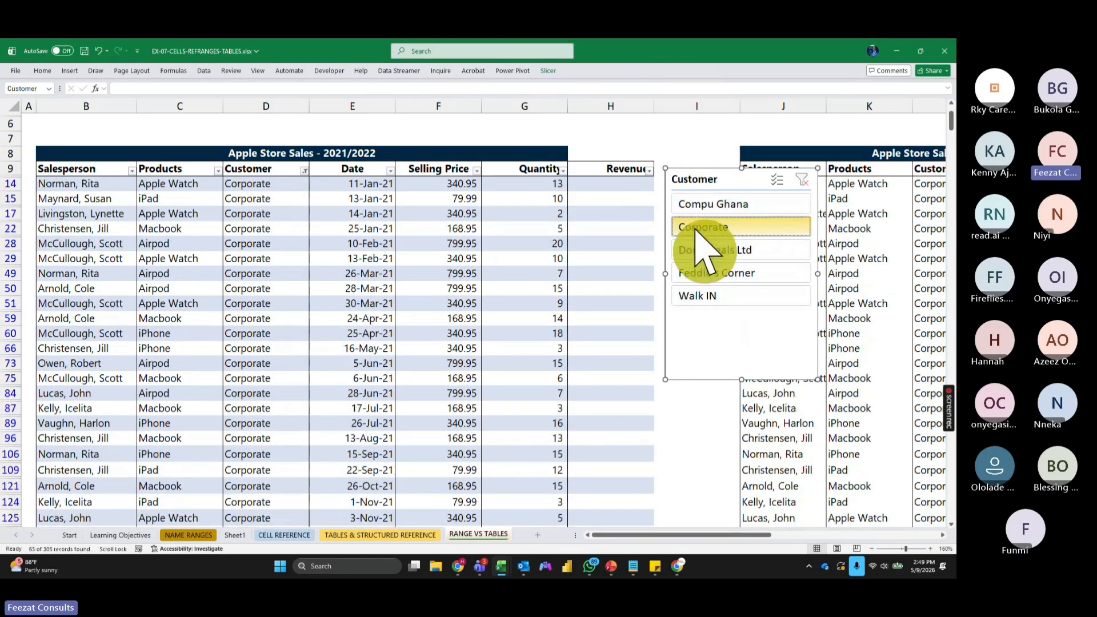
pyautogui.click(743, 204)
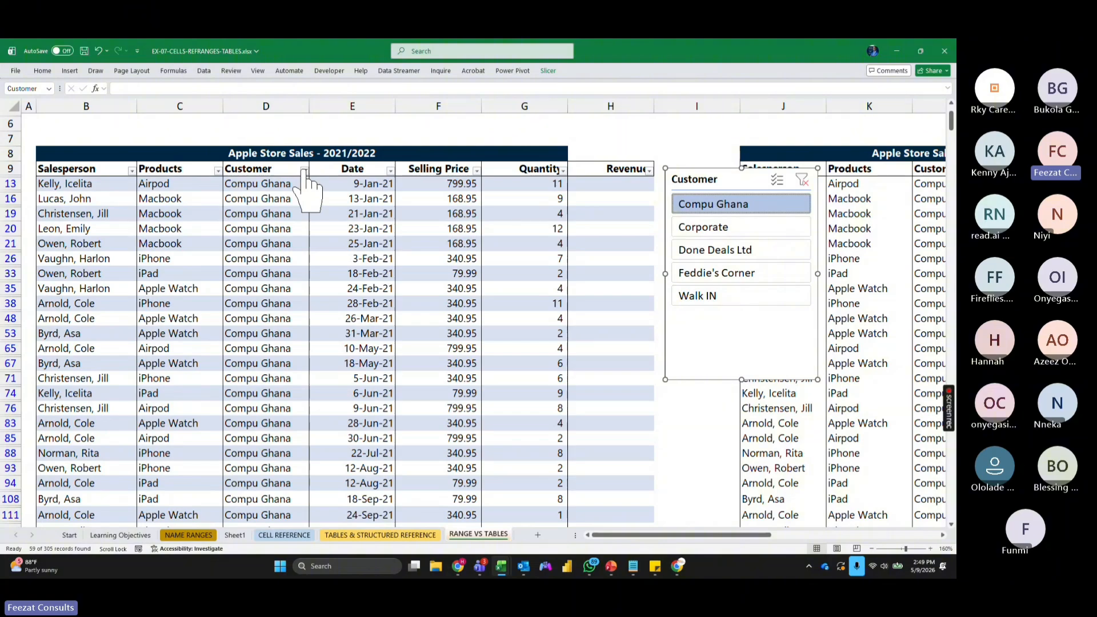
pyautogui.click(723, 296)
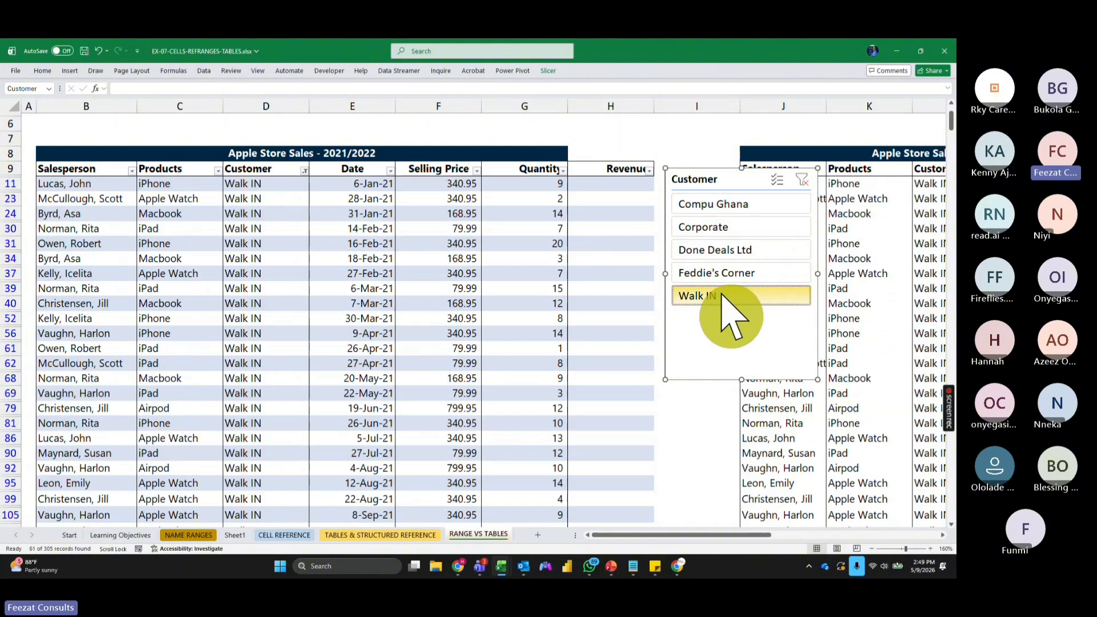
# Step: Clear the customer filter and delete the Customer slicer
pyautogui.click(801, 179)
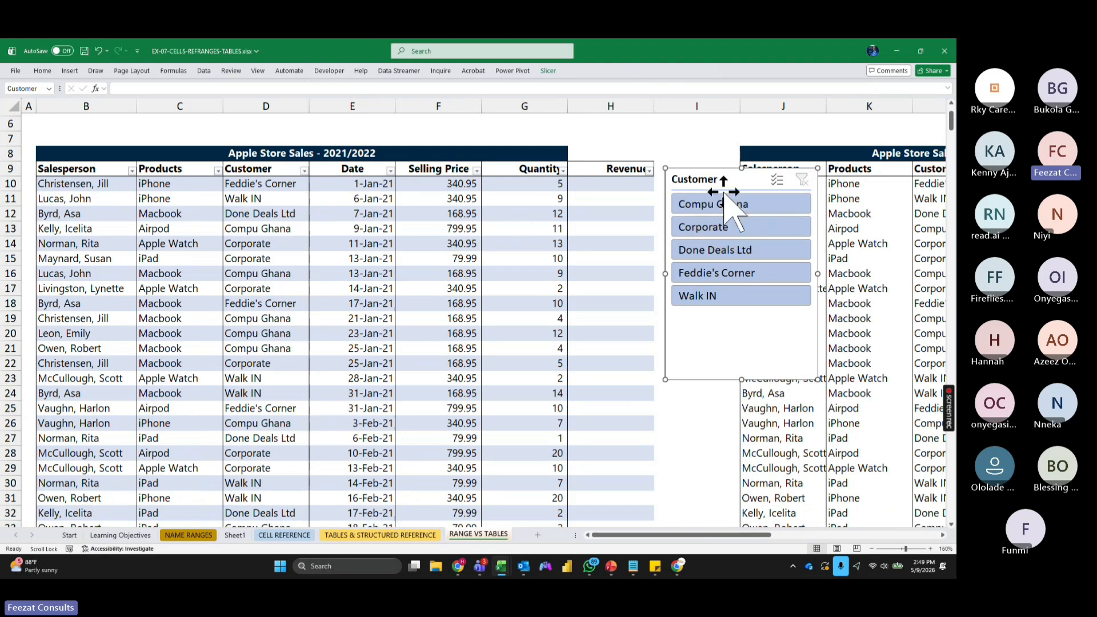
pyautogui.press('Delete')
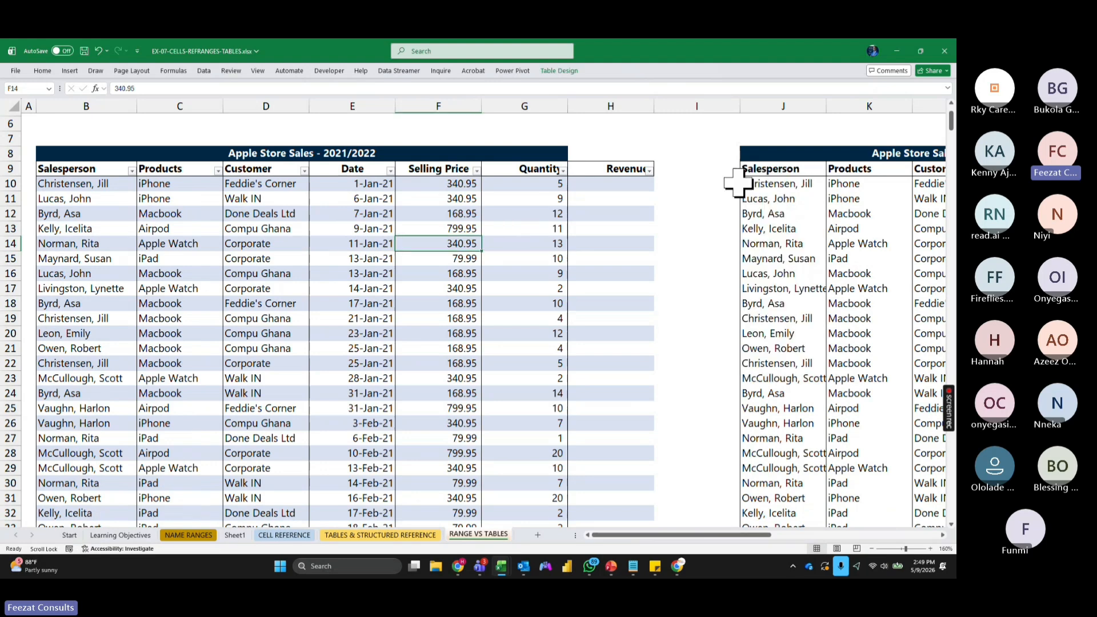
# Step: Rename the Apple Store Sales table as Apple_Report
pyautogui.click(557, 71)
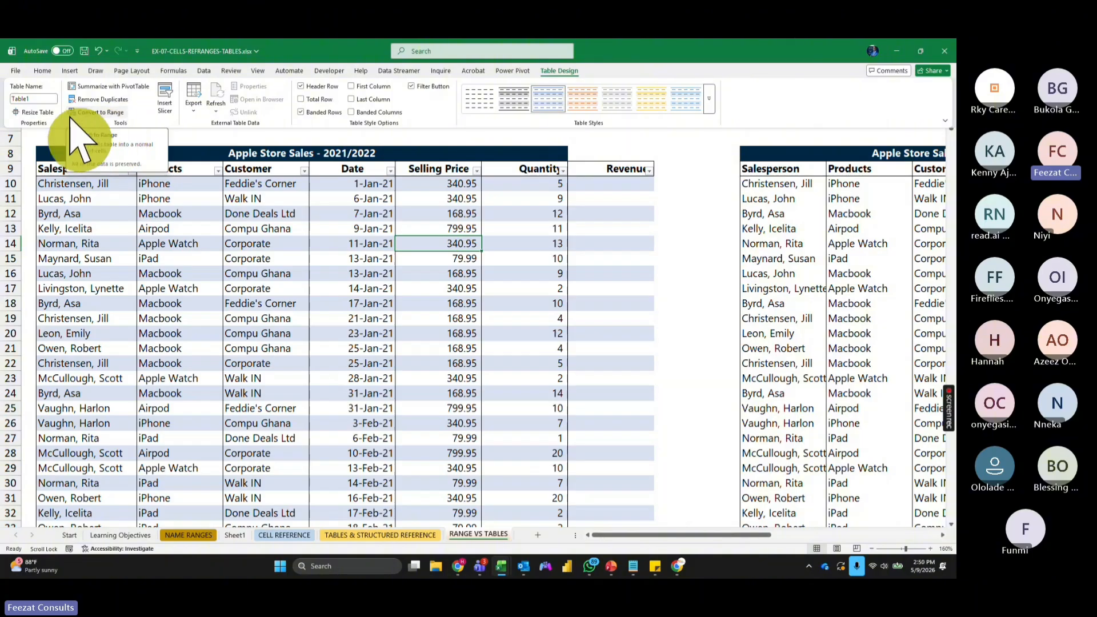
pyautogui.click(34, 98)
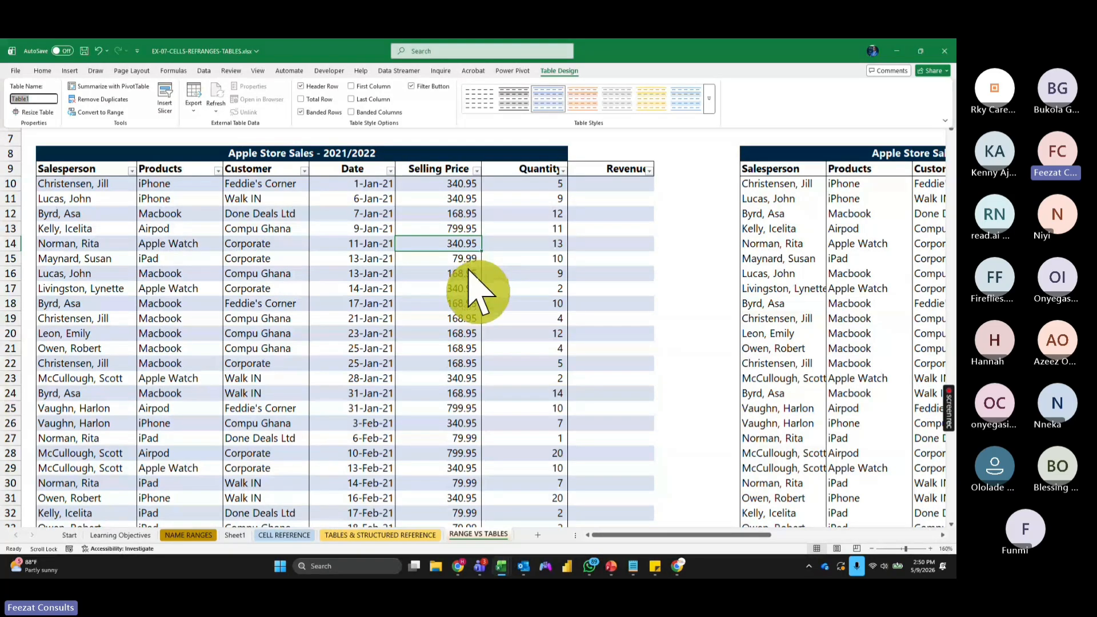
pyautogui.write('App')
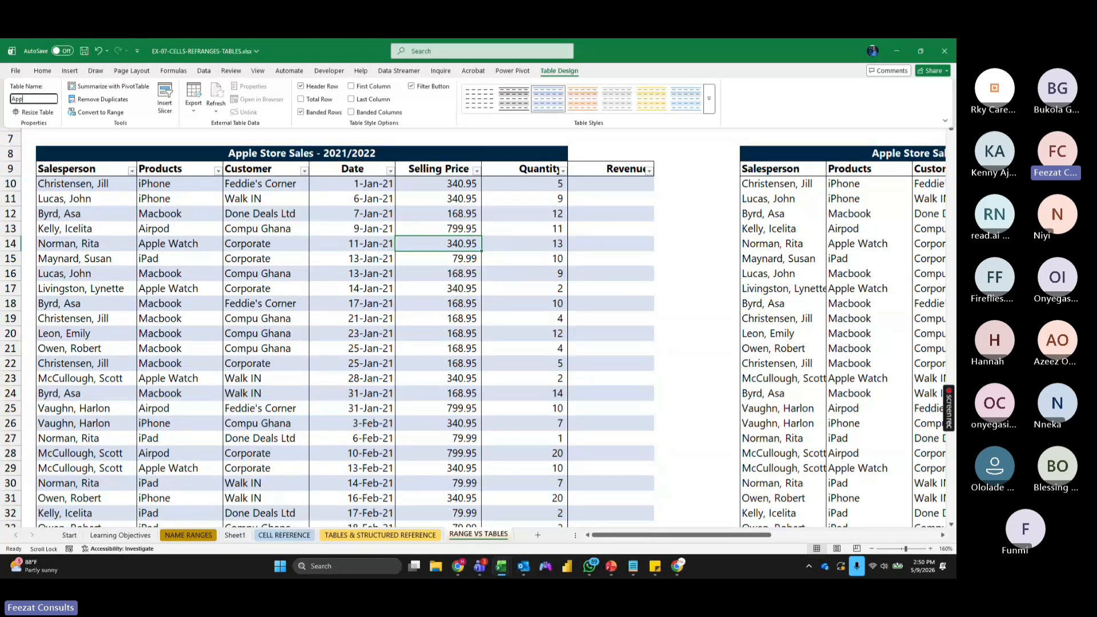
pyautogui.write('le_')
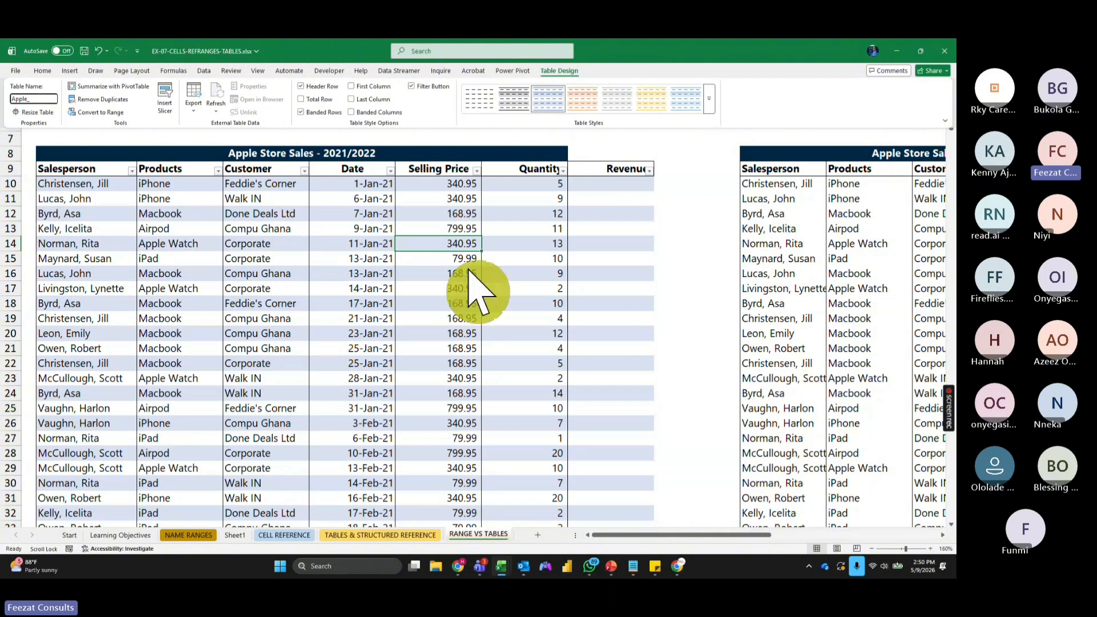
pyautogui.write('sales')
pyautogui.press('BackSpace')
pyautogui.press('BackSpace')
pyautogui.press('BackSpace')
pyautogui.press('BackSpace')
pyautogui.press('BackSpace')
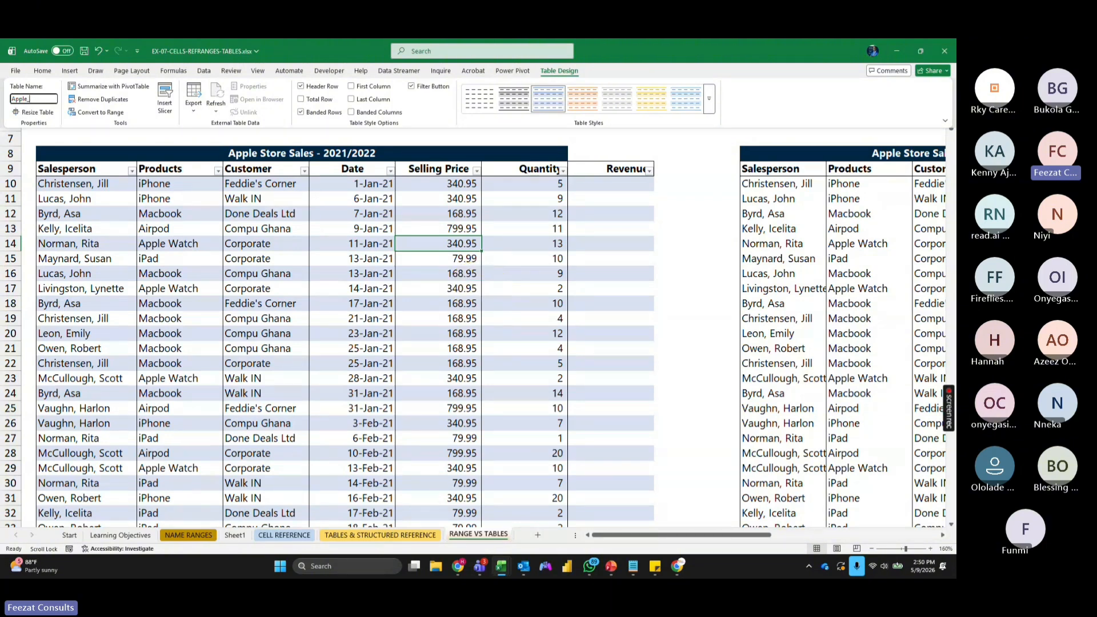
pyautogui.write('Report')
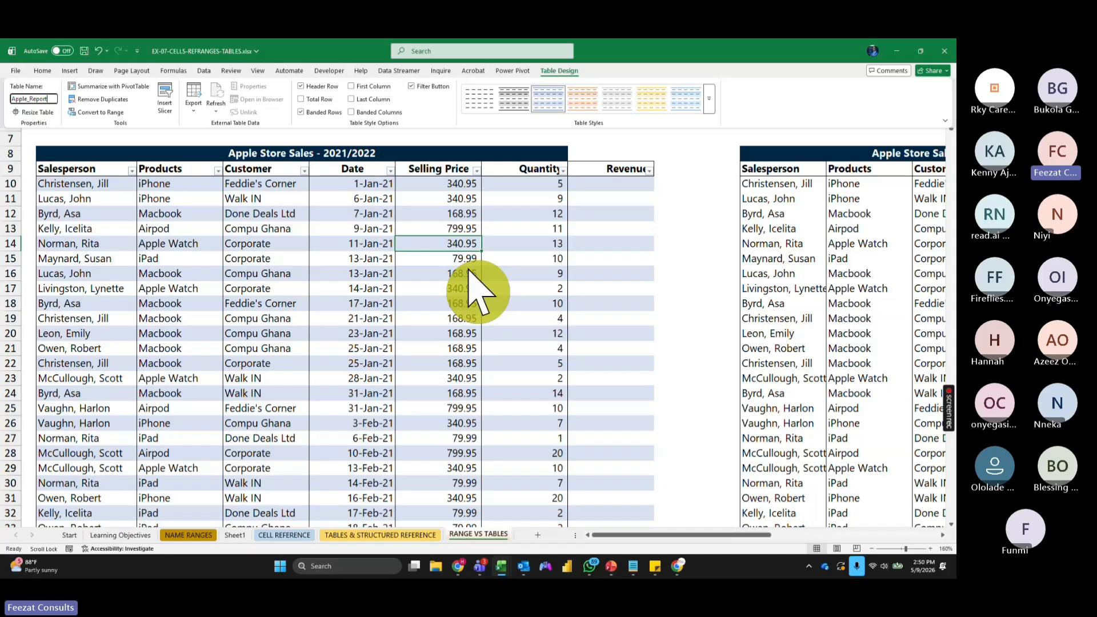
pyautogui.click(543, 319)
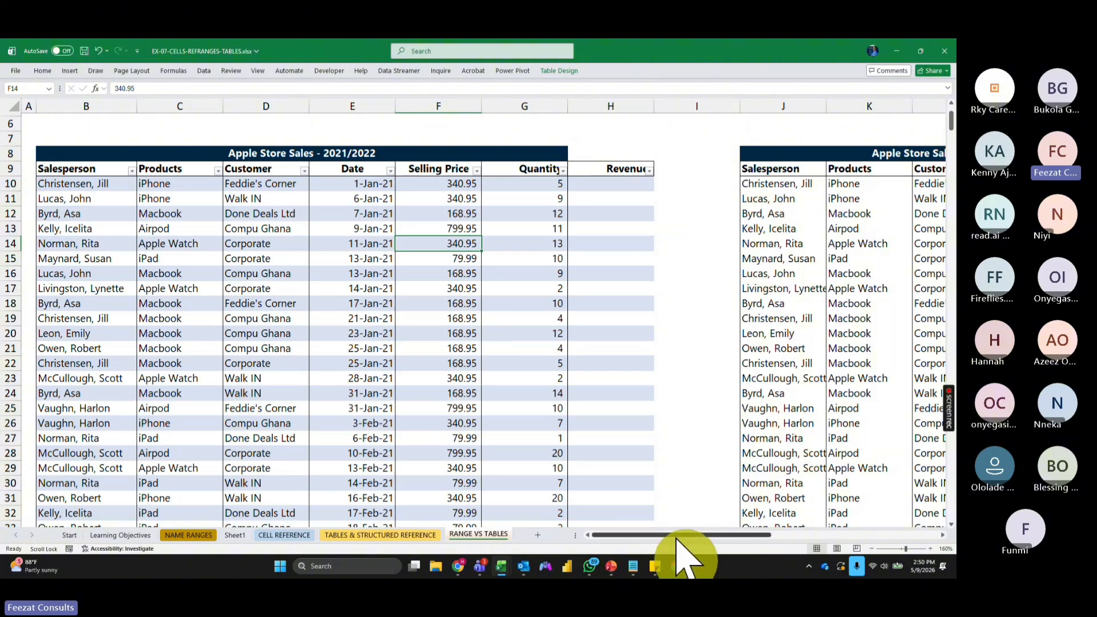
# Step: Calculate revenue in P10 of the plain range with =N10*O10 and fill the formula down its Revenue column
pyautogui.moveTo(663, 536); pyautogui.dragTo(791, 537)
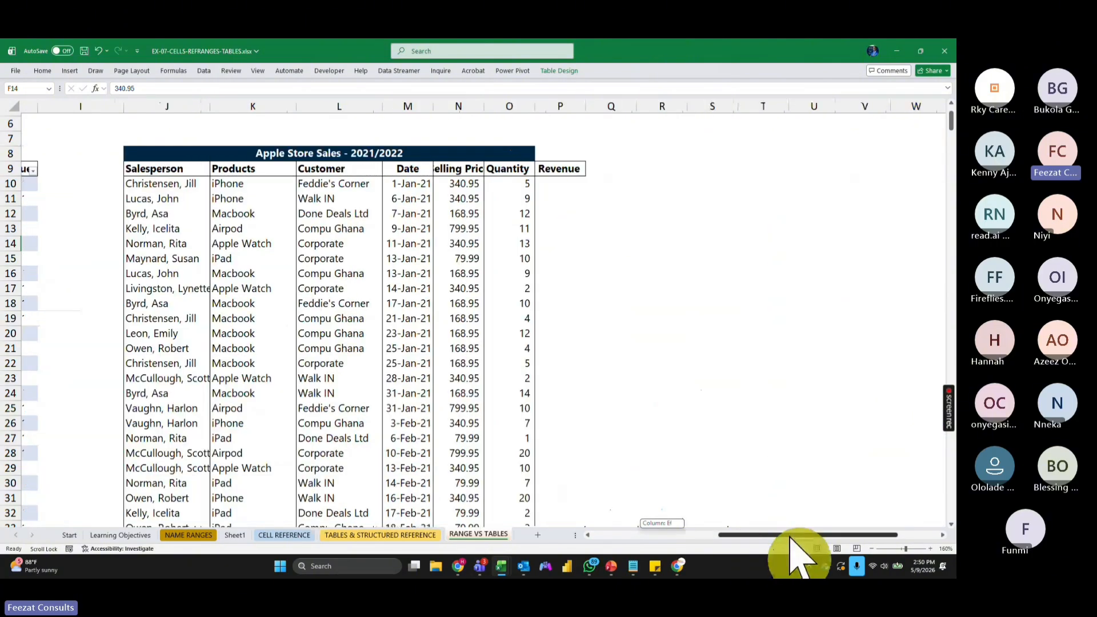
pyautogui.keyDown('ctrl'); pyautogui.scroll(9, 677, 239); pyautogui.keyUp('ctrl')
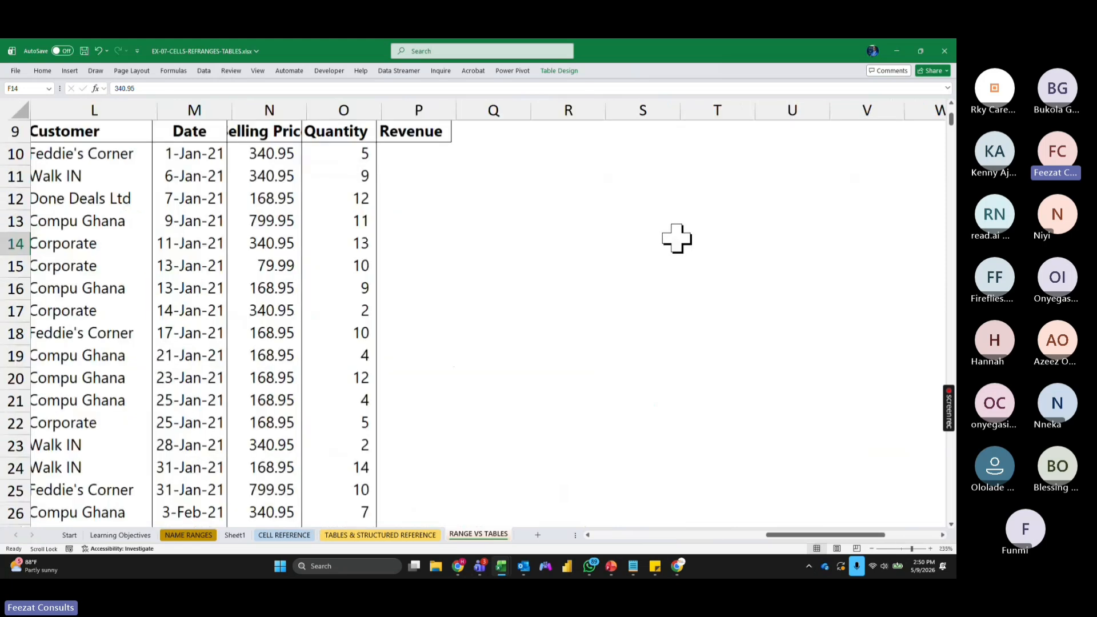
pyautogui.scroll(3, 677, 239)
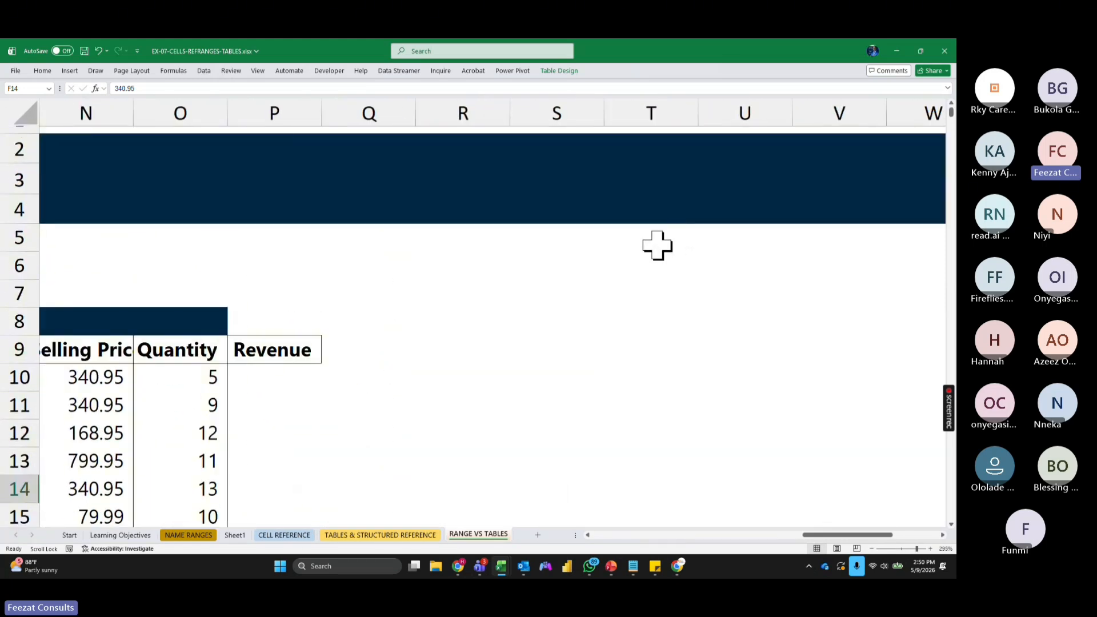
pyautogui.moveTo(866, 535); pyautogui.dragTo(852, 537)
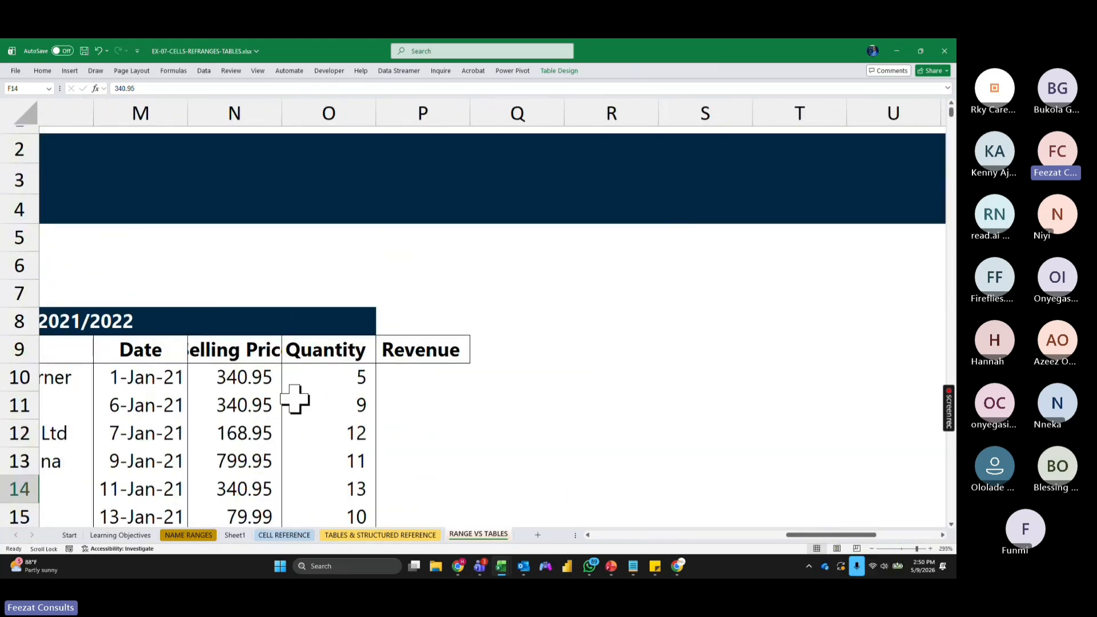
pyautogui.click(257, 349)
pyautogui.click(323, 355)
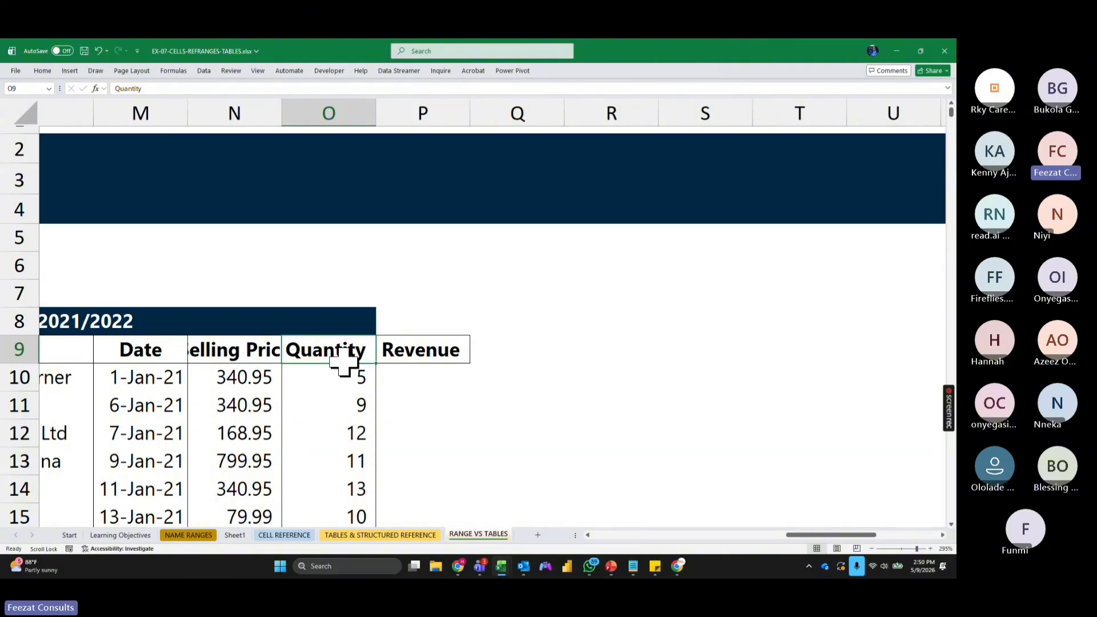
pyautogui.click(421, 375)
pyautogui.write('=')
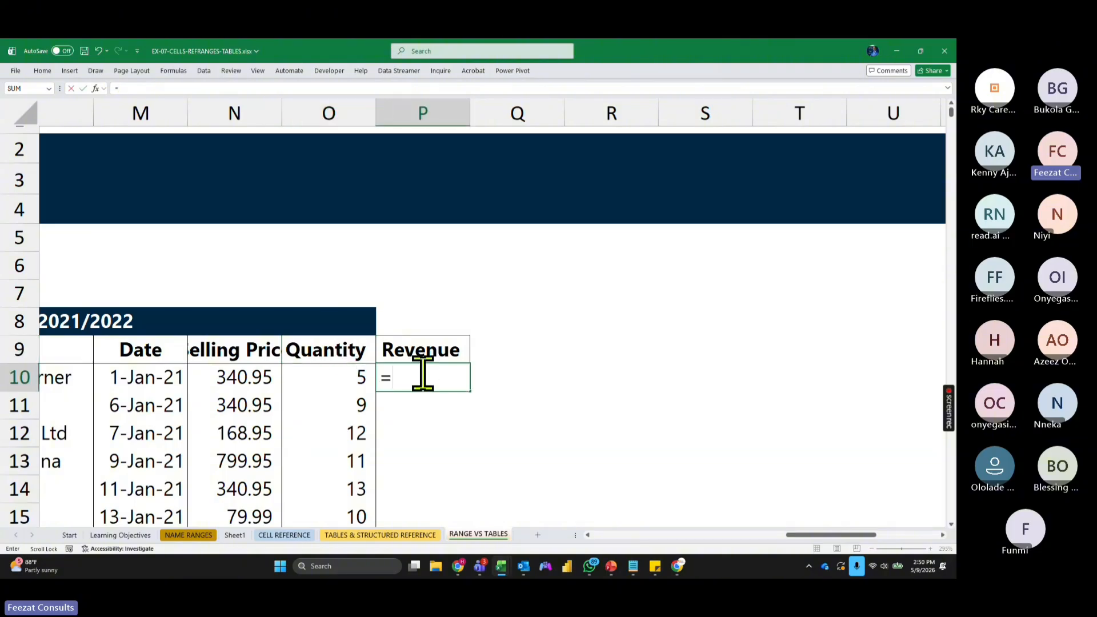
pyautogui.click(249, 370)
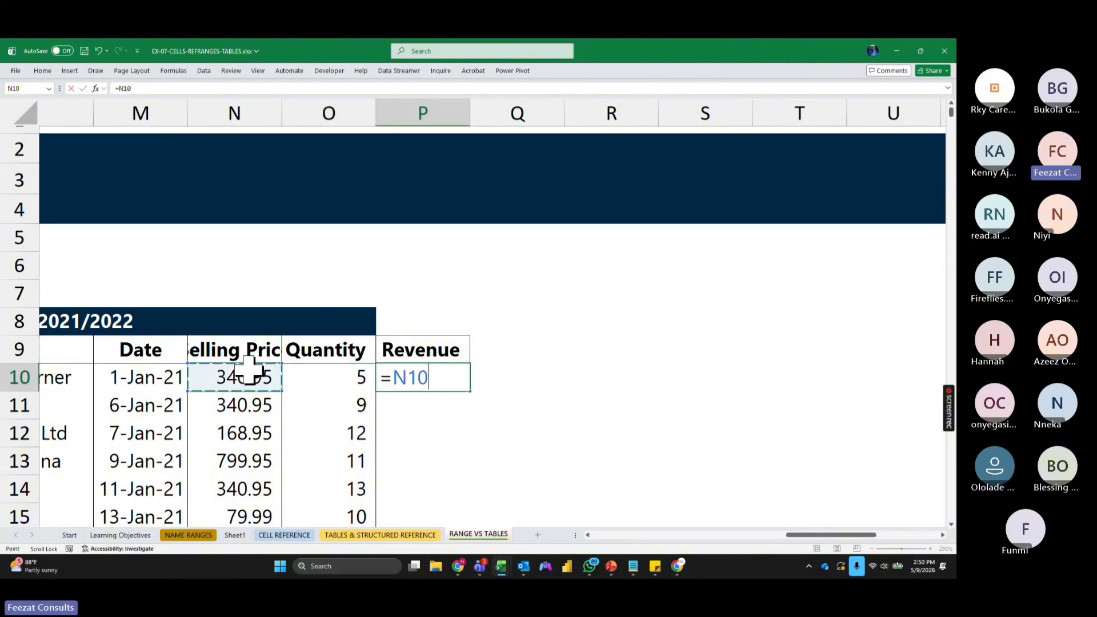
pyautogui.write('*')
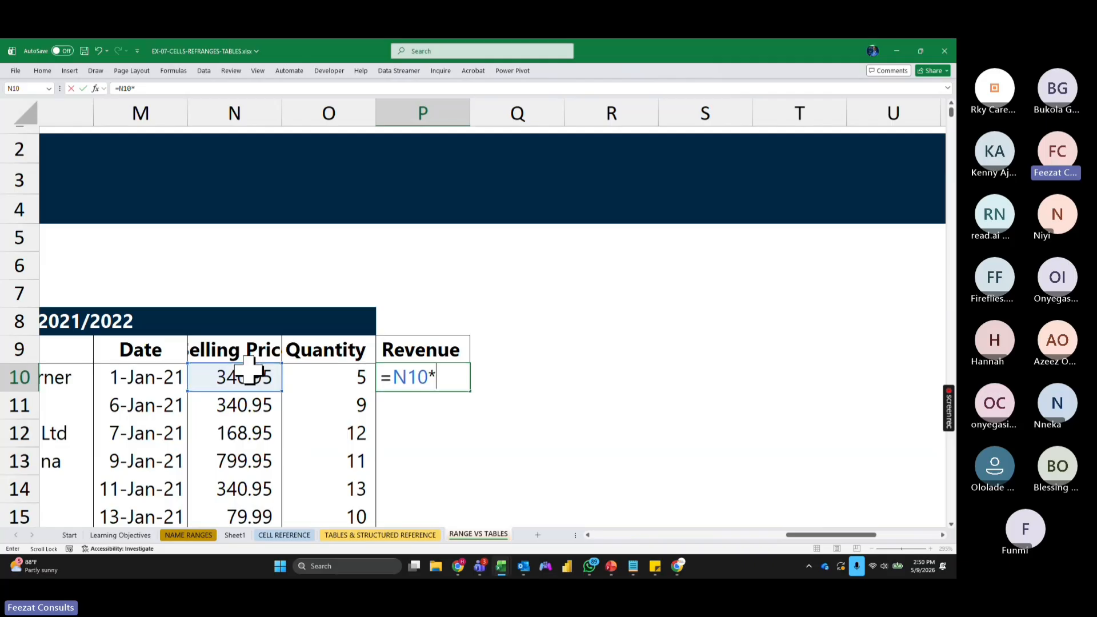
pyautogui.click(329, 377)
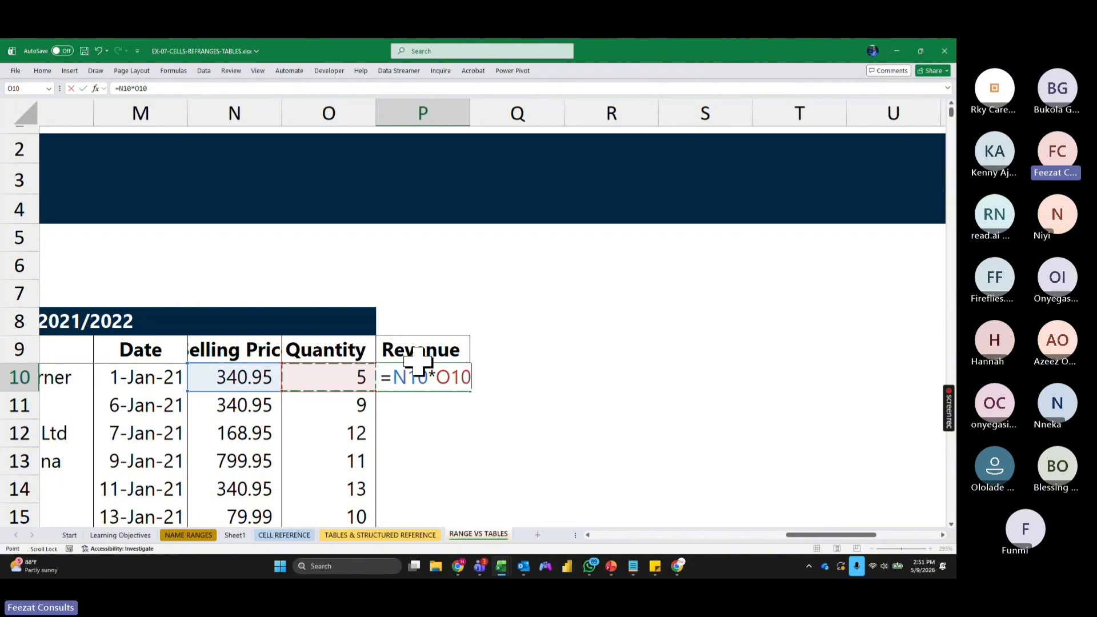
pyautogui.press('Return')
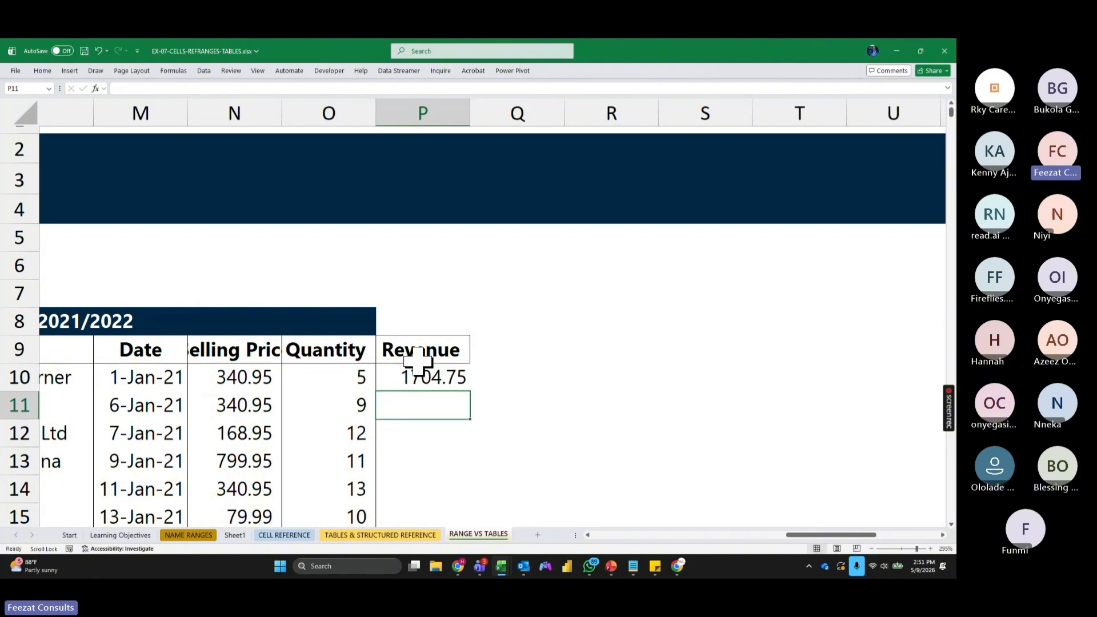
pyautogui.click(451, 373)
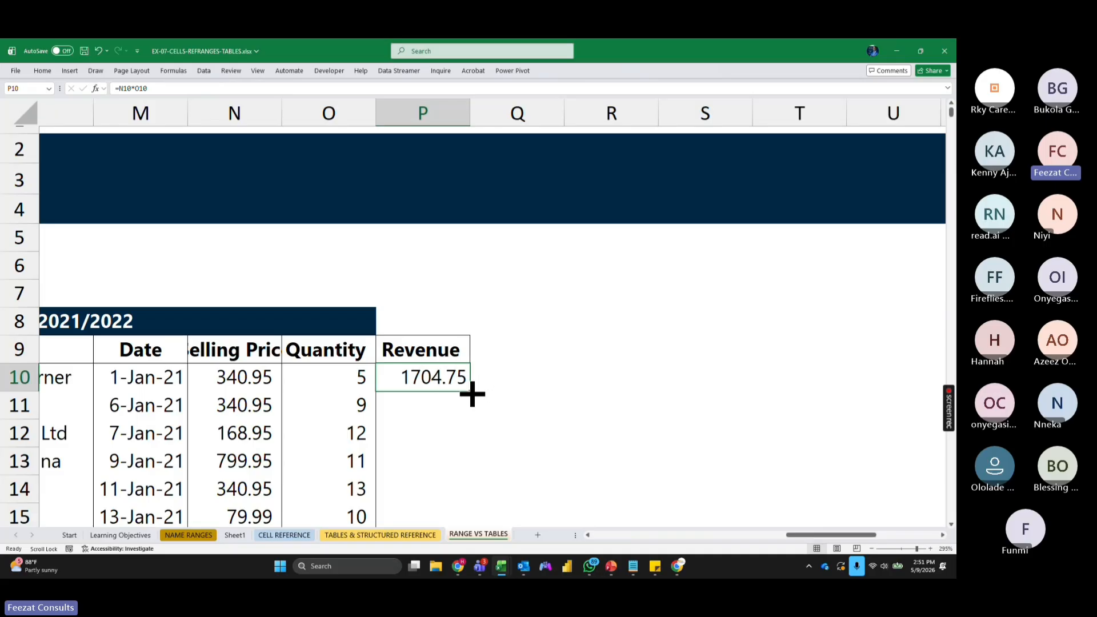
pyautogui.doubleClick(469, 391)
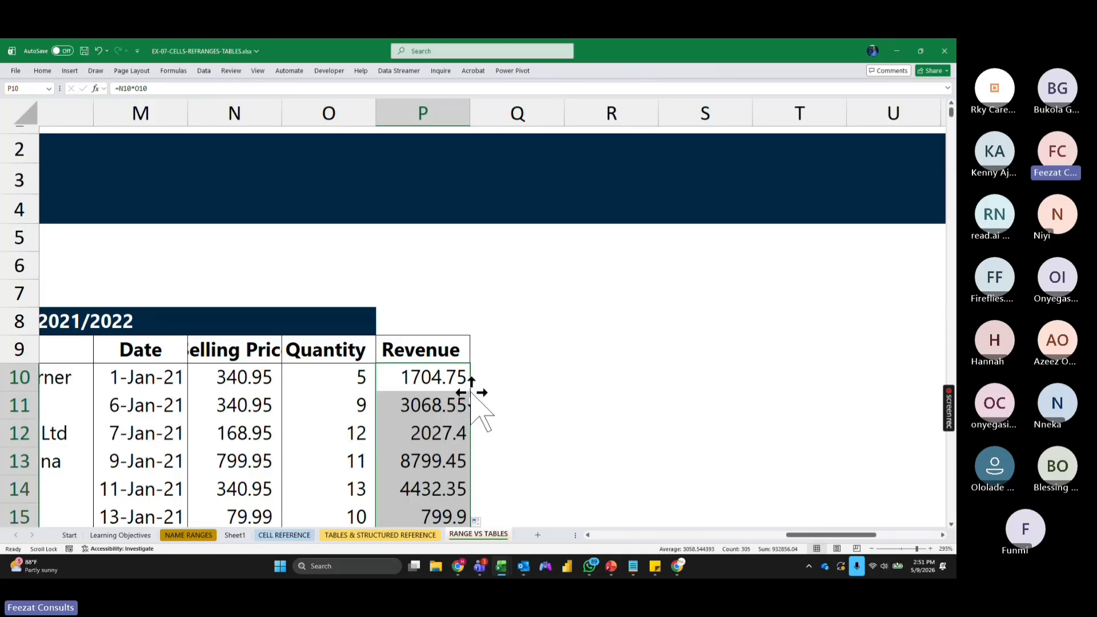
pyautogui.moveTo(805, 536); pyautogui.dragTo(691, 550)
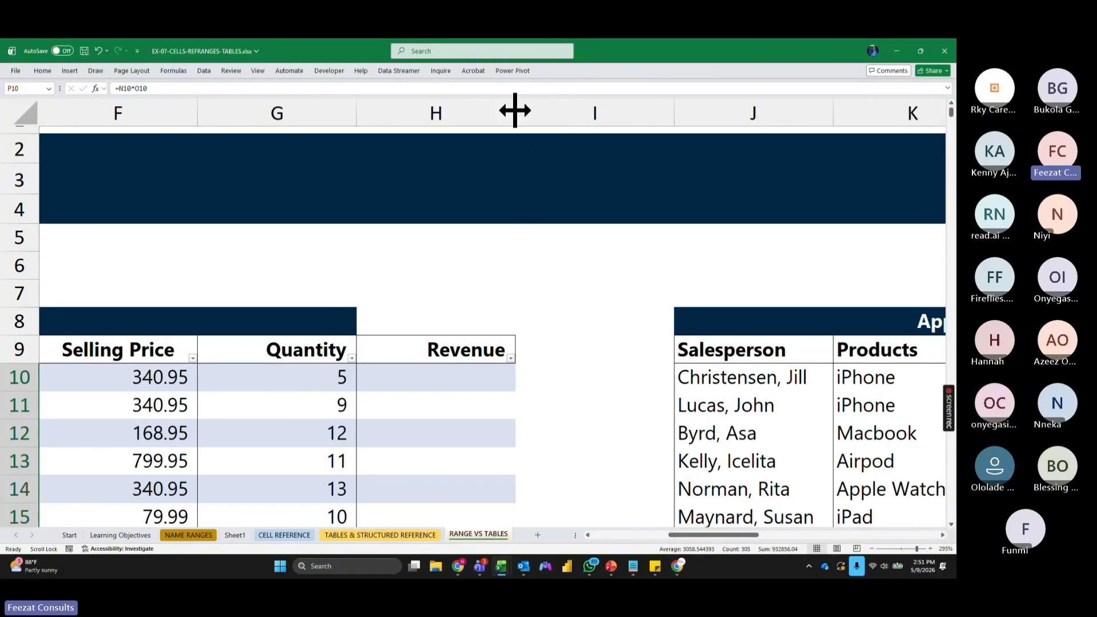
pyautogui.moveTo(515, 110); pyautogui.dragTo(596, 116)
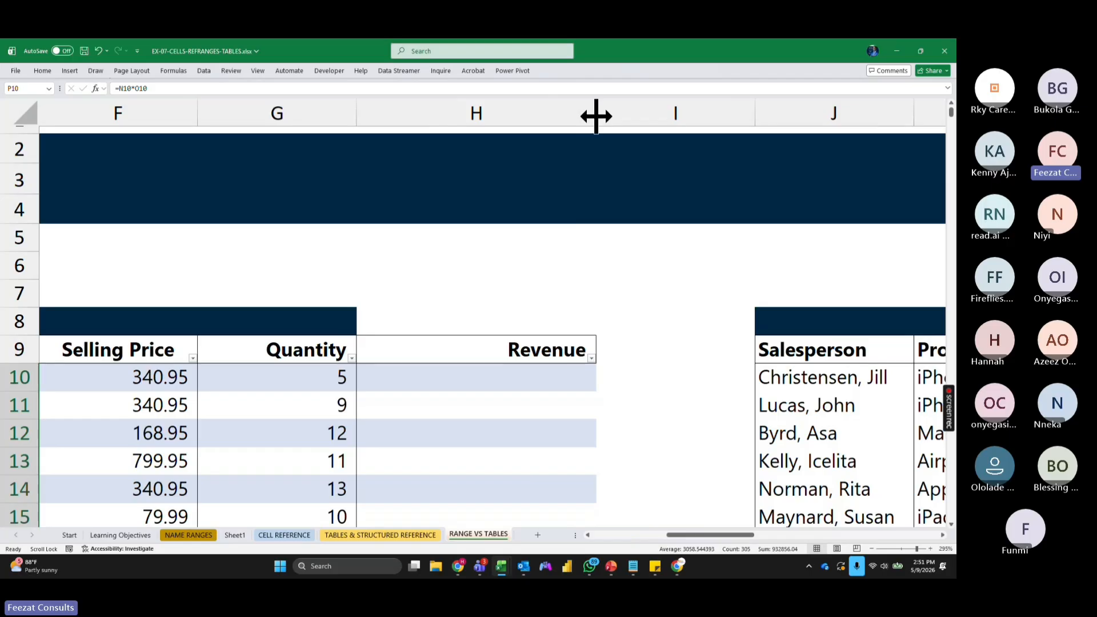
pyautogui.click(425, 378)
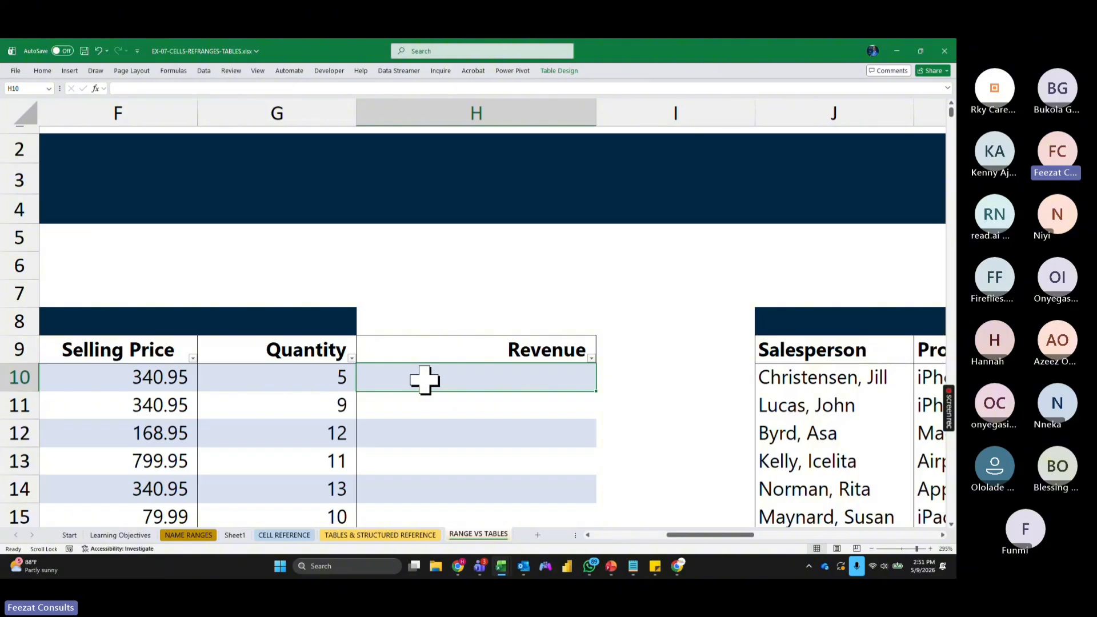
pyautogui.click(151, 380)
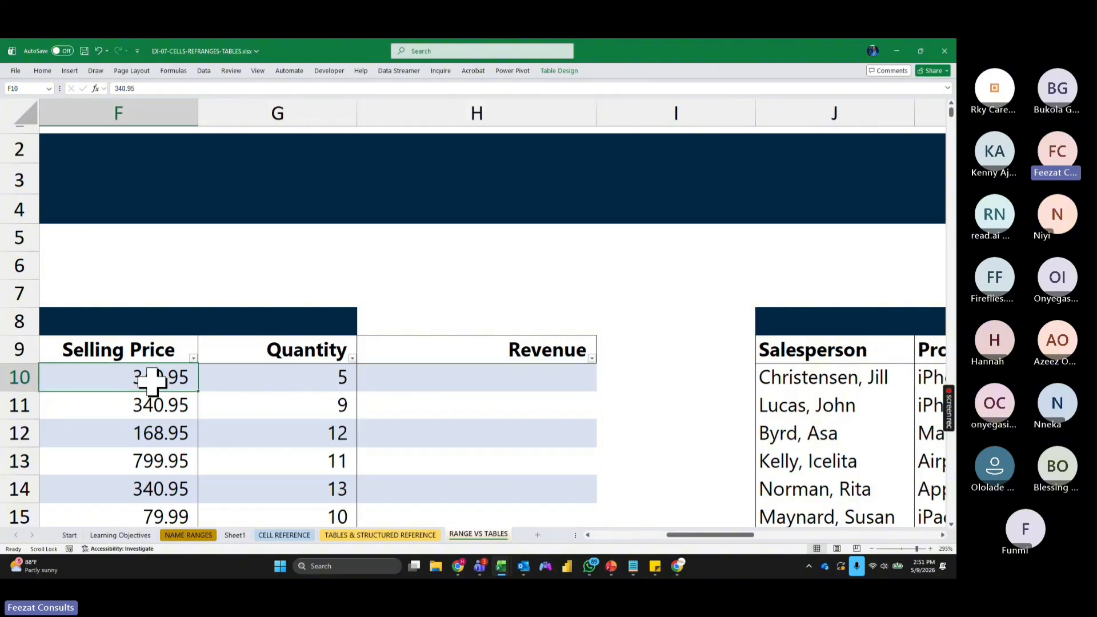
pyautogui.click(124, 350)
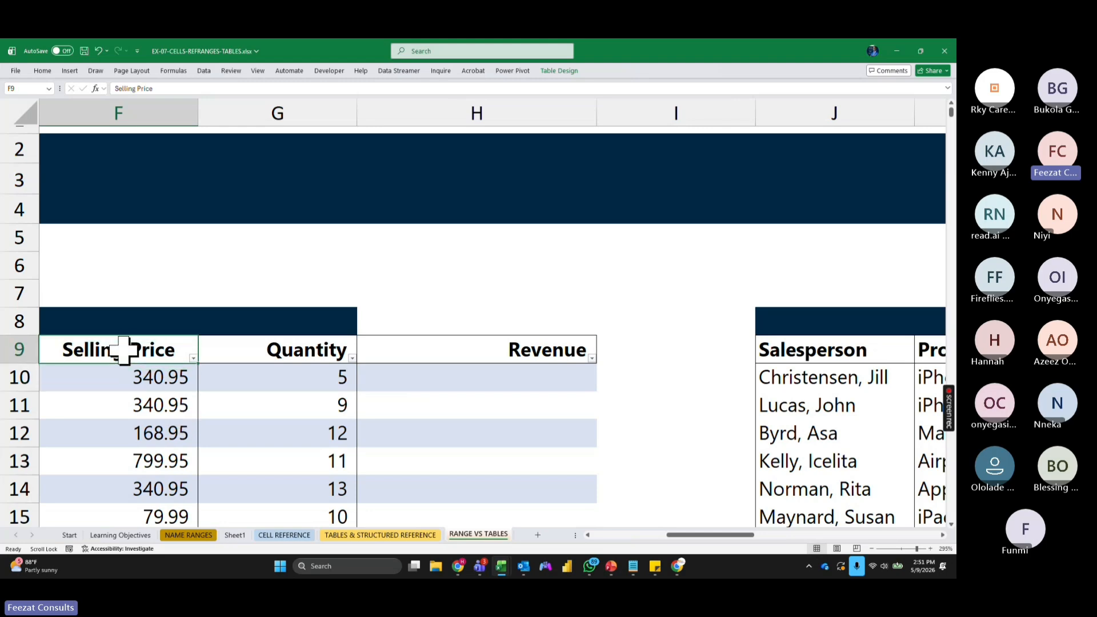
pyautogui.click(414, 380)
pyautogui.scroll(3, 424, 392)
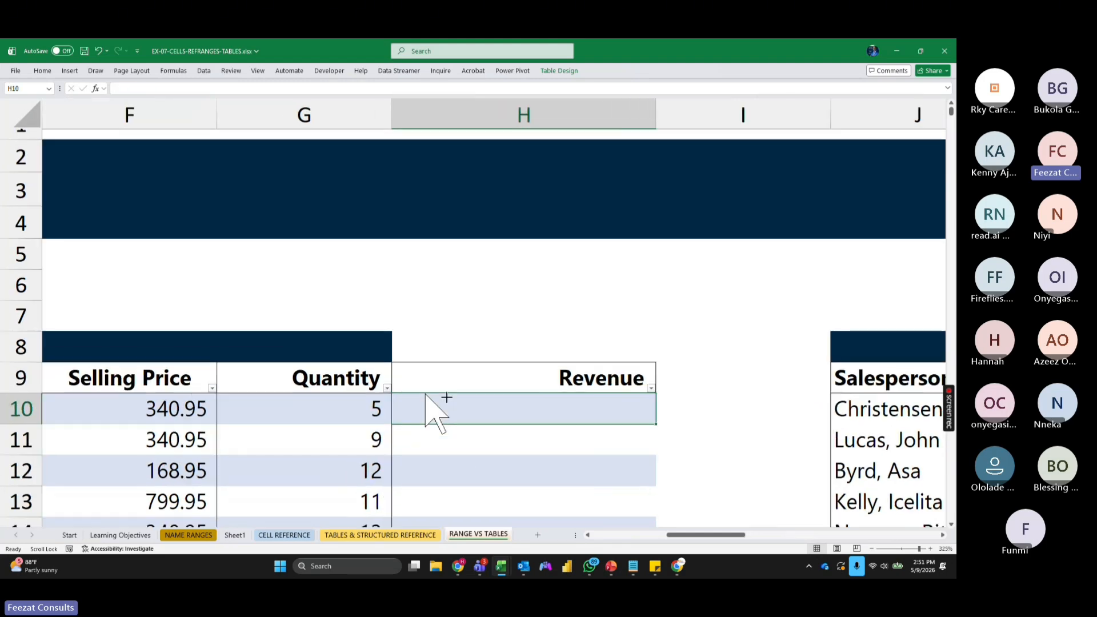
pyautogui.write('=')
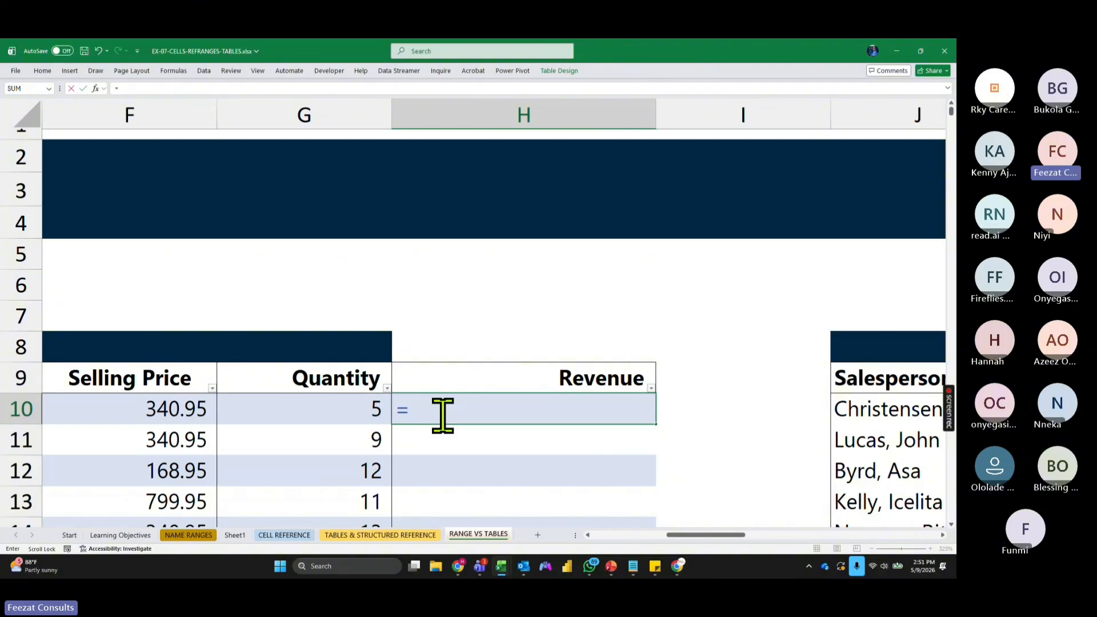
pyautogui.click(212, 423)
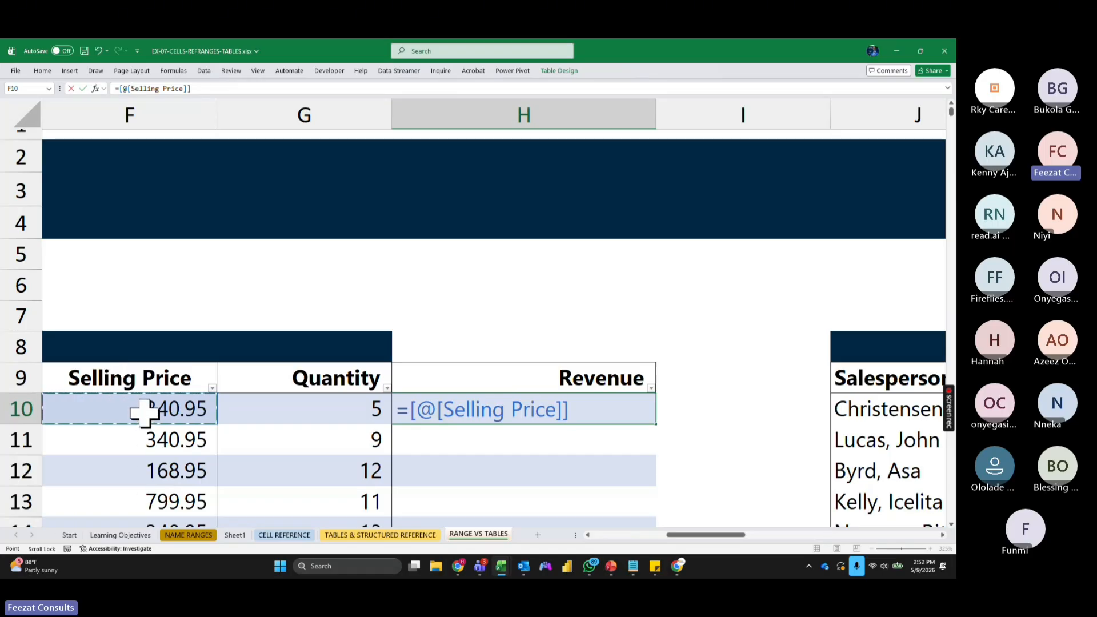
pyautogui.write('*')
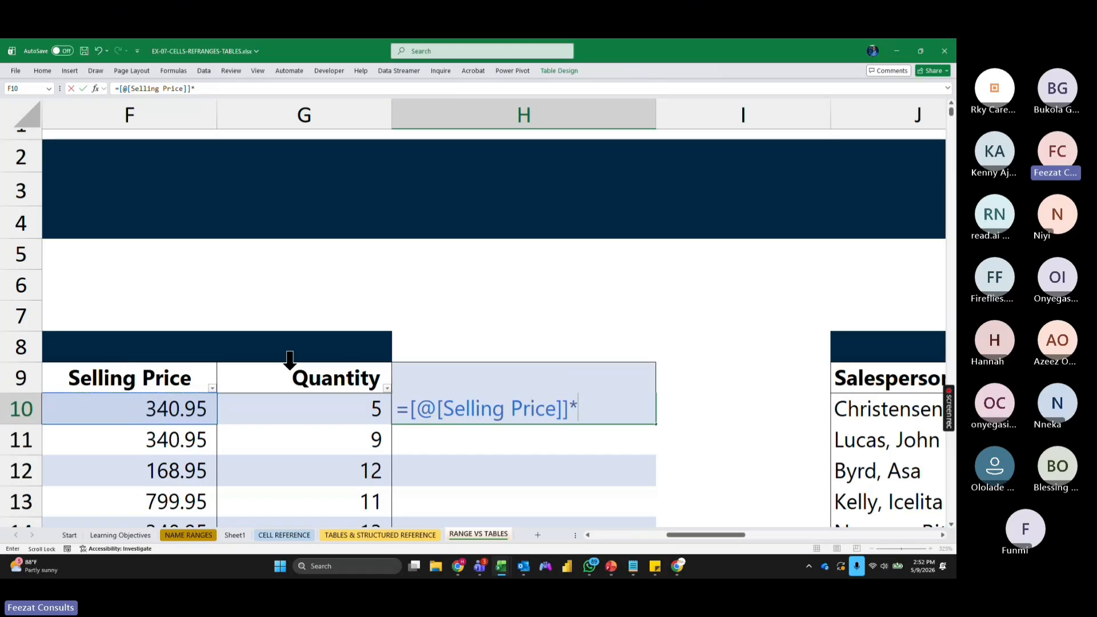
pyautogui.click(282, 407)
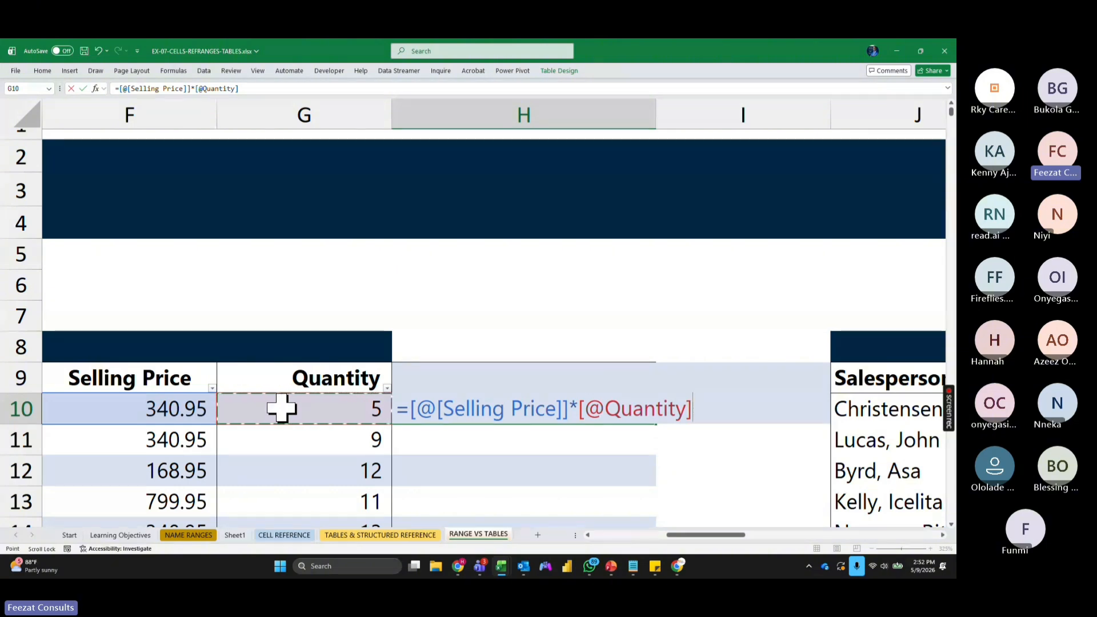
pyautogui.press('Return')
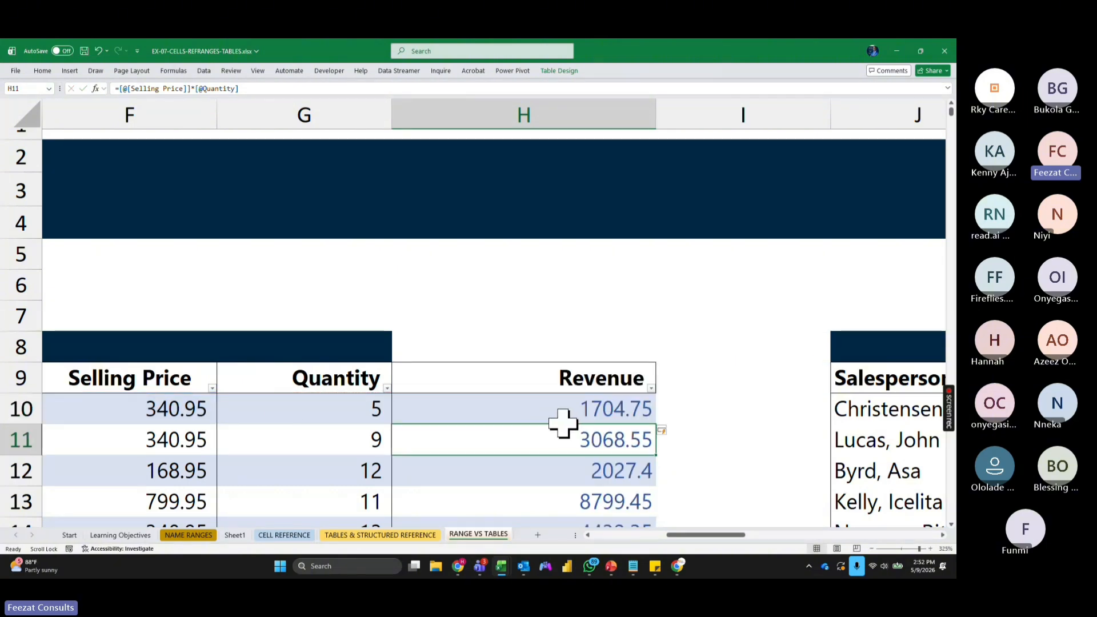
# Step: Examine the calculated Revenue column down the table and compare the table with the plain range beside it
pyautogui.scroll(-4, 568, 424)
pyautogui.scroll(-4, 572, 427)
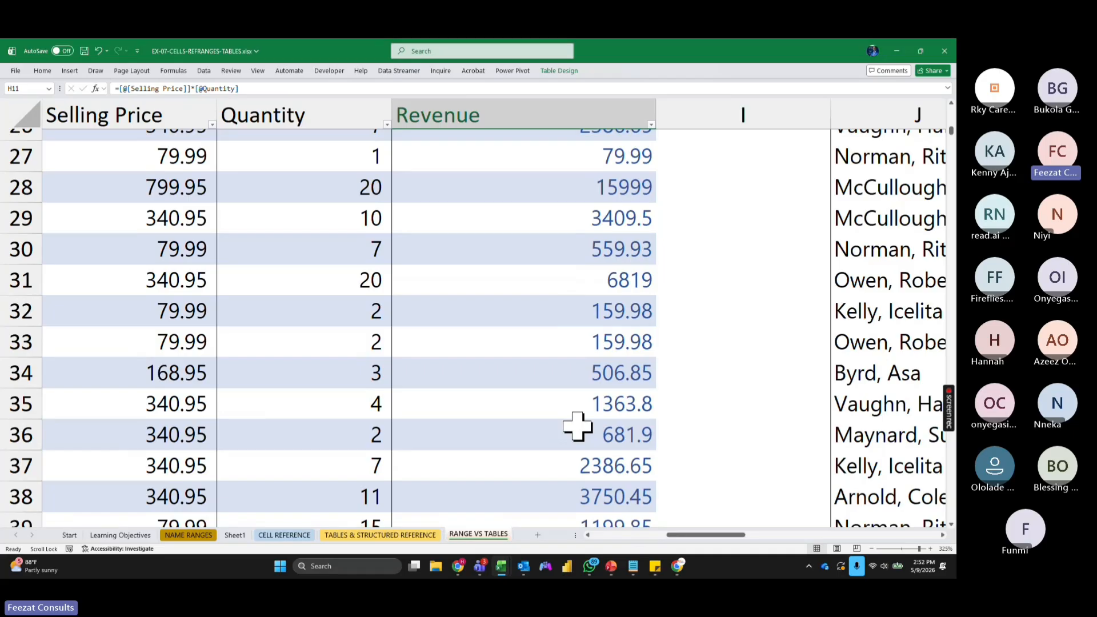
pyautogui.scroll(5, 577, 425)
pyautogui.scroll(-7, 578, 426)
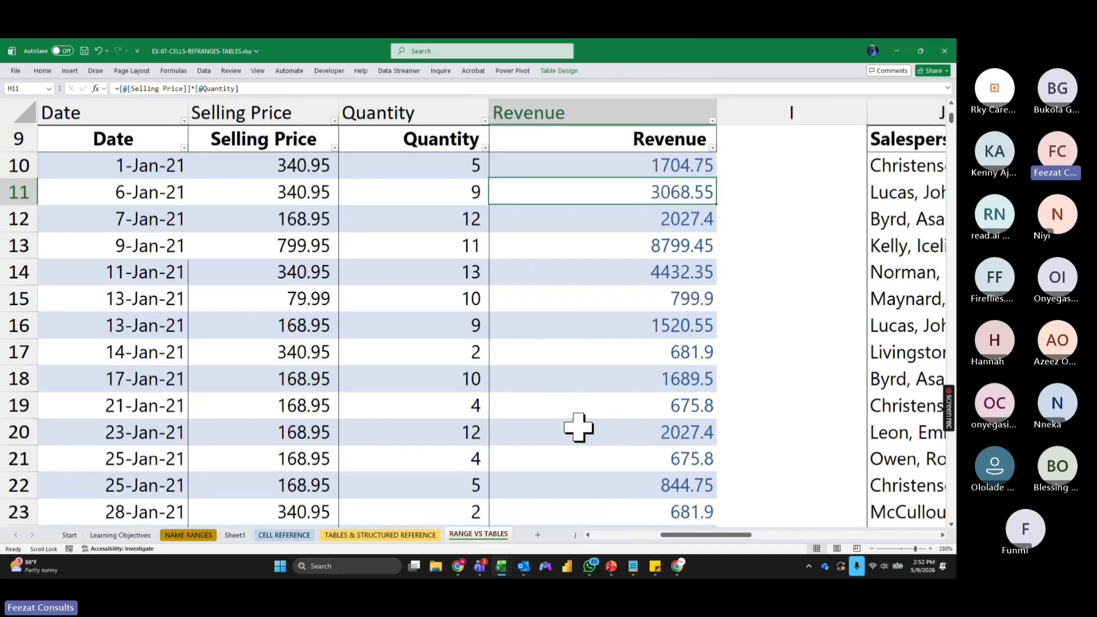
pyautogui.scroll(-8, 580, 426)
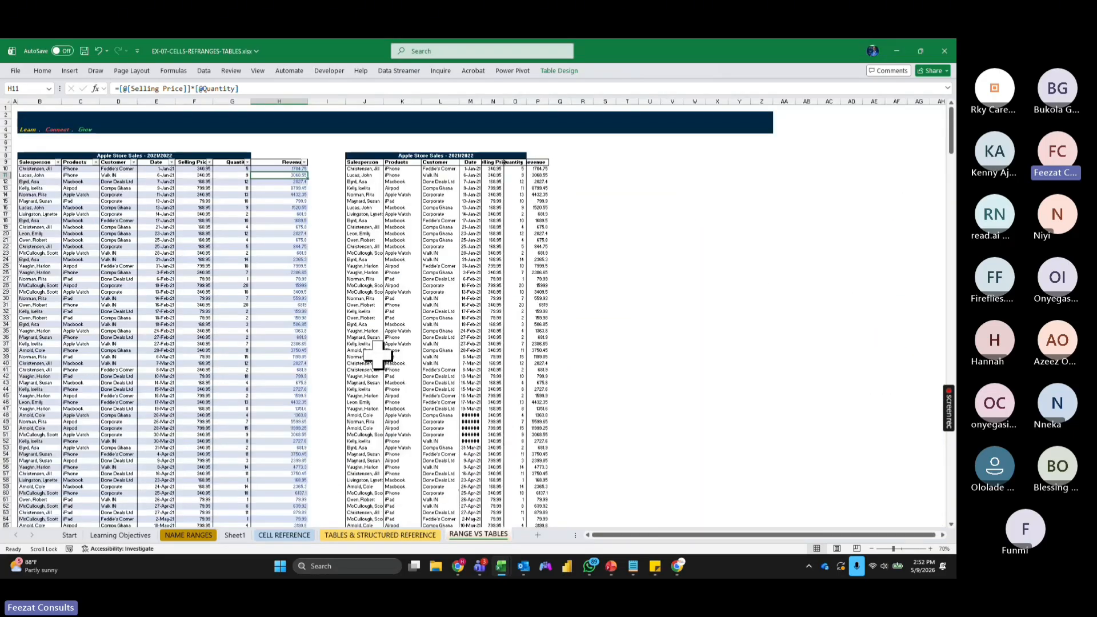
pyautogui.click(409, 287)
pyautogui.scroll(1, 456, 326)
pyautogui.scroll(3, 456, 326)
pyautogui.scroll(7, 448, 330)
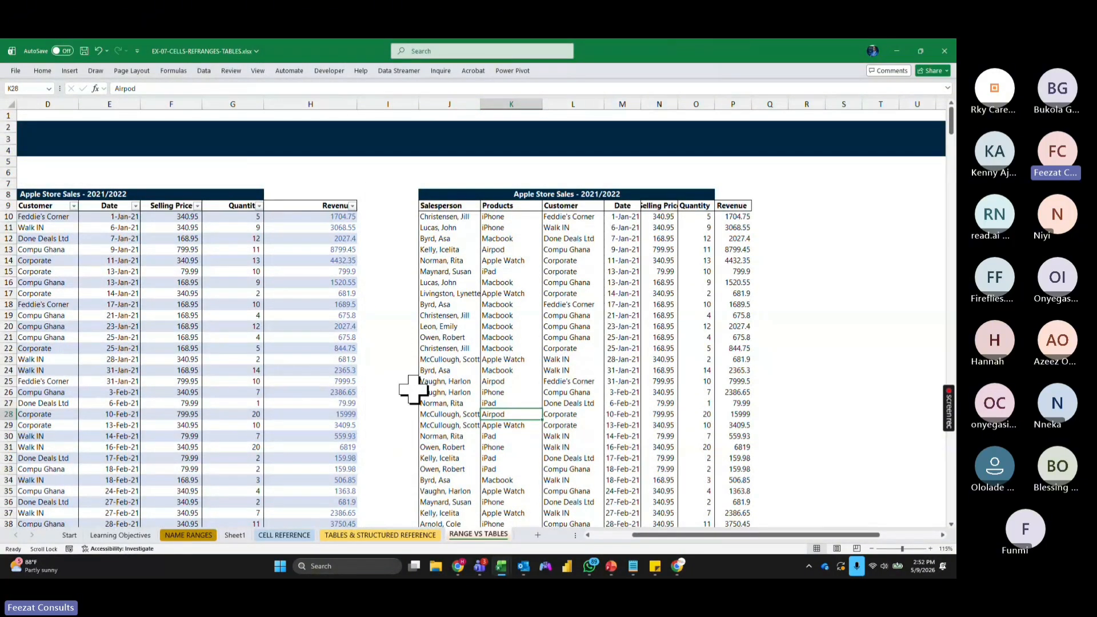
pyautogui.click(231, 292)
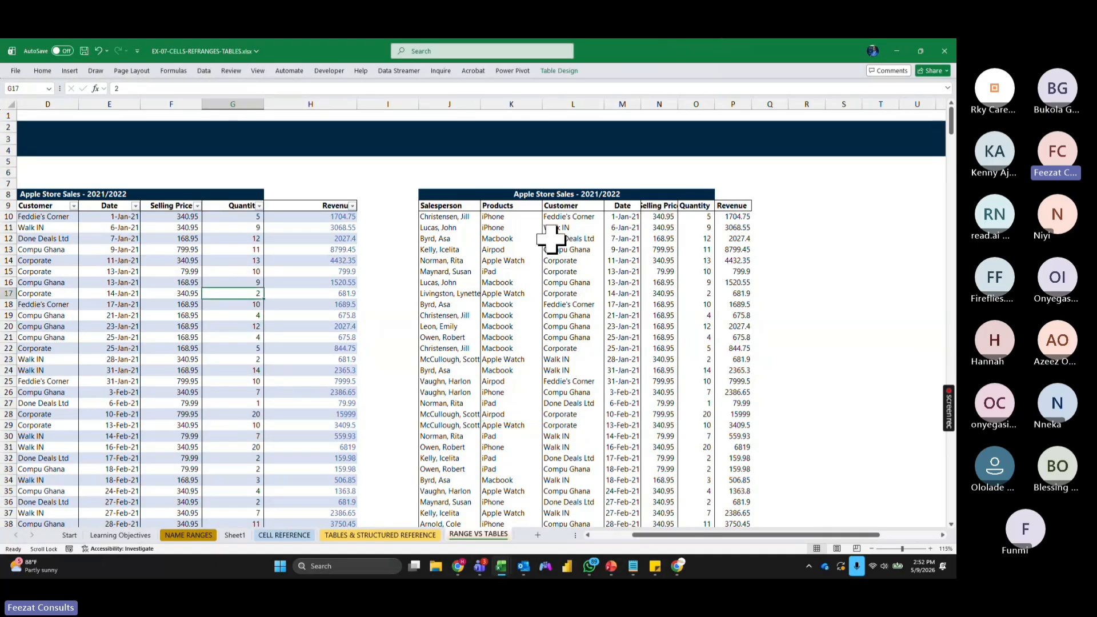
# Step: Check the table's name and extend the answer-cell formatting from column E into F down to row 18 on the TABLES & STRUCTURED REFERENCE sheet
pyautogui.click(566, 71)
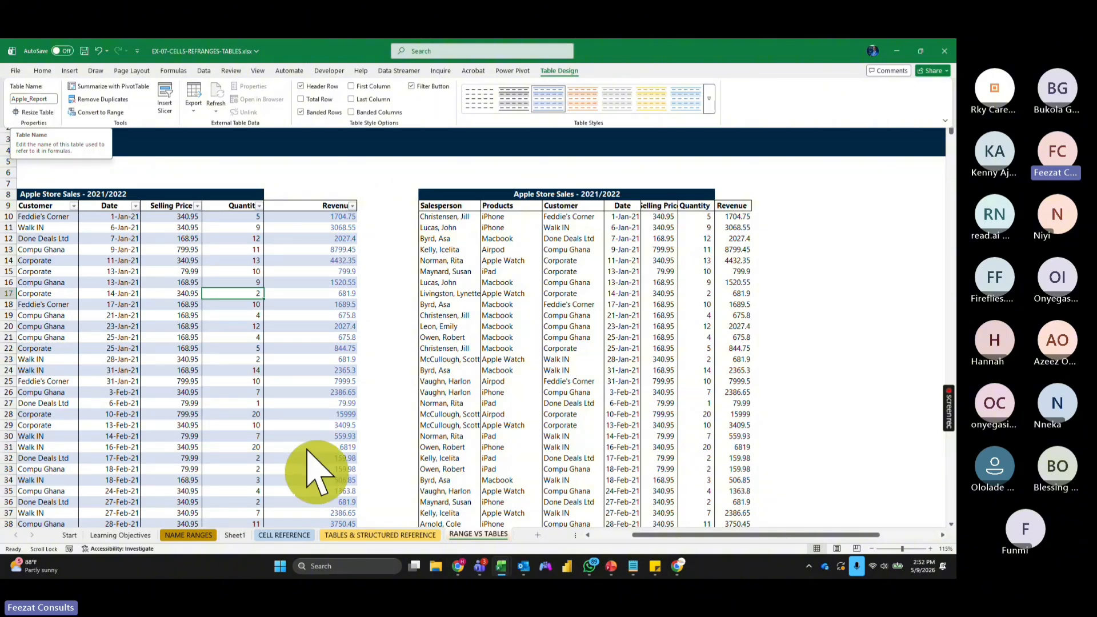
pyautogui.click(380, 535)
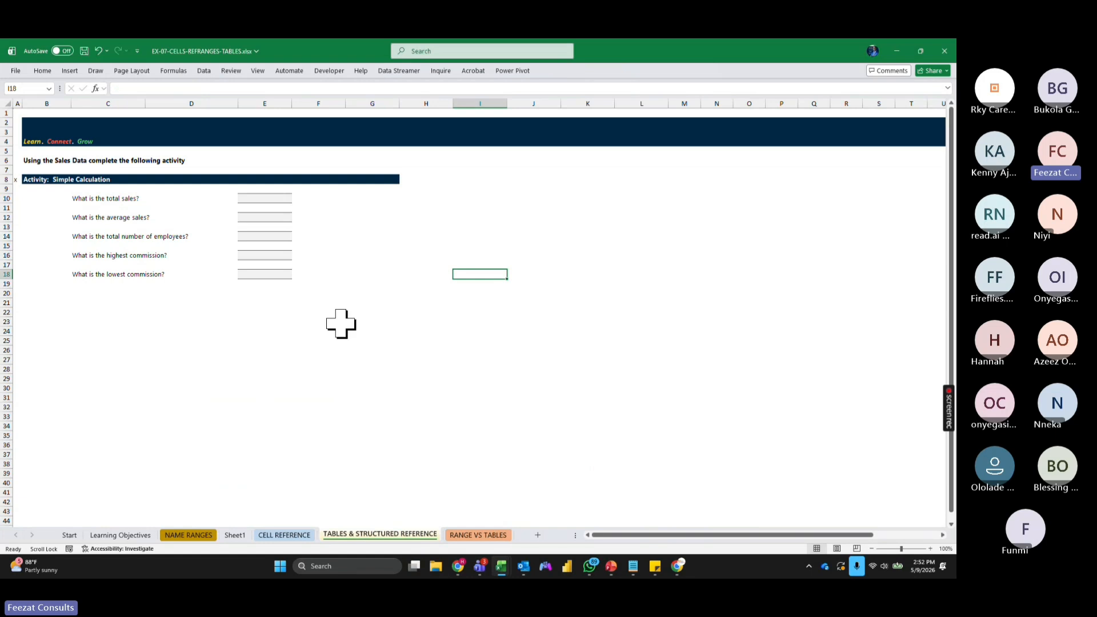
pyautogui.scroll(6, 343, 325)
pyautogui.moveTo(703, 536); pyautogui.dragTo(616, 536)
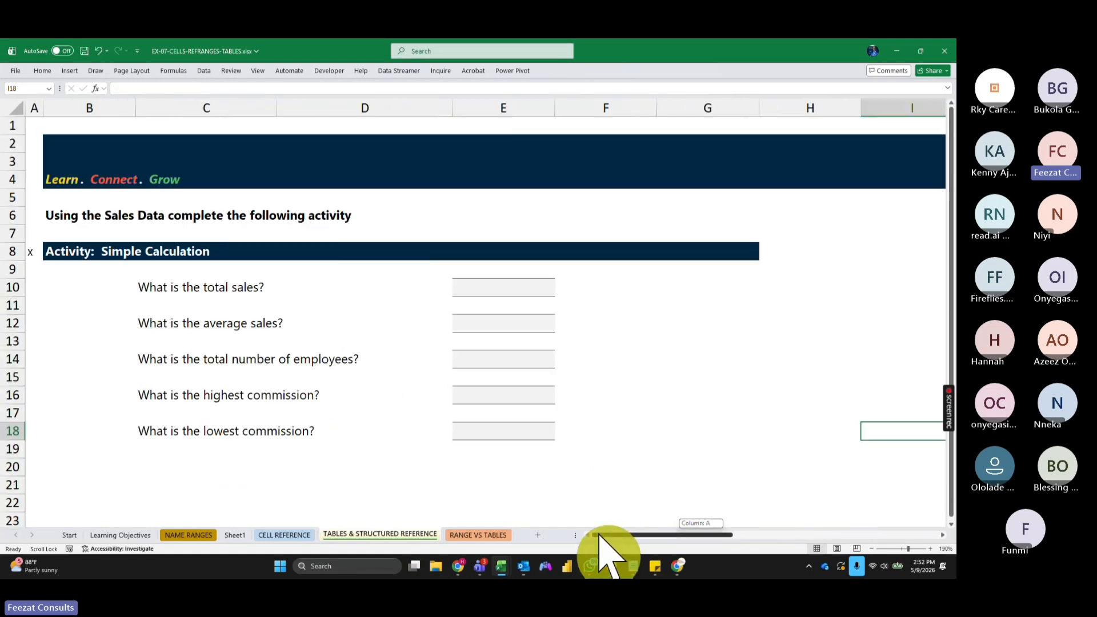
pyautogui.moveTo(477, 270); pyautogui.dragTo(689, 440)
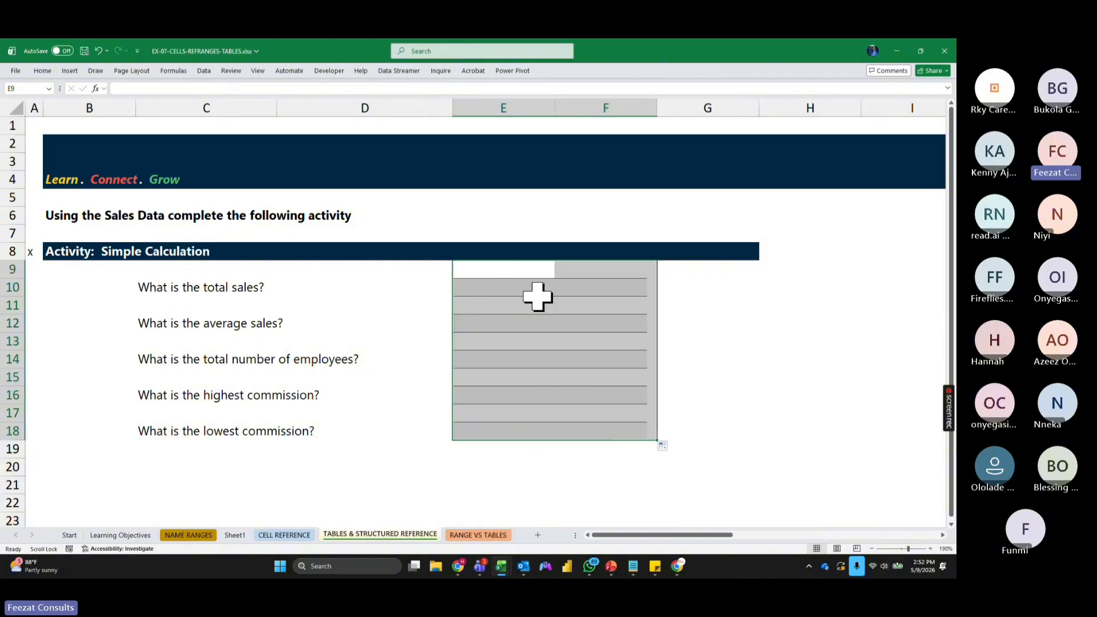
# Step: Enter the column headings RANGE in E9 and TABLE in F9 above the answer cells
pyautogui.click(502, 269)
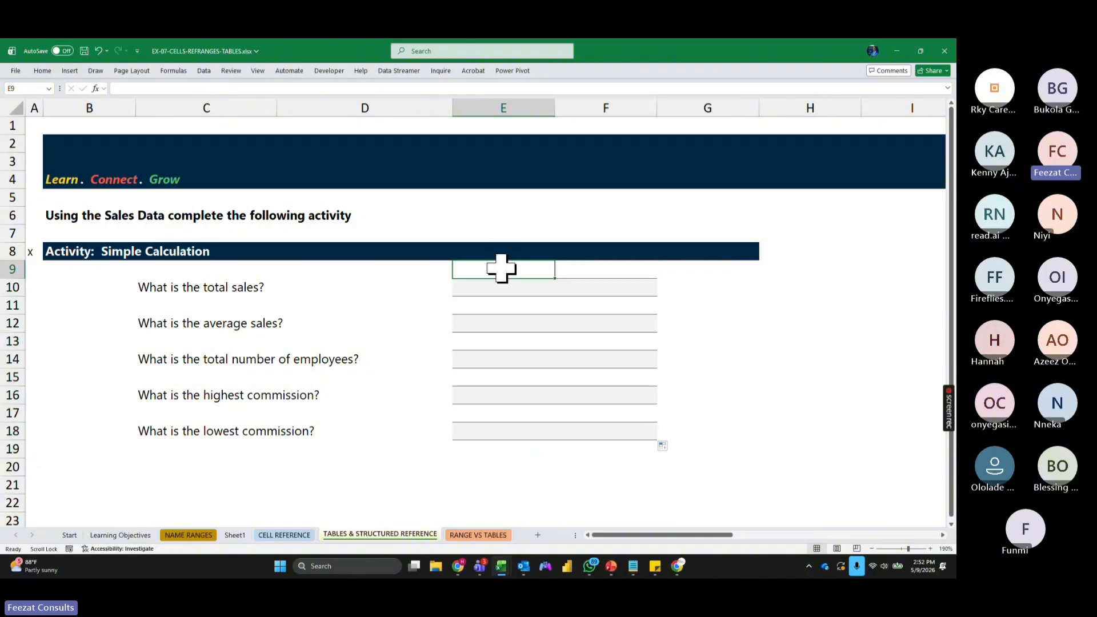
pyautogui.write('RANGE')
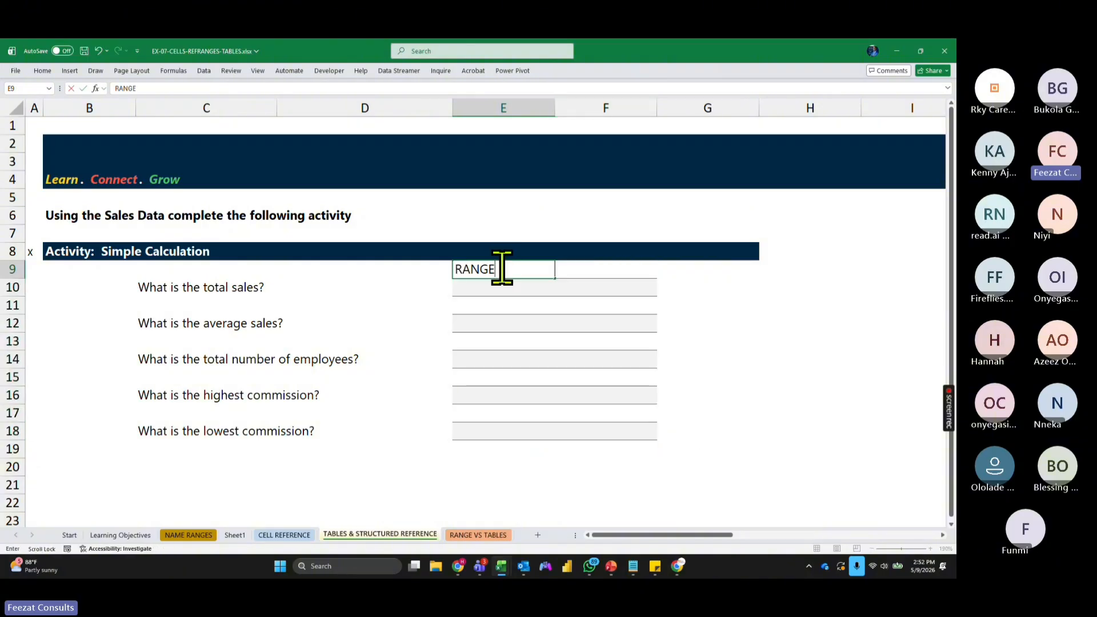
pyautogui.press('Tab')
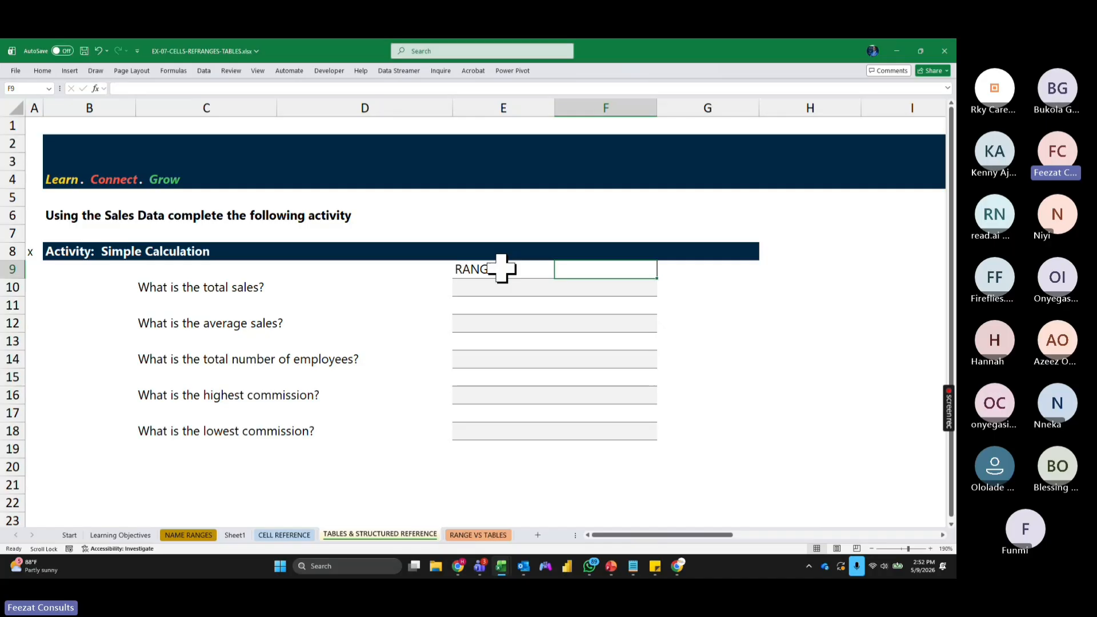
pyautogui.write('TABLE')
pyautogui.press('Return')
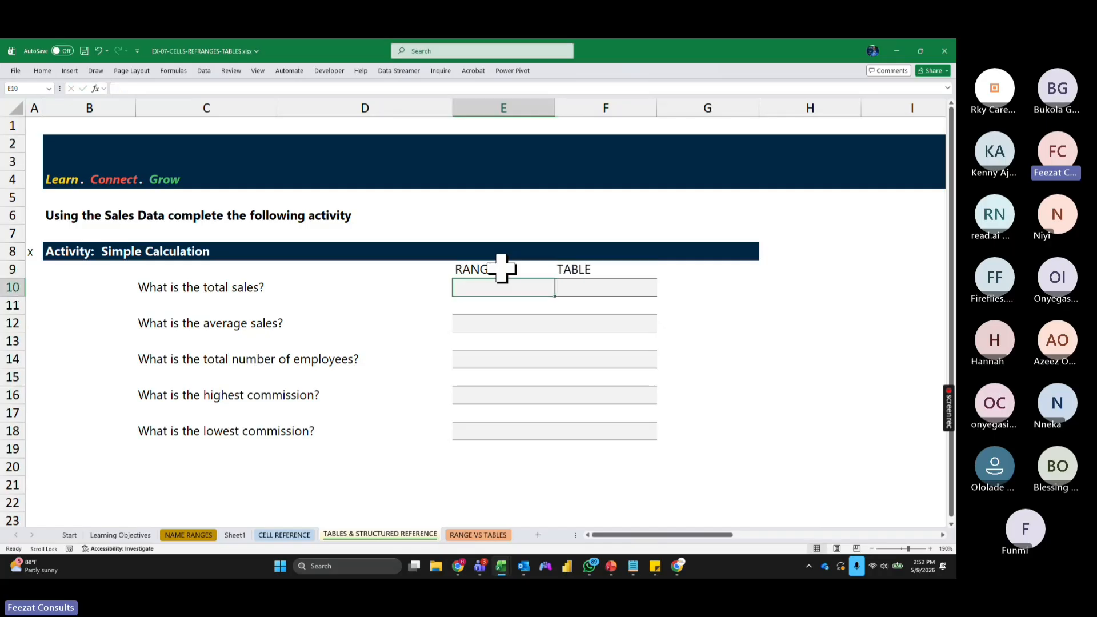
# Step: Make the headings and answer cells E9:F18 bold, centred and 12 pt
pyautogui.moveTo(502, 268); pyautogui.dragTo(625, 430)
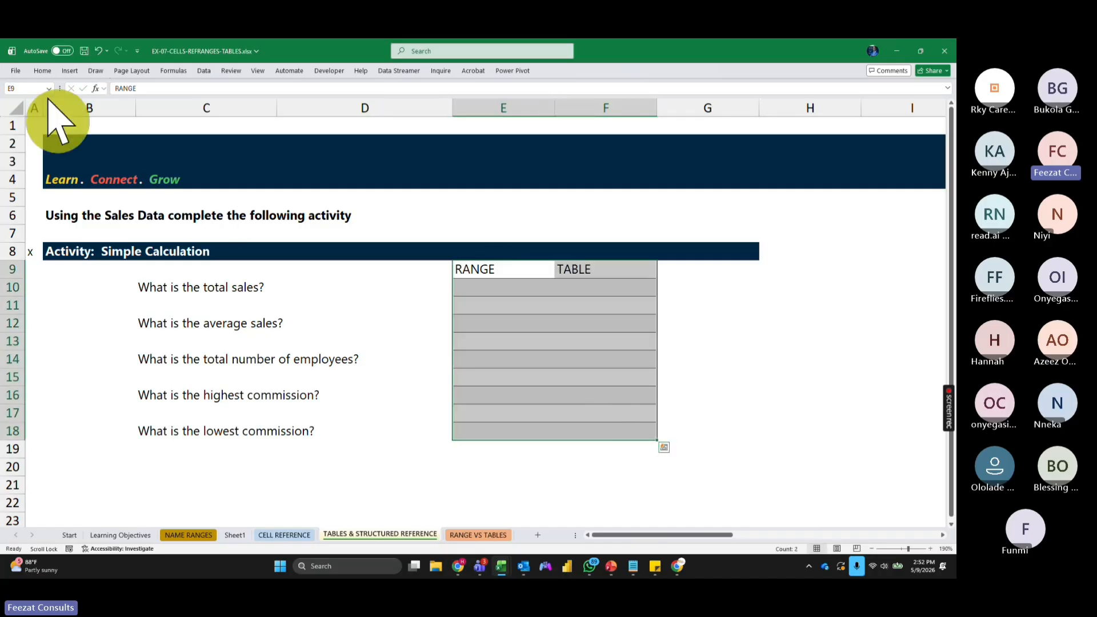
pyautogui.click(43, 70)
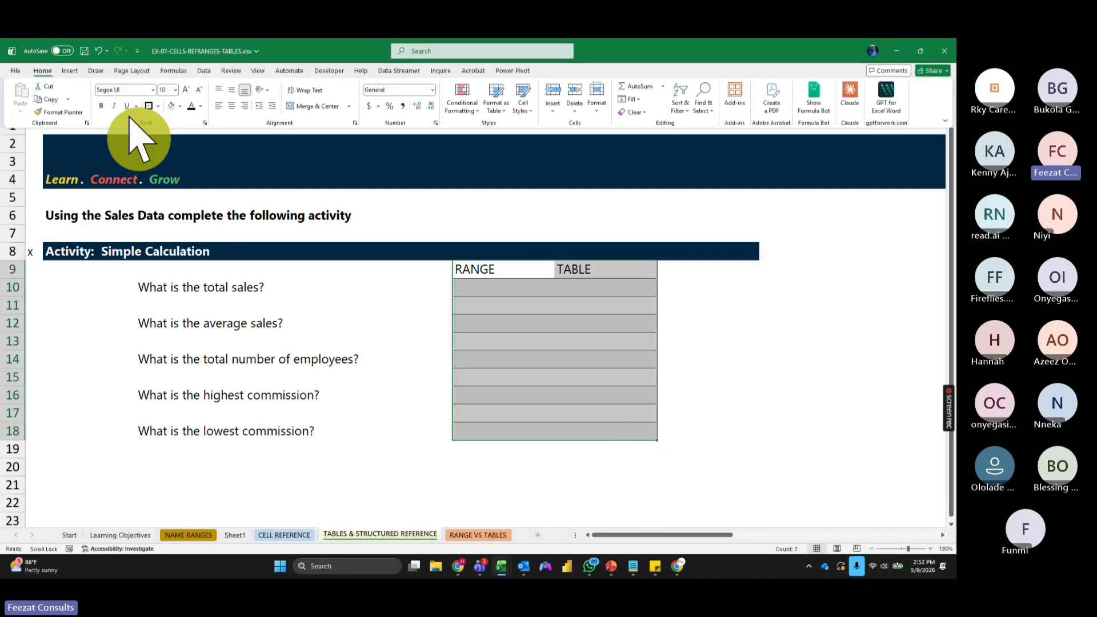
pyautogui.click(101, 106)
pyautogui.click(186, 90)
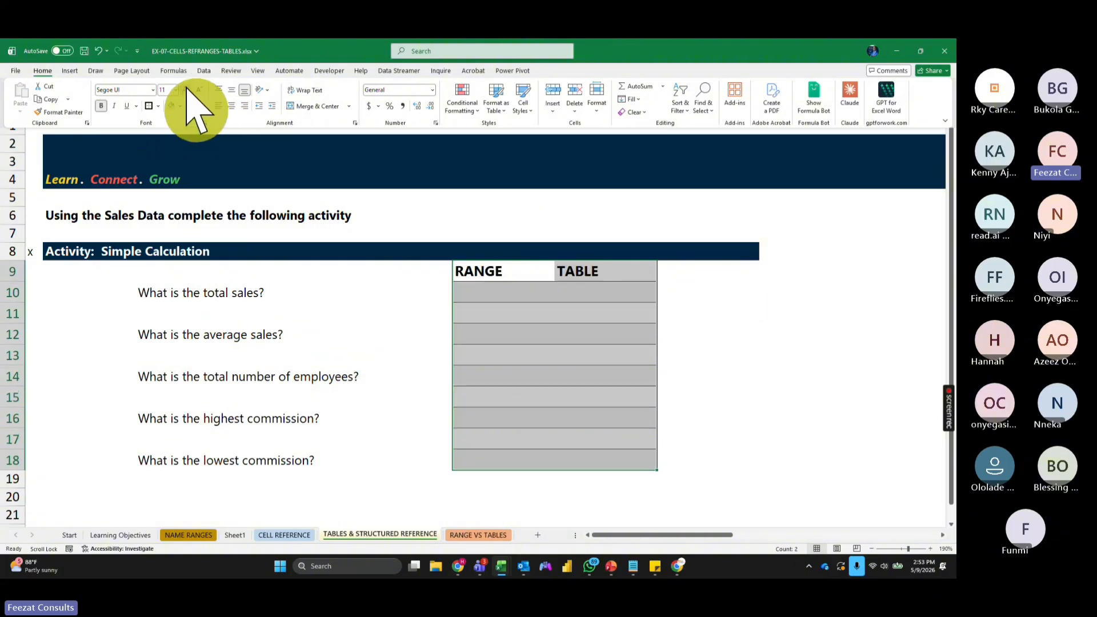
pyautogui.click(186, 89)
pyautogui.click(232, 106)
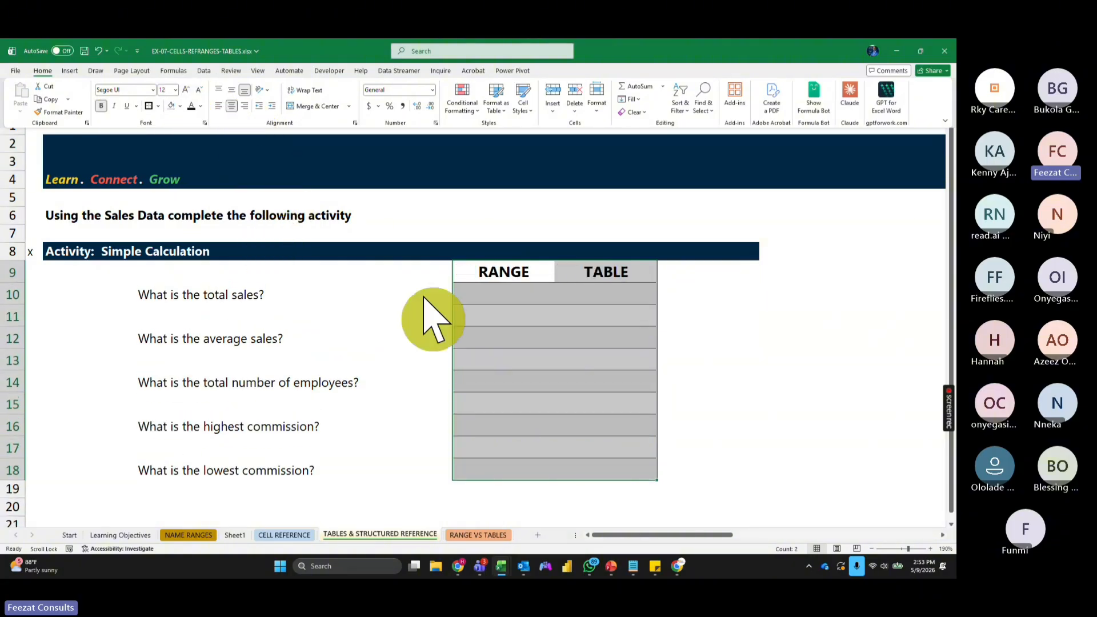
# Step: Reduce the font size of E9:F18 to 10 pt and deselect the cells
pyautogui.click(476, 336)
pyautogui.click(43, 71)
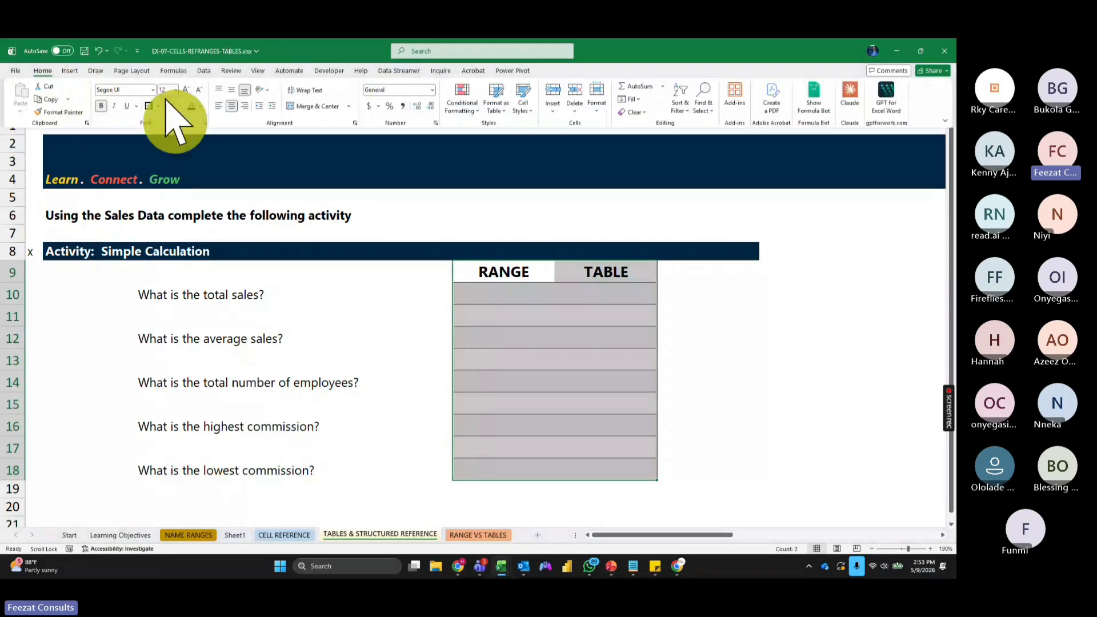
pyautogui.click(200, 91)
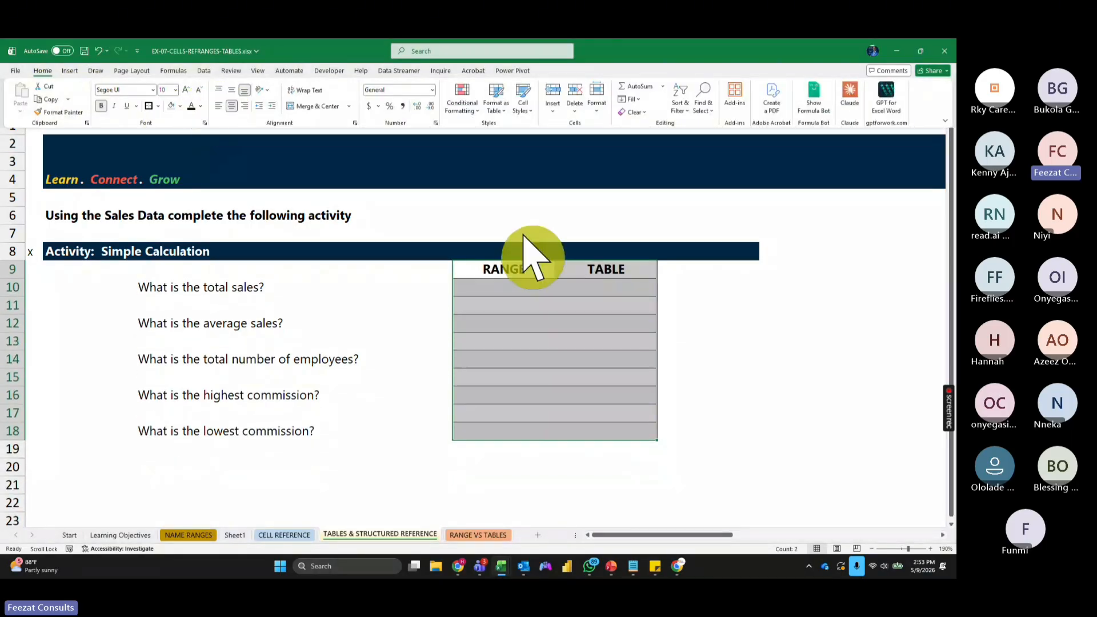
pyautogui.click(778, 350)
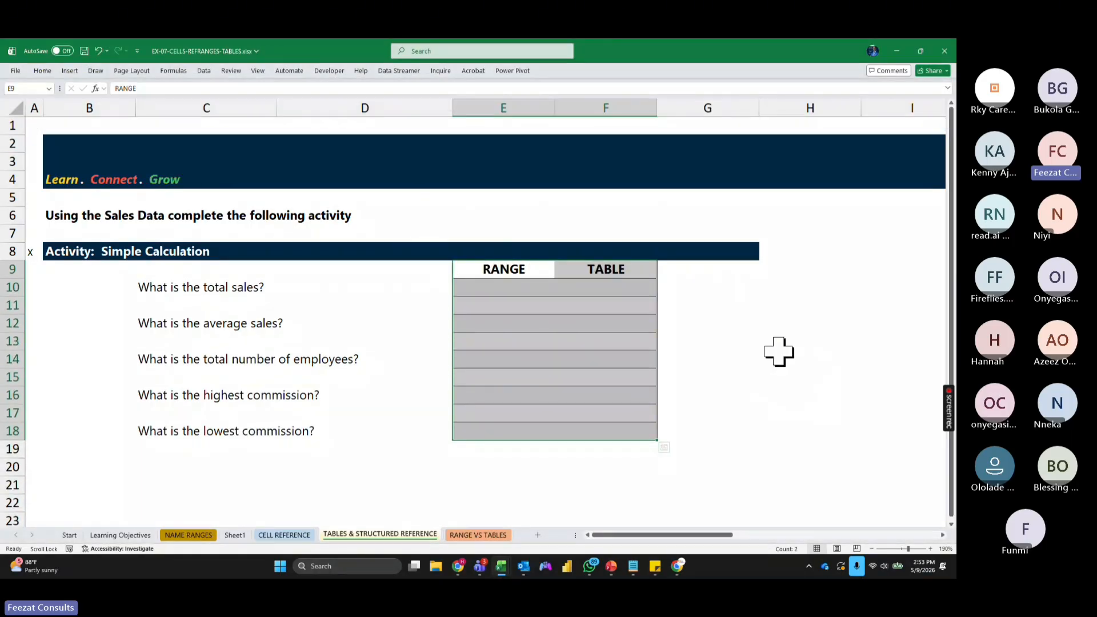
pyautogui.click(779, 353)
# Step: Narrow column D to bring the questions closer to their answers and widen the RANGE column E
pyautogui.scroll(3, 779, 350)
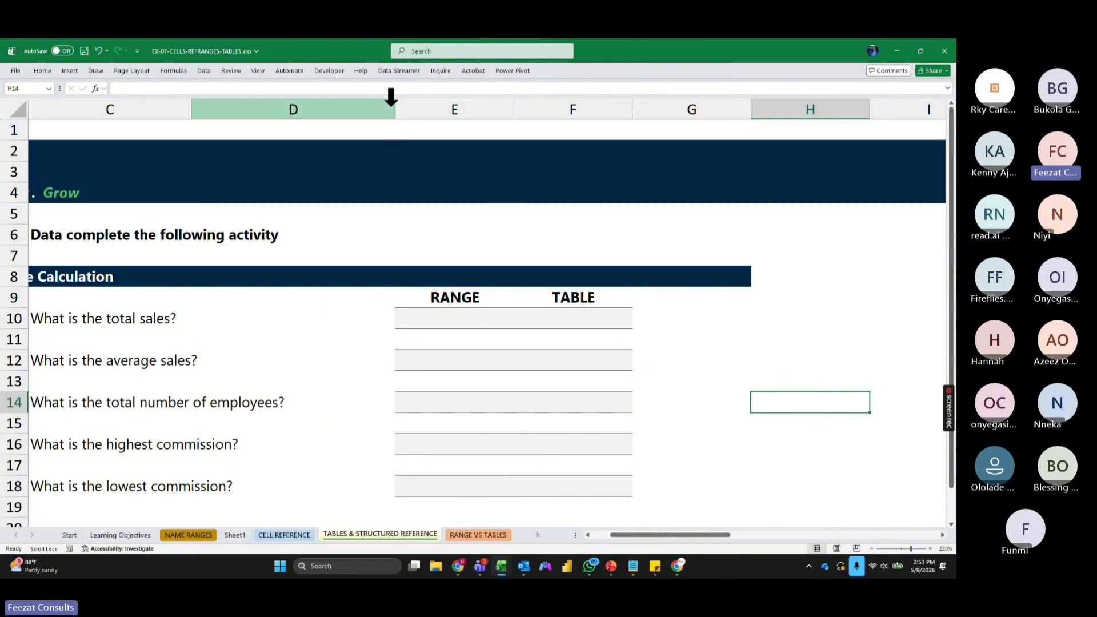
pyautogui.moveTo(394, 109); pyautogui.dragTo(268, 117)
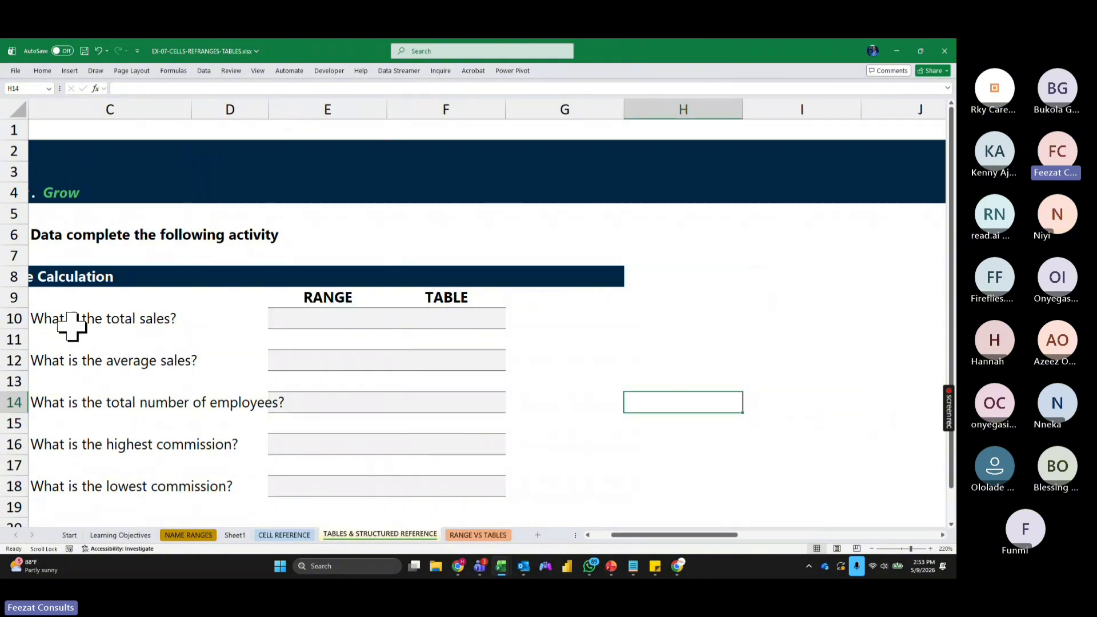
pyautogui.click(72, 323)
pyautogui.moveTo(663, 535); pyautogui.dragTo(653, 536)
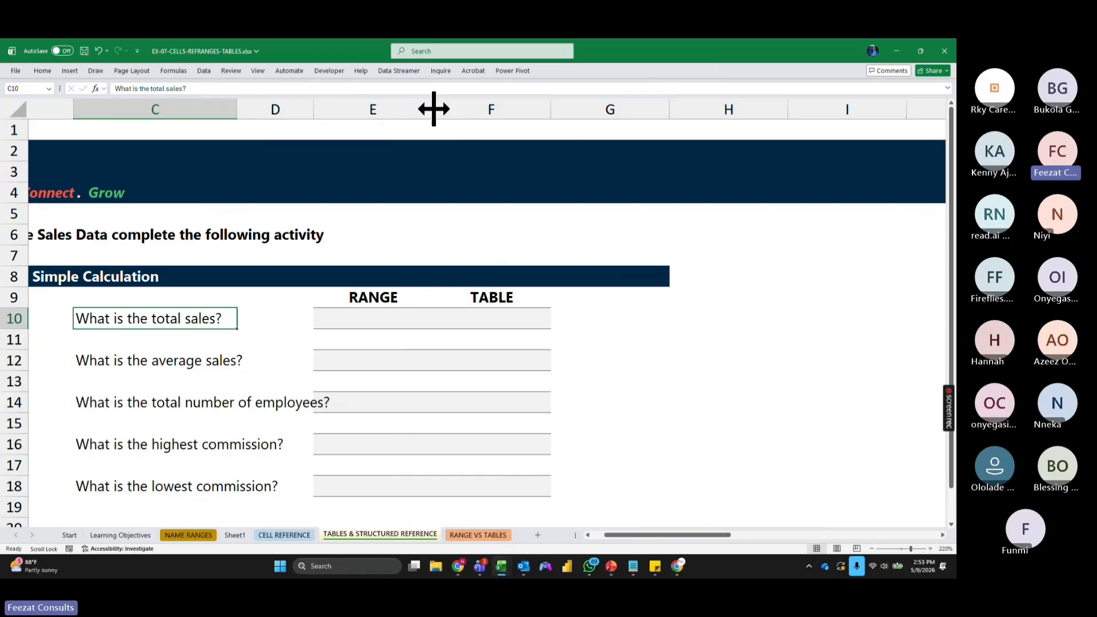
pyautogui.moveTo(431, 108); pyautogui.dragTo(465, 109)
# Step: Add an outside border around the RANGE answers E10:E18 and another around the TABLE answers F10:F18
pyautogui.click(351, 320)
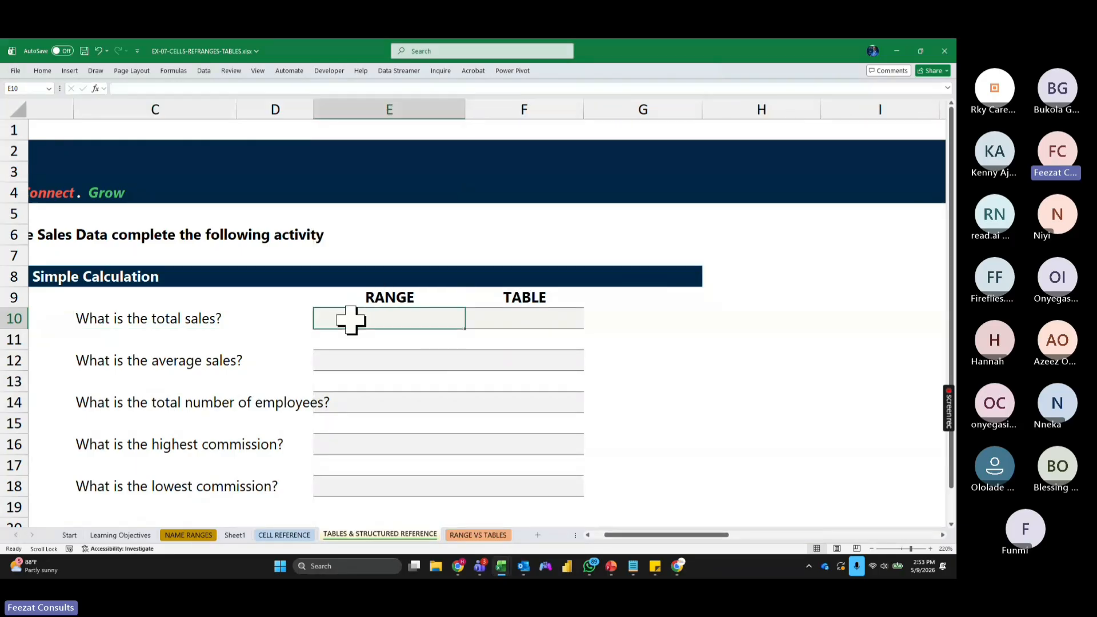
pyautogui.moveTo(351, 320); pyautogui.dragTo(406, 479)
pyautogui.click(43, 71)
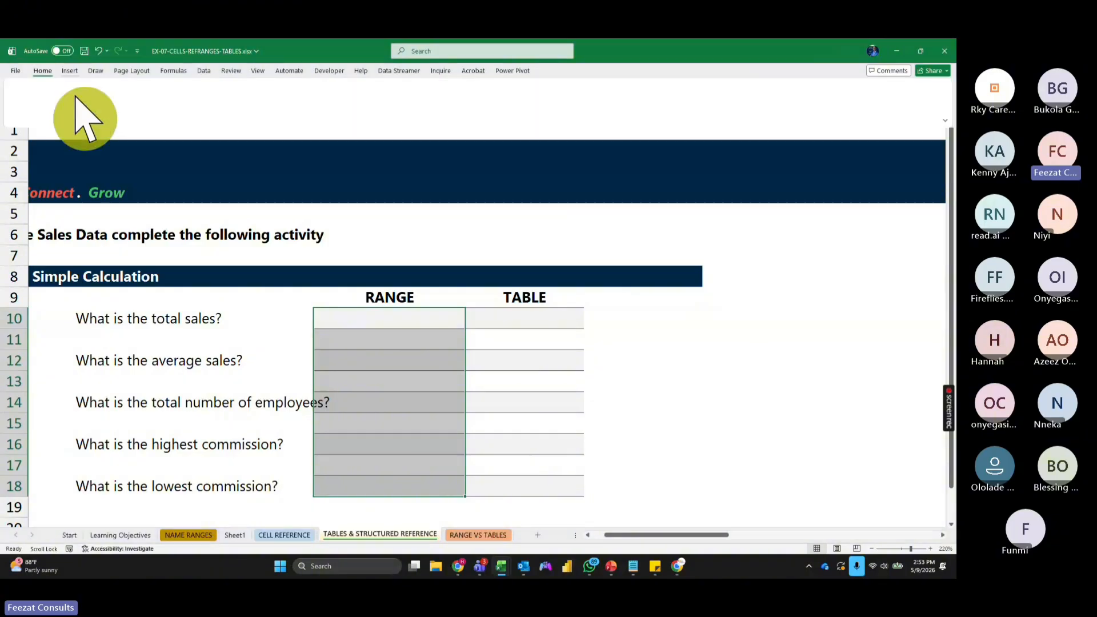
pyautogui.press('Escape')
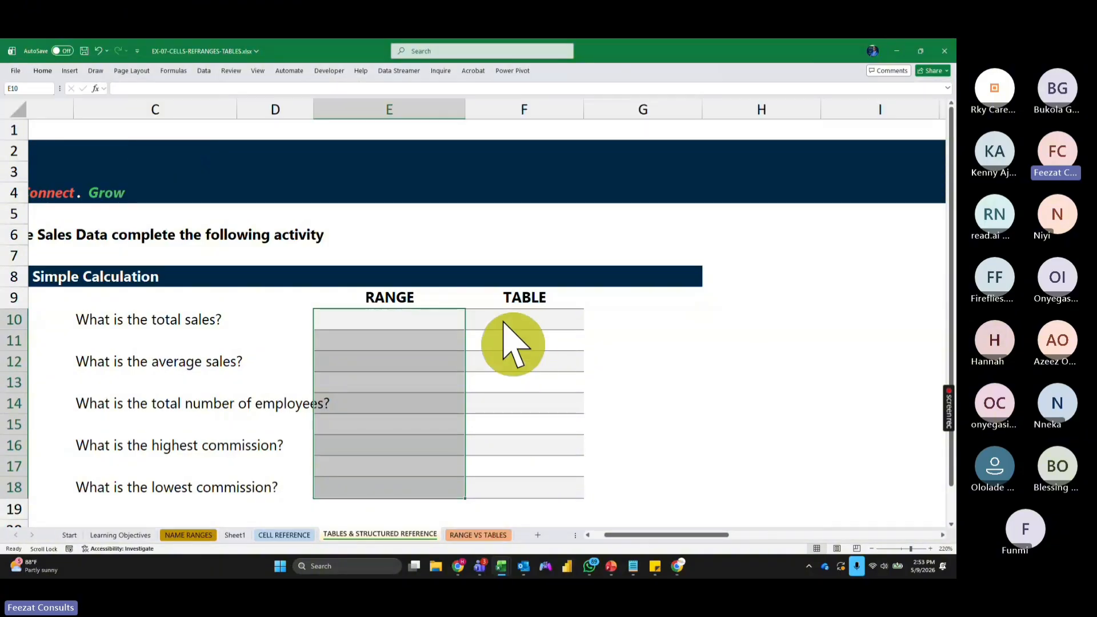
pyautogui.moveTo(504, 321); pyautogui.dragTo(509, 487)
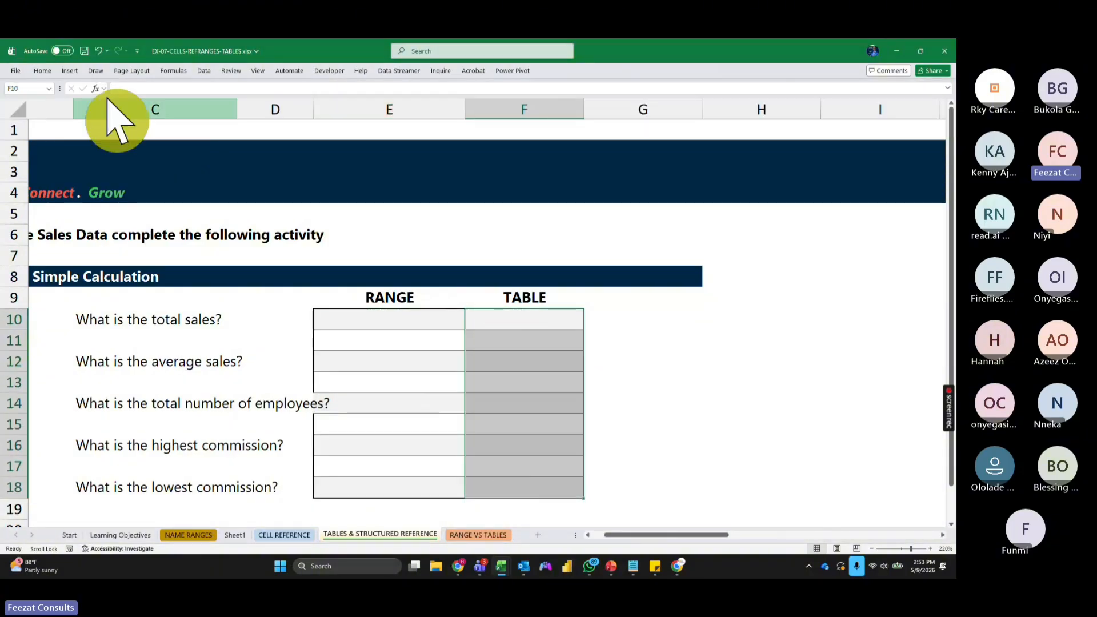
pyautogui.click(44, 71)
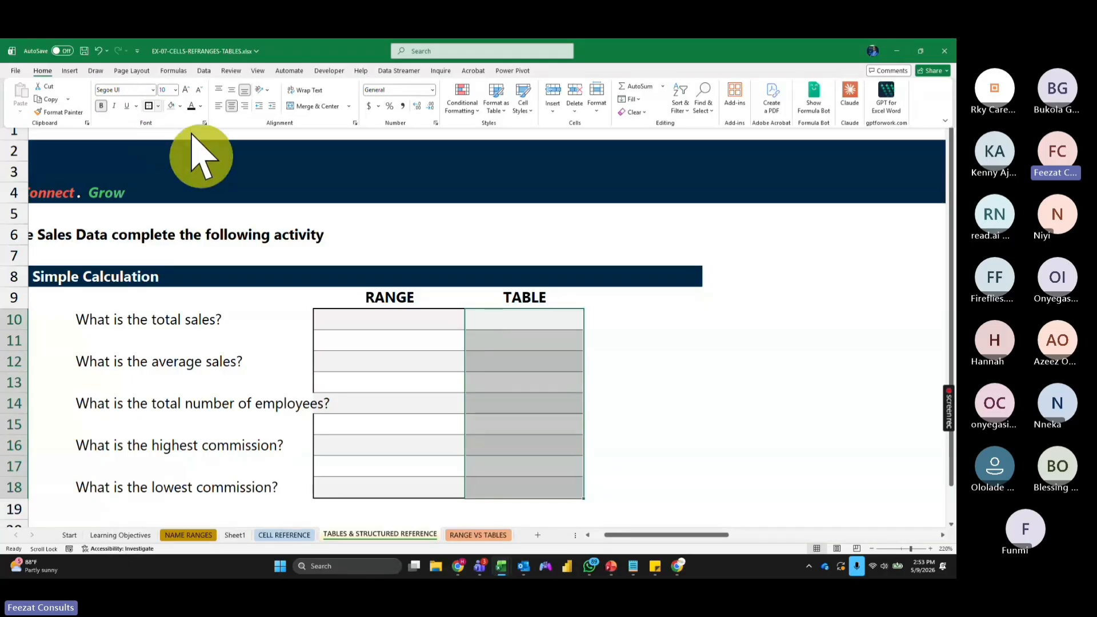
pyautogui.click(817, 383)
# Step: Calculate total sales from the plain range in E10 with =SUM('RANGE VS TABLES'!P10:P314)
pyautogui.click(354, 324)
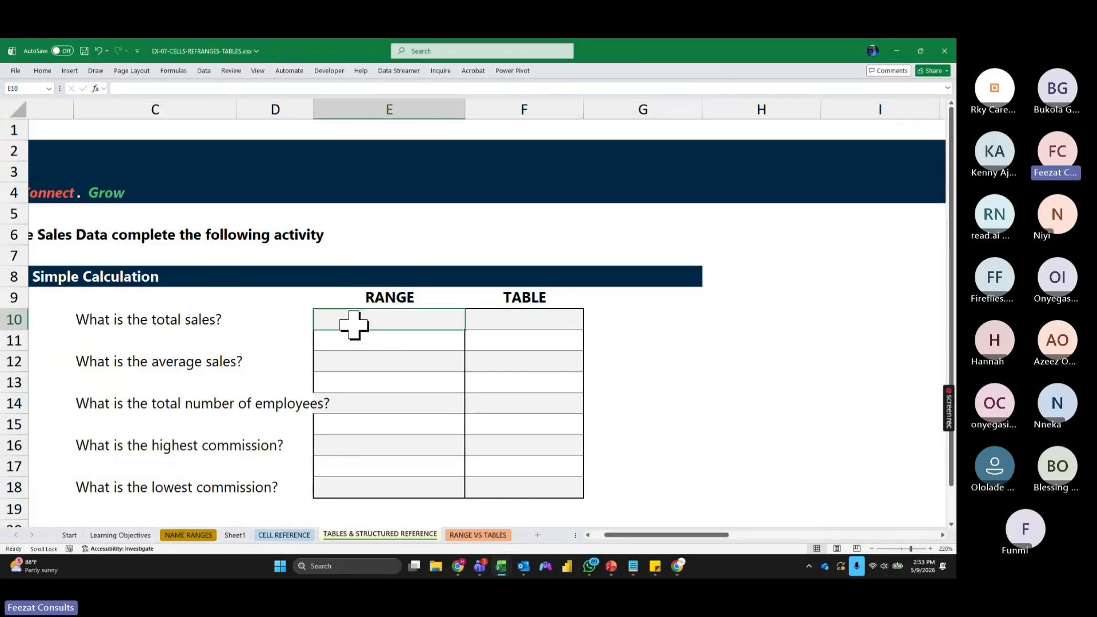
pyautogui.write('=')
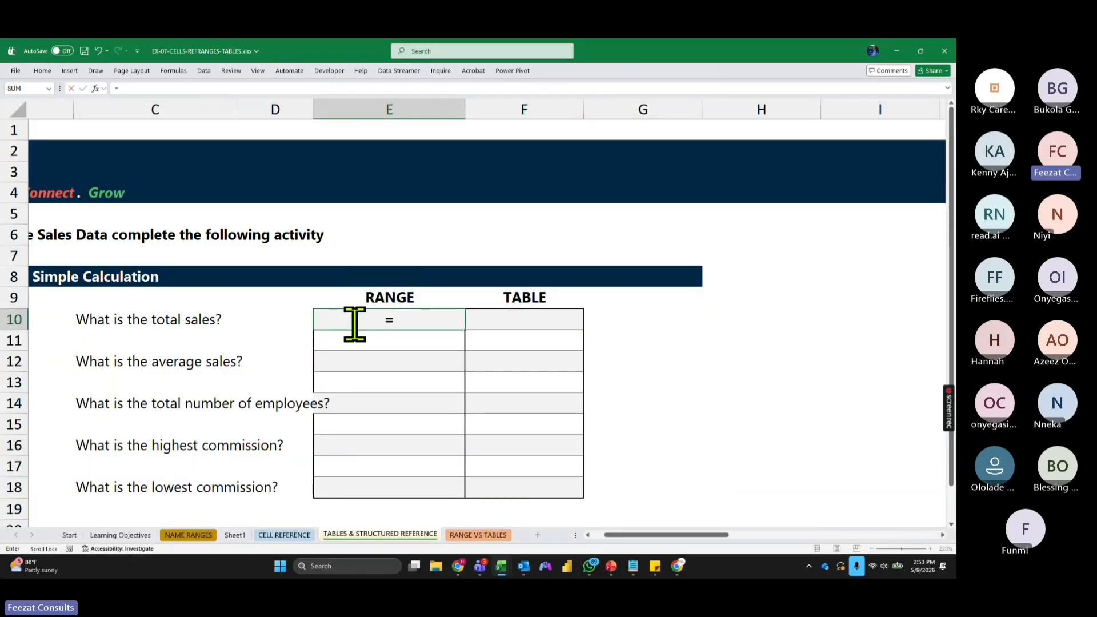
pyautogui.write('SUM(')
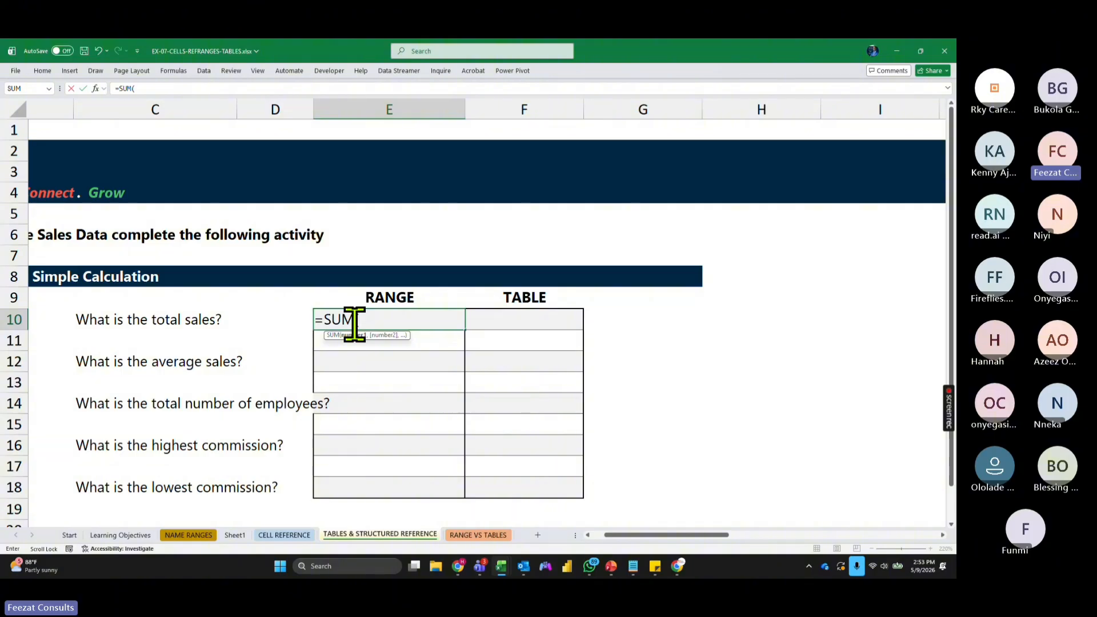
pyautogui.click(490, 537)
pyautogui.click(740, 217)
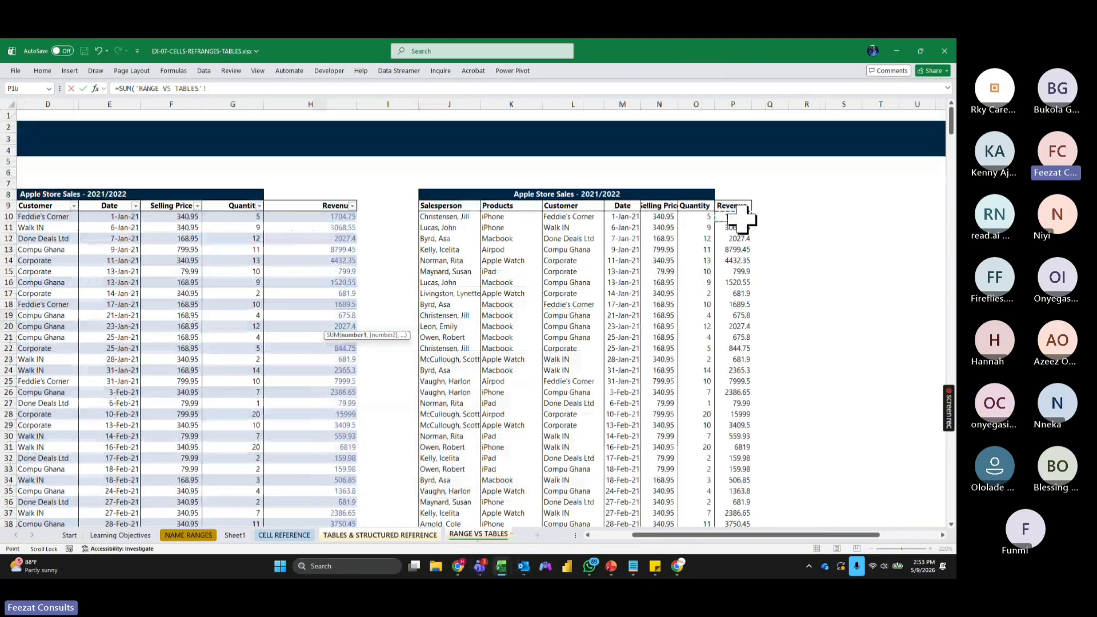
pyautogui.hotkey('ctrl', 'shift', 'Down')
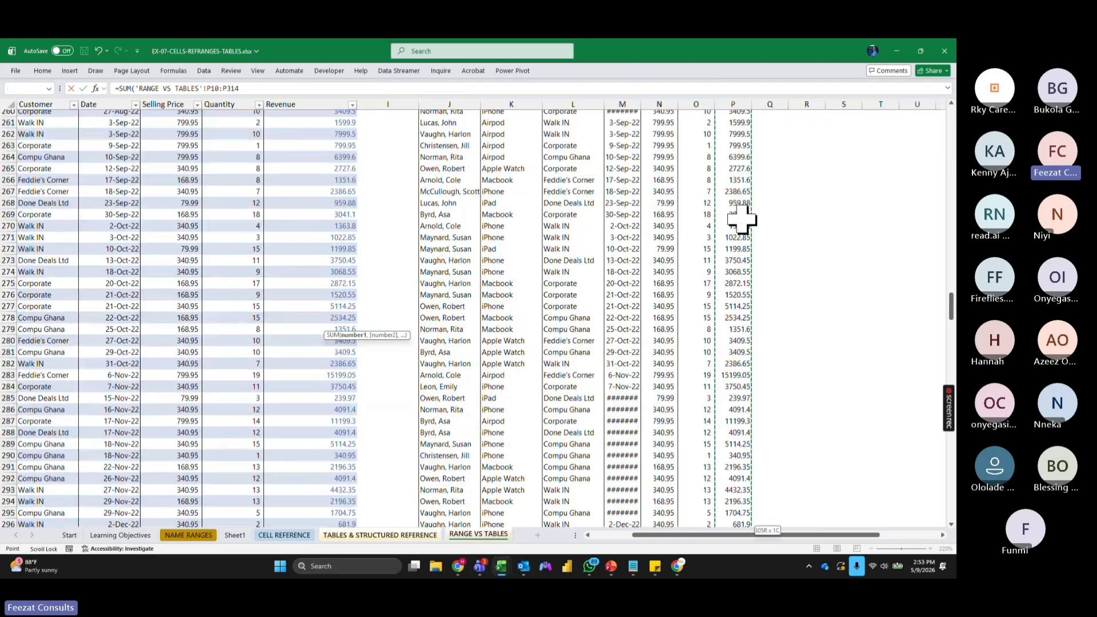
pyautogui.press('Return')
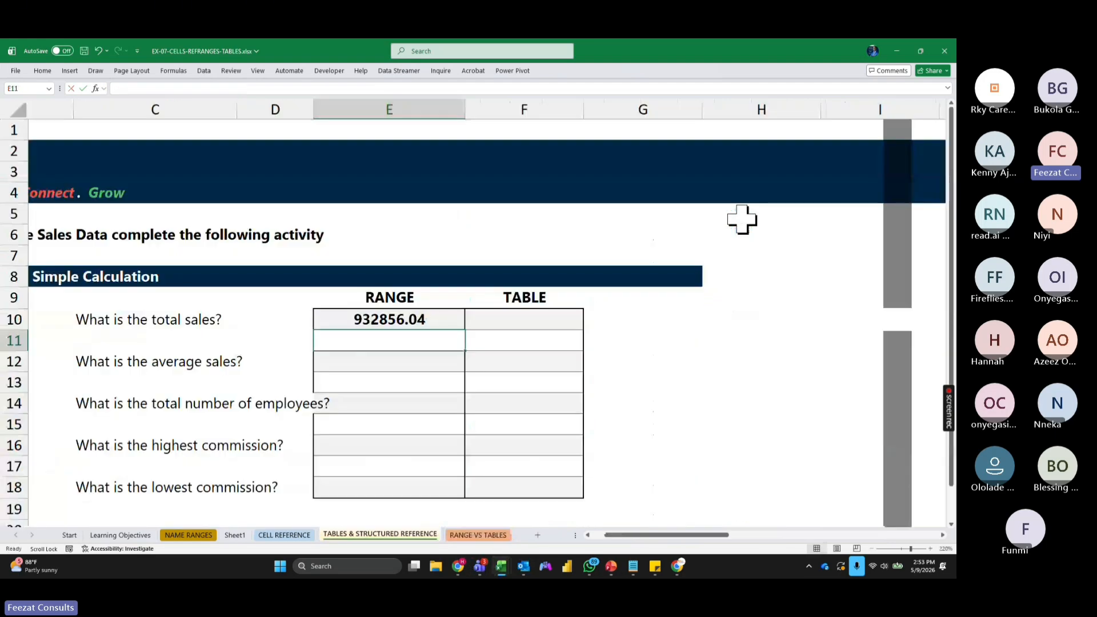
# Step: Apply the comma number style to the answer cells E10:F18
pyautogui.moveTo(429, 324); pyautogui.dragTo(548, 480)
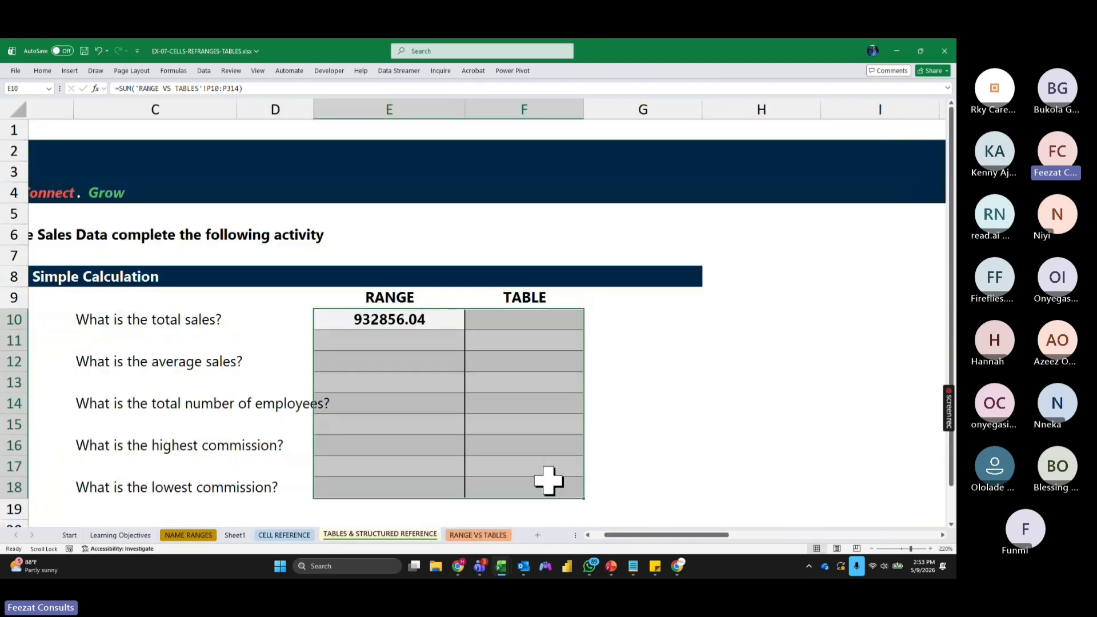
pyautogui.click(42, 70)
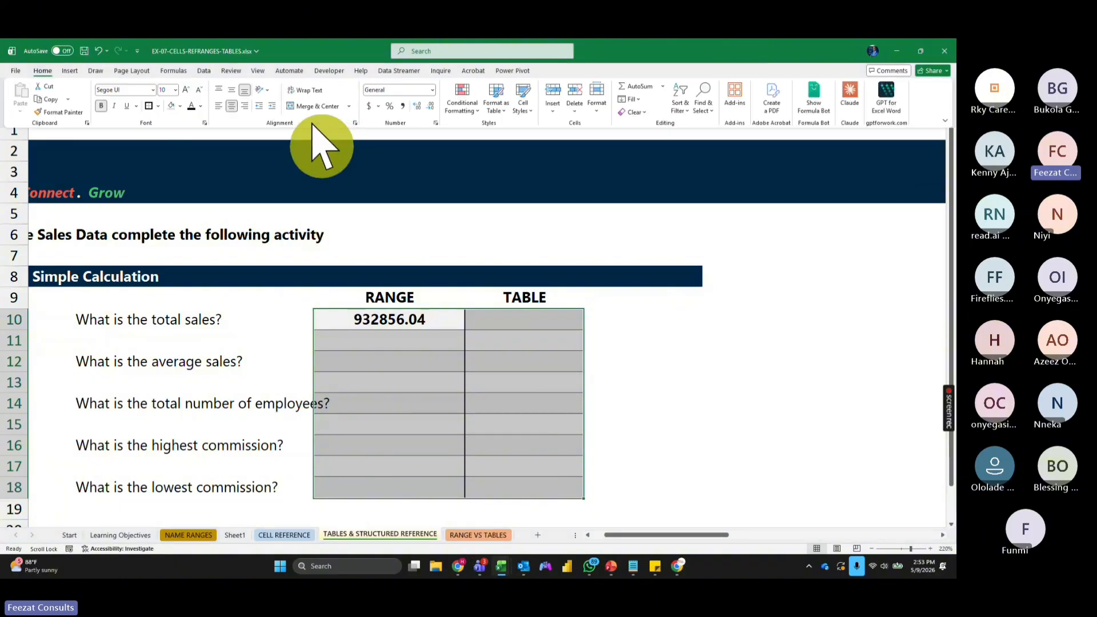
pyautogui.click(403, 106)
pyautogui.click(722, 440)
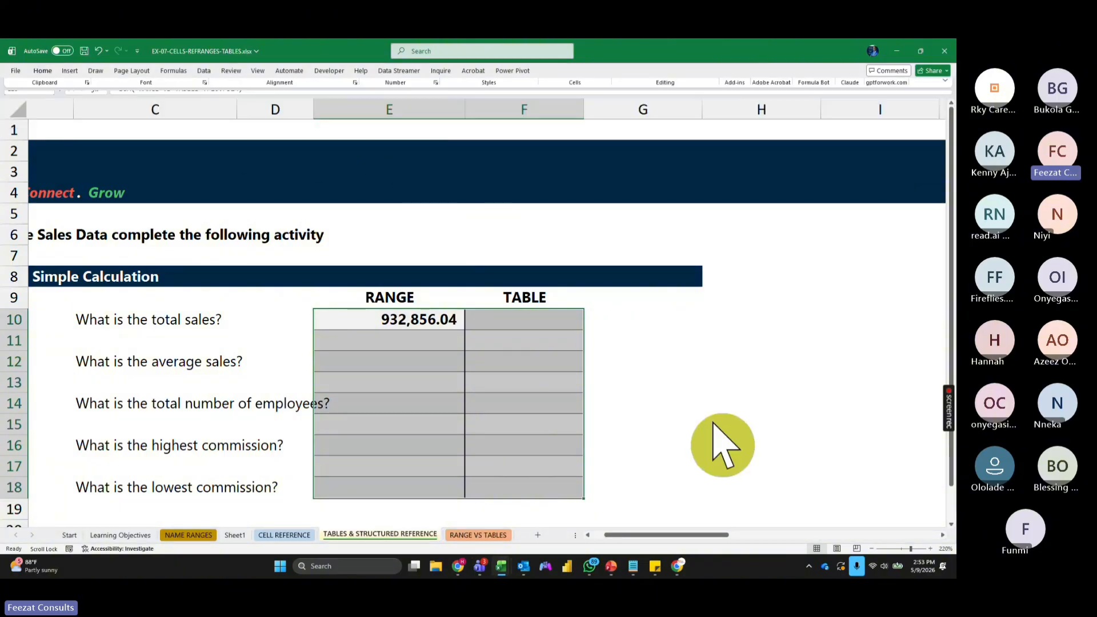
pyautogui.click(712, 423)
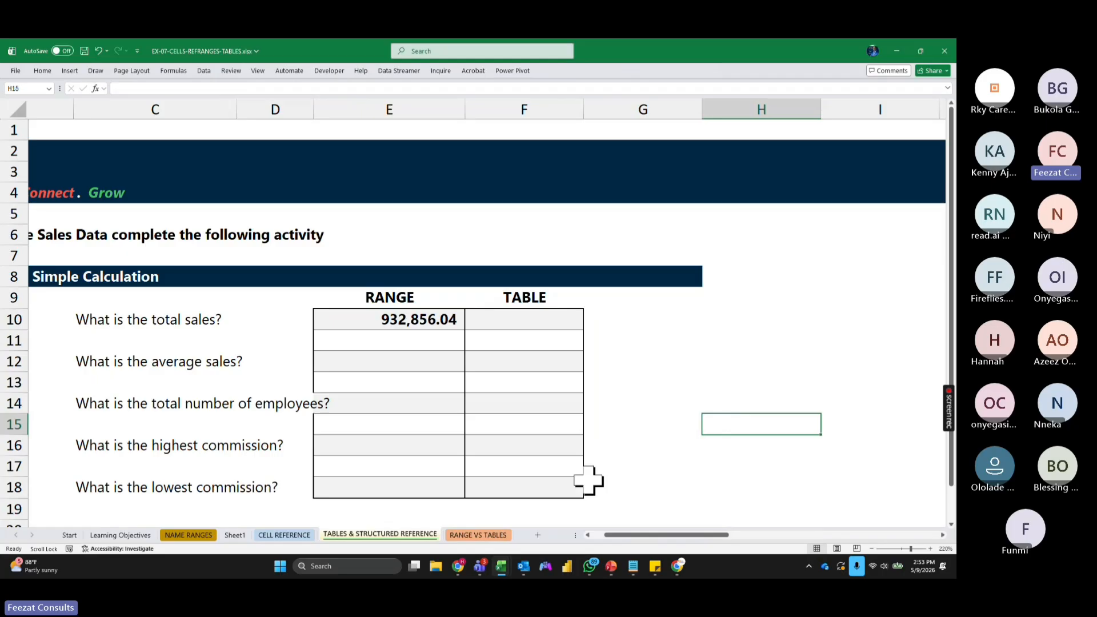
# Step: Check the name of the sales table on the RANGE VS TABLES sheet
pyautogui.click(478, 535)
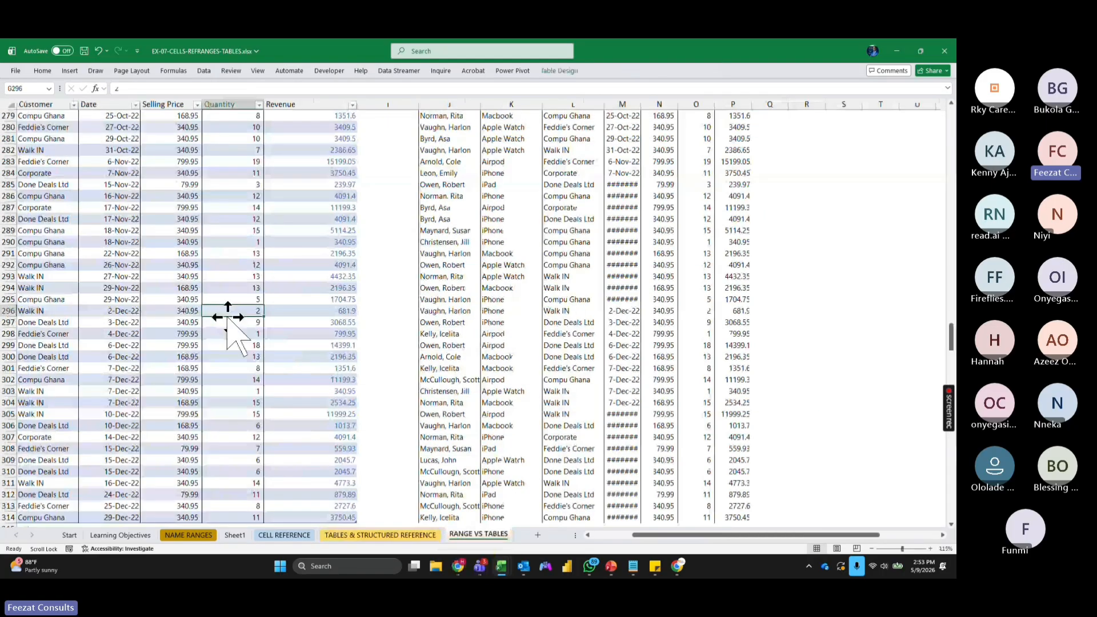
pyautogui.click(568, 72)
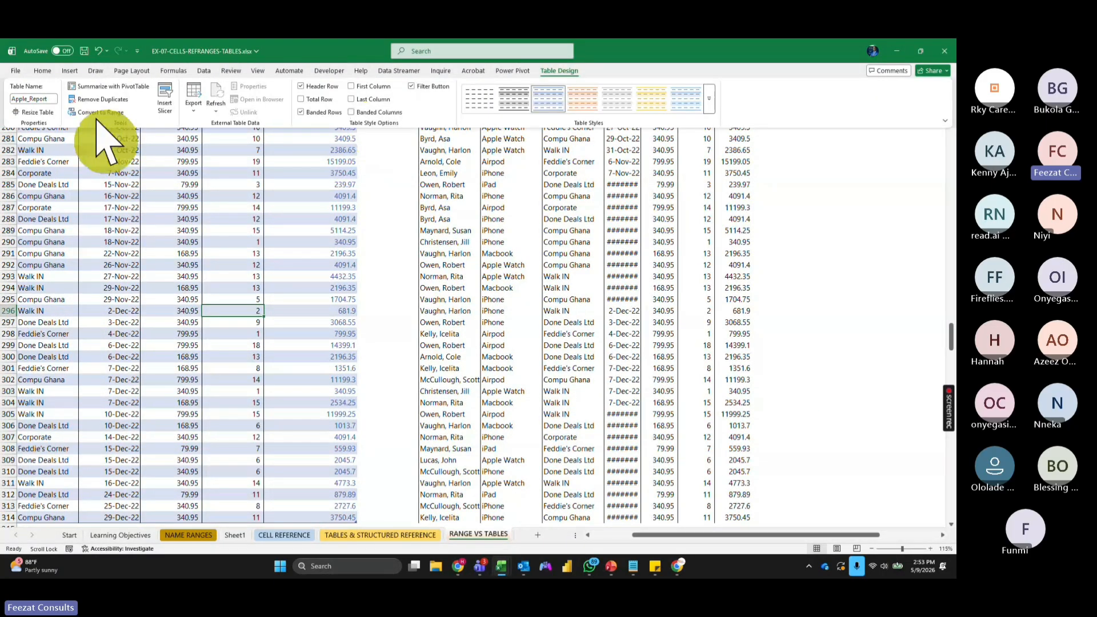
pyautogui.click(50, 98)
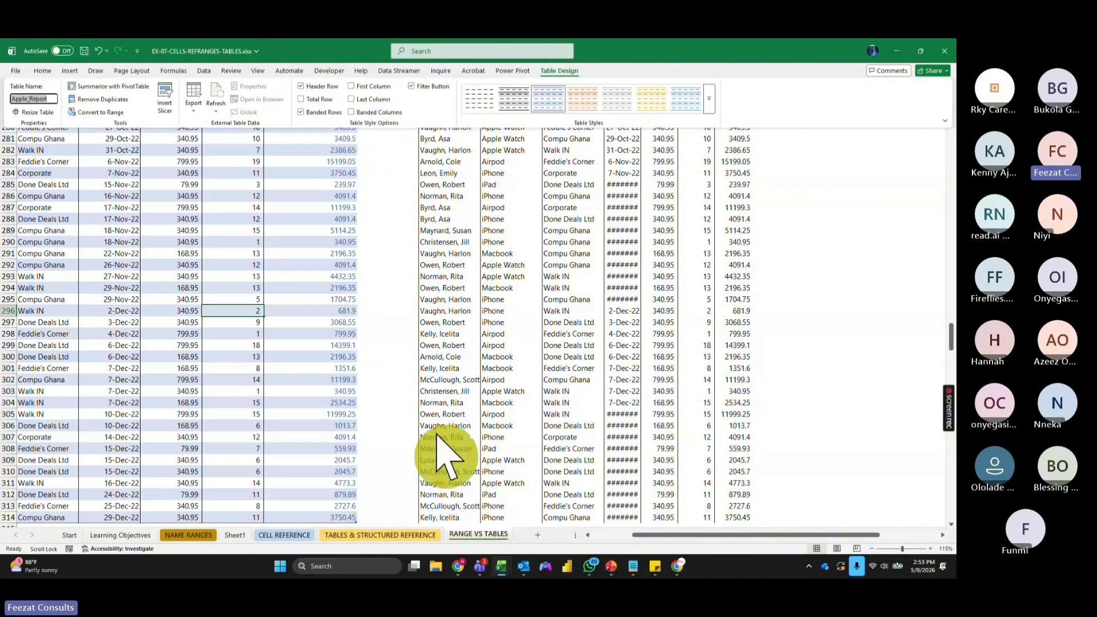
# Step: Calculate total sales from the table in F10 of the TABLES & STRUCTURED REFERENCE sheet with =SUM(Apple_Report[Revenue])
pyautogui.click(380, 536)
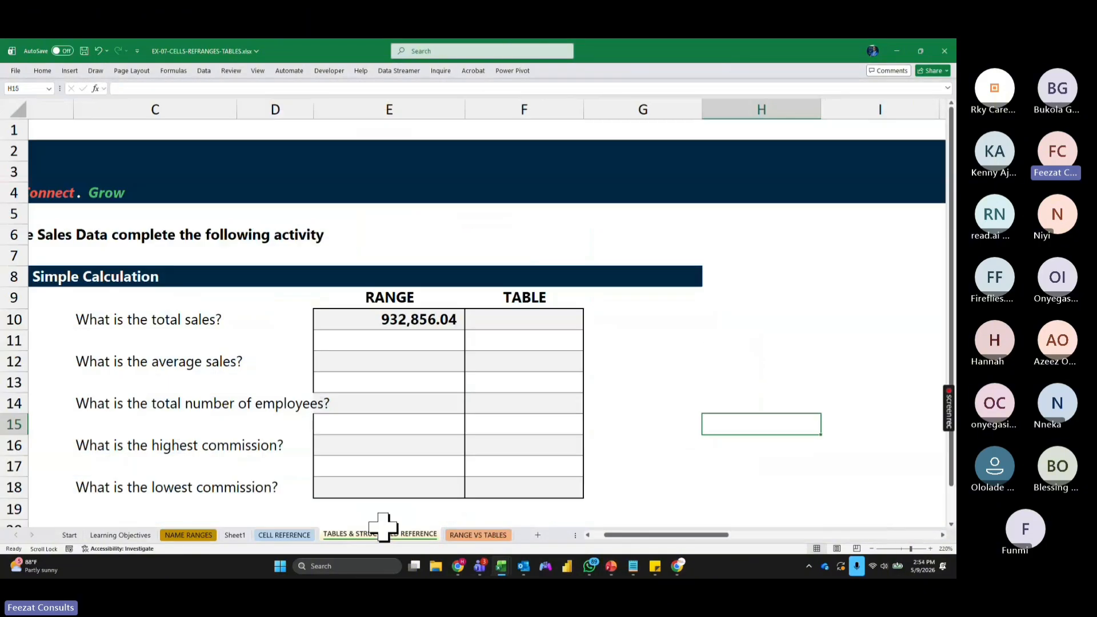
pyautogui.click(500, 318)
pyautogui.keyDown('ctrl'); pyautogui.scroll(5, 500, 318); pyautogui.keyUp('ctrl')
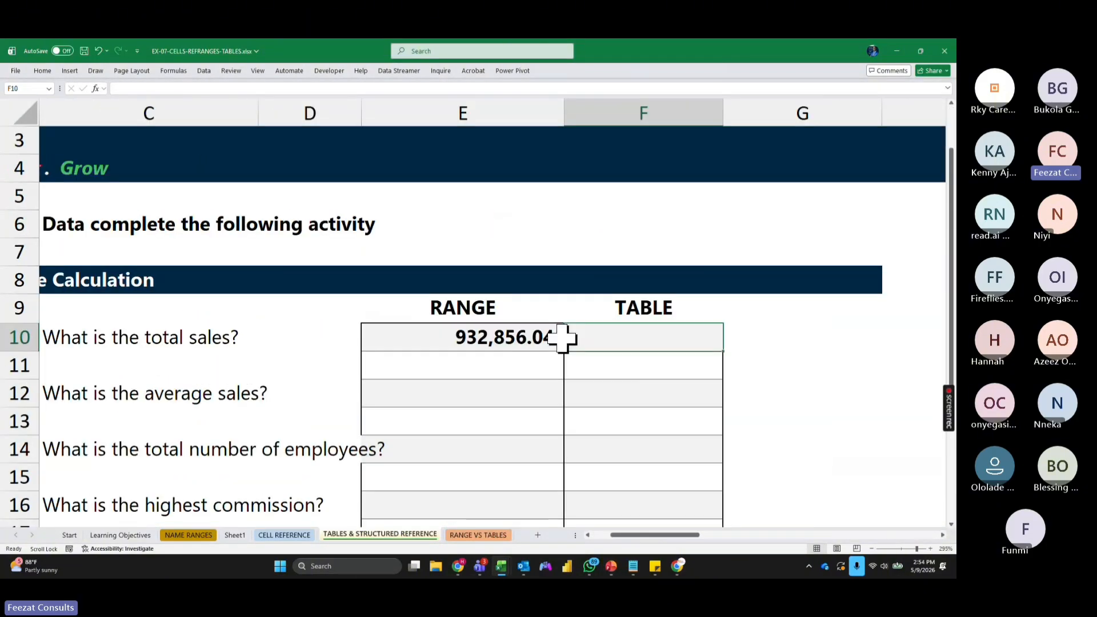
pyautogui.write('=SUM(')
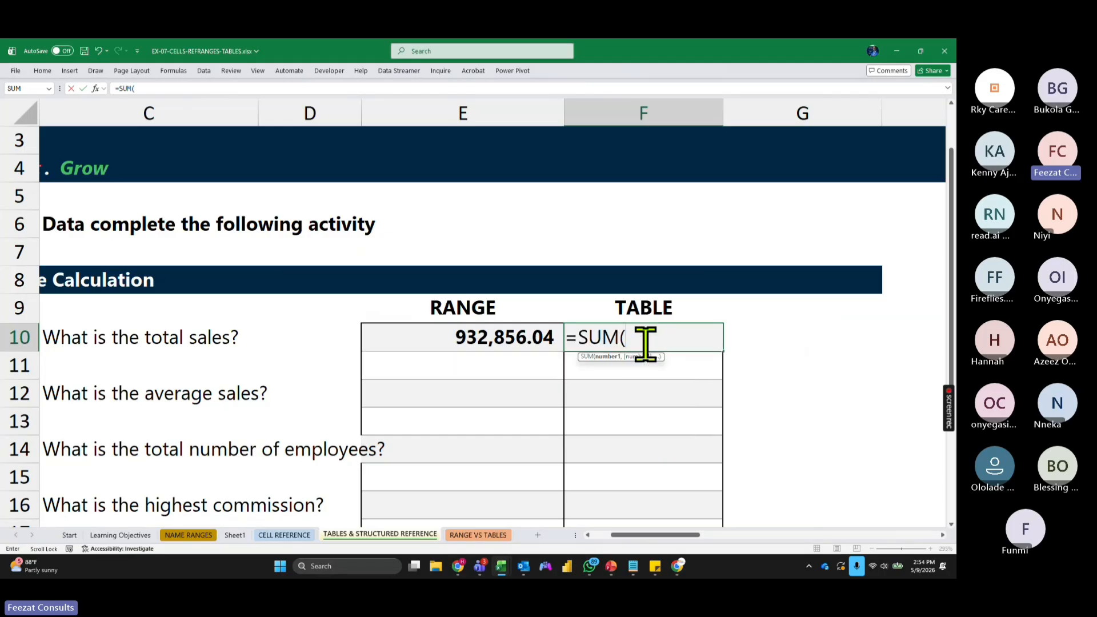
pyautogui.write('APP')
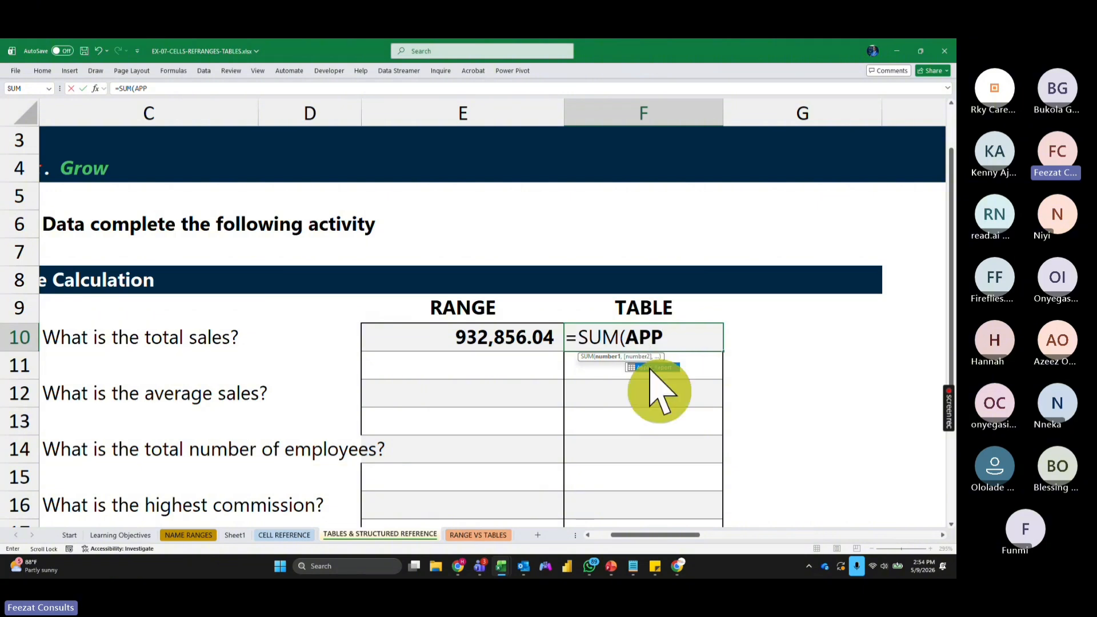
pyautogui.doubleClick(651, 368)
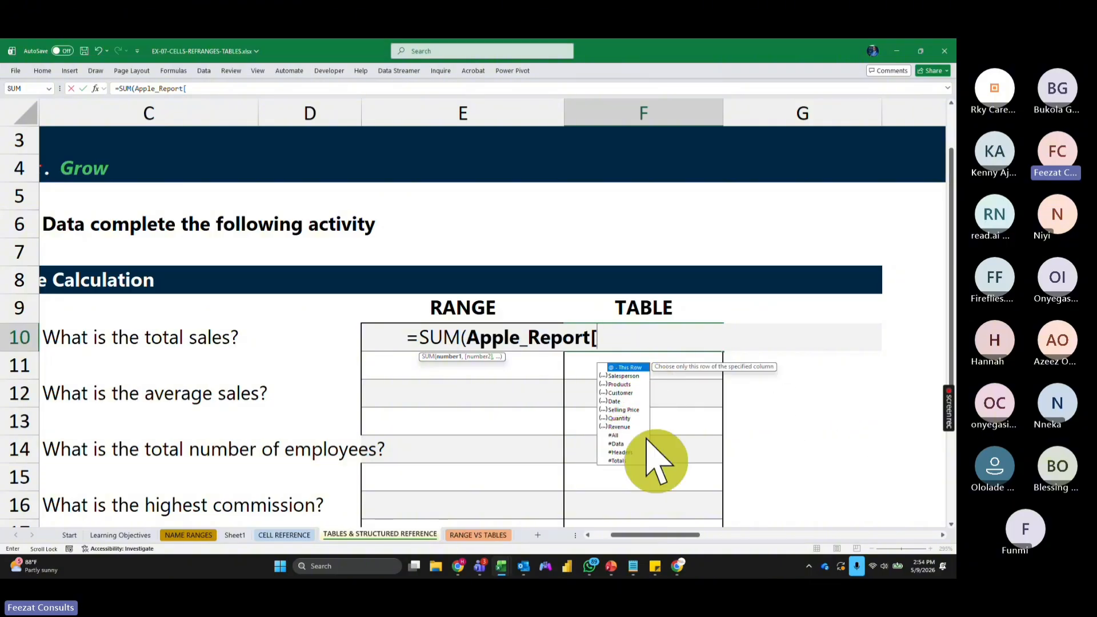
pyautogui.doubleClick(623, 427)
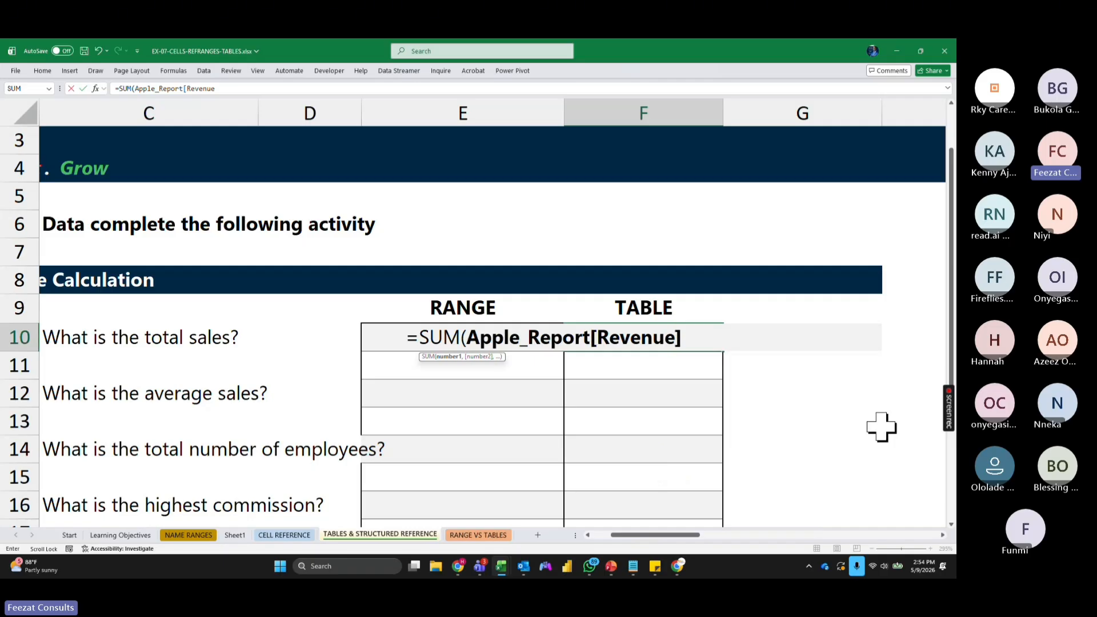
pyautogui.moveTo(589, 337); pyautogui.dragTo(467, 343)
pyautogui.click(591, 336)
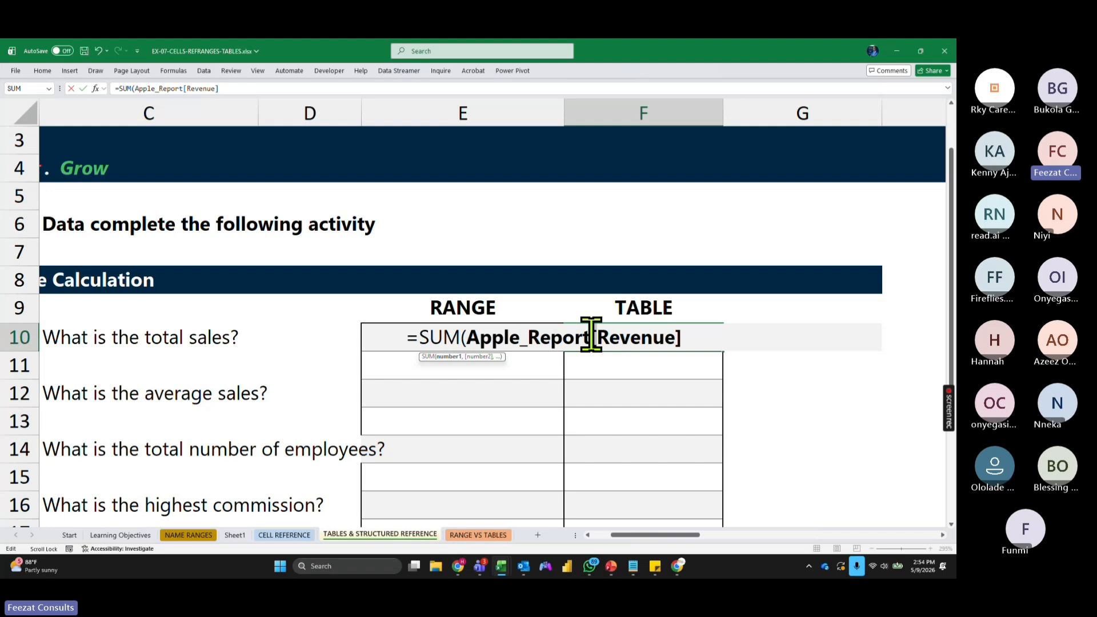
pyautogui.click(691, 342)
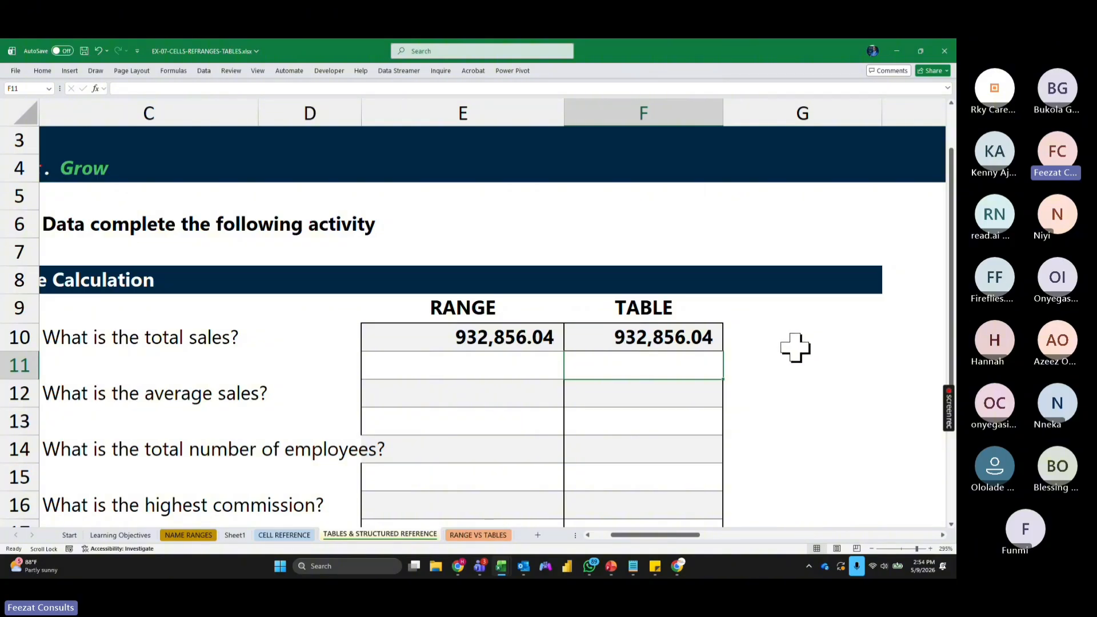
# Step: Copy J295:O314 on the RANGE VS TABLES sheet and paste it directly below the plain range at J315
pyautogui.click(458, 534)
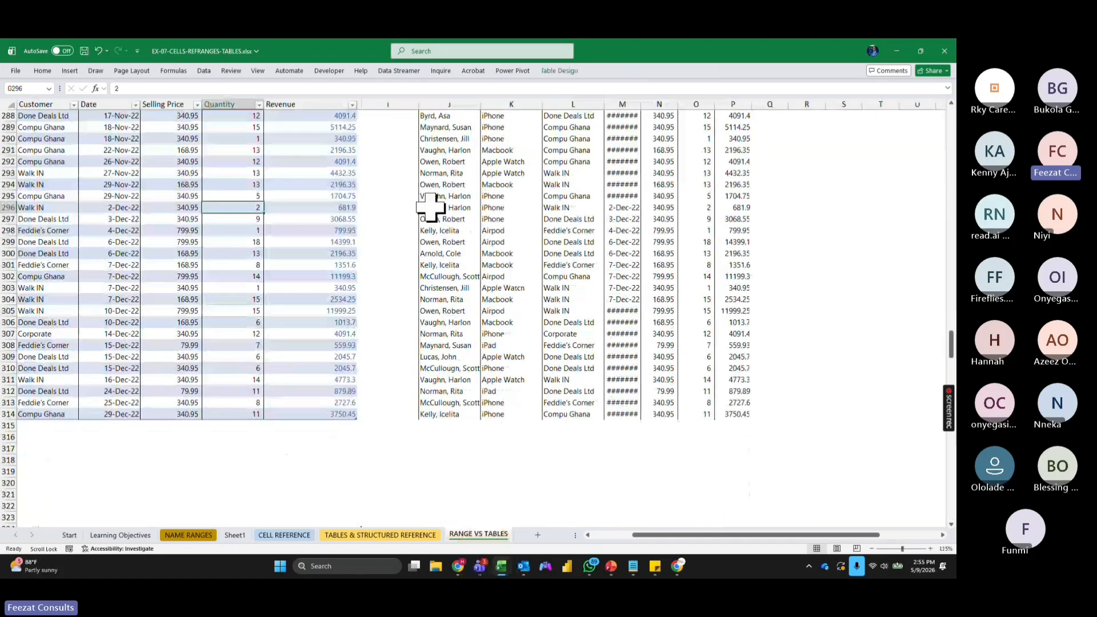
pyautogui.moveTo(433, 196); pyautogui.dragTo(694, 417)
pyautogui.hotkey('ctrl', 'c')
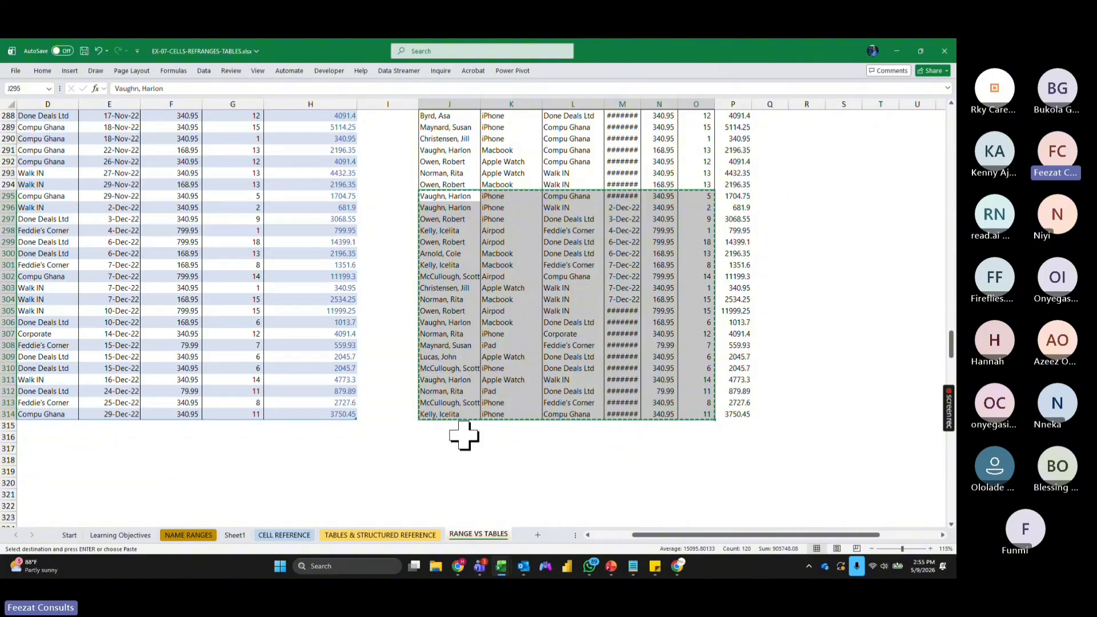
pyautogui.click(463, 428)
pyautogui.hotkey('ctrl', 'v')
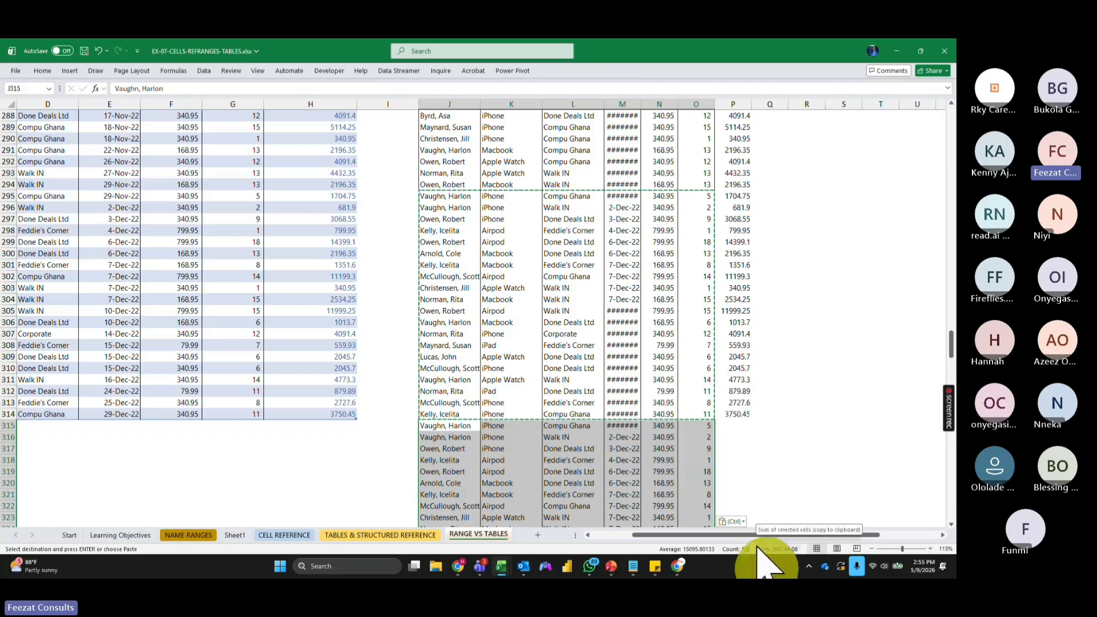
# Step: Paste the same copied rows directly beneath the sales table at B315
pyautogui.moveTo(723, 535); pyautogui.dragTo(683, 552)
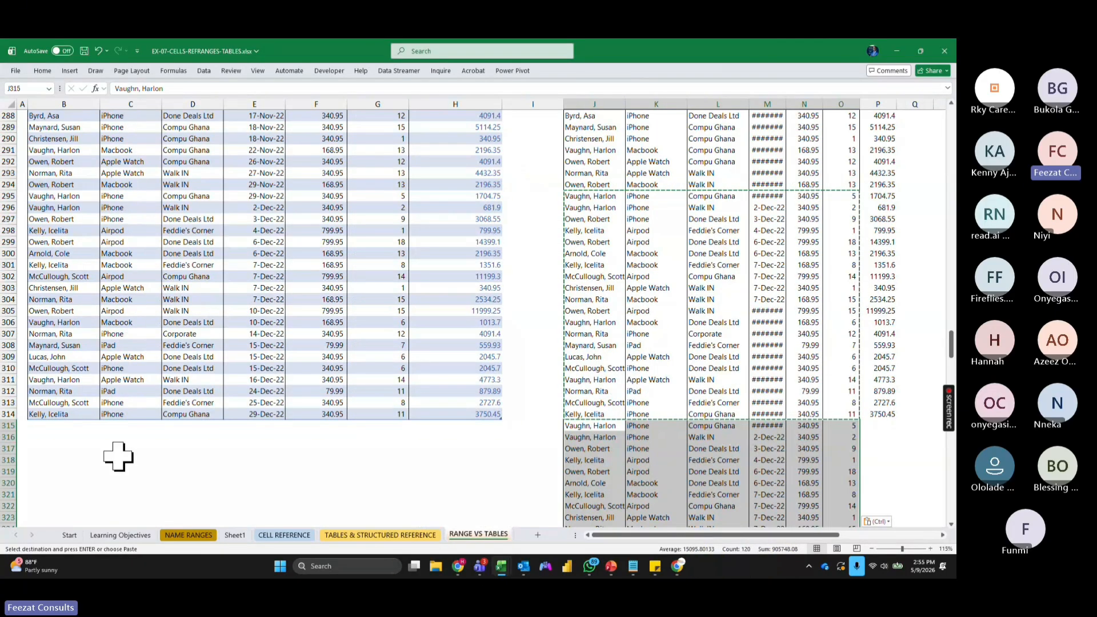
pyautogui.click(49, 425)
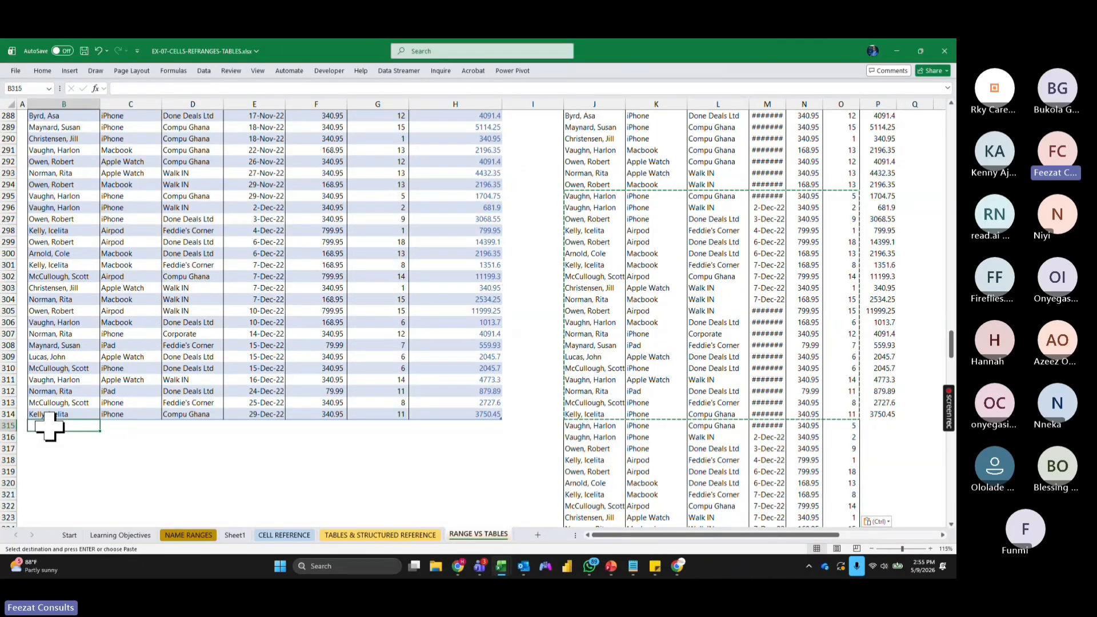
pyautogui.hotkey('ctrl', 'v')
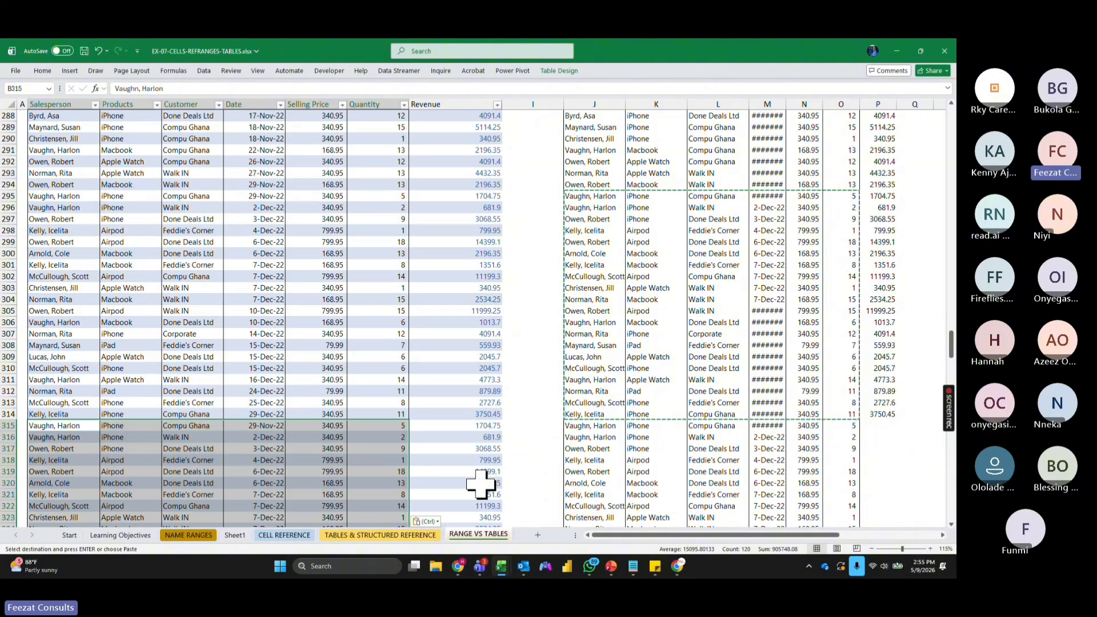
# Step: Fill the plain range's revenue formula down from P314 to cover the newly added rows
pyautogui.moveTo(693, 537); pyautogui.dragTo(730, 538)
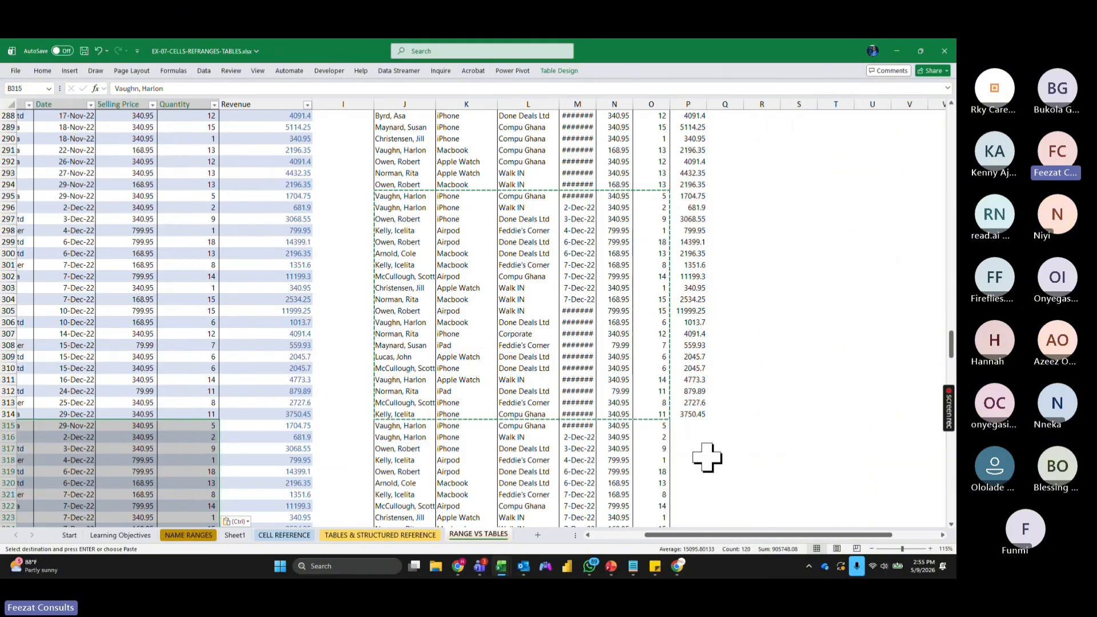
pyautogui.click(698, 416)
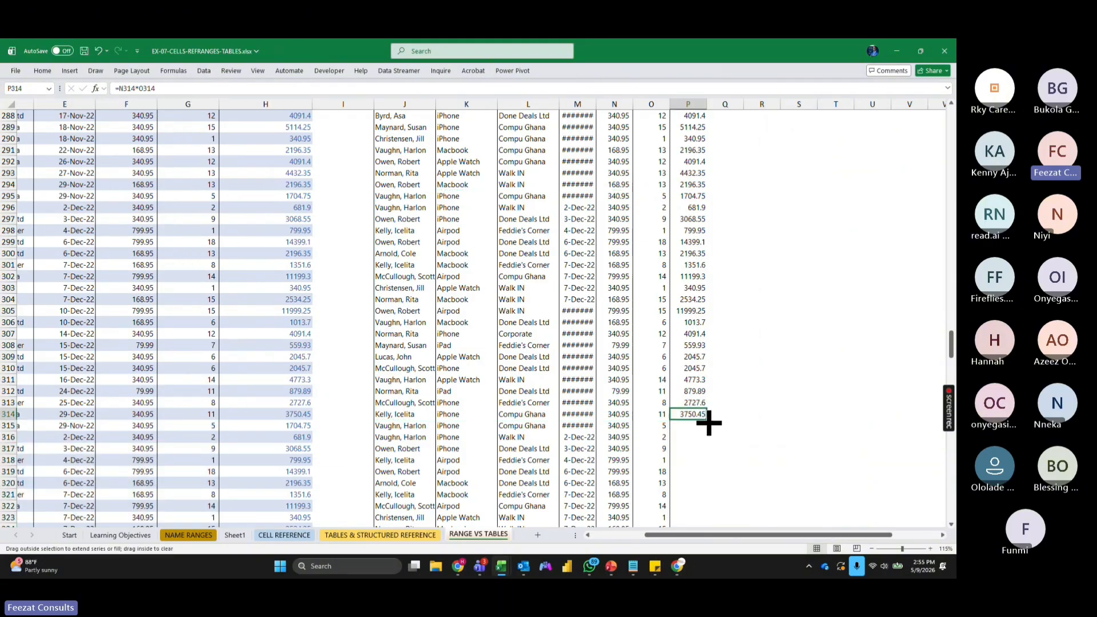
pyautogui.doubleClick(707, 420)
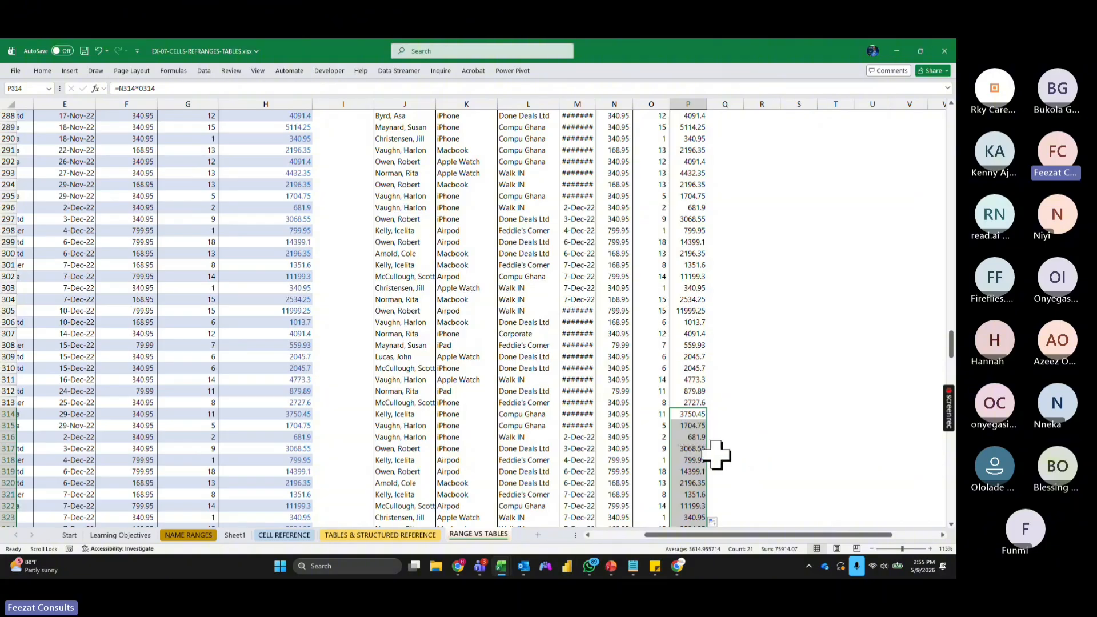
# Step: Compare the total sales results and formulas in E10 and F10 on the TABLES & STRUCTURED REFERENCE sheet
pyautogui.click(368, 536)
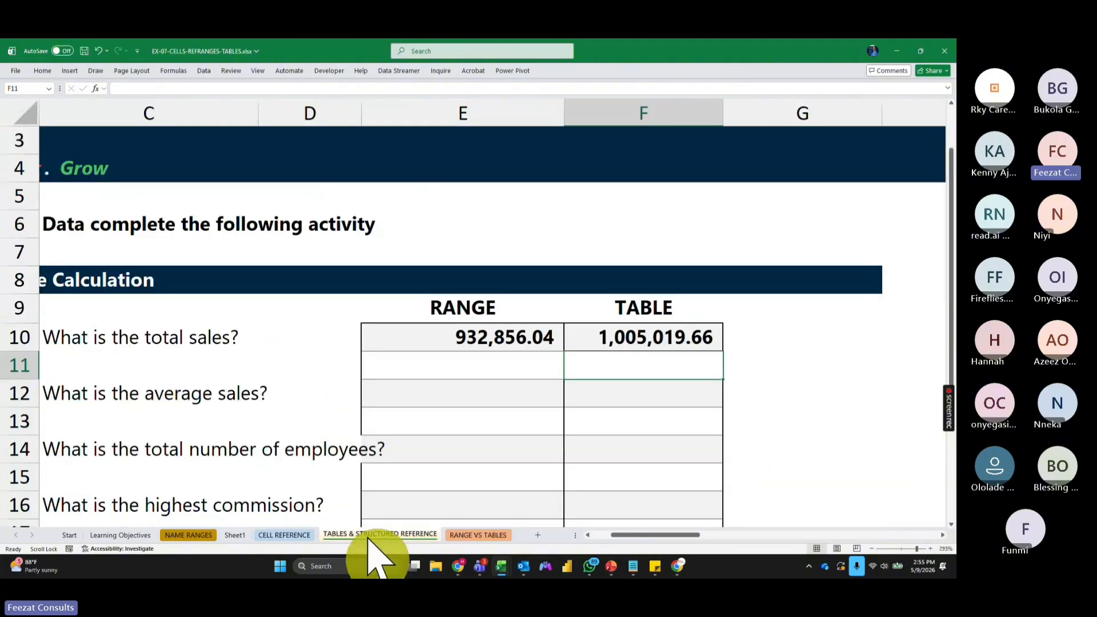
pyautogui.click(800, 426)
pyautogui.click(514, 334)
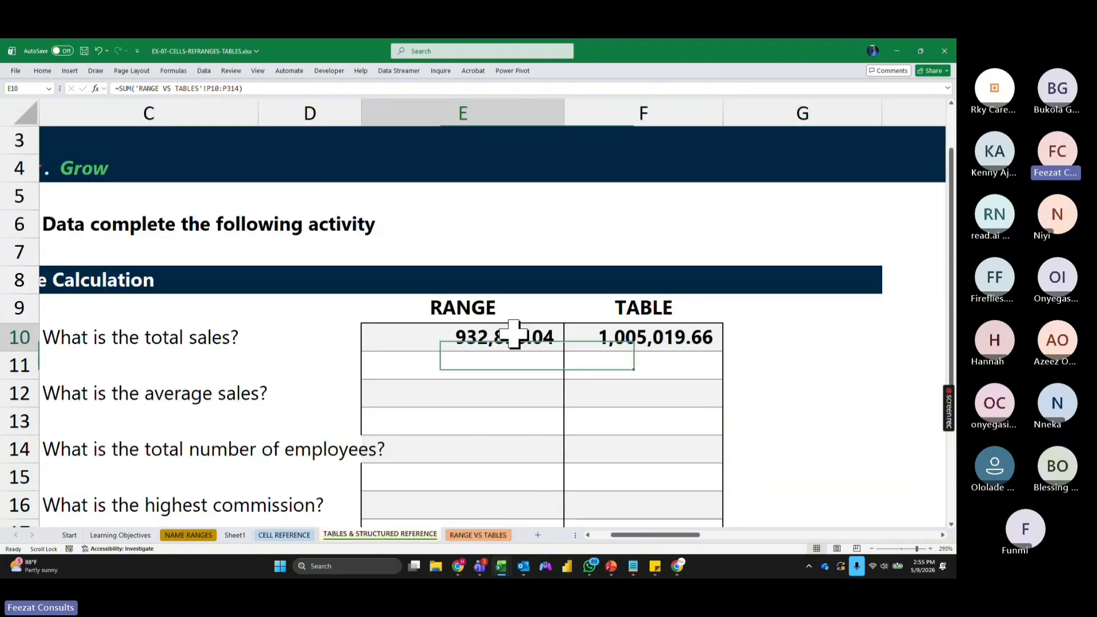
pyautogui.click(639, 342)
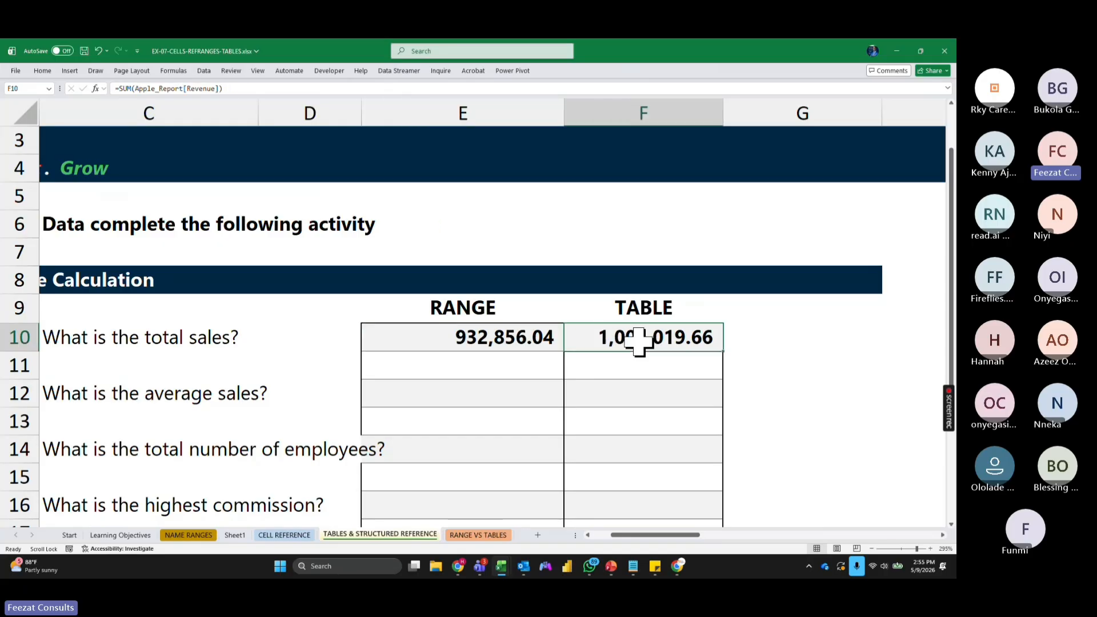
pyautogui.click(517, 337)
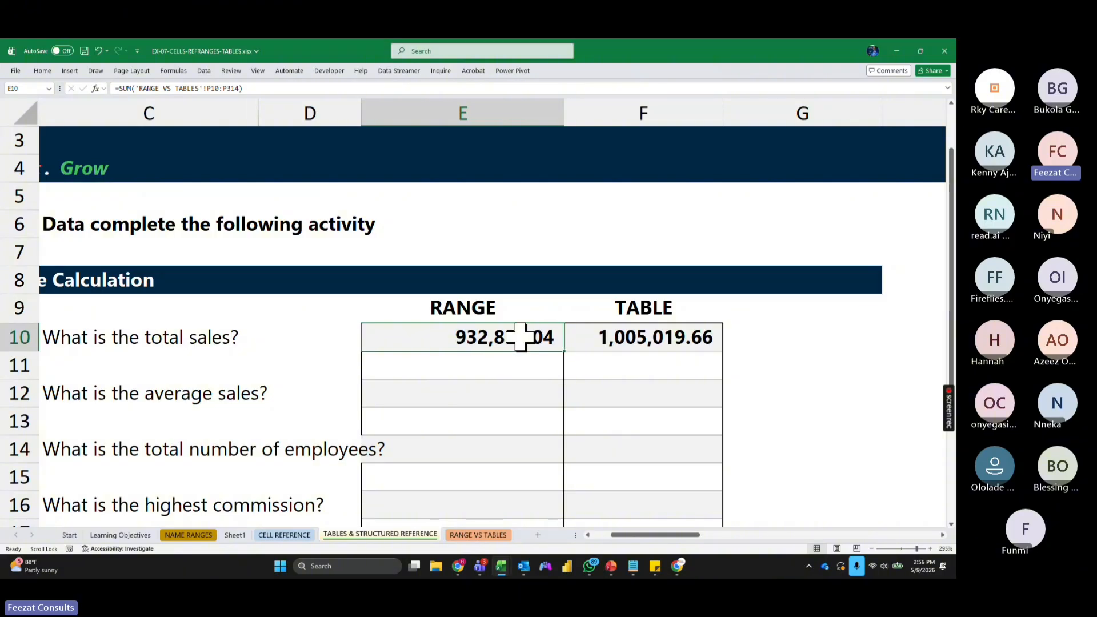
pyautogui.doubleClick(521, 337)
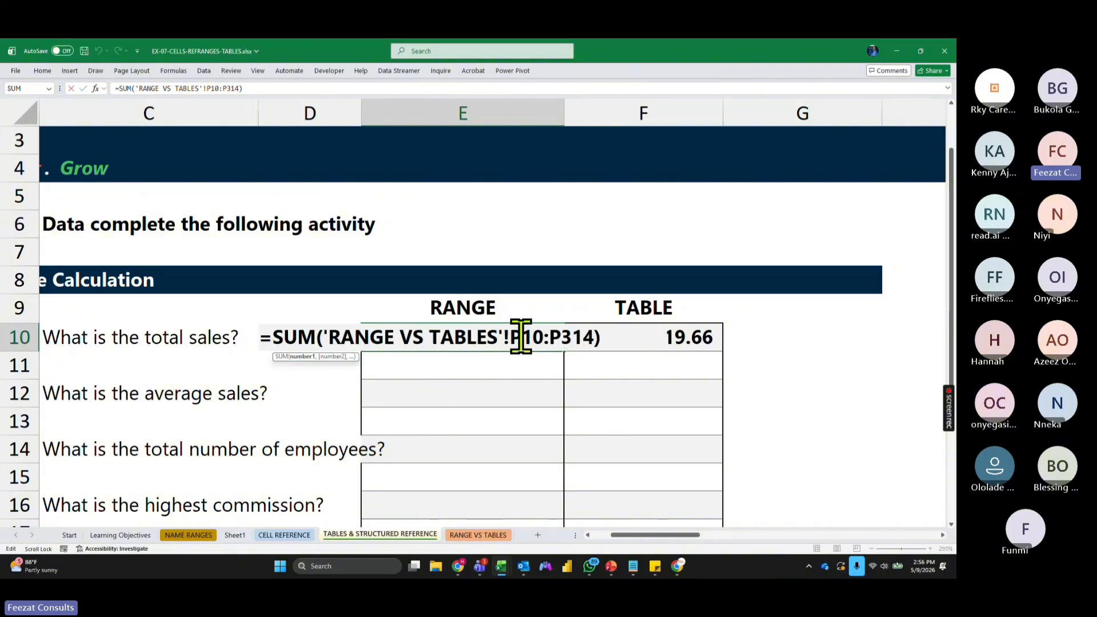
pyautogui.press('Escape')
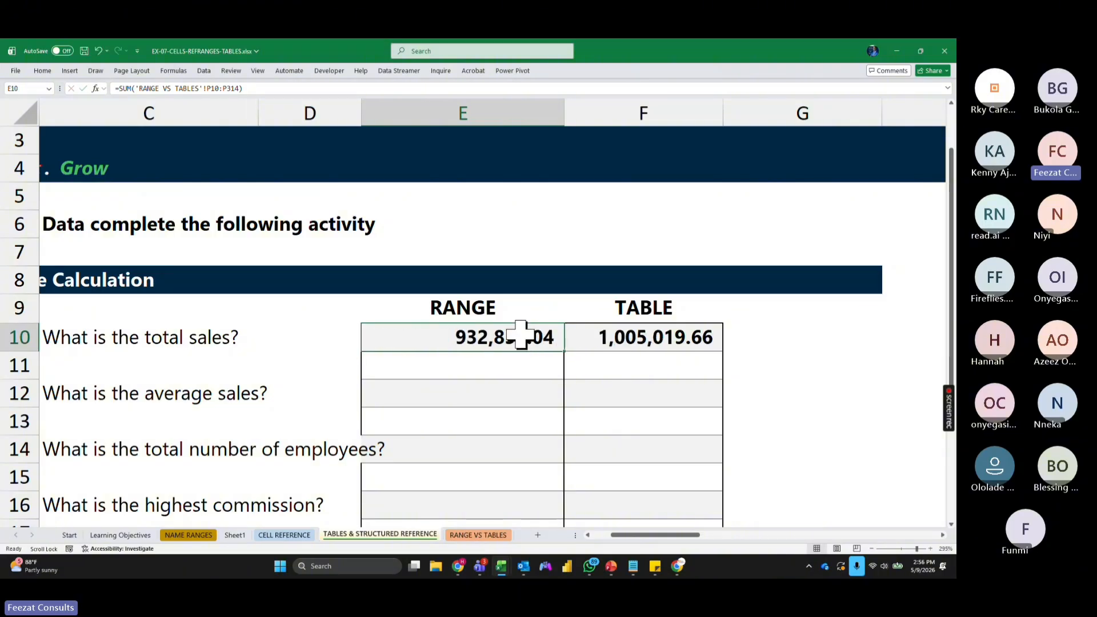
# Step: Re-enter the RANGE total sales formula in E10 as =SUM('RANGE VS TABLES'!P10:P334) to include the added rows
pyautogui.write('=SUM(')
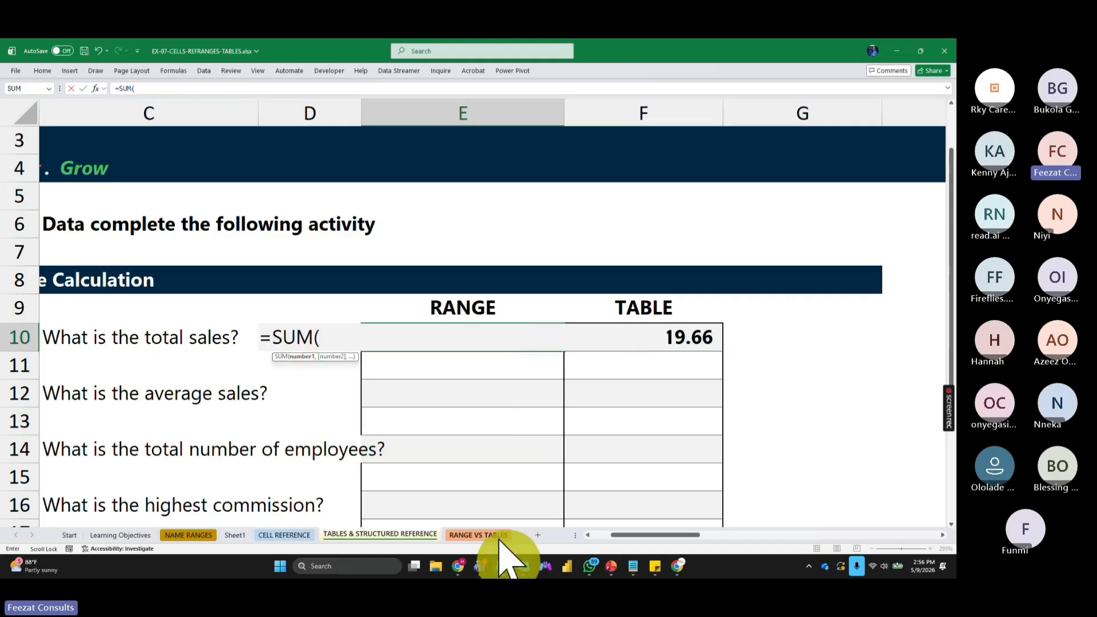
pyautogui.click(480, 535)
pyautogui.scroll(-5, 861, 293)
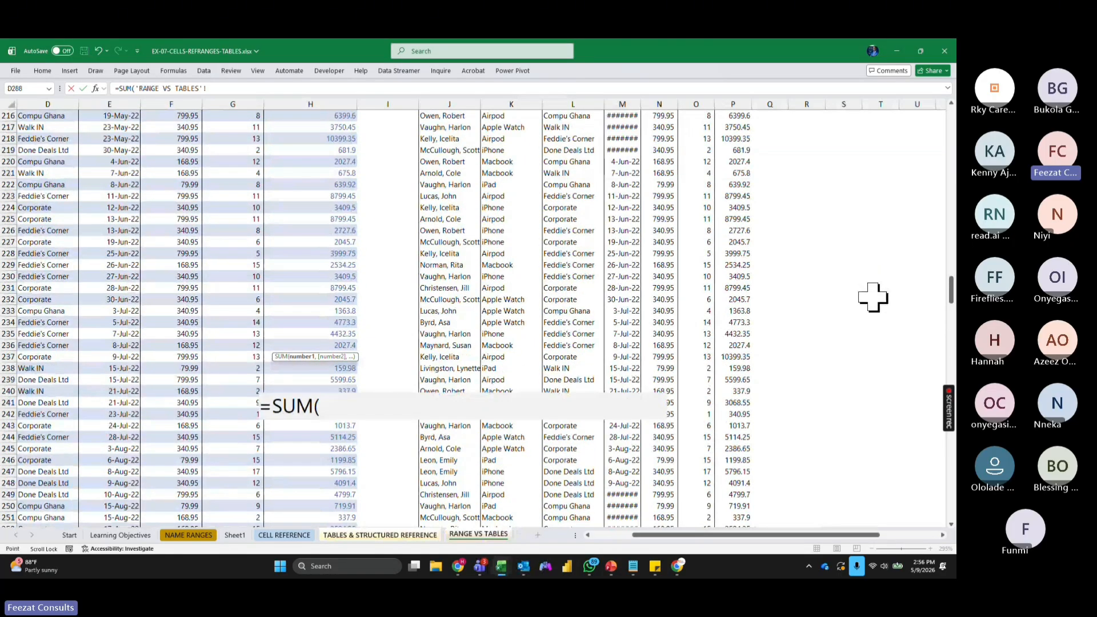
pyautogui.moveTo(950, 288); pyautogui.dragTo(949, 117)
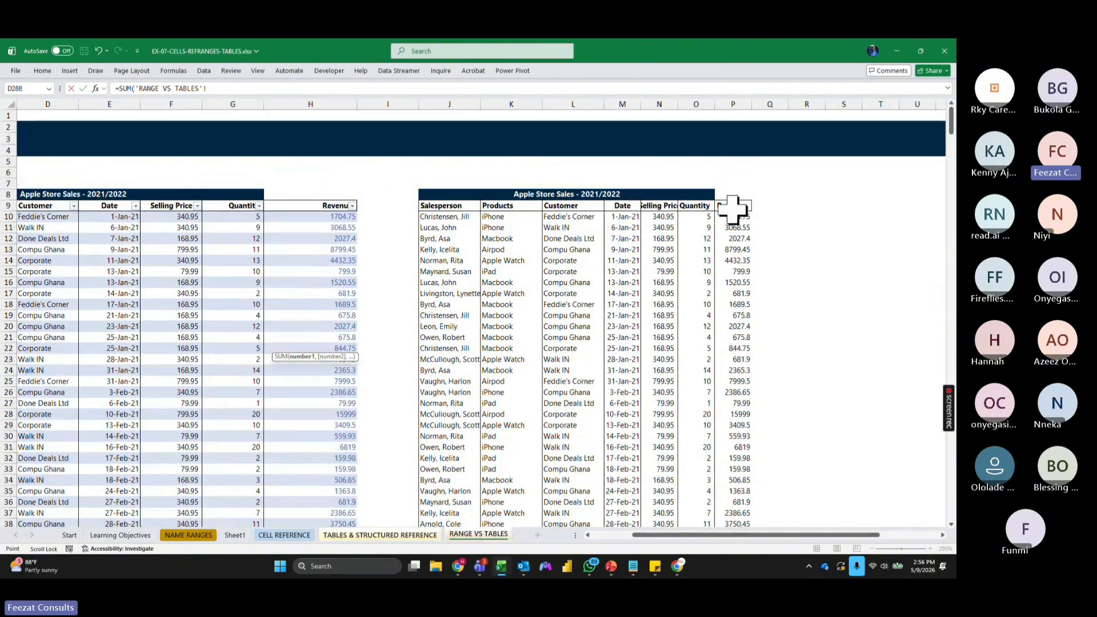
pyautogui.click(732, 216)
pyautogui.hotkey('ctrl', 'shift', 'Down')
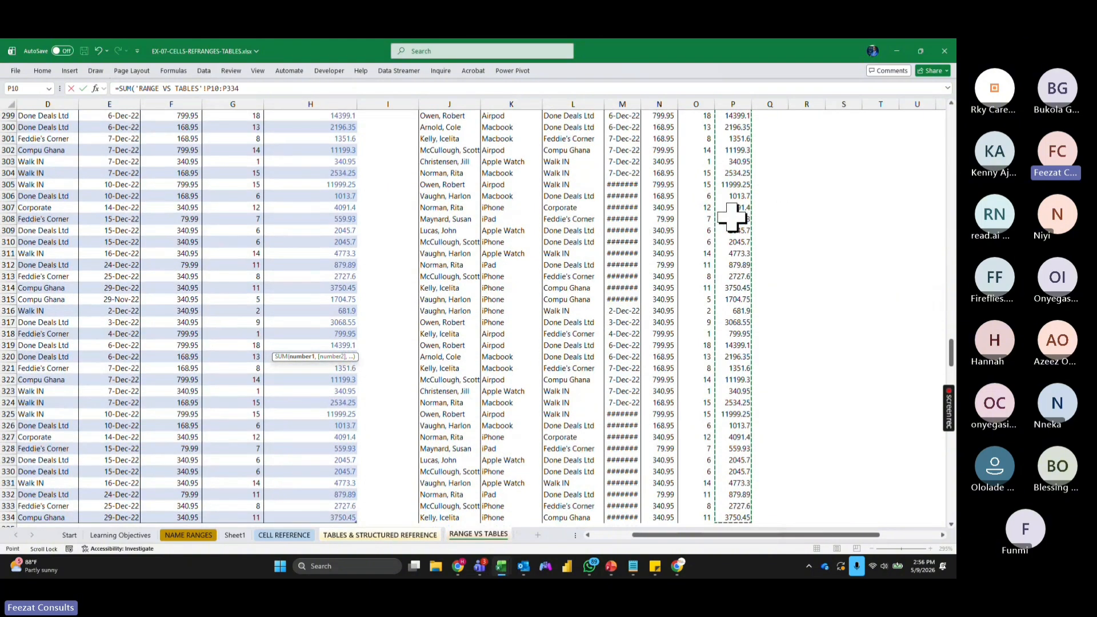
pyautogui.press('Return')
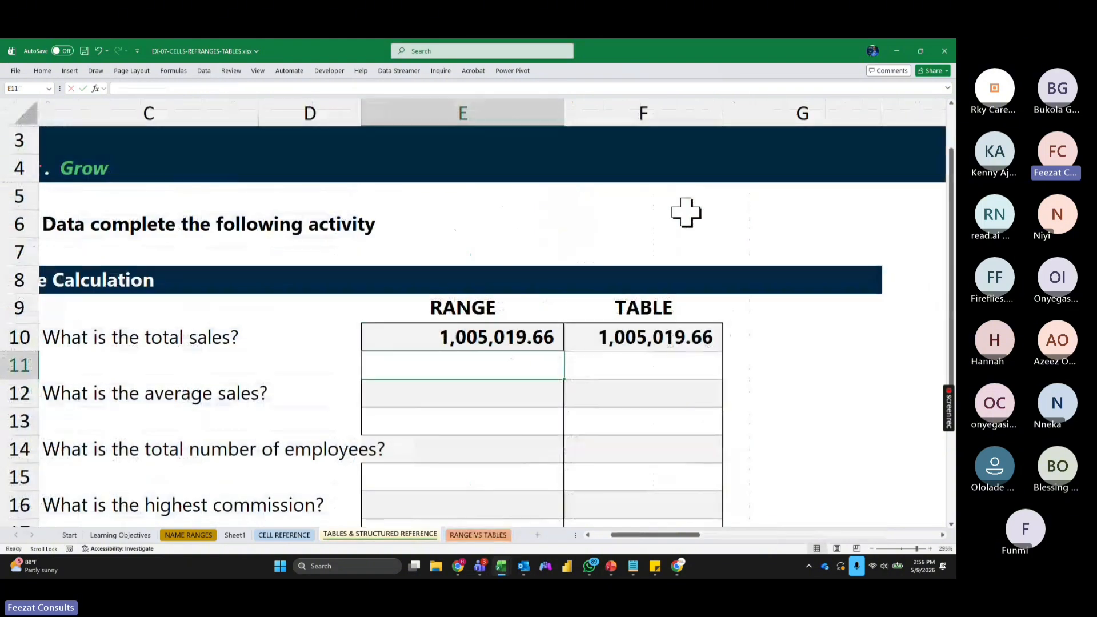
# Step: Review the structured reference formula for total sales in F10
pyautogui.click(678, 338)
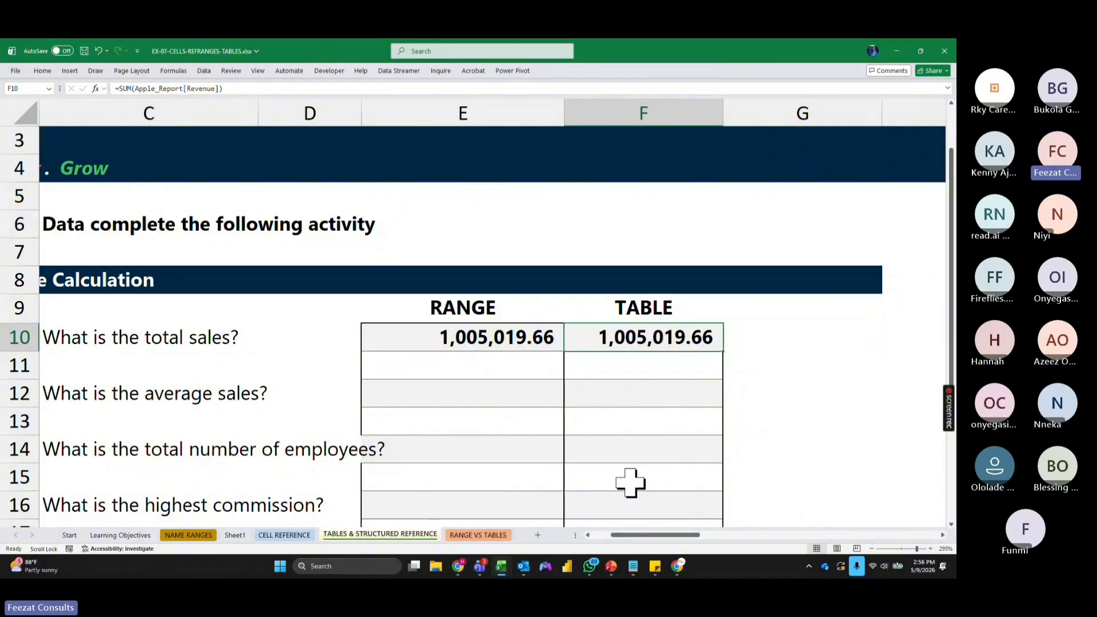
pyautogui.doubleClick(629, 339)
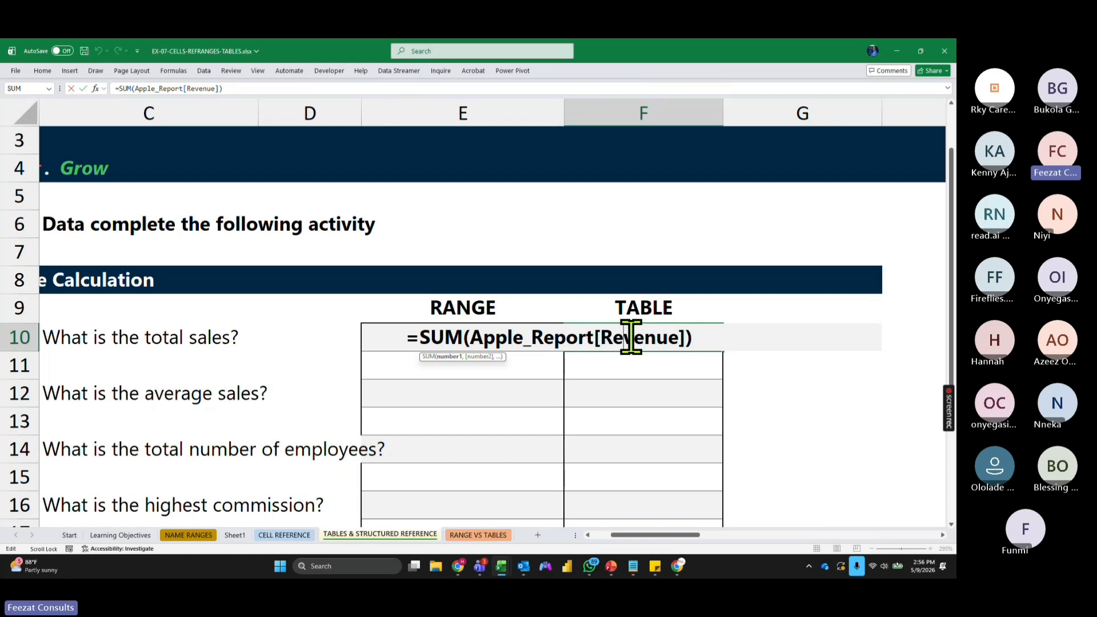
pyautogui.hotkey('ctrl', 'Return')
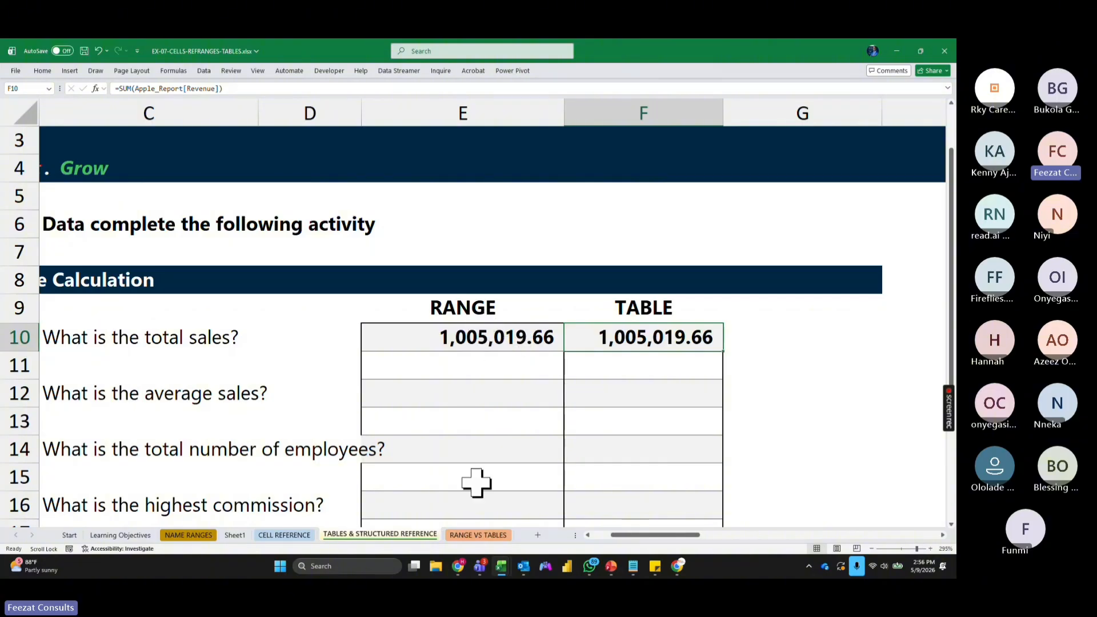
pyautogui.moveTo(463, 225); pyautogui.dragTo(629, 487)
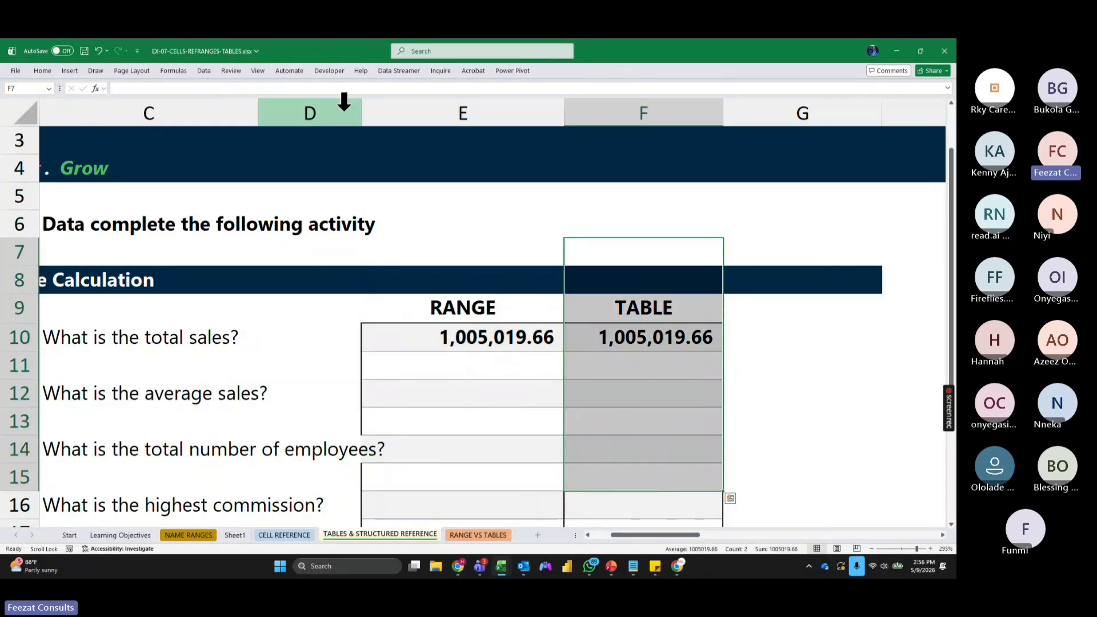
# Step: Narrow column D, and calculate the table's average sales in F12 with =AVERAGE(Apple_Report[Revenue])
pyautogui.moveTo(361, 106); pyautogui.dragTo(298, 117)
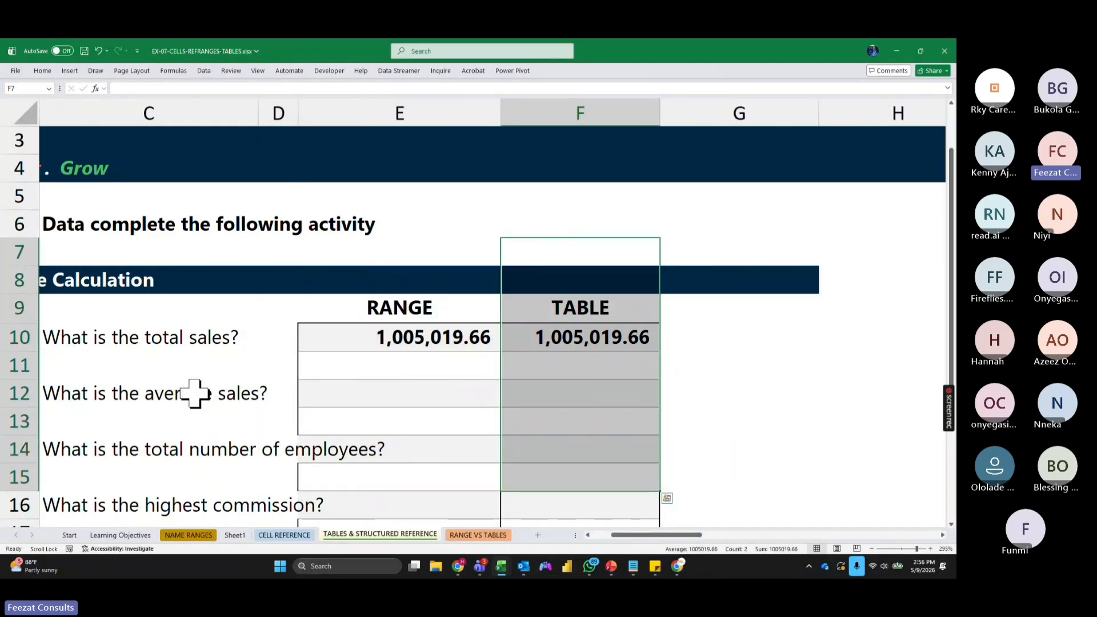
pyautogui.click(194, 394)
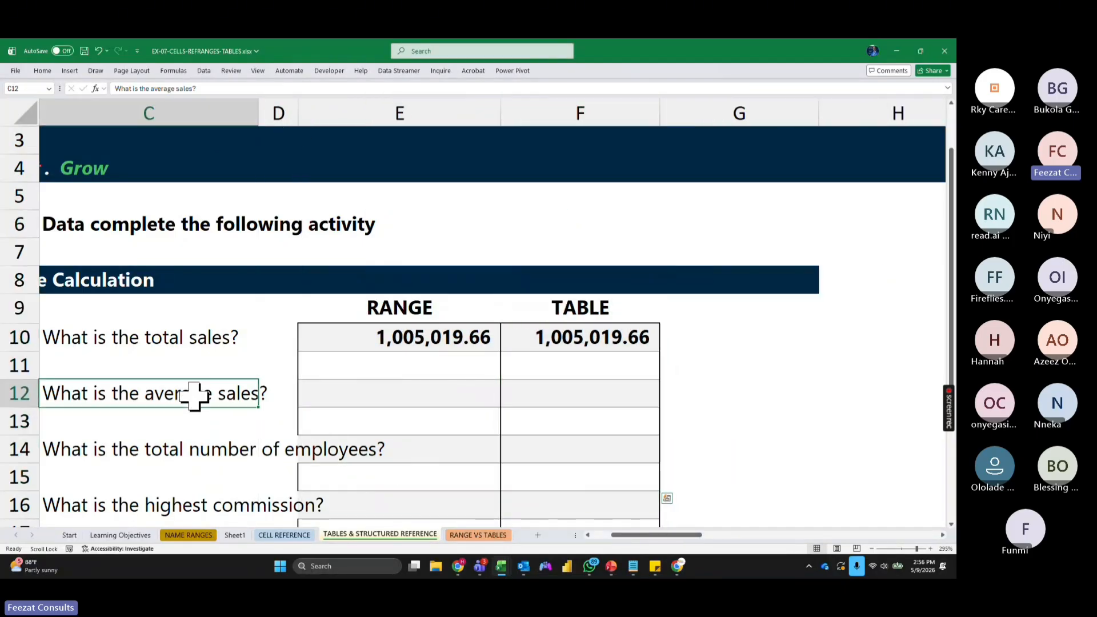
pyautogui.click(533, 395)
pyautogui.write('=AVE')
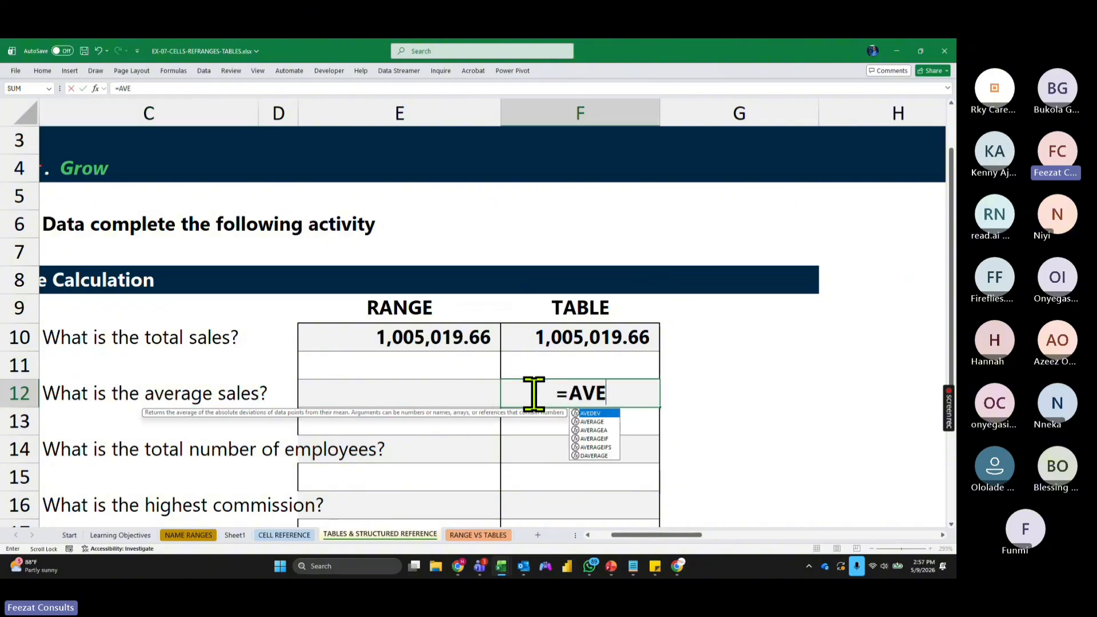
pyautogui.write('RAGE(')
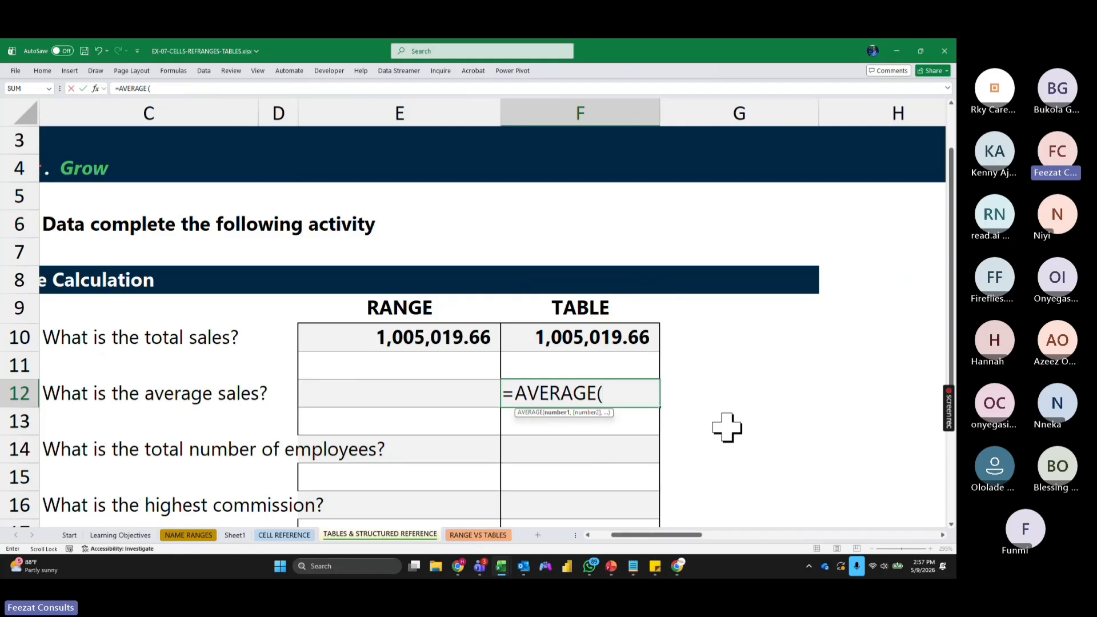
pyautogui.write('AP')
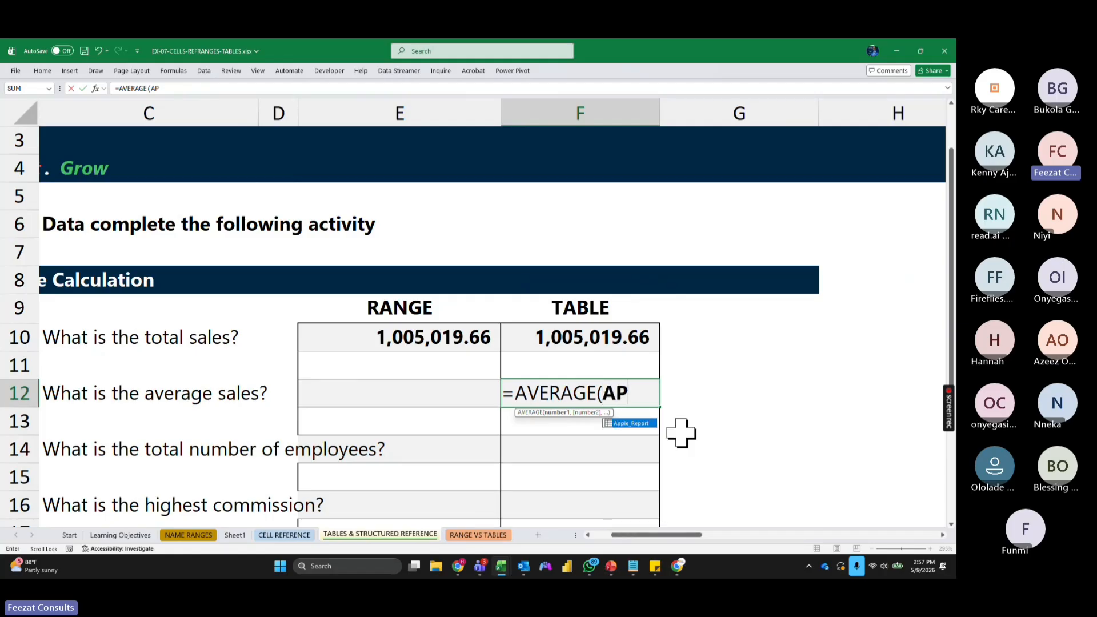
pyautogui.press('Tab')
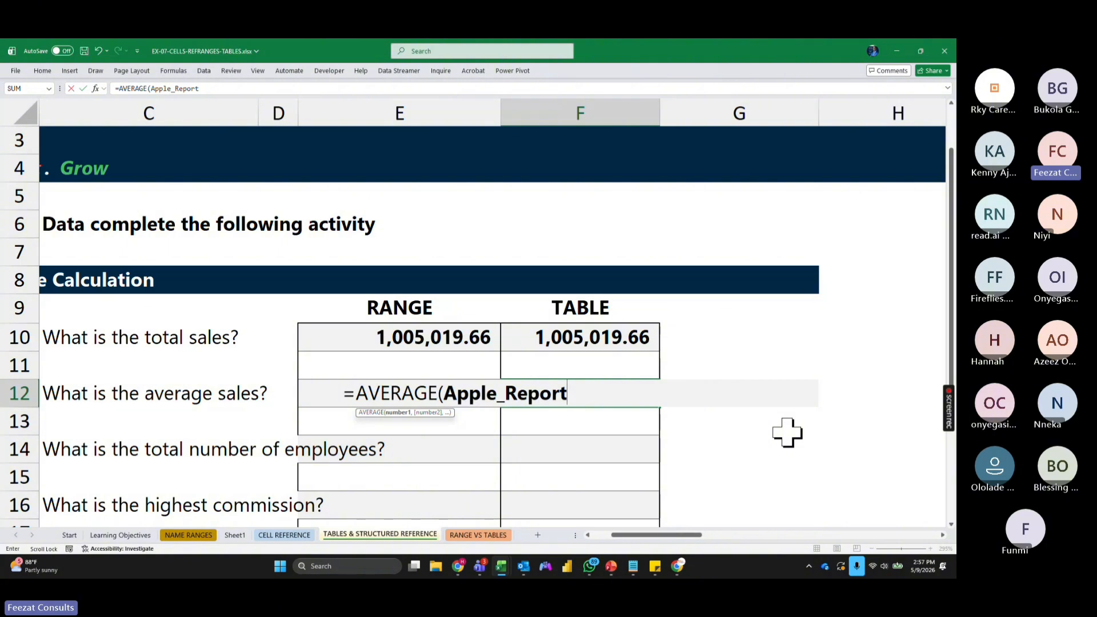
pyautogui.write('[')
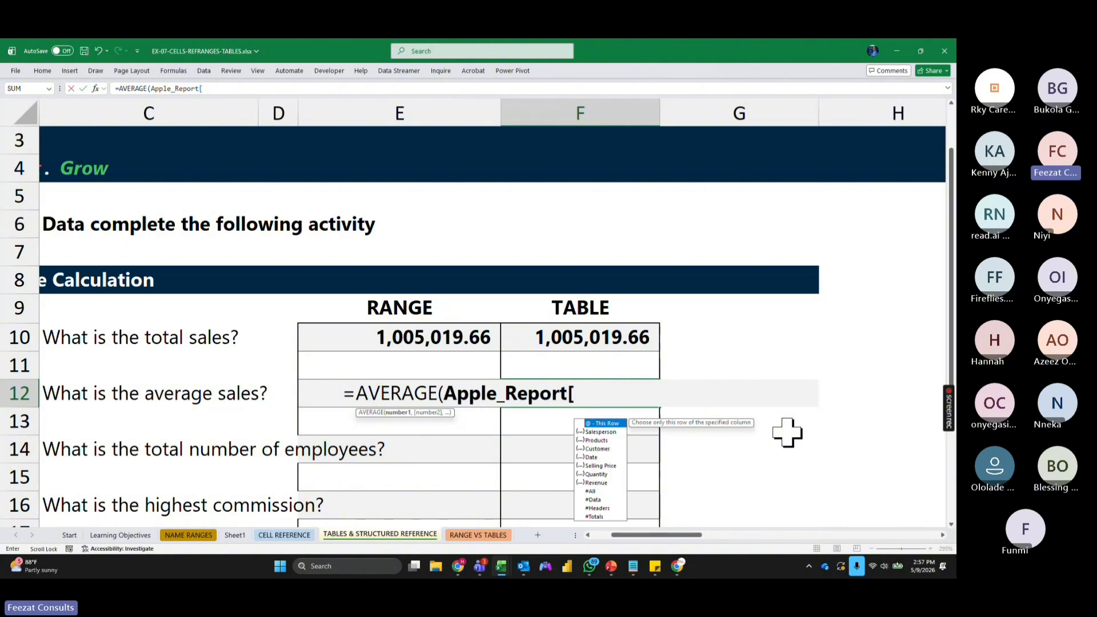
pyautogui.doubleClick(594, 483)
pyautogui.write('])')
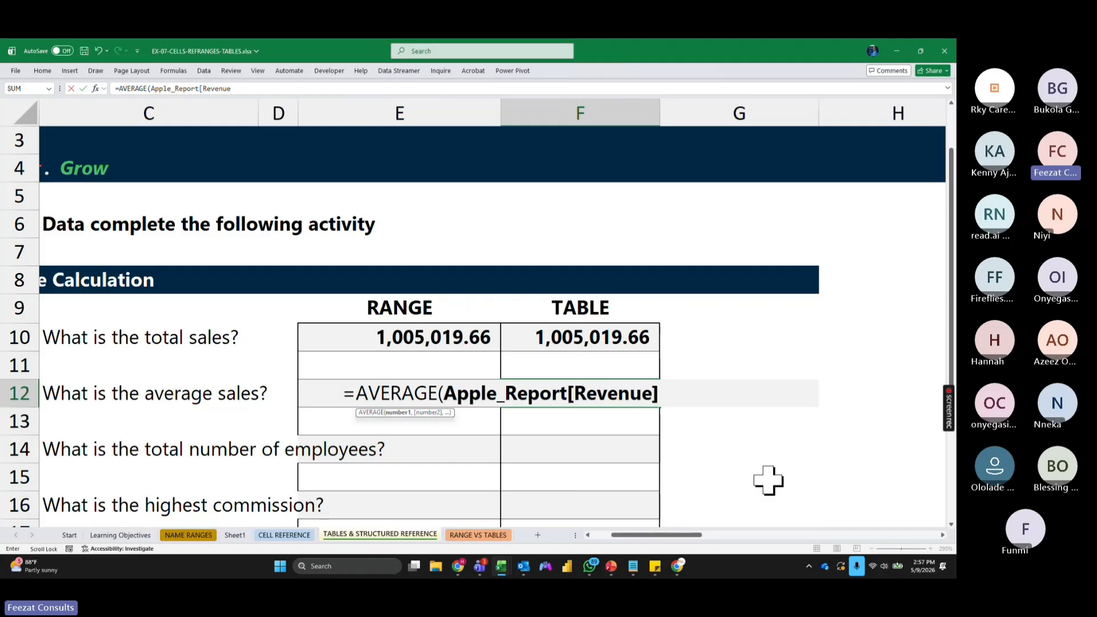
pyautogui.press('Return')
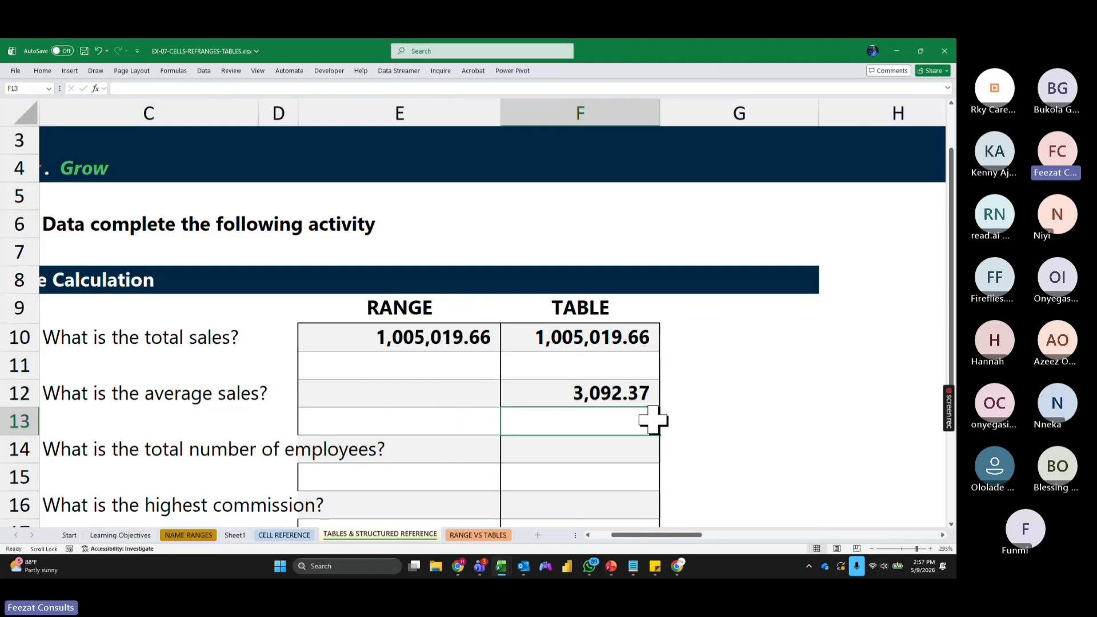
# Step: Count the table's employees in F14 with =COUNTA(Apple_Report[Salesperson])
pyautogui.moveTo(128, 448); pyautogui.dragTo(264, 445)
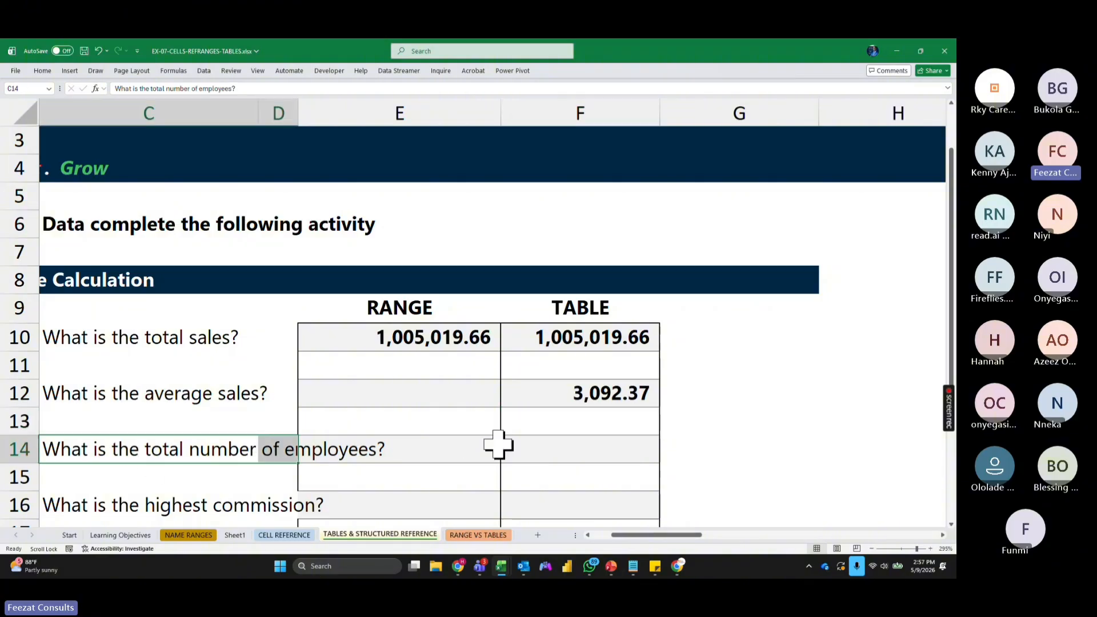
pyautogui.click(511, 446)
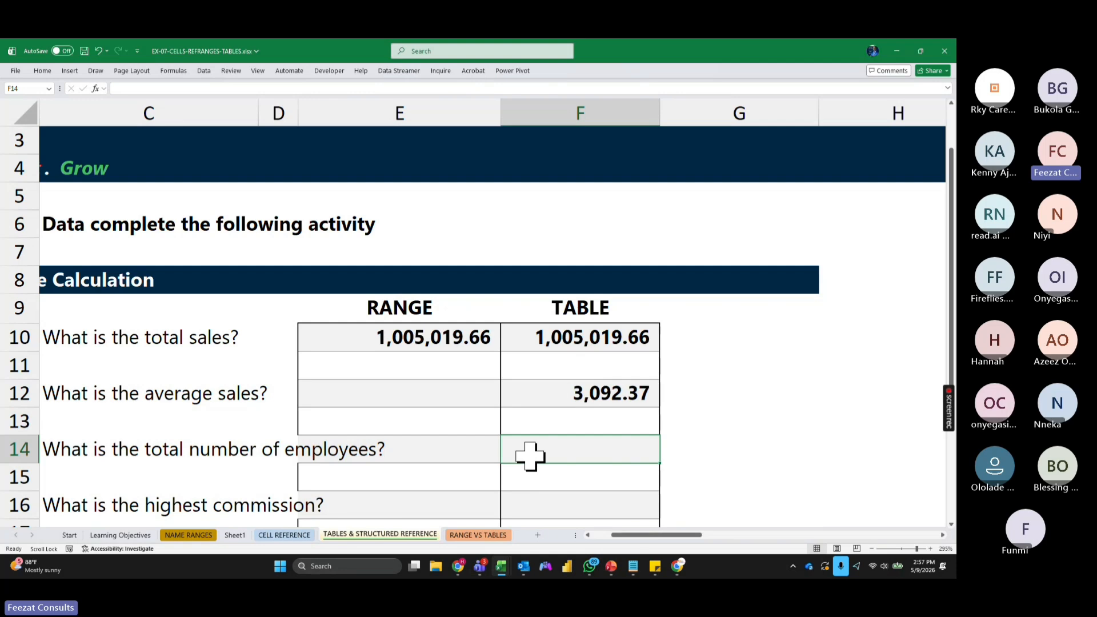
pyautogui.write('=COU')
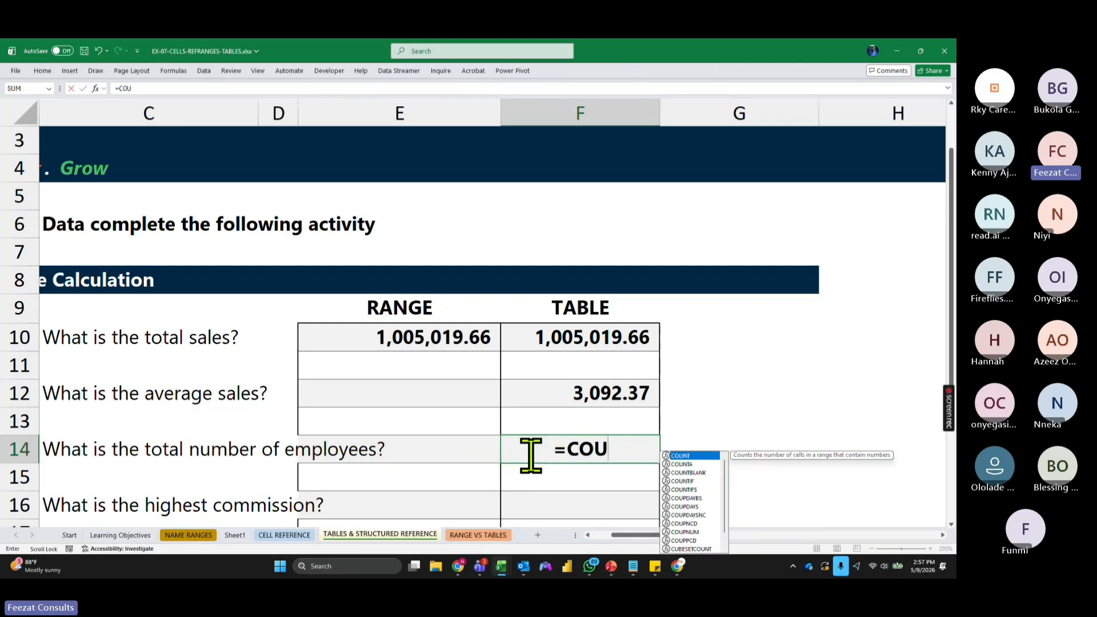
pyautogui.write('NTA(')
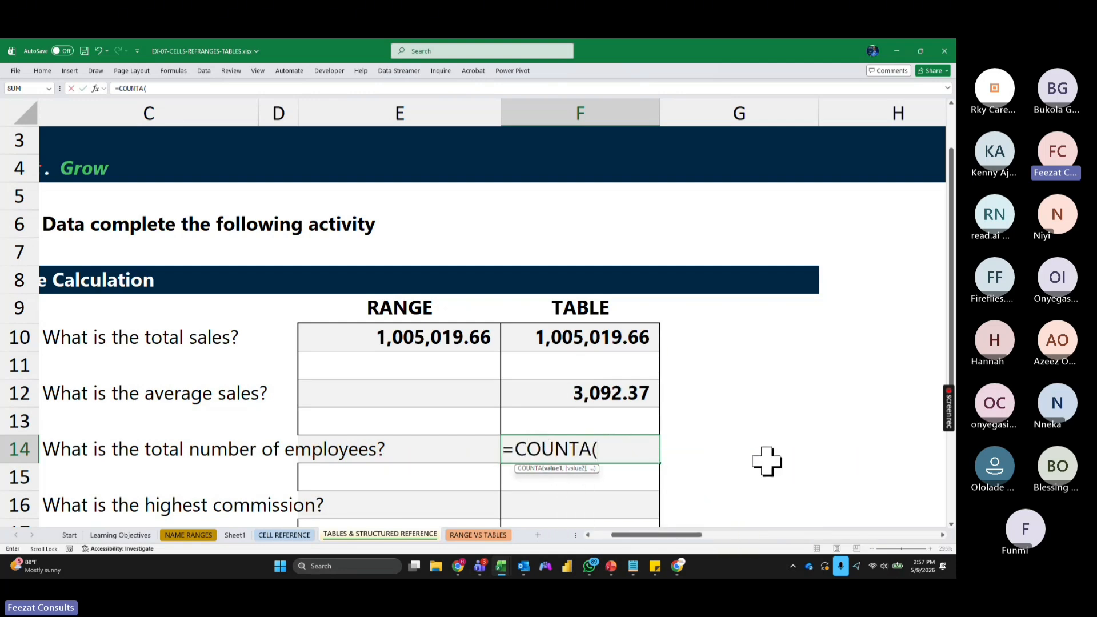
pyautogui.write('E')
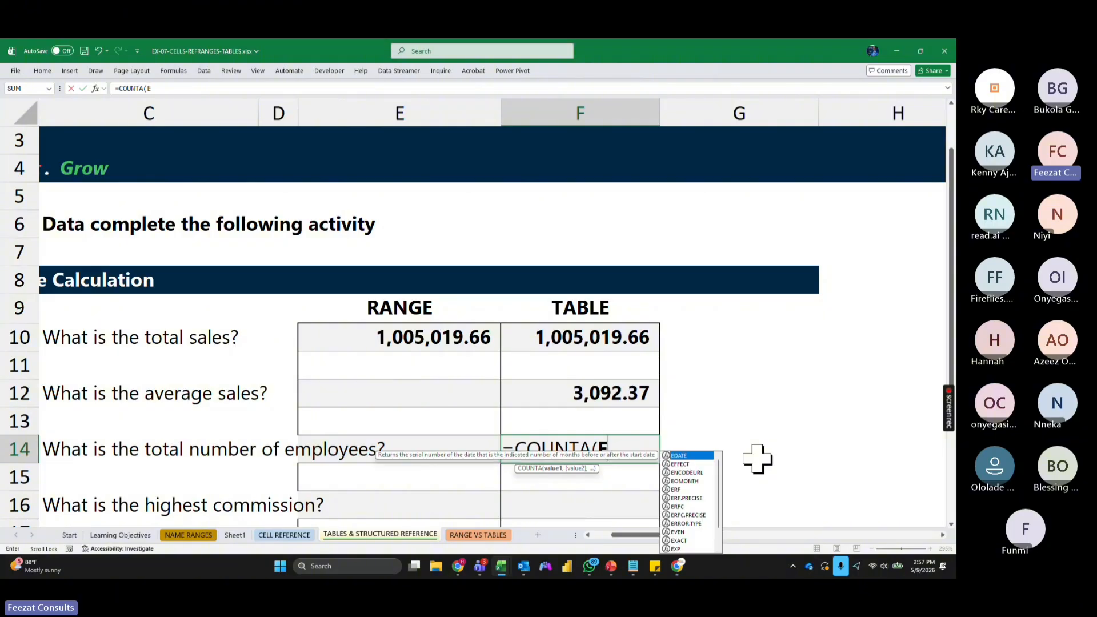
pyautogui.press('BackSpace')
pyautogui.write('AP')
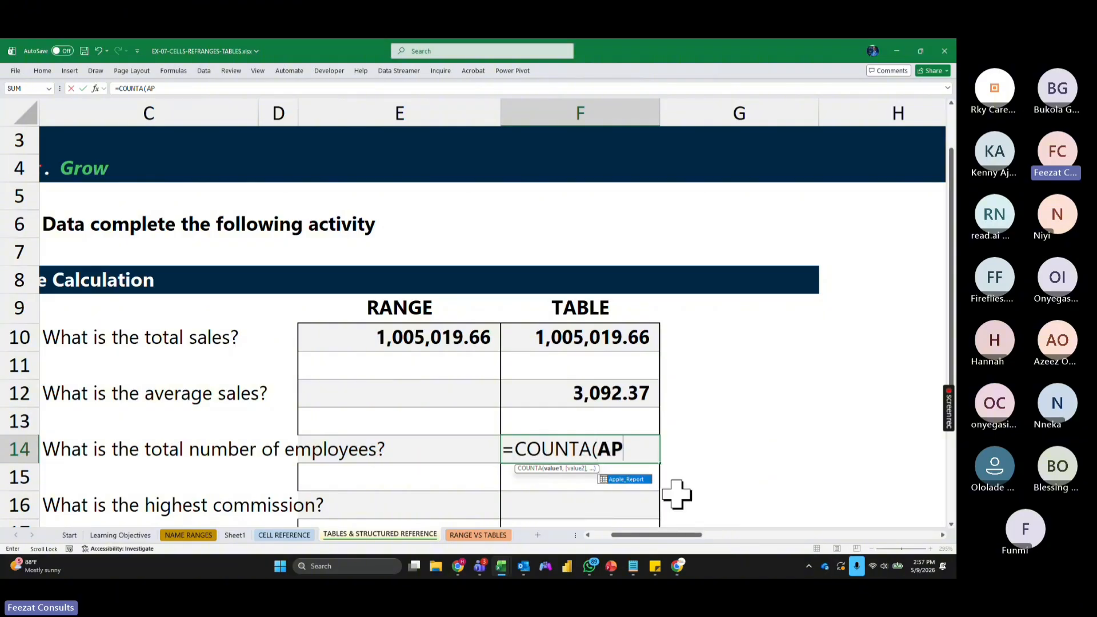
pyautogui.doubleClick(629, 481)
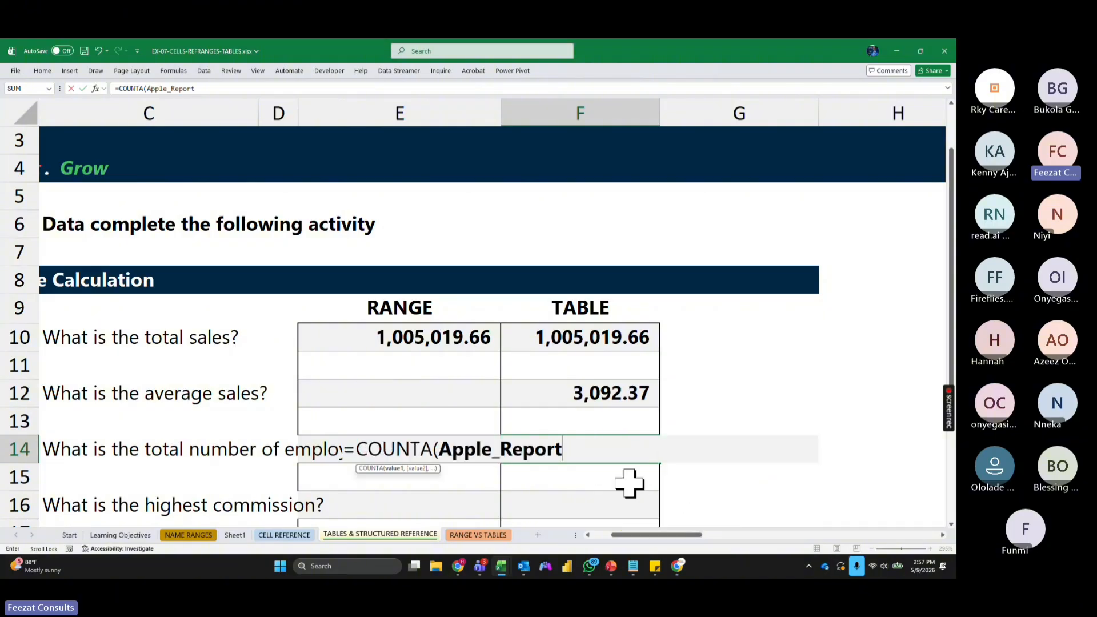
pyautogui.write('[')
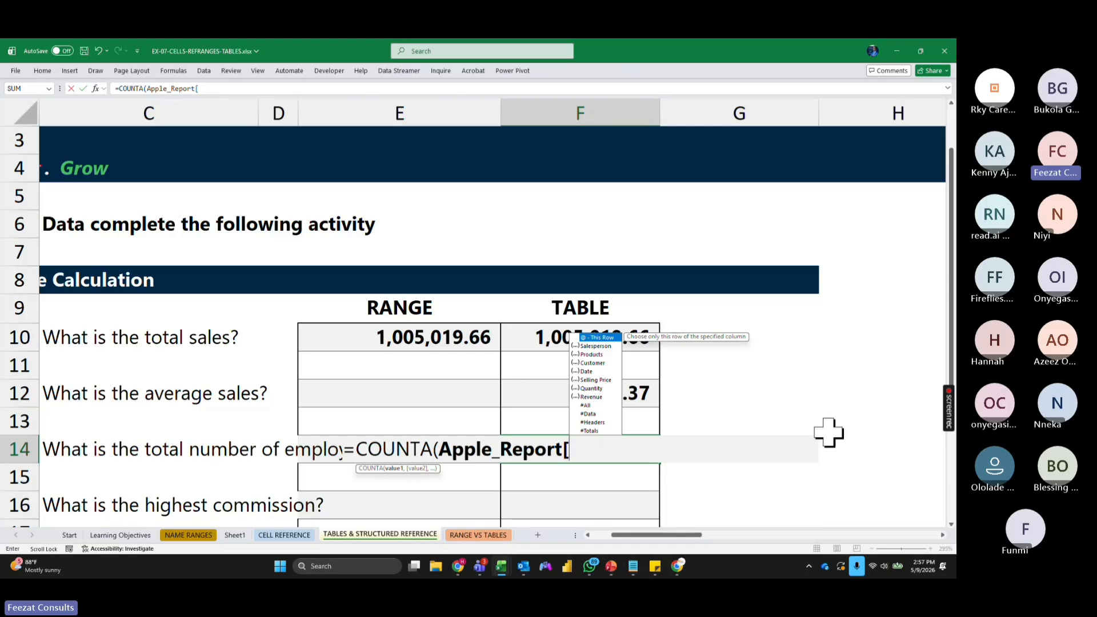
pyautogui.click(605, 346)
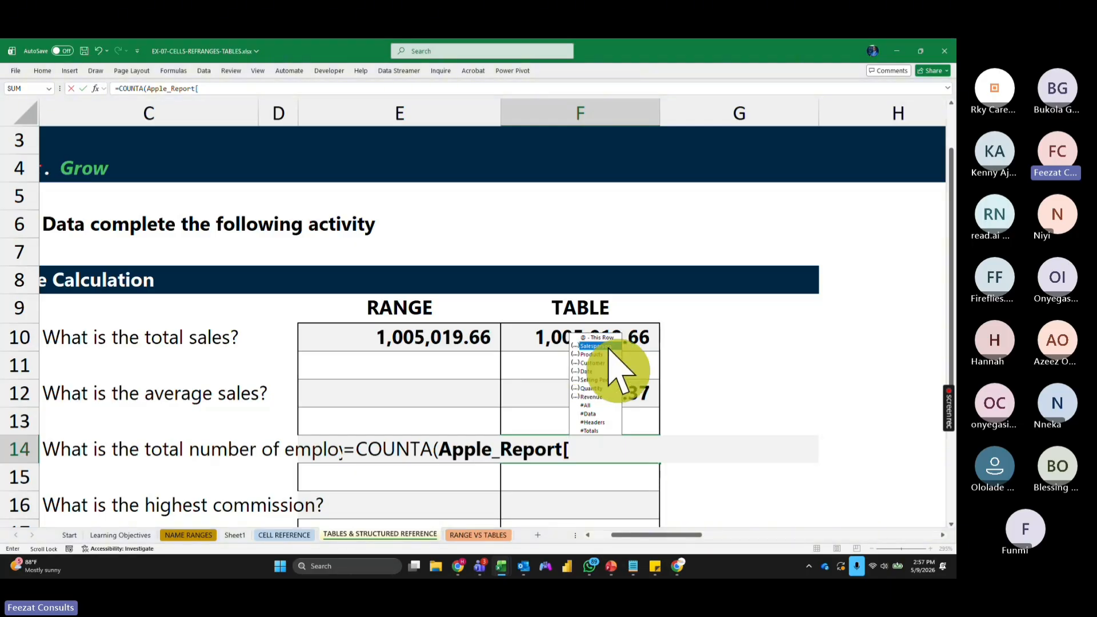
pyautogui.doubleClick(606, 347)
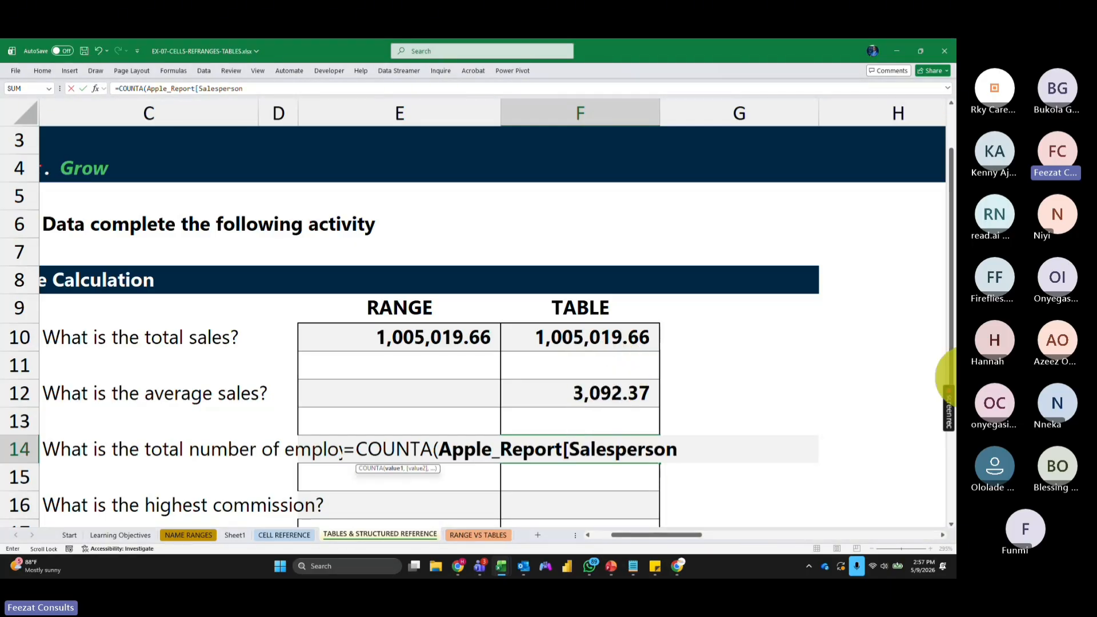
pyautogui.write('])')
pyautogui.press('Return')
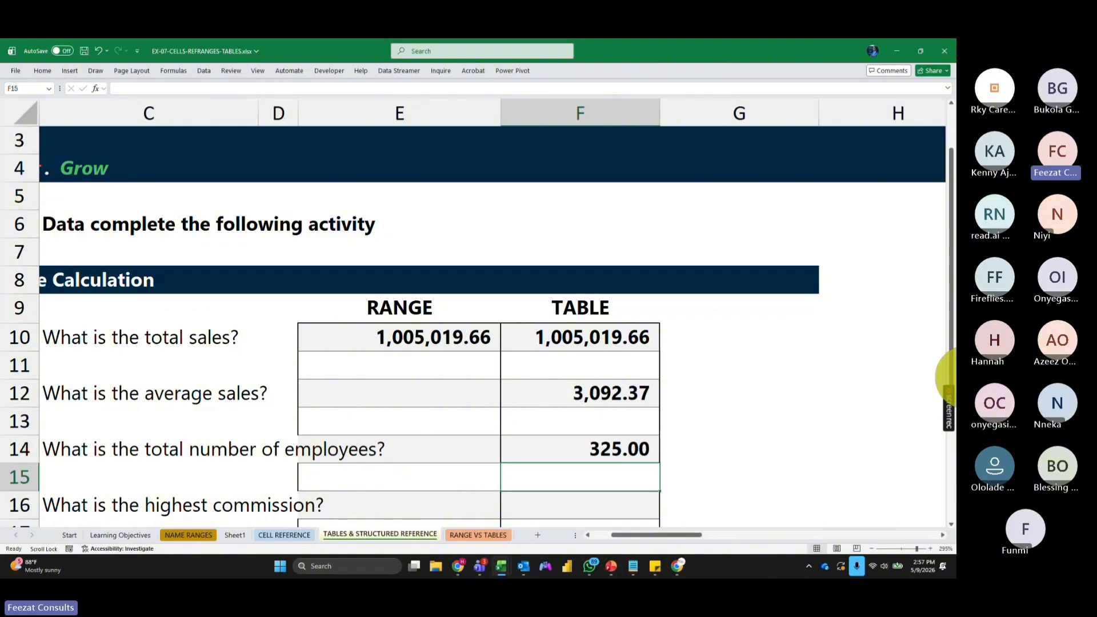
# Step: Copy the word "commission" from the highest commission question in C16, leaving the question's text as it is
pyautogui.scroll(-2, 817, 398)
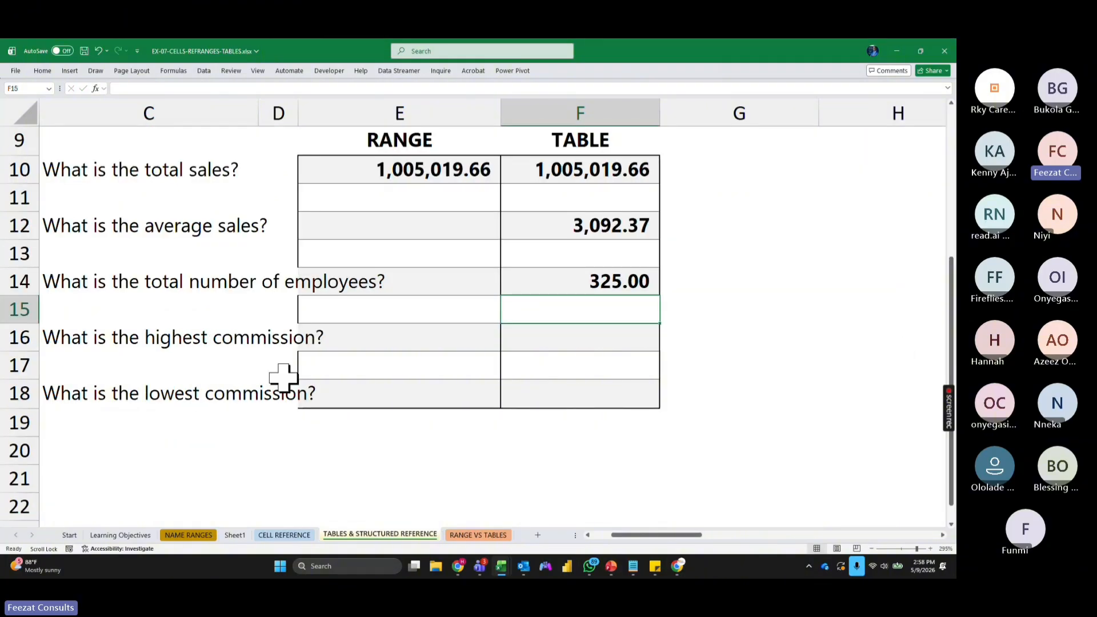
pyautogui.click(191, 343)
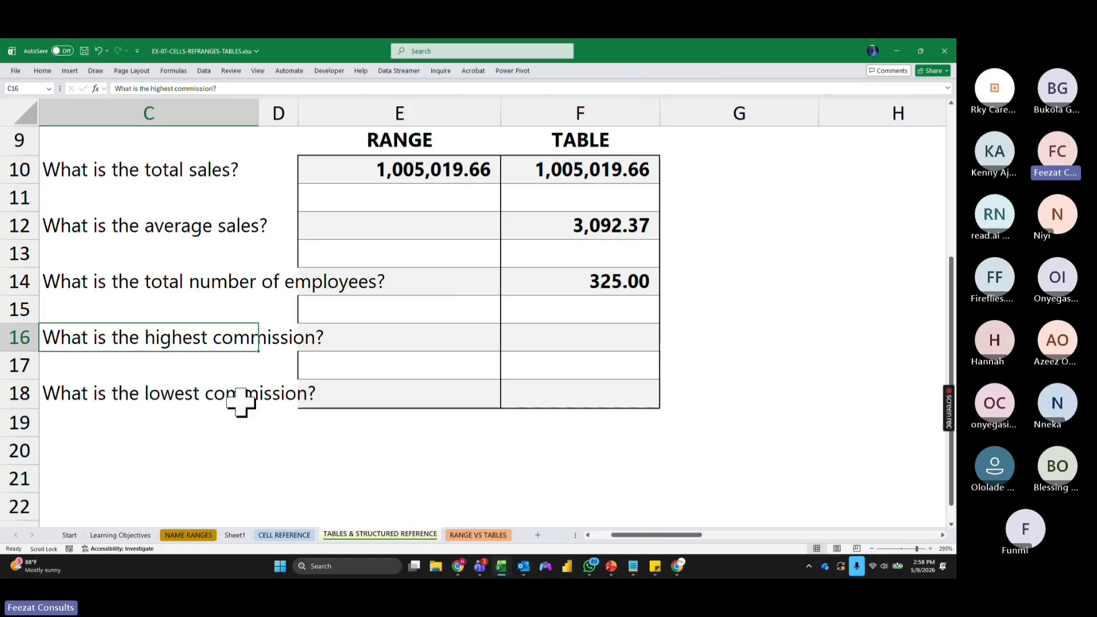
pyautogui.doubleClick(248, 334)
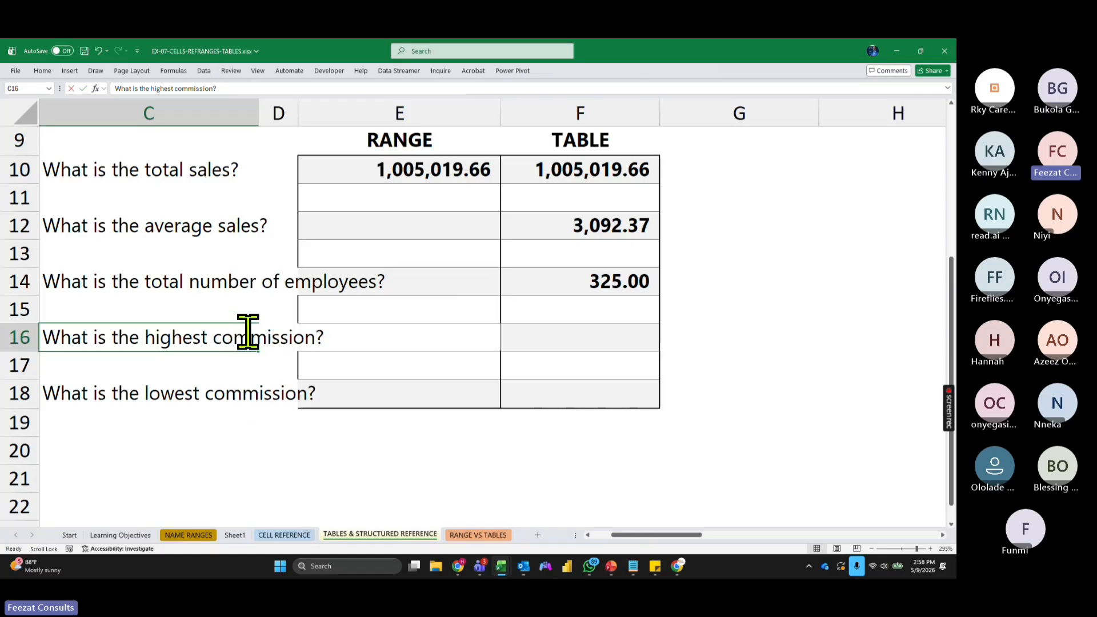
pyautogui.moveTo(213, 337); pyautogui.dragTo(317, 343)
pyautogui.hotkey('ctrl', 'c')
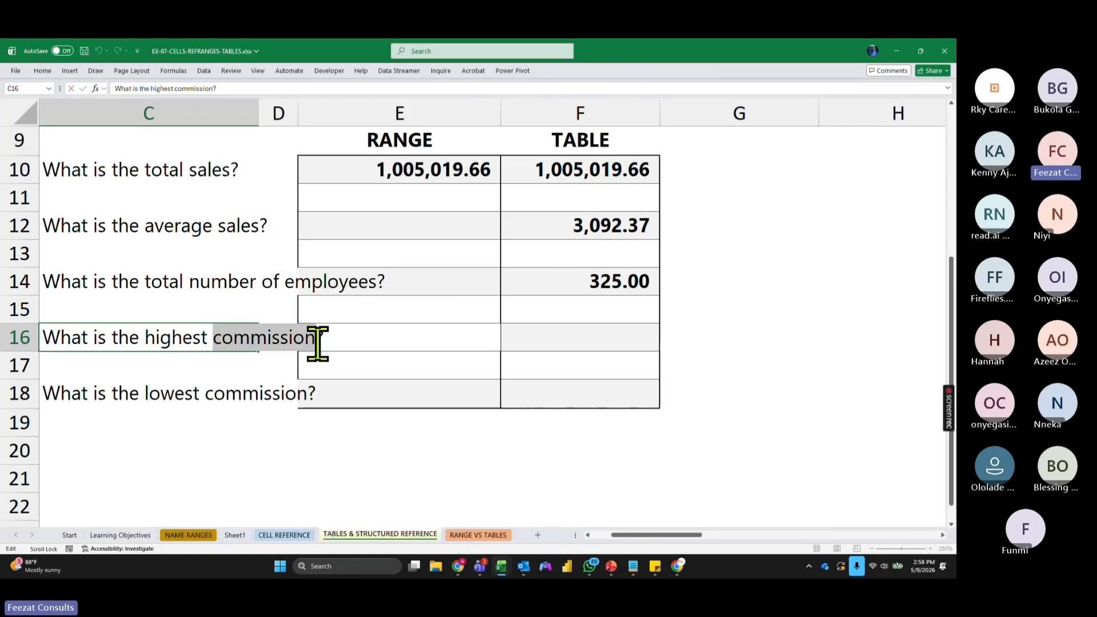
pyautogui.click(427, 455)
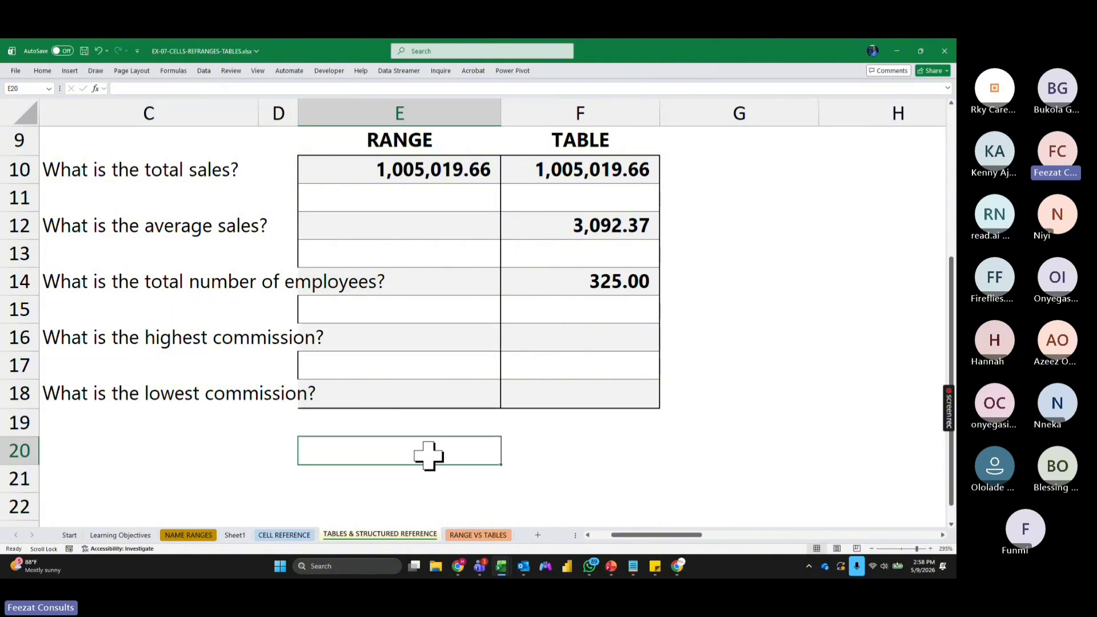
# Step: Replace every "commission" with "Revenue" in the two questions within C16:E18 using Find and Replace
pyautogui.moveTo(79, 345); pyautogui.dragTo(322, 398)
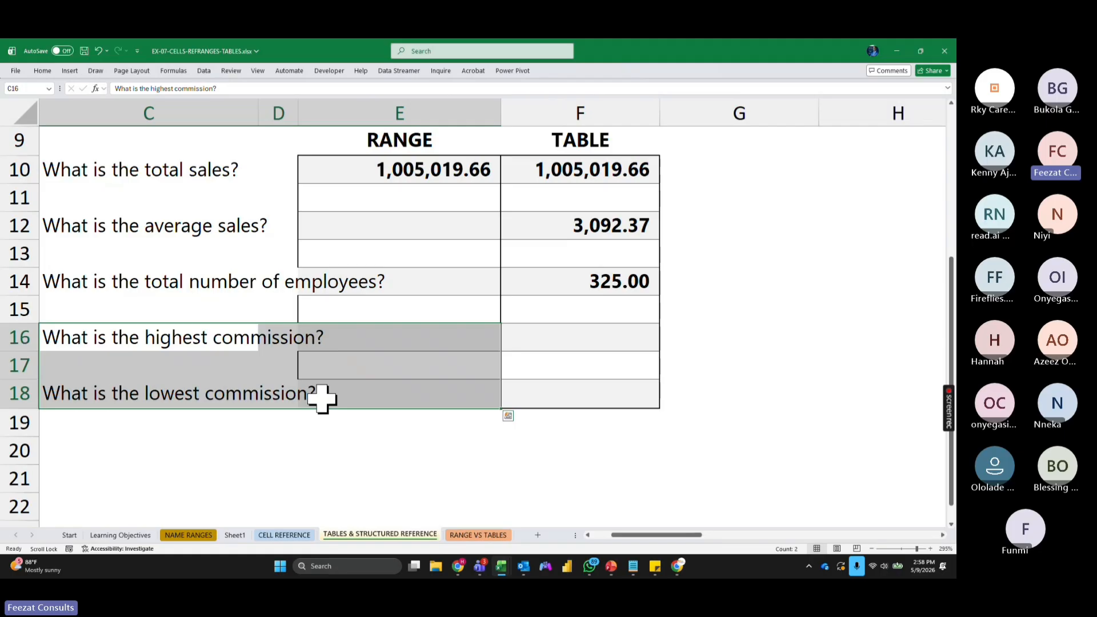
pyautogui.click(43, 71)
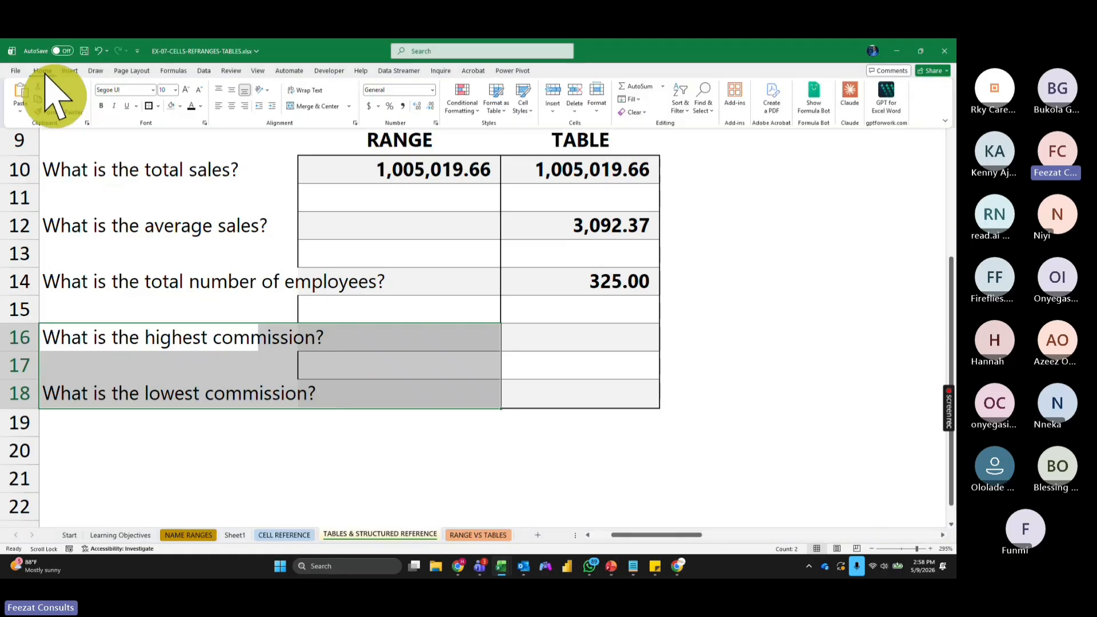
pyautogui.click(713, 114)
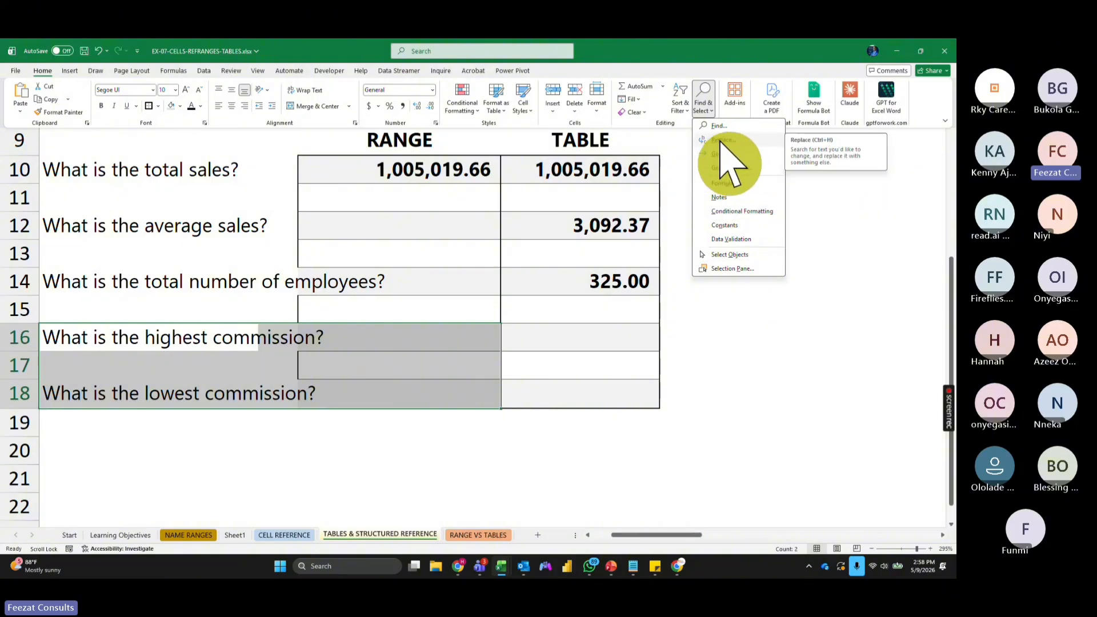
pyautogui.click(722, 140)
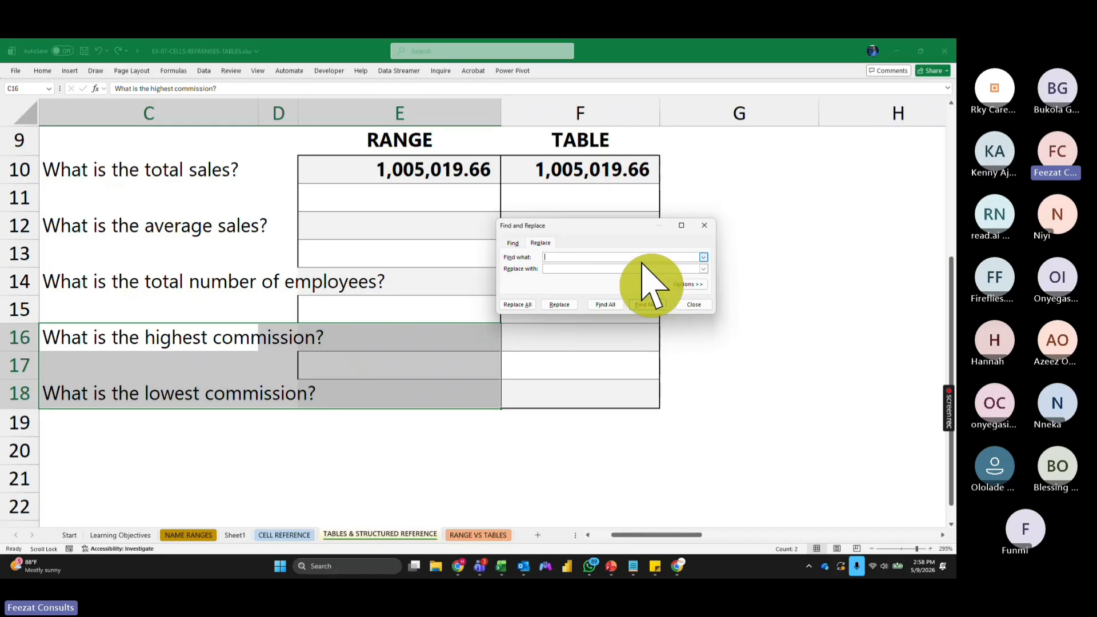
pyautogui.hotkey('ctrl', 'v')
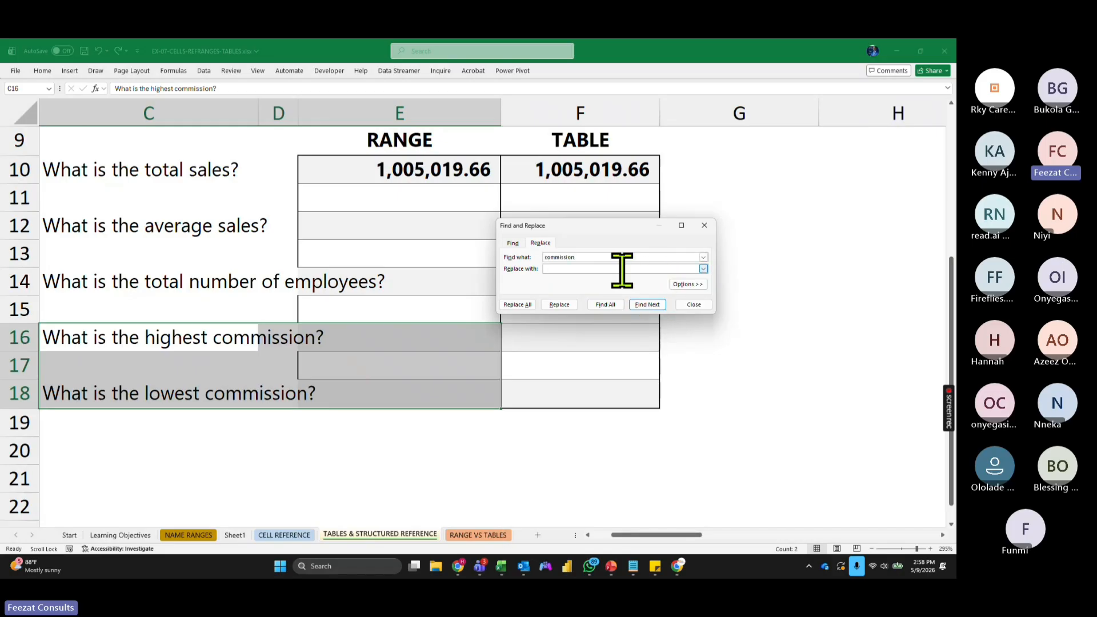
pyautogui.click(617, 269)
pyautogui.write('Revenue')
pyautogui.click(517, 304)
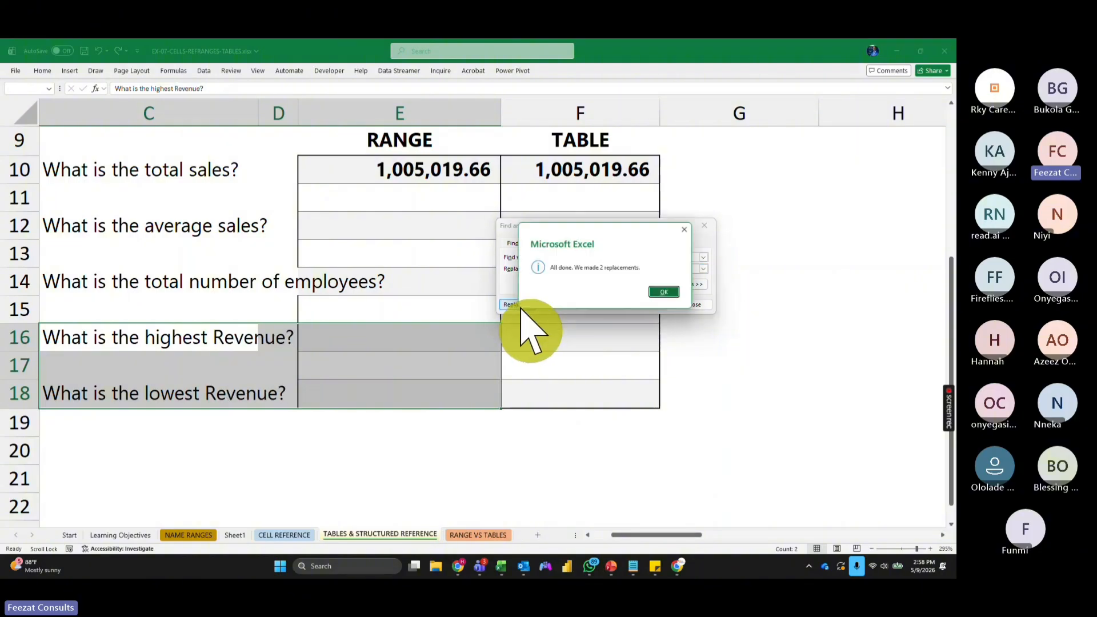
pyautogui.click(674, 293)
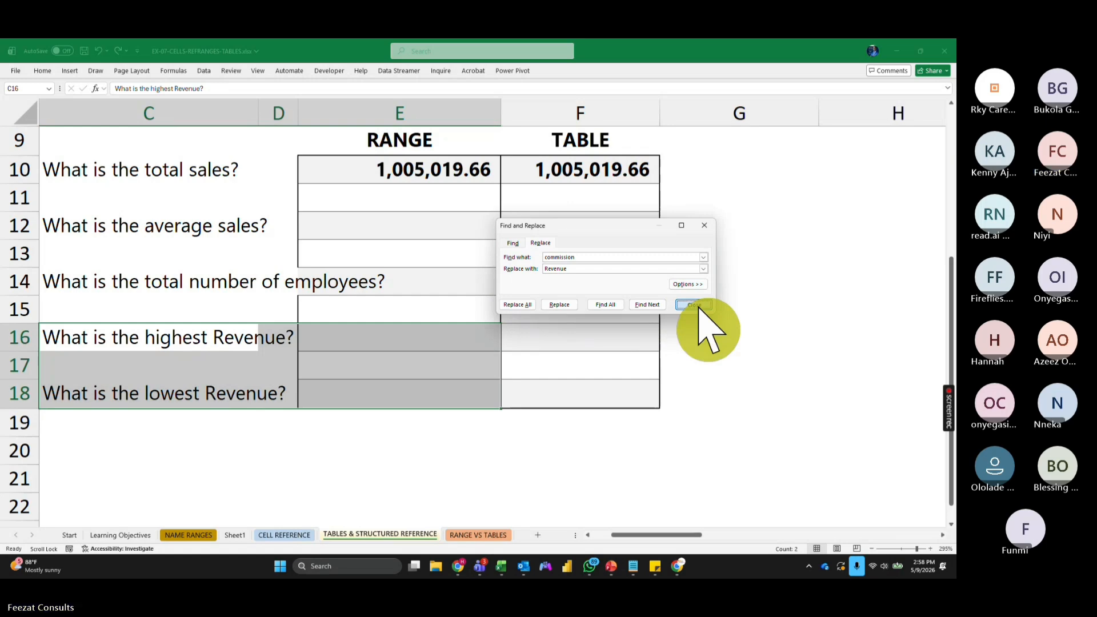
pyautogui.click(693, 305)
pyautogui.click(723, 422)
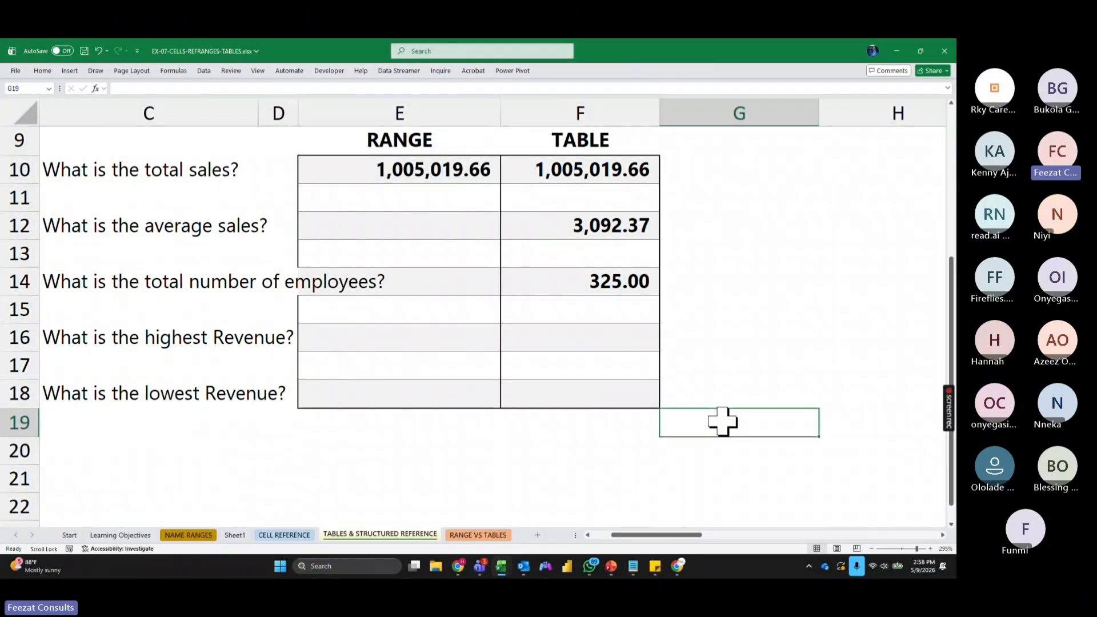
# Step: Calculate the table's highest revenue in F16 with =MAX(Apple_Report[Revenue])
pyautogui.click(556, 342)
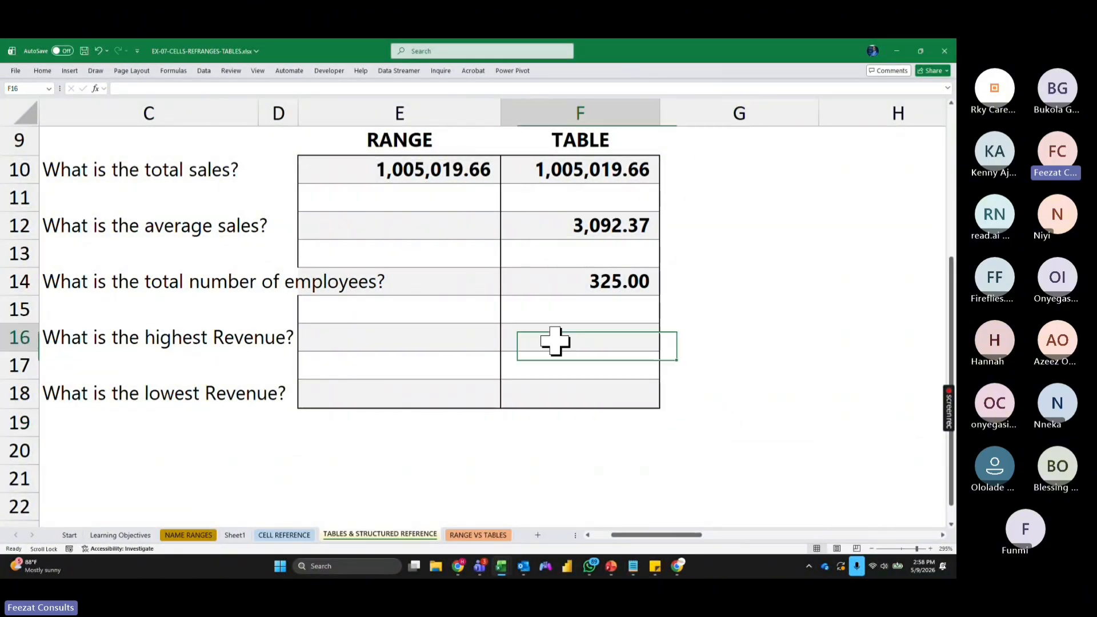
pyautogui.write('=ma')
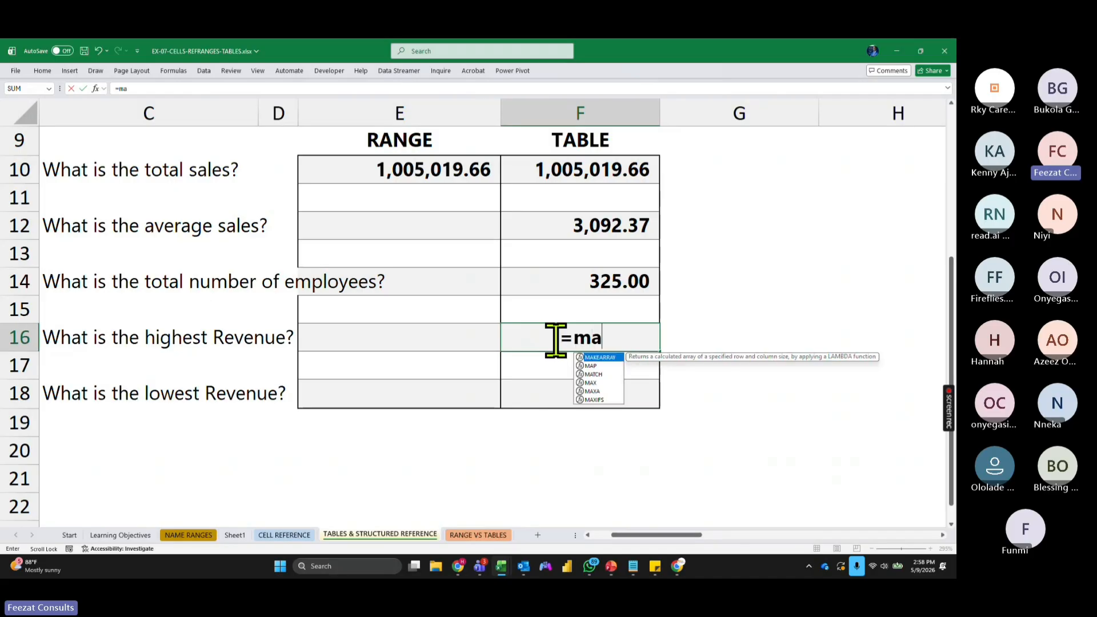
pyautogui.press('Tab')
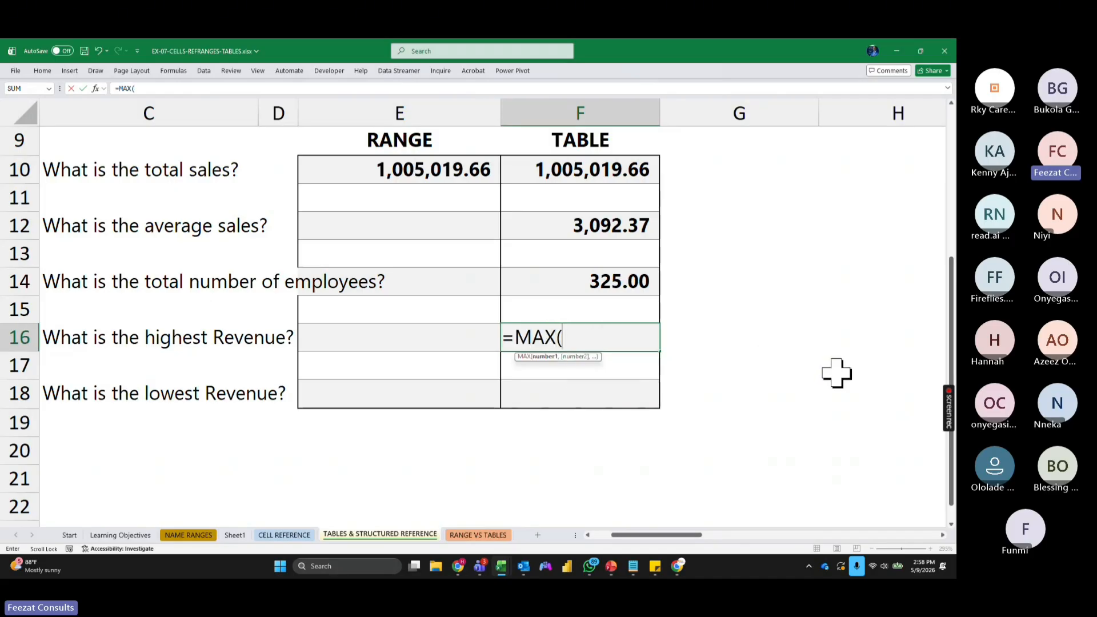
pyautogui.write('ap')
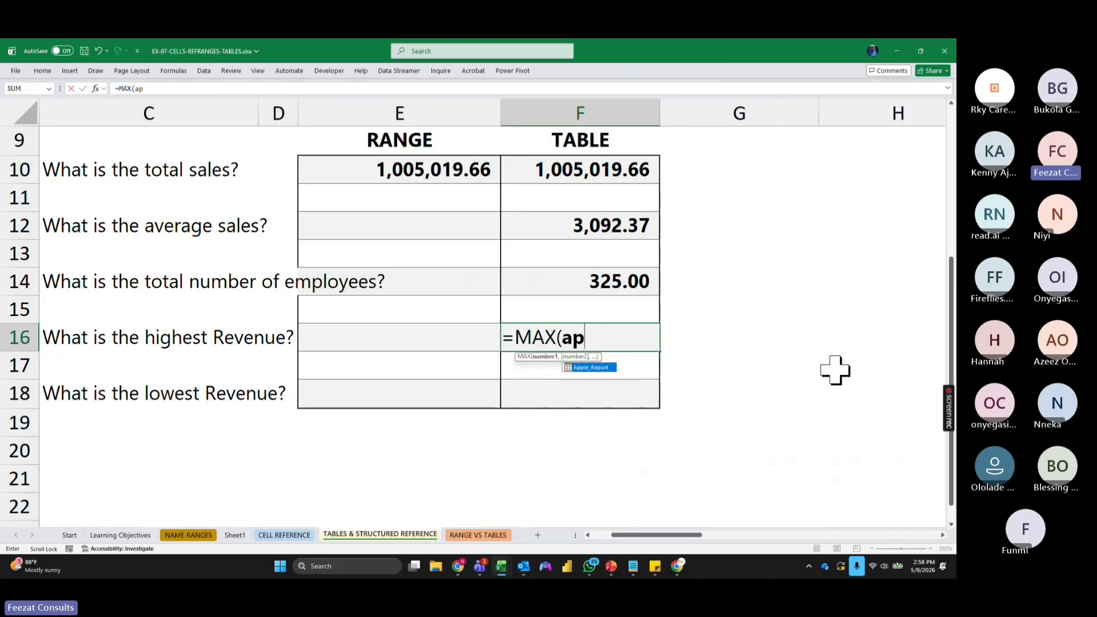
pyautogui.doubleClick(609, 367)
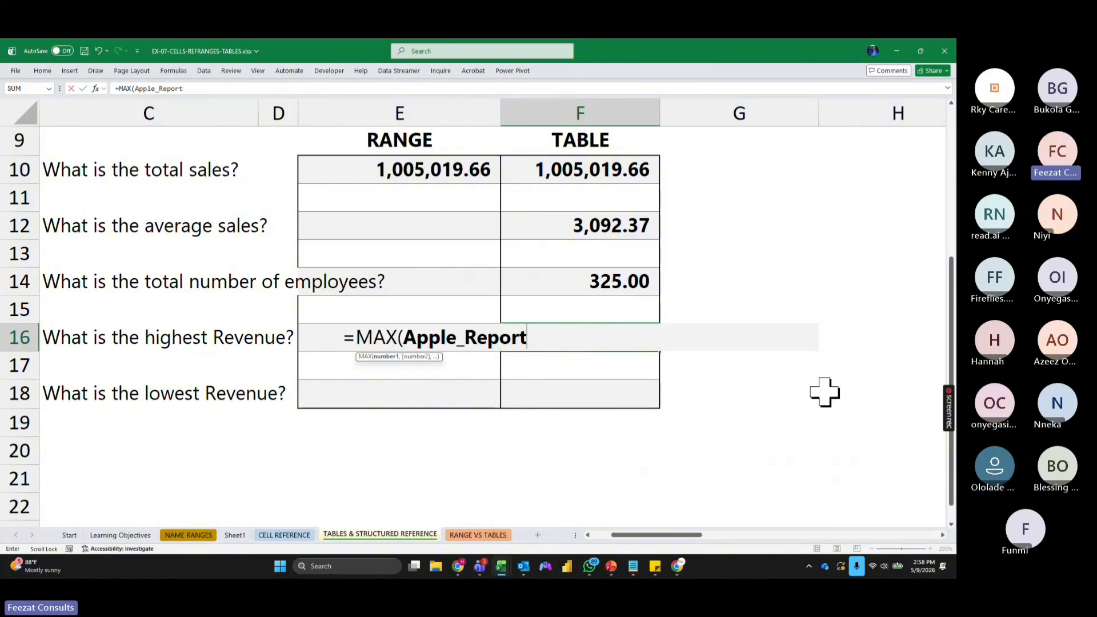
pyautogui.write('[')
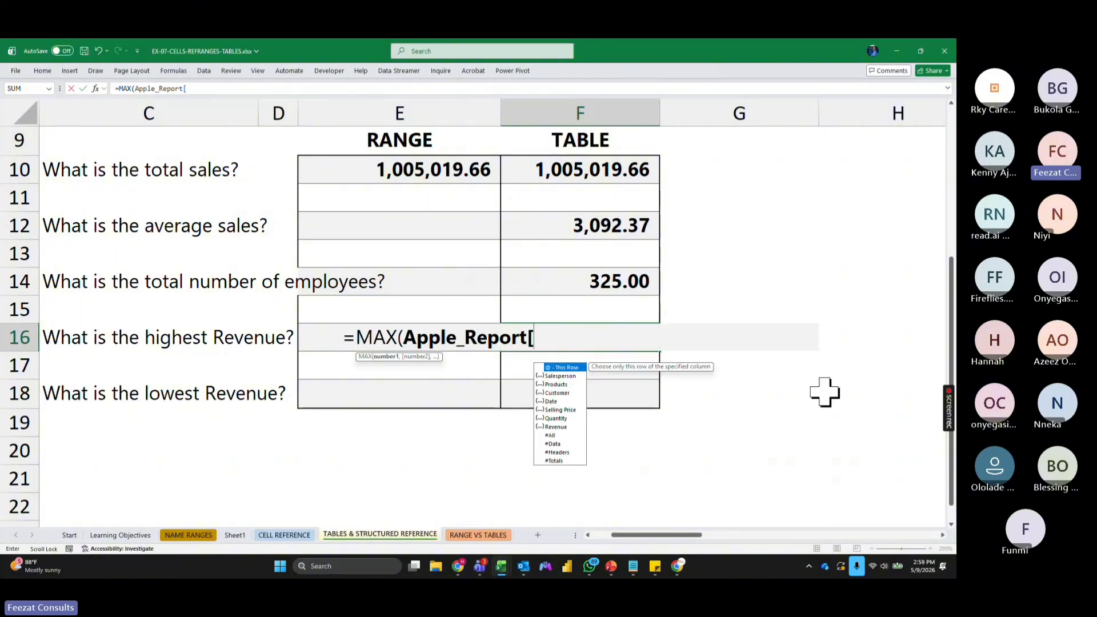
pyautogui.doubleClick(551, 428)
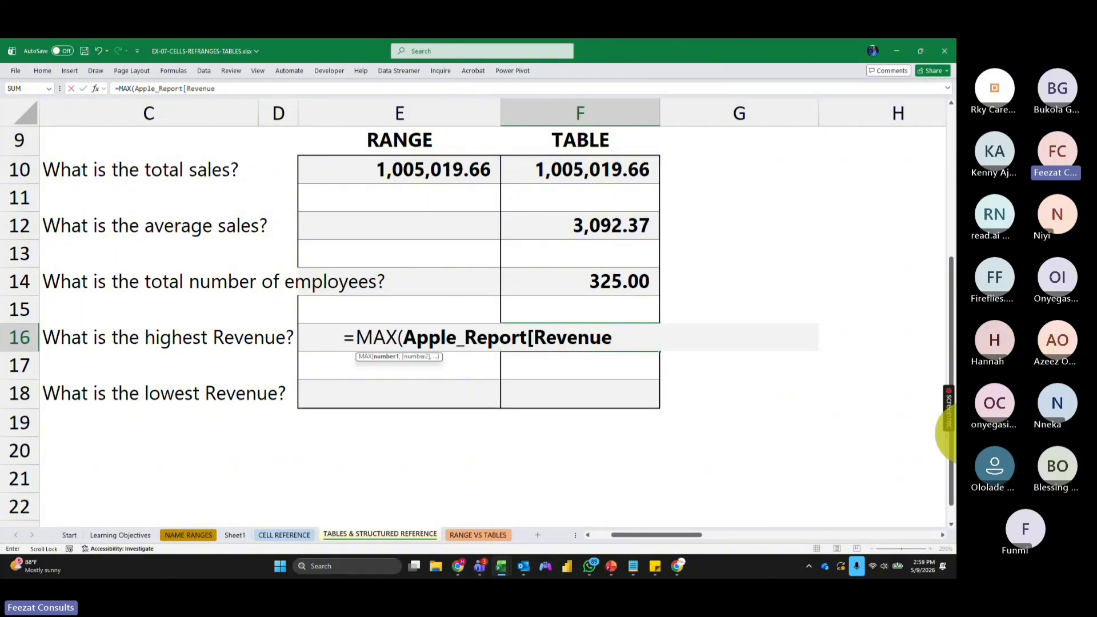
pyautogui.write('])')
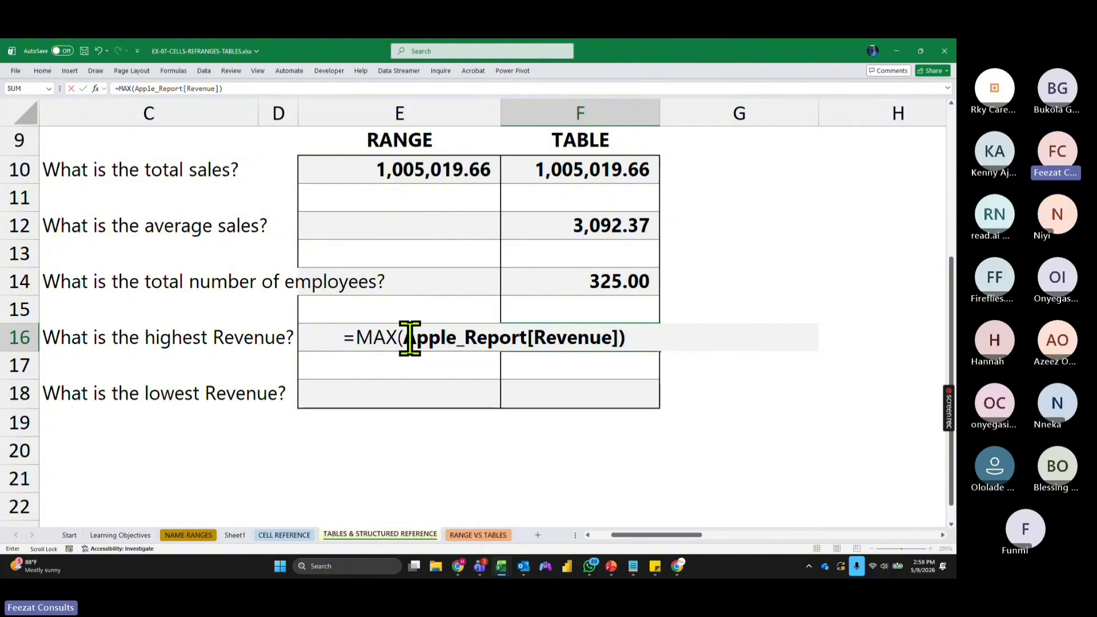
pyautogui.moveTo(407, 337); pyautogui.dragTo(588, 338)
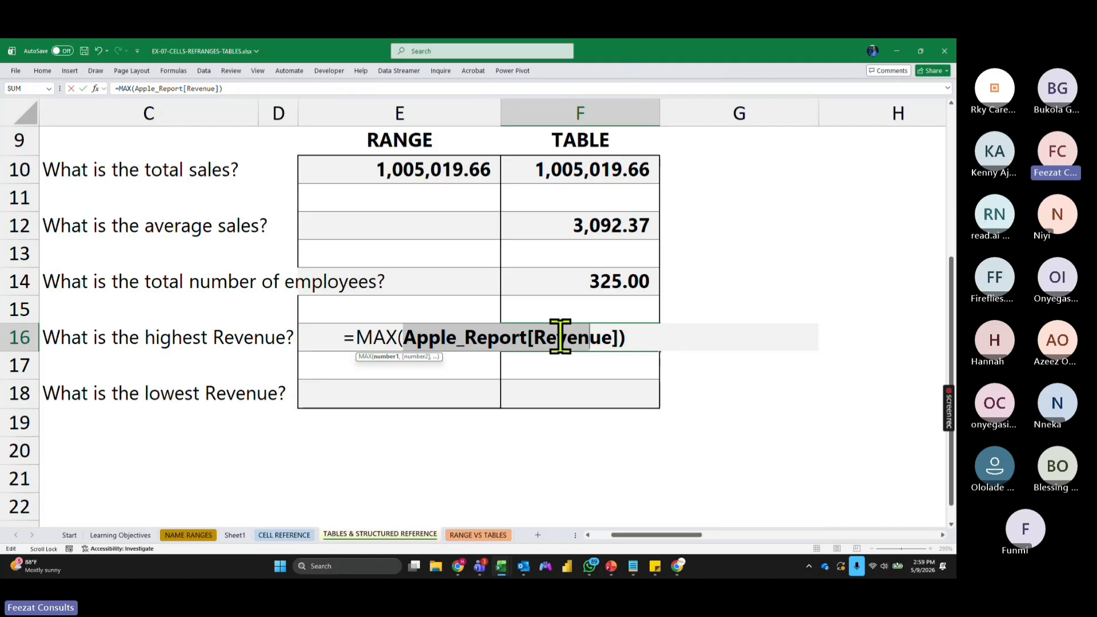
pyautogui.press('Return')
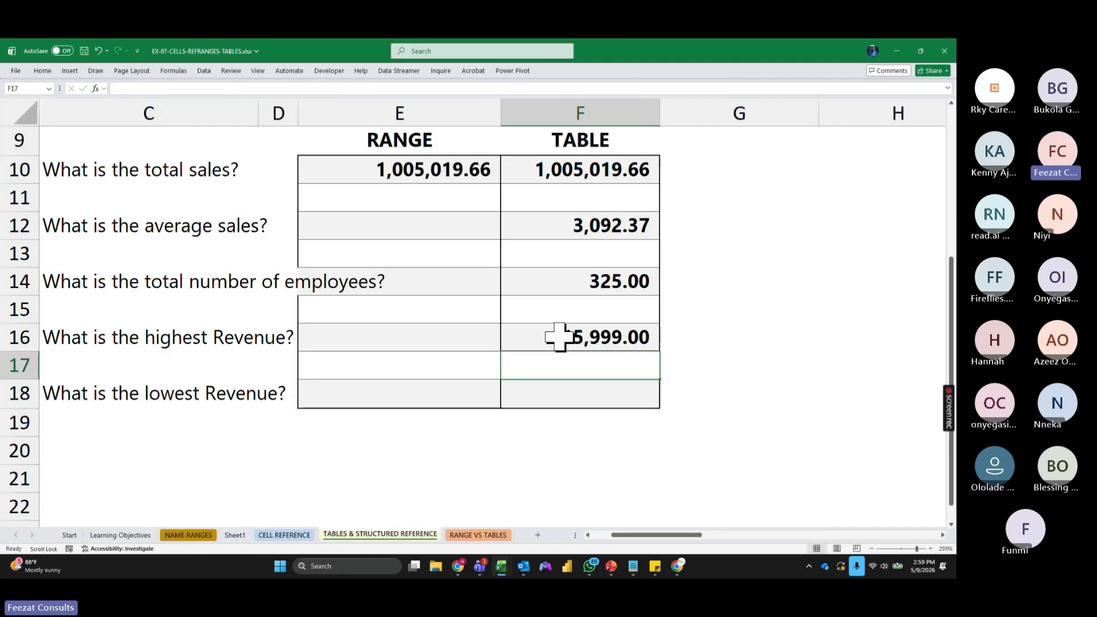
# Step: Calculate the table's lowest revenue in F18 with =MIN(Apple_Report[Revenue])
pyautogui.click(599, 393)
pyautogui.write('=')
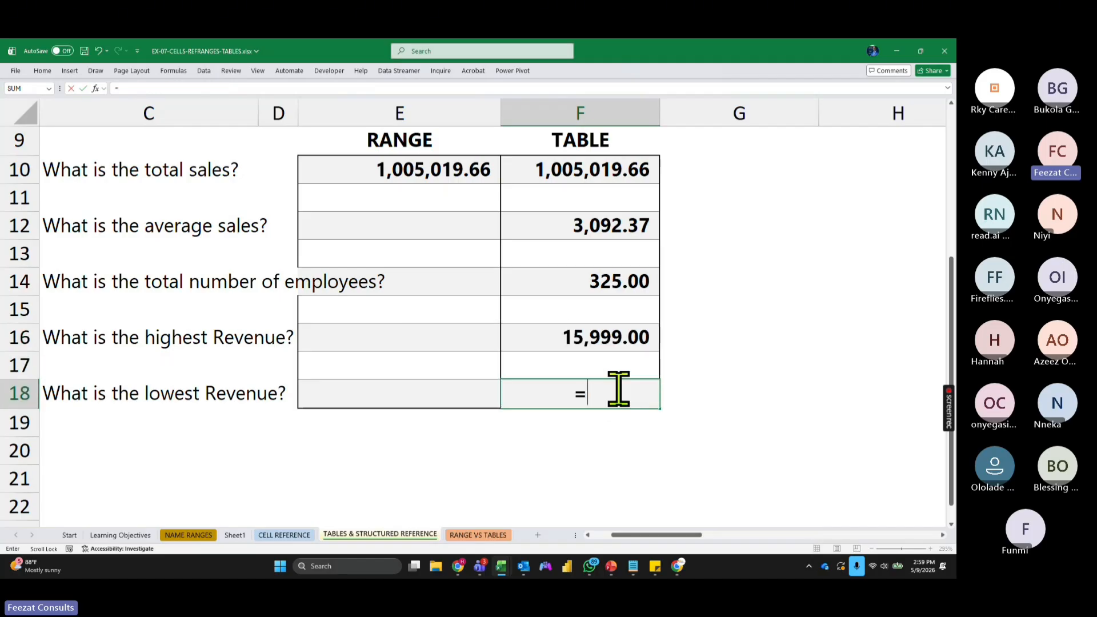
pyautogui.write('min')
pyautogui.press('Tab')
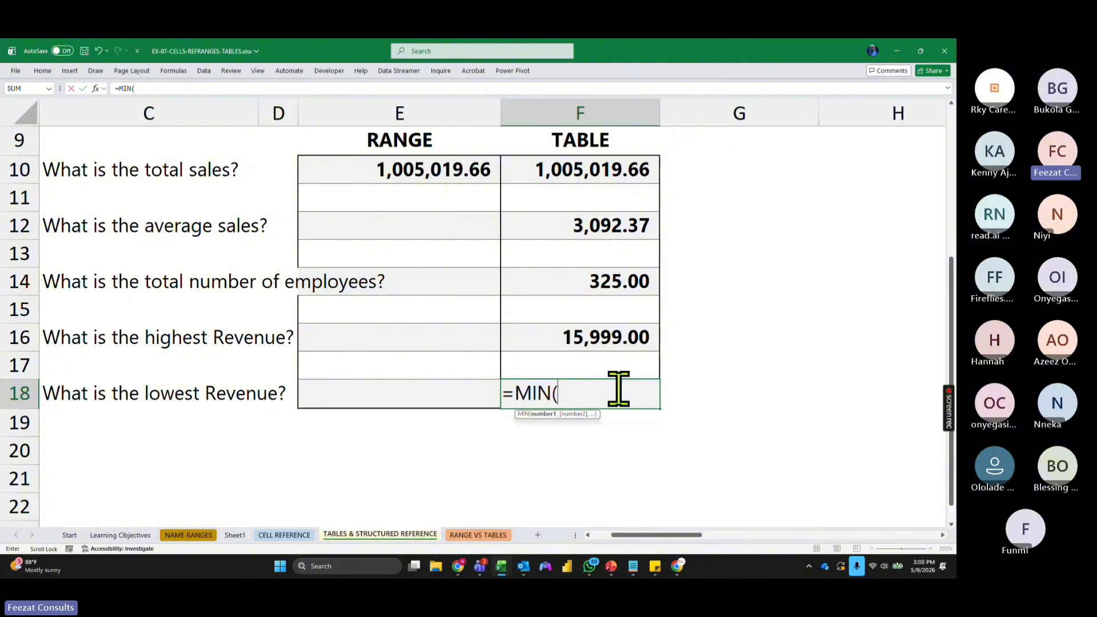
pyautogui.write('ap')
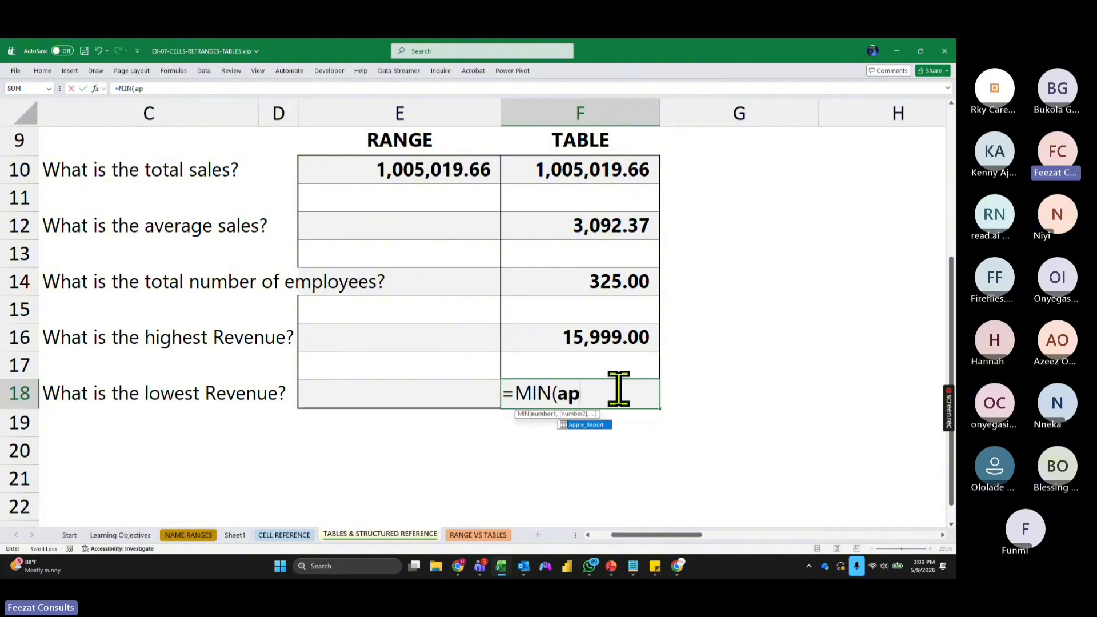
pyautogui.doubleClick(589, 426)
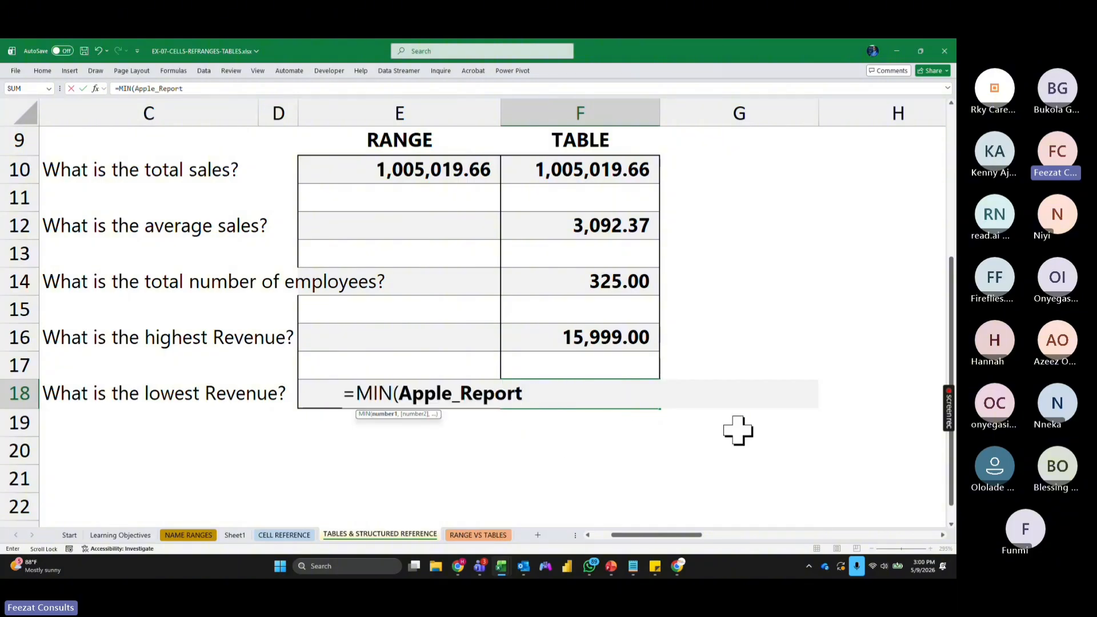
pyautogui.write('[')
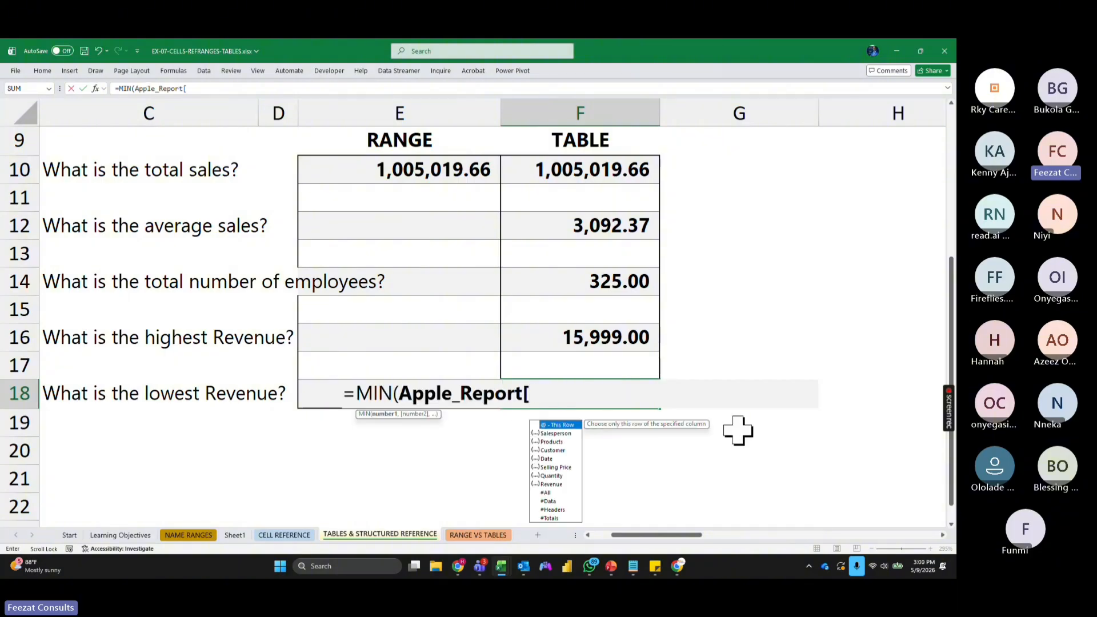
pyautogui.click(550, 485)
pyautogui.doubleClick(550, 485)
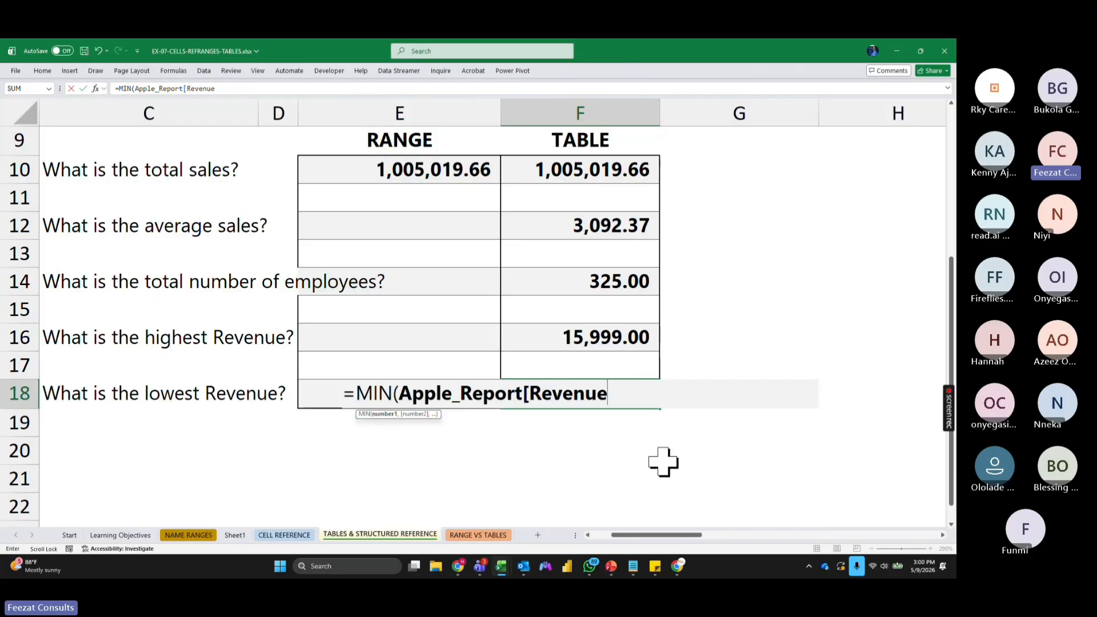
pyautogui.write('])')
pyautogui.press('Return')
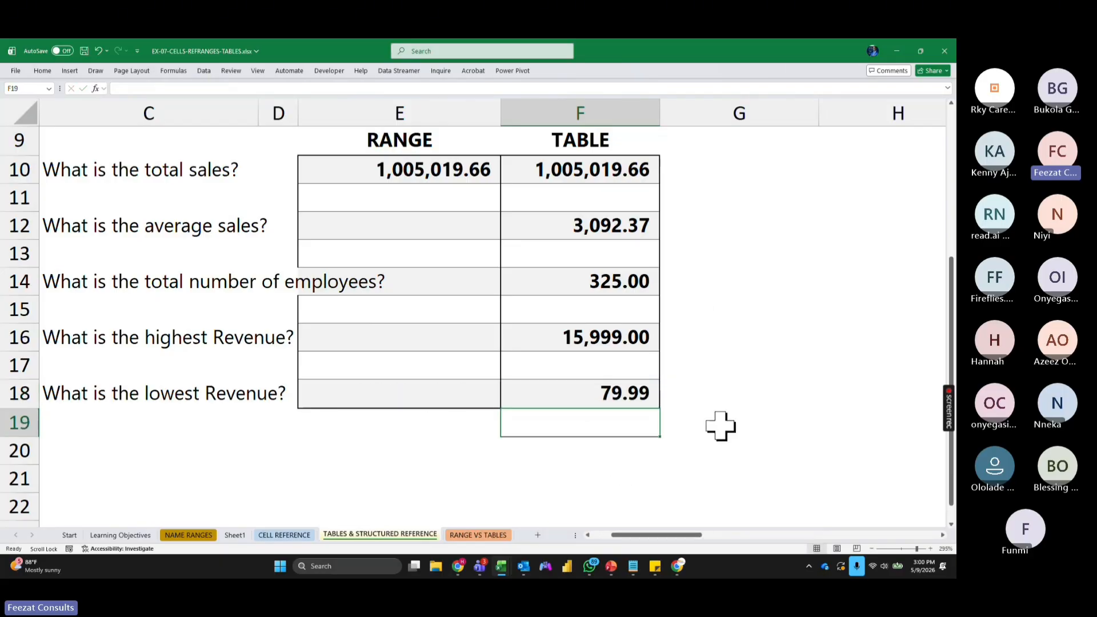
# Step: Copy the table answers in F10:F18 and paste them as values only into G10:G18
pyautogui.moveTo(577, 171); pyautogui.dragTo(588, 395)
pyautogui.hotkey('ctrl', 'c')
pyautogui.click(764, 173)
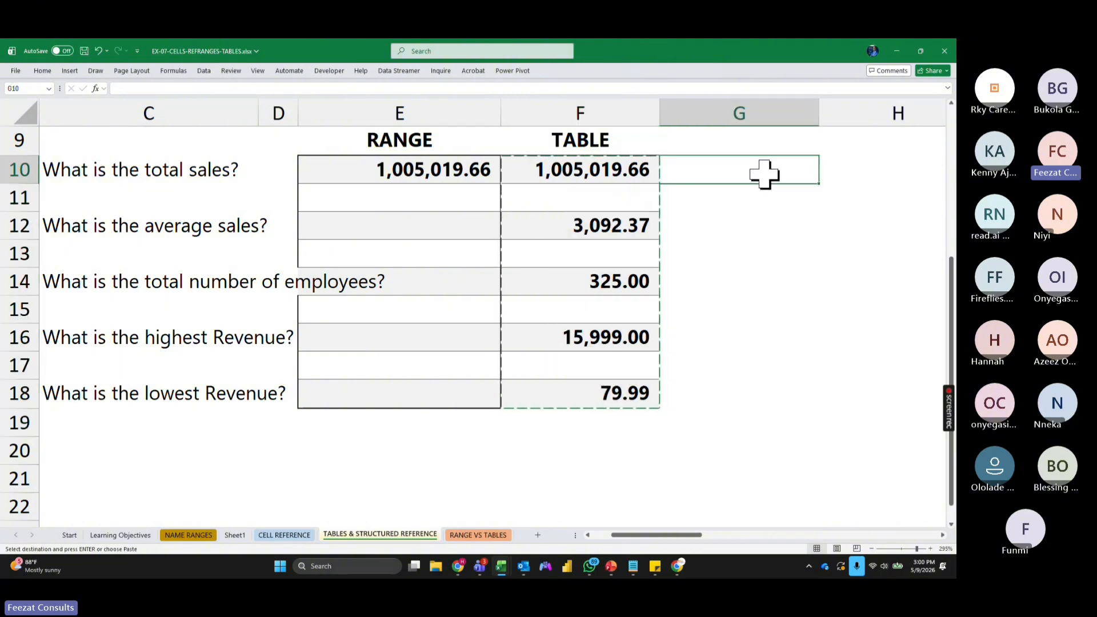
pyautogui.rightClick(764, 173)
pyautogui.click(811, 258)
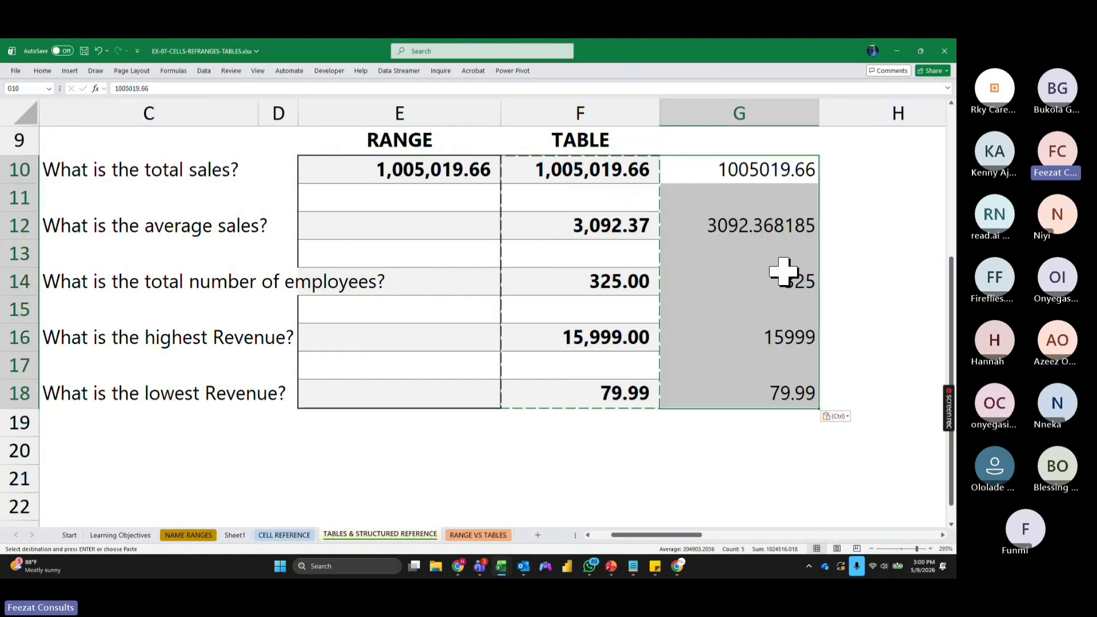
pyautogui.click(828, 308)
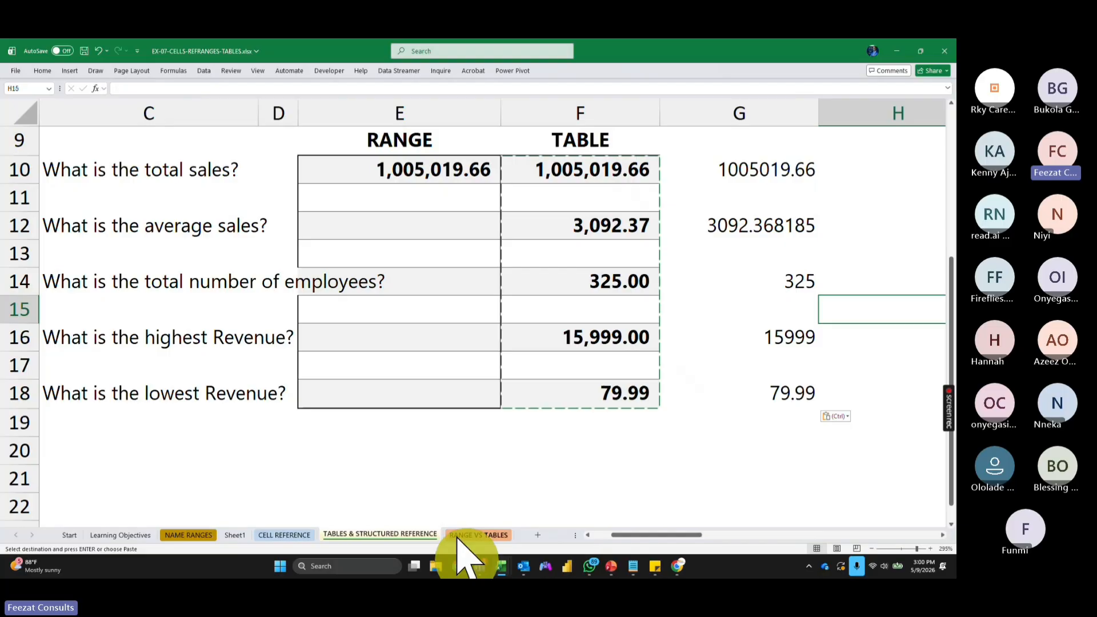
# Step: On the RANGE VS TABLES sheet, copy the range rows J299:O334 and paste them directly below the table, starting at B335
pyautogui.click(474, 535)
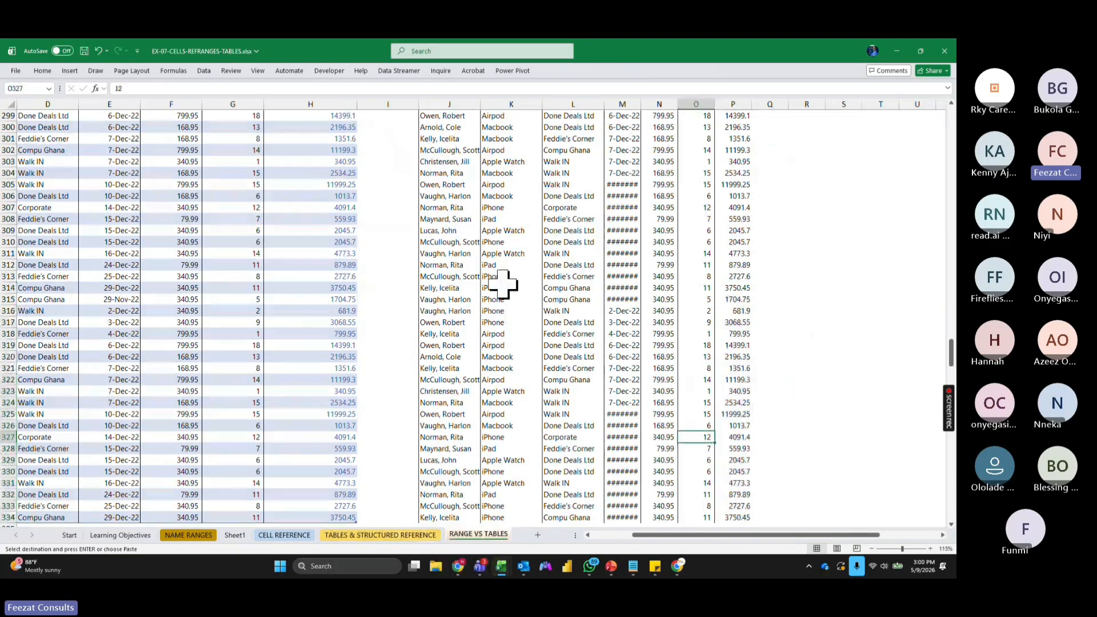
pyautogui.click(443, 288)
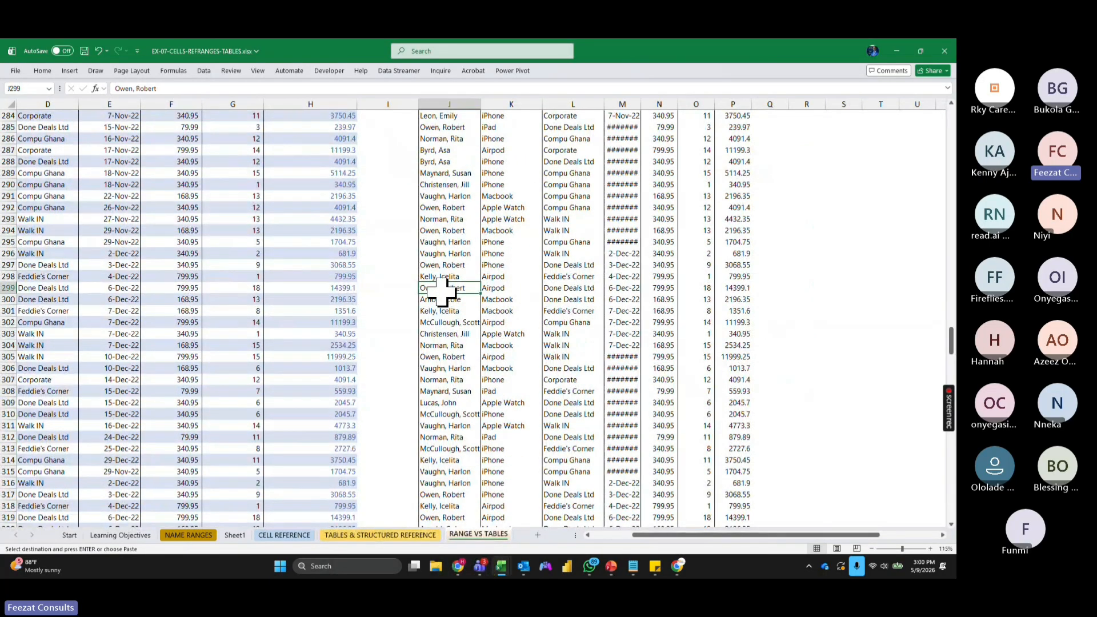
pyautogui.moveTo(442, 288); pyautogui.dragTo(704, 530)
pyautogui.hotkey('ctrl', 'c')
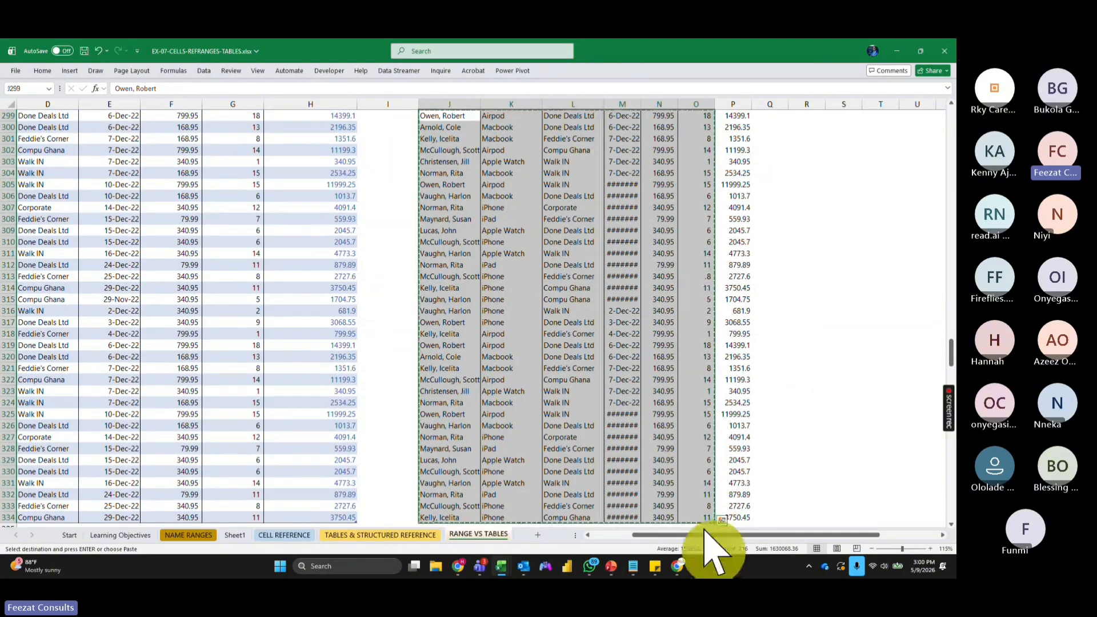
pyautogui.scroll(-6, 412, 411)
pyautogui.hscroll(-2, 412, 411)
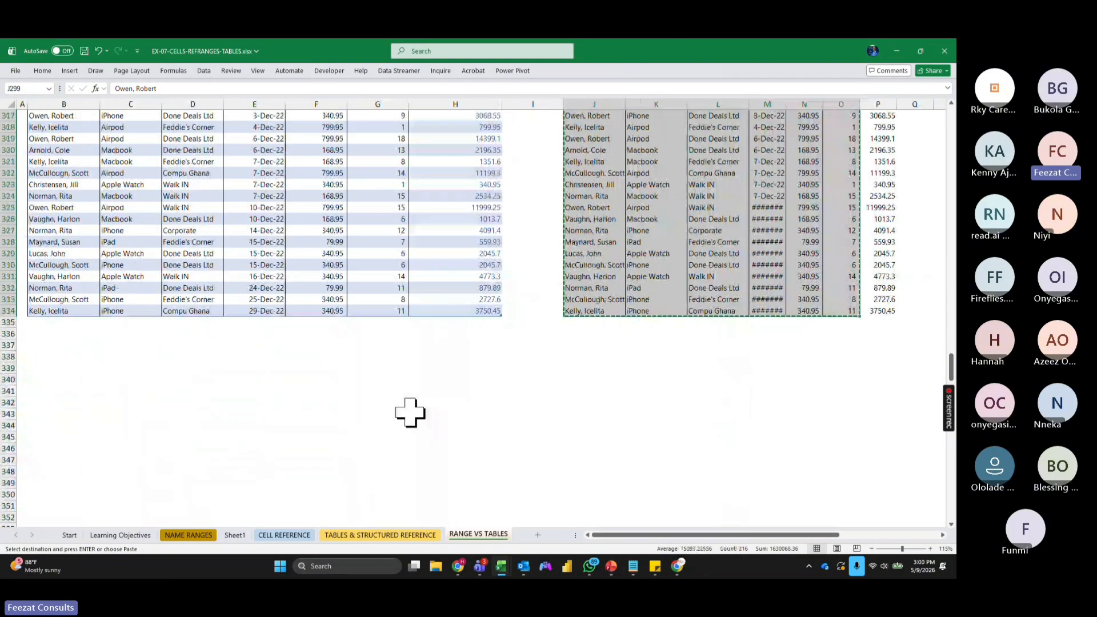
pyautogui.click(57, 322)
pyautogui.hotkey('ctrl', 'v')
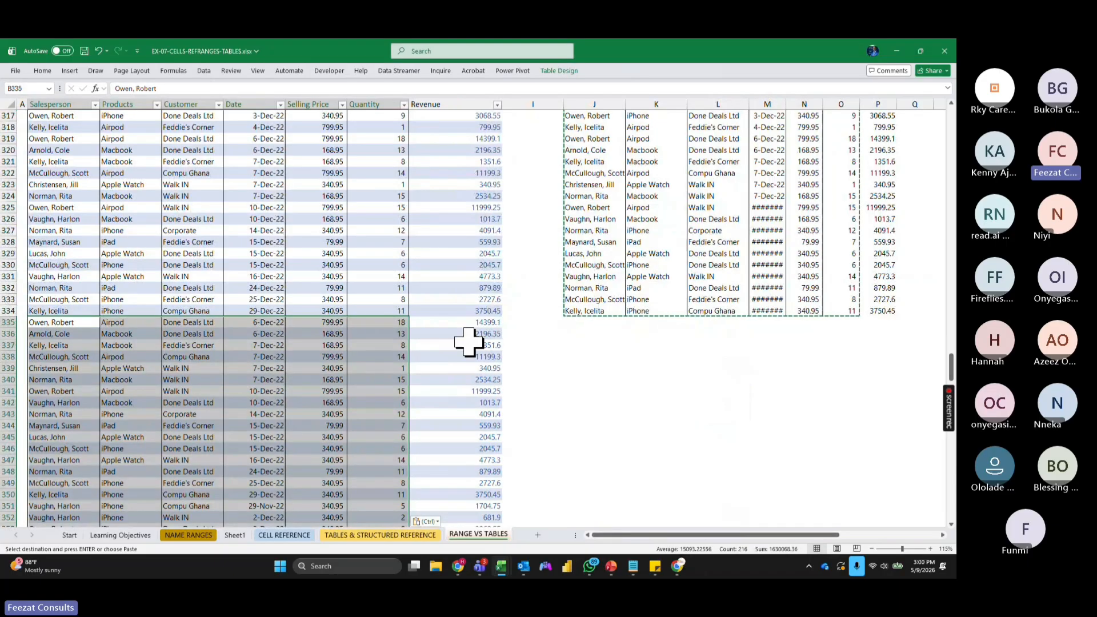
# Step: On the TABLES & STRUCTURED REFERENCE sheet, compare the table formula results in column F with the pasted values in column G
pyautogui.click(389, 535)
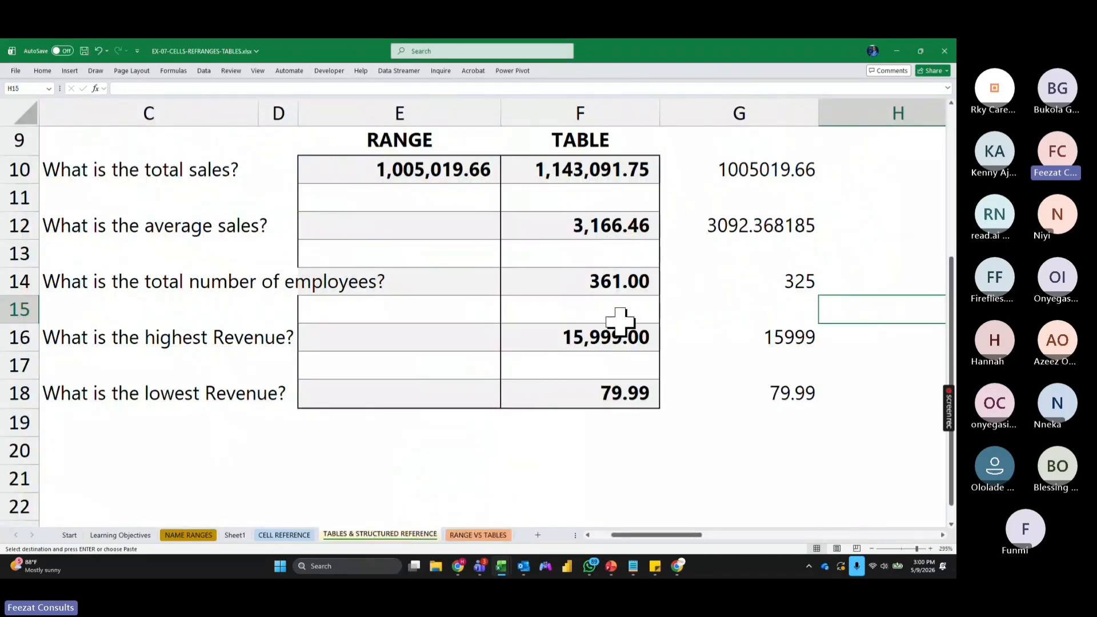
pyautogui.click(800, 172)
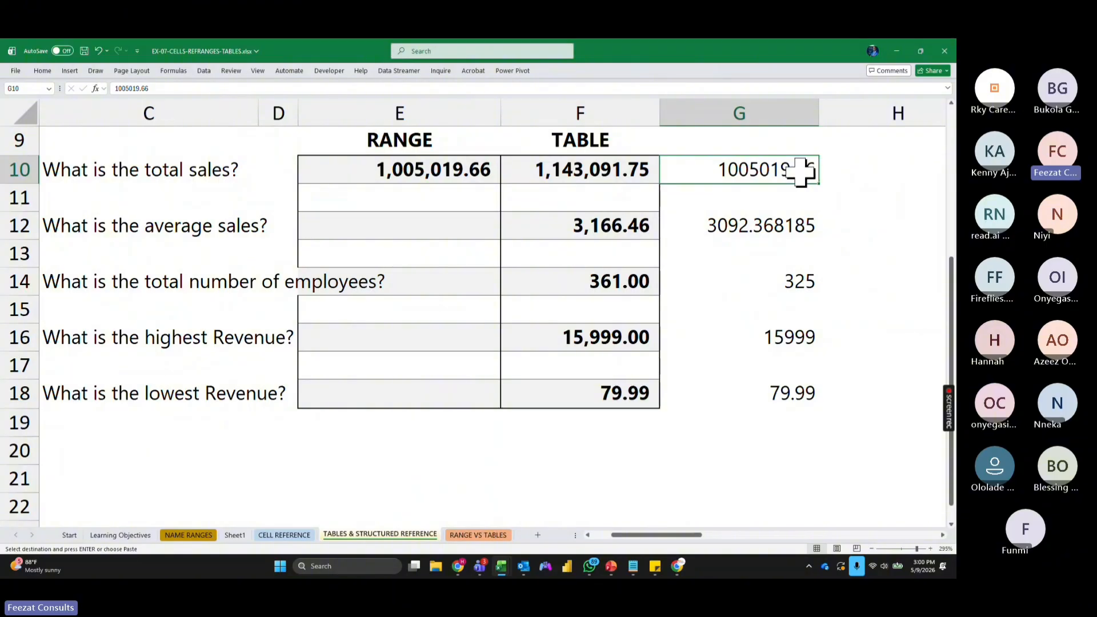
pyautogui.click(628, 171)
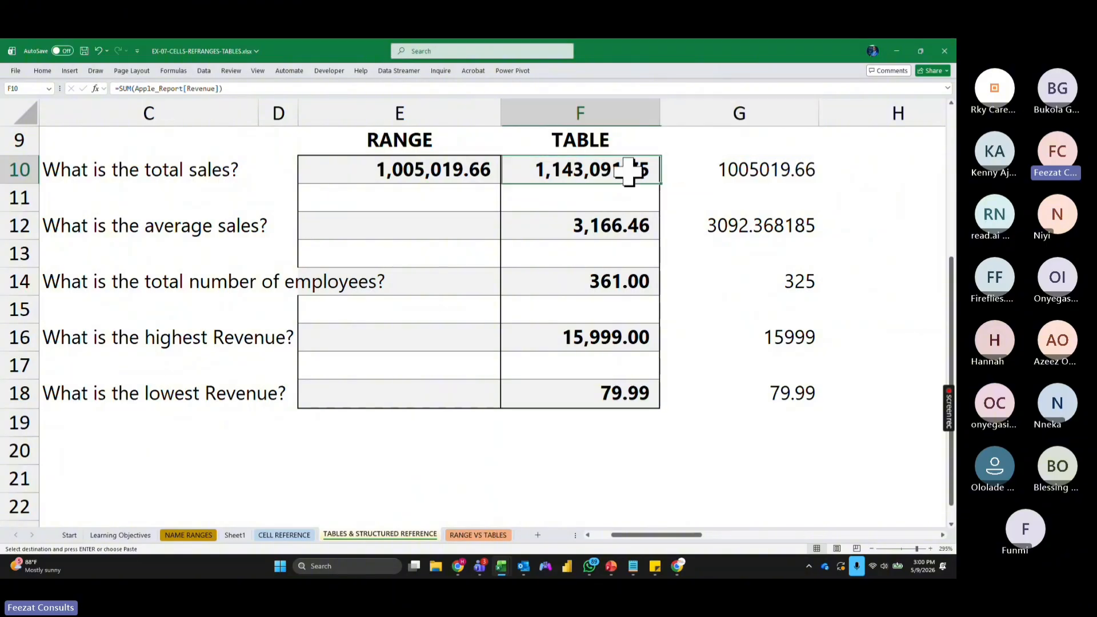
pyautogui.click(797, 225)
pyautogui.click(627, 224)
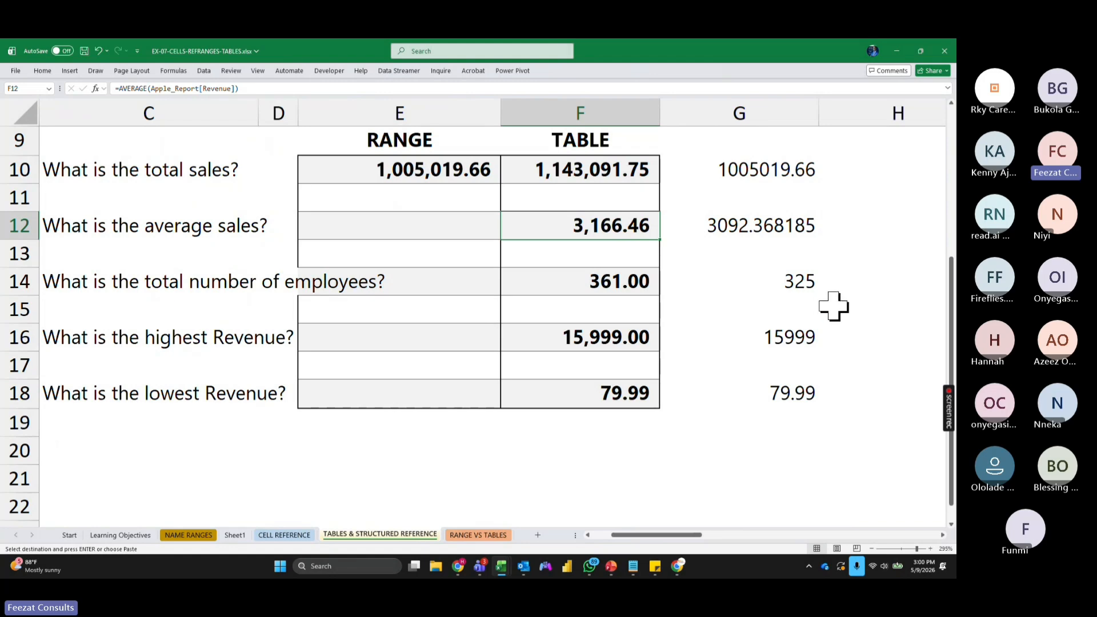
pyautogui.click(838, 337)
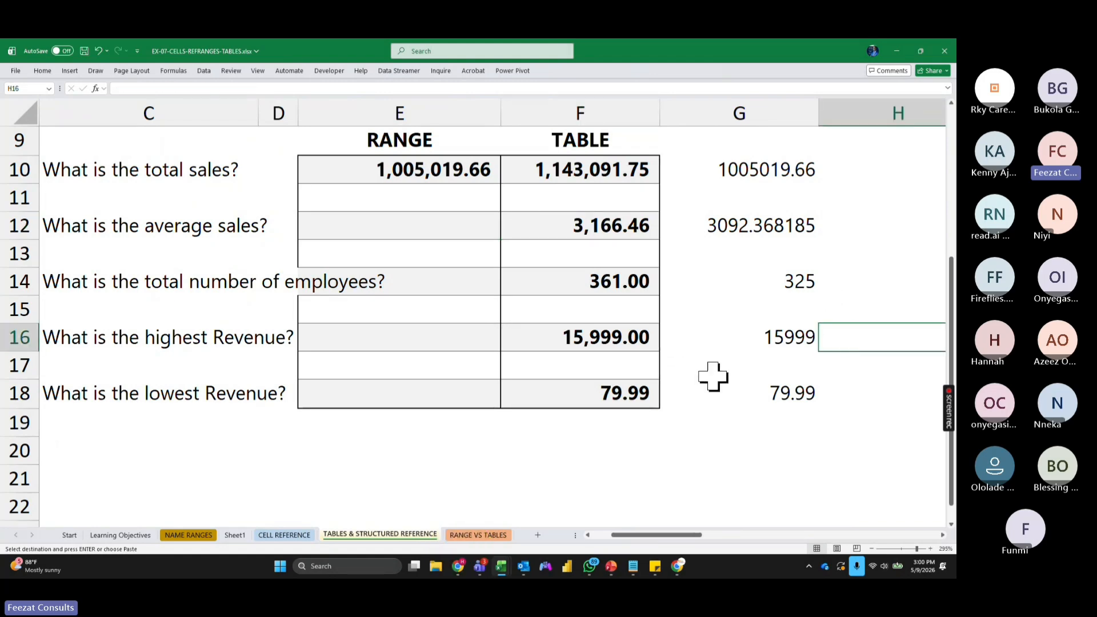
# Step: Open the NAME RANGES sheet and select the empty cell E10
pyautogui.click(189, 535)
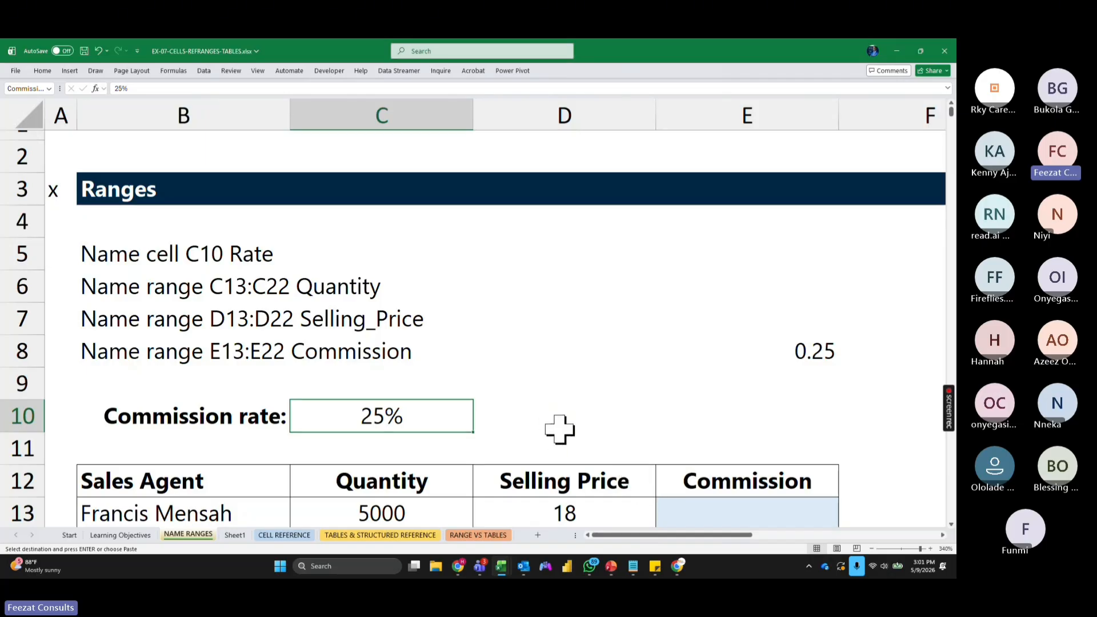
pyautogui.click(666, 411)
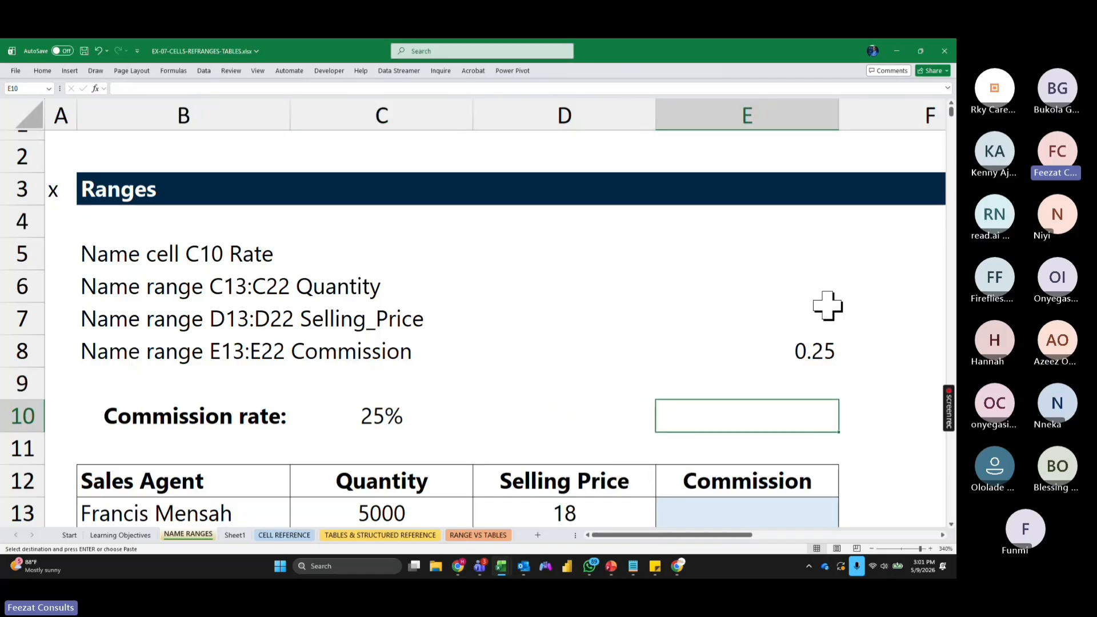